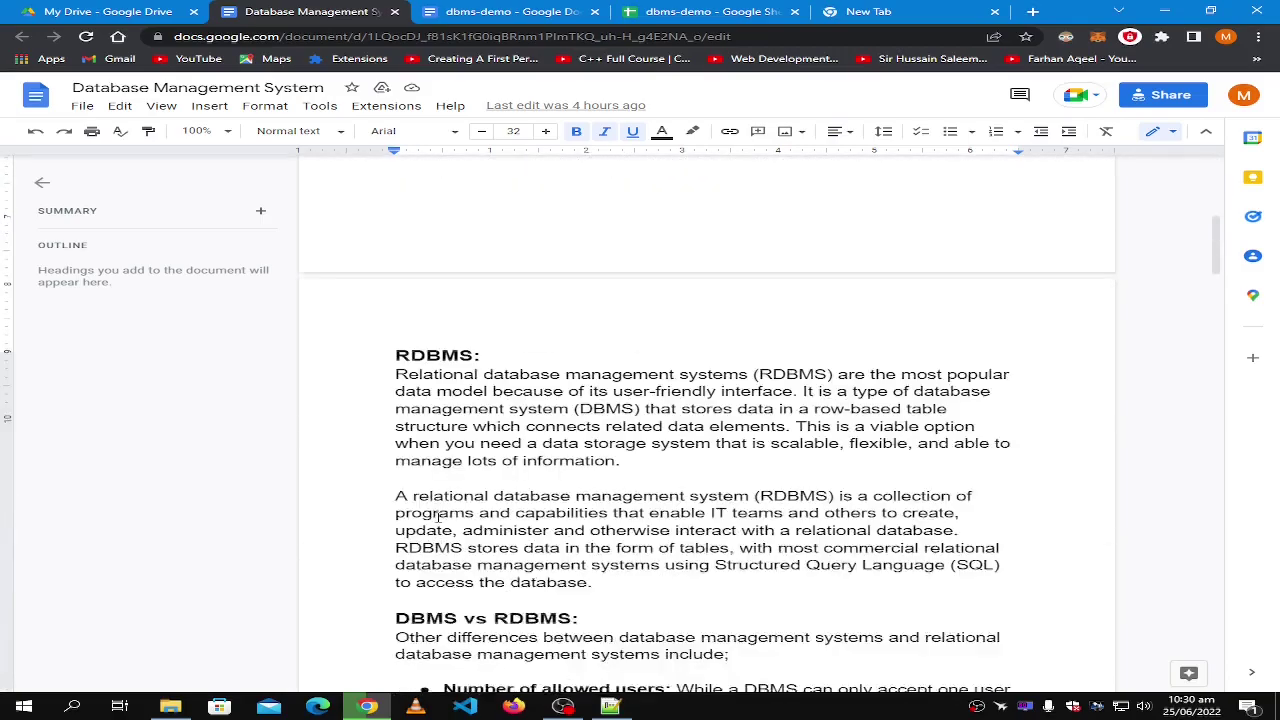
scroll(437, 517, "down", 2)
Scroll to the Cardinalities section of the notes and highlight the whole section.
scroll(437, 517, "up", 3)
left_click(396, 442)
left_click_drag(487, 443, 800, 532)
Highlight the One to One bullet and the intermediary-table explanation, then move to the blank new tab.
left_click_drag(444, 478, 443, 511)
left_click(565, 511)
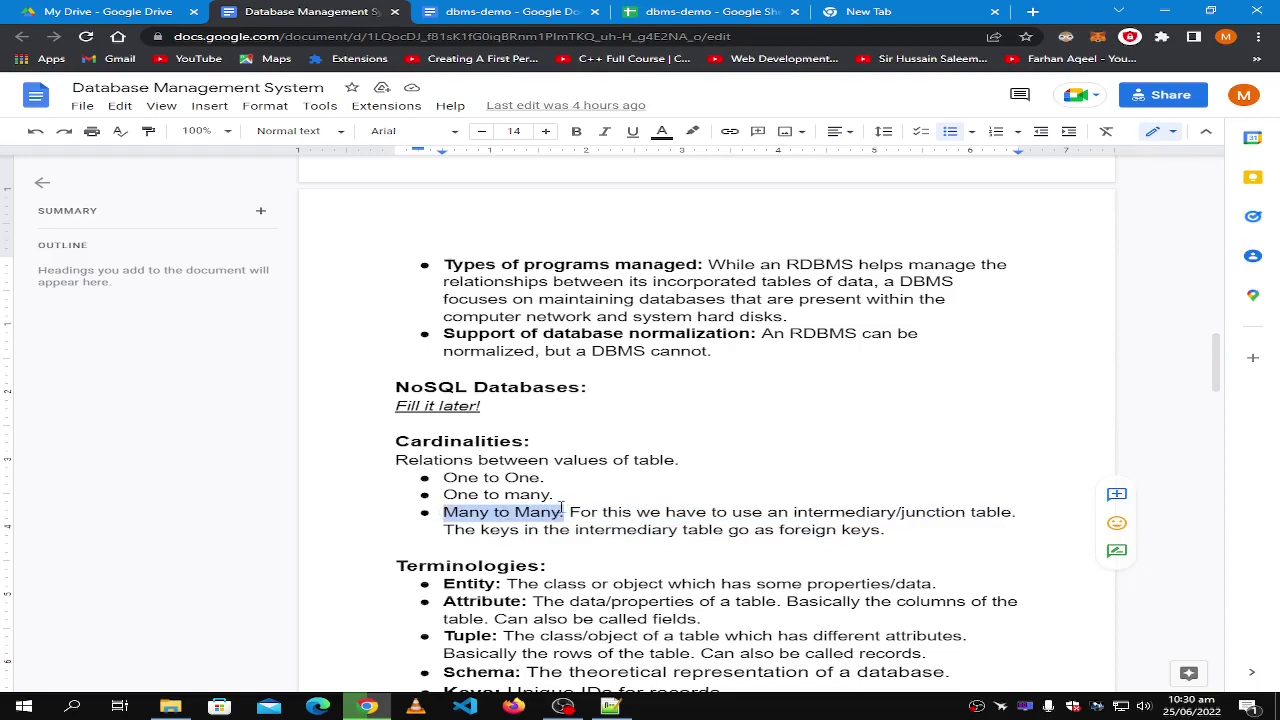
left_click_drag(570, 511, 889, 531)
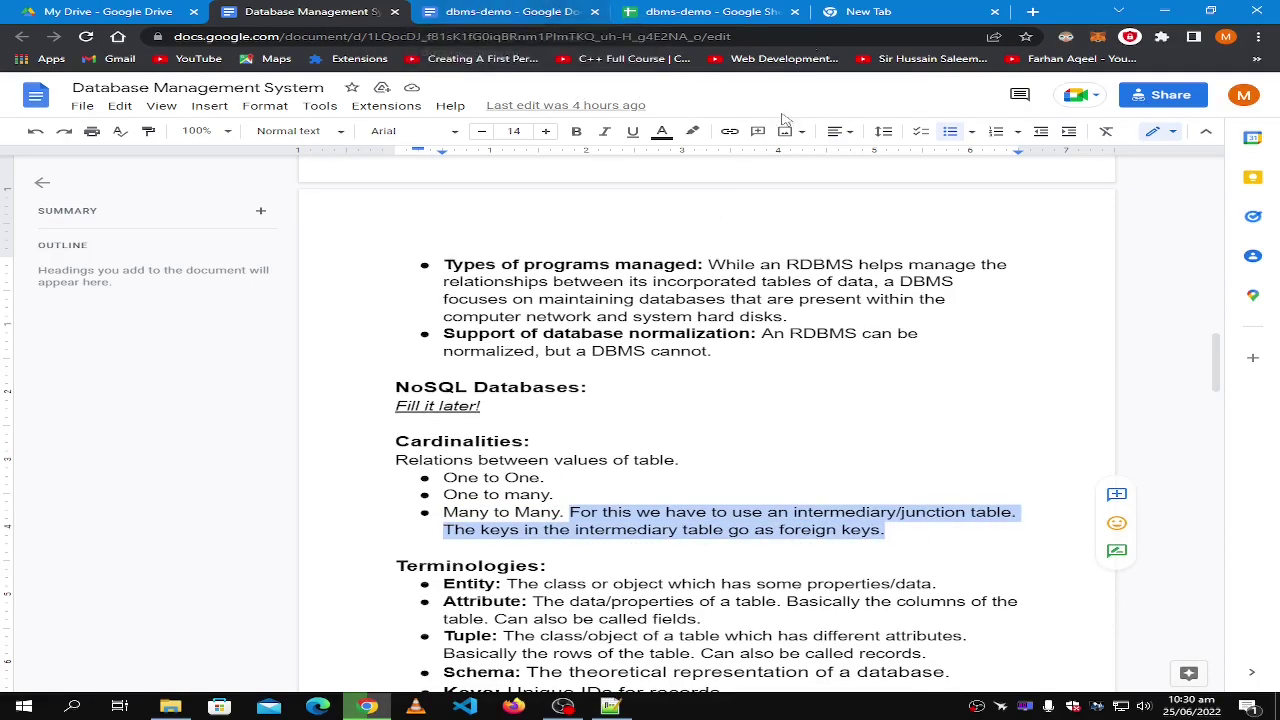
left_click(830, 11)
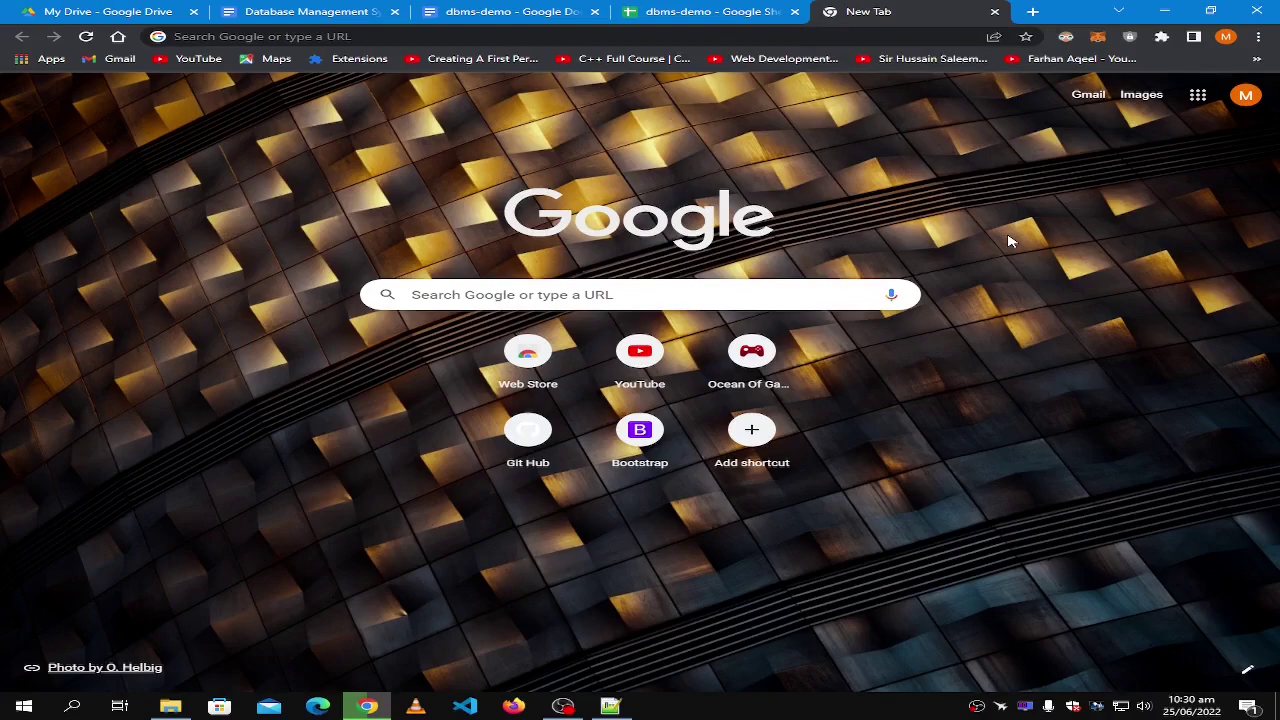
Bring up the dbms-demo spreadsheet and point out the users table and its title.
left_click(670, 11)
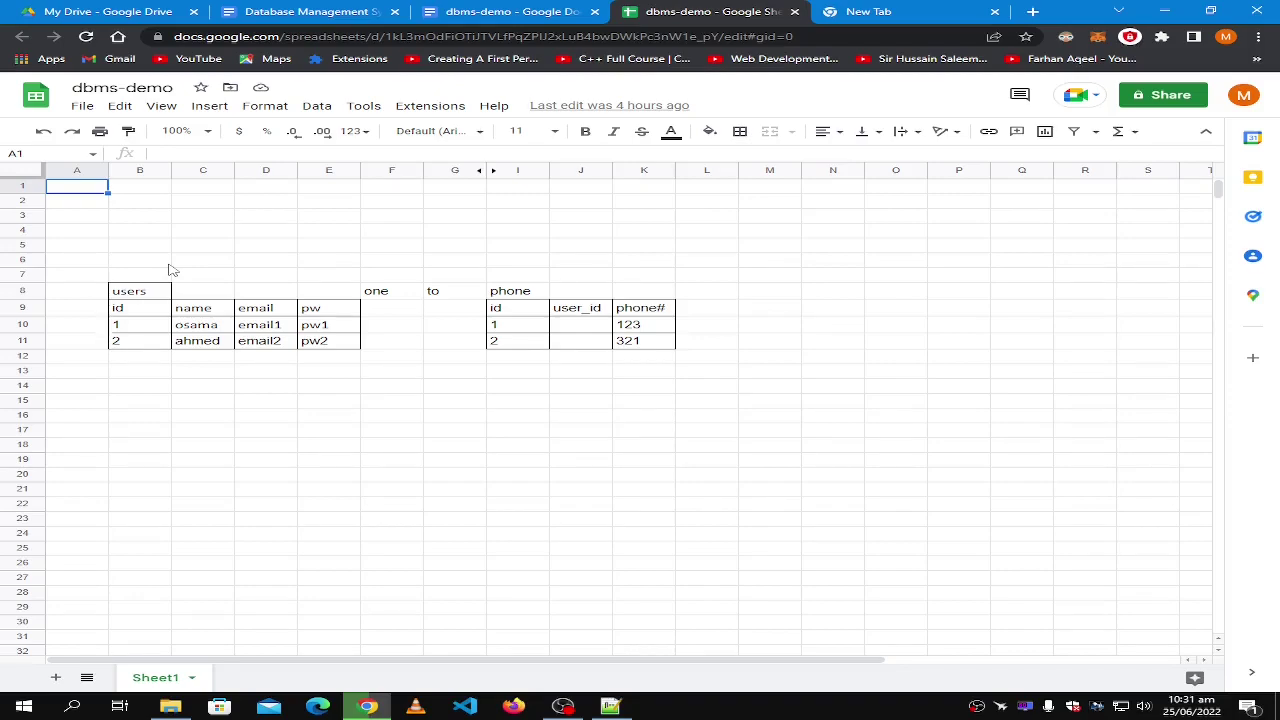
left_click(168, 264)
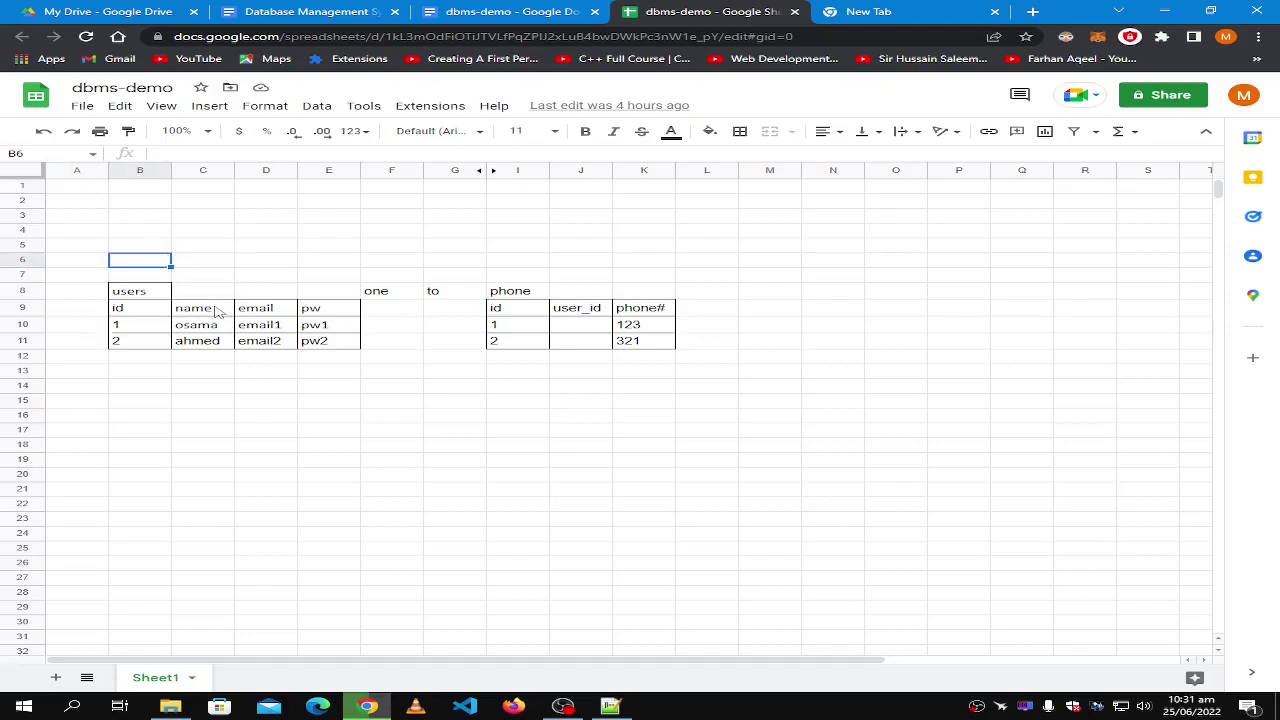
left_click(207, 311)
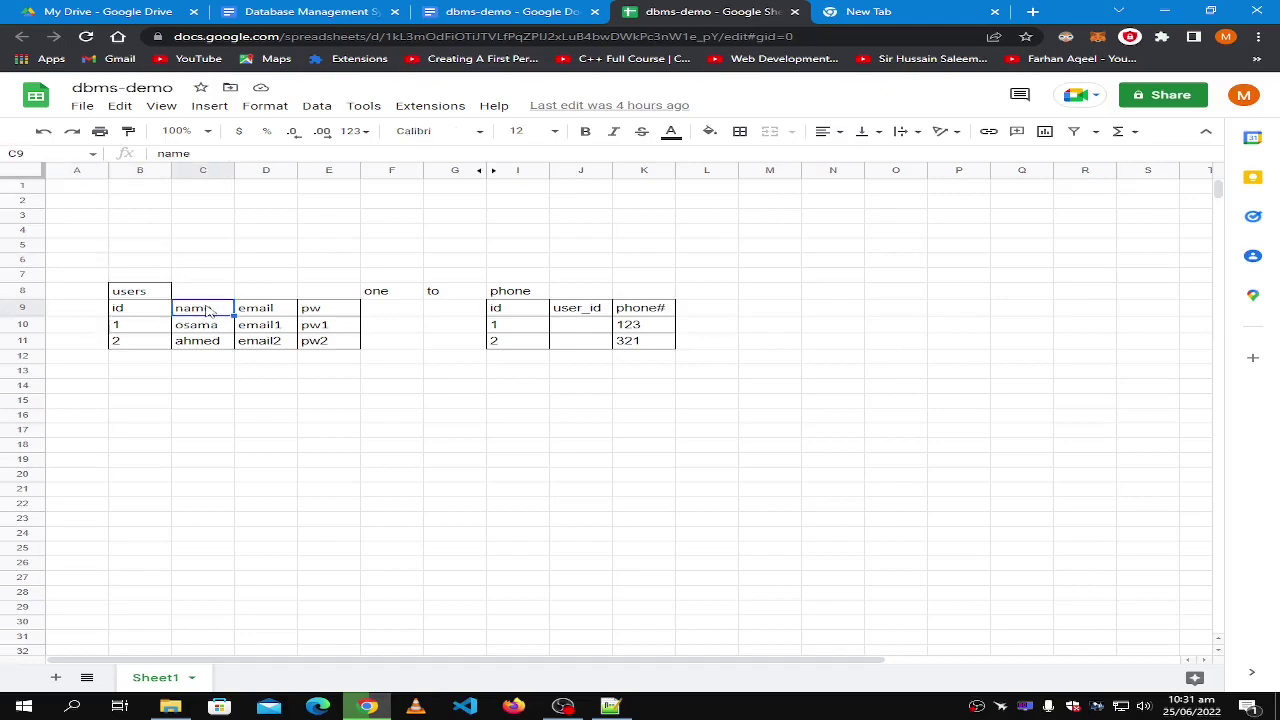
left_click(147, 296)
left_click(336, 350, "shift")
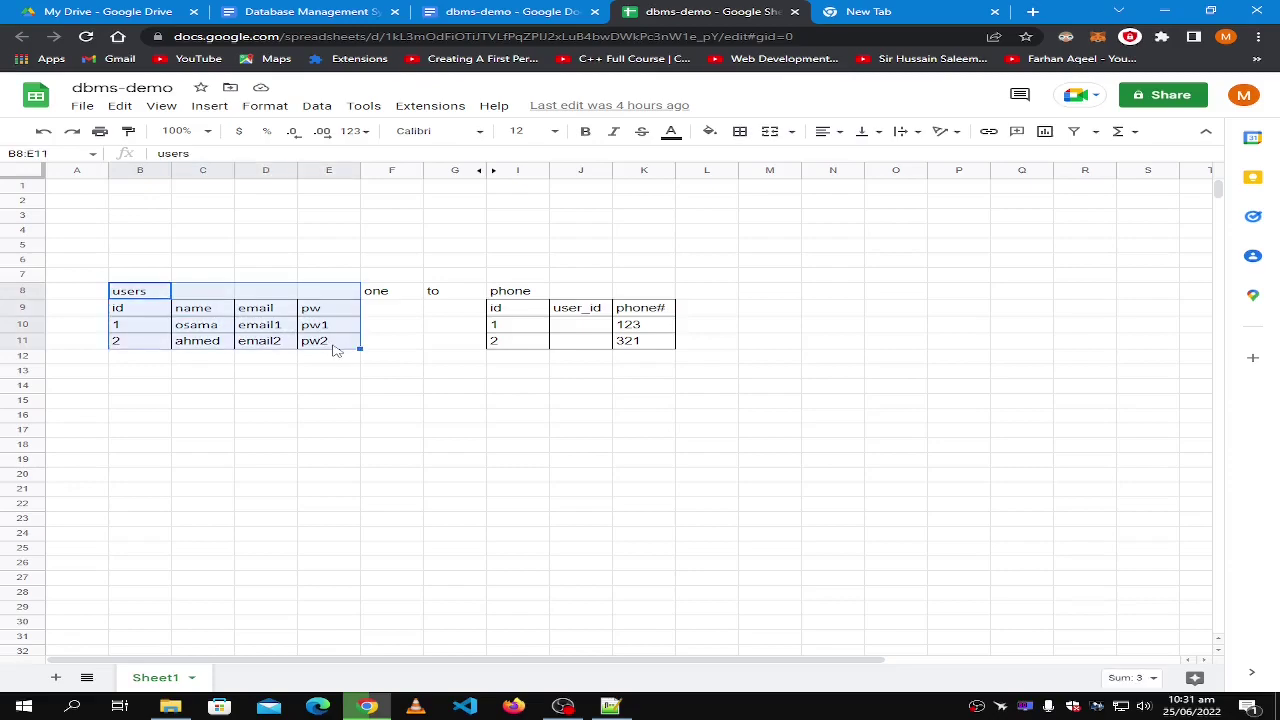
left_click(333, 388)
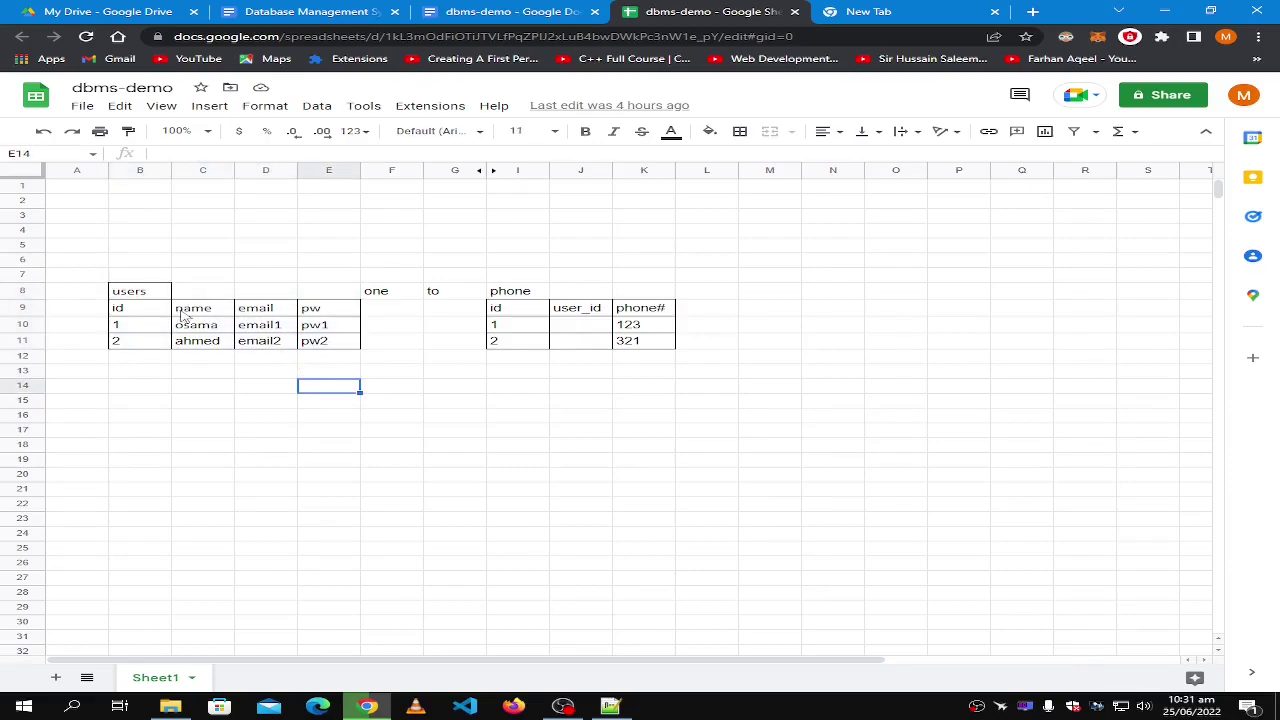
Walk through the users table headers: id, name, email and pw.
left_click(197, 310)
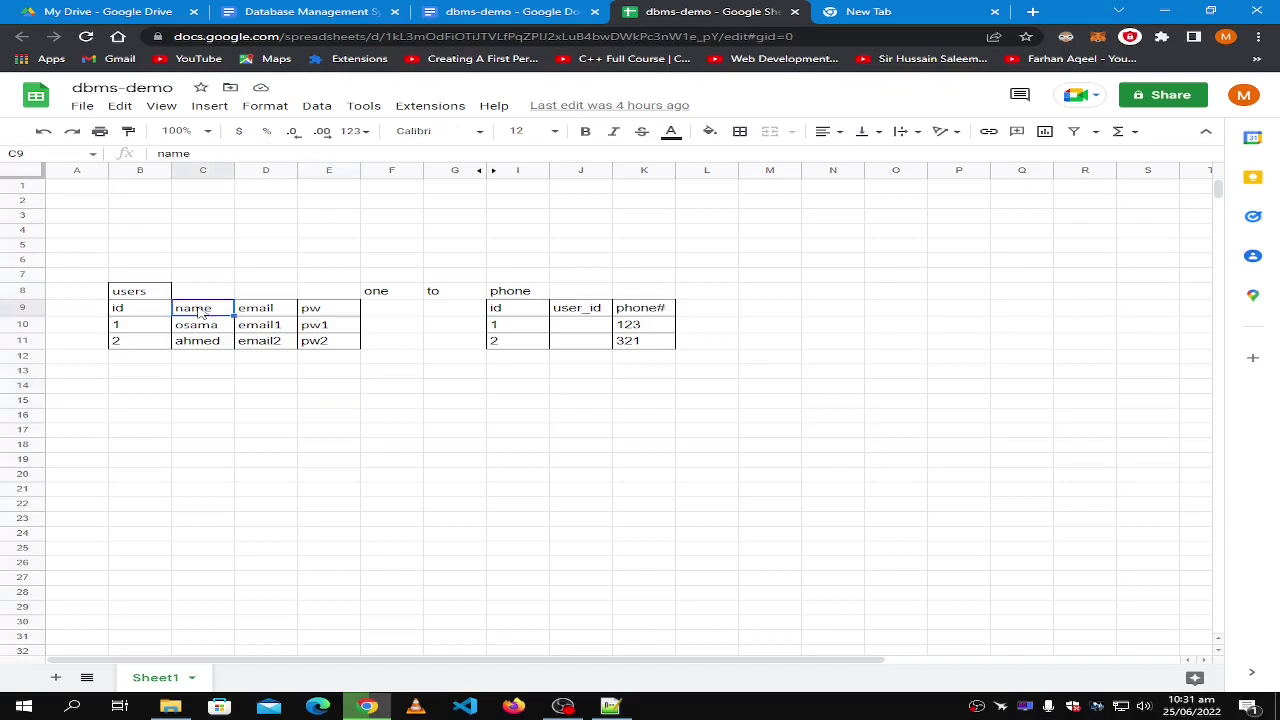
left_click(130, 310)
left_click(197, 313)
left_click(268, 312)
left_click(326, 314)
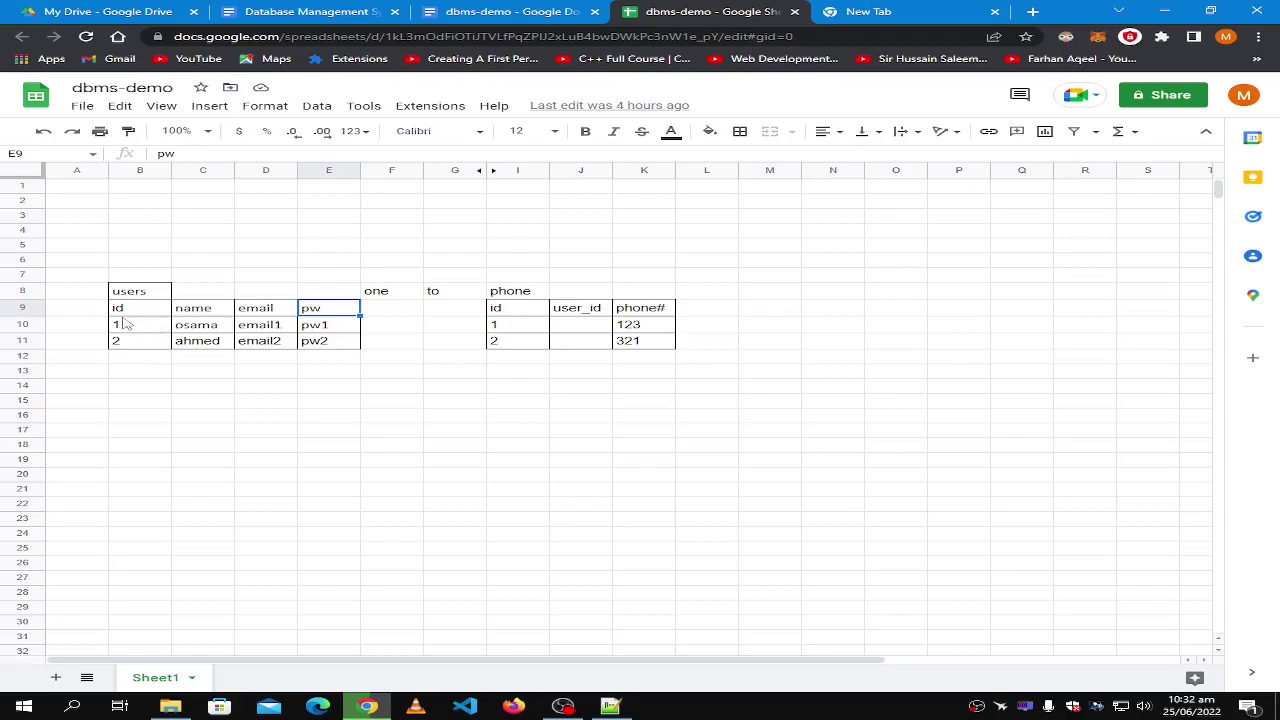
Walk through the first user's values: id, name, email1 and pw1.
left_click(139, 325)
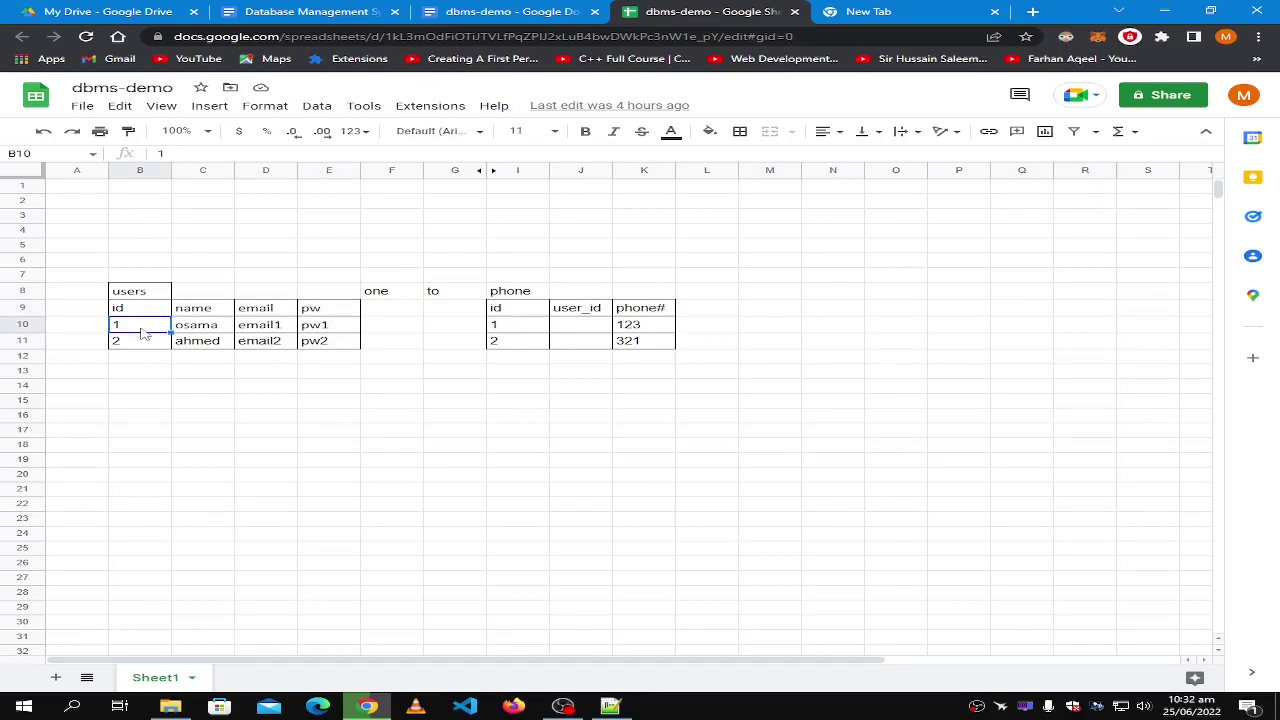
left_click(216, 328)
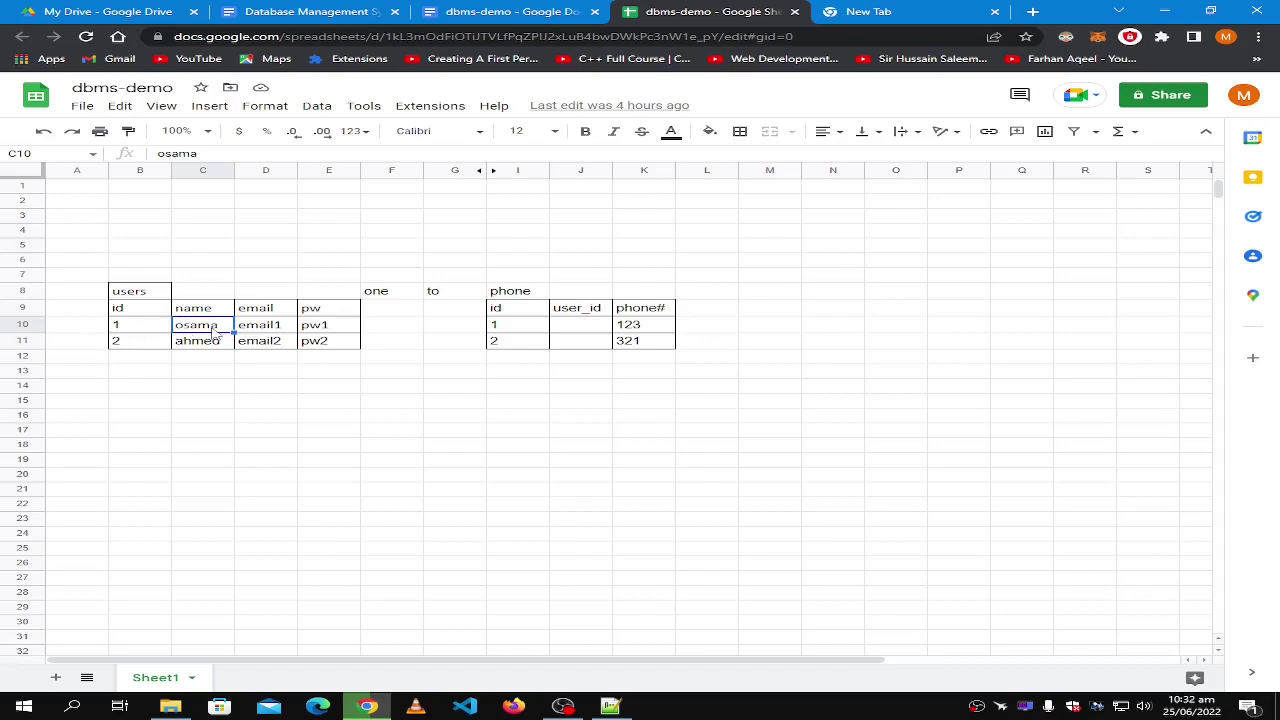
left_click(262, 328)
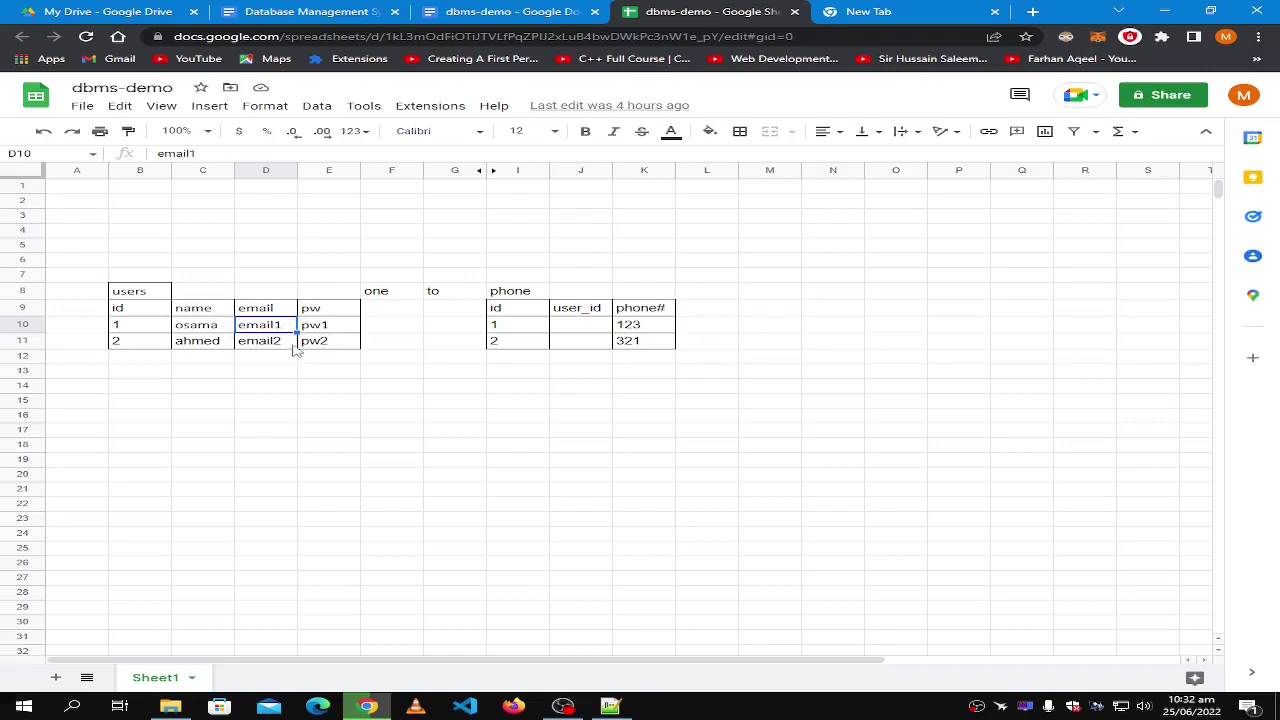
left_click(330, 331)
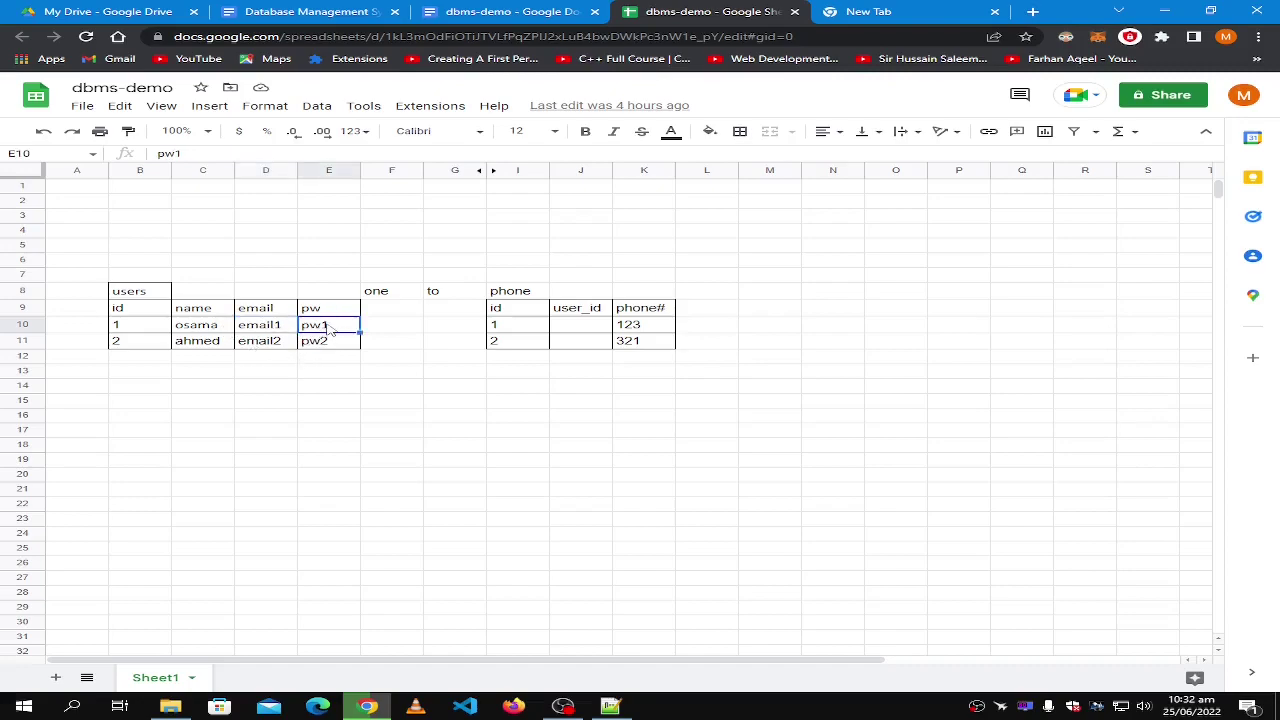
left_click(150, 331)
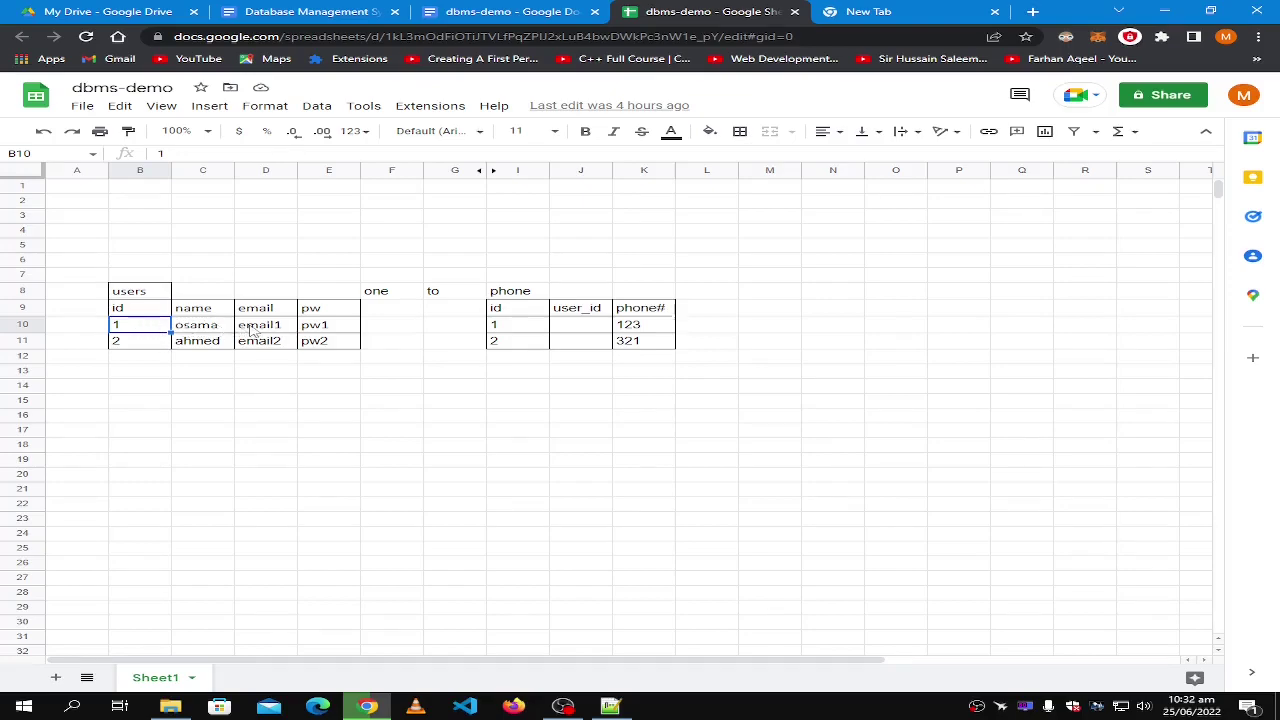
left_click(130, 313)
left_click(200, 312)
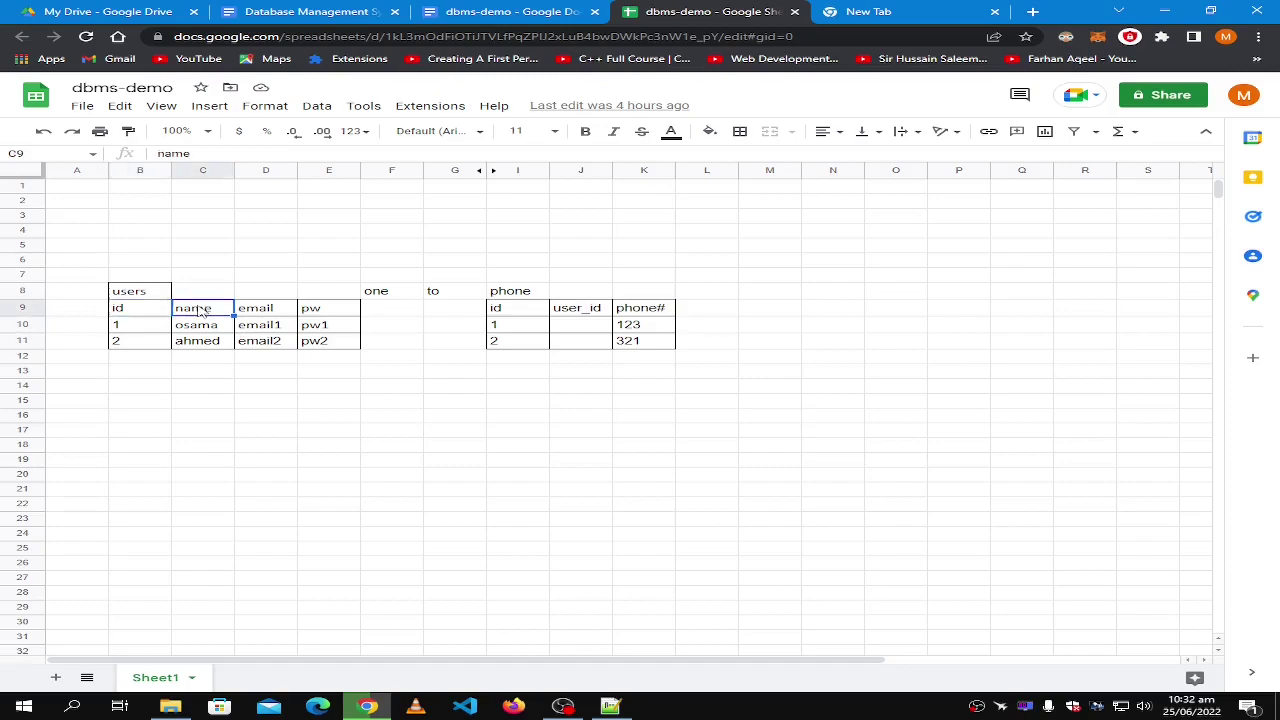
left_click(268, 314)
left_click(318, 312)
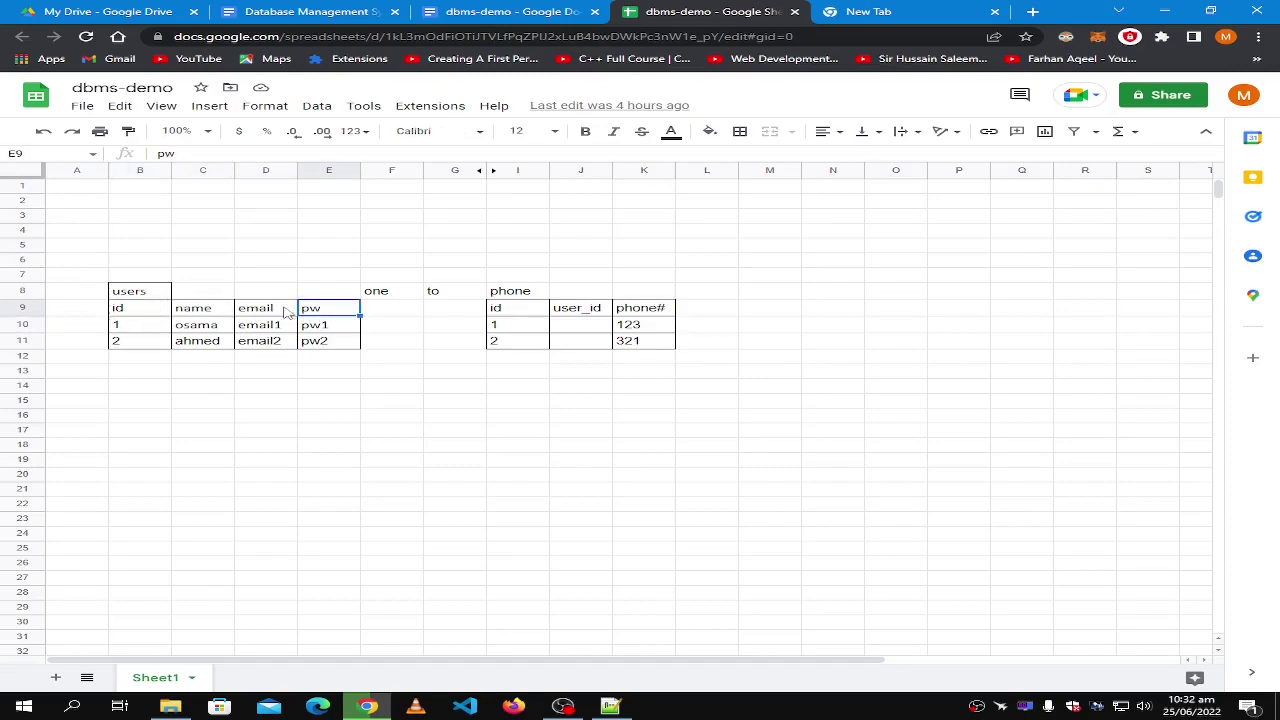
left_click(317, 330)
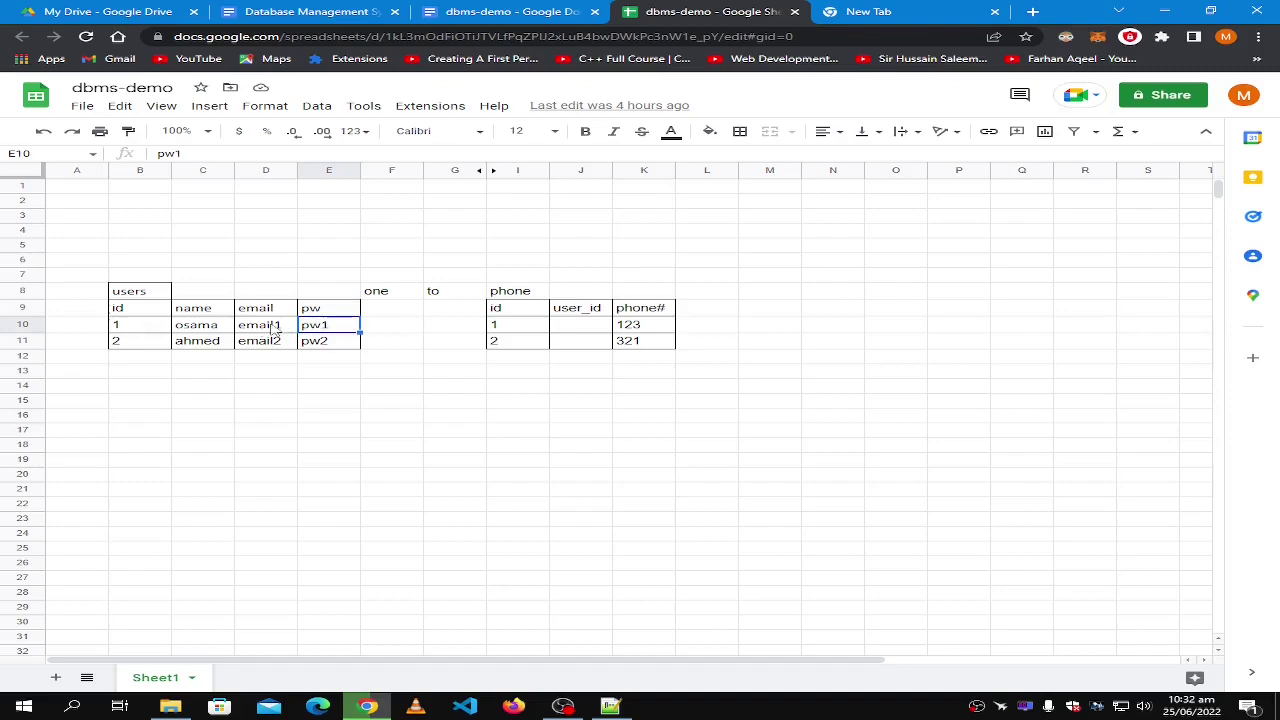
left_click(122, 332)
left_click(305, 328)
Copy the second user's row into row 12 and clear its duplicated name.
left_click(138, 350)
left_click(325, 348, "shift")
key("ctrl+c")
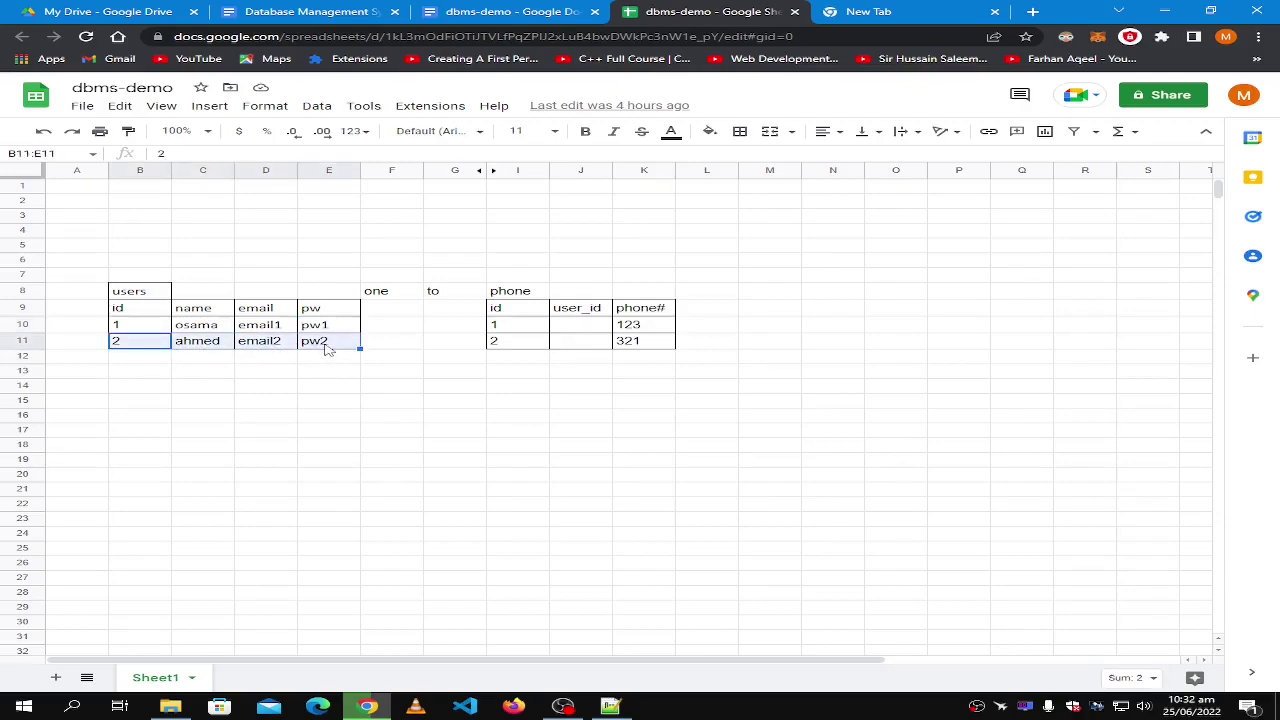
left_click(145, 360)
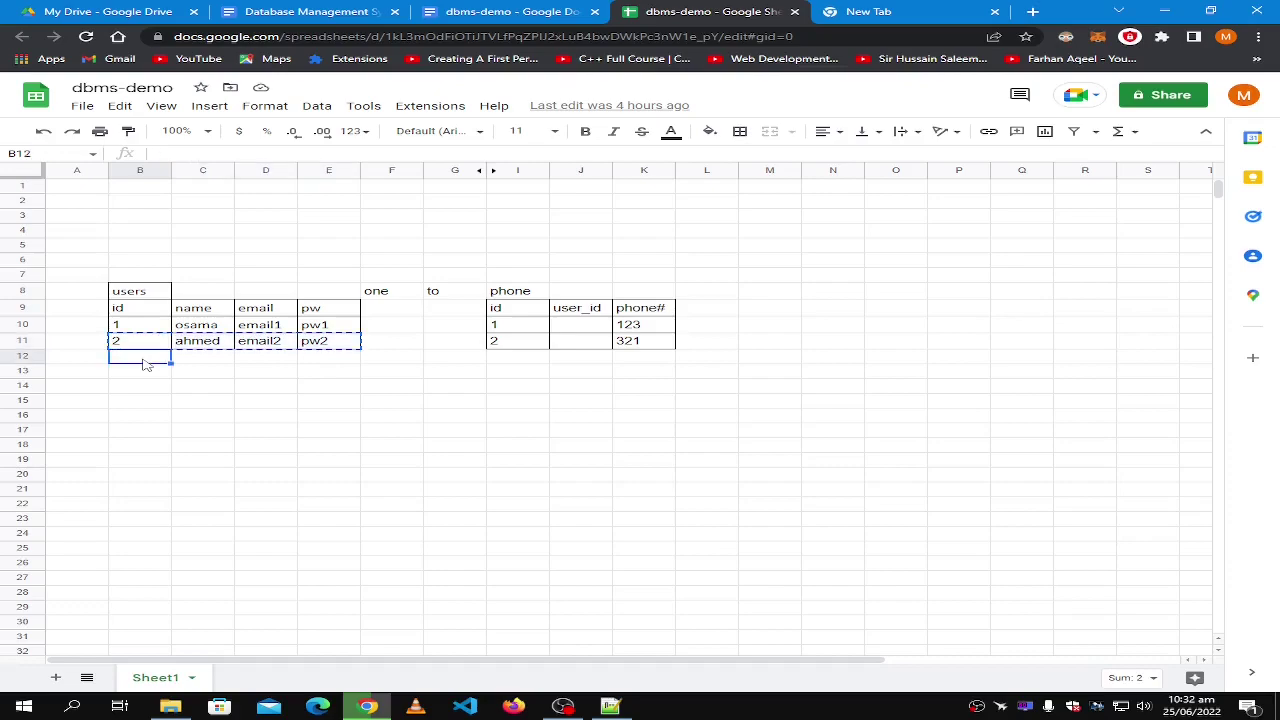
key("ctrl+v")
left_click(193, 360)
double_click(191, 358)
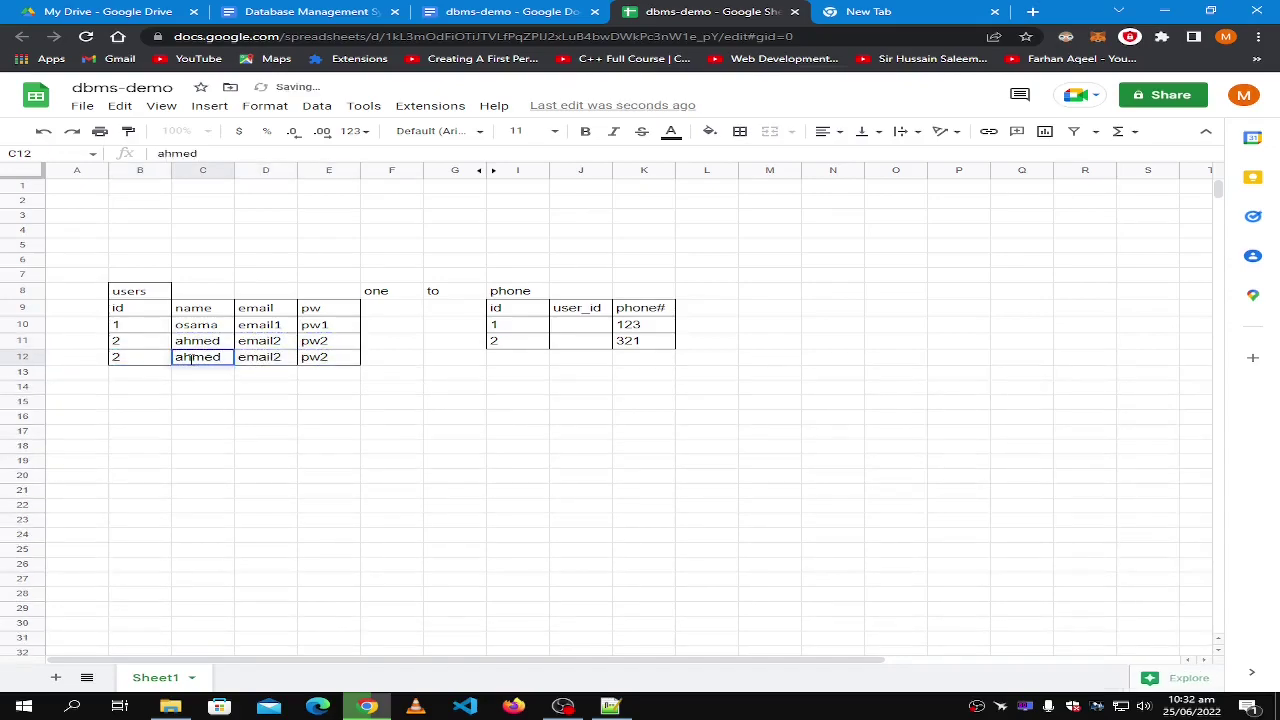
key("ctrl+a")
key("BackSpace")
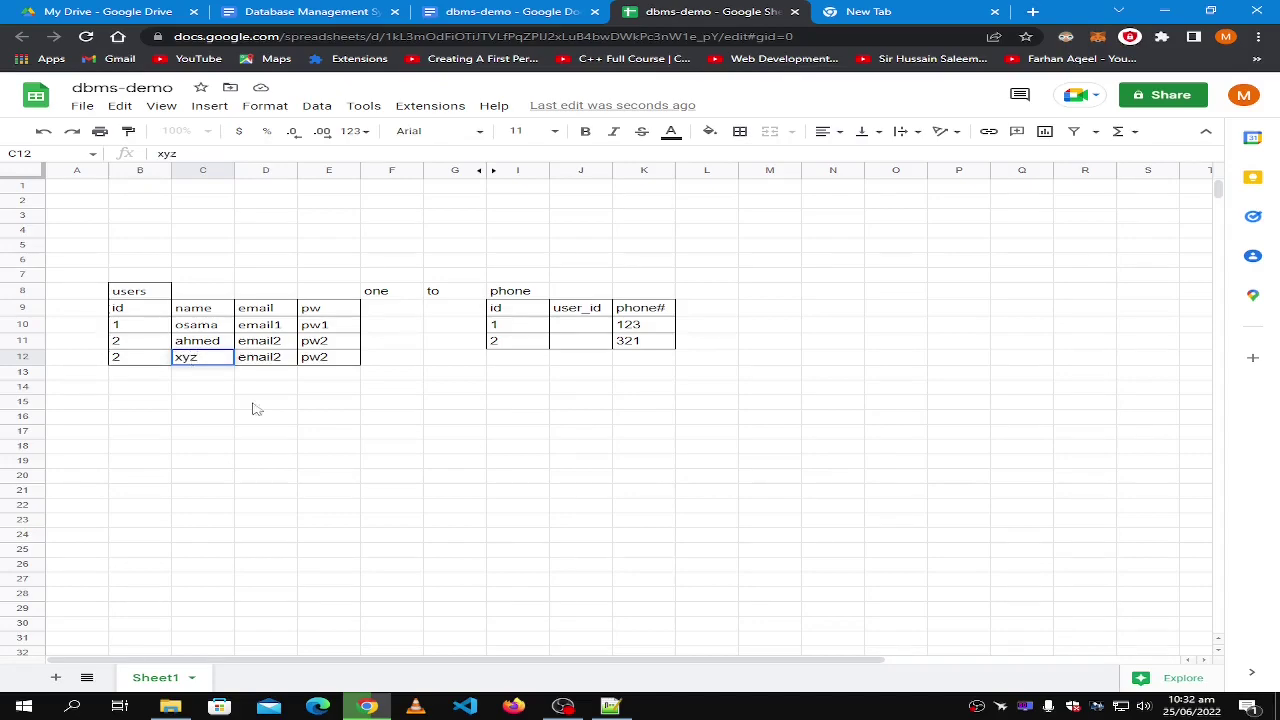
left_click(306, 440)
Copy the pw1 value into the new row's password cell.
left_click(314, 326)
key("ctrl+c")
left_click(328, 360)
key("ctrl+v")
left_click(292, 434)
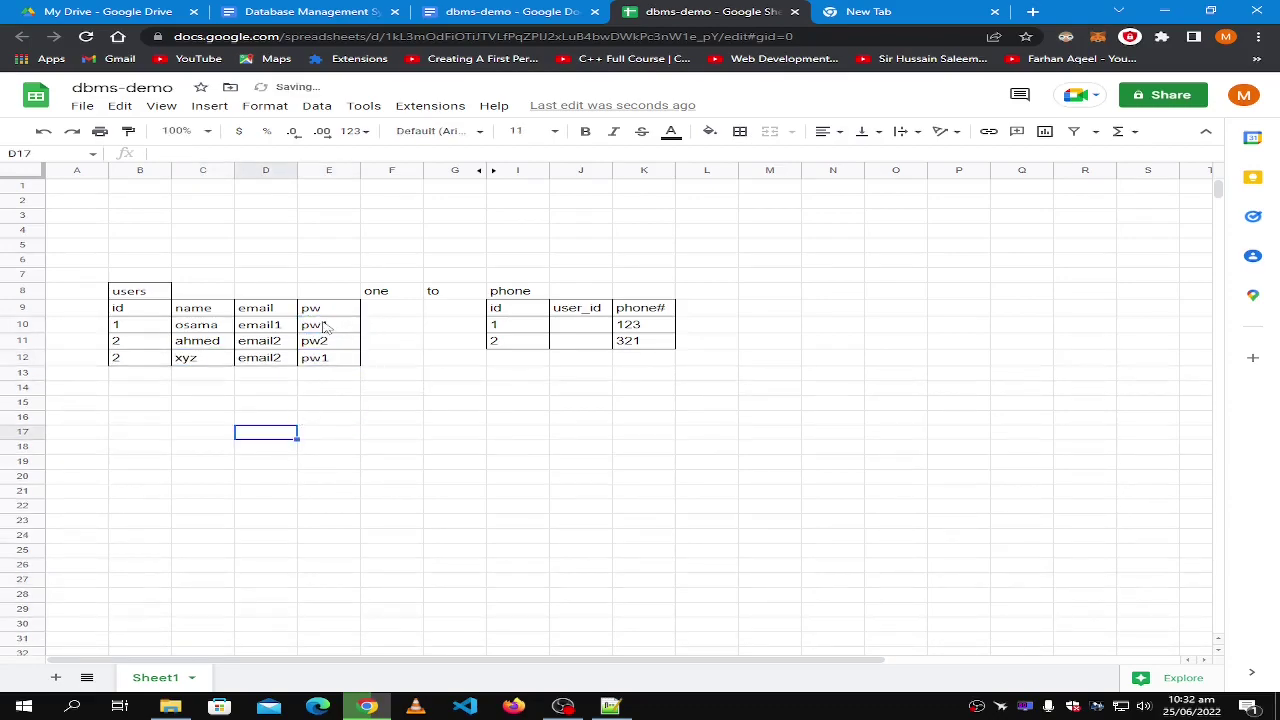
left_click(325, 328)
left_click(210, 363)
left_click(330, 362)
Enter id 3 and the name osama in the new user row.
left_click(120, 360)
type("3")
left_click(200, 406)
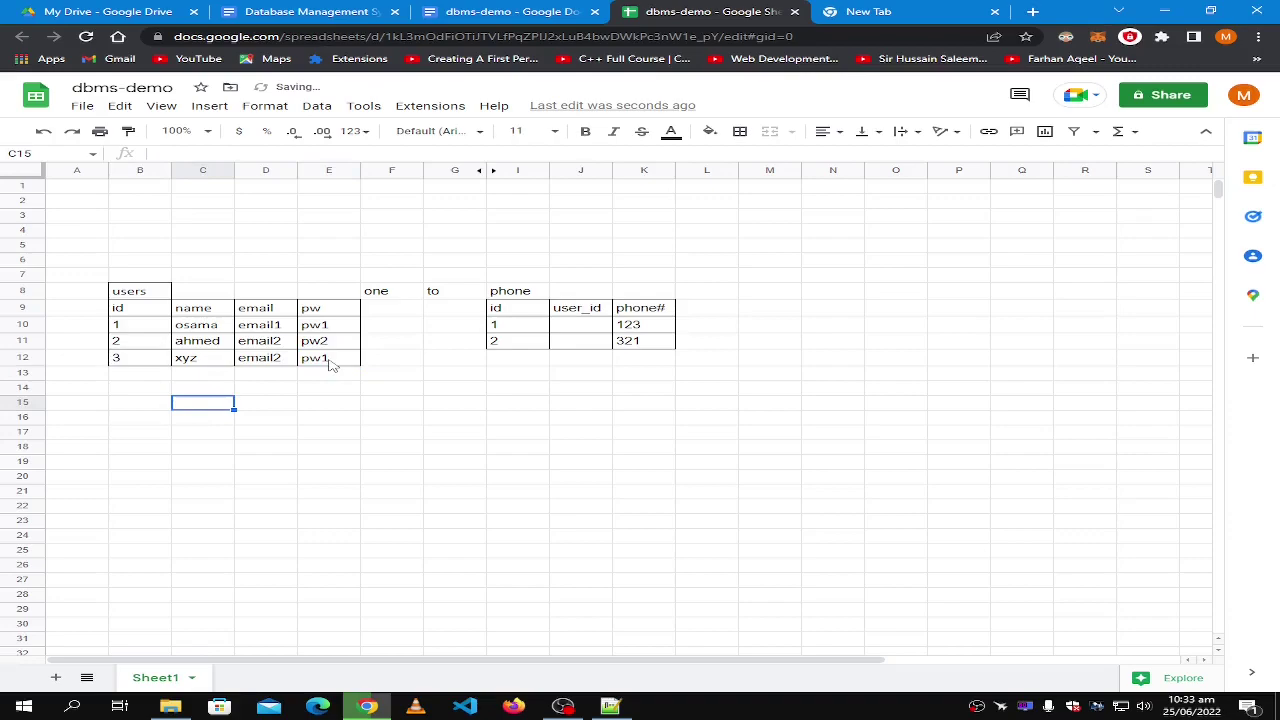
left_click(331, 327)
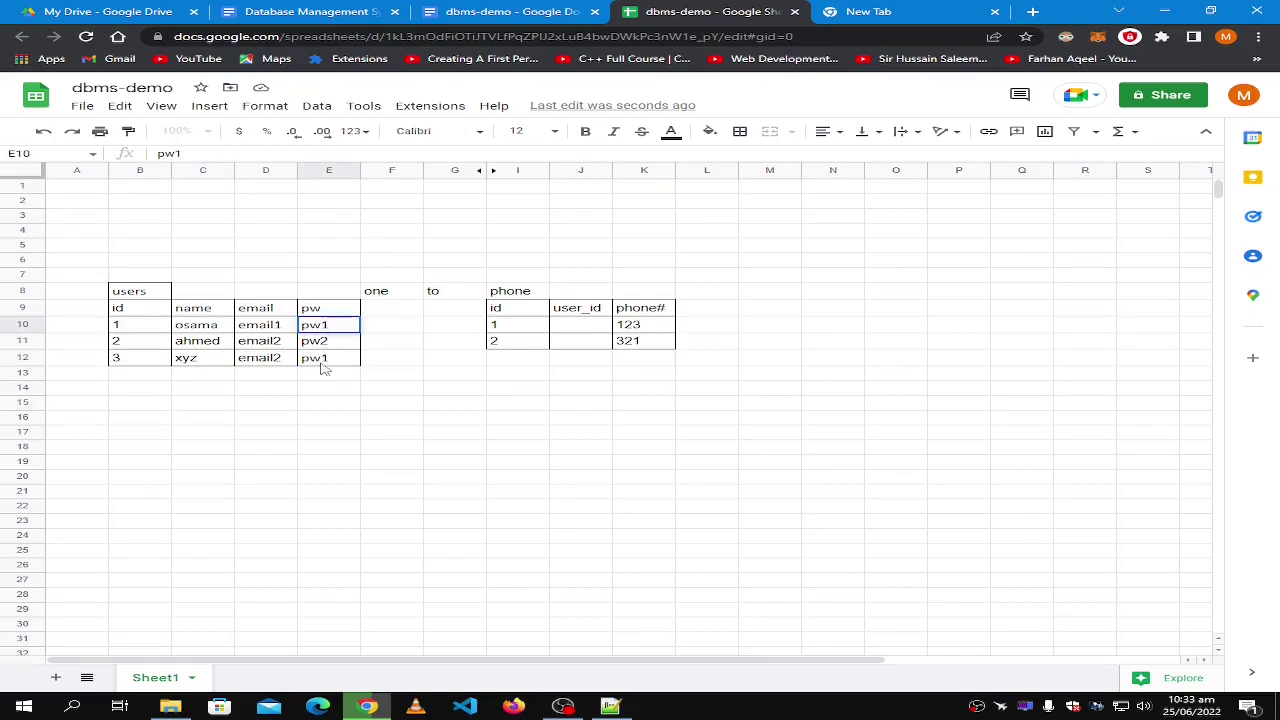
key("Return")
left_click(199, 365)
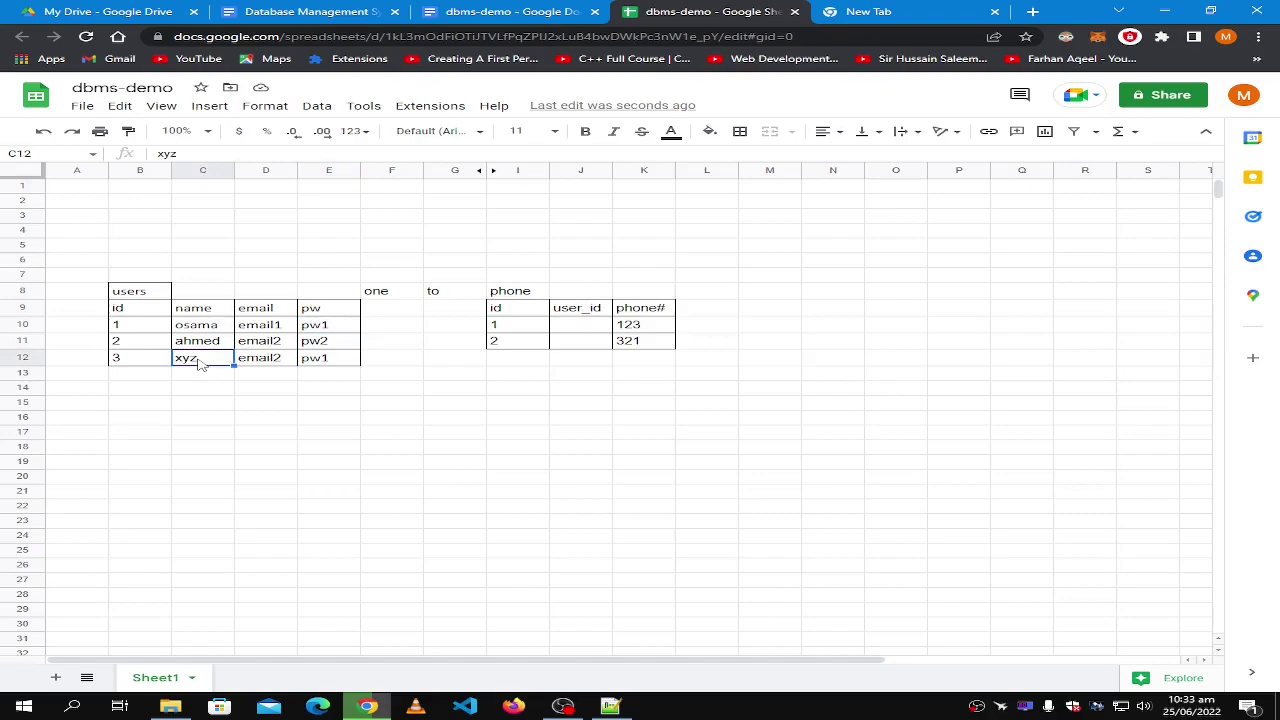
type("osama")
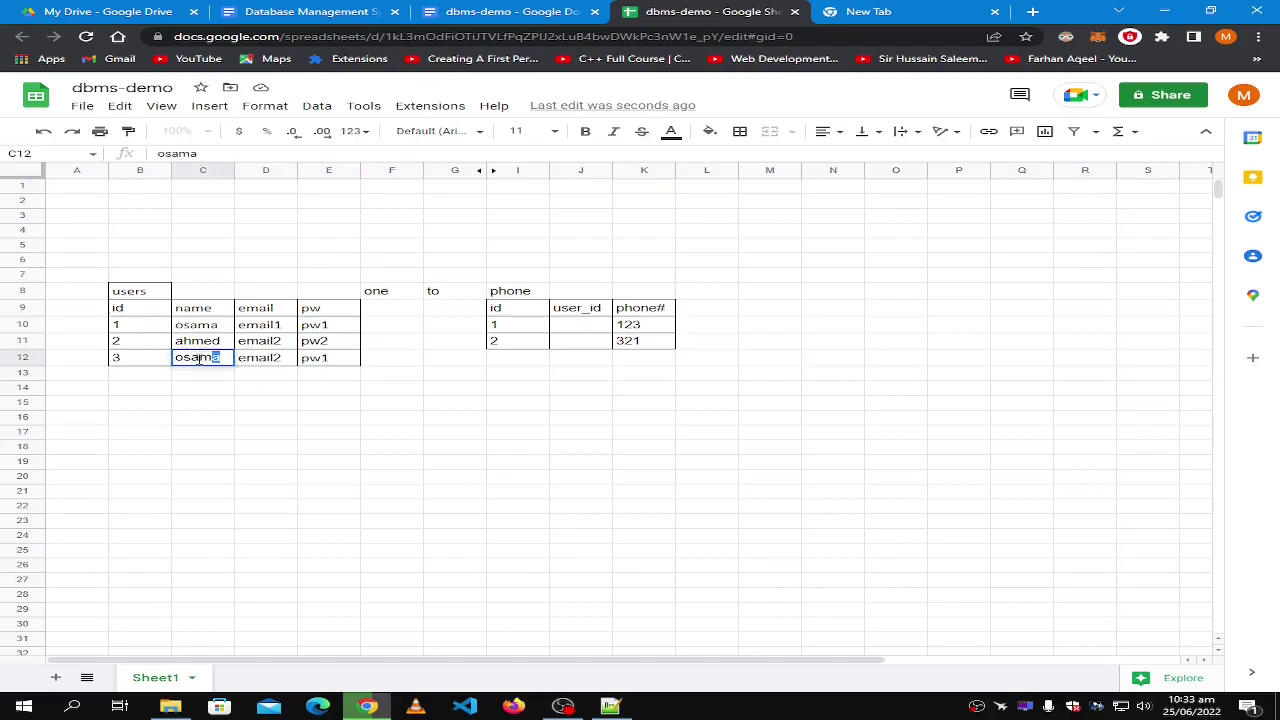
left_click(290, 404)
Enter email3 as the new row's email and compare its name with the first user's.
left_click(277, 358)
type("3")
type("e")
key("BackSpace")
key("BackSpace")
type("email3")
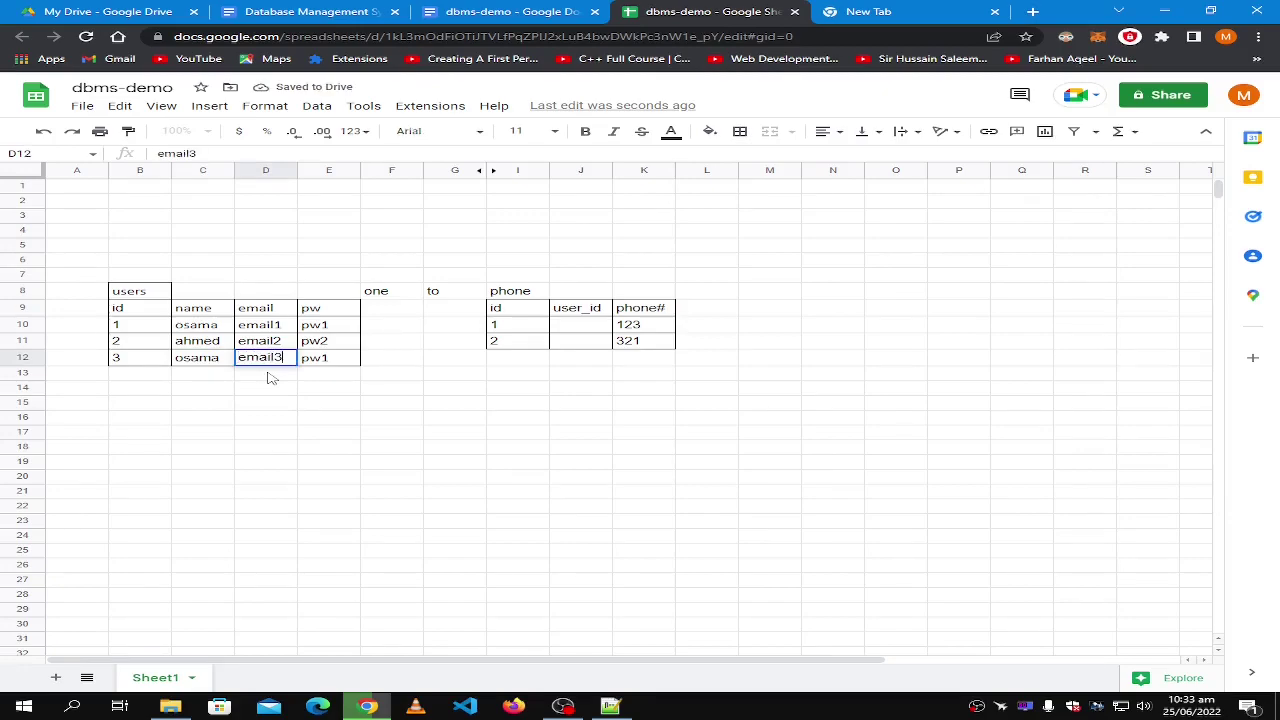
key("Return")
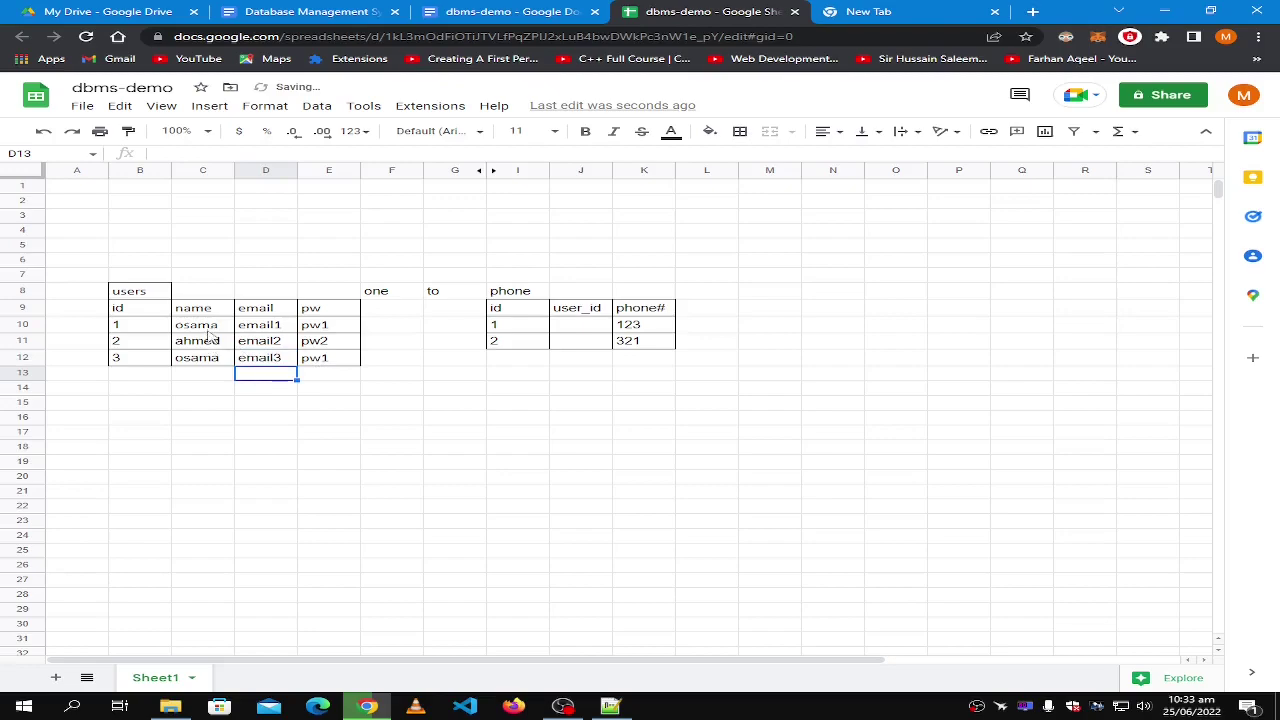
left_click(186, 327)
left_click(199, 358)
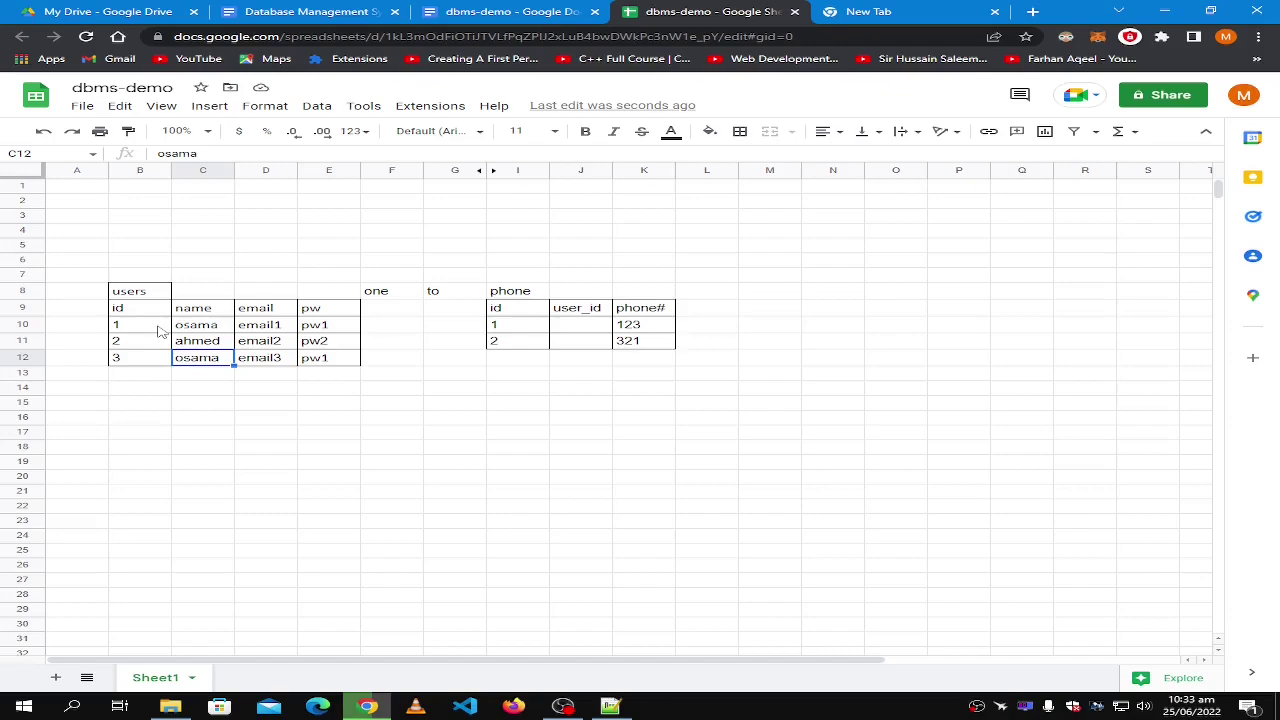
left_click(198, 331)
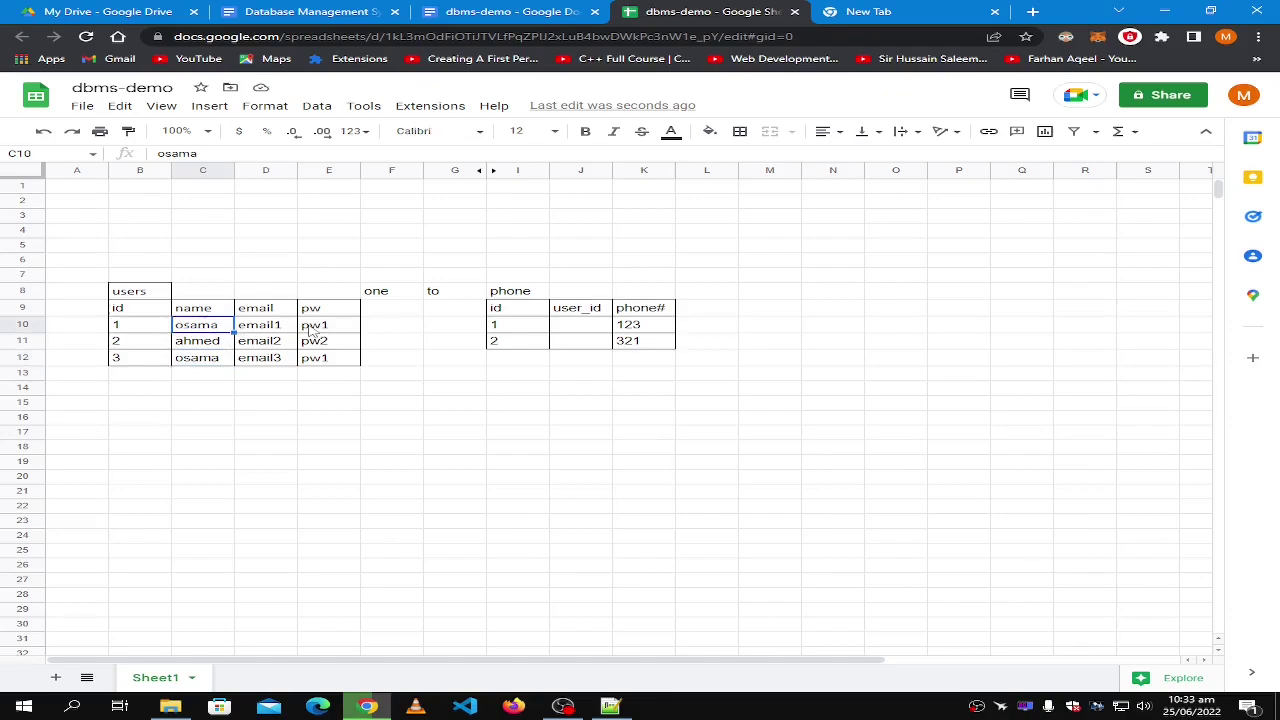
left_click(313, 330)
left_click(330, 360)
left_click(198, 362)
left_click(200, 326)
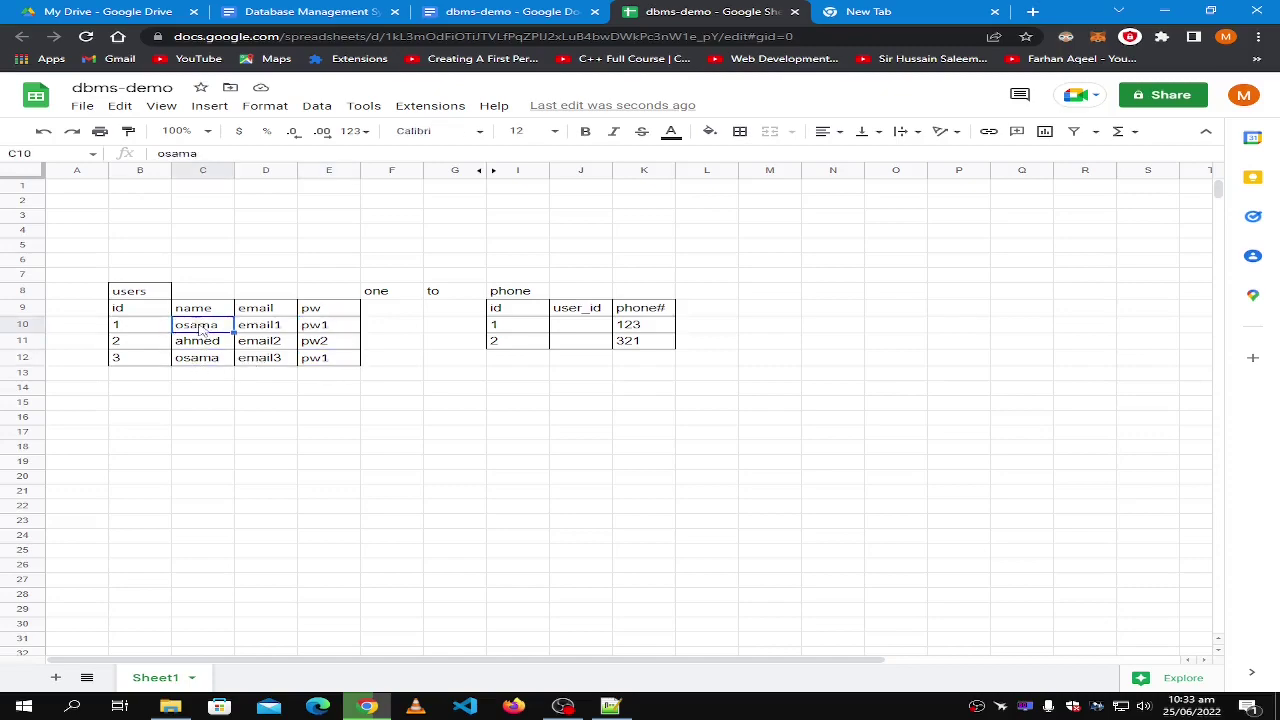
left_click(270, 328)
left_click(267, 358)
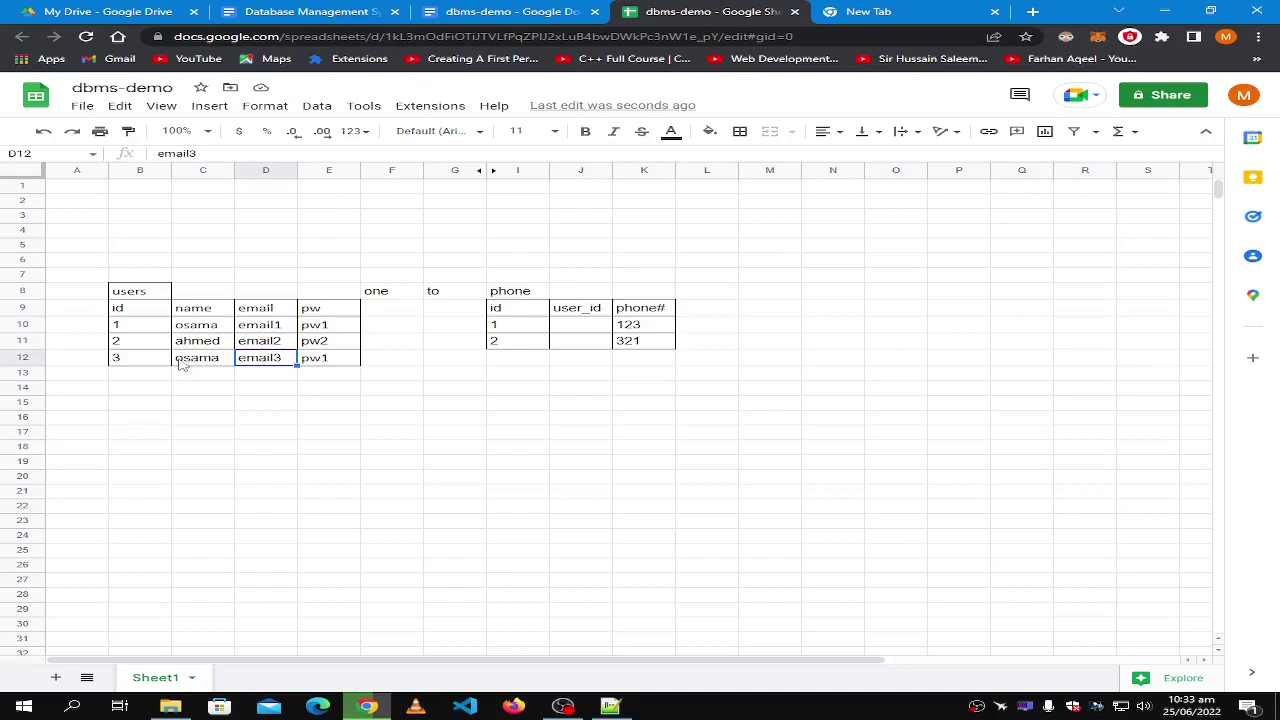
left_click(323, 330)
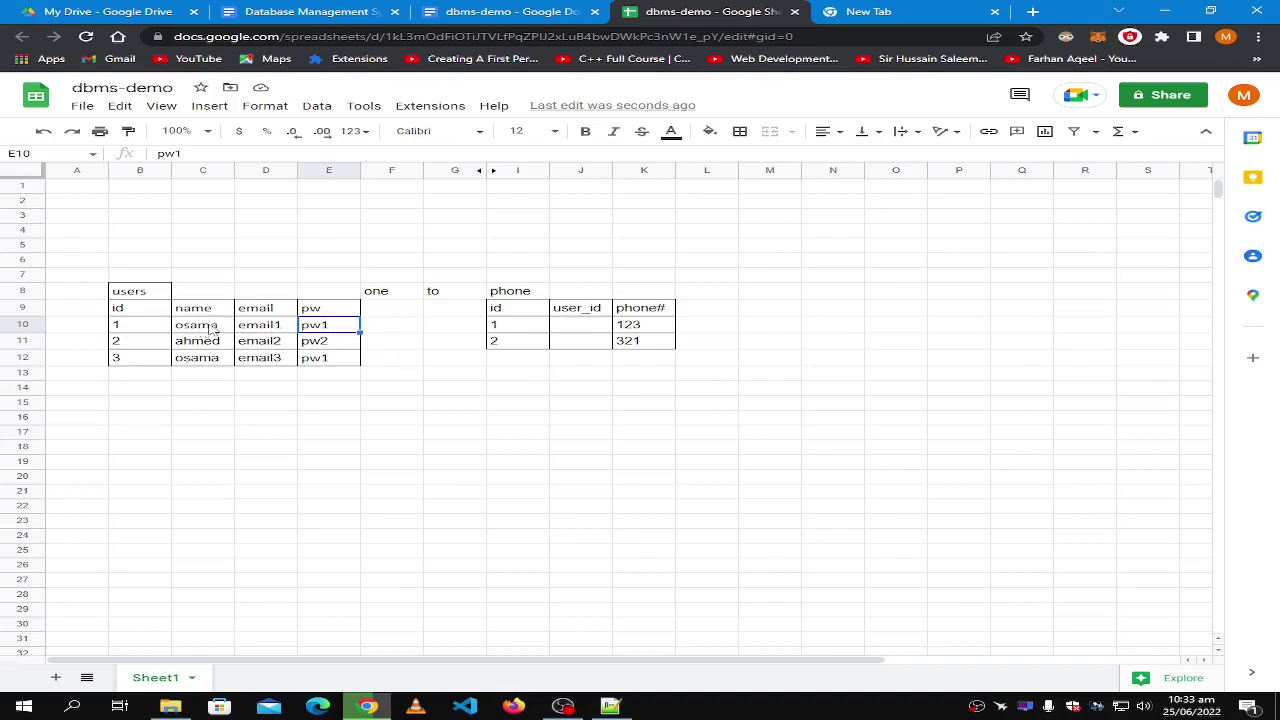
left_click(253, 328)
left_click(332, 330)
left_click(215, 330)
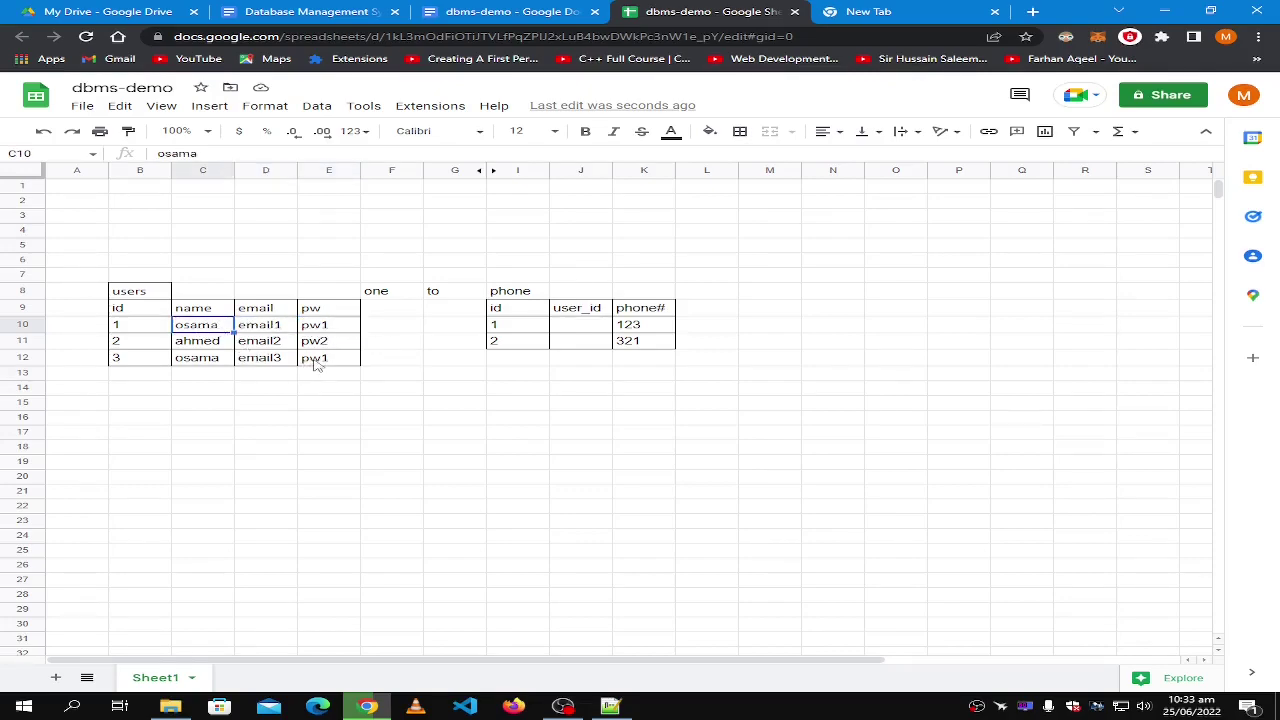
left_click(327, 331)
left_click(324, 362)
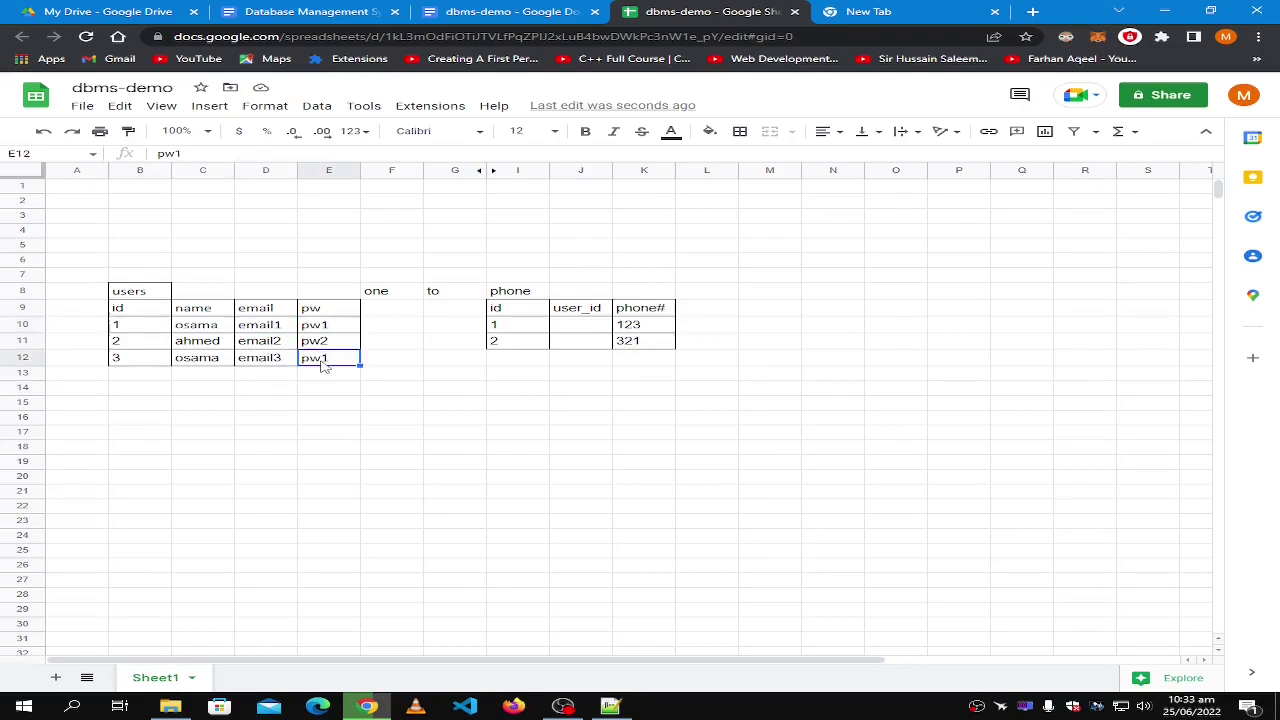
left_click(255, 362)
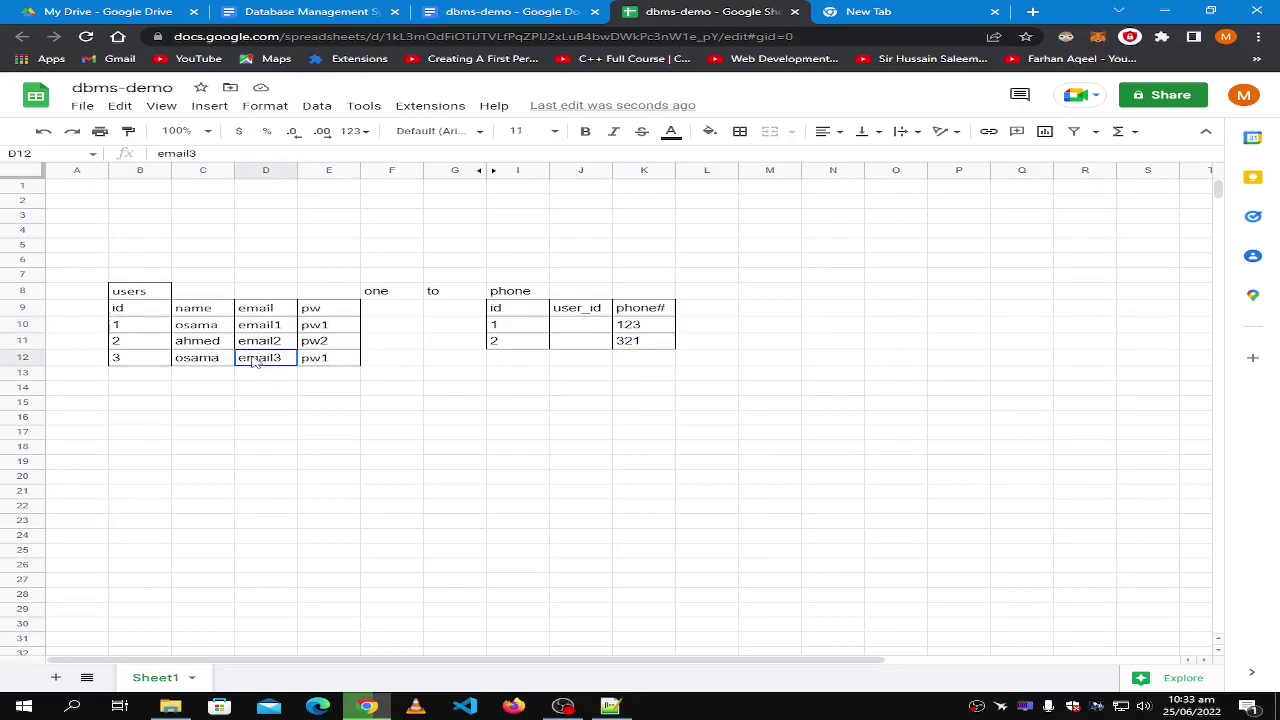
left_click(321, 359)
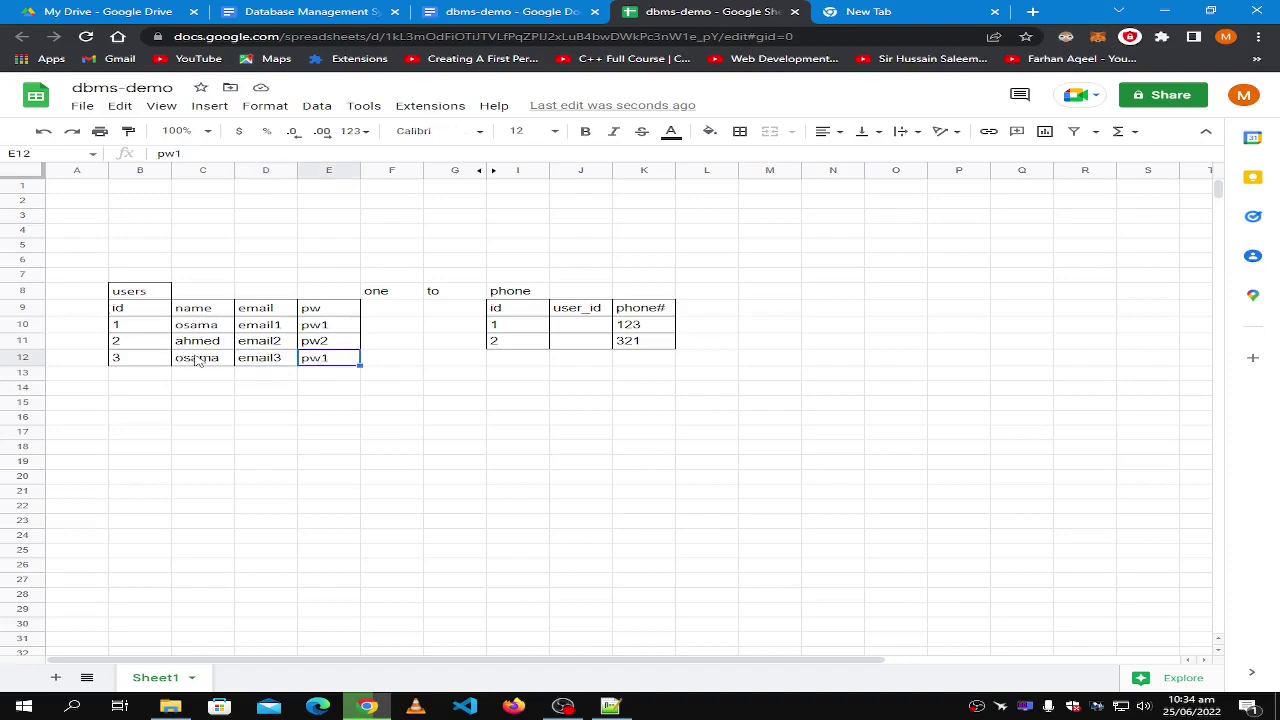
left_click(198, 362)
left_click(333, 361)
left_click(255, 361)
left_click(345, 362)
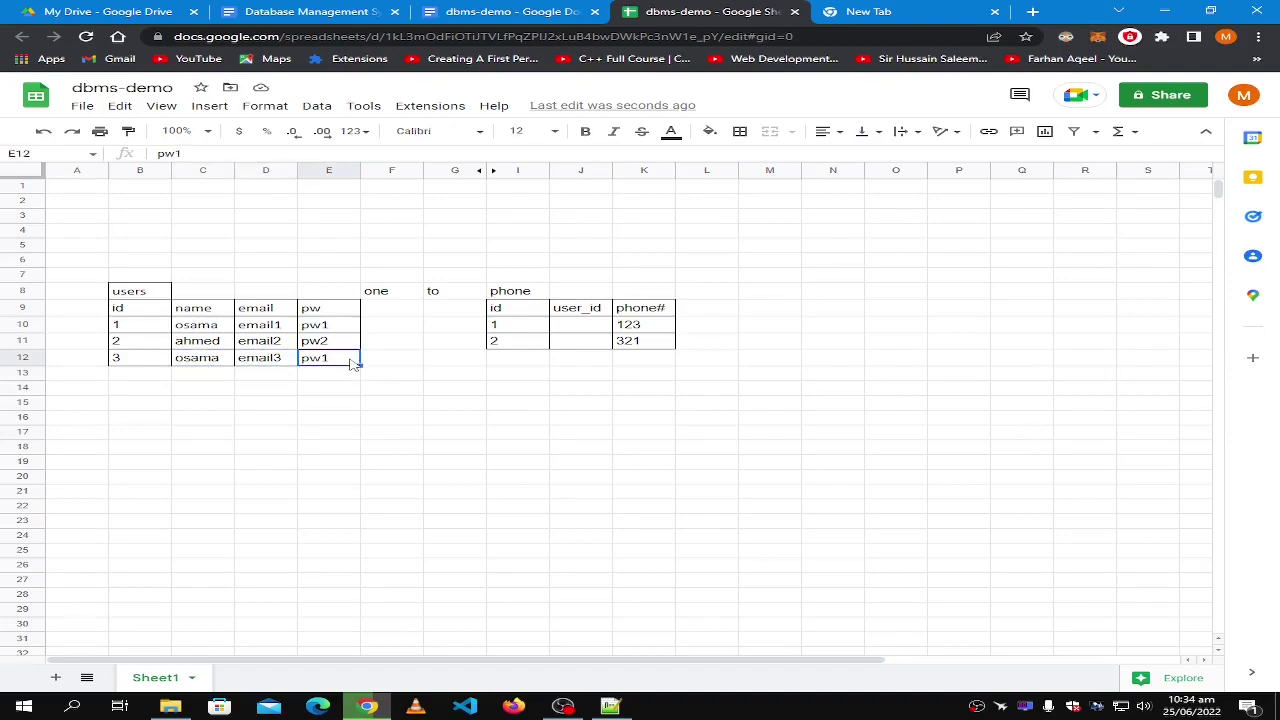
left_click(155, 365)
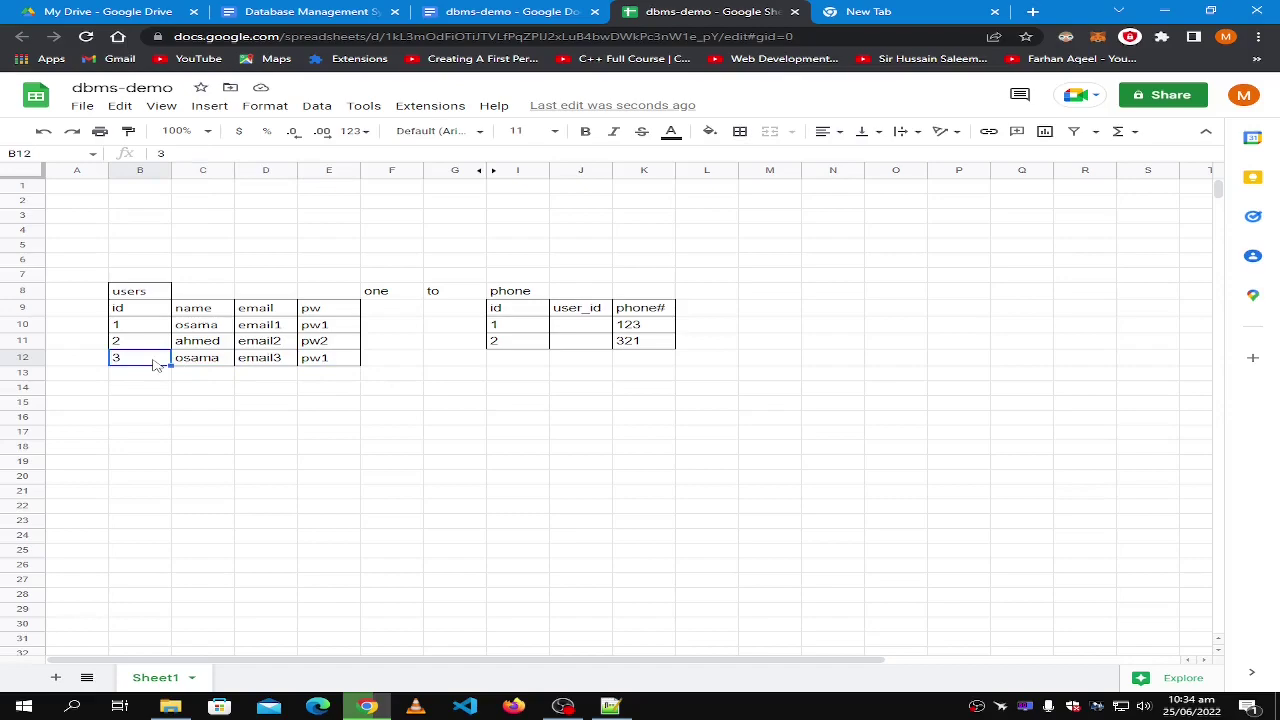
left_click(325, 328)
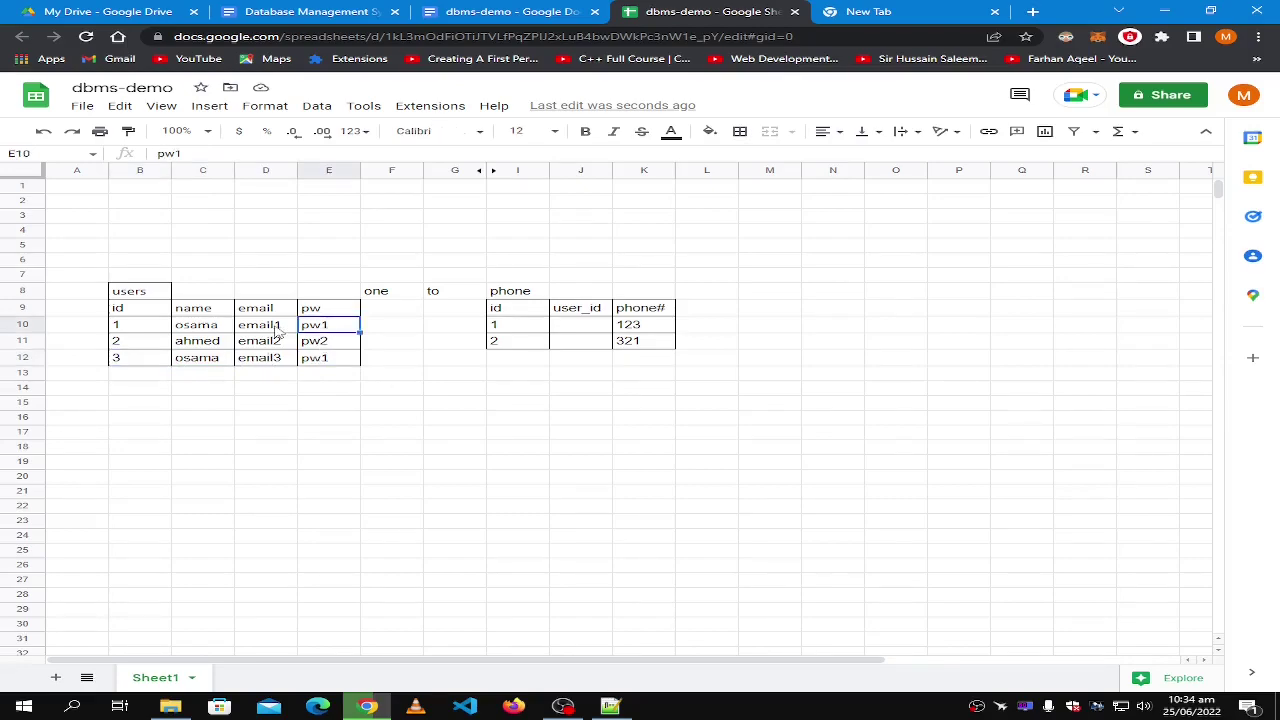
left_click(144, 332)
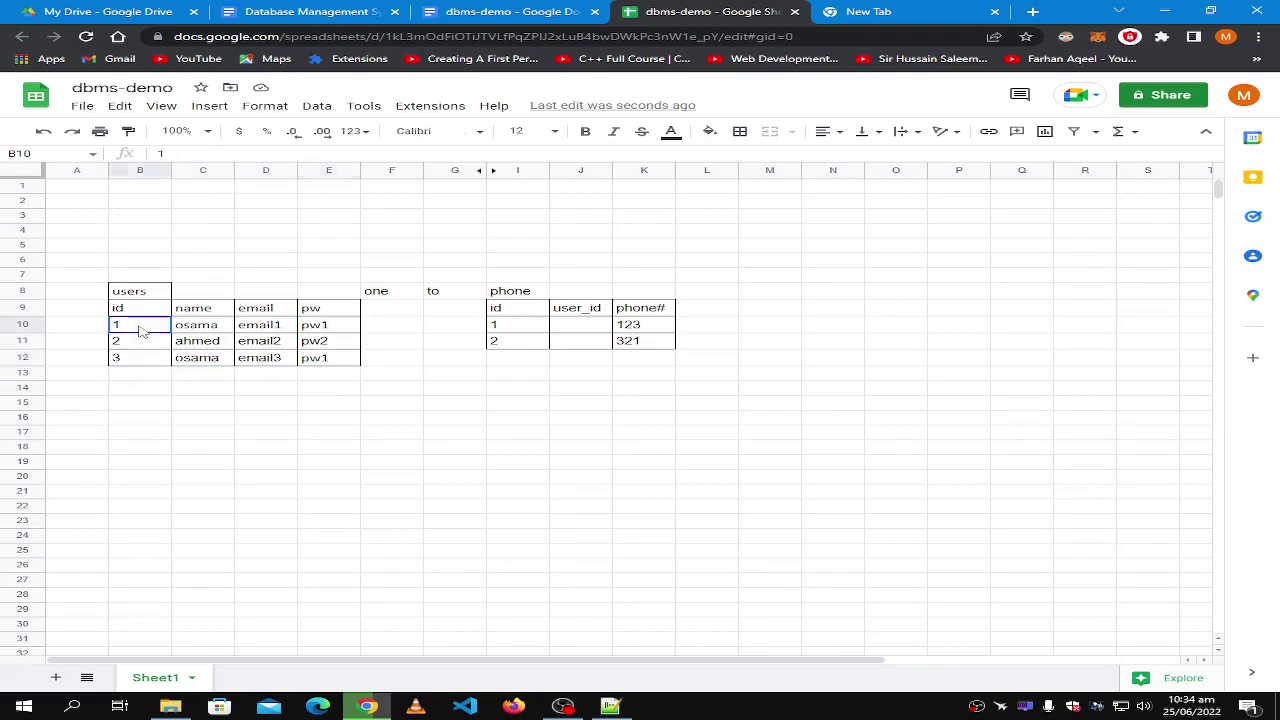
left_click(320, 330, "shift")
left_click(320, 344)
left_click(155, 344, "shift")
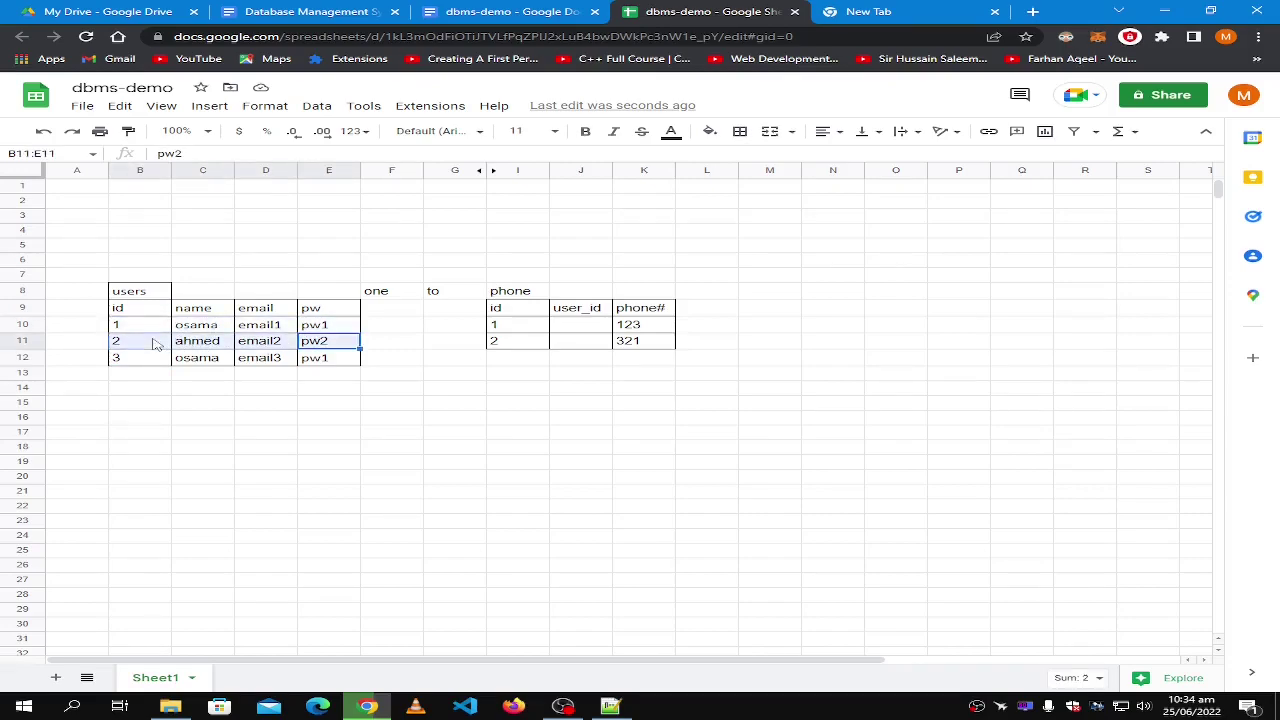
left_click(150, 360)
left_click(340, 362, "shift")
left_click(340, 362)
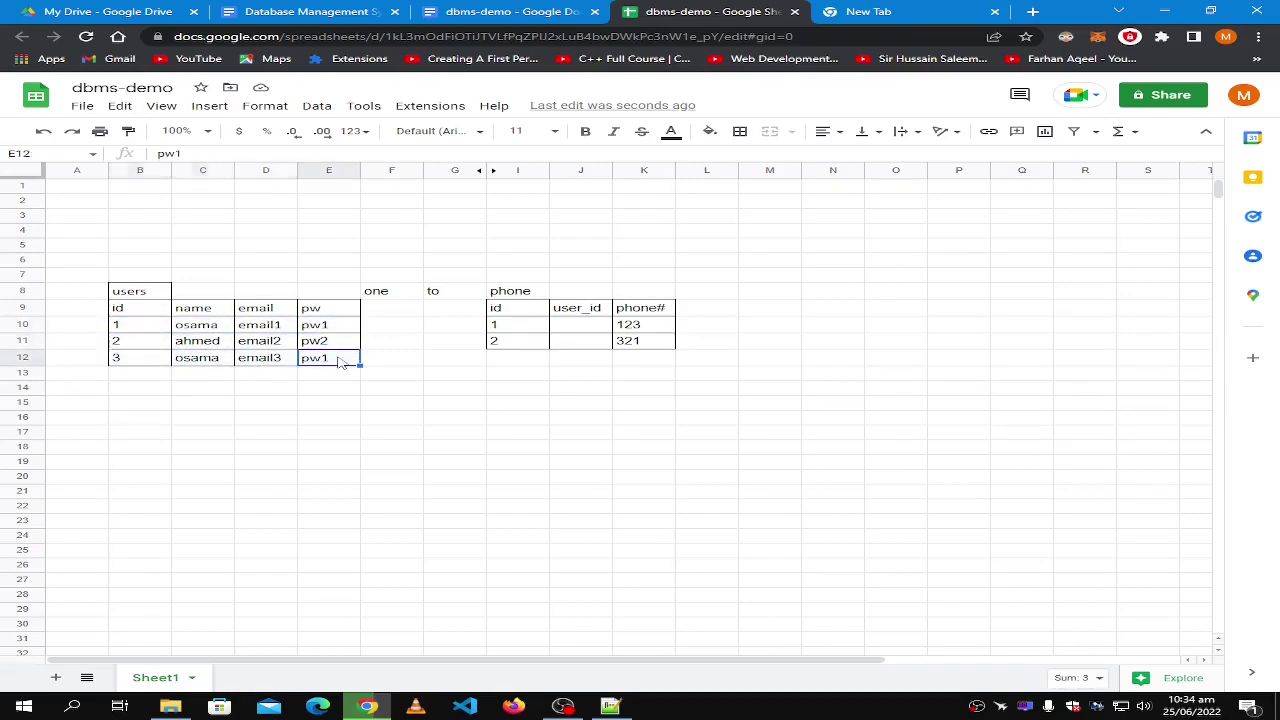
left_click(138, 363, "shift")
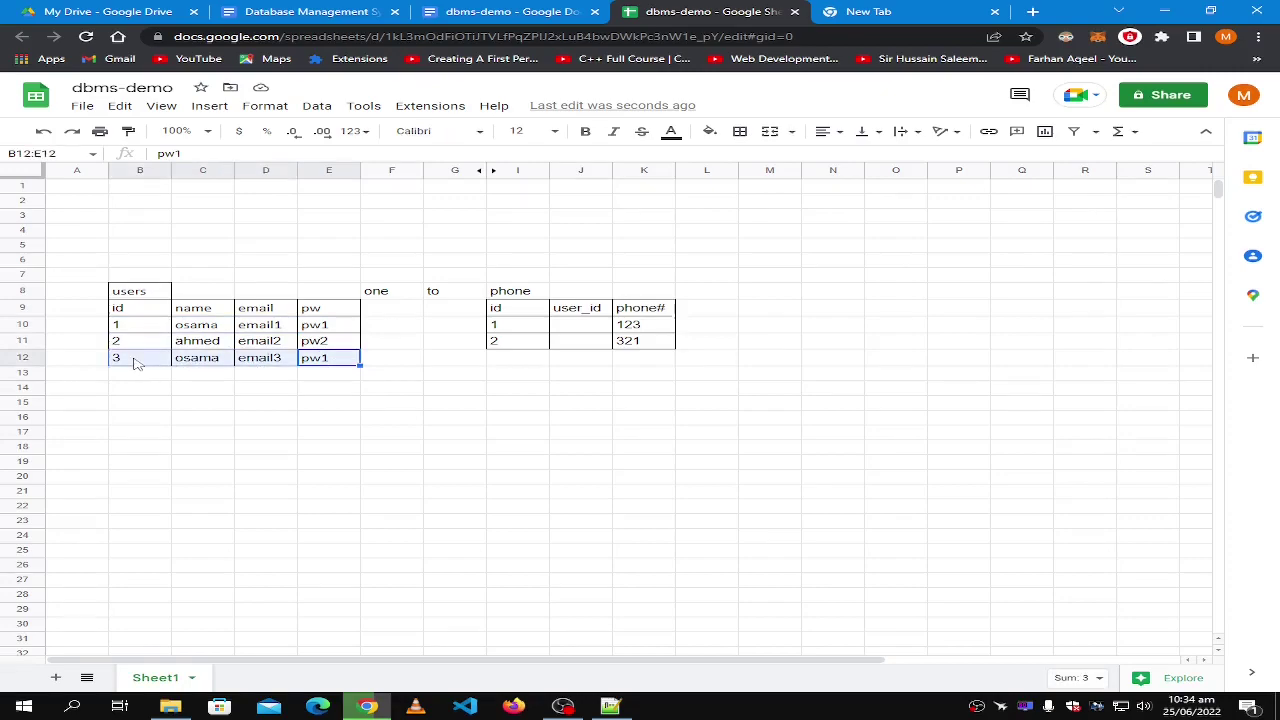
left_click(204, 391)
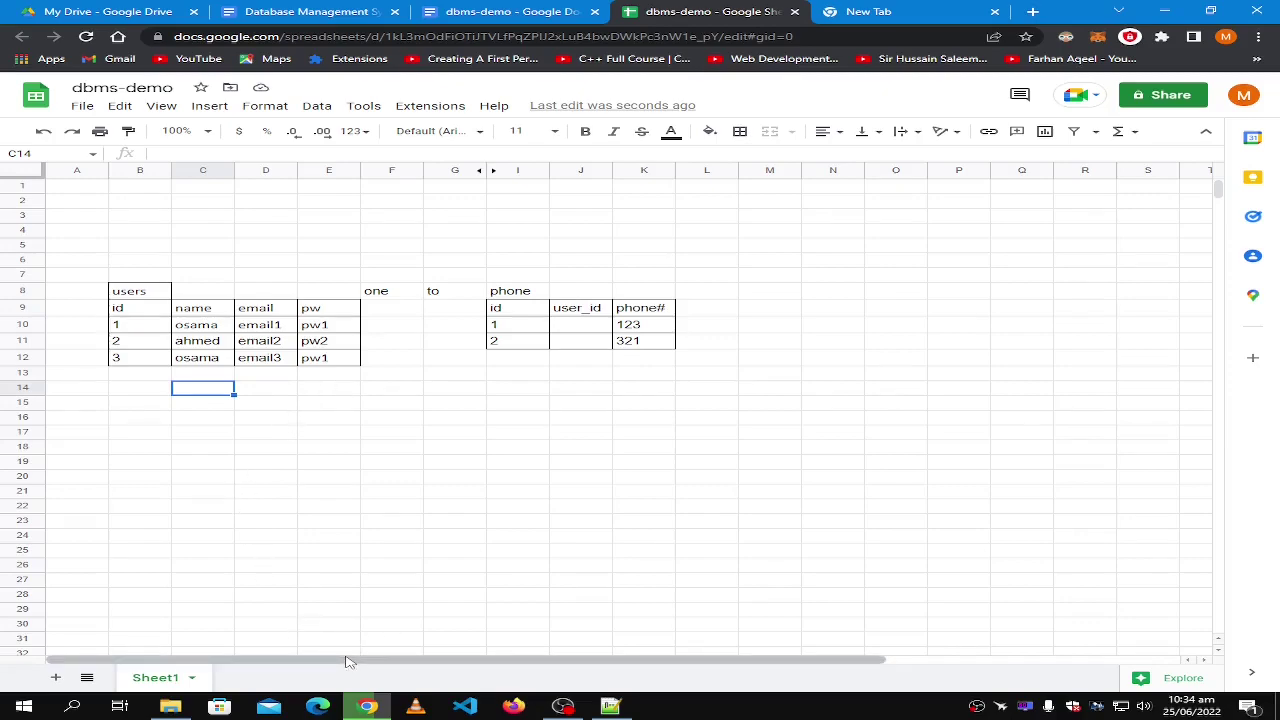
Try copying the phone table to J7, then undo the duplicated copy.
left_click(512, 292)
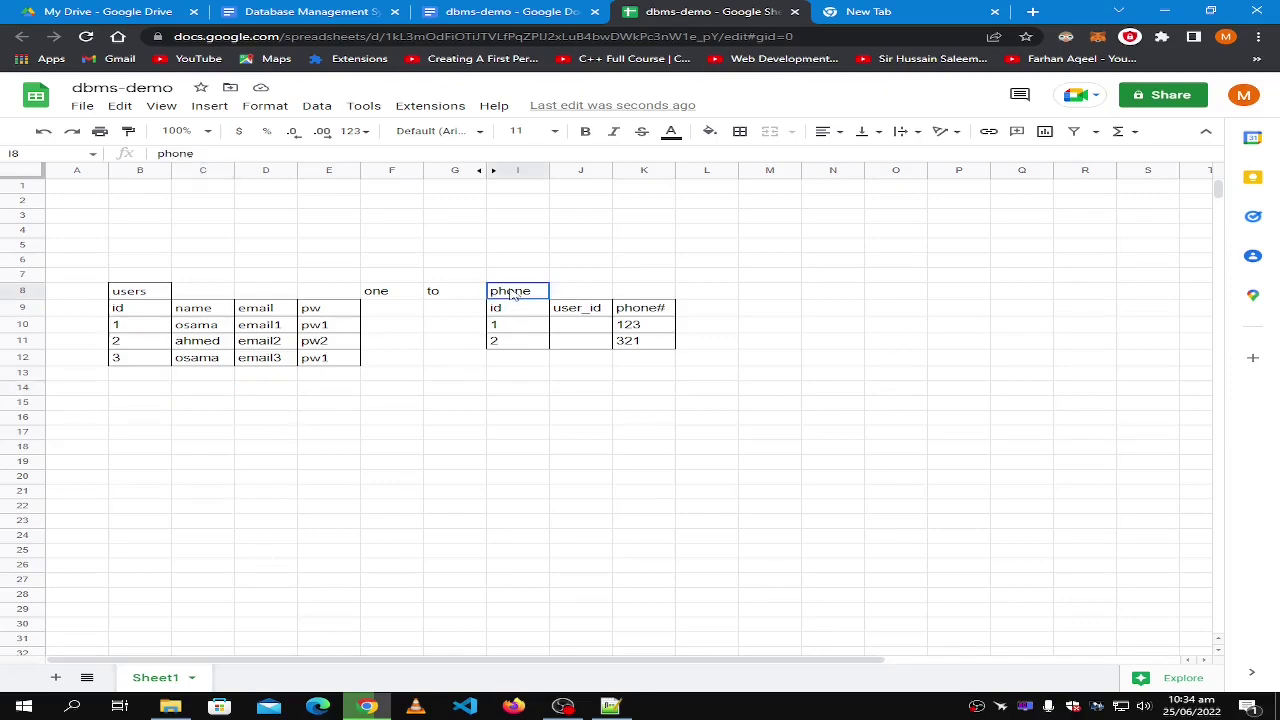
left_click(508, 277)
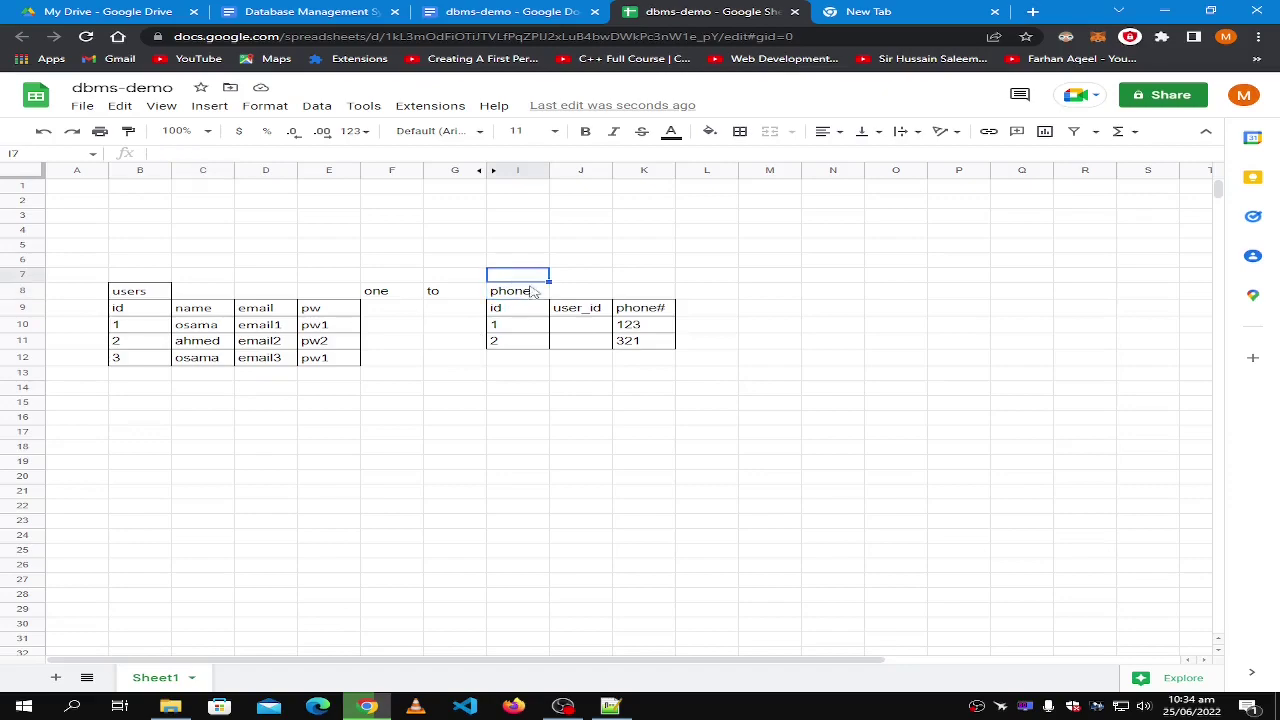
left_click(771, 409, "shift")
key("ctrl+c")
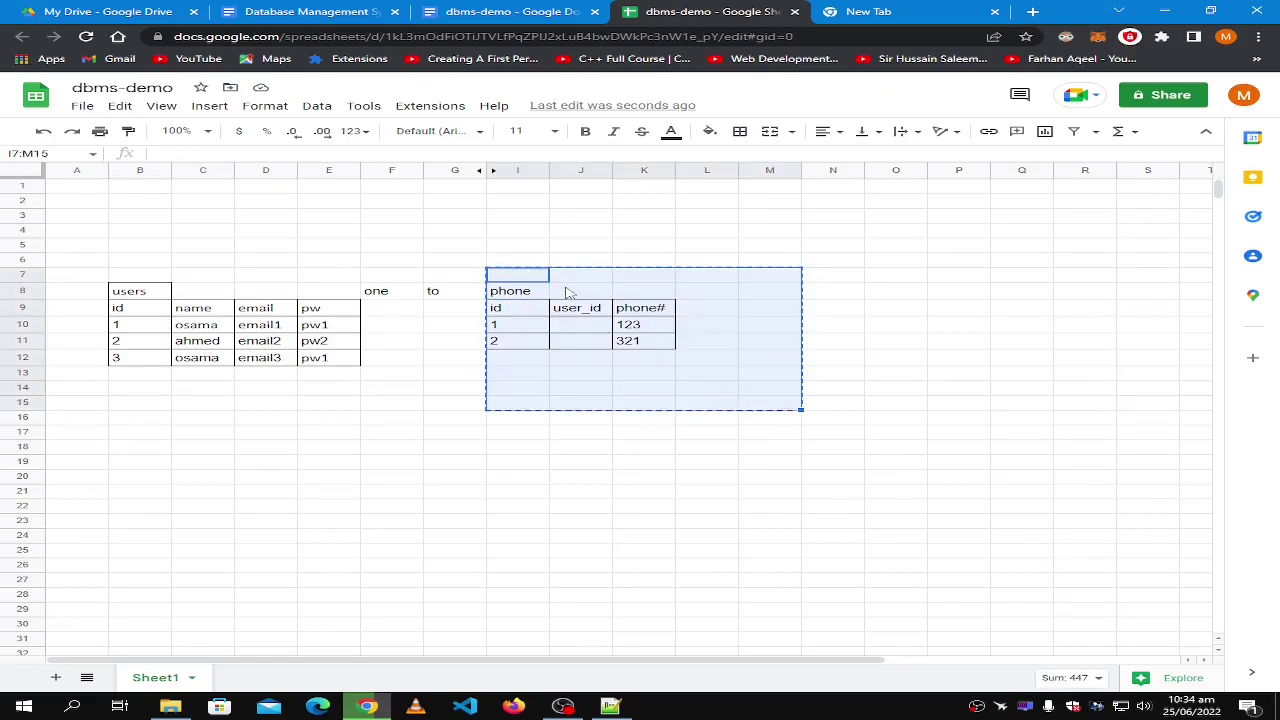
left_click(563, 283)
key("ctrl+v")
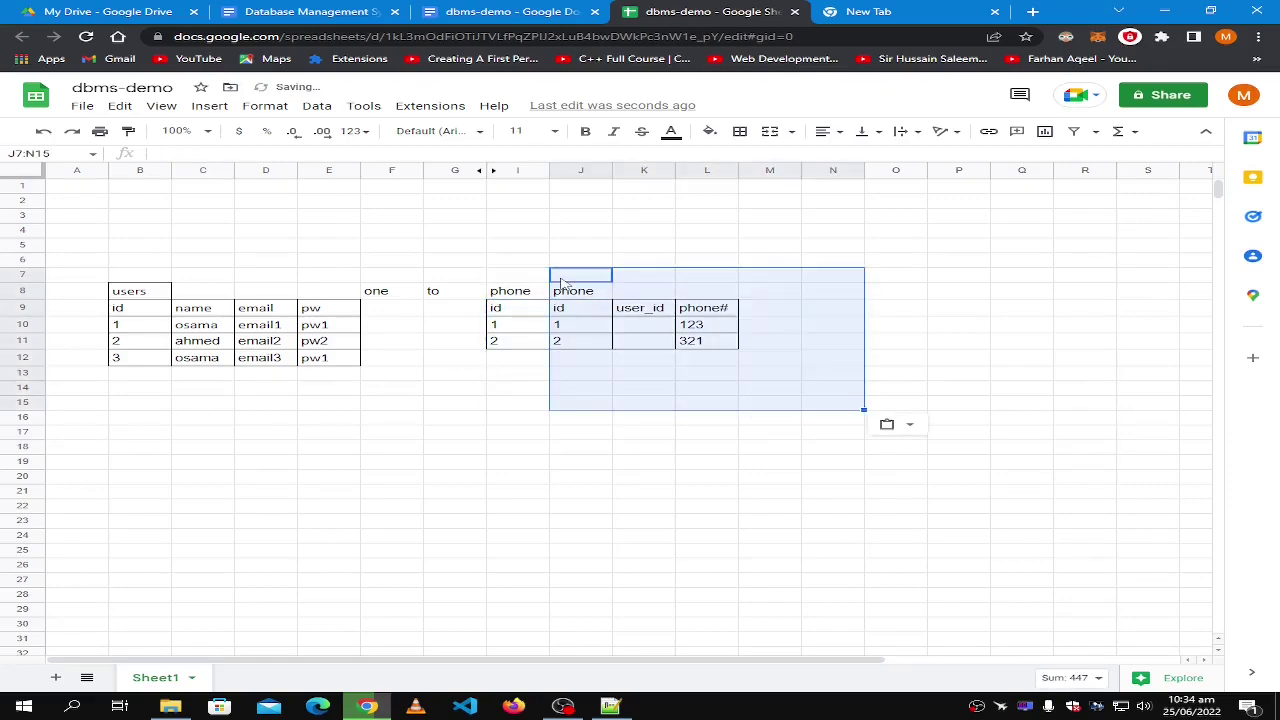
left_click(505, 279)
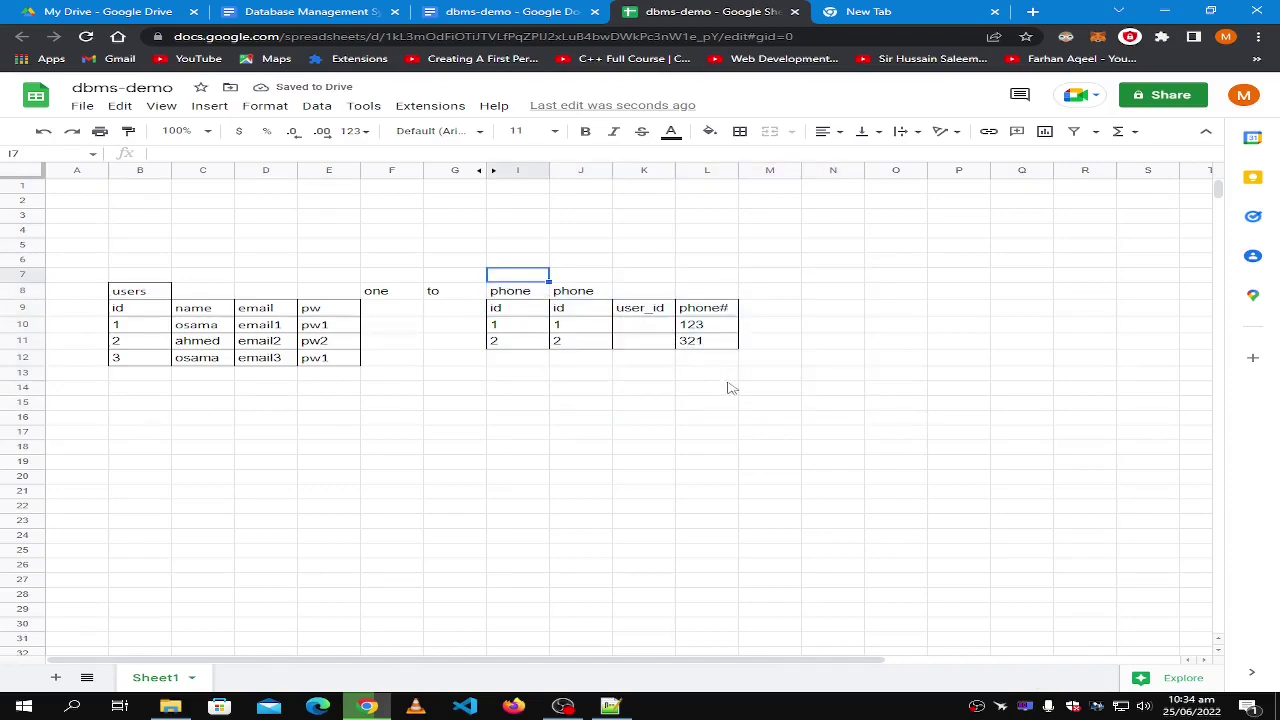
left_click(765, 389, "shift")
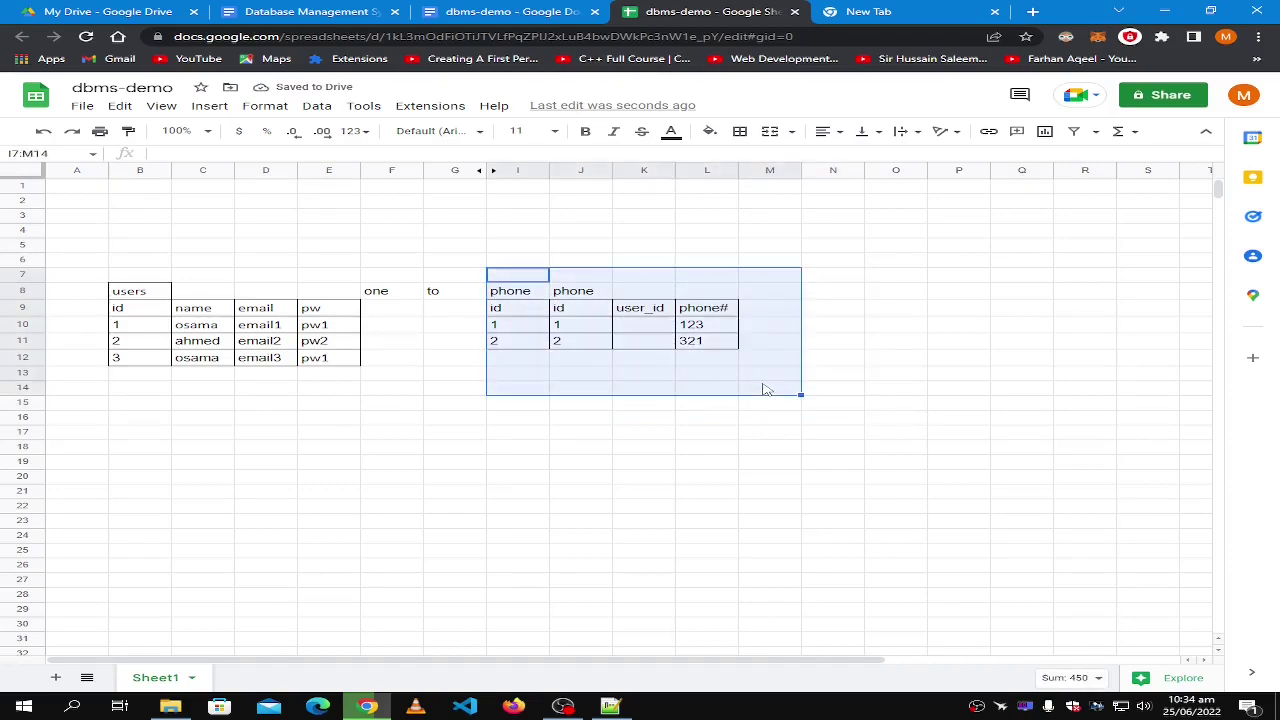
key("ctrl+z")
key("Left")
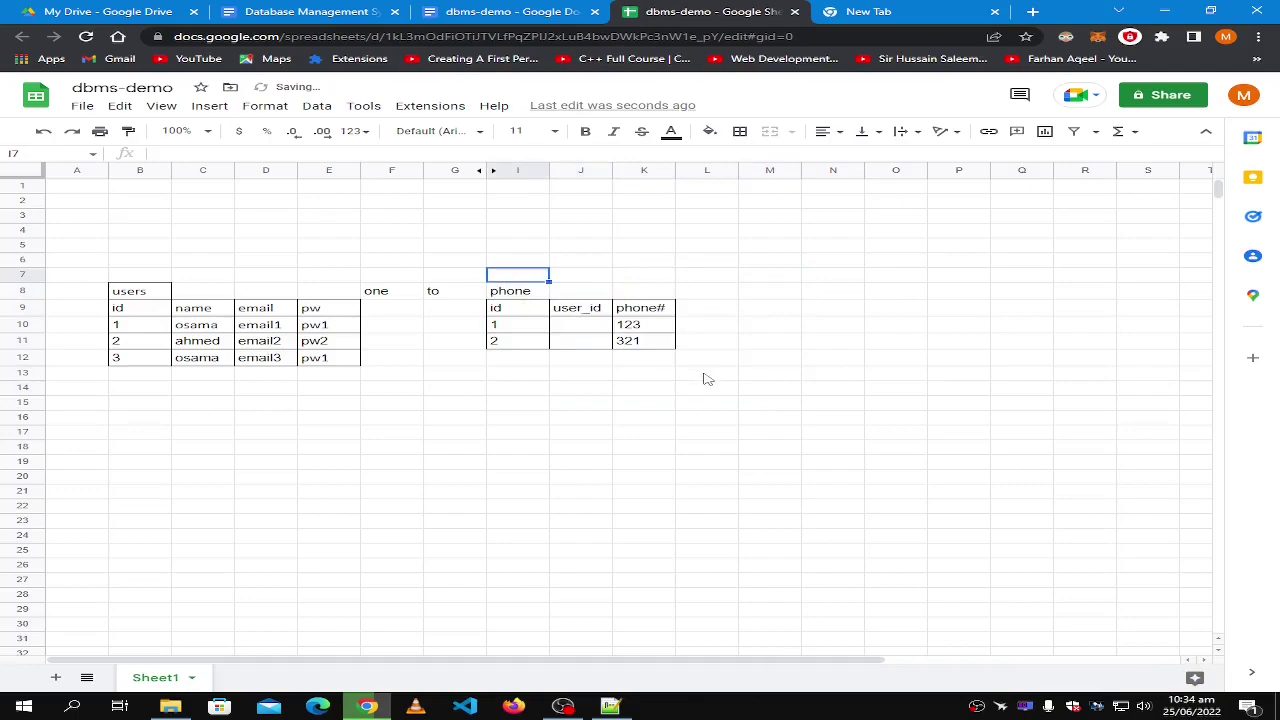
Cut the phone table and paste it starting at J7, one column right.
left_click(706, 379, "shift")
key("ctrl+x")
left_click(578, 278)
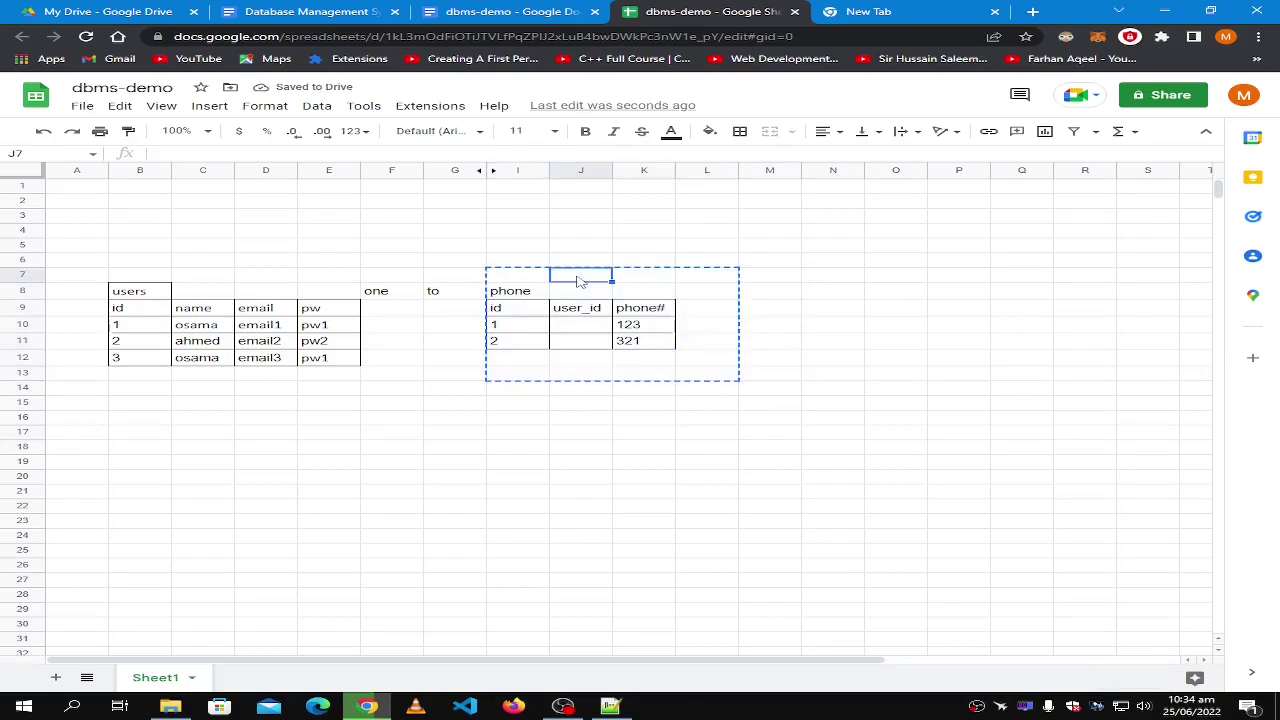
key("ctrl+v")
Type 'many' in I8 so the relationship label reads one to many.
left_click(505, 295)
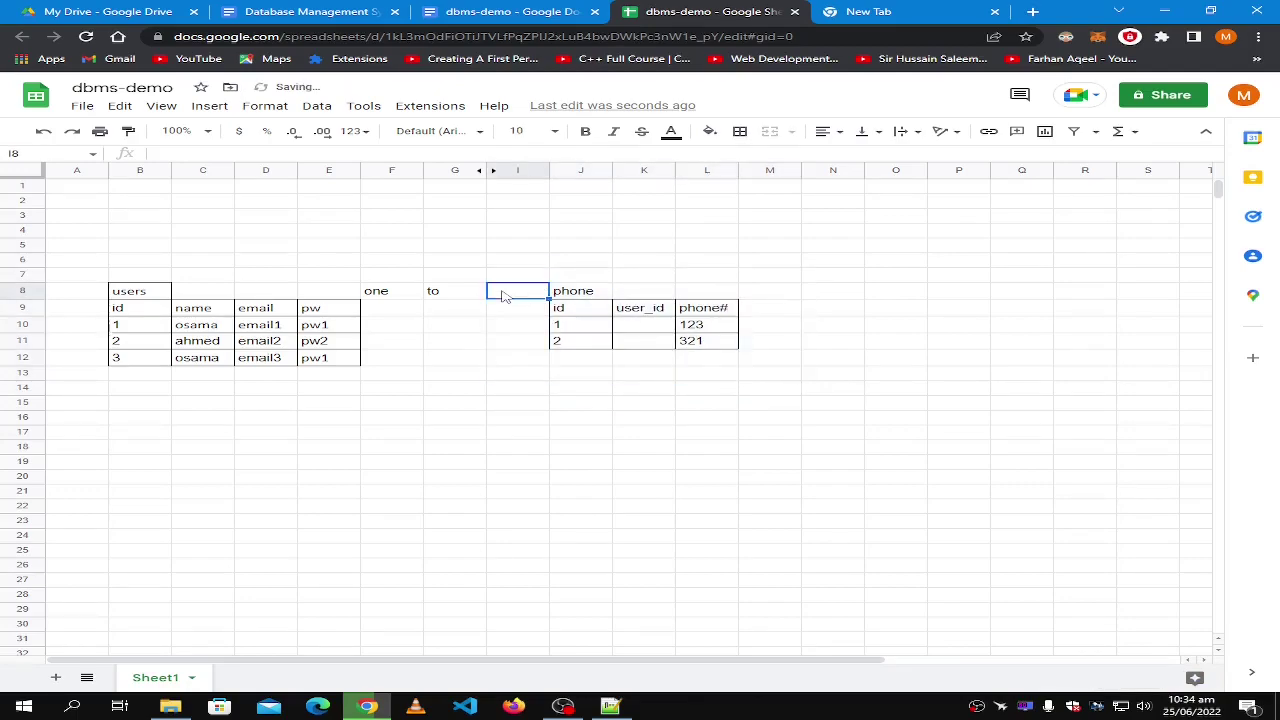
type("many")
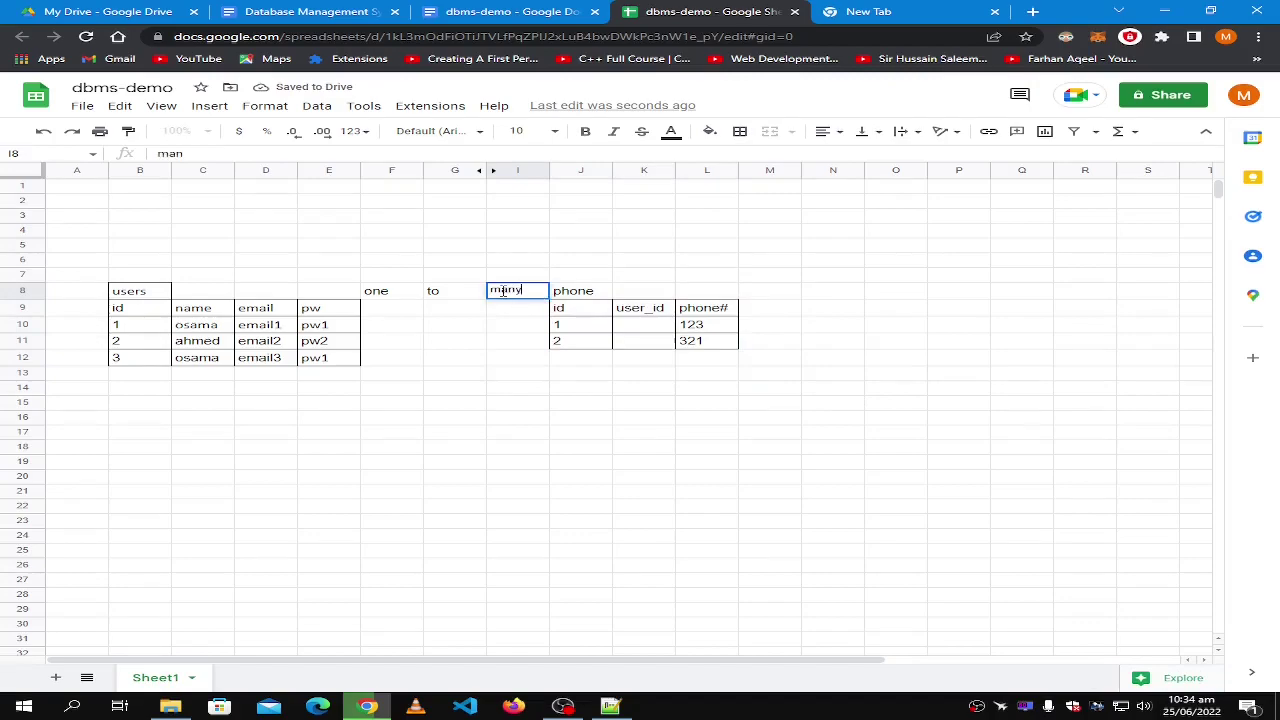
left_click(540, 390)
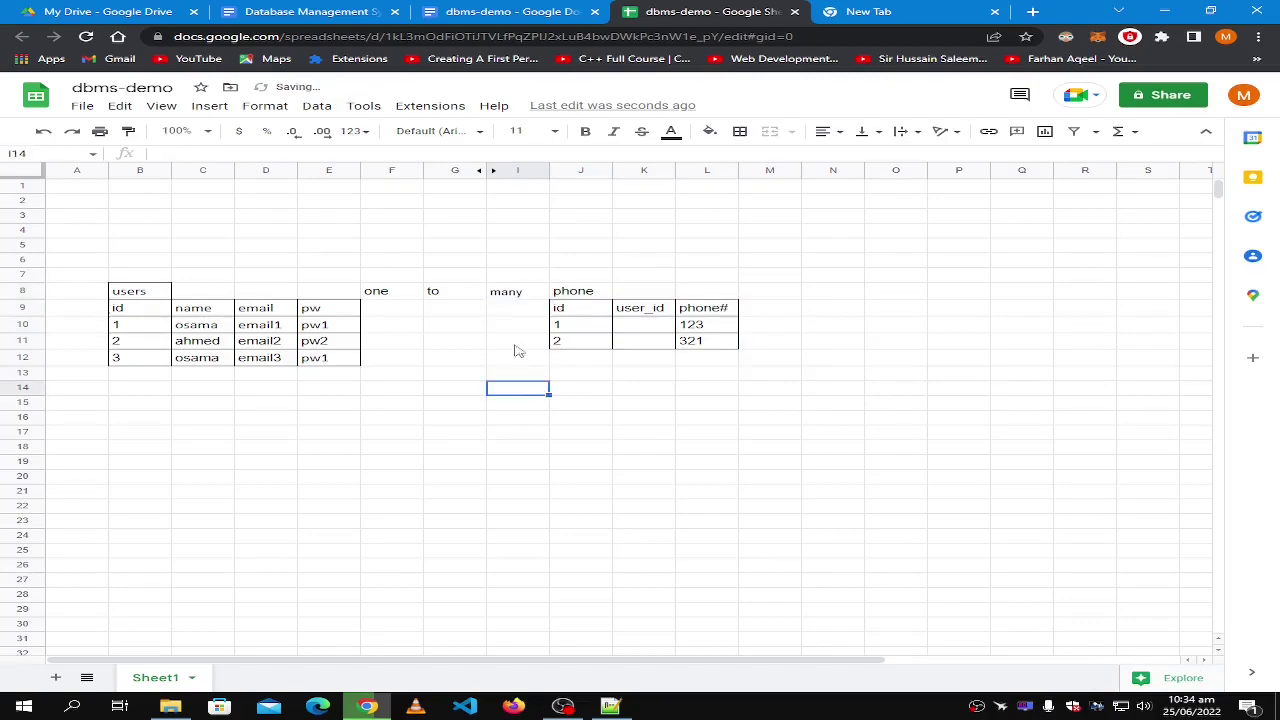
left_click(367, 290)
left_click(510, 290)
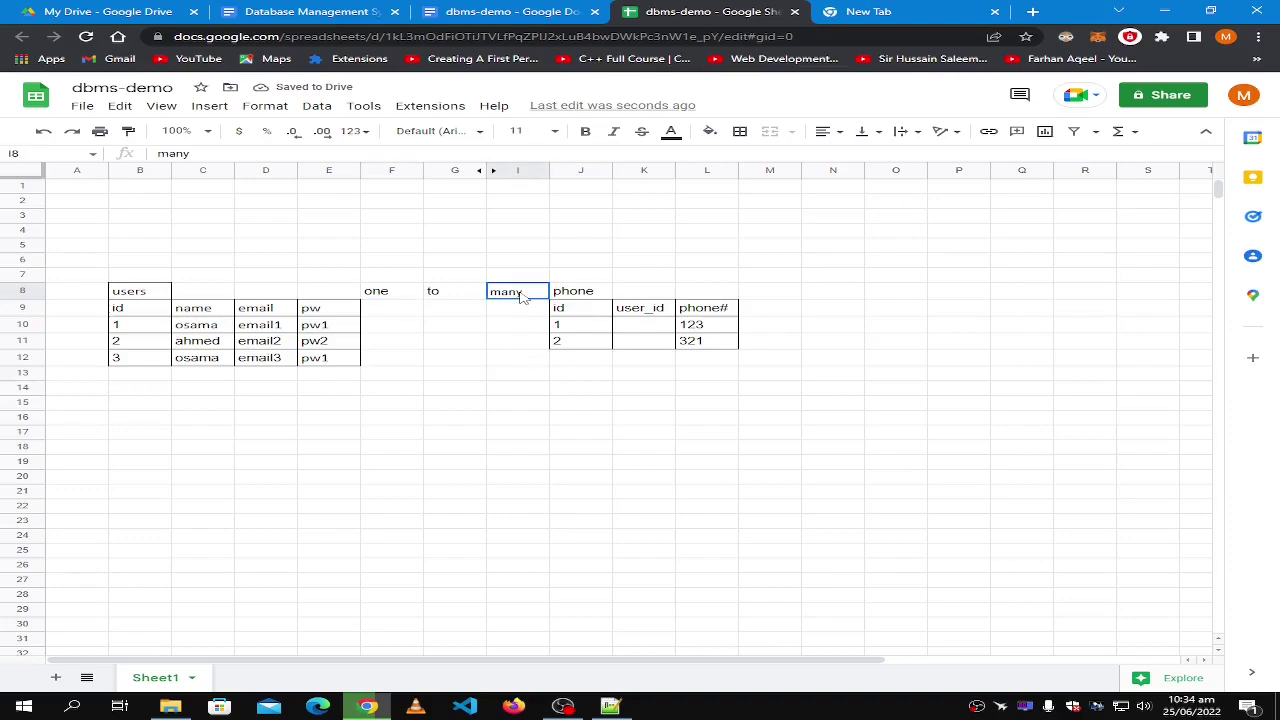
left_click(26, 172)
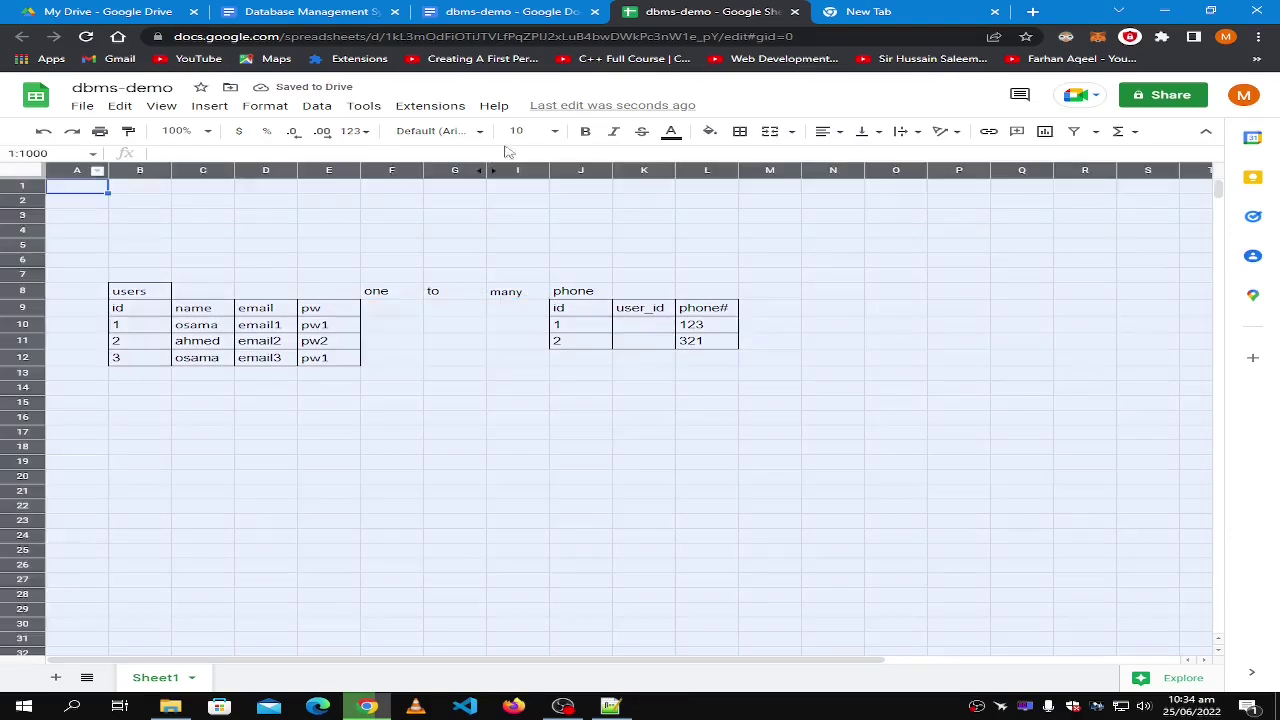
Set the whole sheet to font size 11 and put a border around the phone title in J8.
left_click(556, 131)
left_click(520, 268)
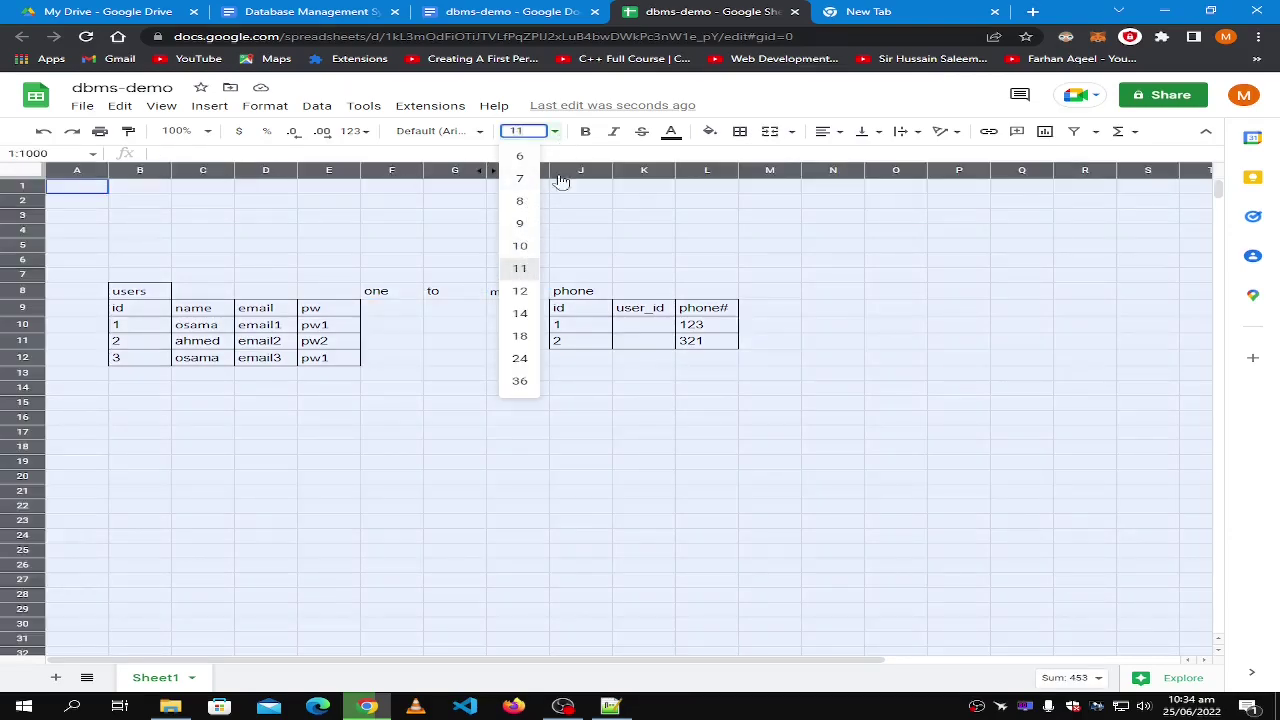
left_click(566, 229)
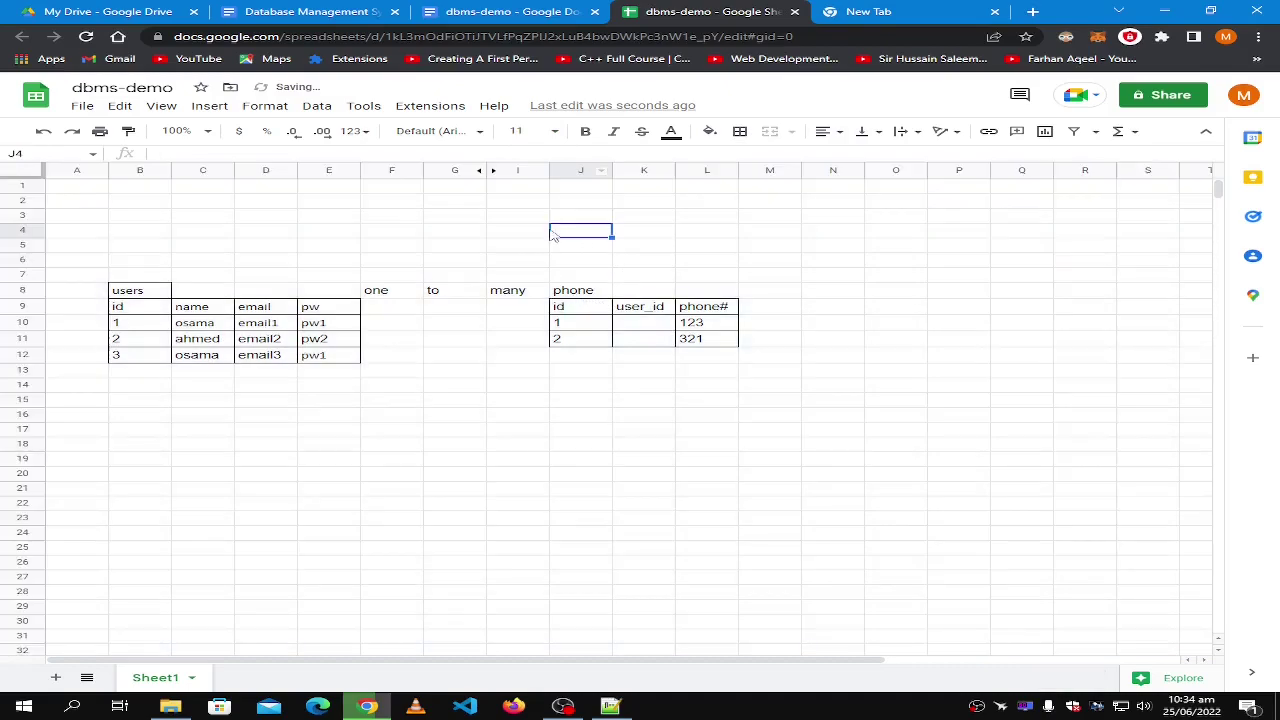
left_click(566, 295)
left_click(740, 132)
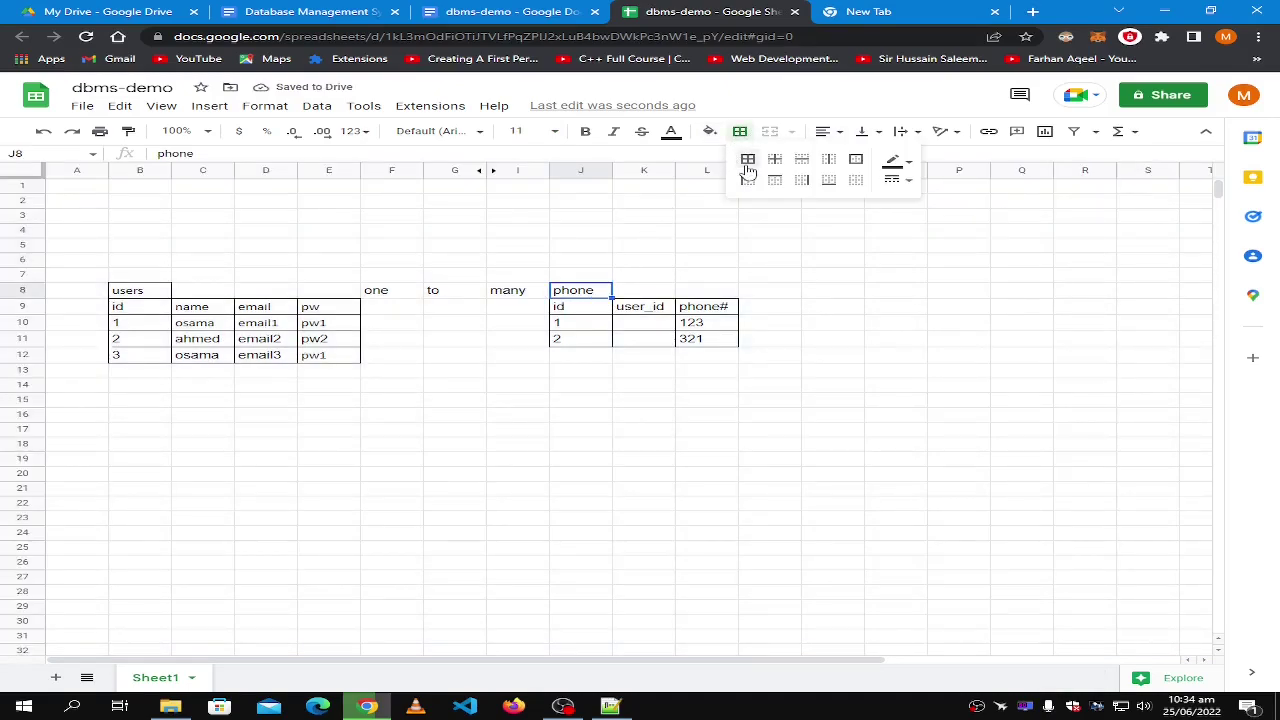
left_click(921, 405)
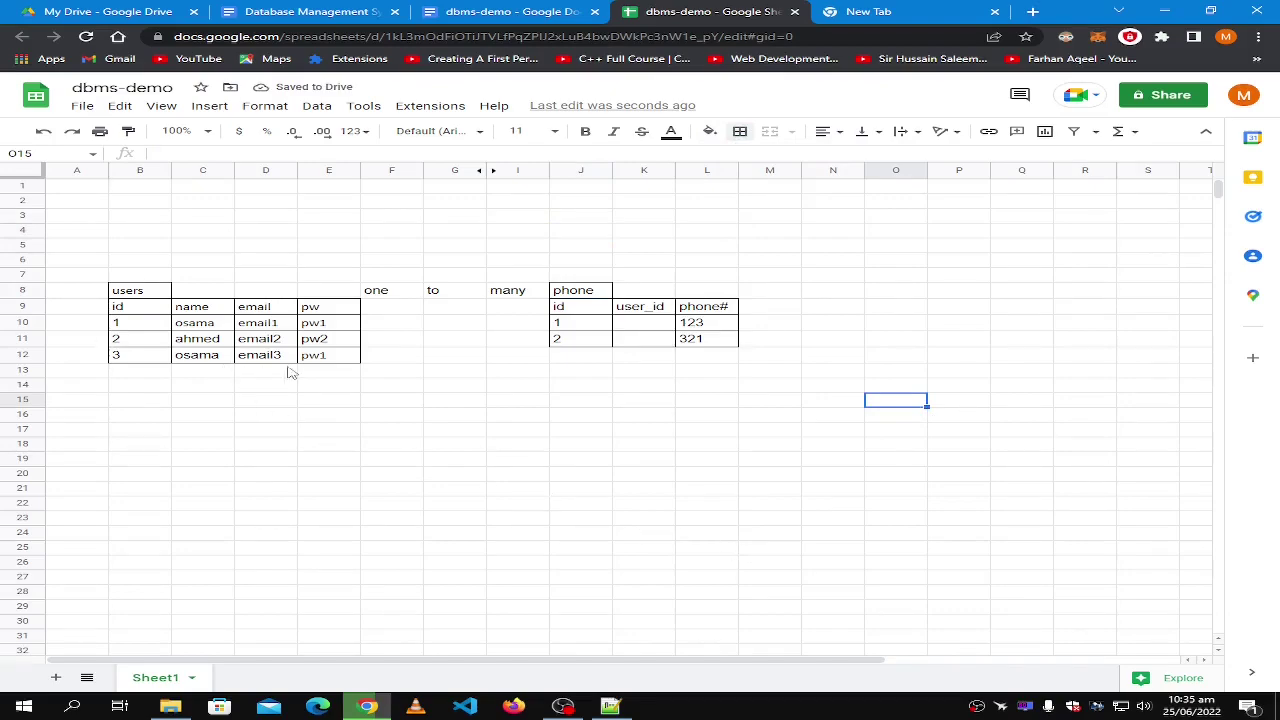
Clear the third user row B12:E12 and give it outer borders.
left_click(325, 357)
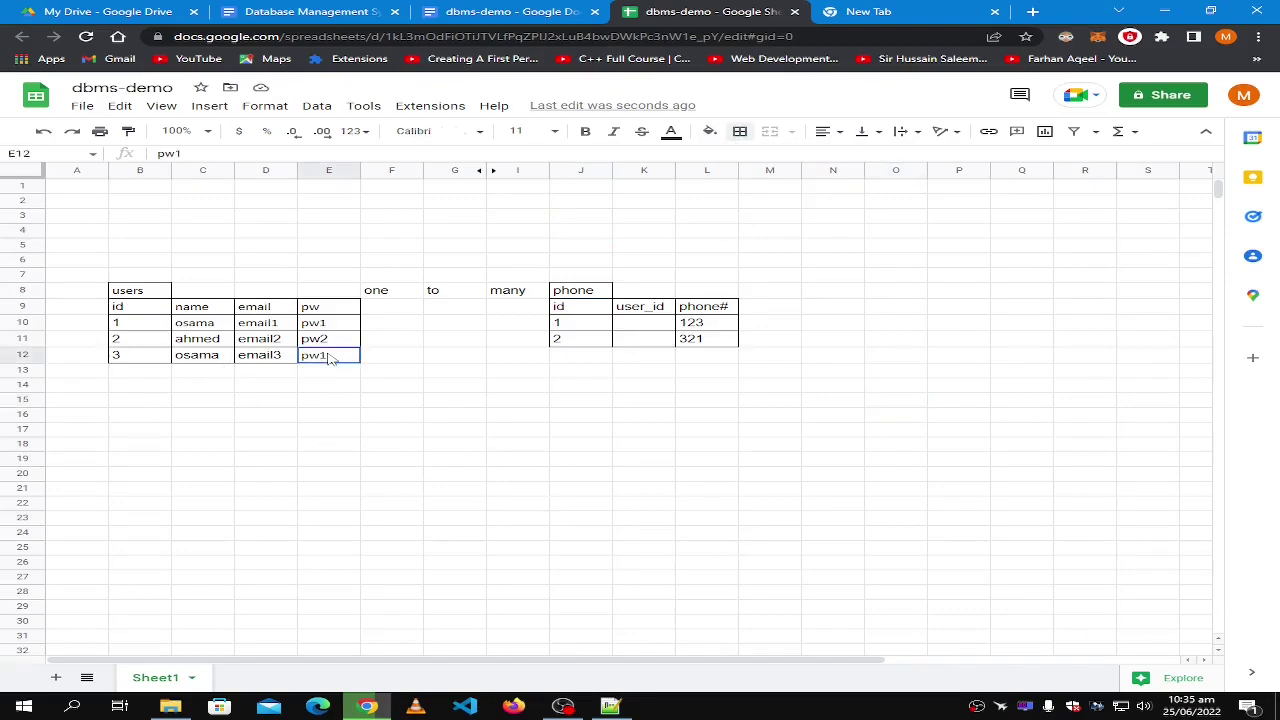
left_click(141, 361, "shift")
key("Delete")
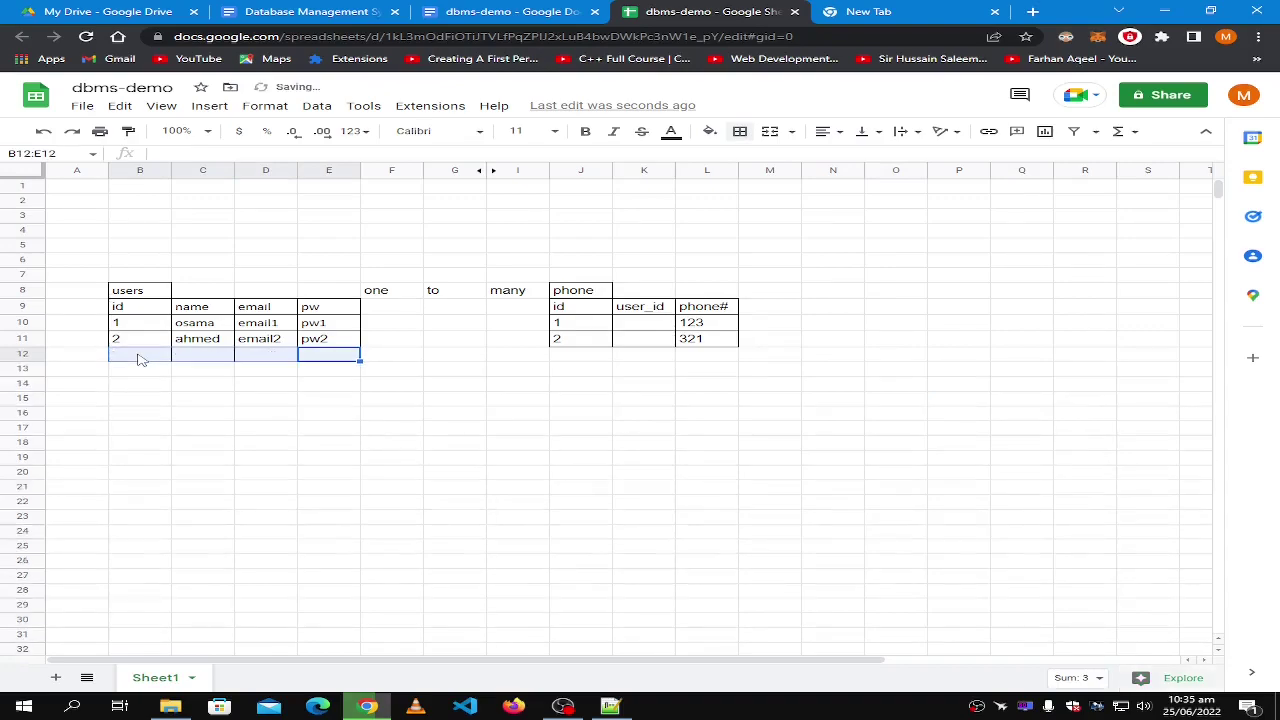
left_click(331, 357)
left_click(151, 356, "shift")
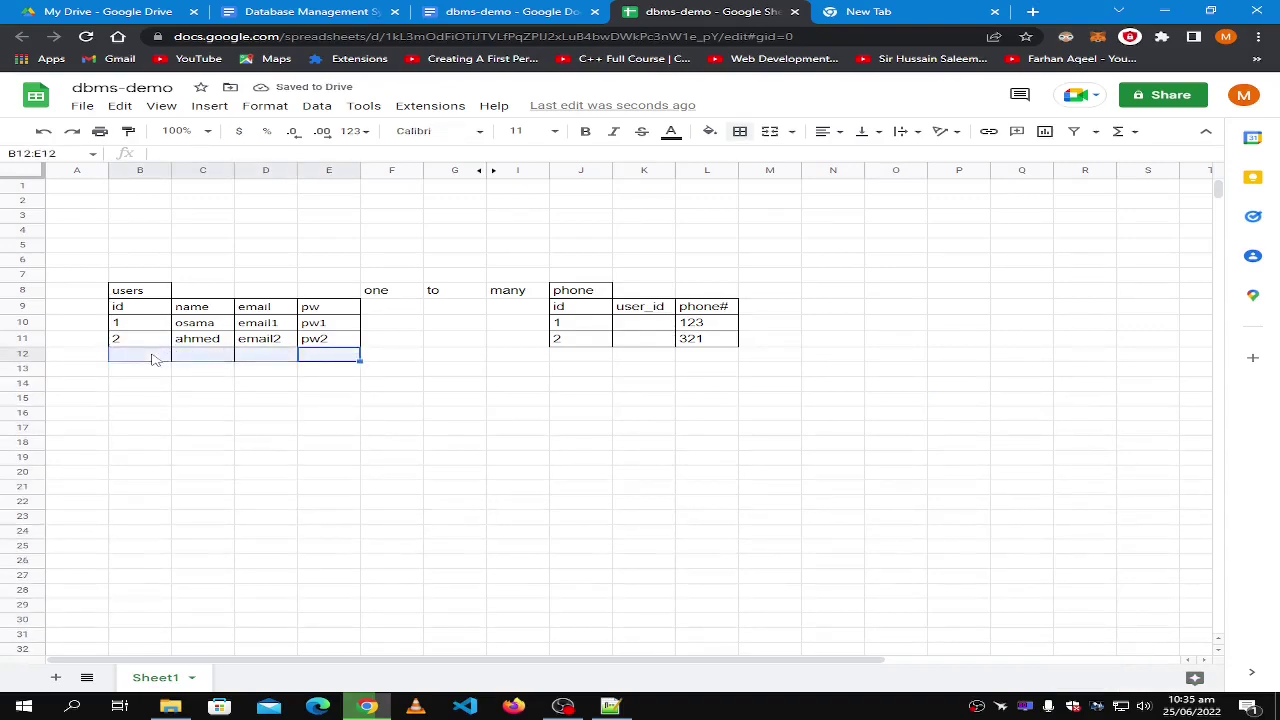
left_click(740, 131)
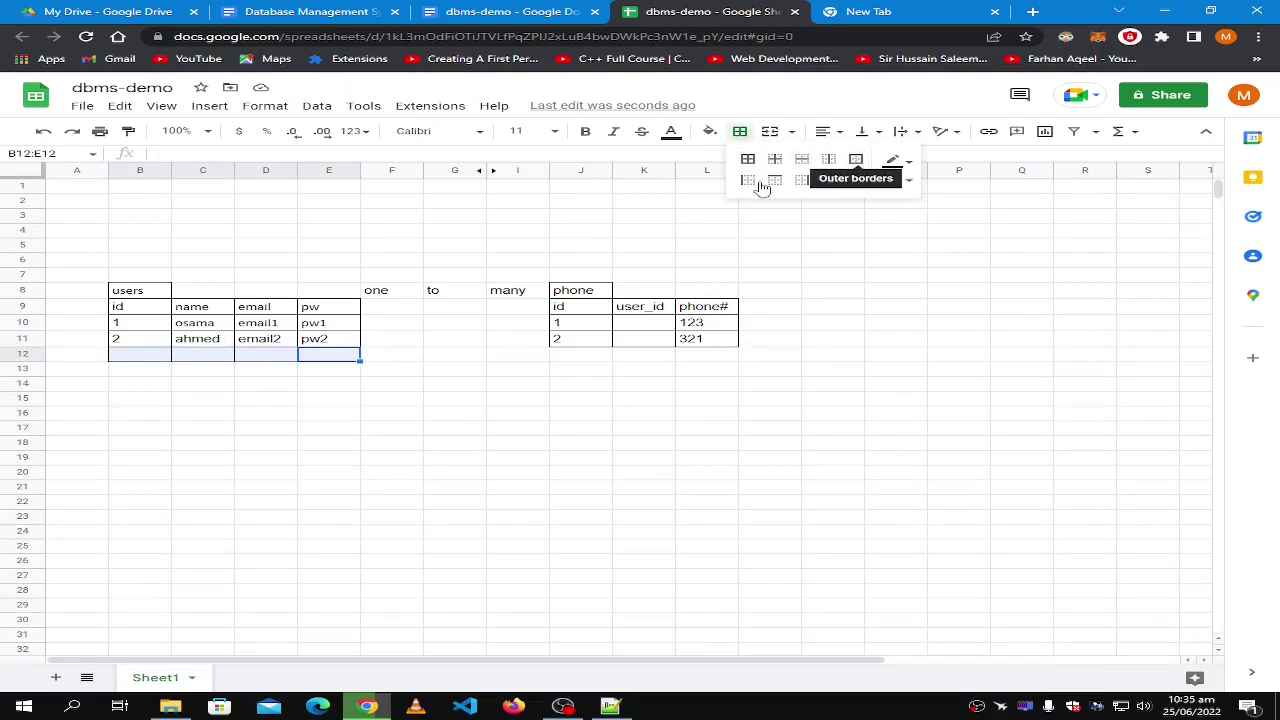
left_click(775, 181)
left_click(438, 503)
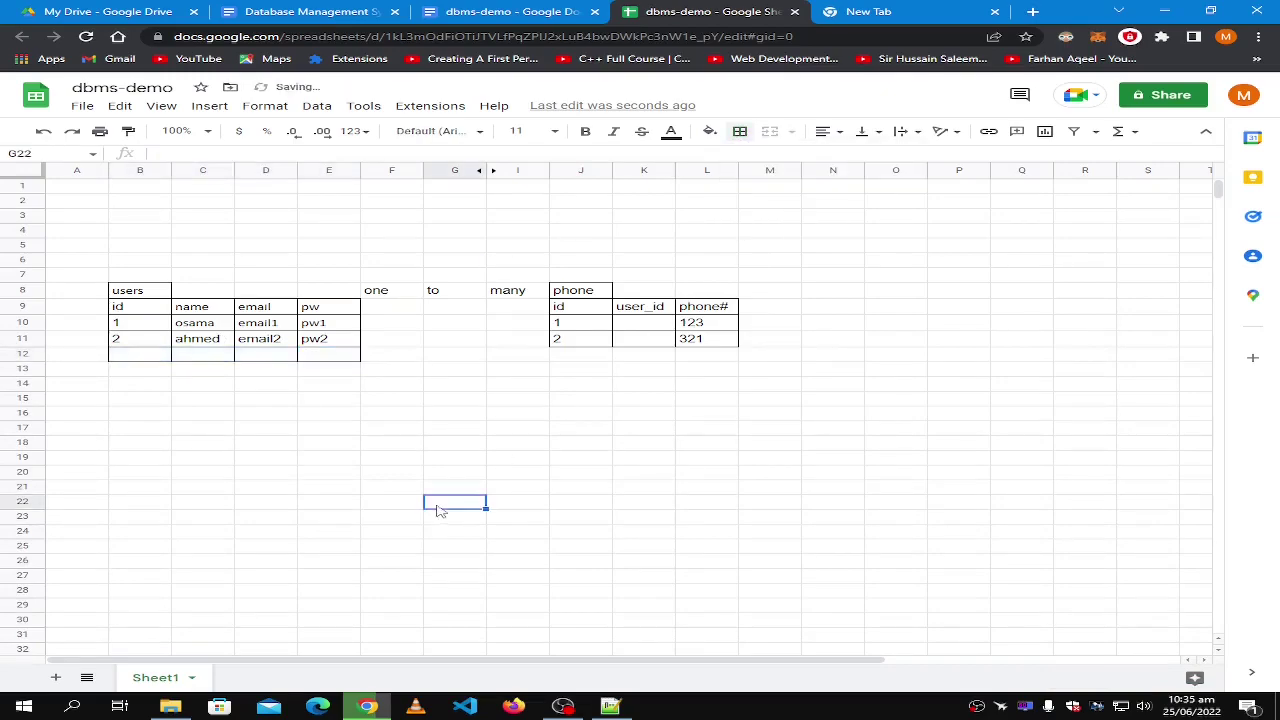
left_click(352, 432)
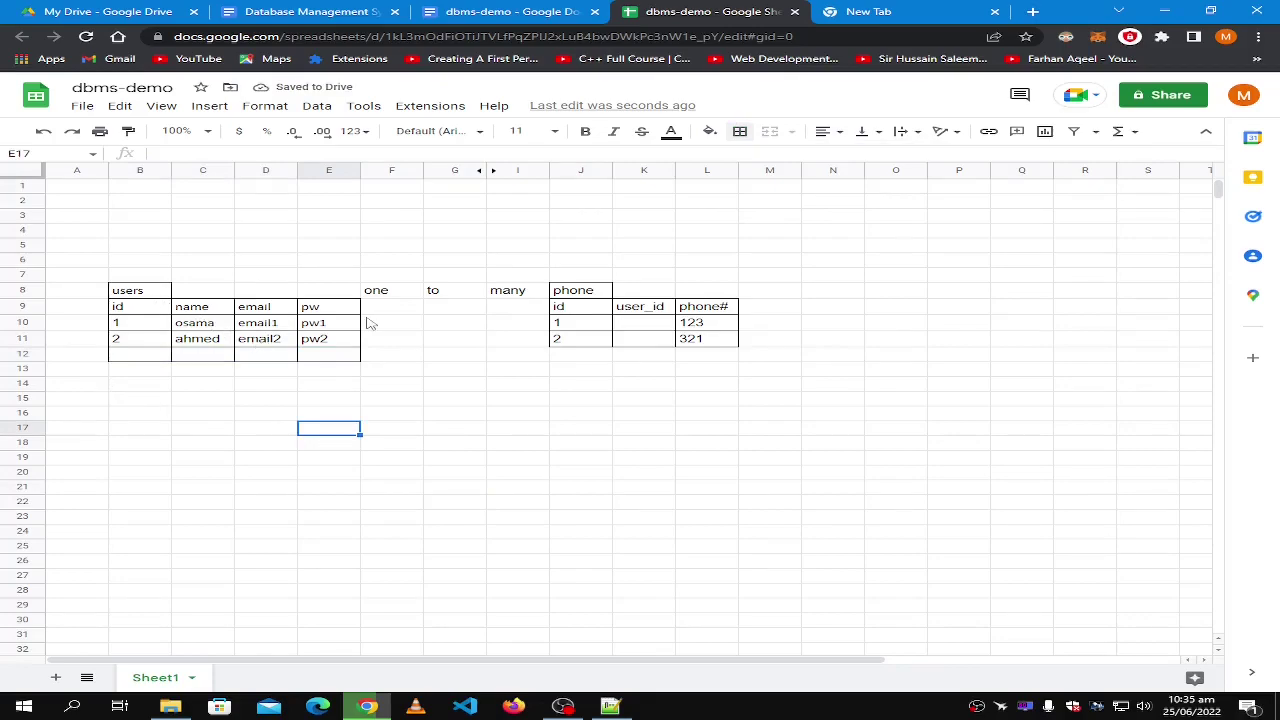
left_click(136, 294)
left_click(592, 293)
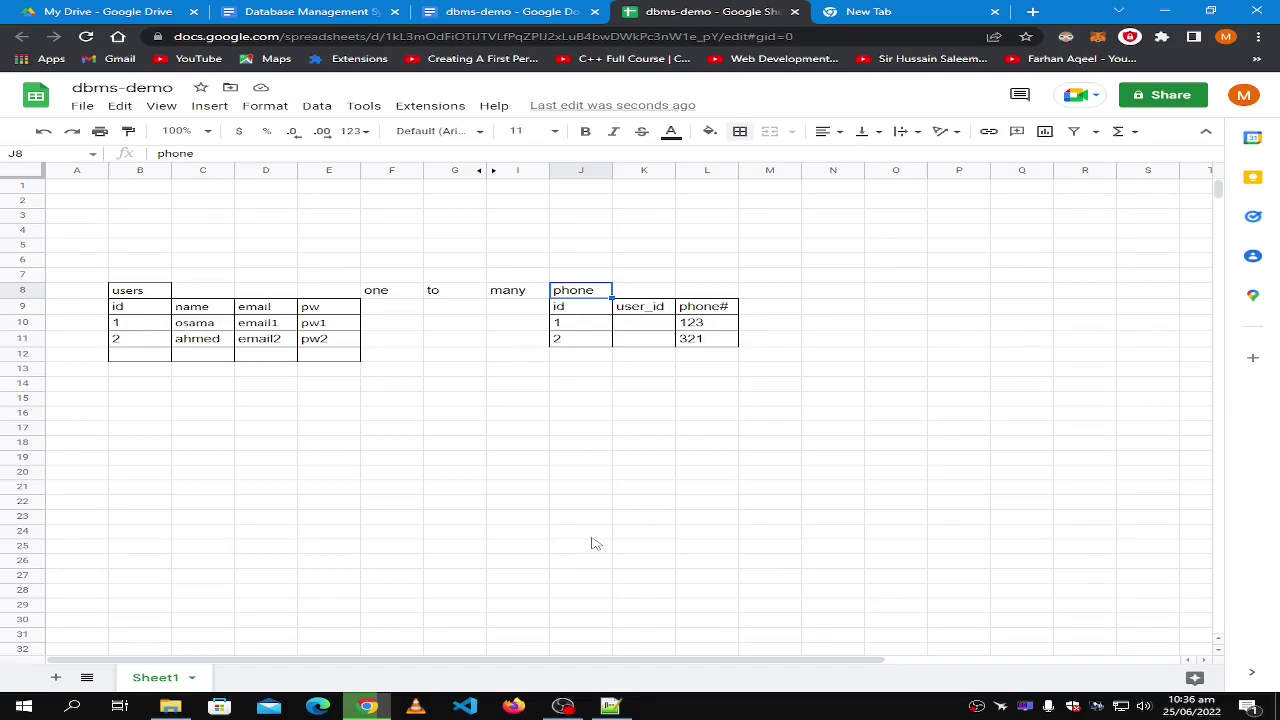
left_click(128, 295)
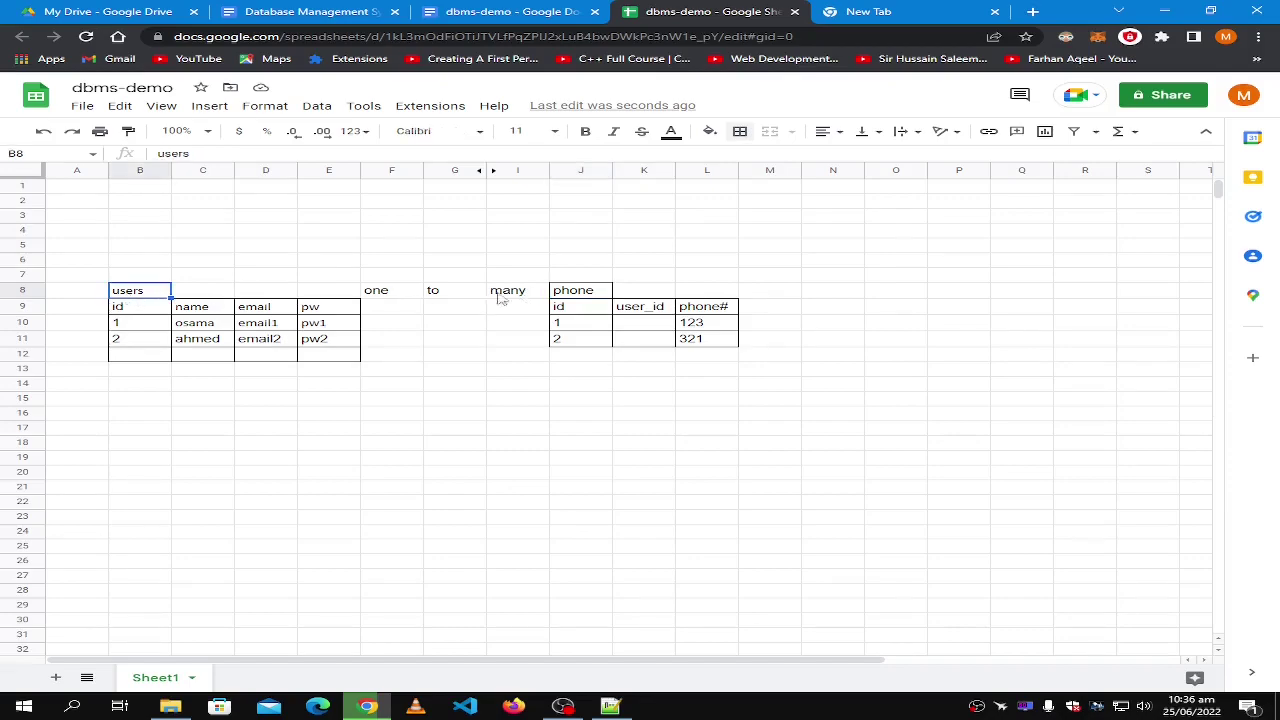
left_click(565, 295)
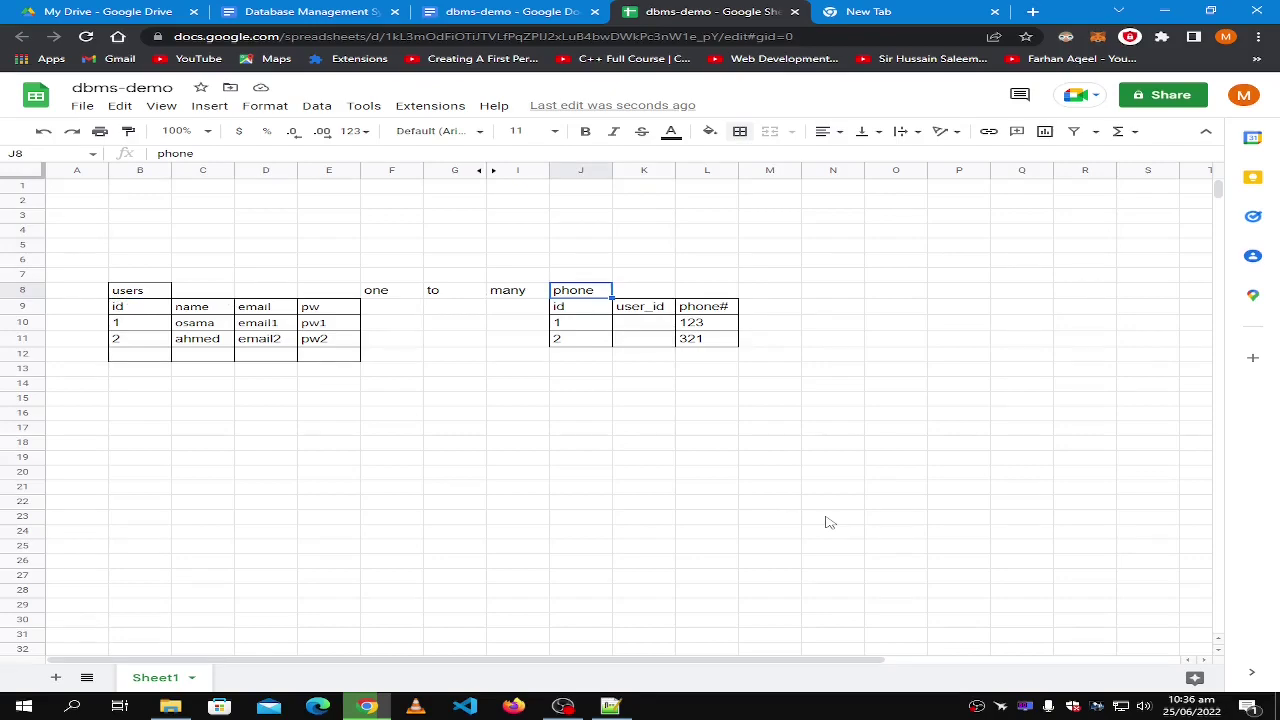
left_click(305, 293)
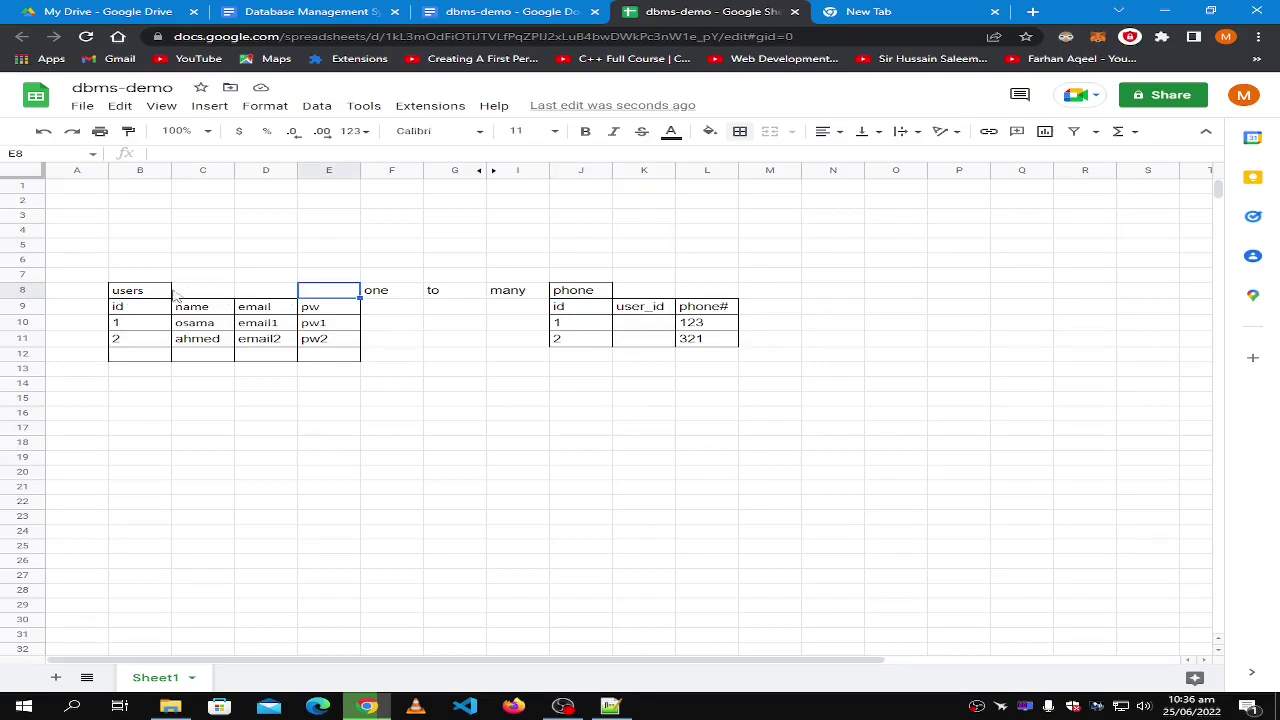
left_click(395, 296)
left_click(534, 291)
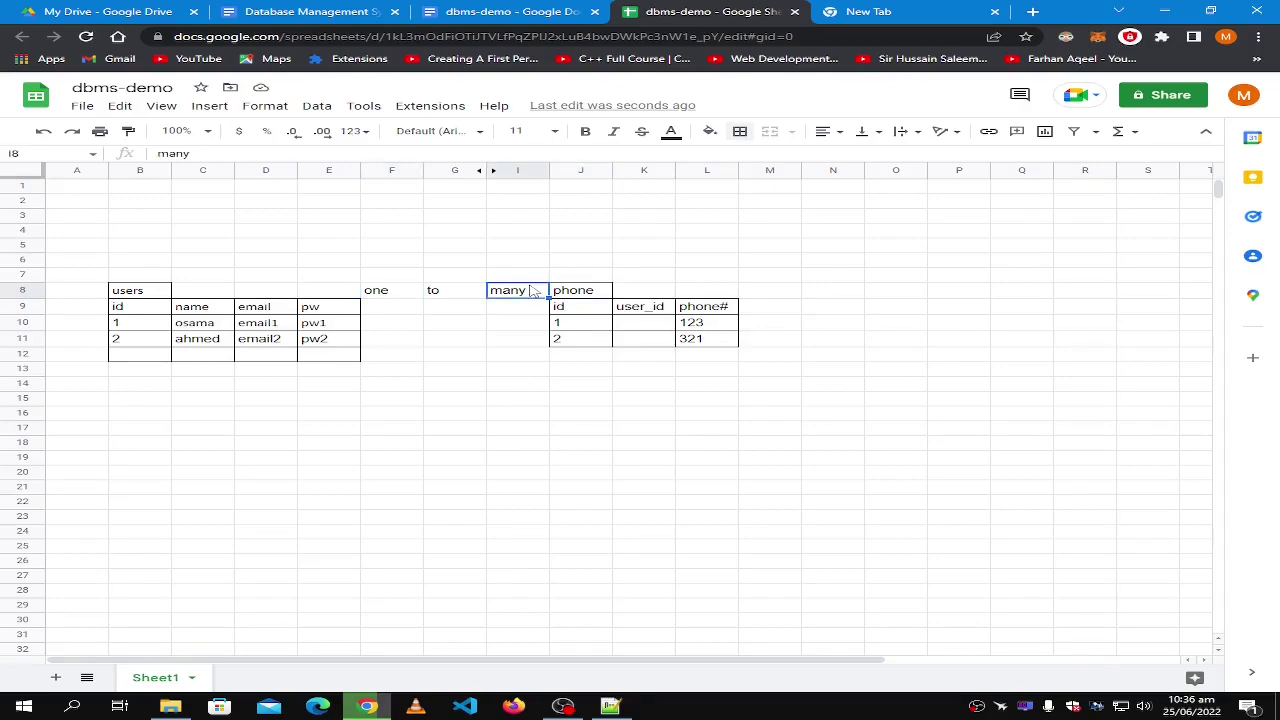
left_click(405, 293)
left_click(515, 292)
left_click(578, 309)
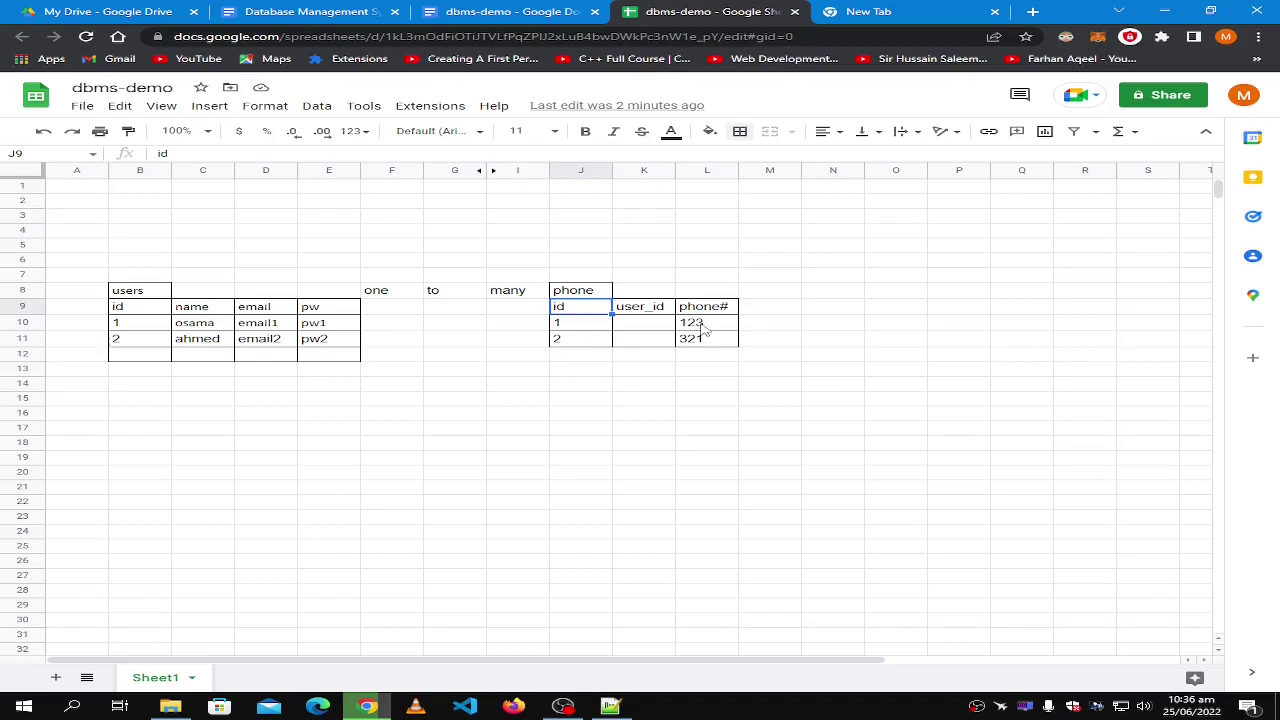
left_click(143, 313)
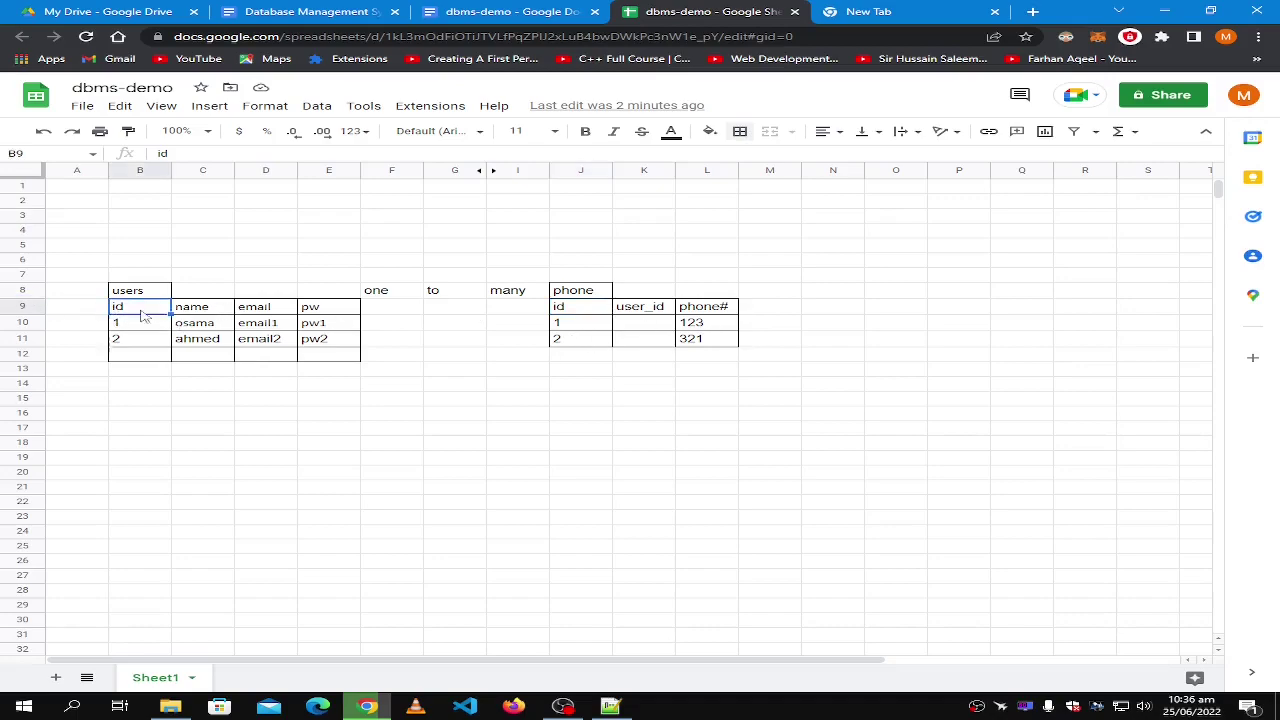
left_click(704, 310)
left_click(641, 310)
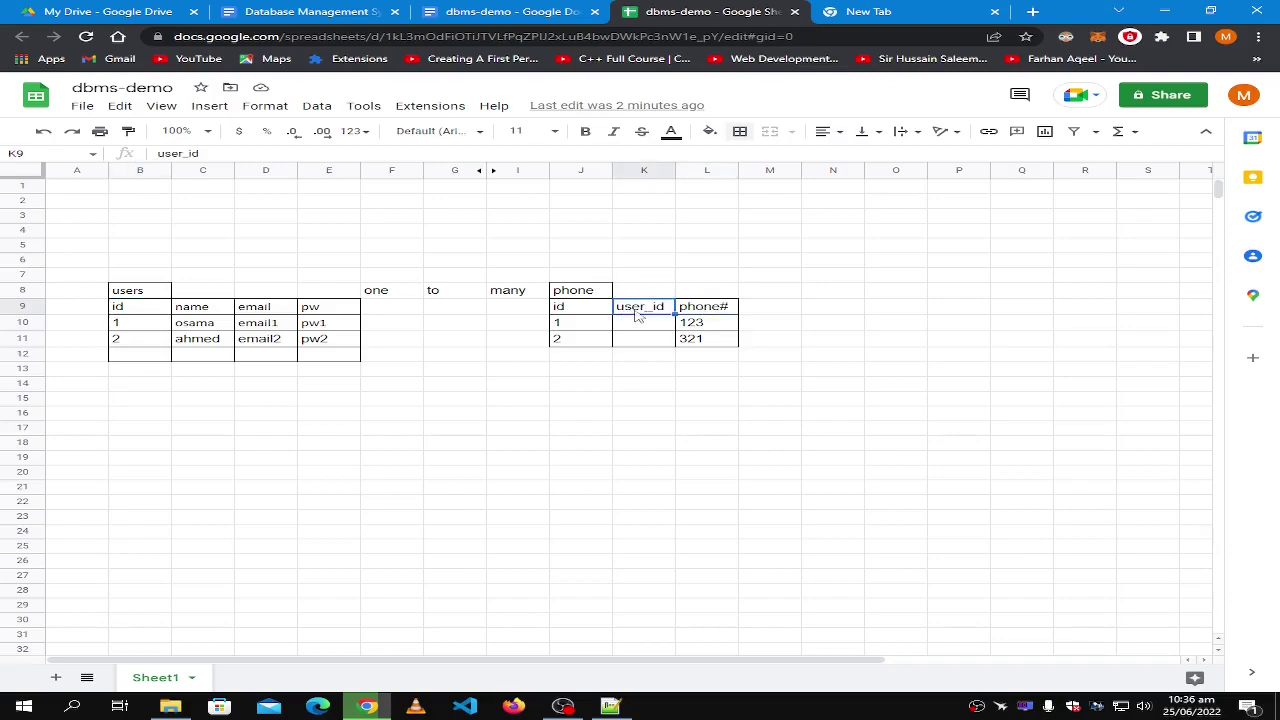
left_click(710, 312)
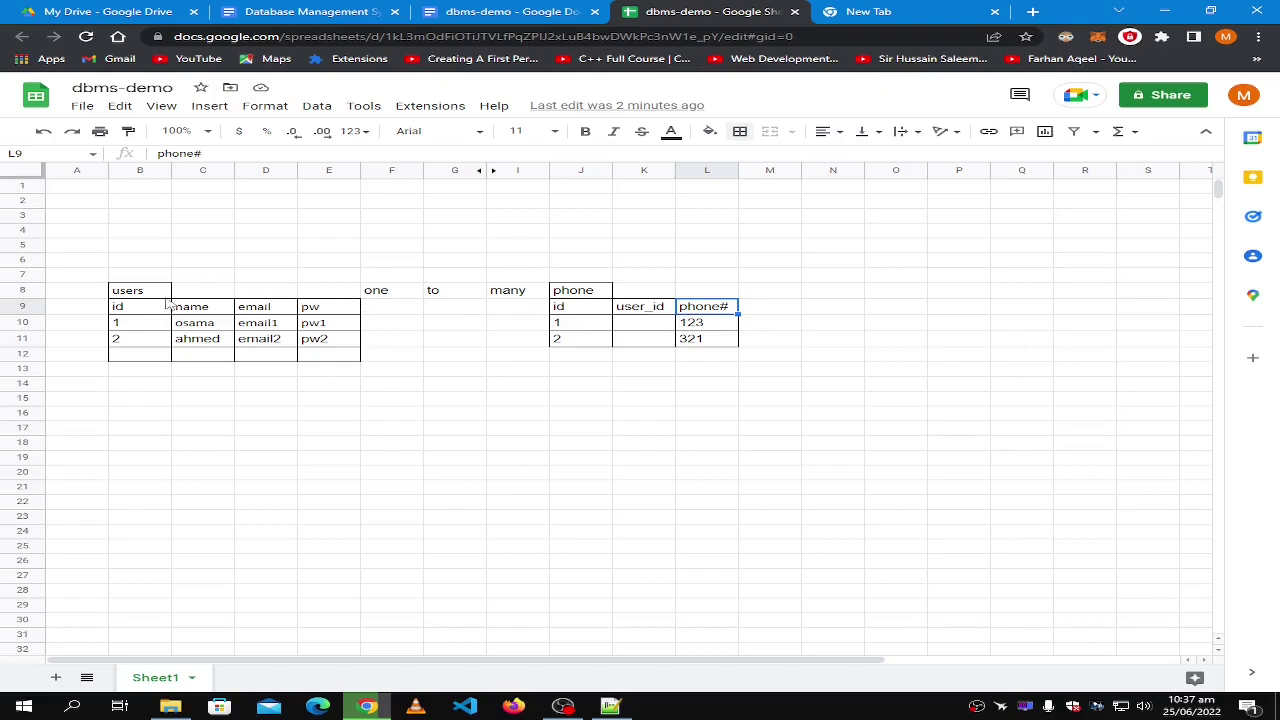
Fill the phone table's user_id column with 1 for the first phone and 2 for the second.
left_click(651, 325)
type("1")
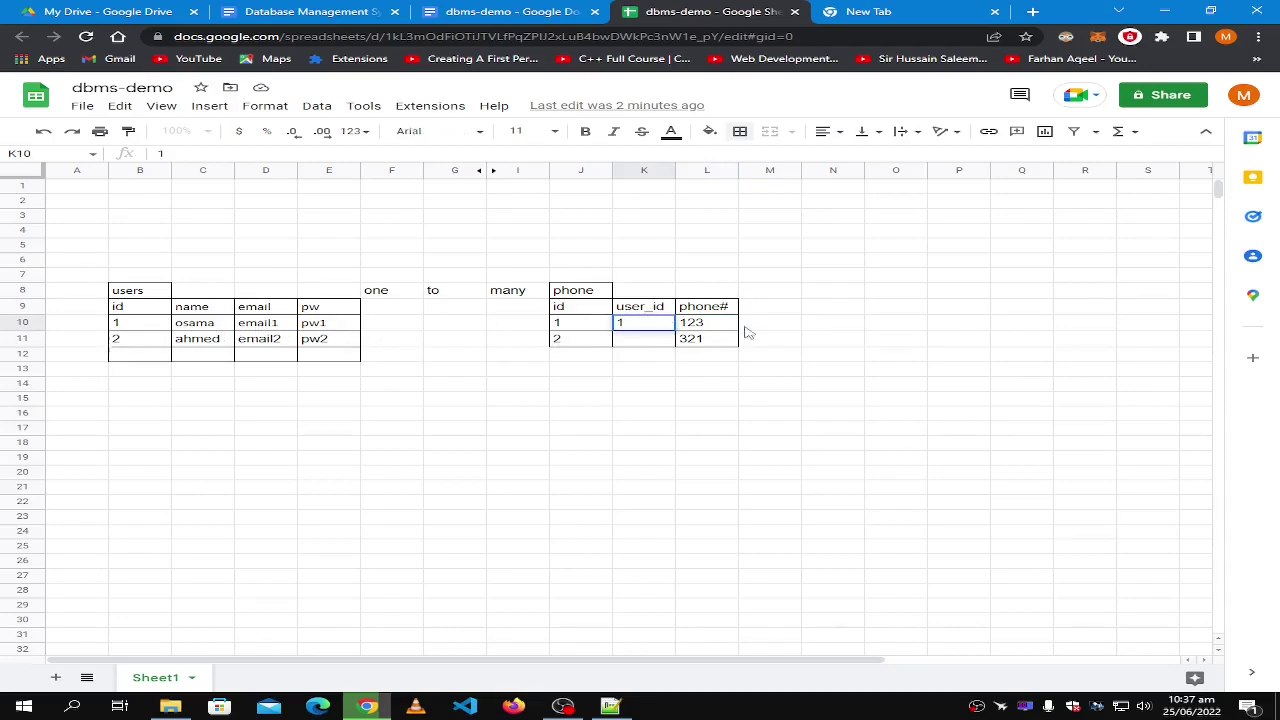
left_click(832, 342)
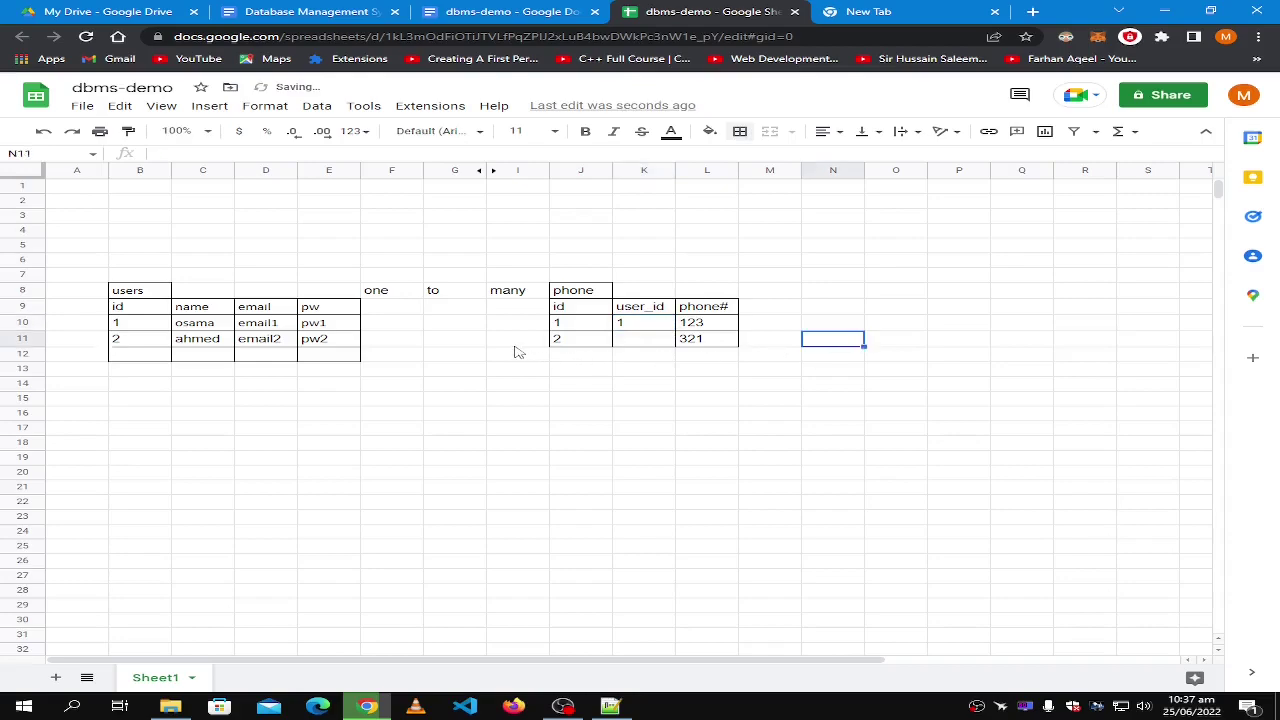
left_click(642, 342)
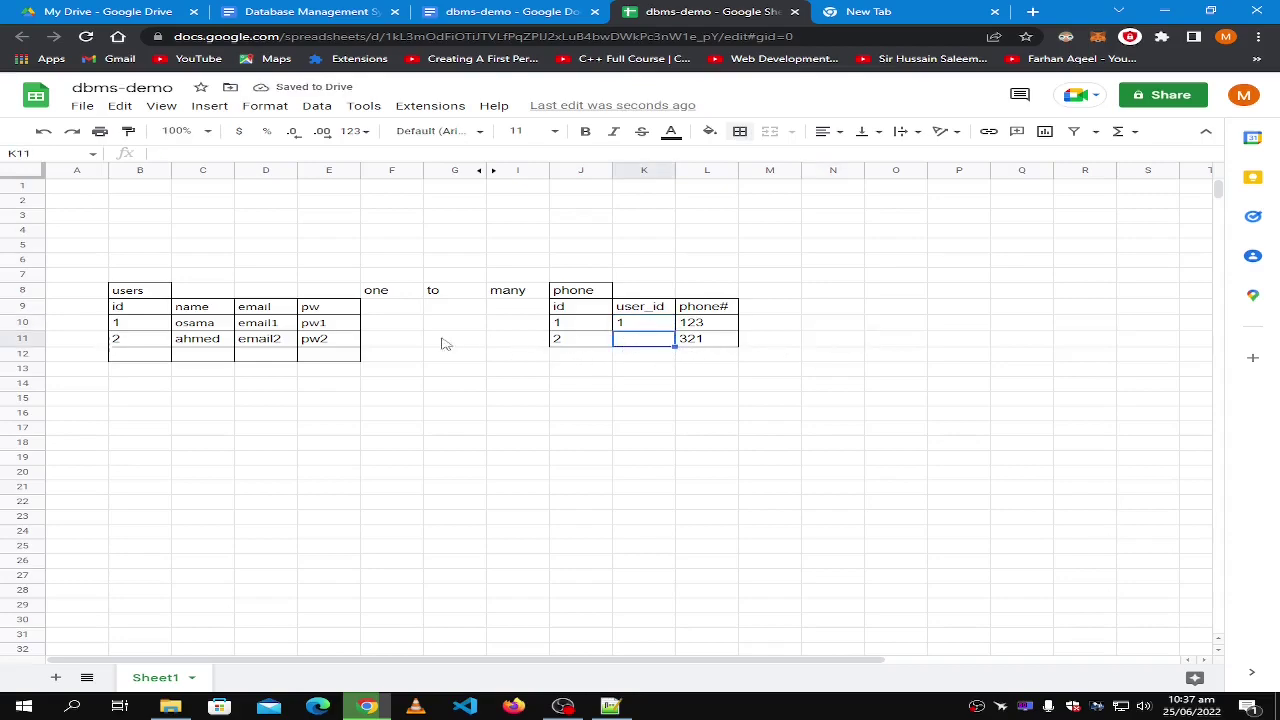
type("2")
left_click(655, 370)
Add a third phone row: id 3, user_id 2, number 3214.
left_click(582, 339)
left_click(730, 343, "shift")
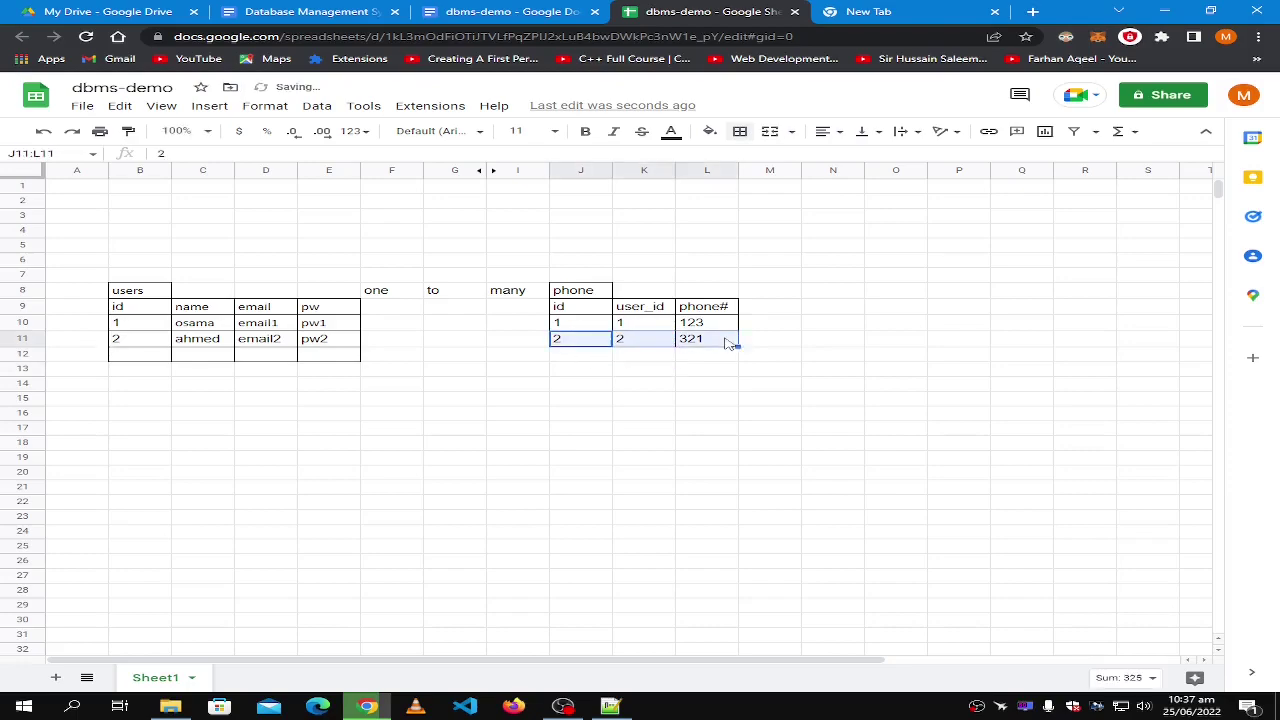
key("ctrl+c")
left_click(555, 356)
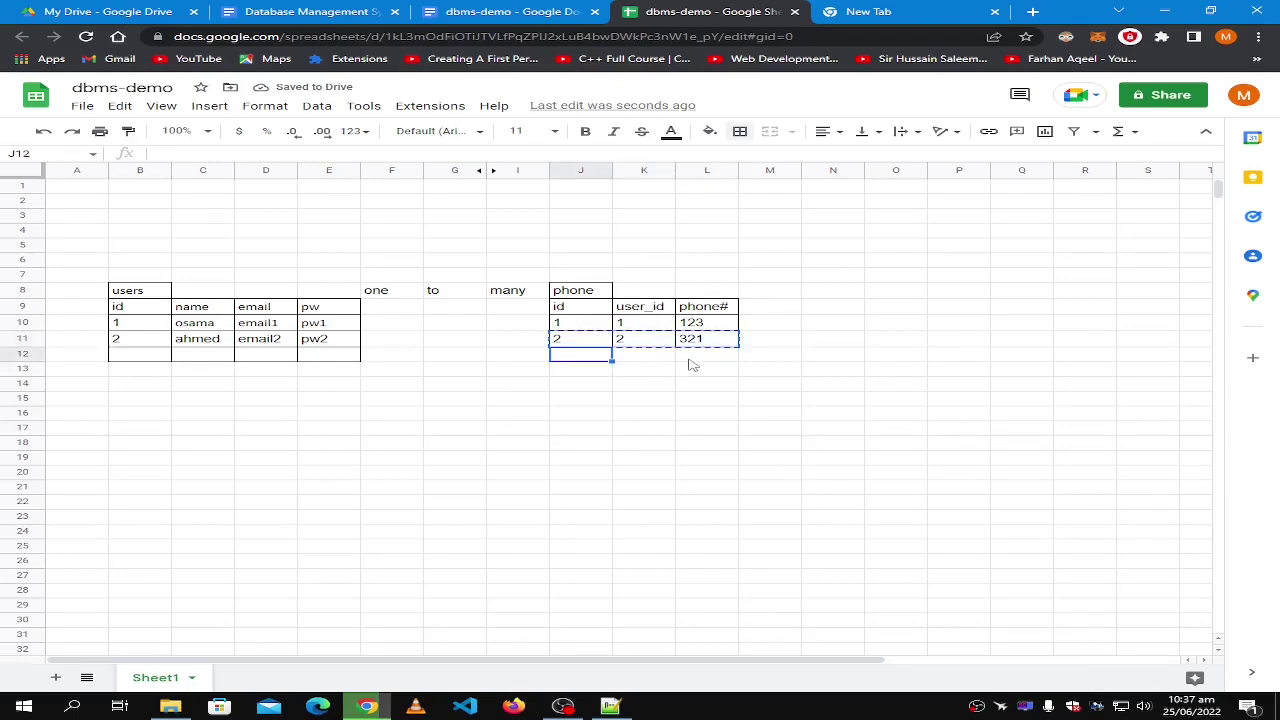
key("ctrl+v")
left_click(606, 416)
left_click(587, 363)
type("3")
double_click(648, 355)
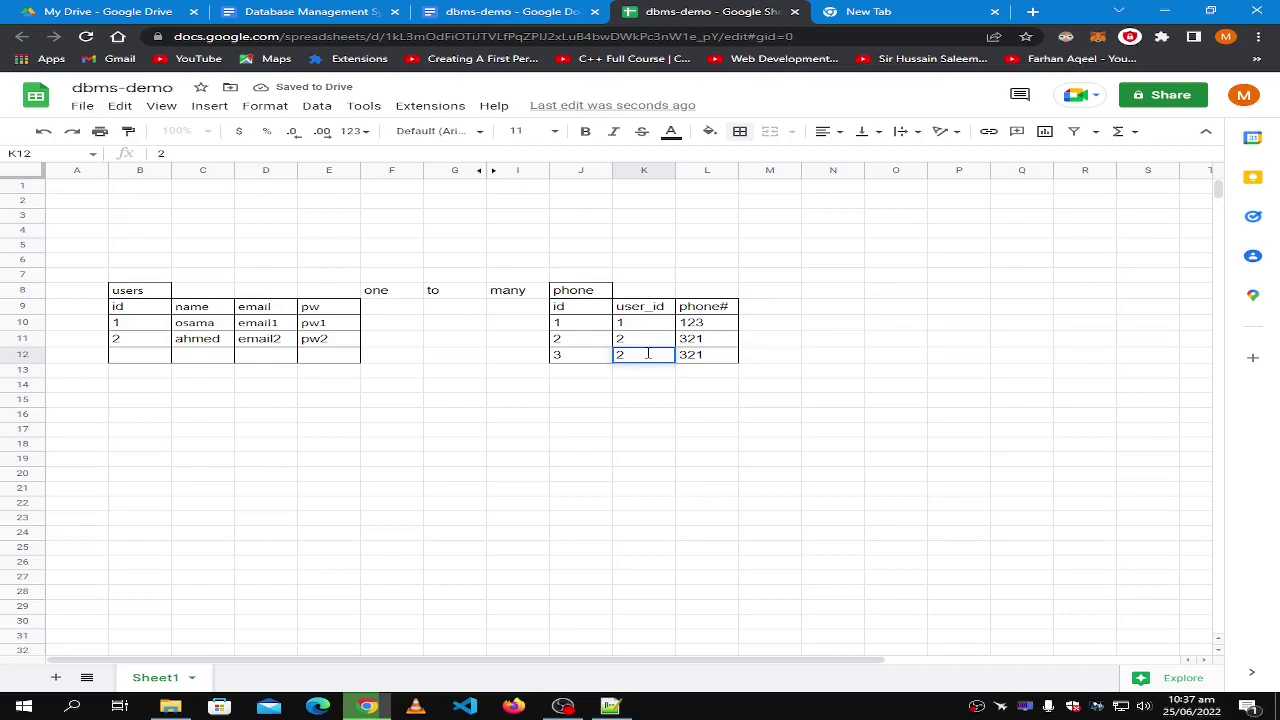
double_click(716, 355)
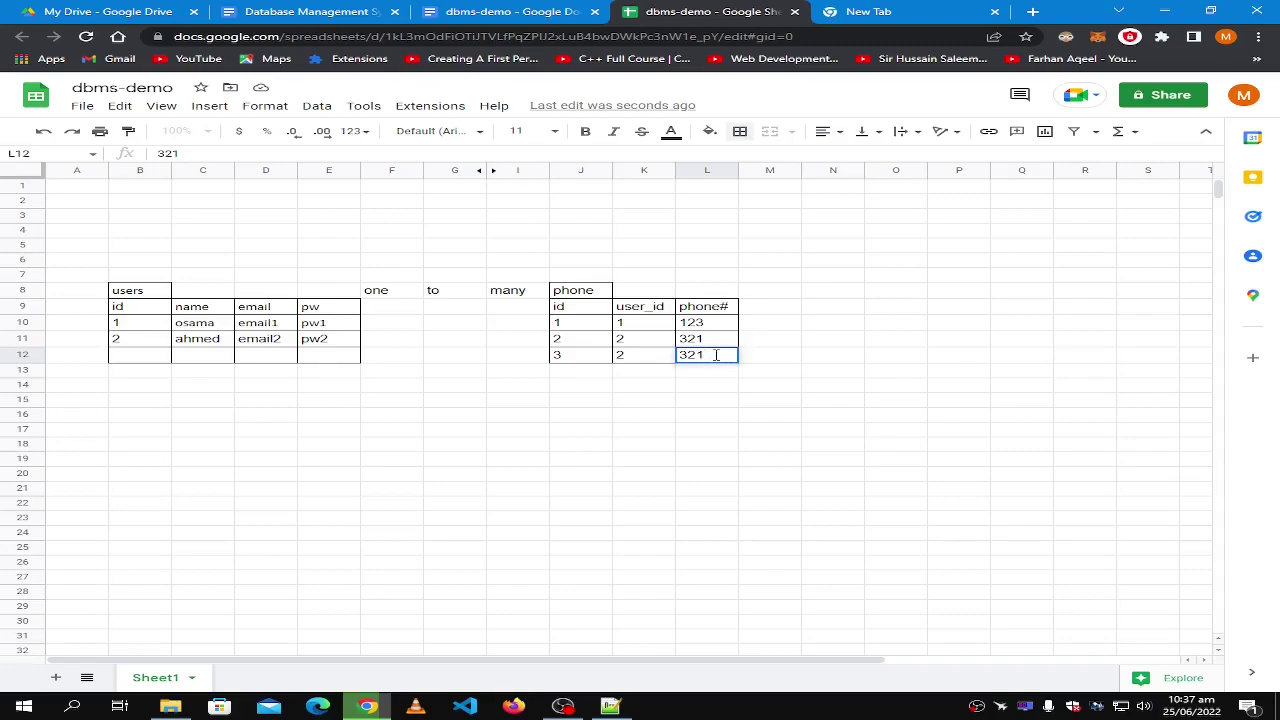
left_click(785, 355)
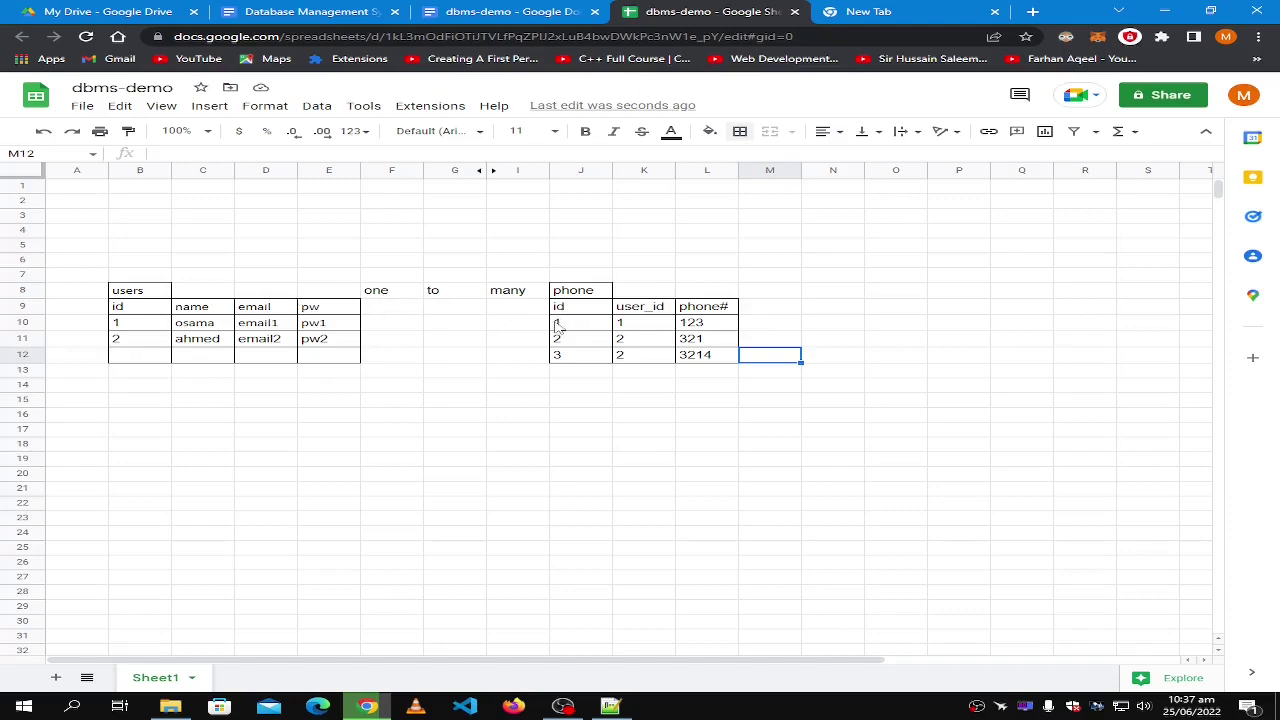
Show that user 2 owns both phones 321 and 3214 through user_id 2.
left_click(630, 344)
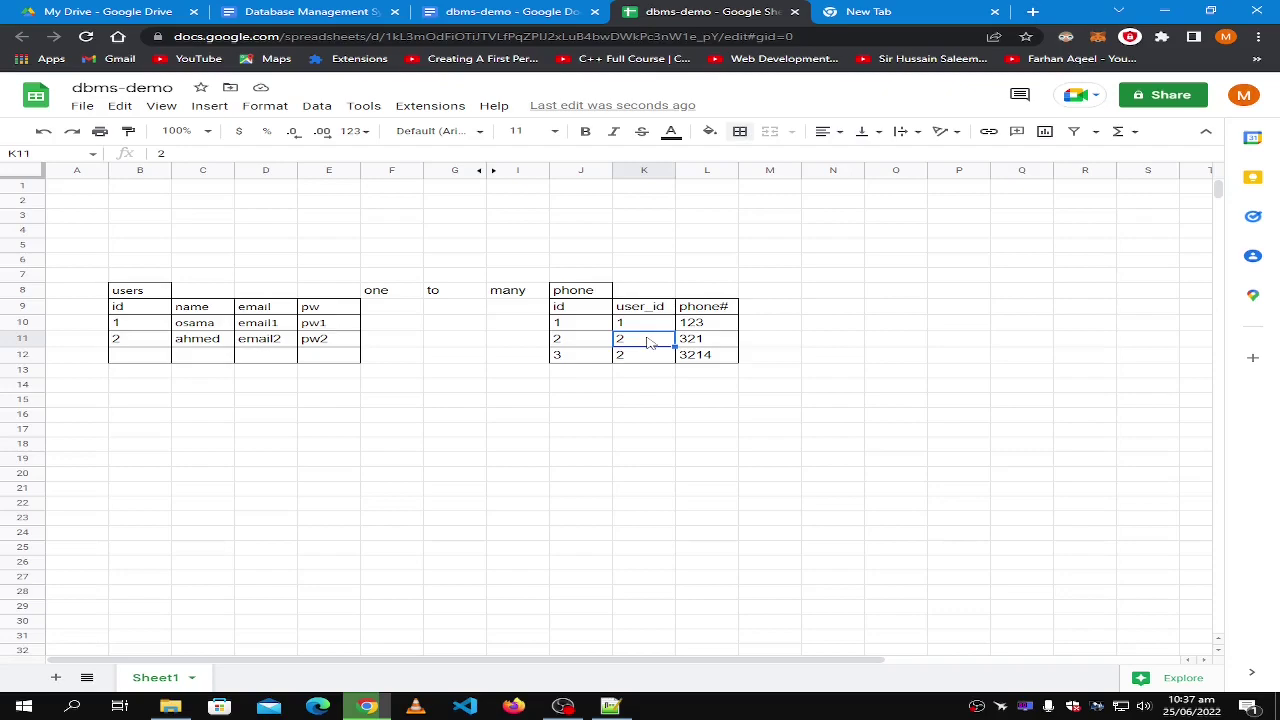
left_click(656, 358)
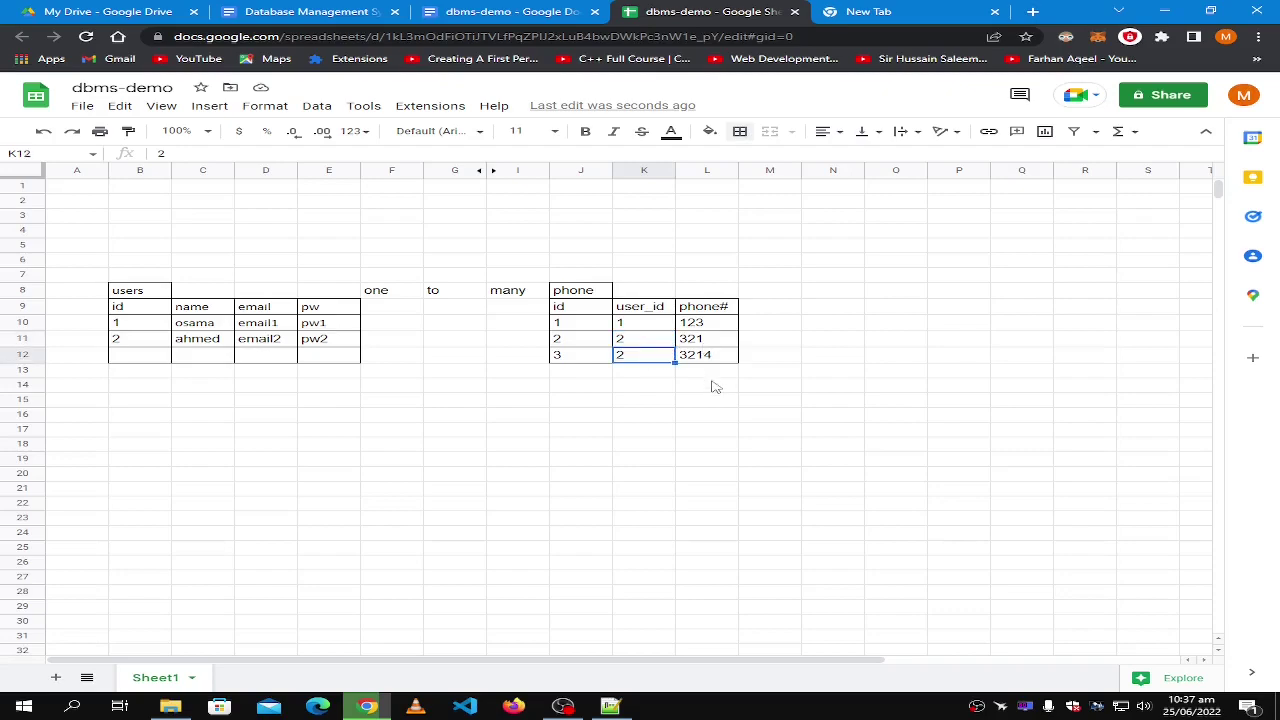
left_click(714, 342)
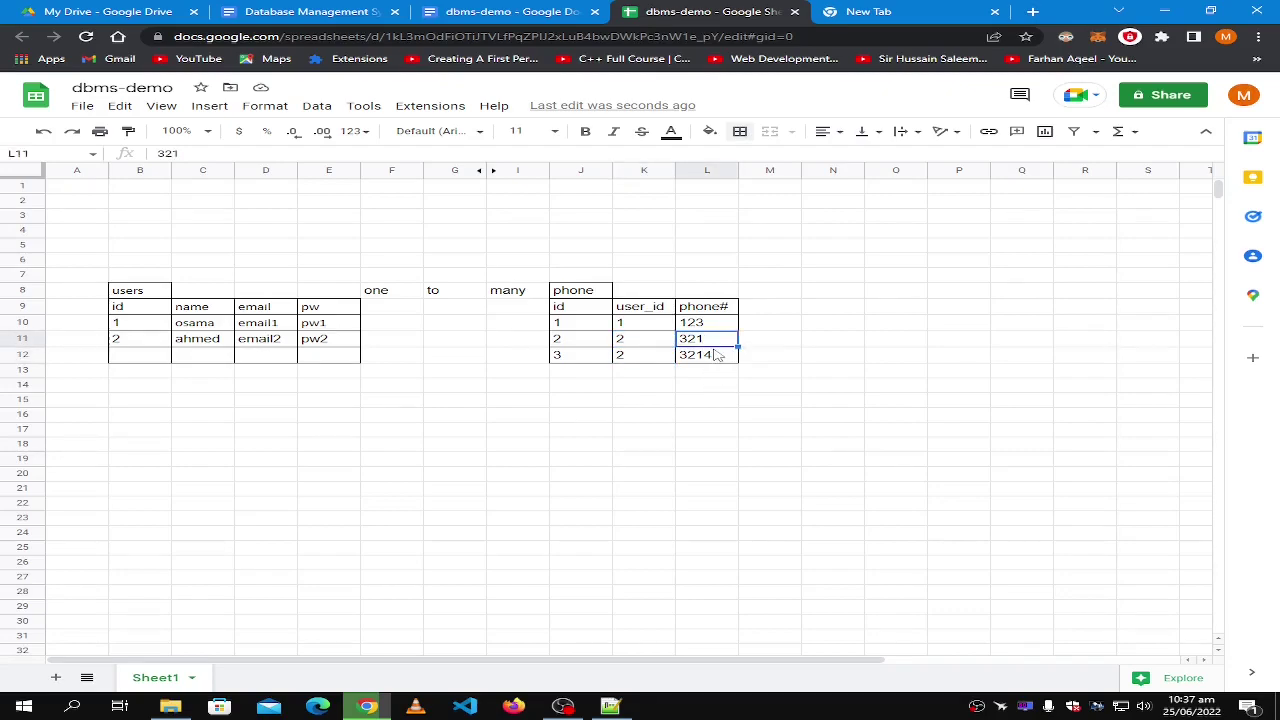
left_click(633, 343)
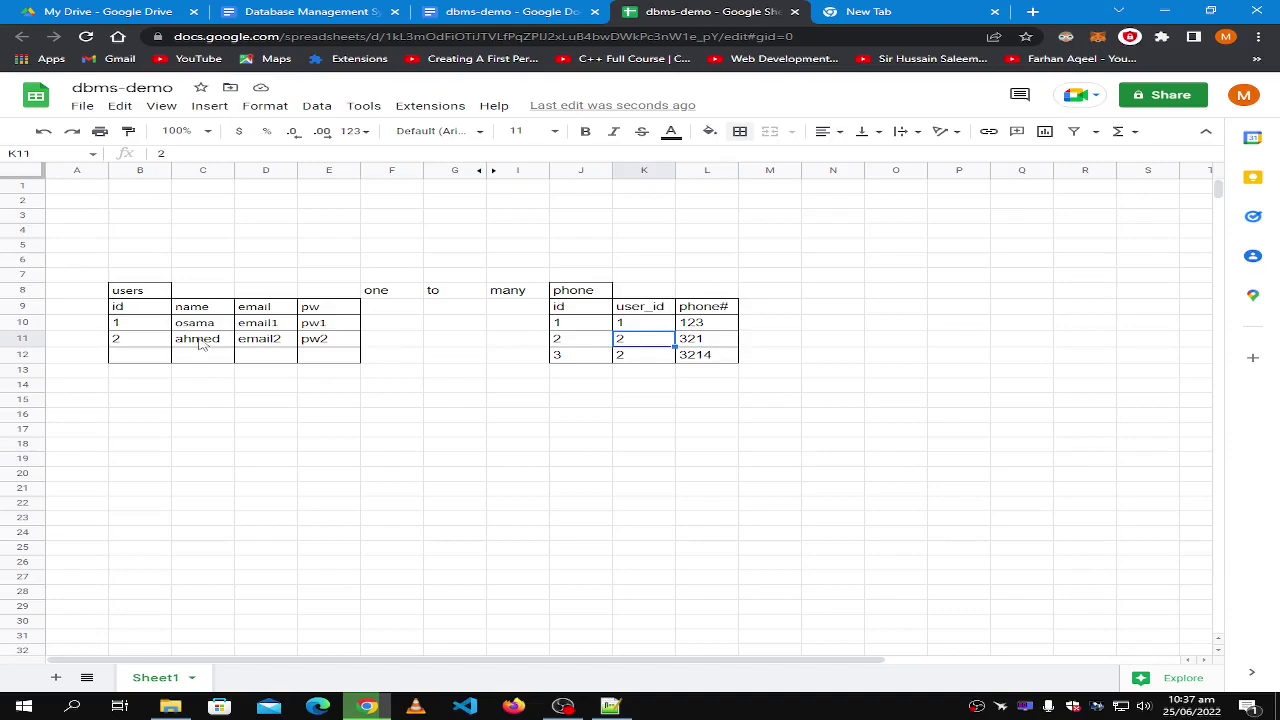
left_click(150, 343)
left_click(627, 355)
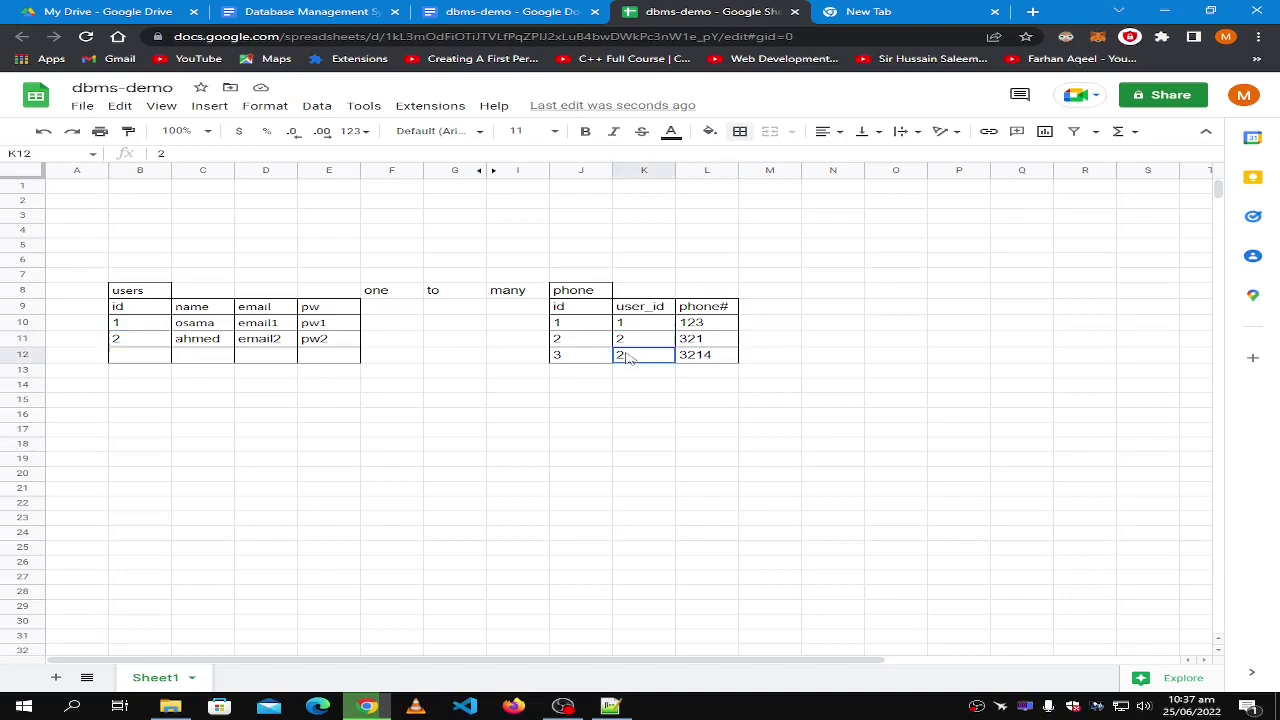
left_click(150, 343)
left_click(705, 362)
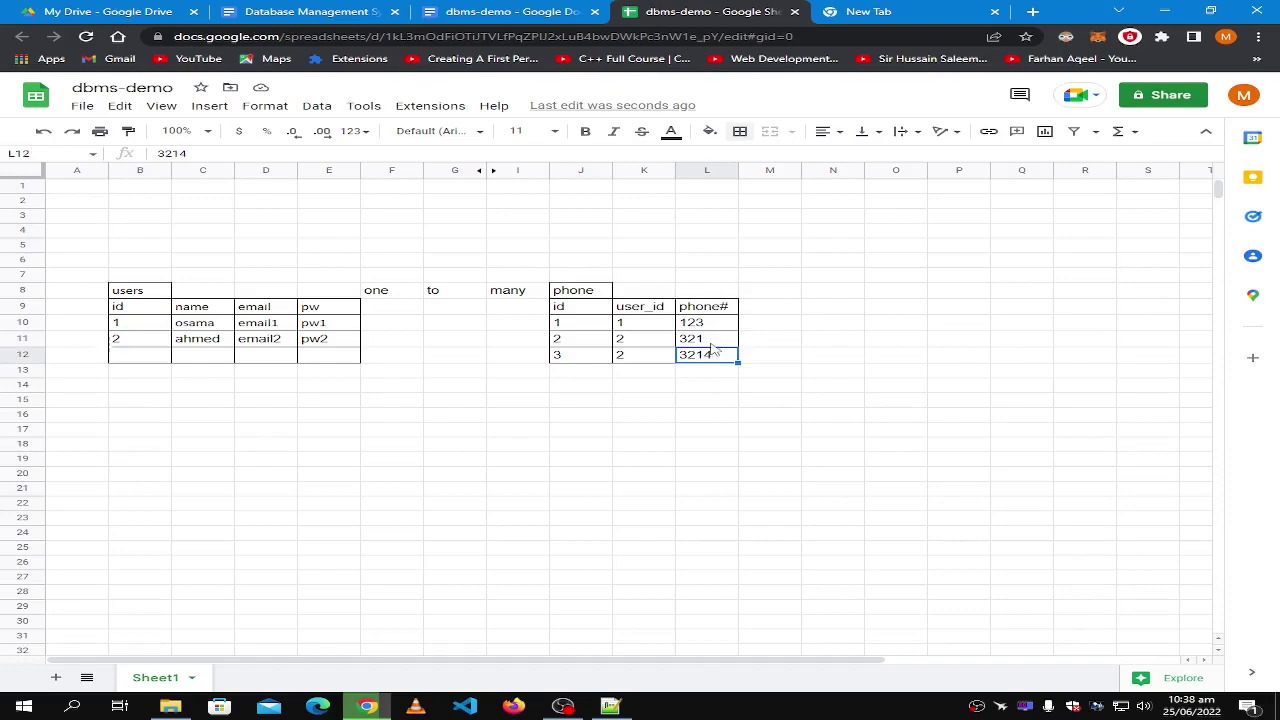
left_click(719, 344)
left_click(722, 362)
Title the new table 'card' in J16, shortening it from the first attempt 'card-detail'.
left_click(565, 421)
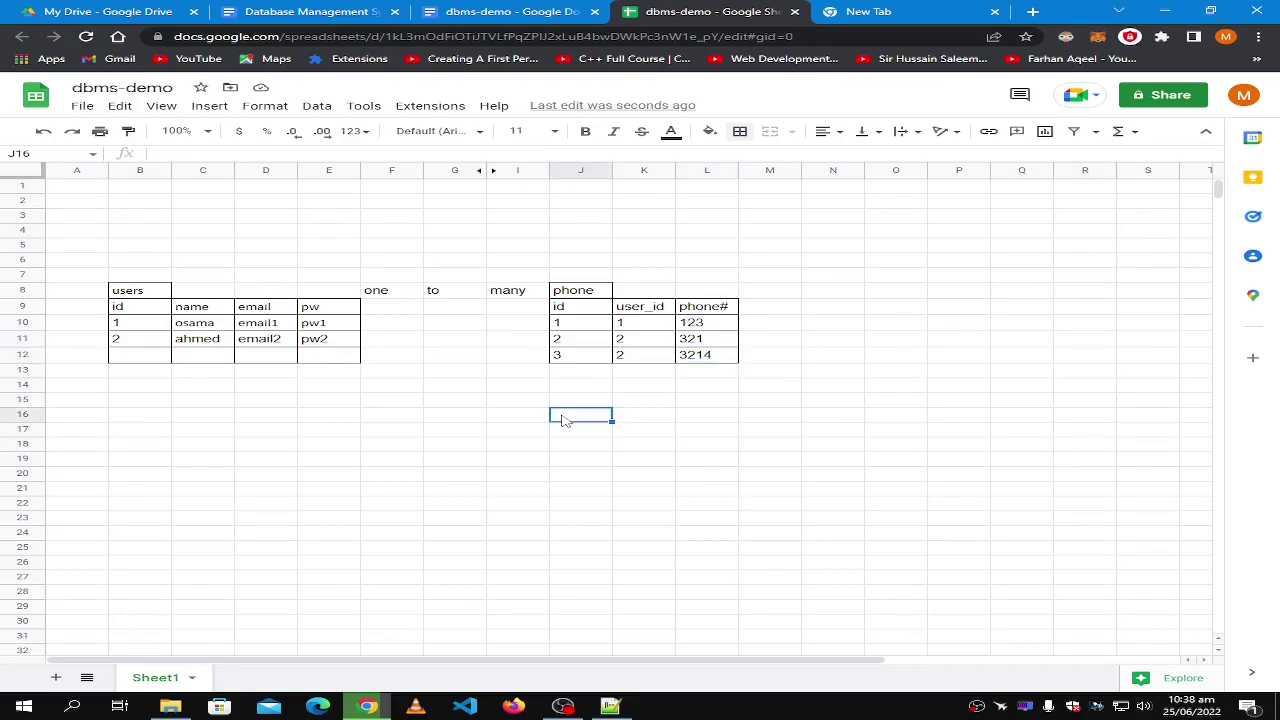
type("credit")
key("BackSpace")
key("BackSpace")
key("BackSpace")
key("BackSpace")
key("BackSpace")
key("BackSpace")
type("bak")
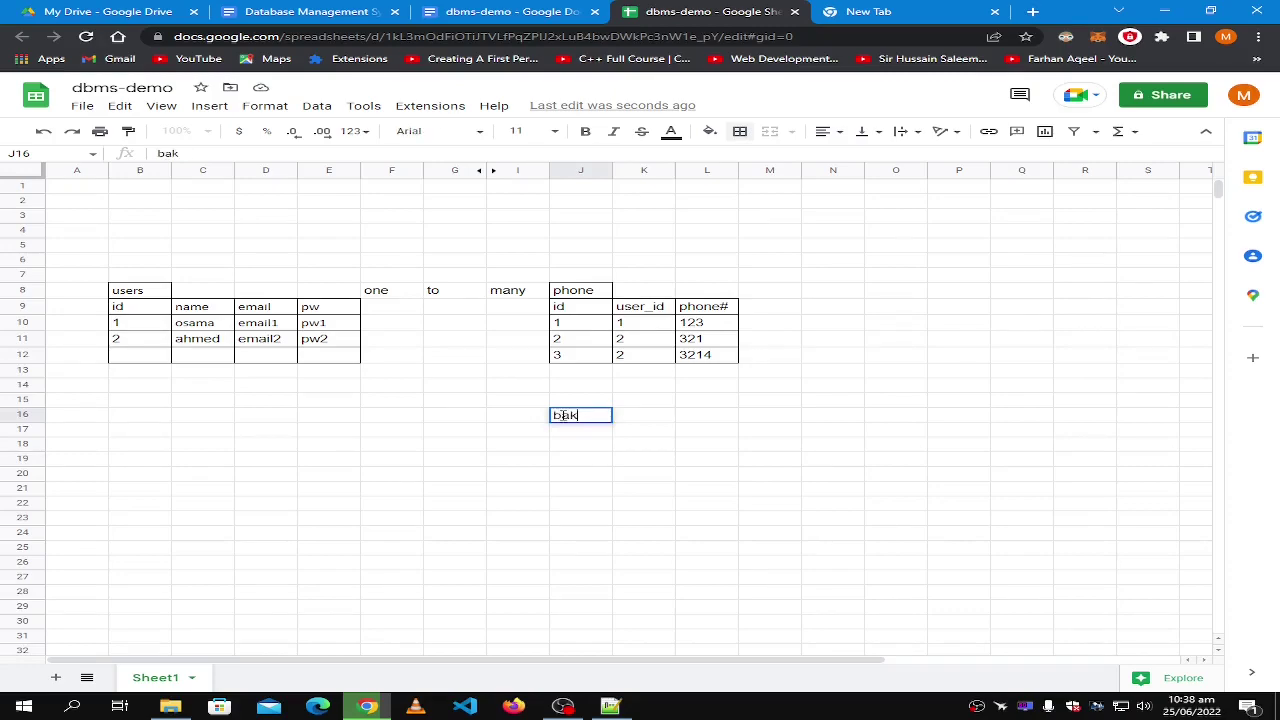
key("BackSpace")
type("card-detail")
key("Tab")
key("Home")
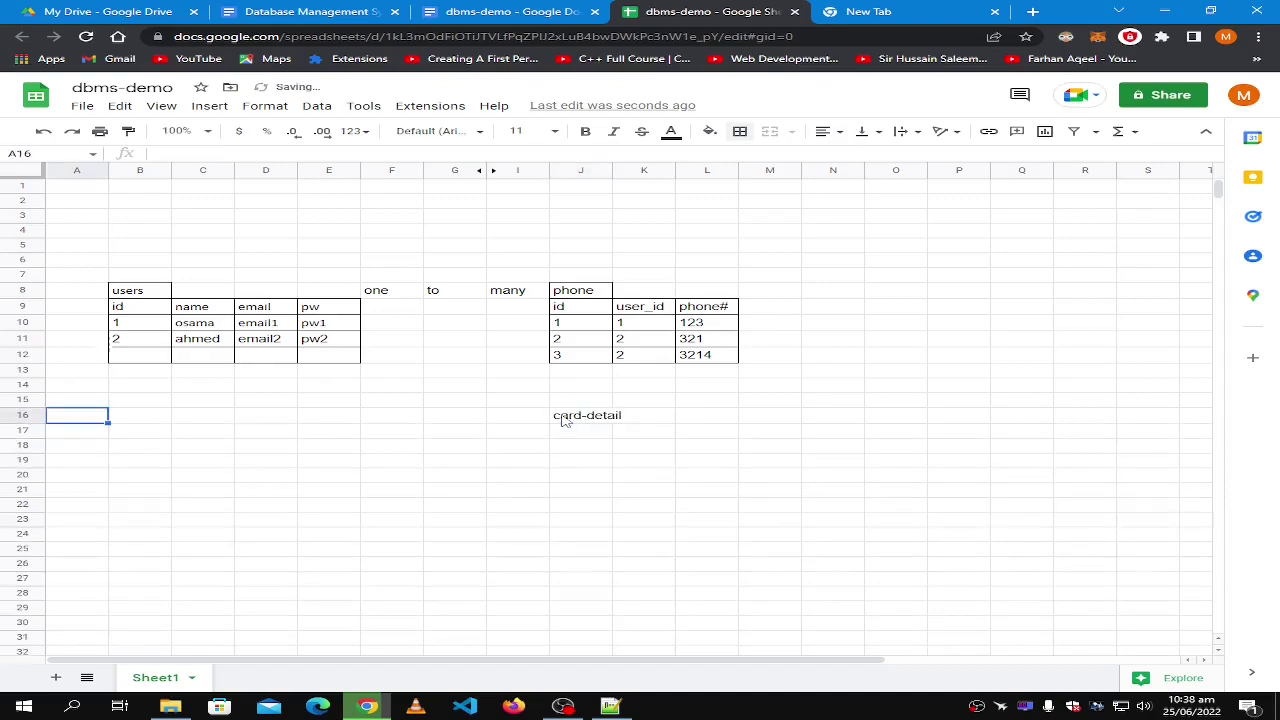
left_click(563, 420)
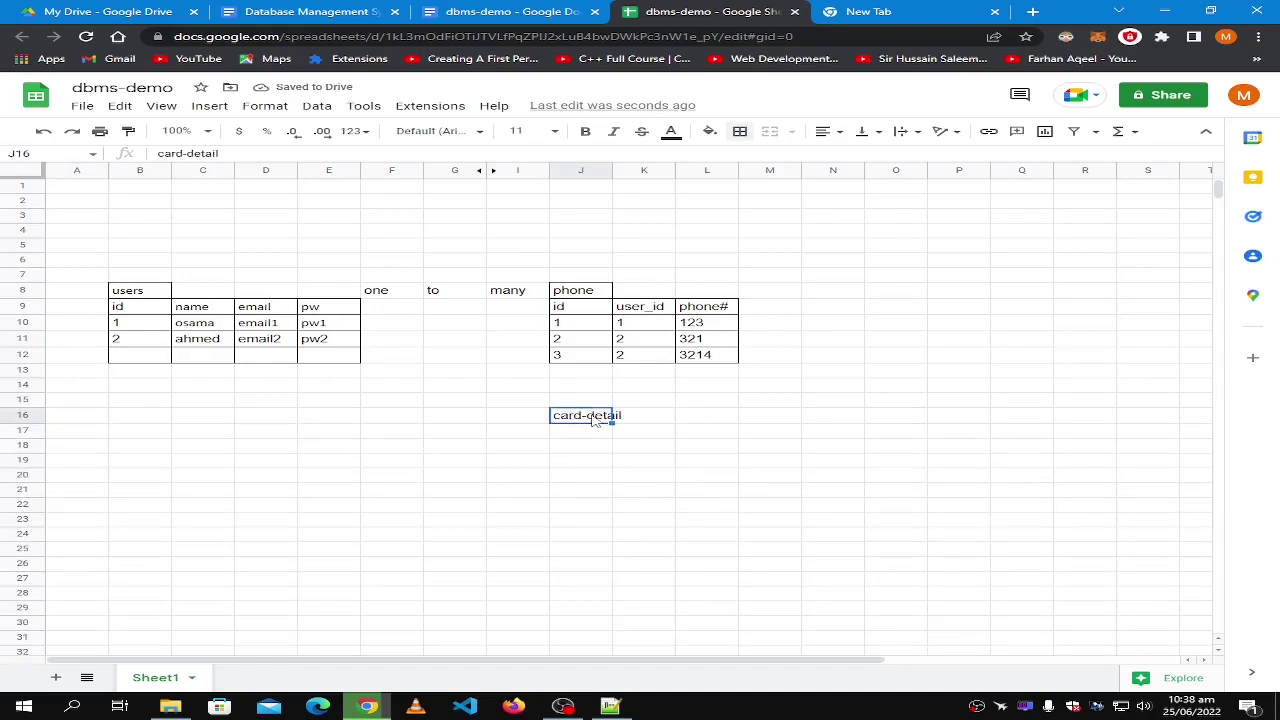
double_click(591, 416)
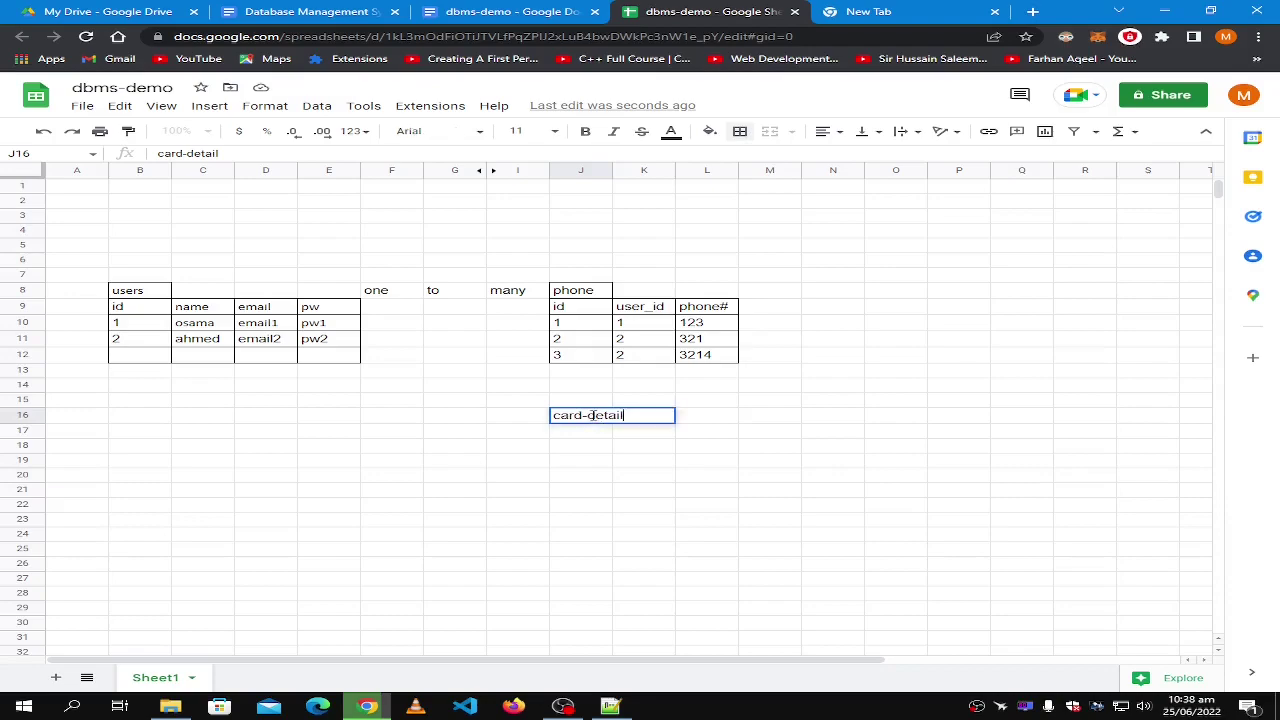
key("BackSpace")
key("BackSpace")
key("BackSpace")
key("BackSpace")
key("Return")
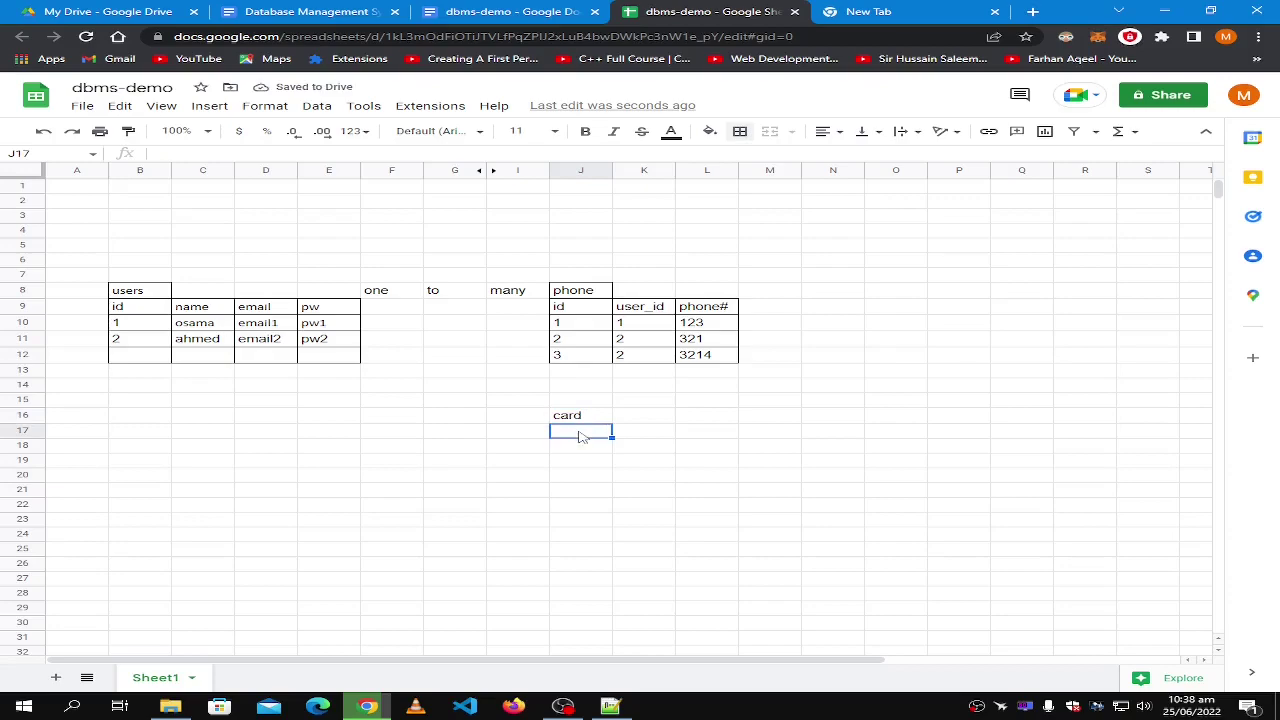
Enter the column headings id in J17 and card_no in K17.
type("id")
key("Tab")
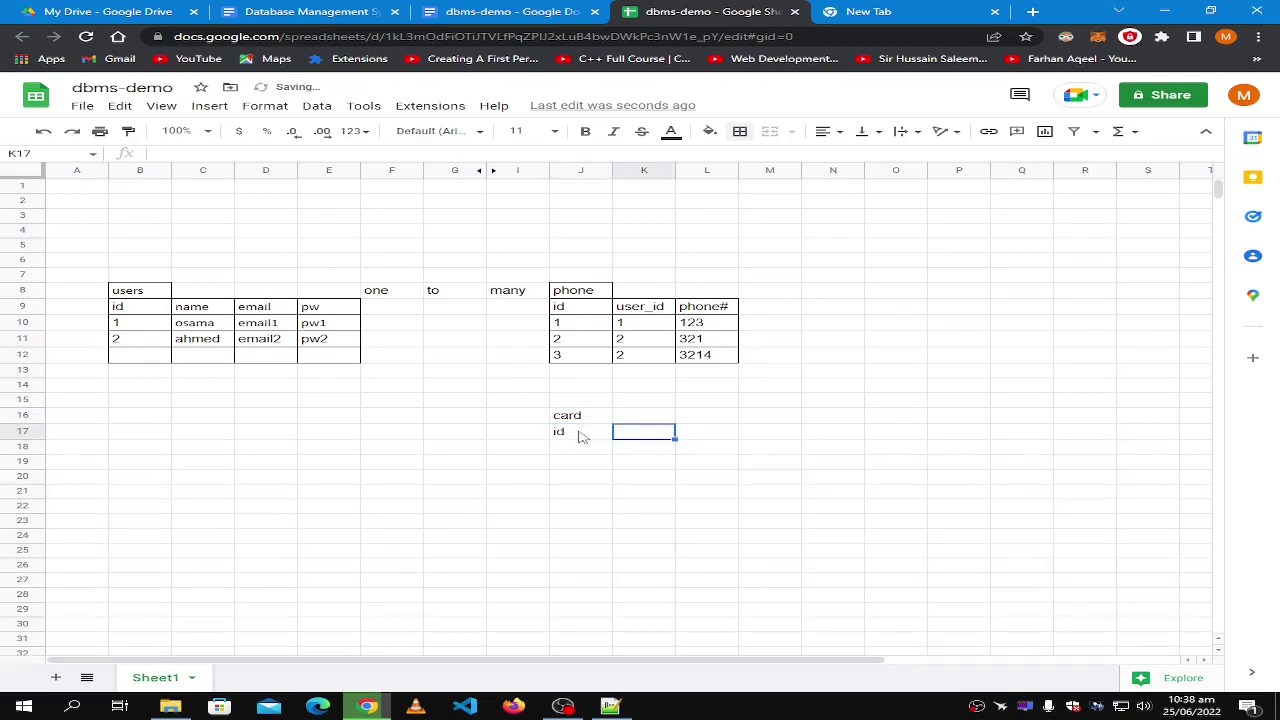
type("n")
type("card")
type("_no")
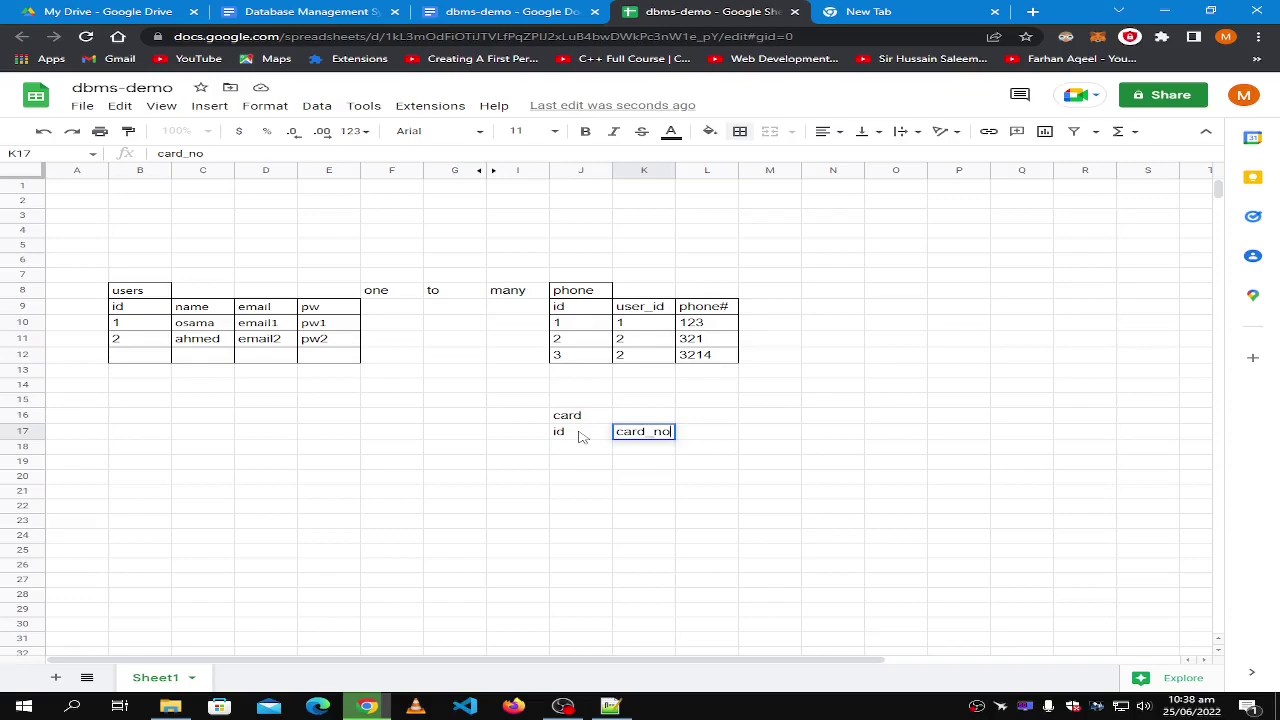
left_click(581, 436)
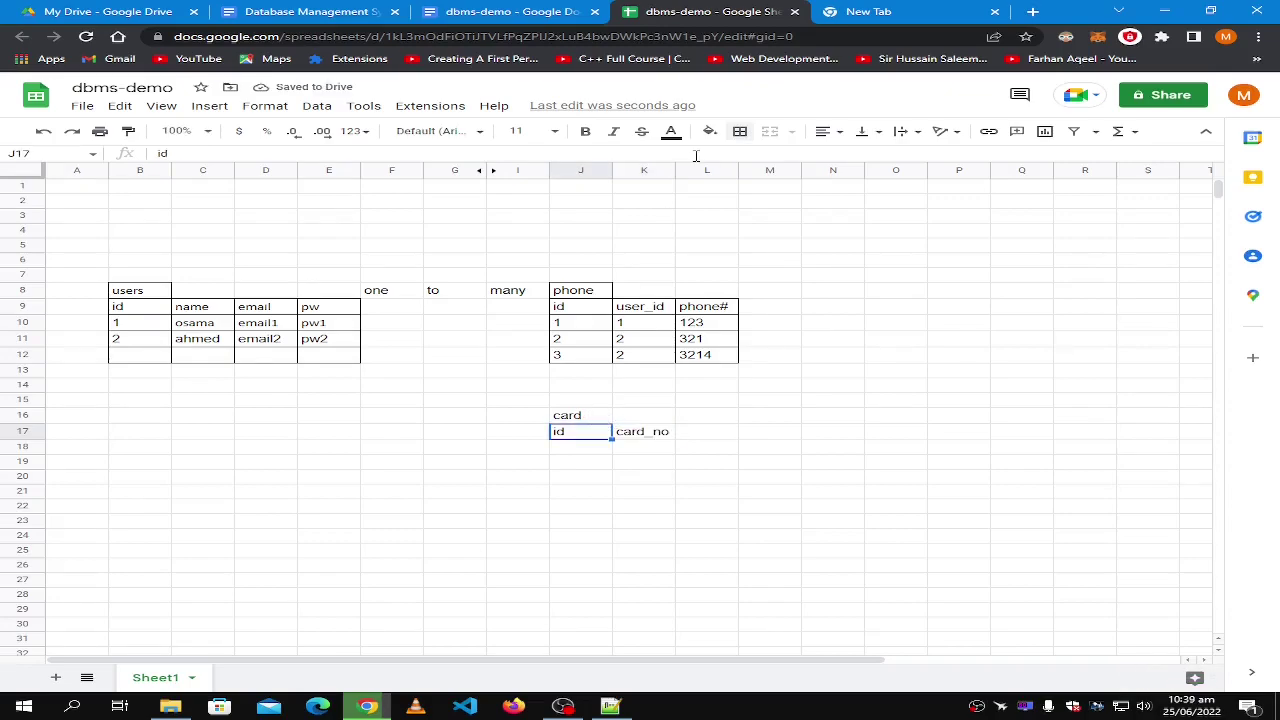
Apply all borders to the id and card_no headings and the card title.
left_click(664, 432, "shift")
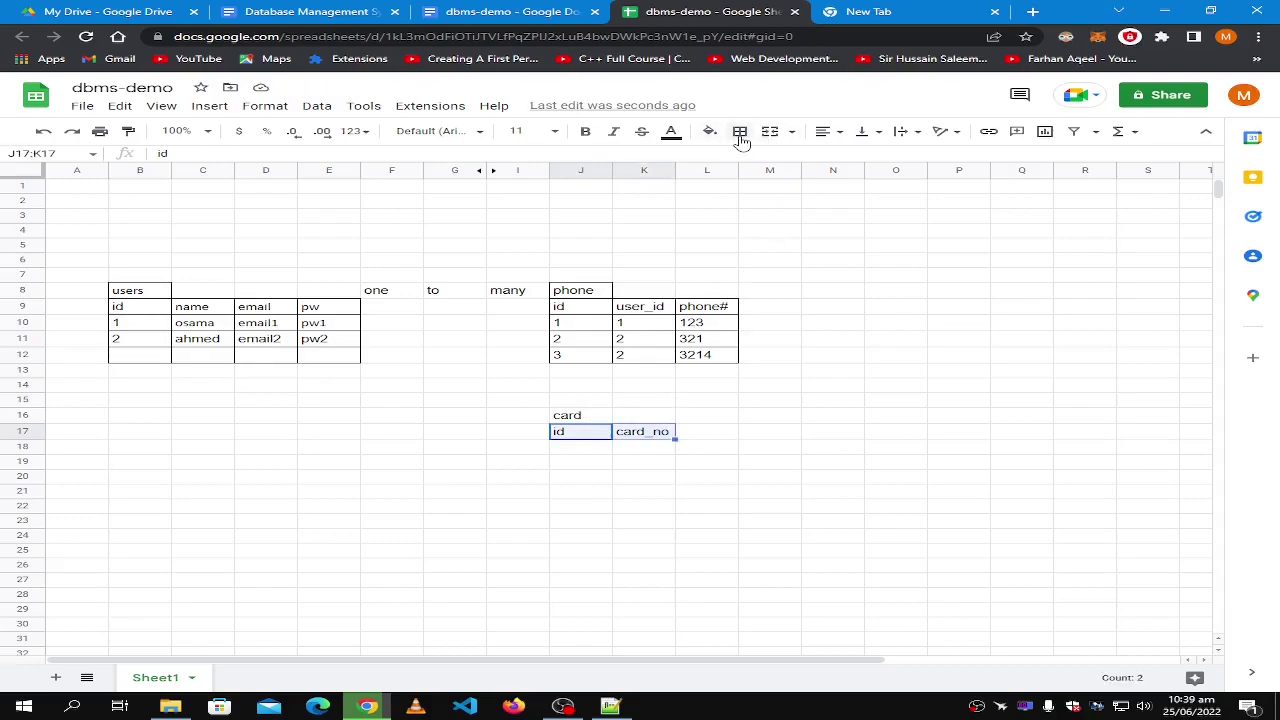
left_click(740, 131)
left_click(747, 162)
left_click(579, 418)
left_click(740, 131)
left_click(747, 162)
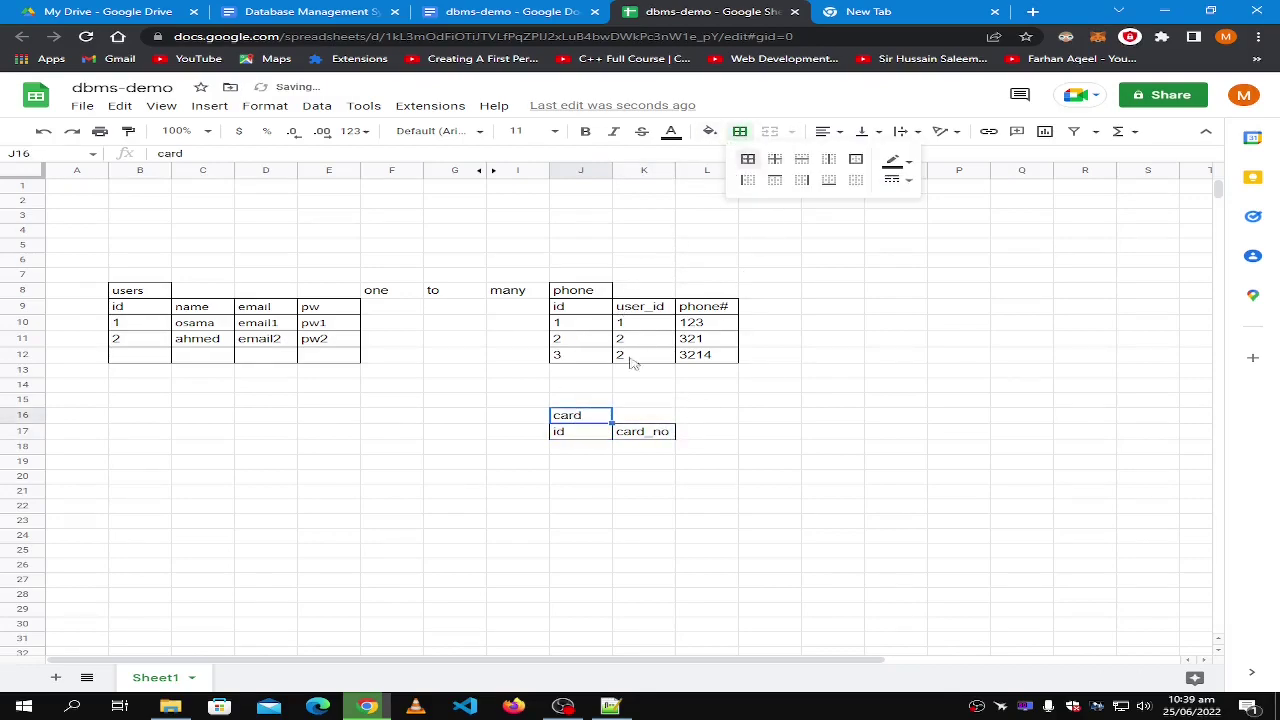
left_click(581, 450)
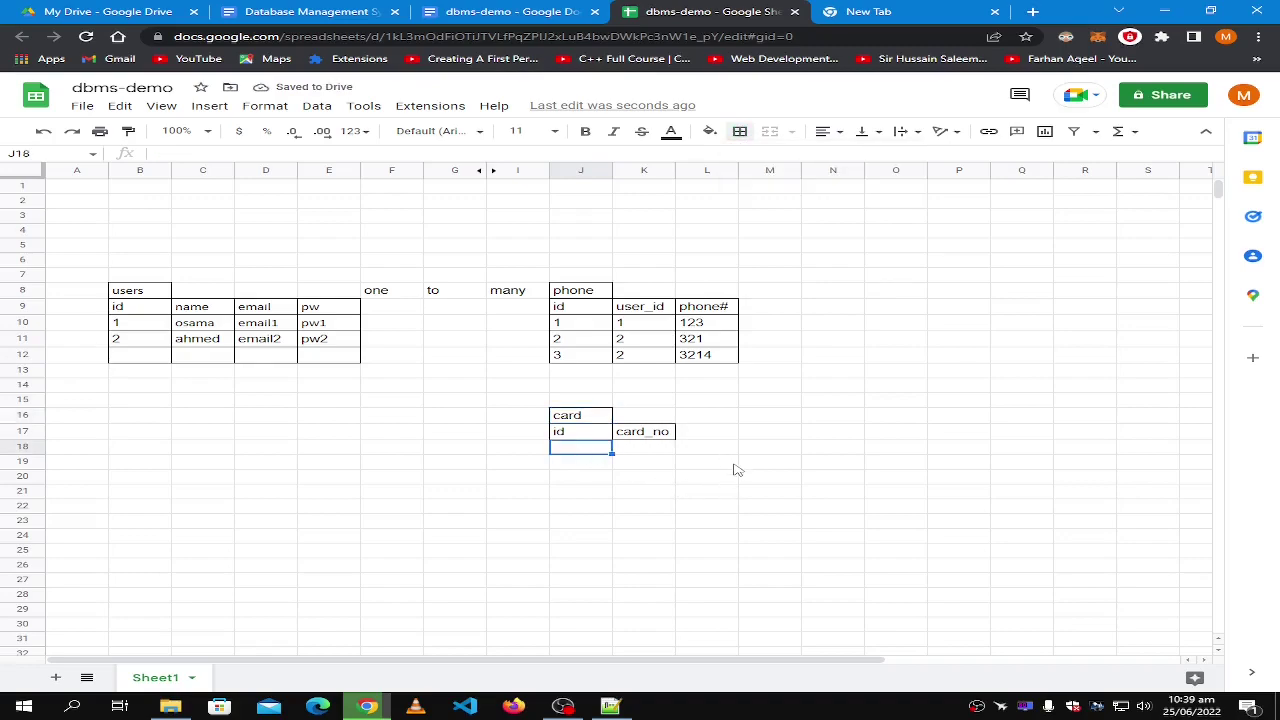
Put all borders around the empty card table body J18:K20.
left_click(652, 479, "shift")
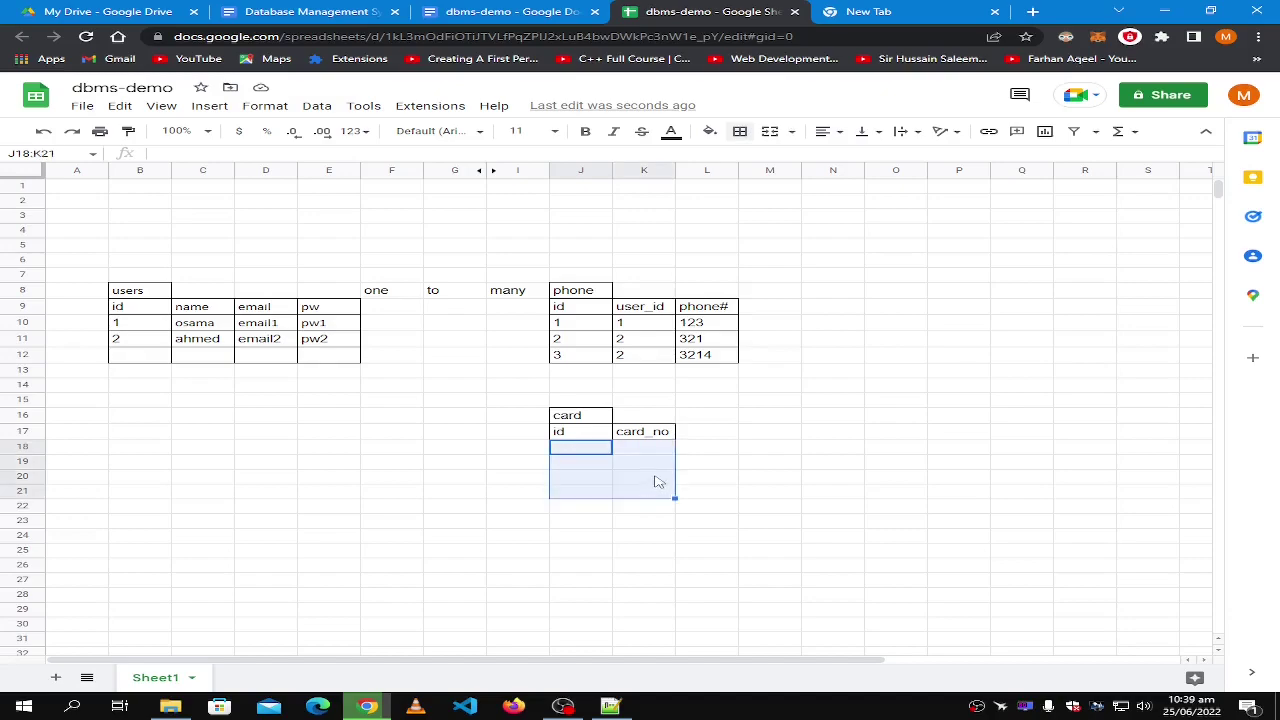
left_click(744, 131)
left_click(747, 158)
left_click(773, 455)
Enter card rows: id 1 with 46546 and id 2 with 5456.
left_click(603, 450)
type("1")
left_click(660, 452)
type("46546")
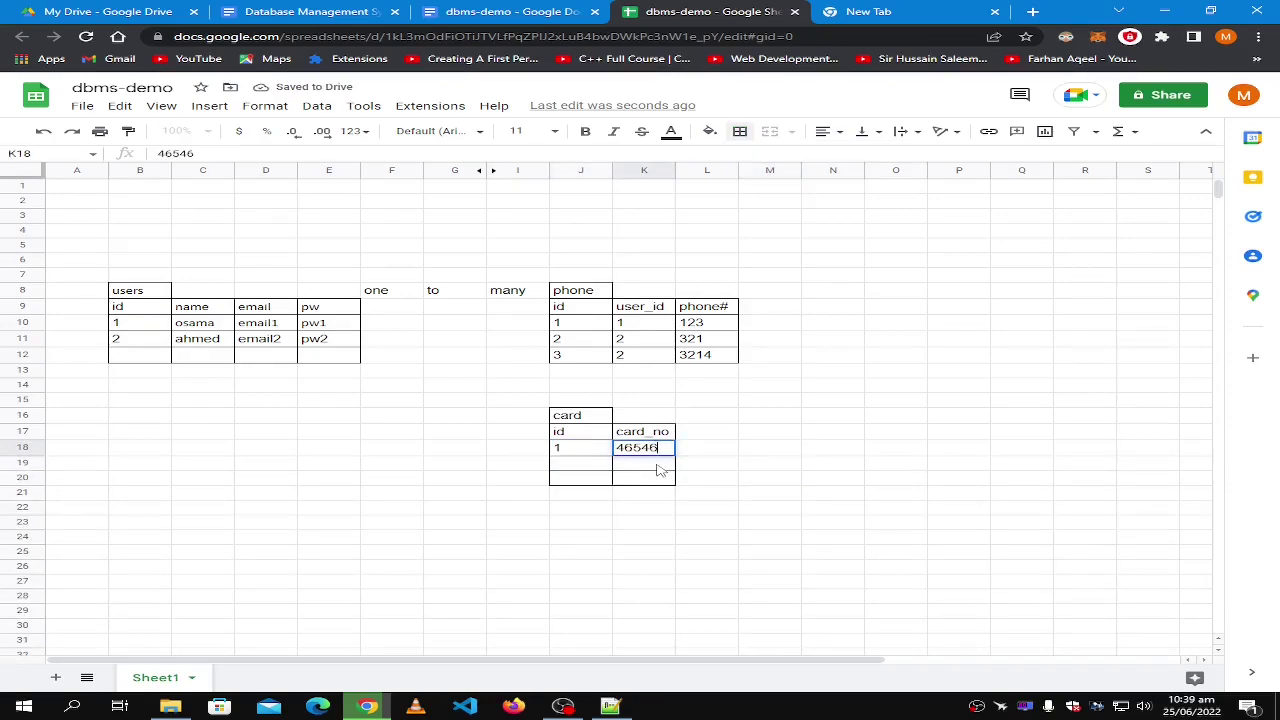
left_click(659, 464)
type("5456")
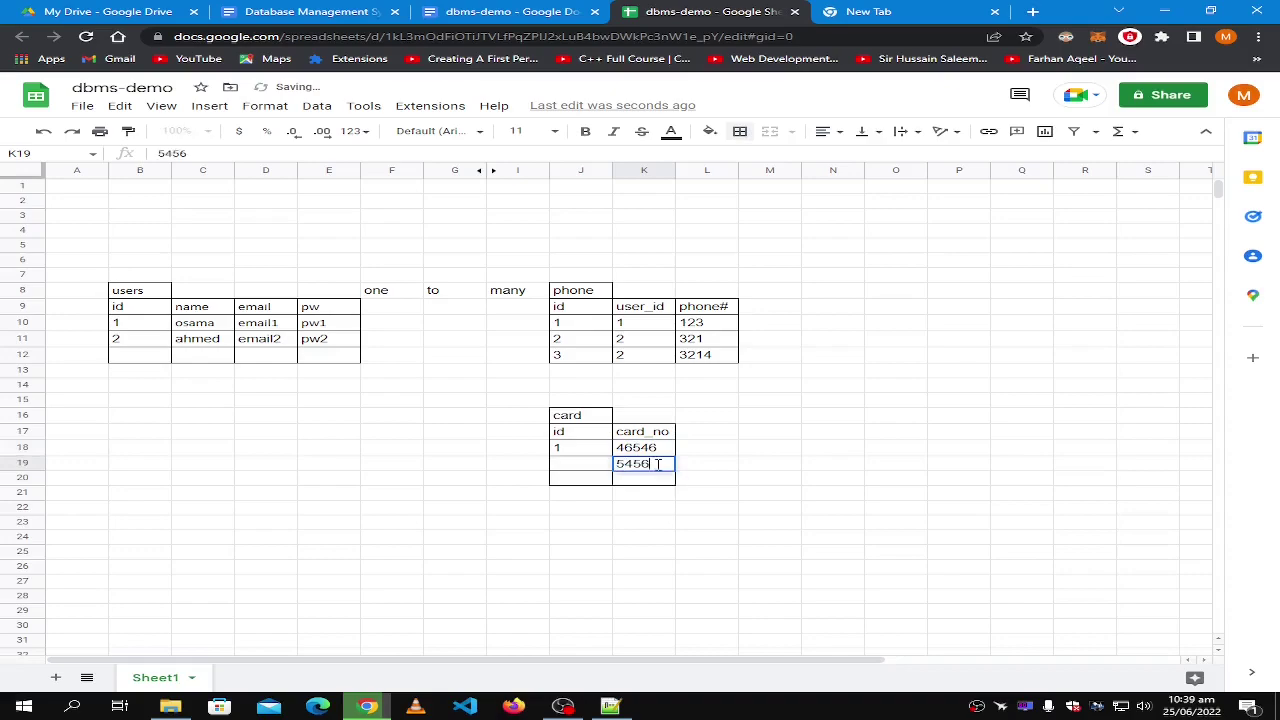
left_click(573, 470)
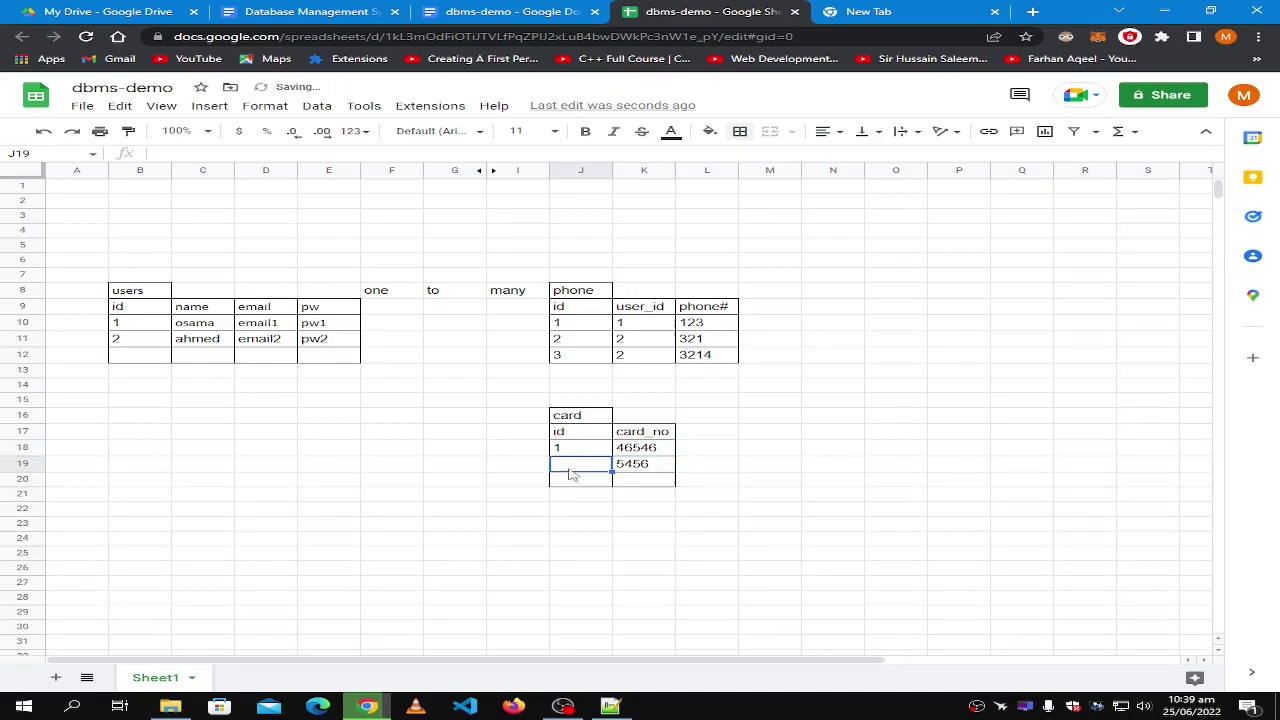
type("2")
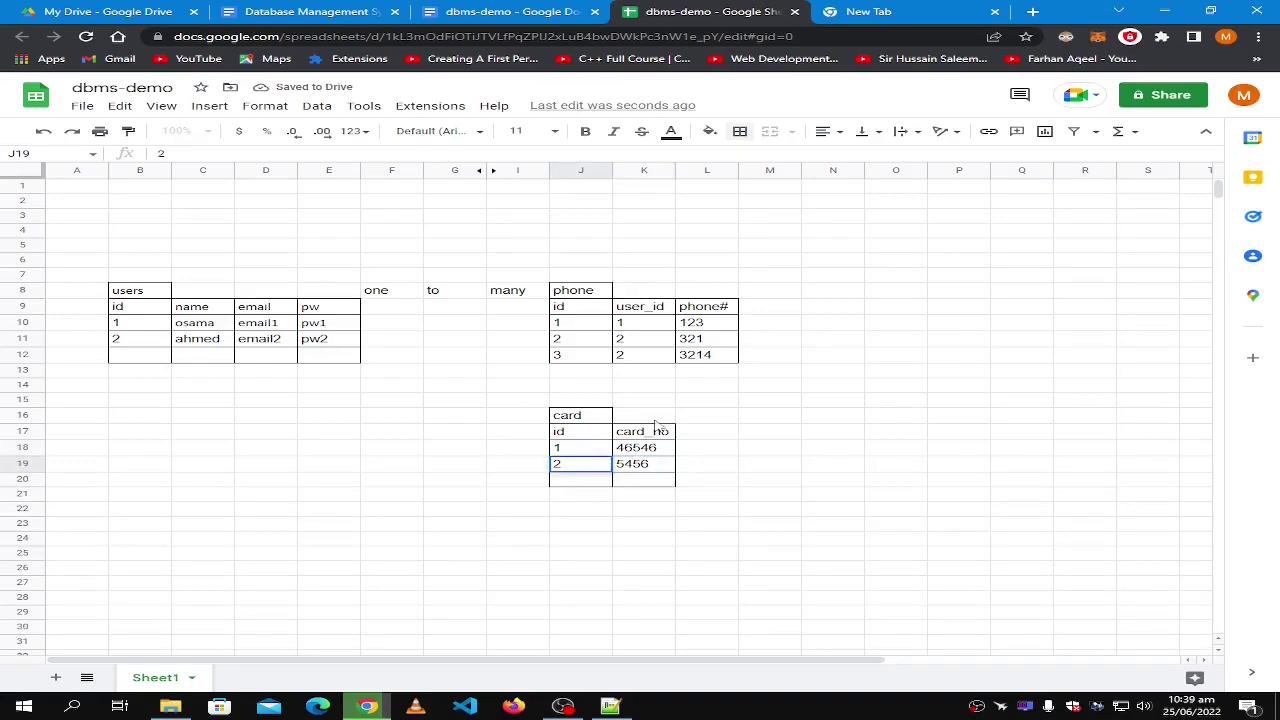
left_click(657, 431)
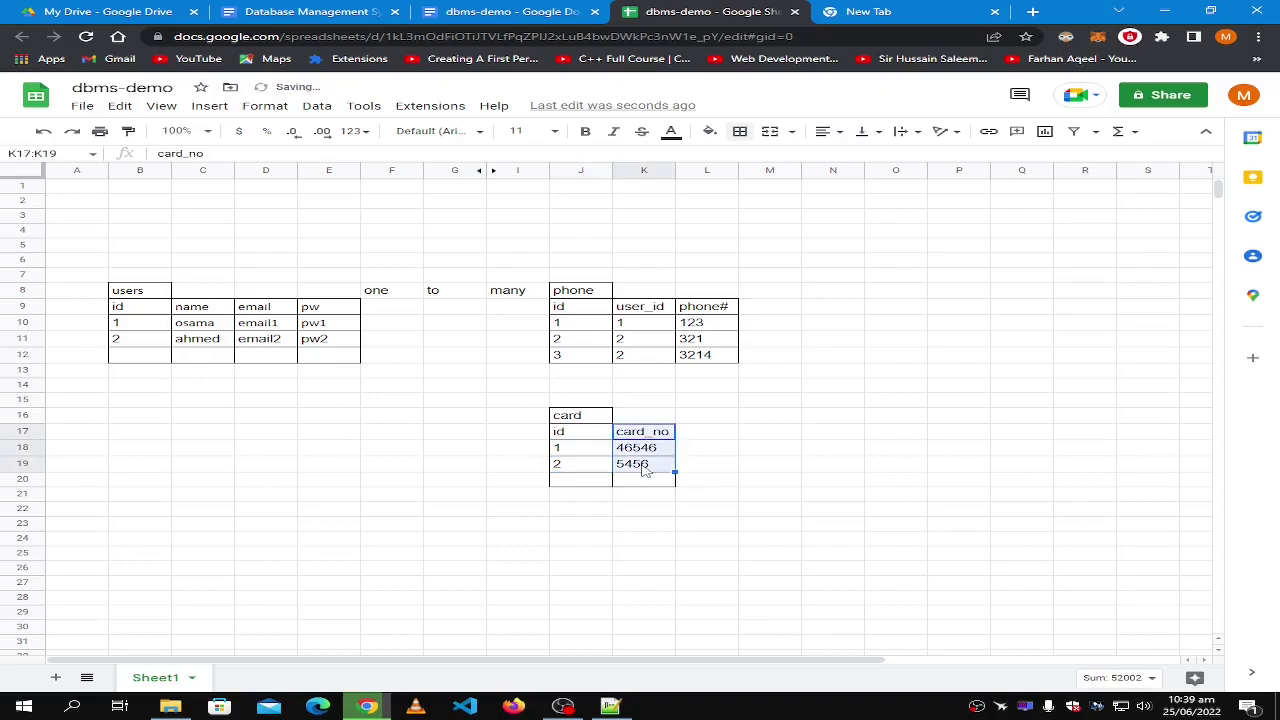
Add a user_id column in L17 with values 1 and 2, bordered down to L20.
left_click(697, 434)
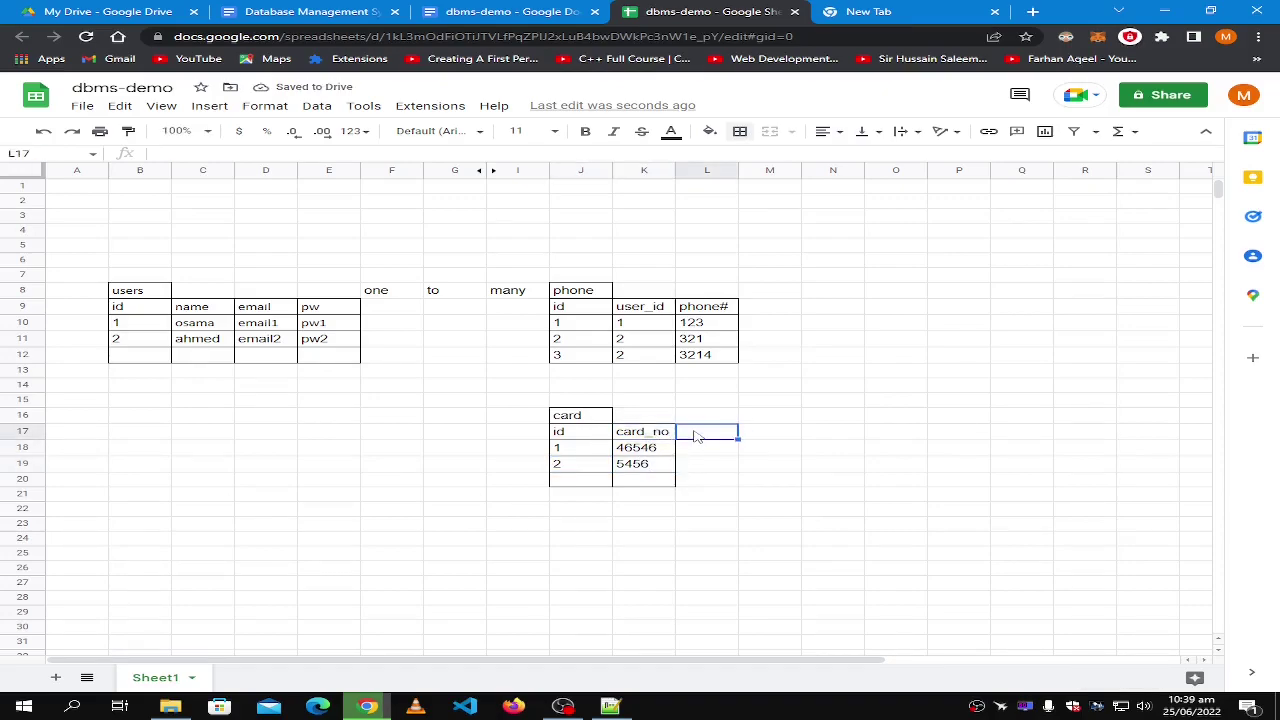
type("use")
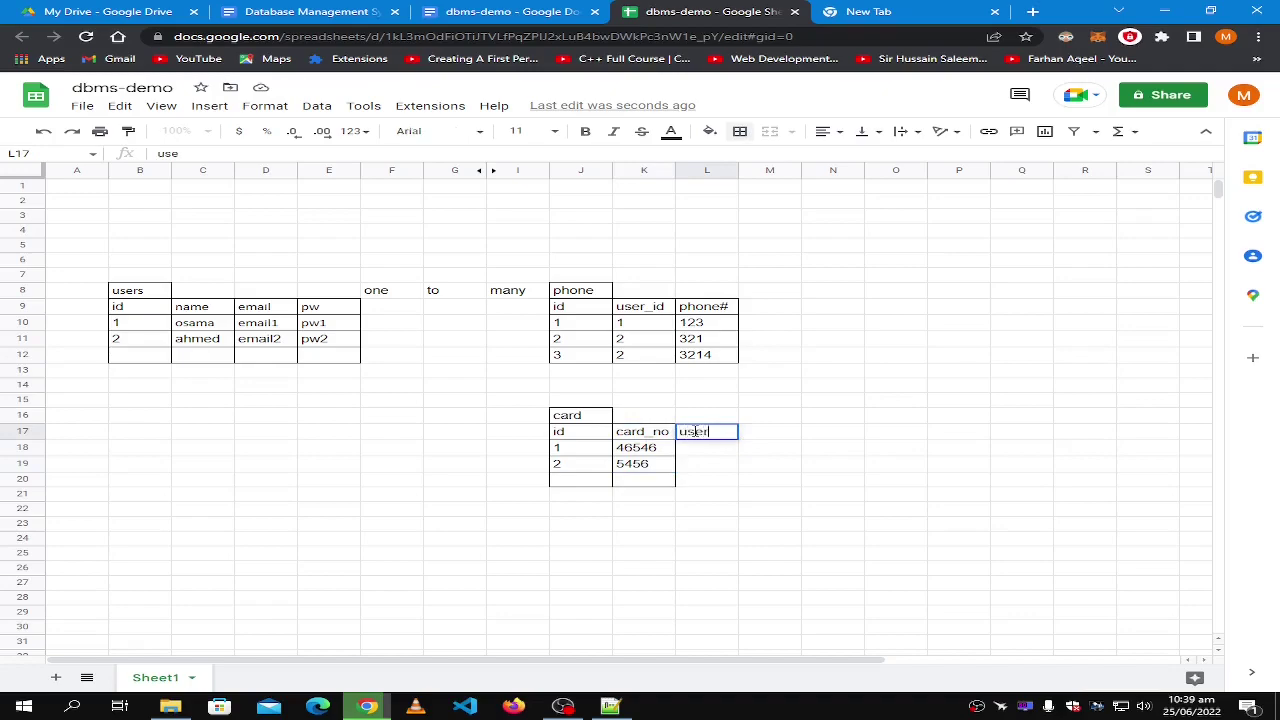
type("r_id")
left_click(722, 453)
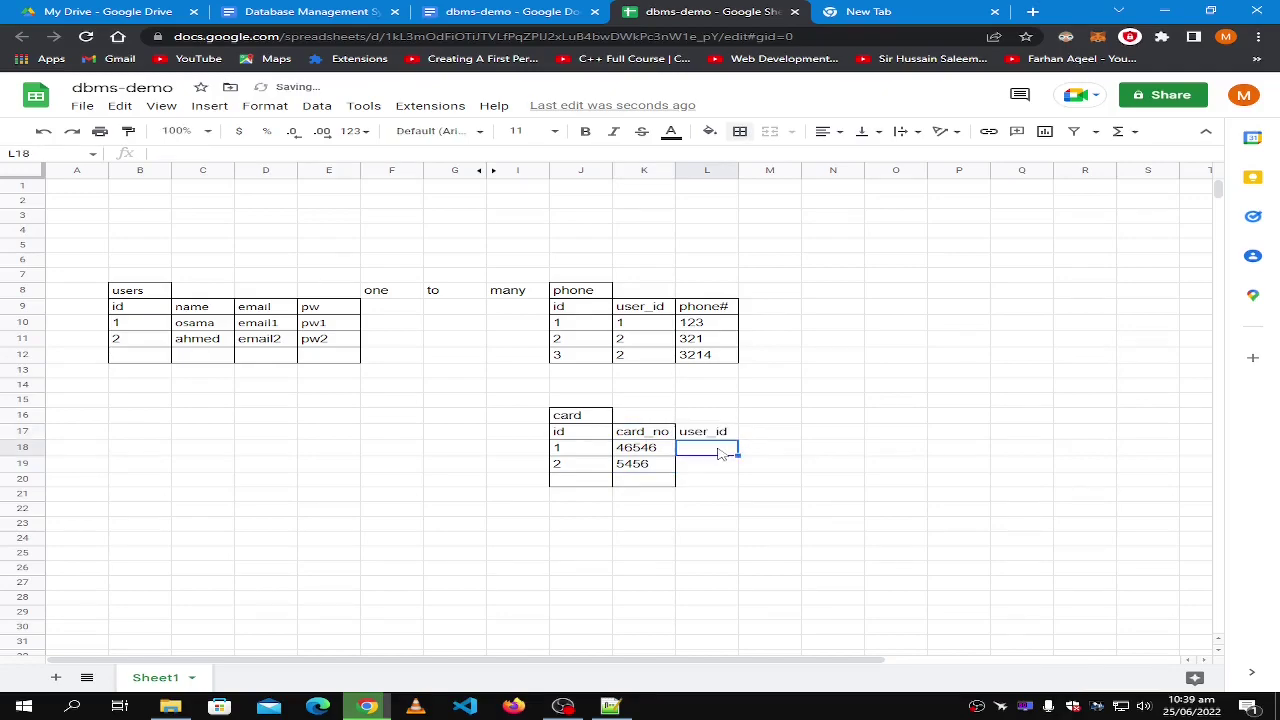
type("1")
left_click(706, 470)
type("2")
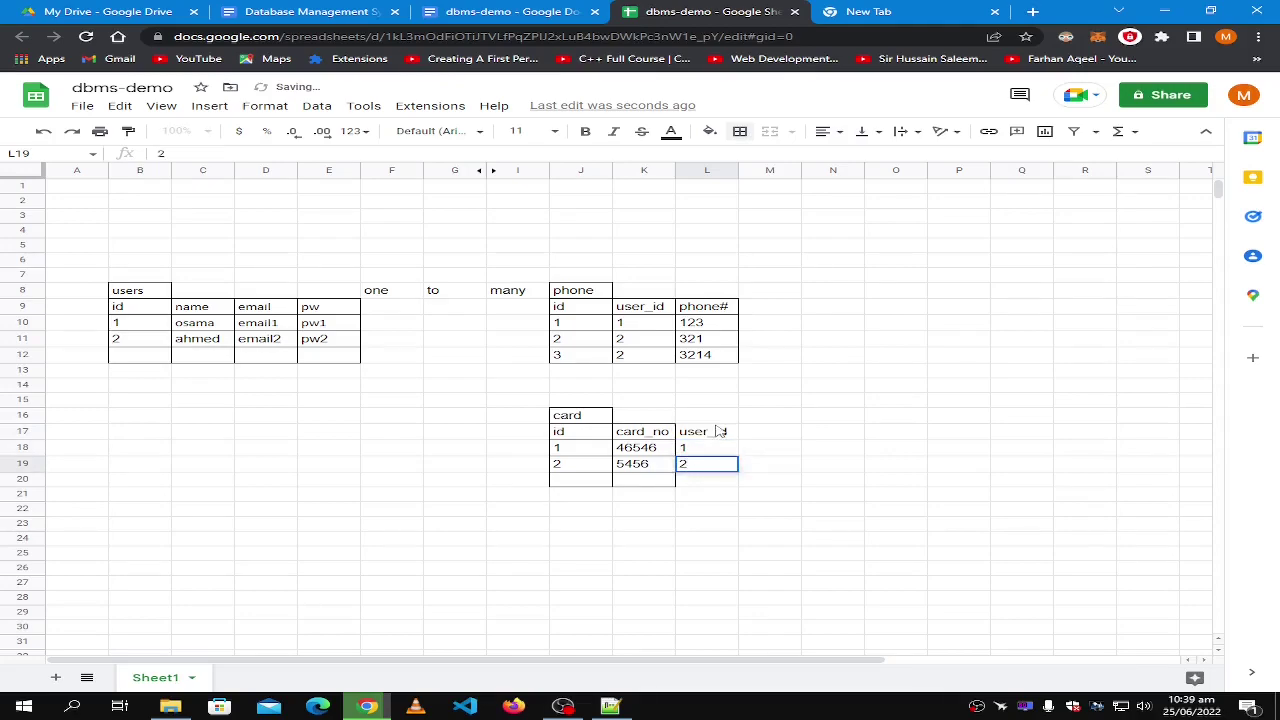
left_click(722, 431)
left_click(718, 486, "shift")
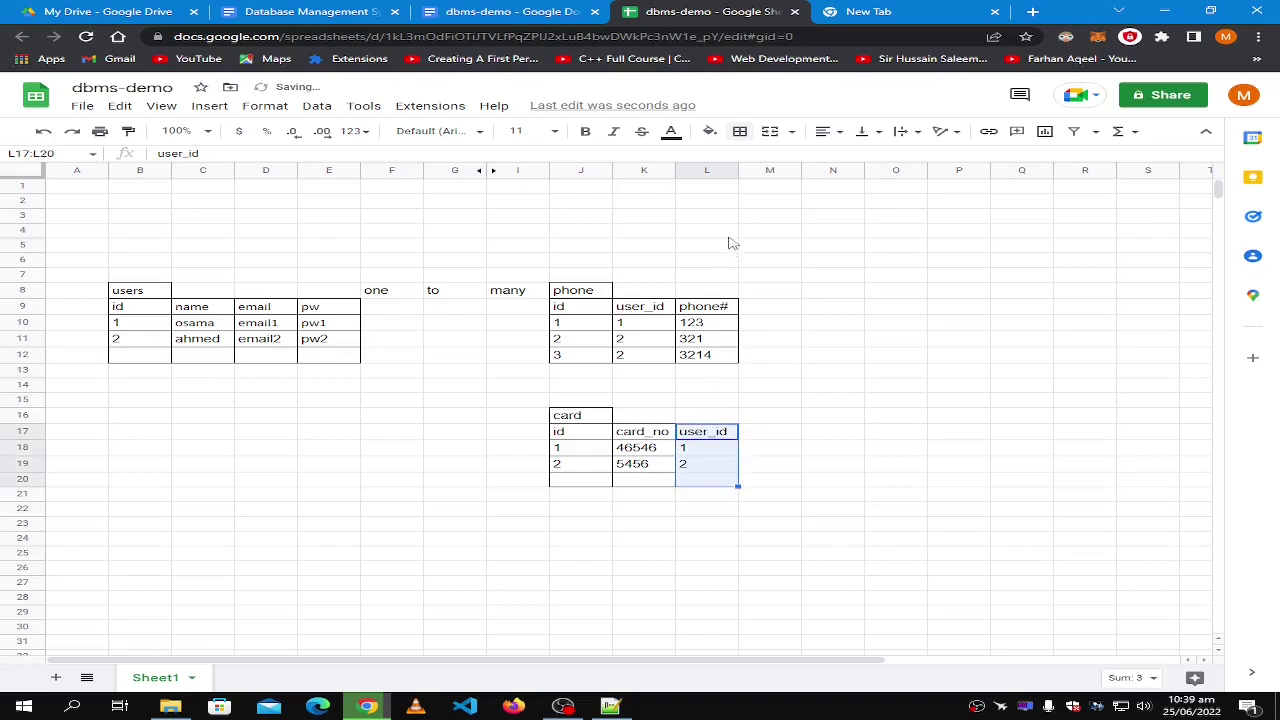
left_click(740, 131)
left_click(752, 160)
left_click(820, 415)
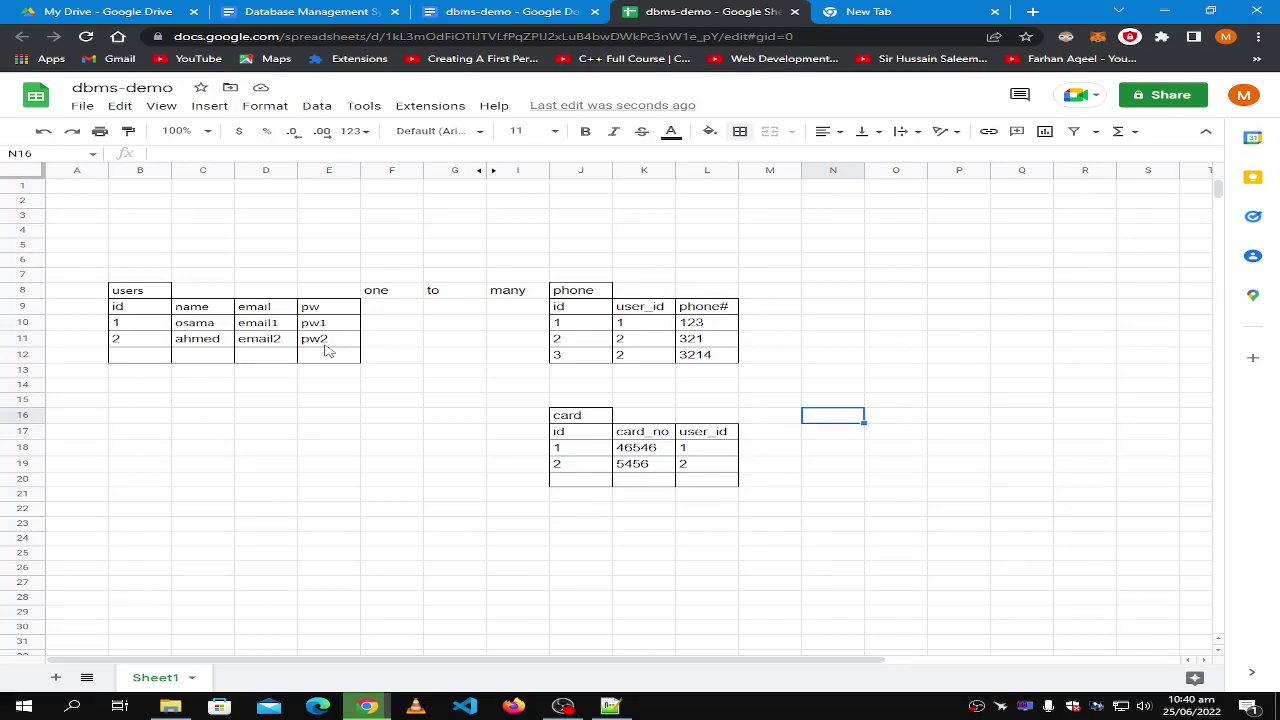
Enter the card_no heading in F9, undoing a paste that overwrote it.
left_click(401, 313)
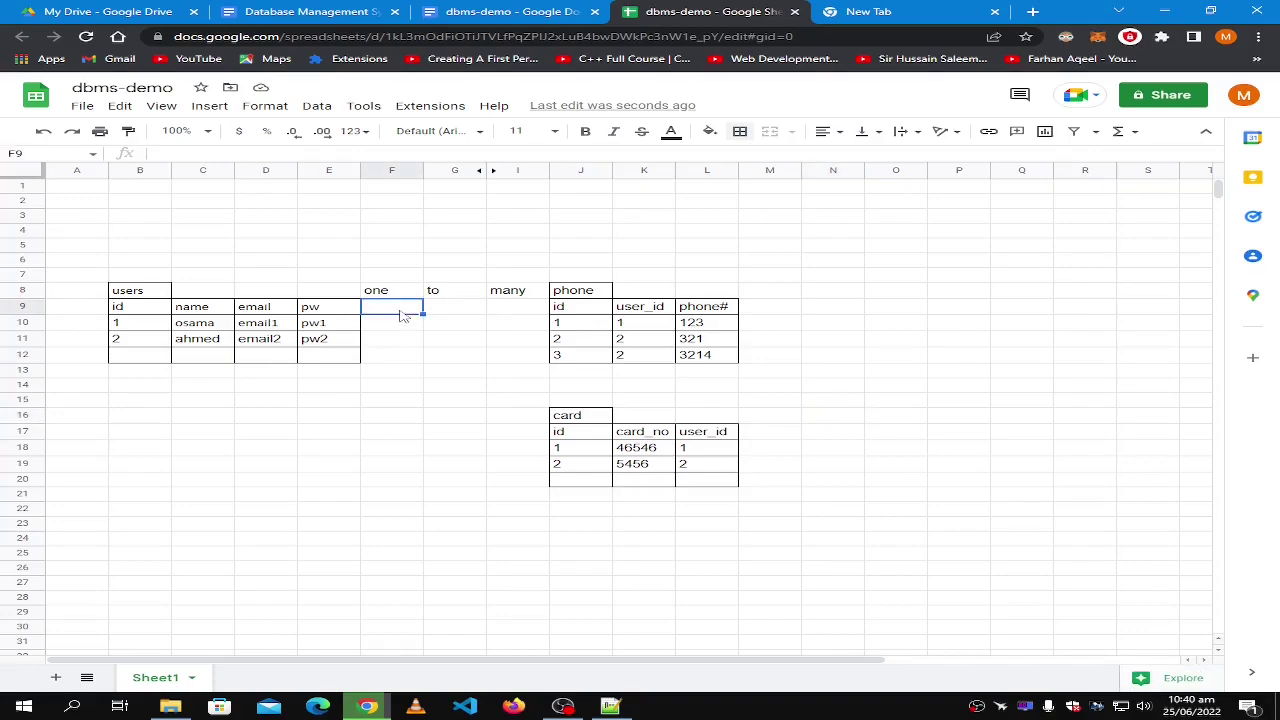
type("card_no")
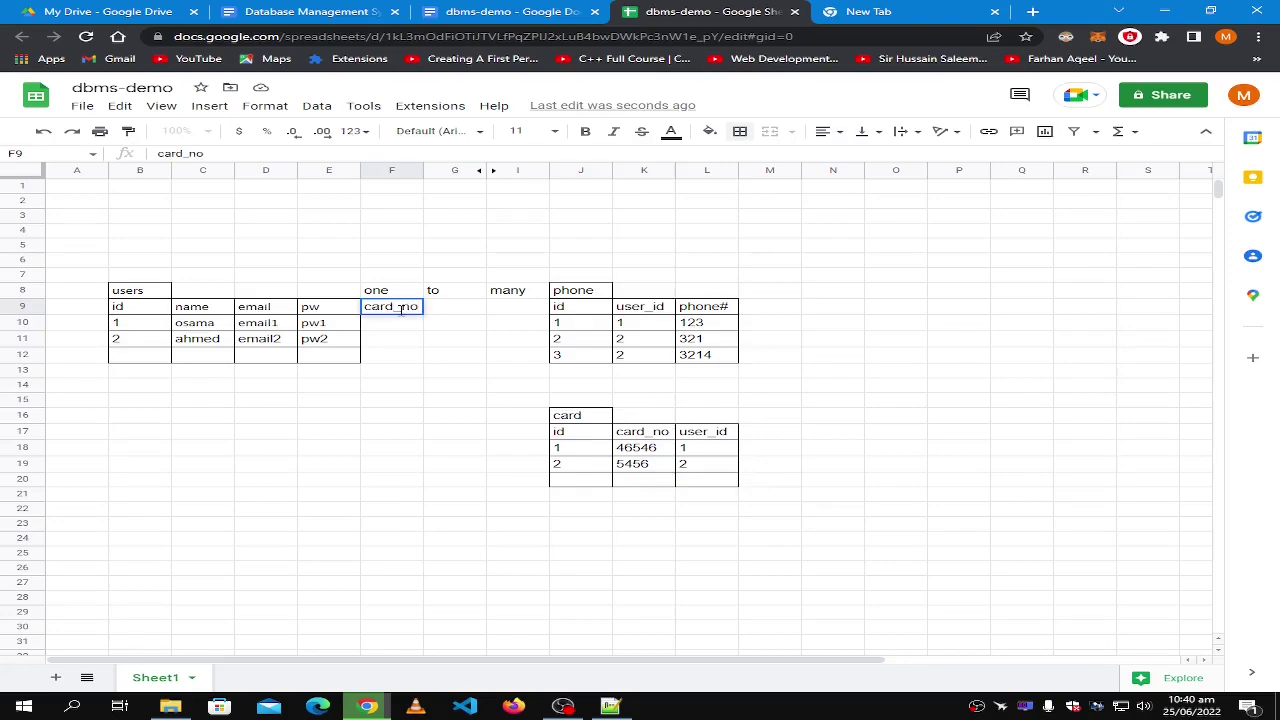
key("Return")
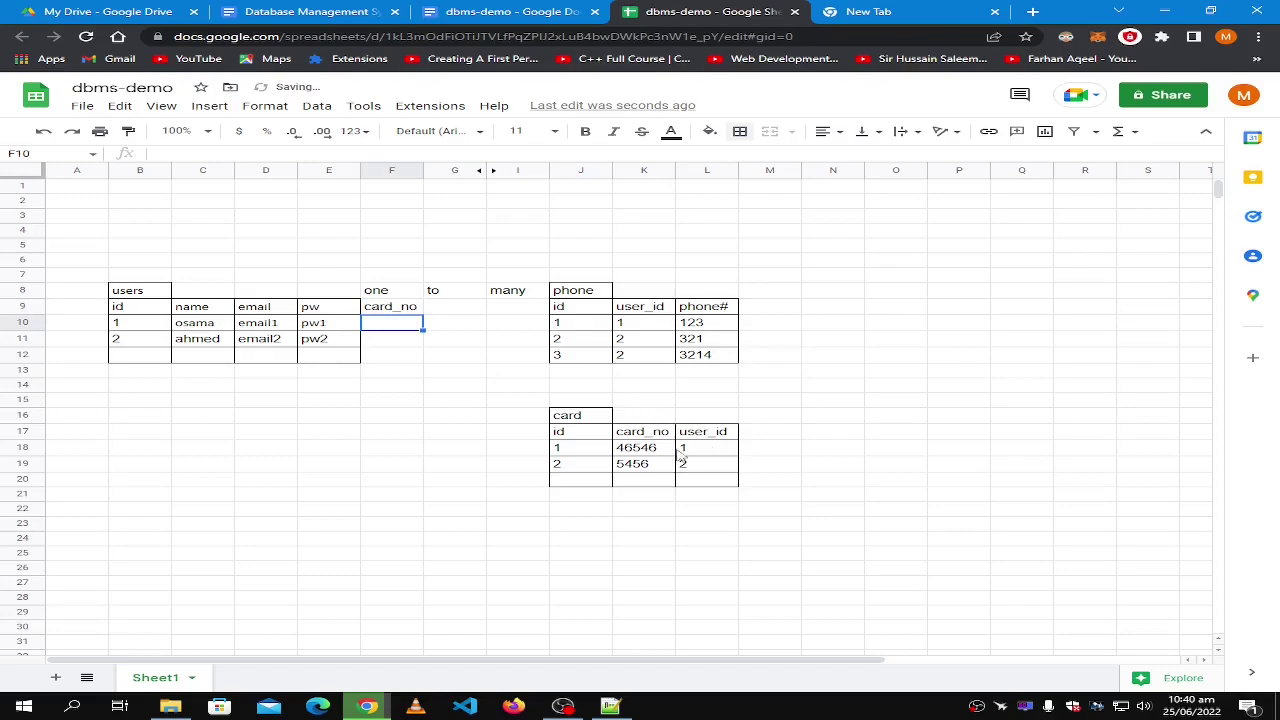
left_click(669, 455)
key("ctrl+c")
left_click(390, 310)
key("ctrl+v")
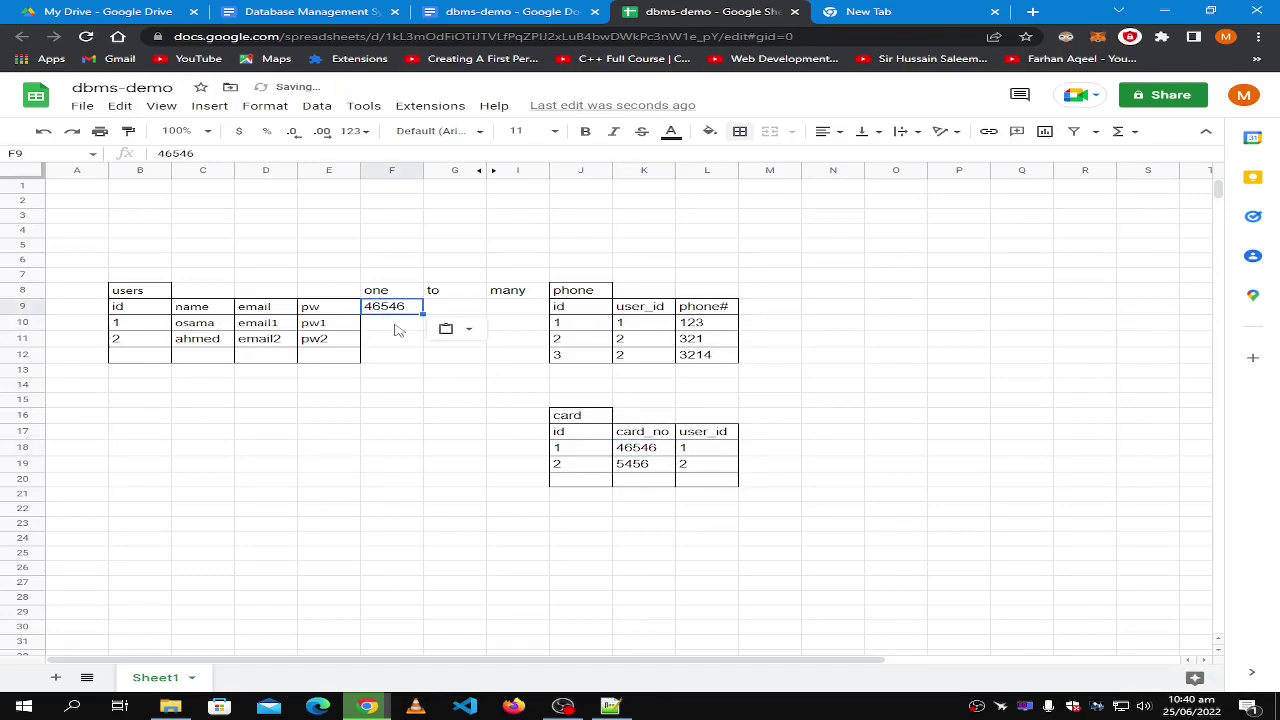
key("ctrl+z")
Copy card numbers 46546 and 5456 from the card table into F10 and F11.
left_click(398, 326)
key("ctrl+v")
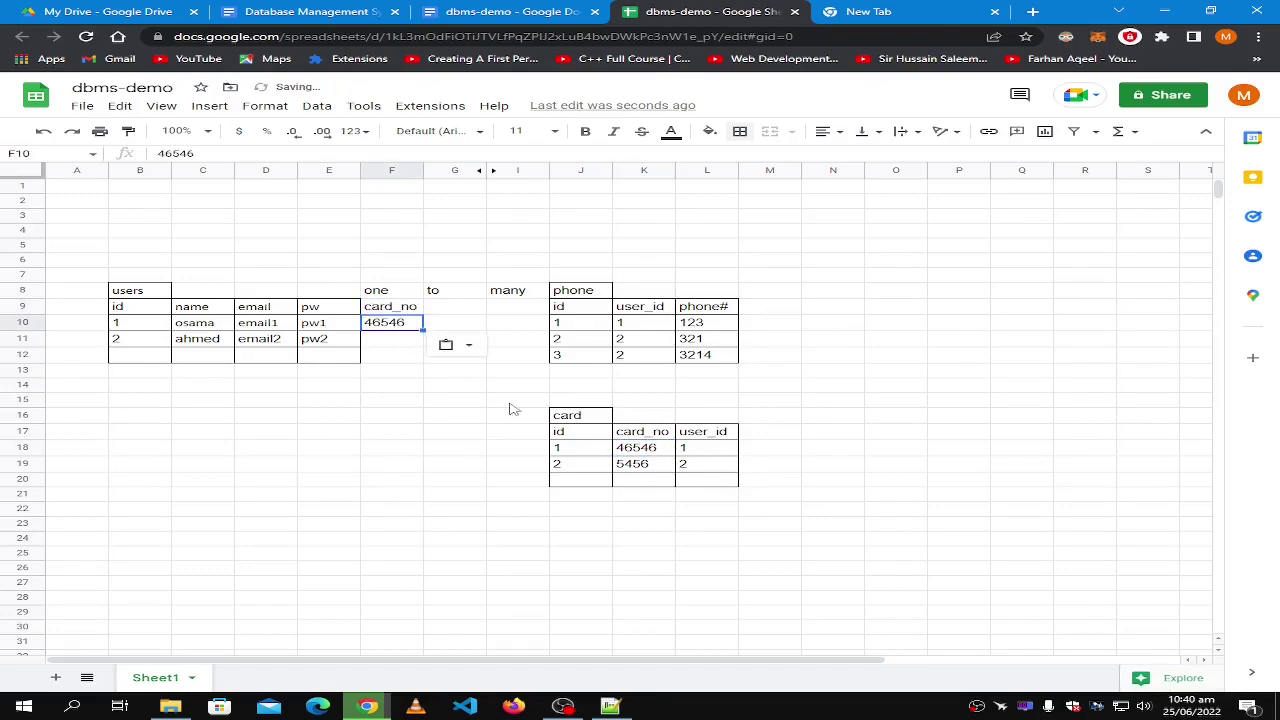
left_click(633, 460)
left_click(372, 344)
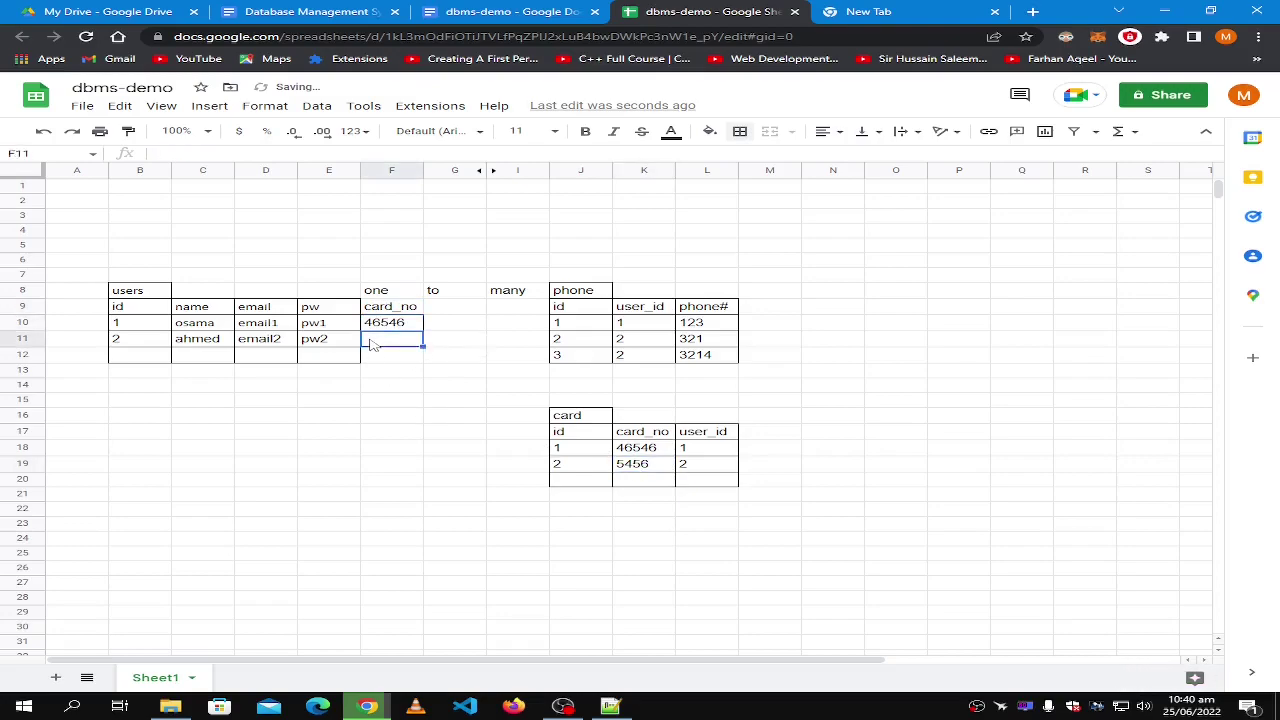
key("ctrl+v")
left_click(656, 463)
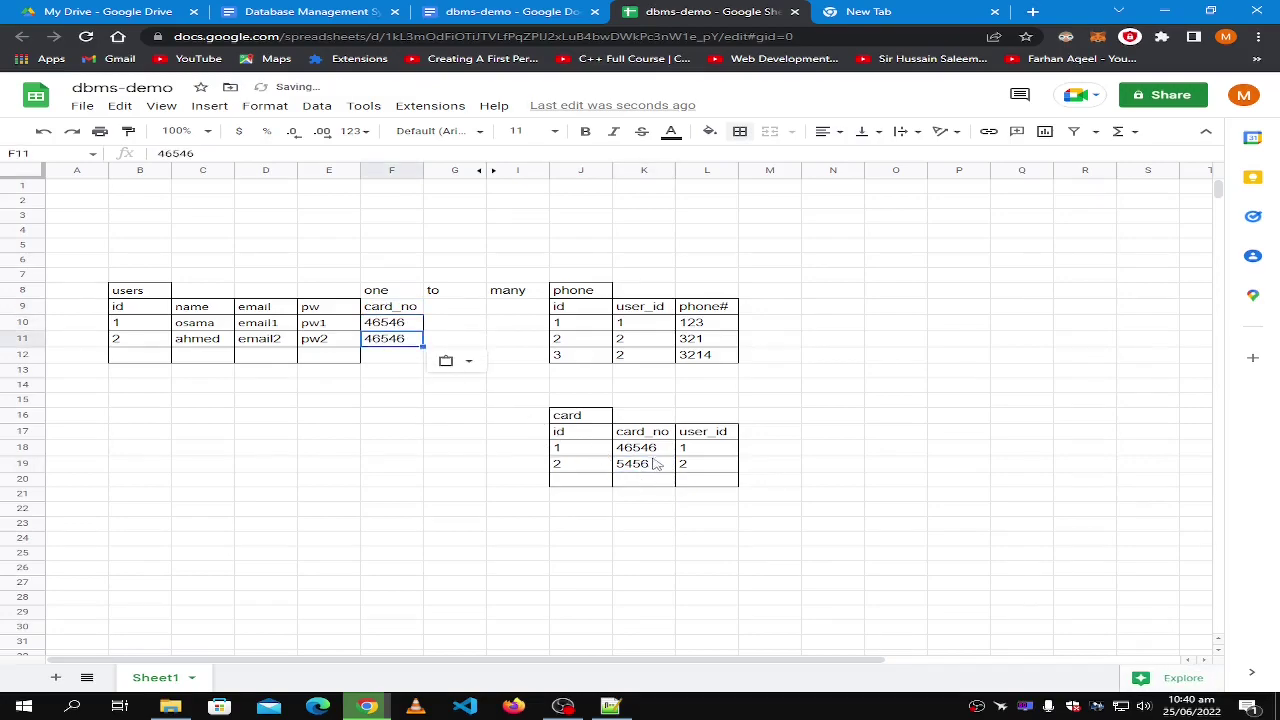
key("ctrl+c")
left_click(391, 343)
key("ctrl+v")
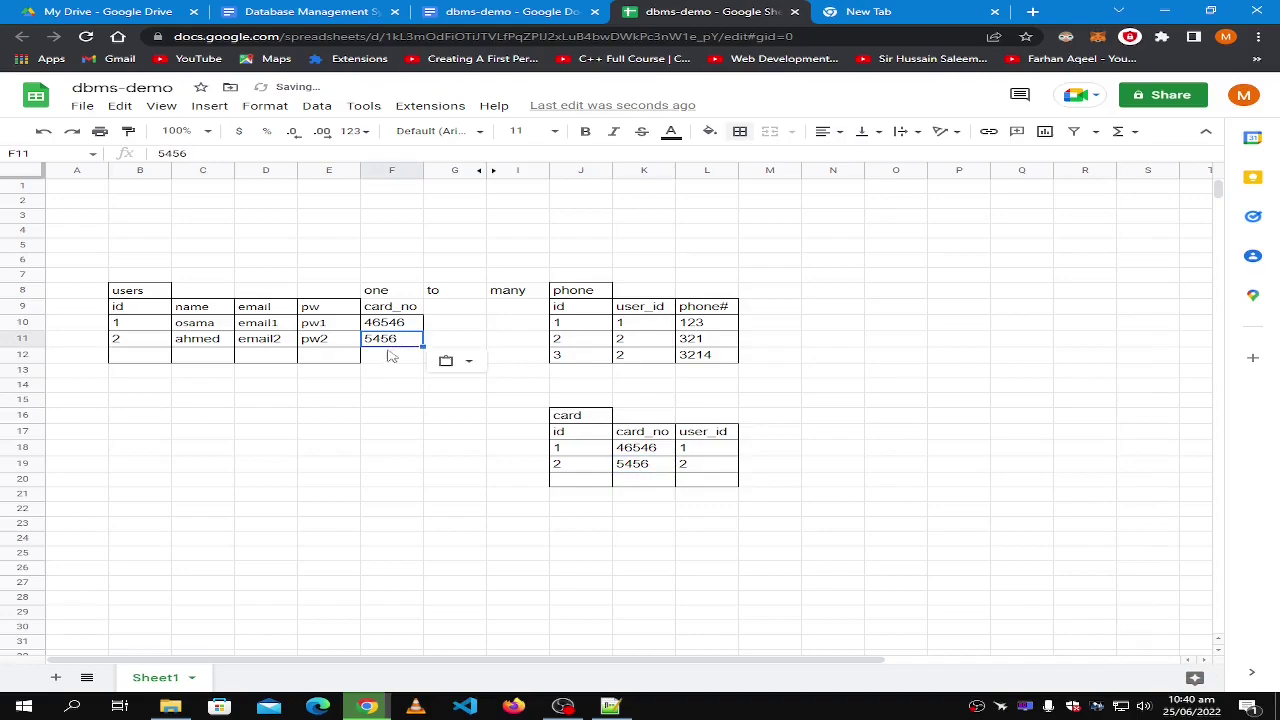
Apply all borders to the card_no column F9:F12.
left_click(387, 360)
left_click_drag(390, 313, 391, 358)
left_click(740, 131)
left_click(749, 162)
left_click(481, 432)
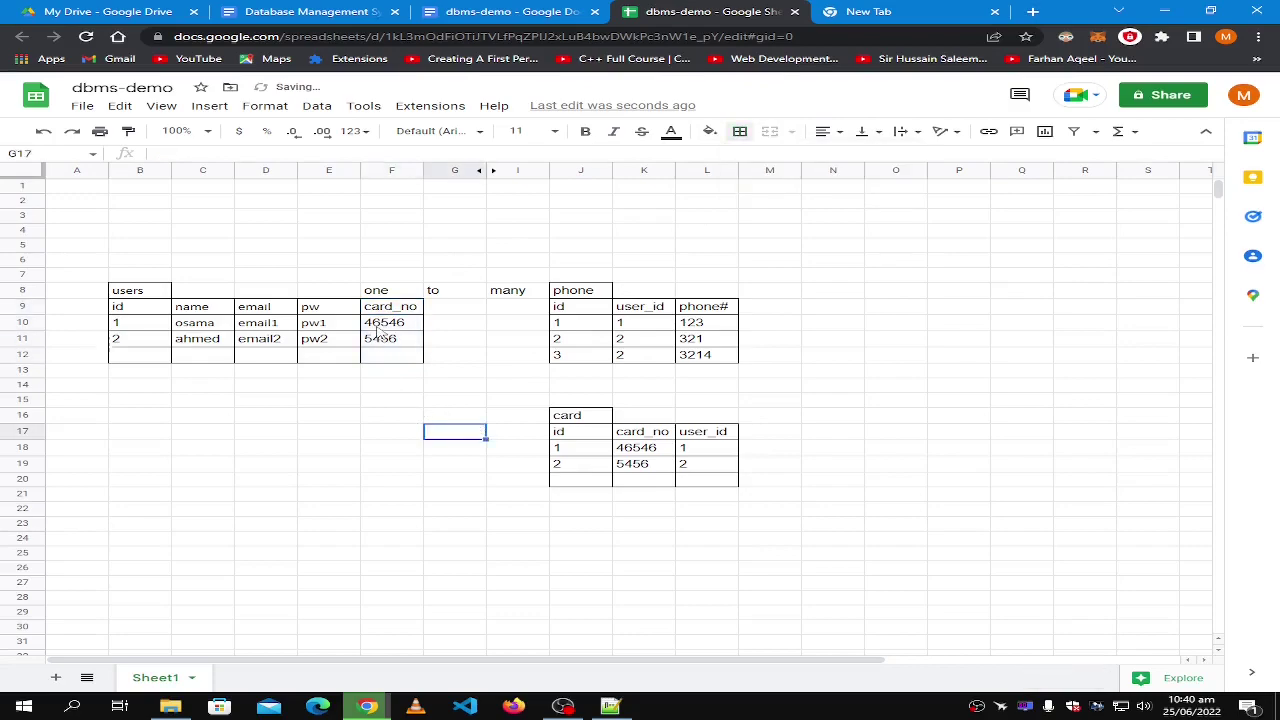
left_click(444, 326)
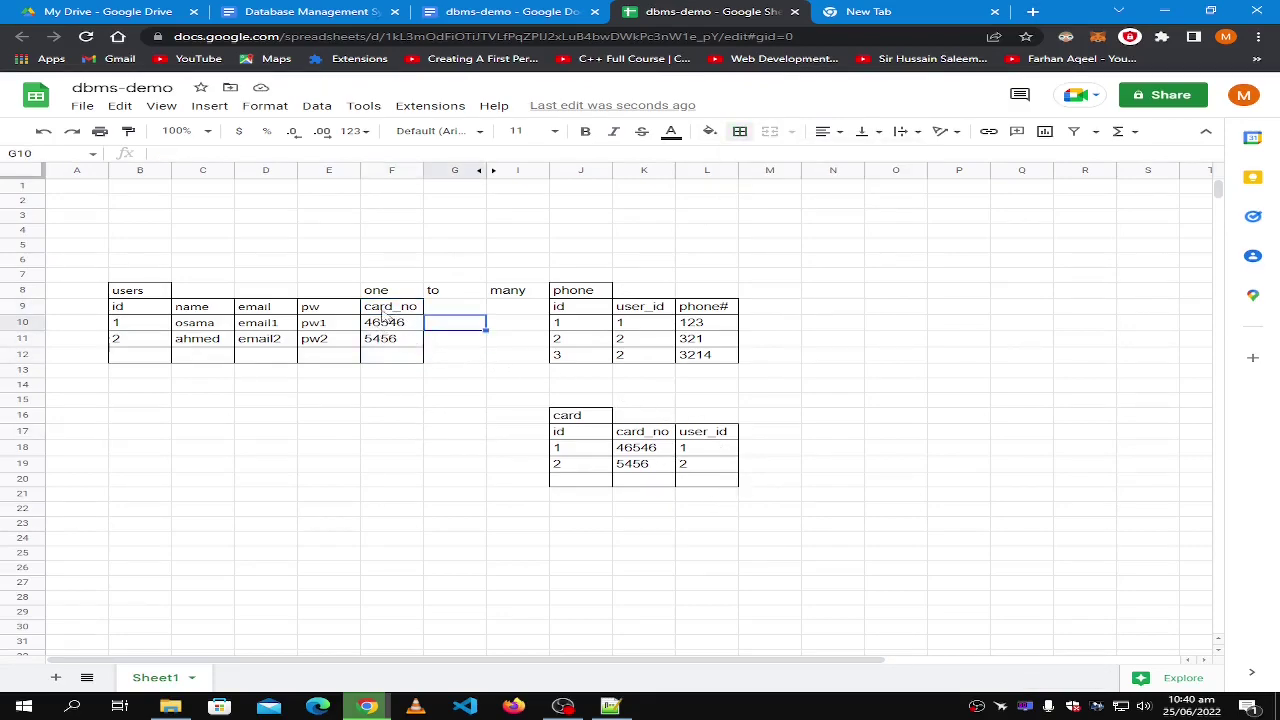
left_click(383, 322)
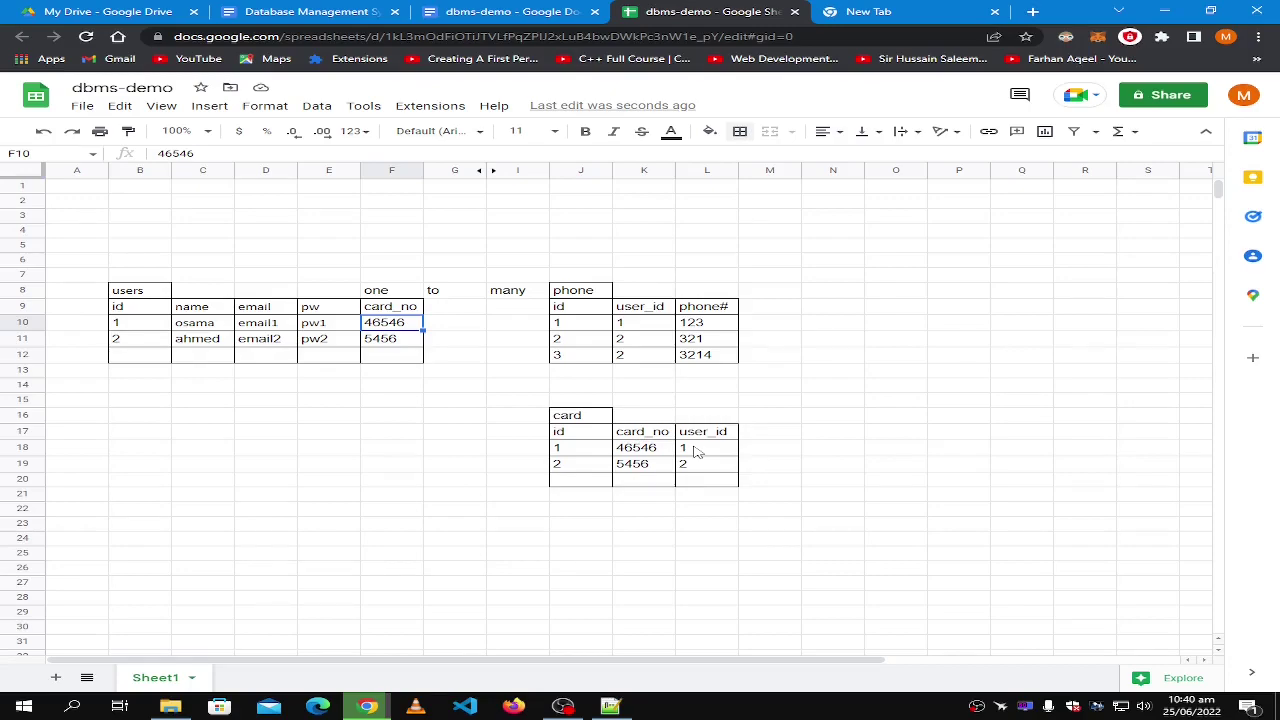
left_click(132, 278)
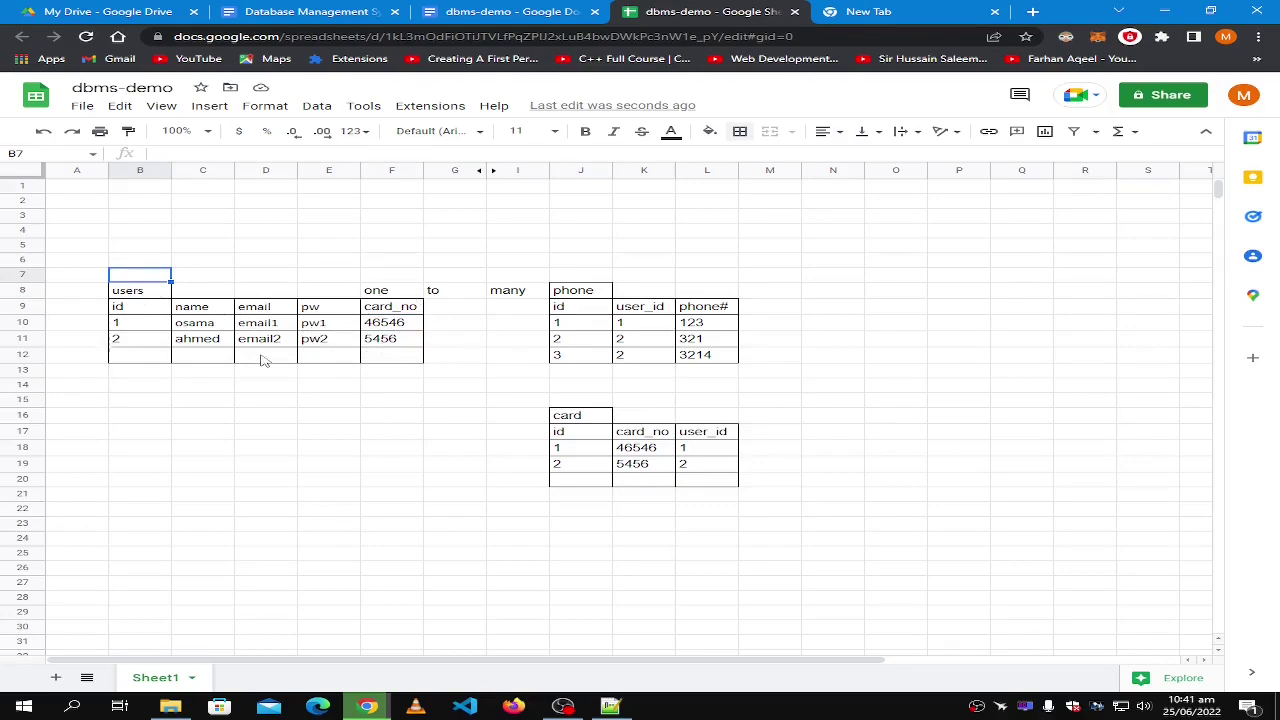
left_click(250, 310)
left_click(388, 311)
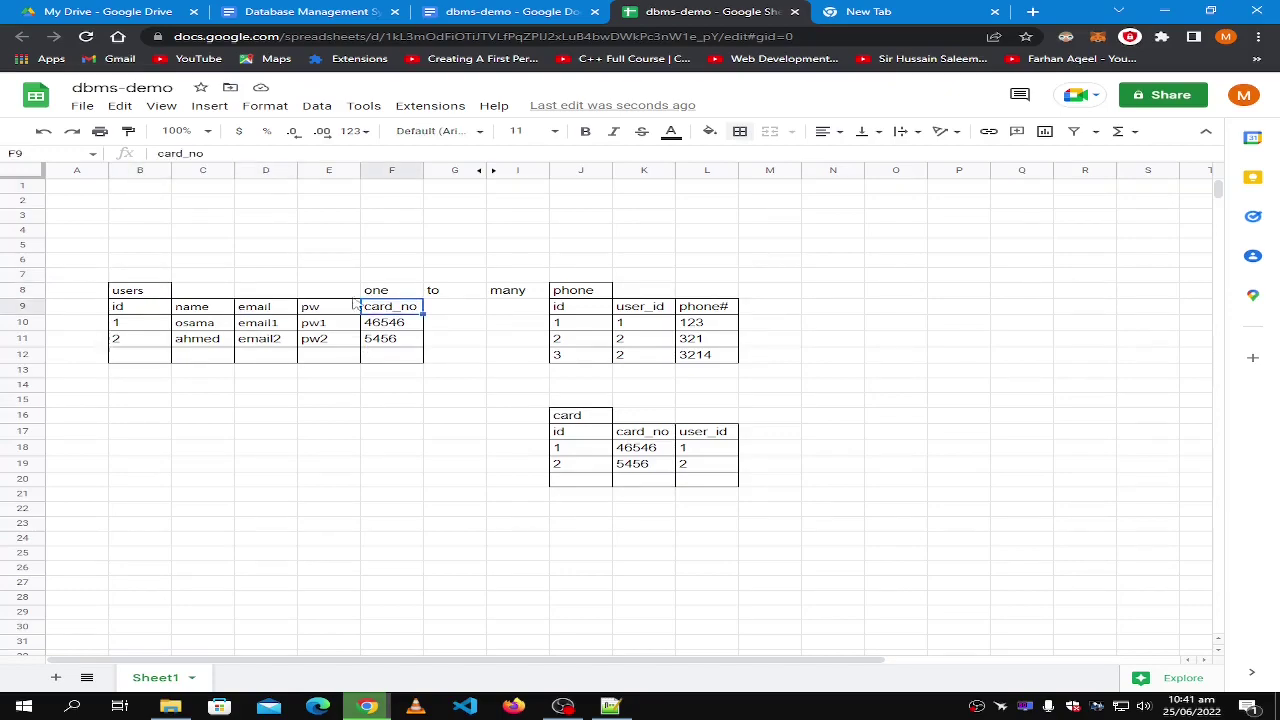
left_click(145, 296)
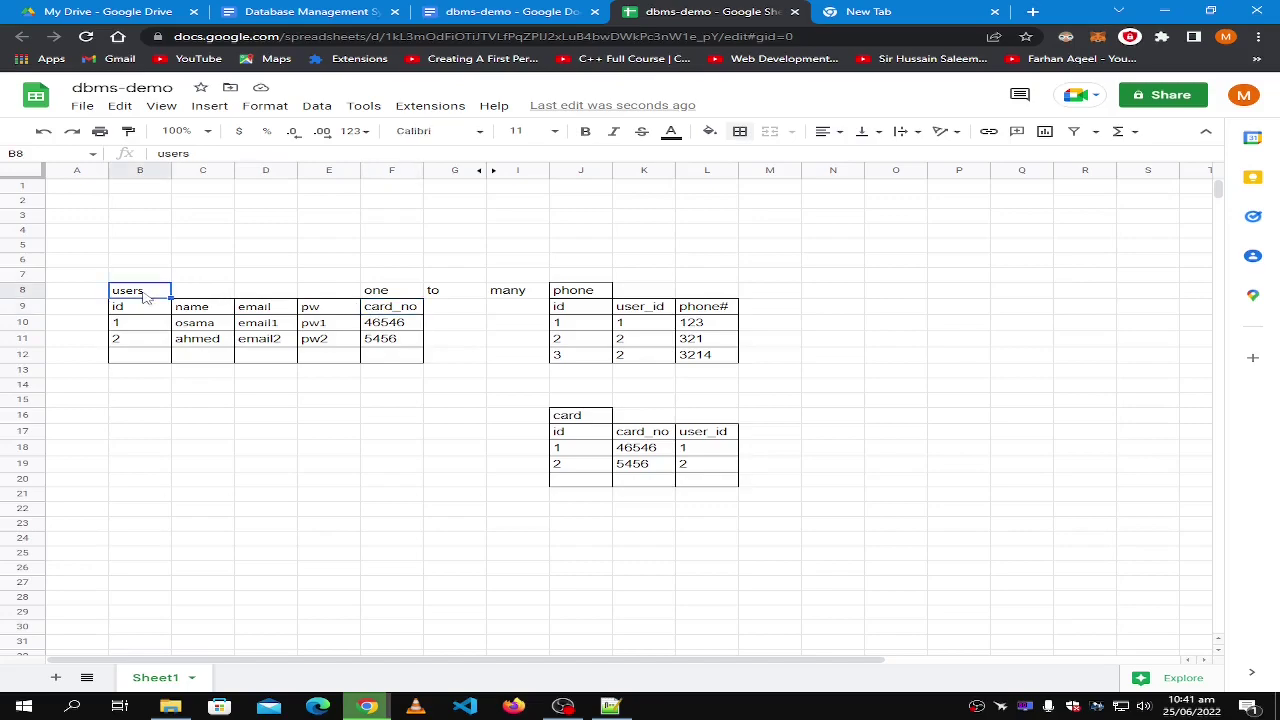
left_click(401, 311)
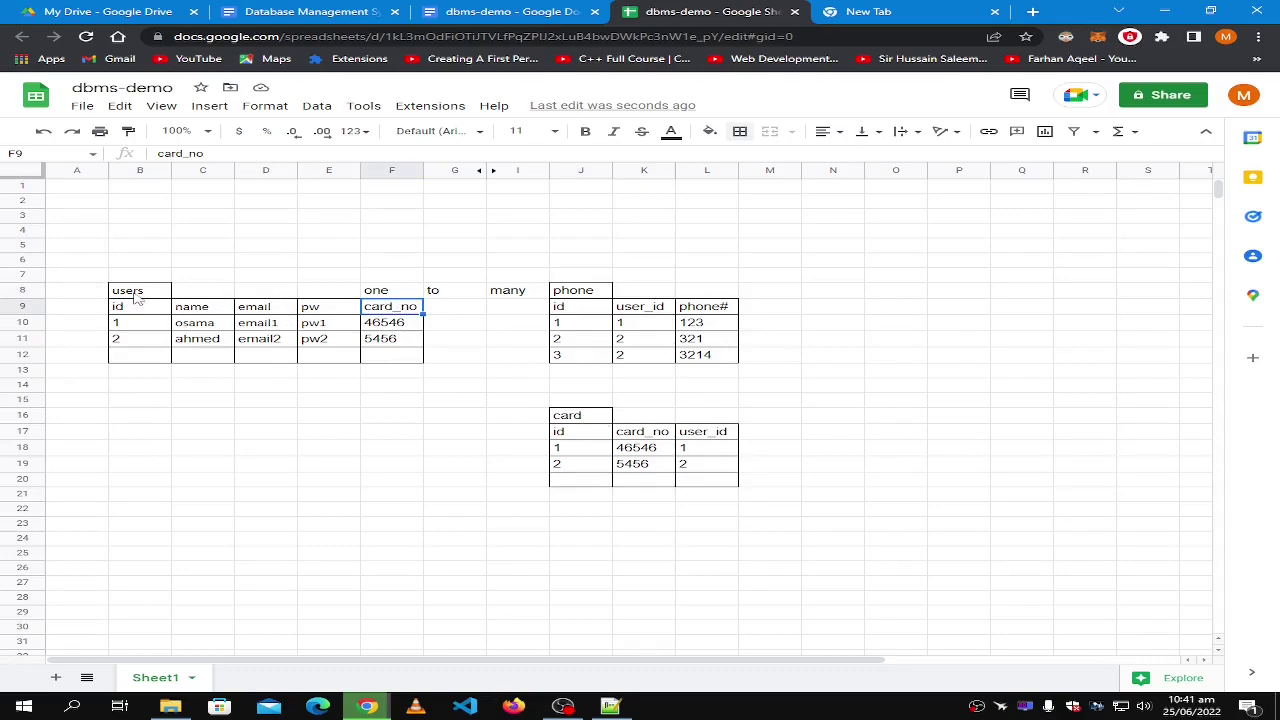
left_click(254, 310)
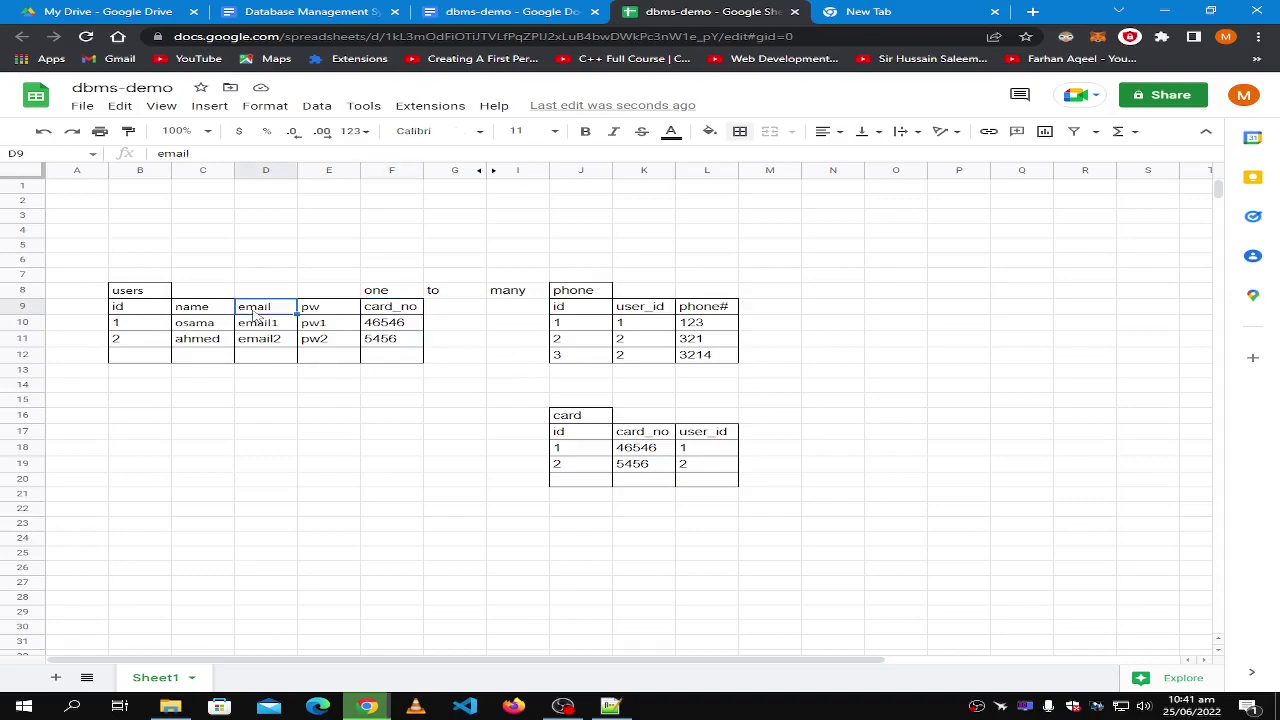
left_click(126, 294)
left_click(190, 306)
left_click(130, 294)
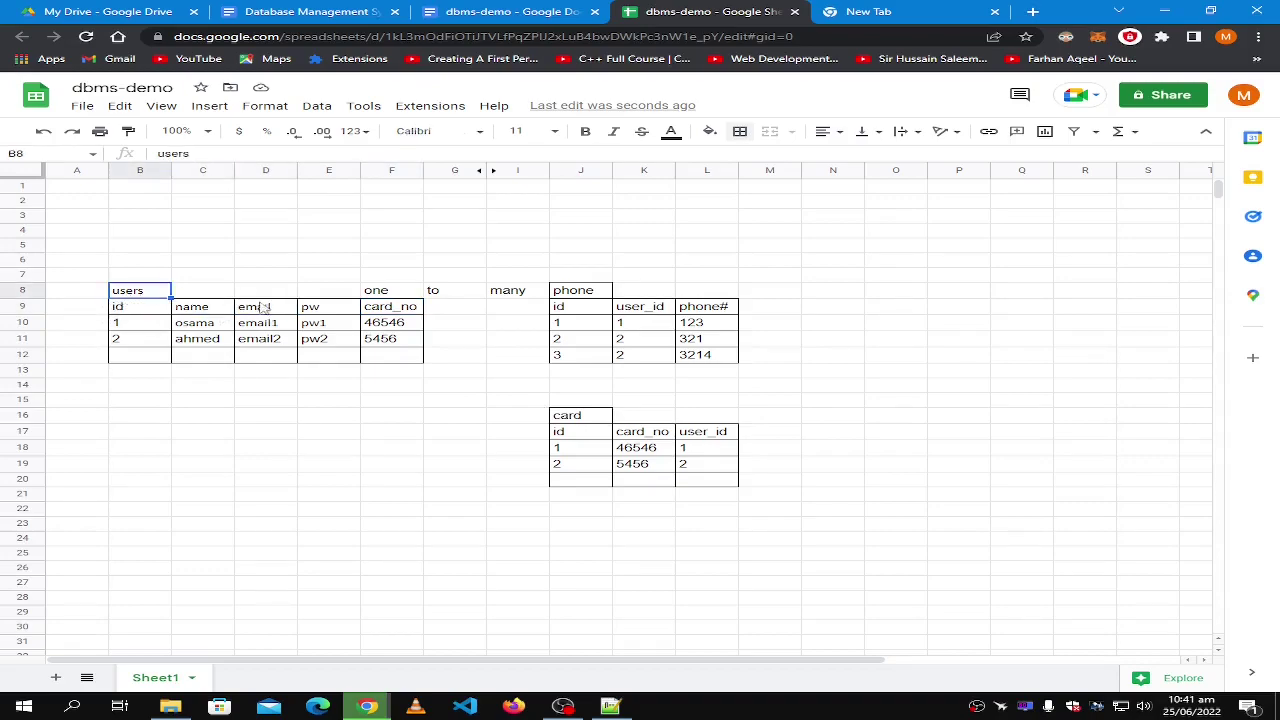
left_click(316, 308)
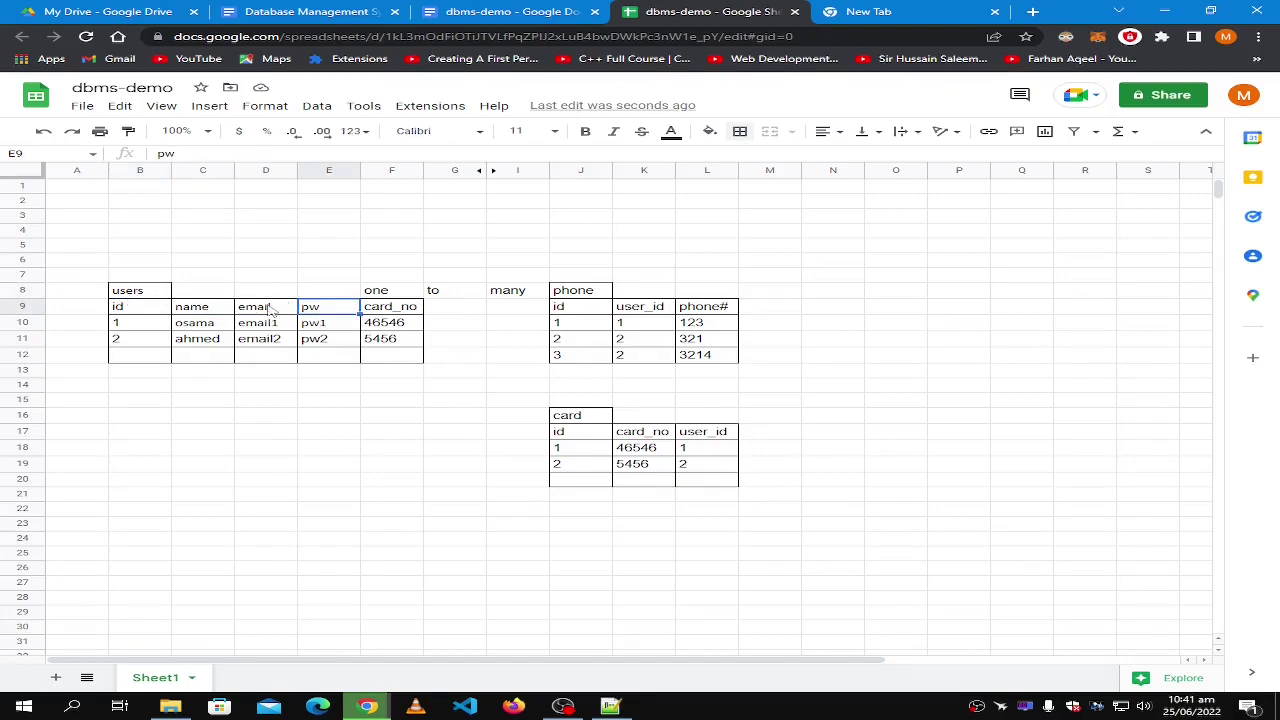
left_click(127, 294)
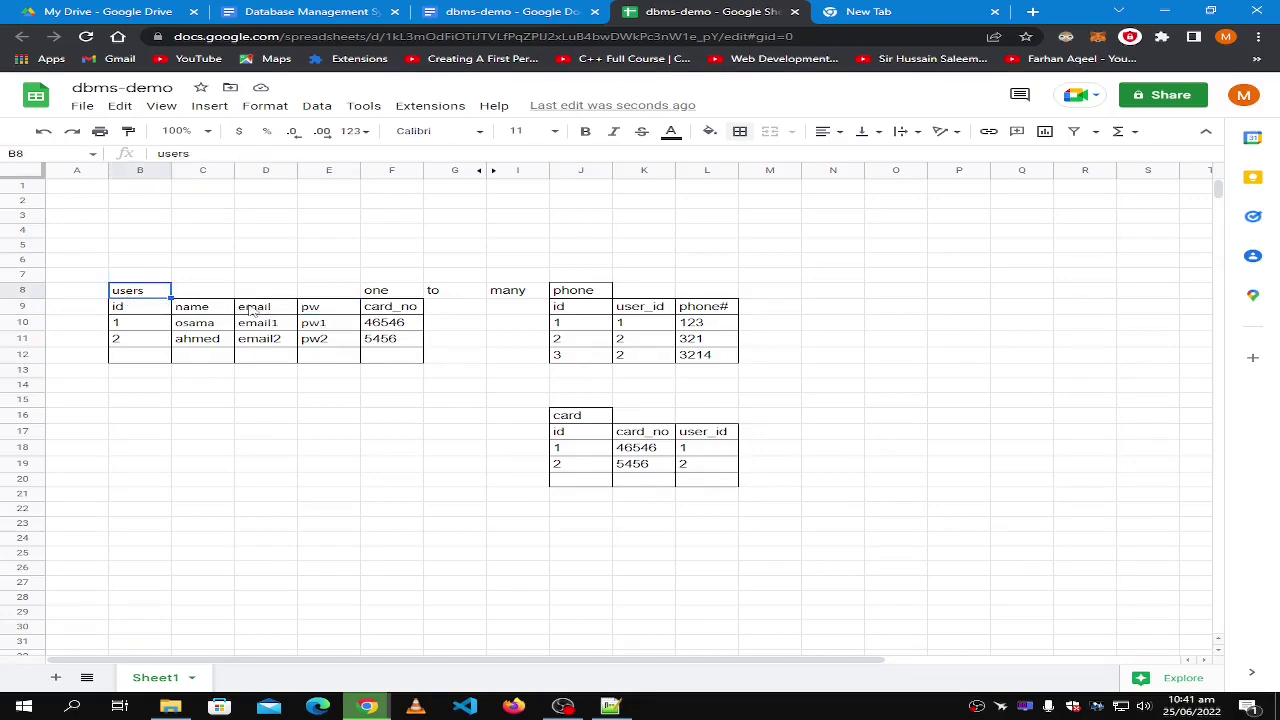
left_click(395, 311)
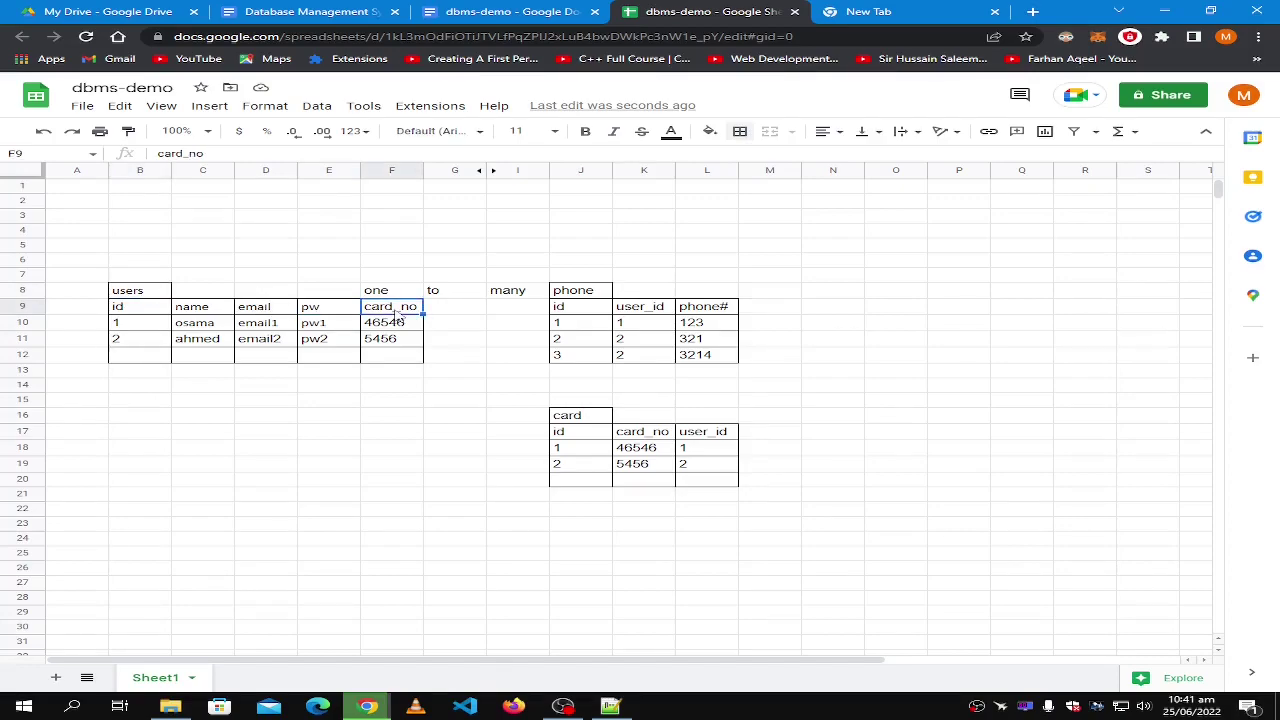
left_click(125, 290)
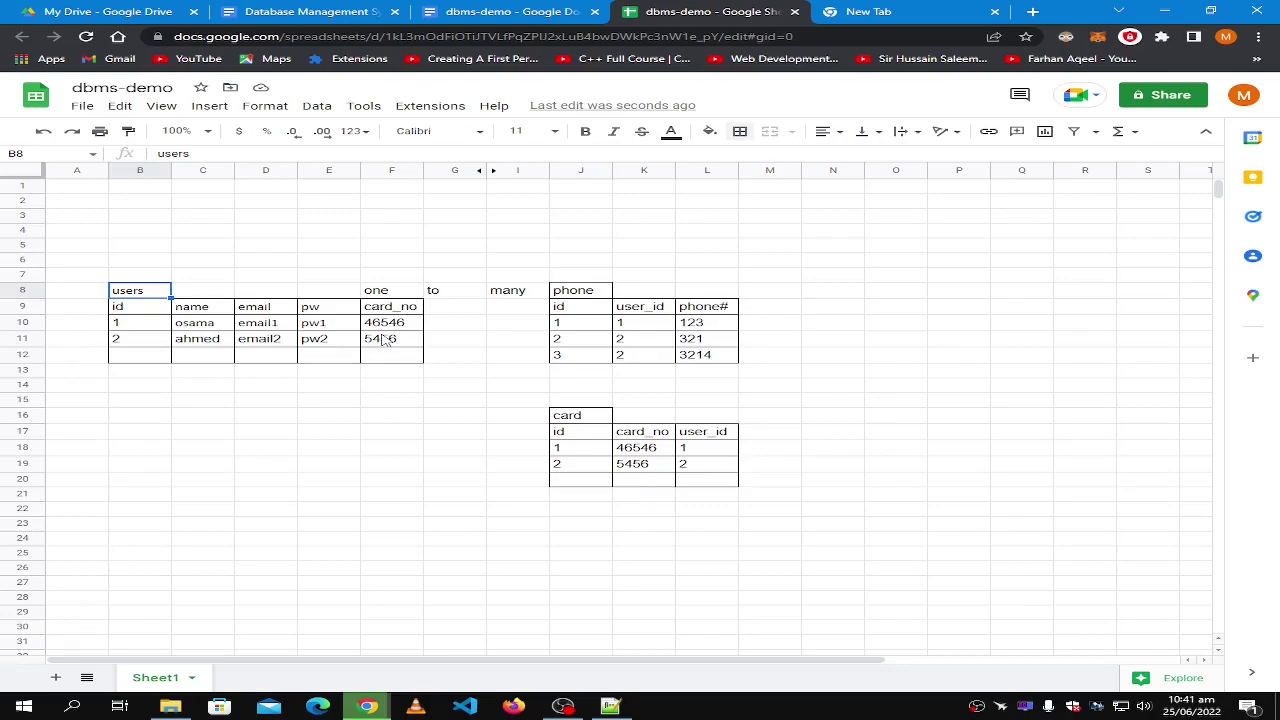
left_click(590, 294)
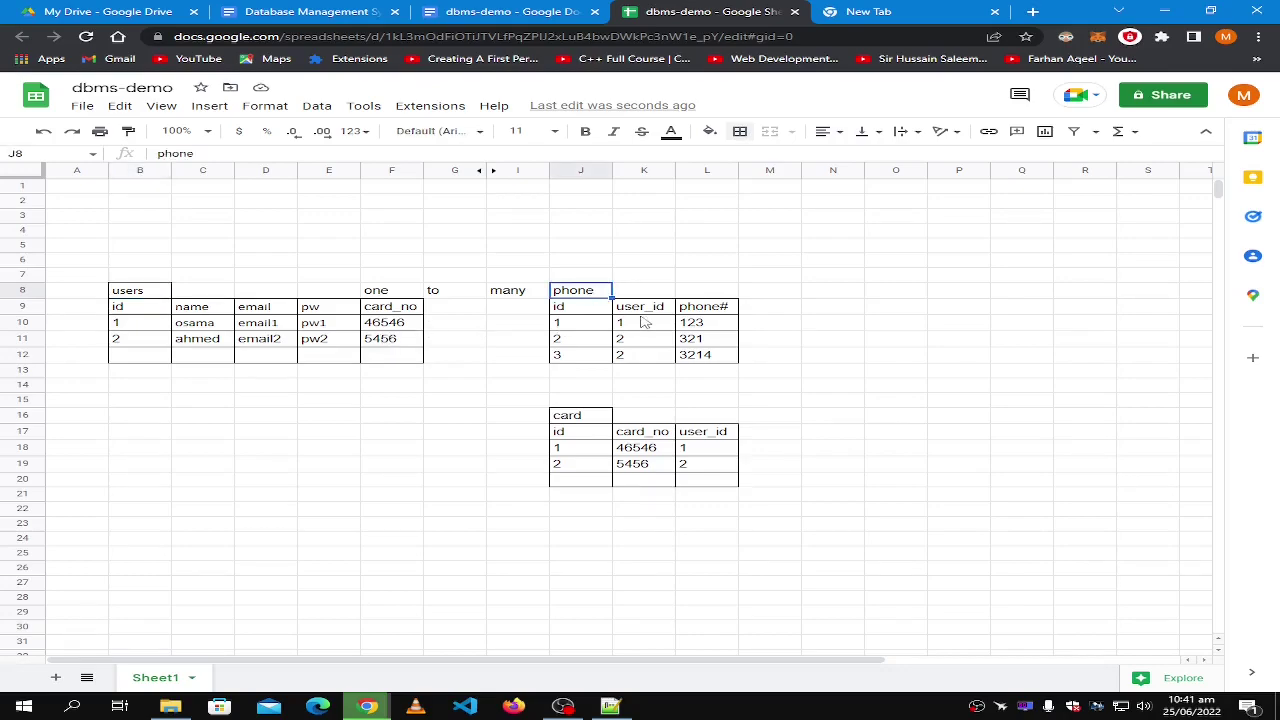
left_click(706, 358)
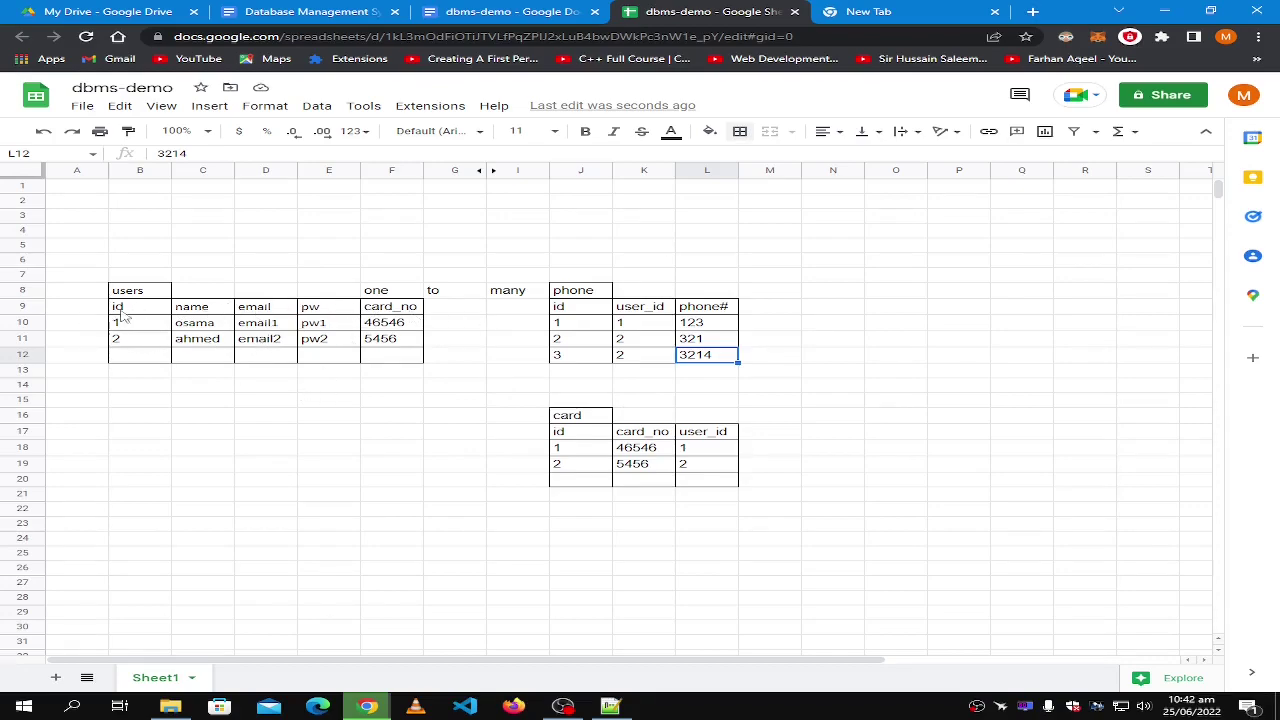
left_click(323, 311)
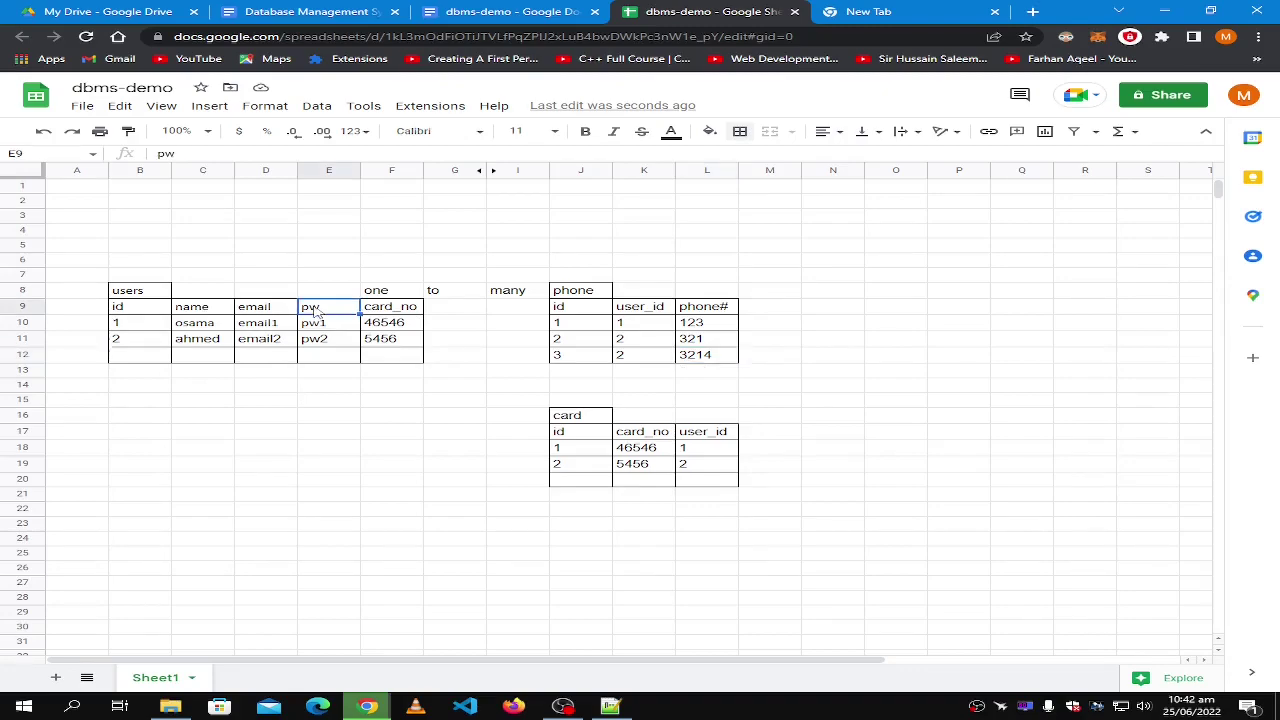
left_click(150, 357, "shift")
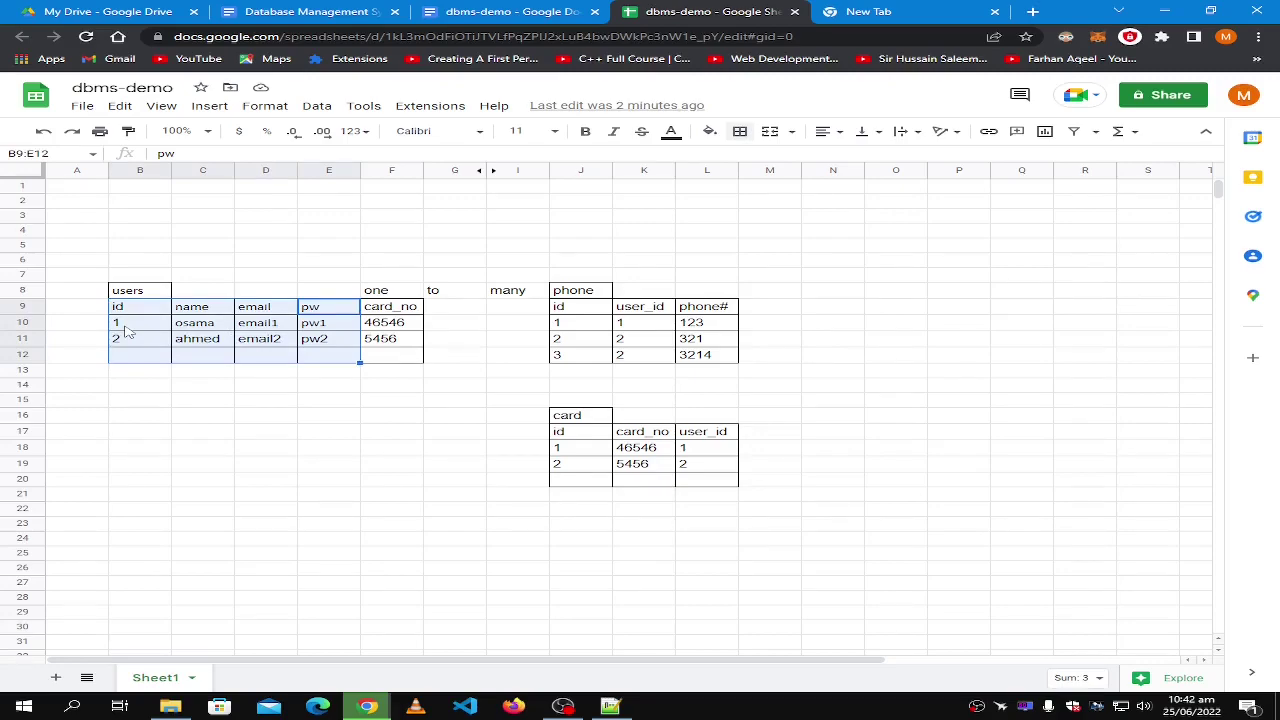
left_click(127, 331)
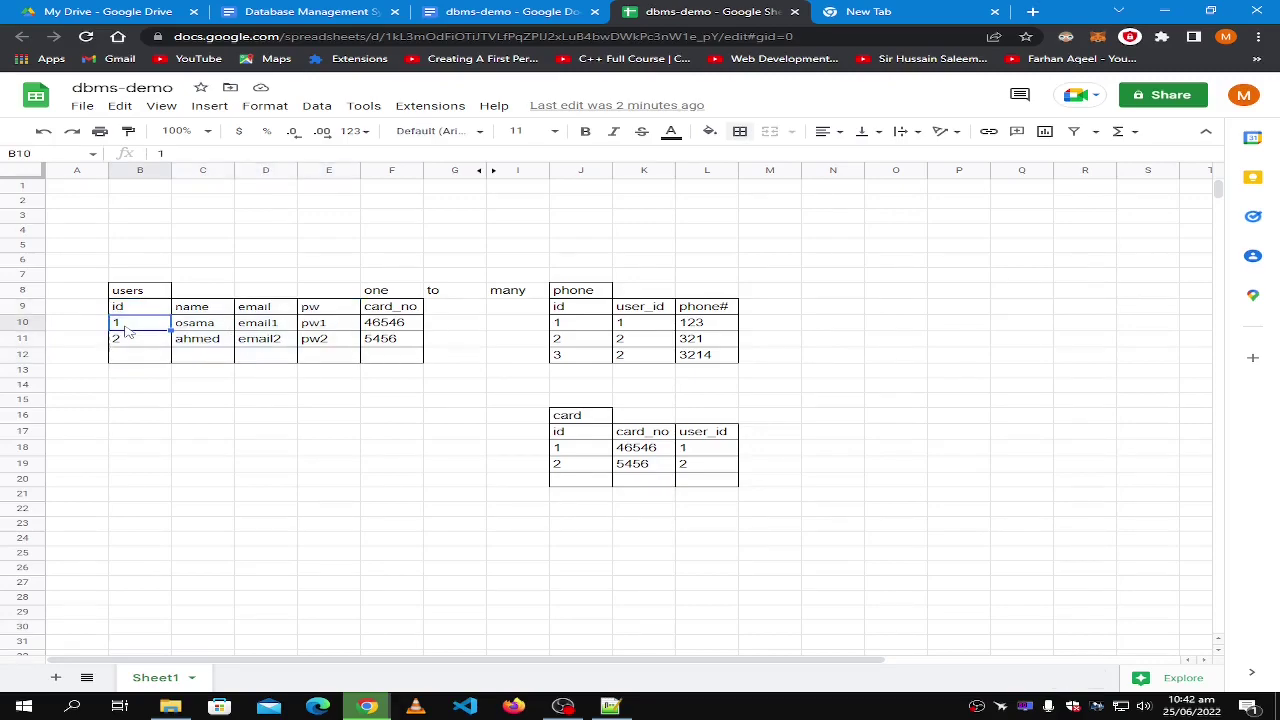
left_click(337, 333, "shift")
left_click(334, 344)
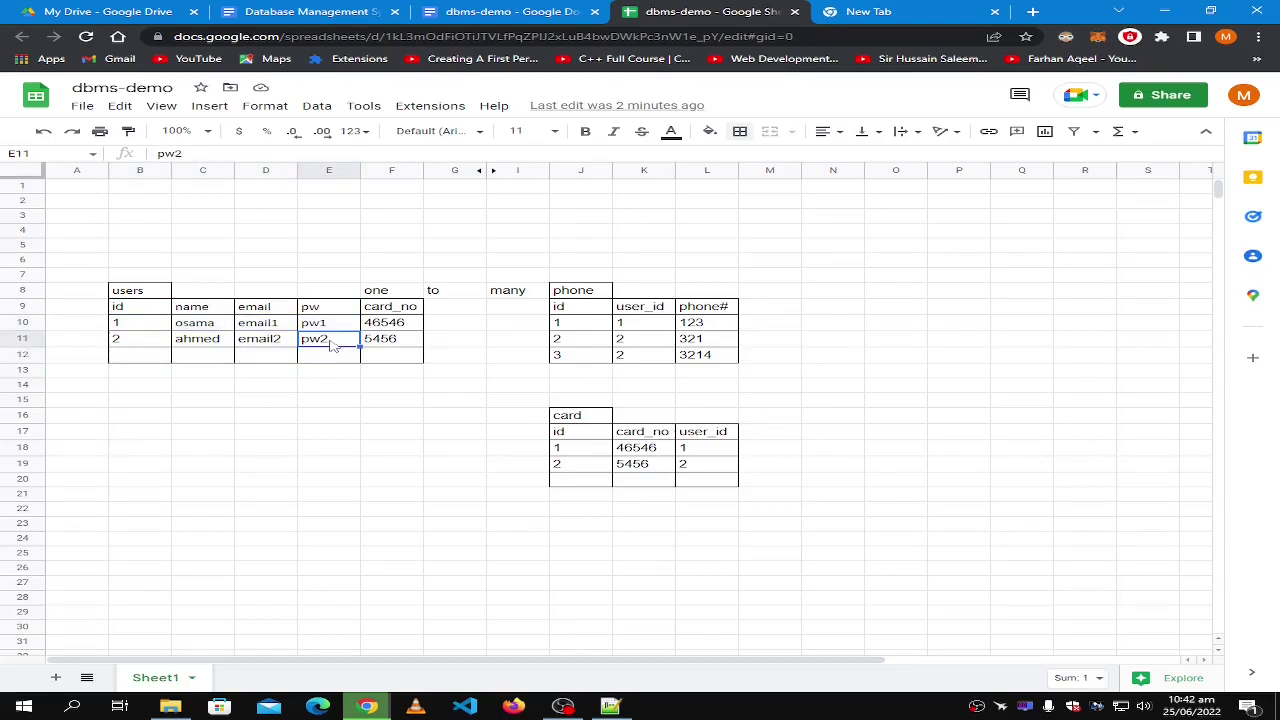
left_click(152, 345, "shift")
left_click(510, 598)
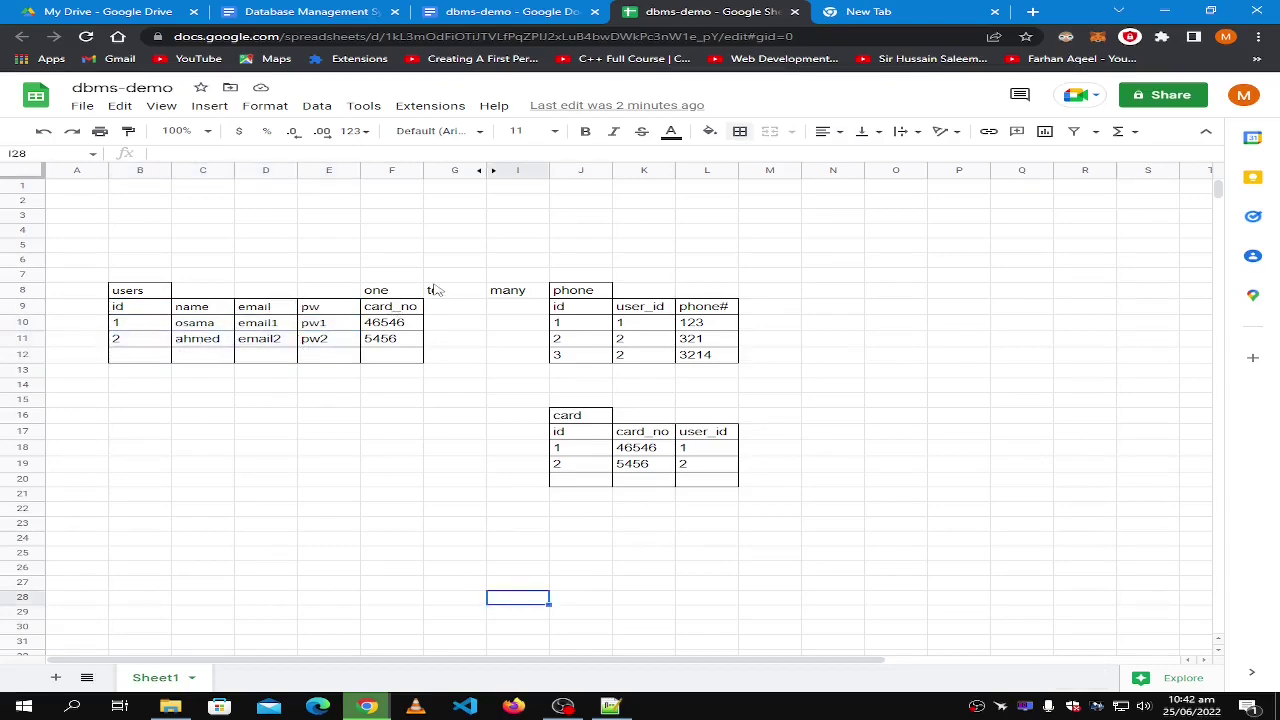
left_click(396, 325)
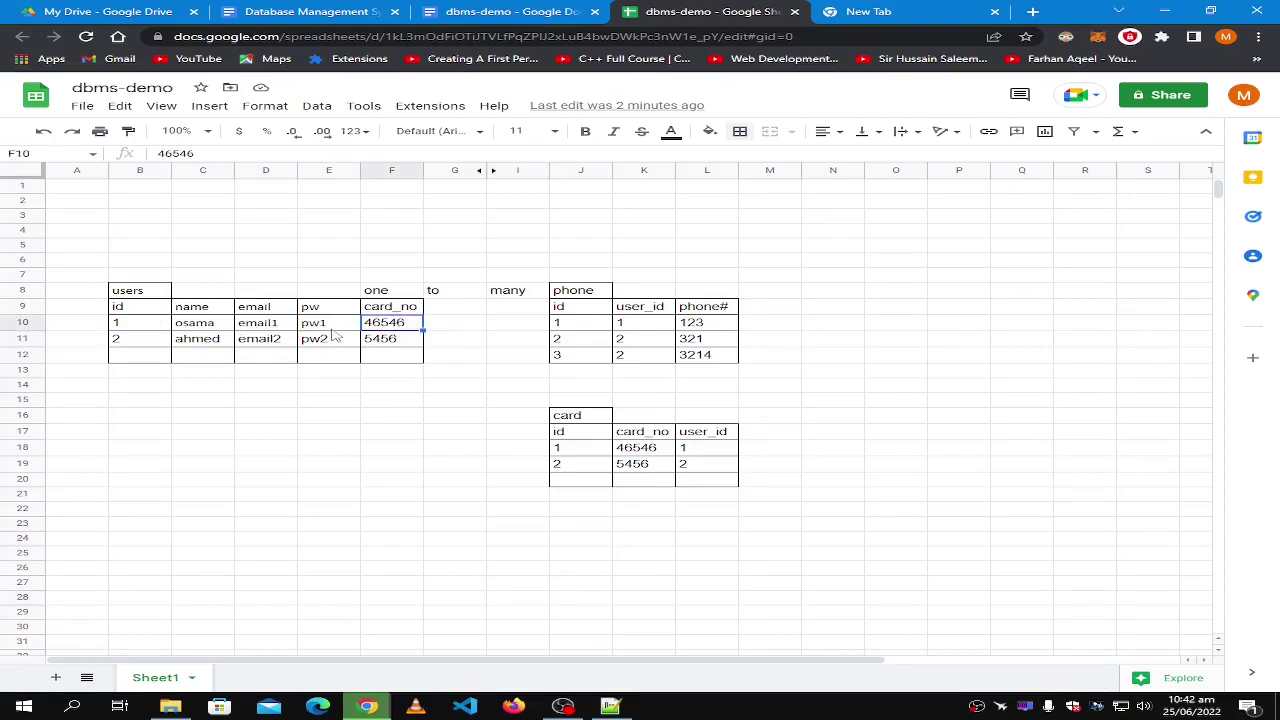
left_click(148, 326, "shift")
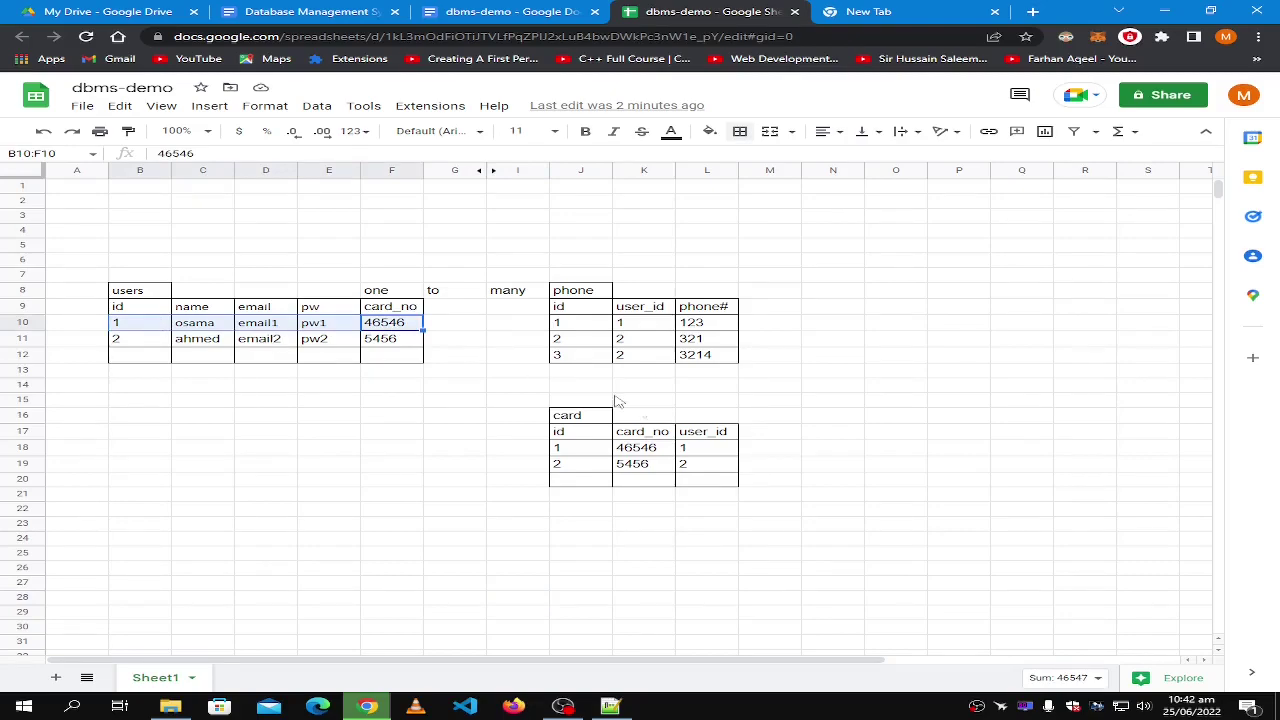
left_click(706, 386)
left_click(578, 418, "shift")
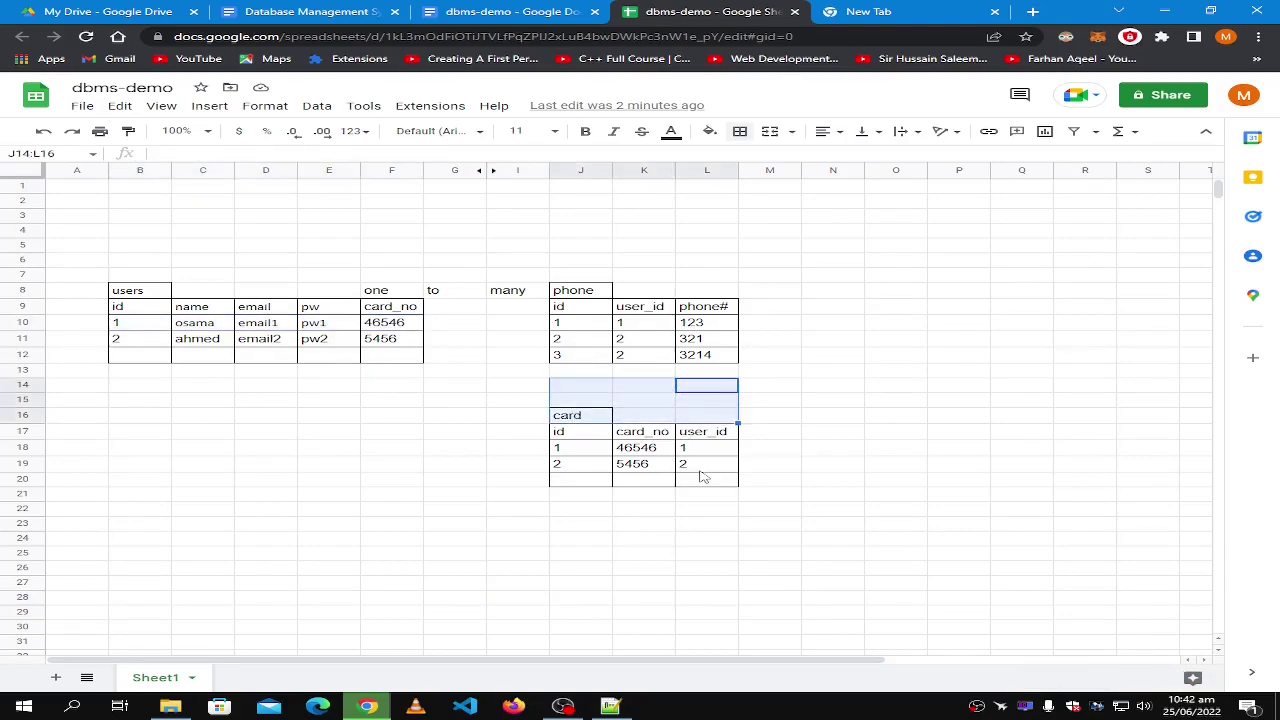
left_click(701, 468, "shift")
left_click(582, 416)
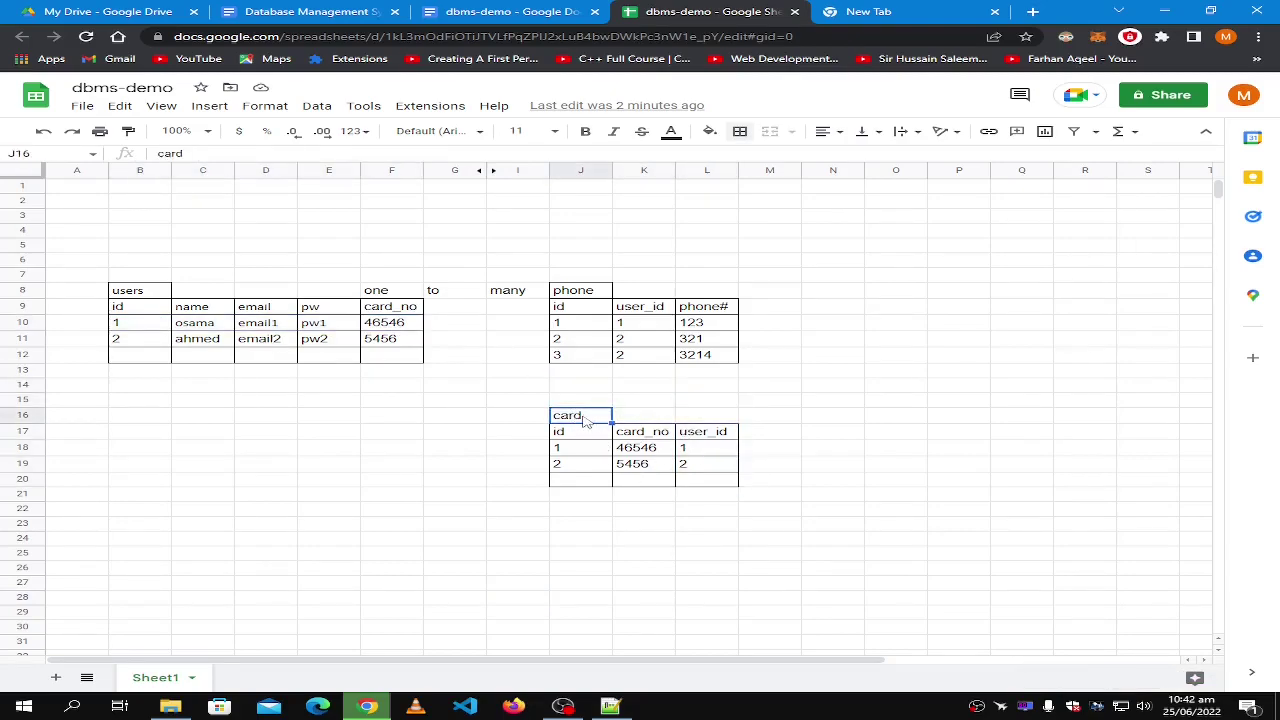
left_click(706, 486, "shift")
left_click(820, 510)
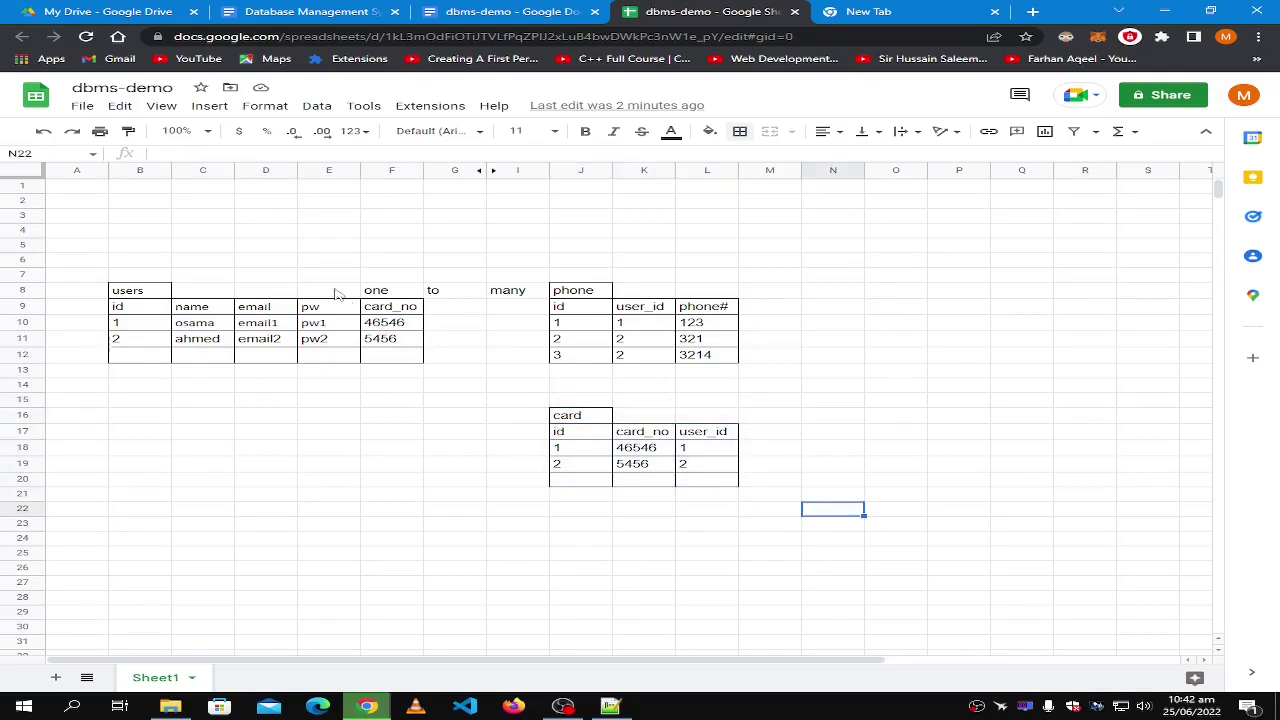
left_click(395, 310)
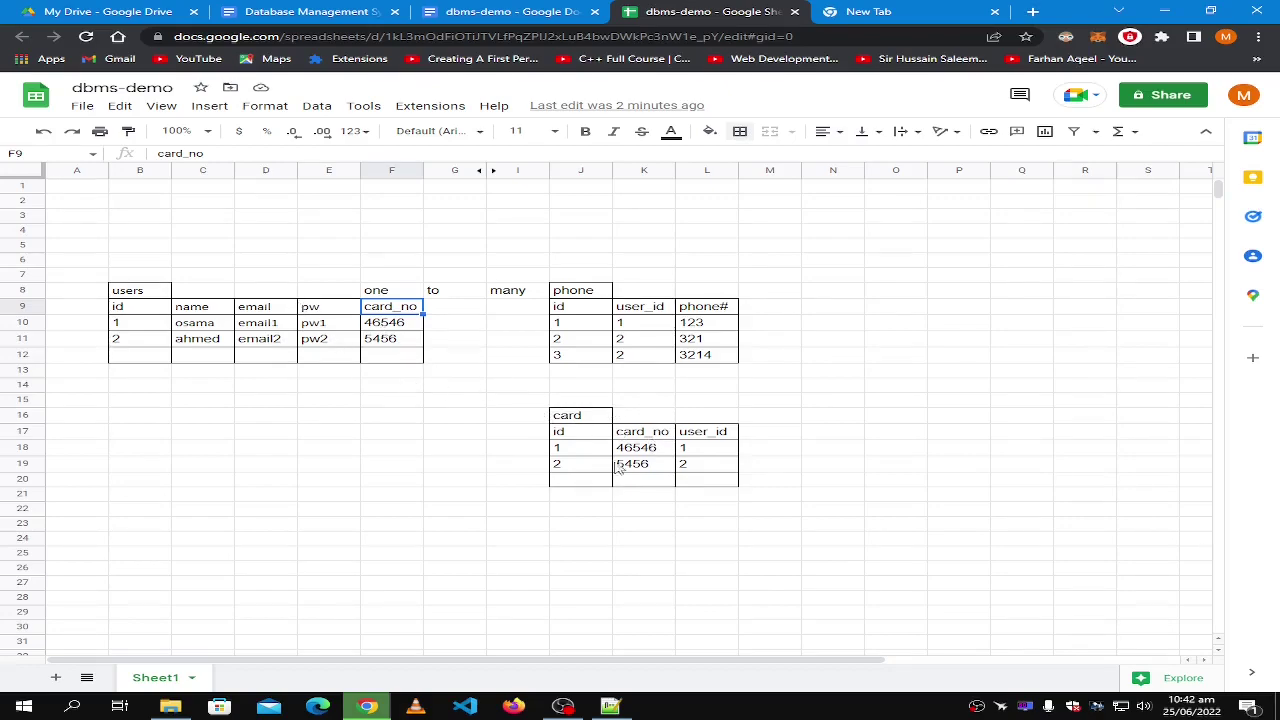
left_click(773, 437)
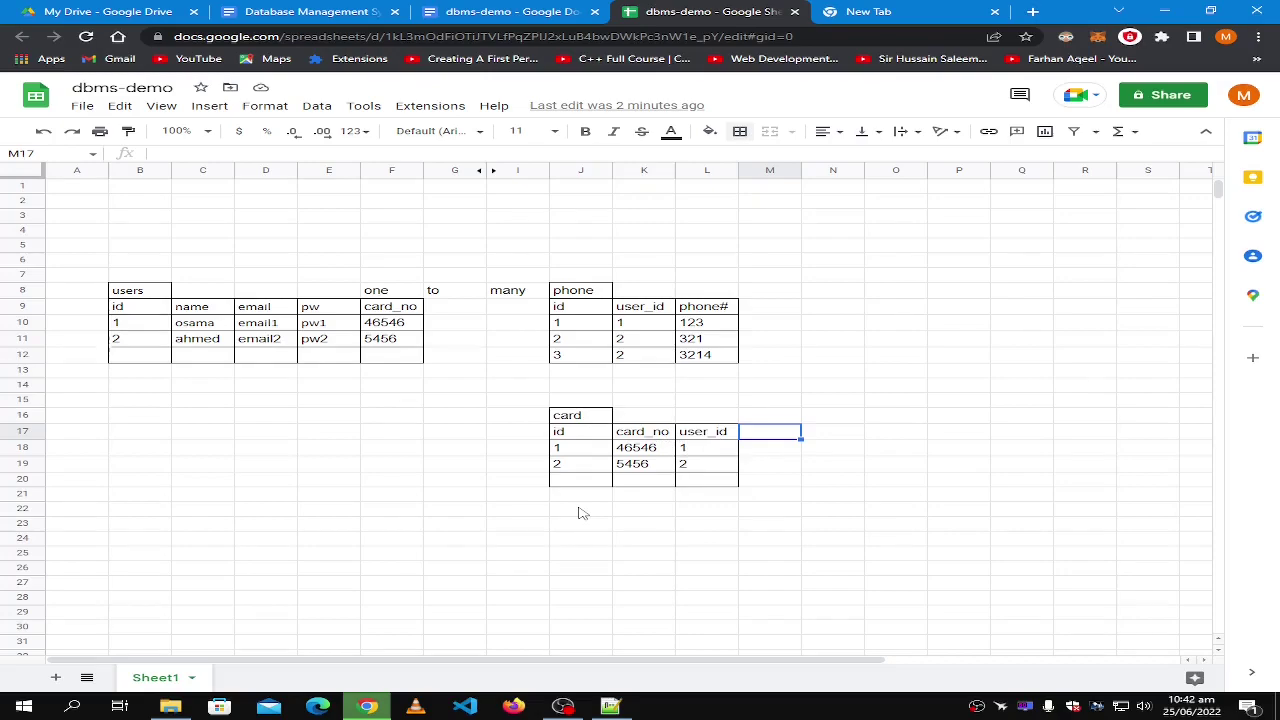
left_click(720, 484)
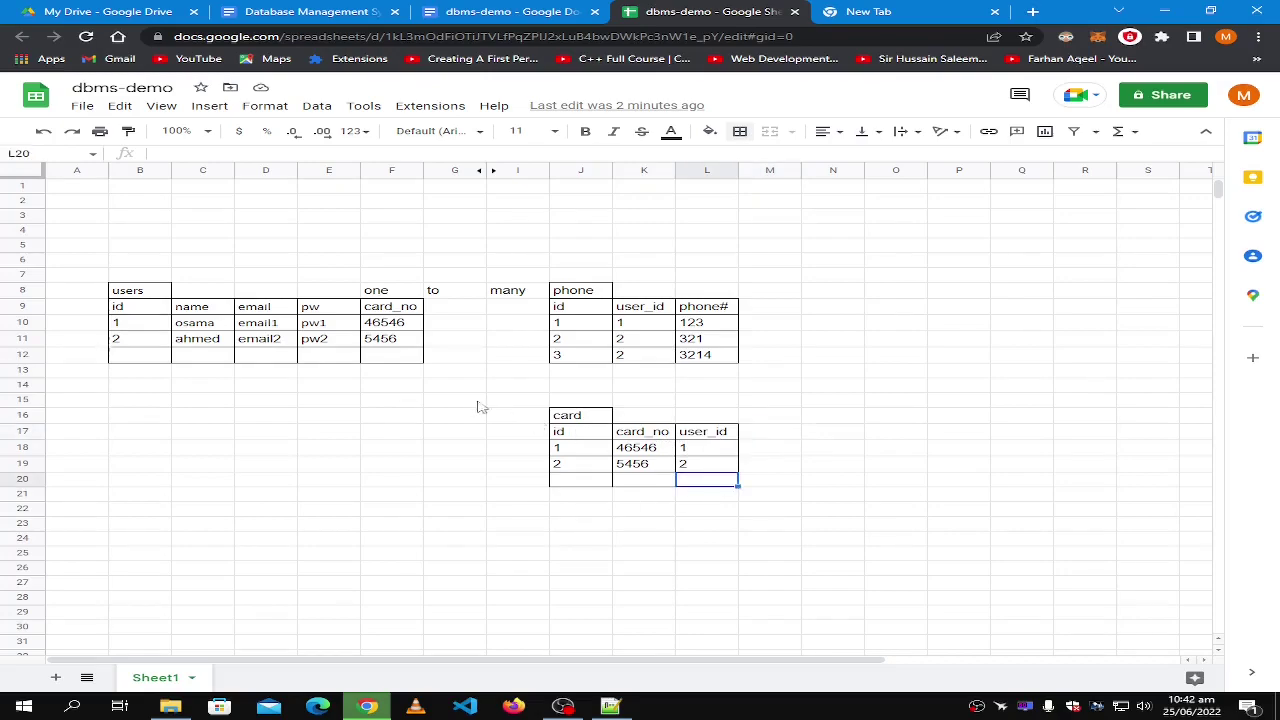
left_click(581, 417, "shift")
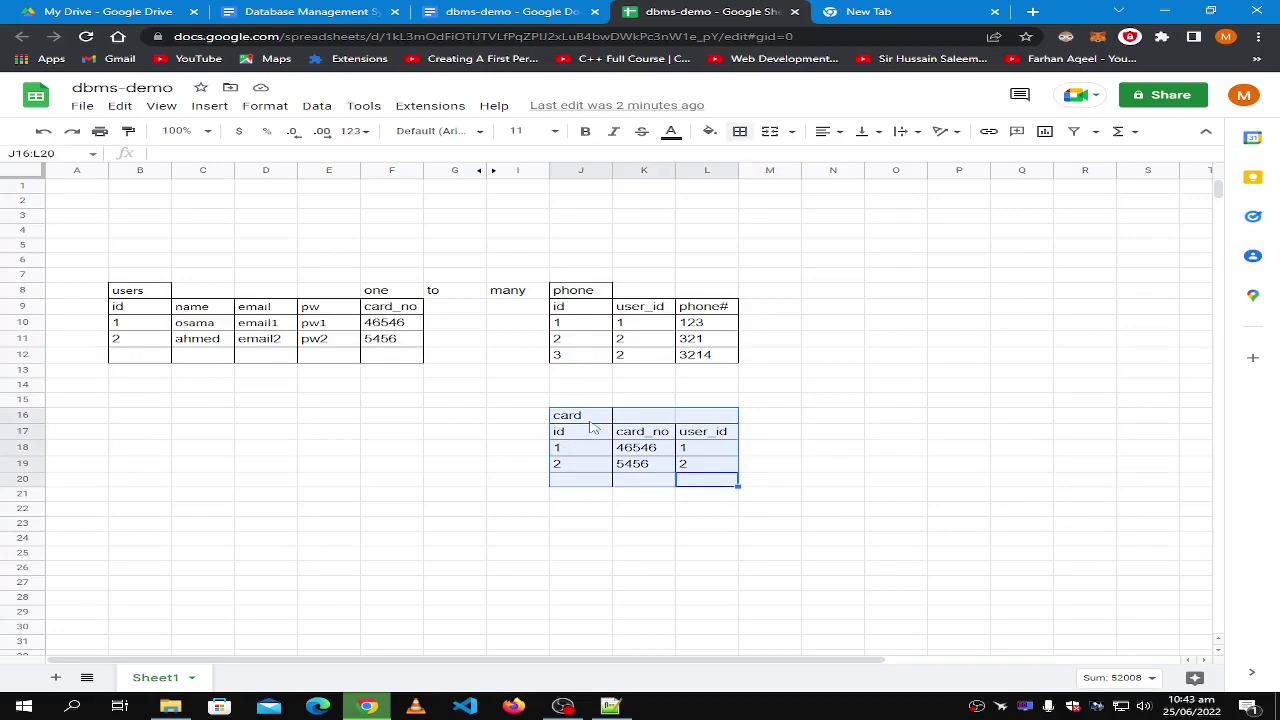
left_click(514, 374)
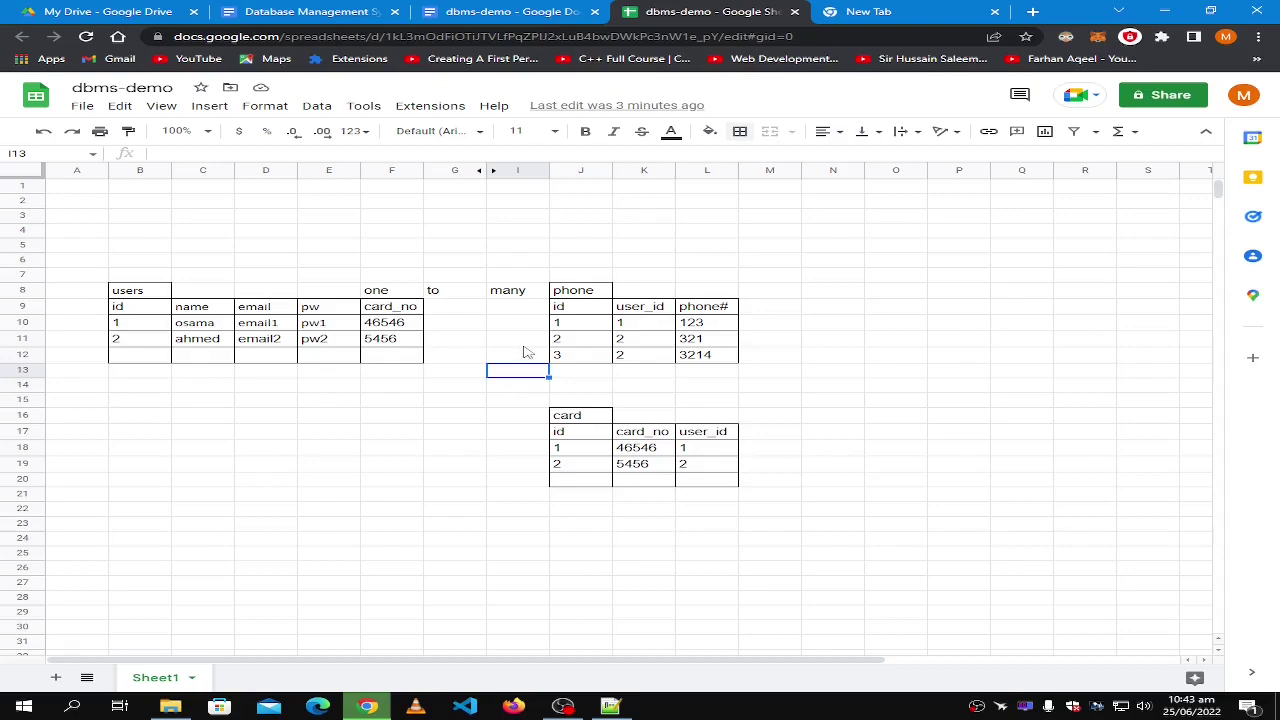
Clear the card_no heading and card numbers from F9:F11 in the users table.
left_click(396, 309)
key("Down")
key("Down")
key("Delete")
key("Up")
key("Delete")
key("Up")
key("Delete")
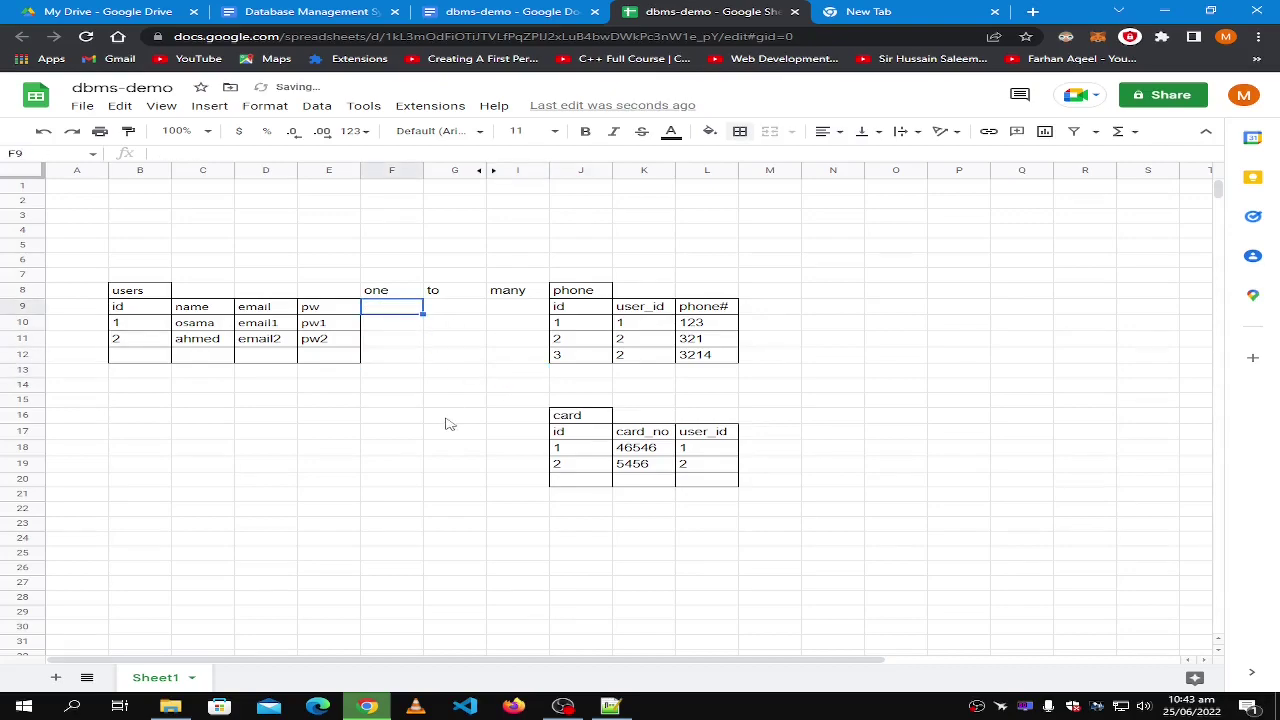
left_click(448, 420)
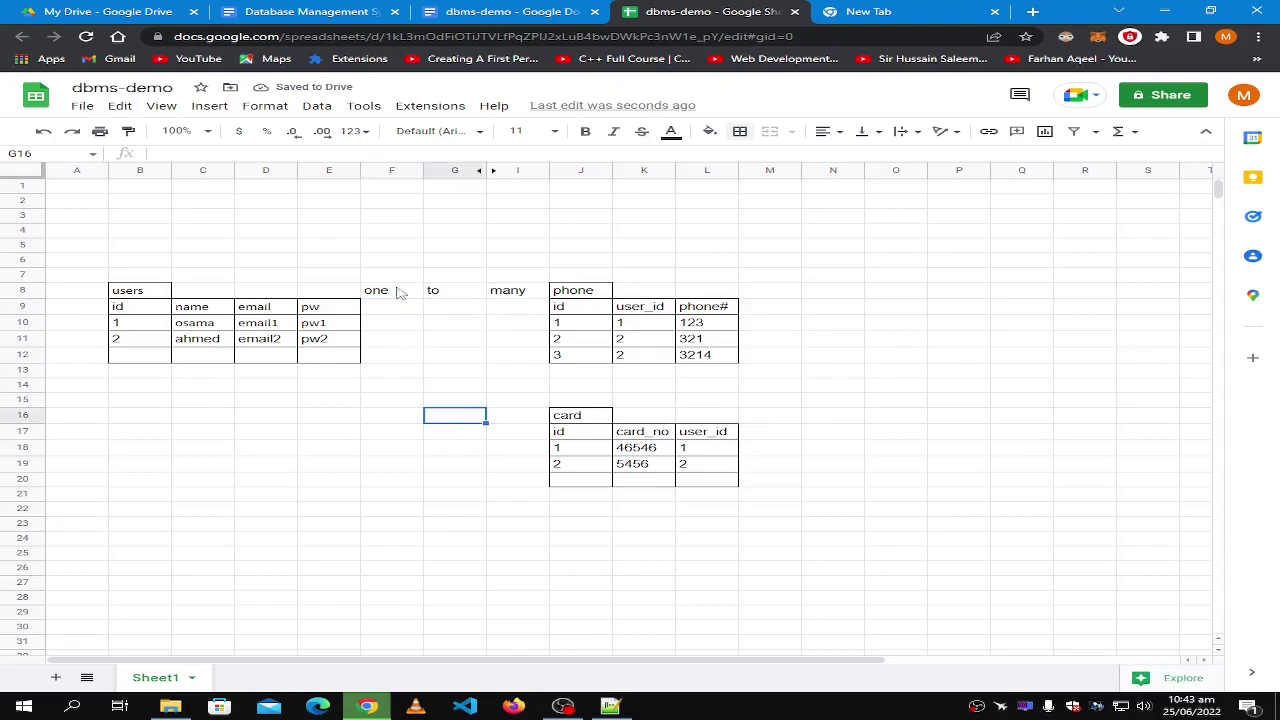
Move the one to many label and phone table block three columns right to I8.
left_click(385, 292)
left_click(718, 355, "shift")
key("ctrl+c")
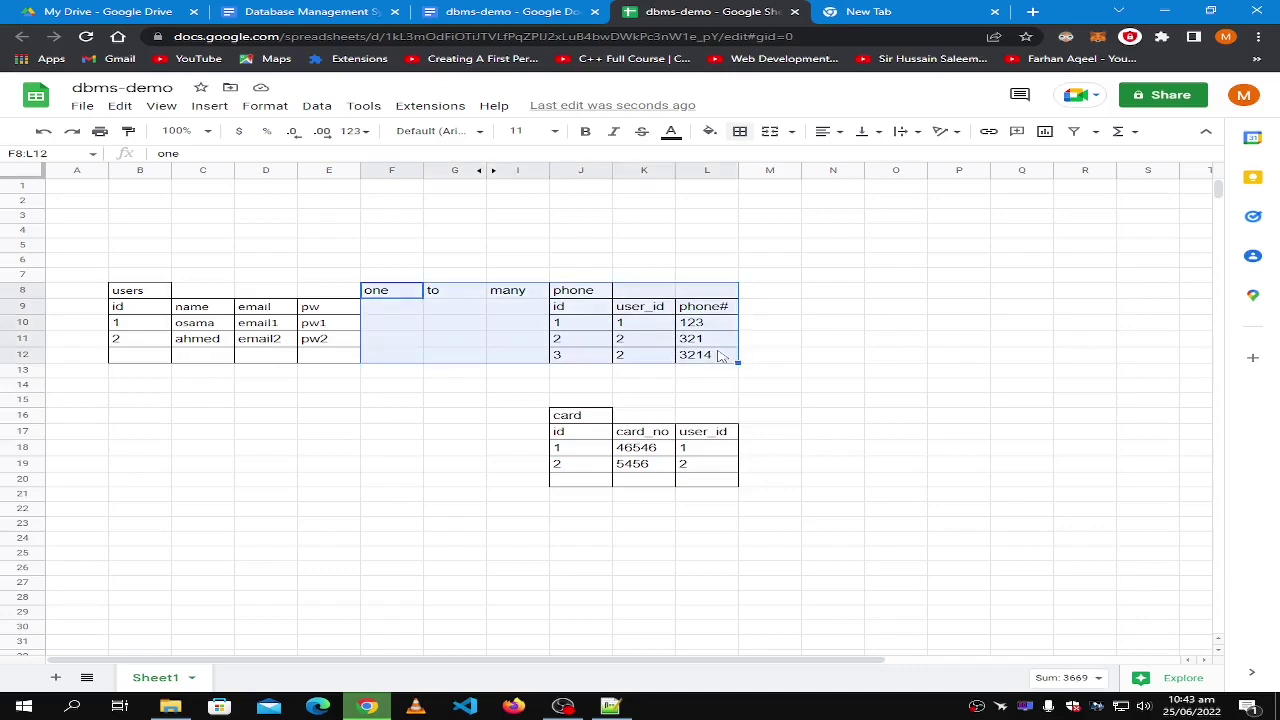
left_click(505, 292)
key("ctrl+v")
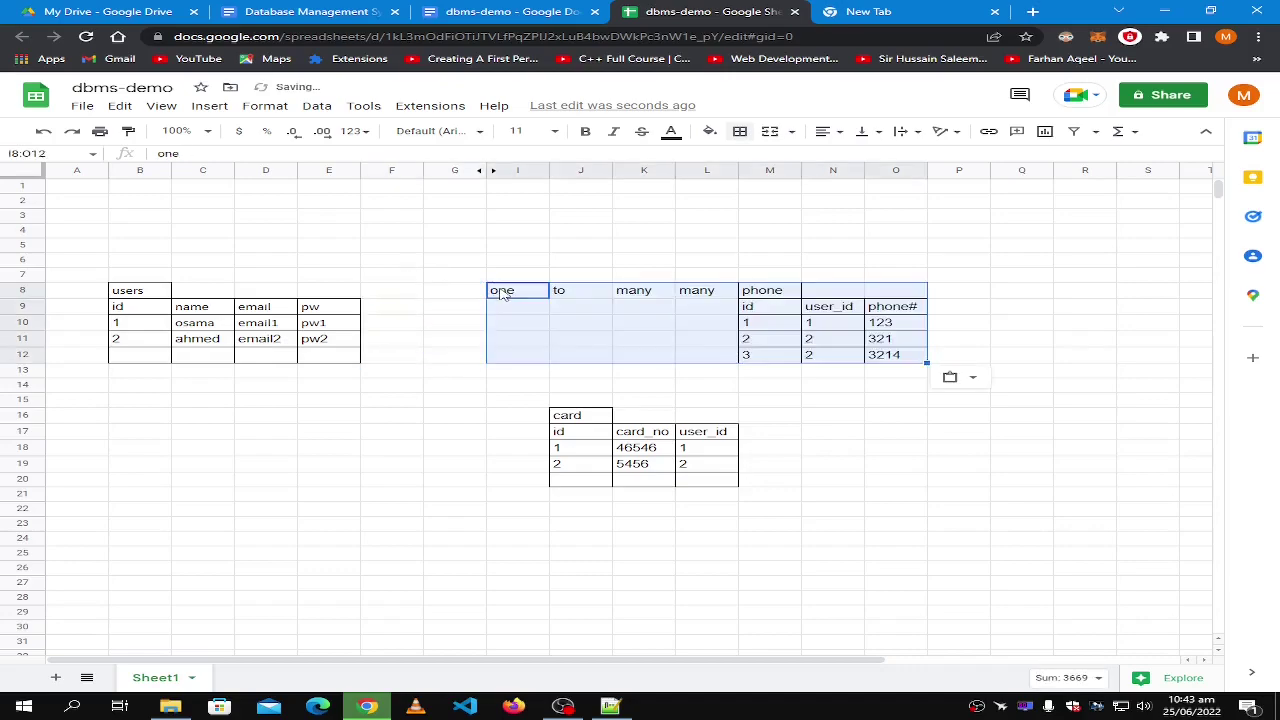
left_click(884, 386)
Head column F with phone# and copy phone number 123 into the first user's row.
left_click(385, 311)
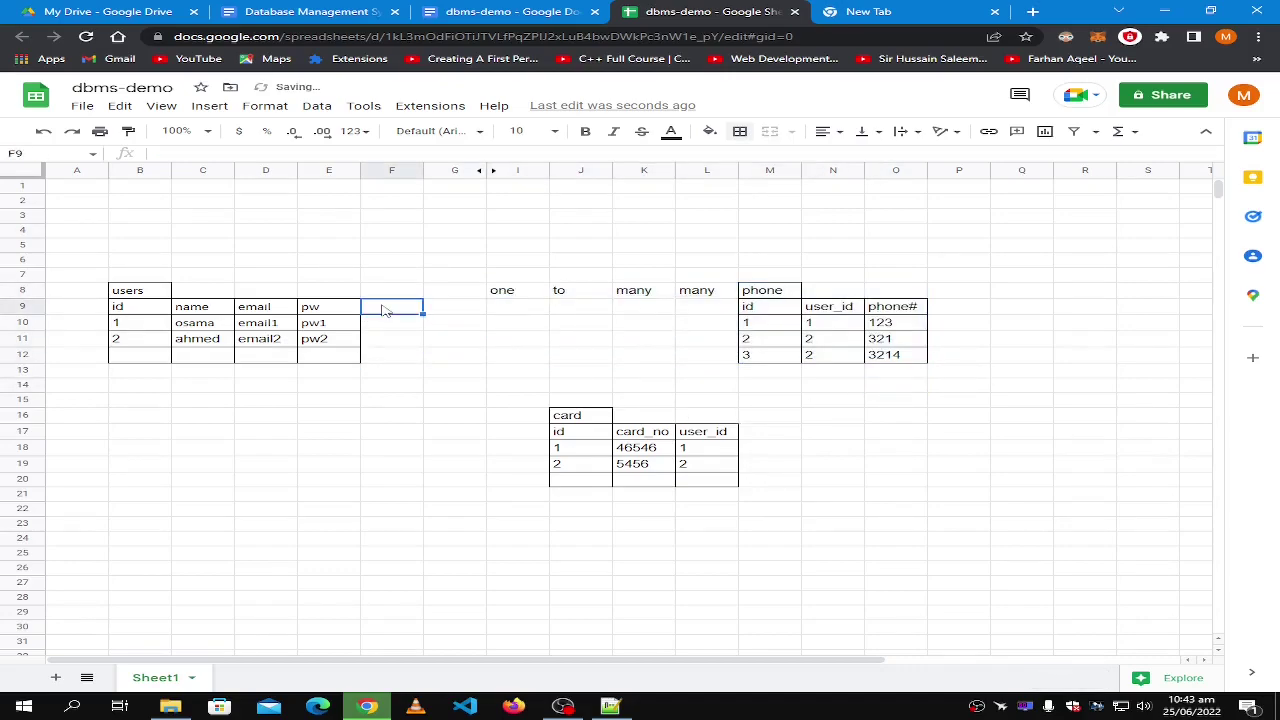
type("phone#")
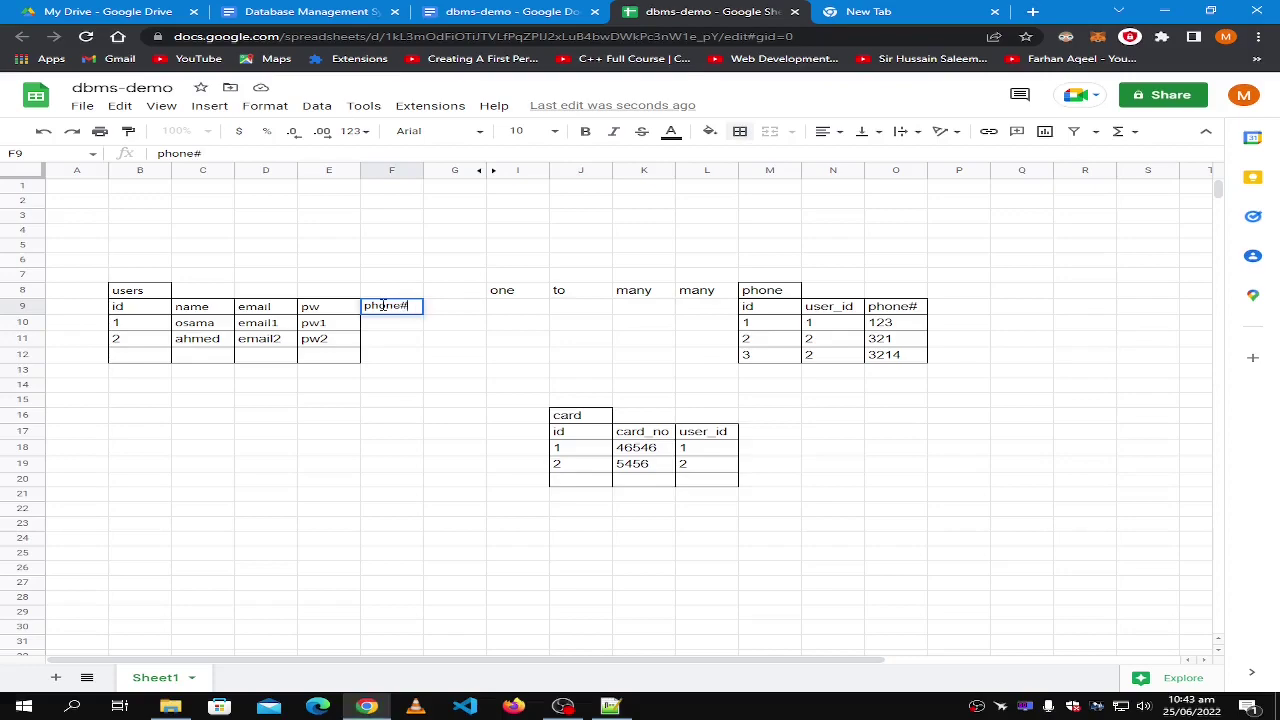
key("Return")
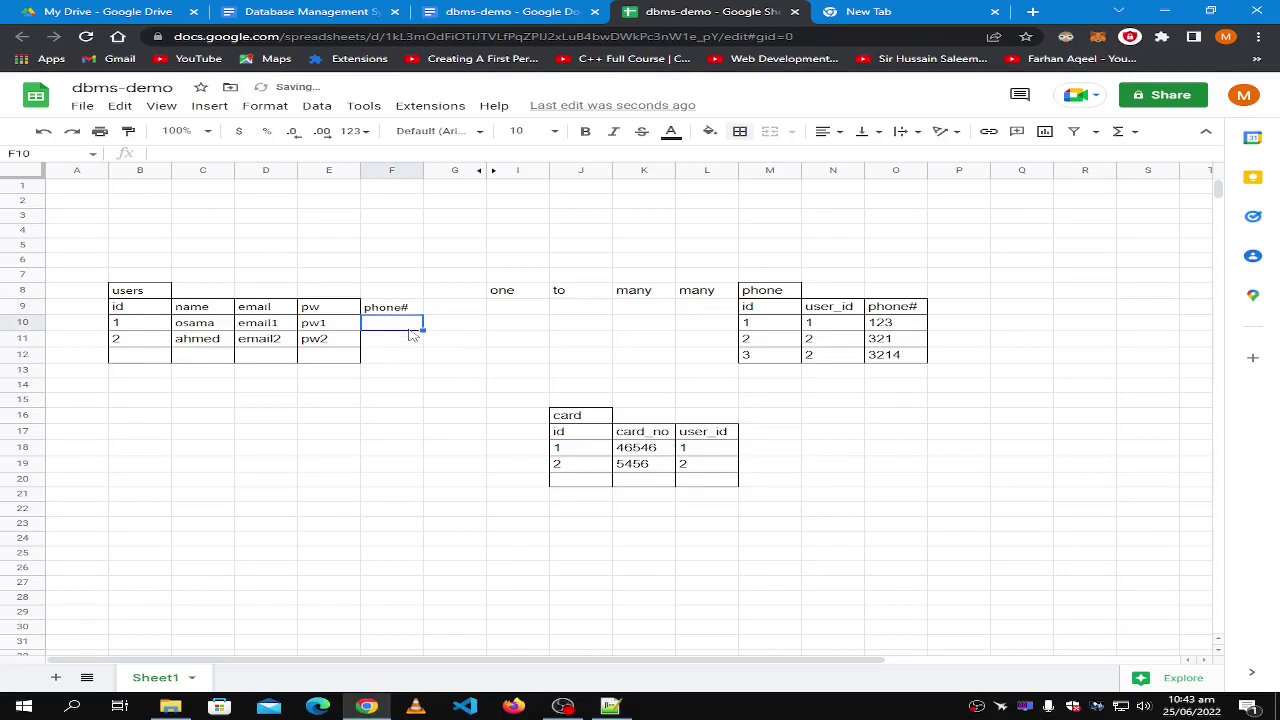
left_click(895, 324)
key("ctrl+c")
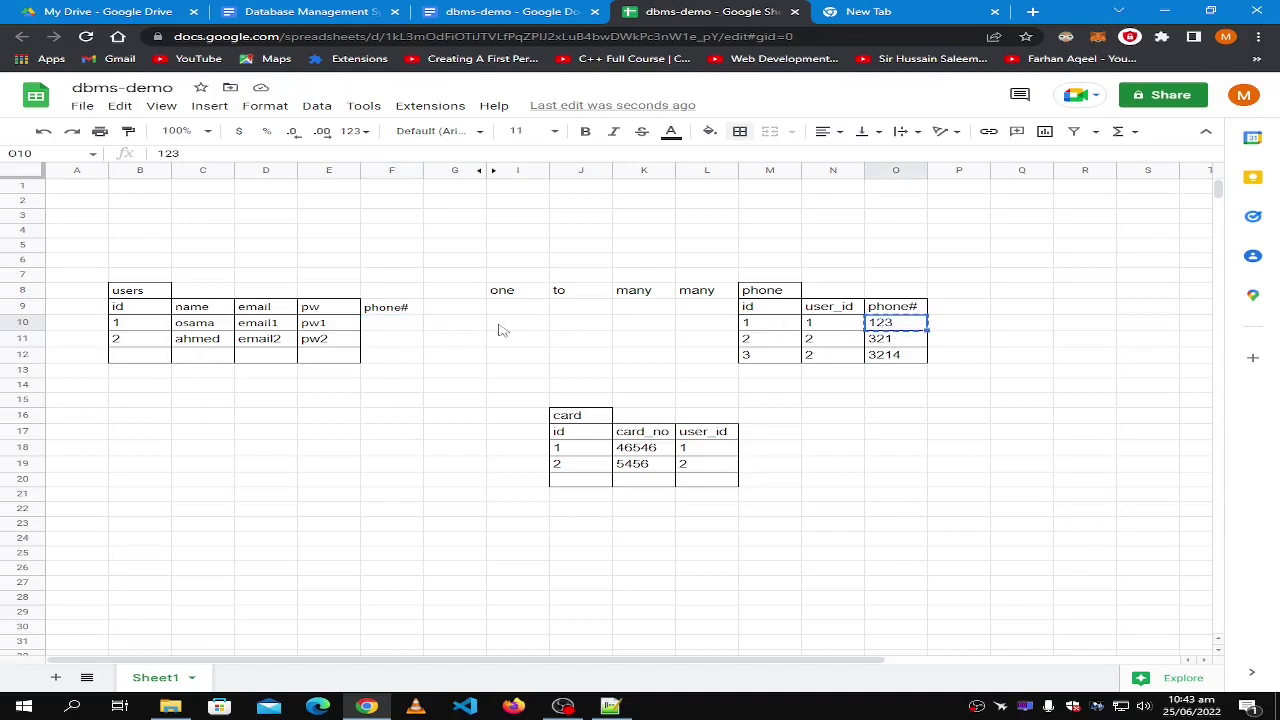
left_click(398, 330)
key("ctrl+v")
Copy phone numbers 321 and 3214 from the phone table into F11 and F12.
left_click(912, 345)
key("ctrl+c")
left_click(398, 345)
key("ctrl+v")
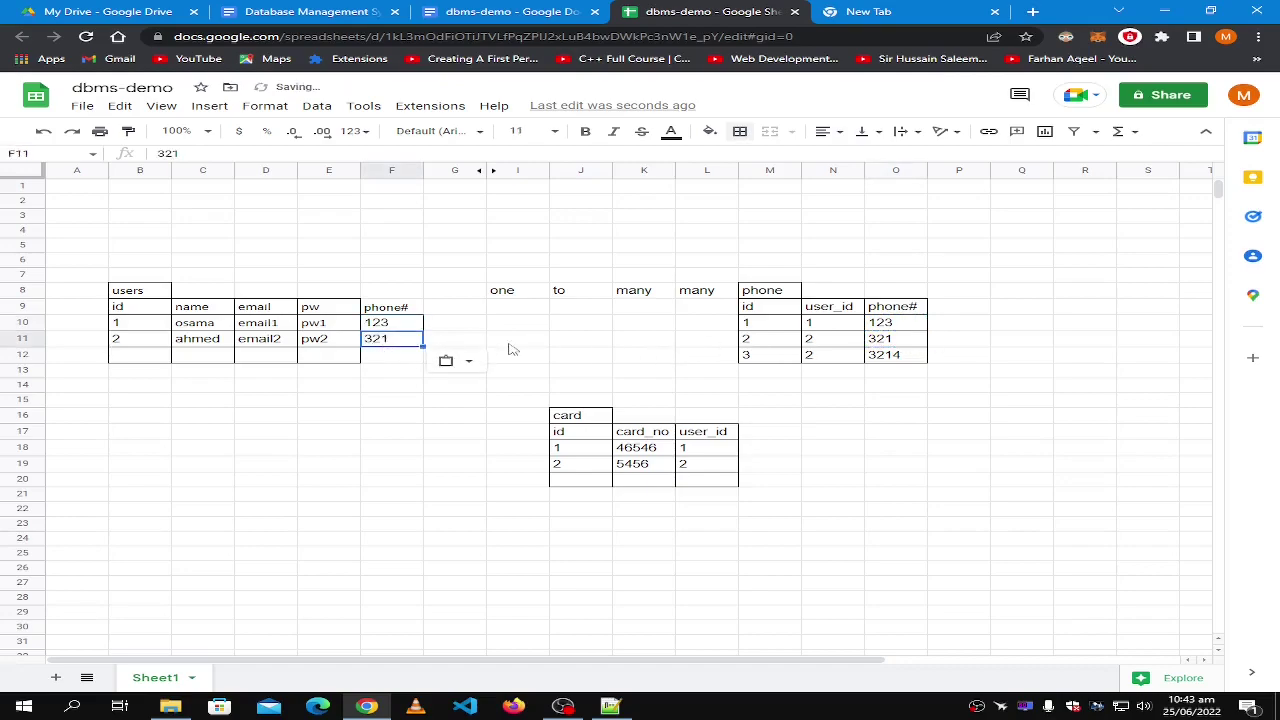
left_click(918, 358)
key("ctrl+c")
left_click(402, 356)
key("ctrl+v")
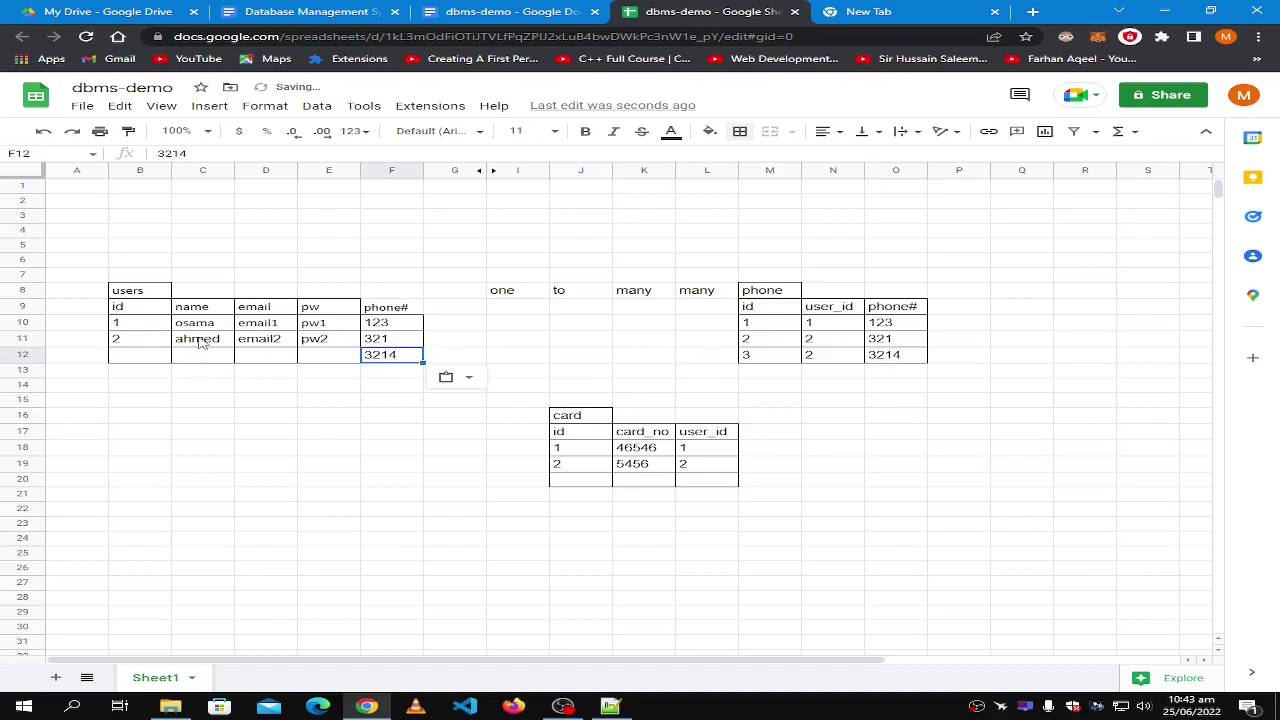
Copy the second user's id, name, email and password into row 12.
left_click_drag(130, 340, 316, 342)
key("ctrl+c")
left_click(145, 355)
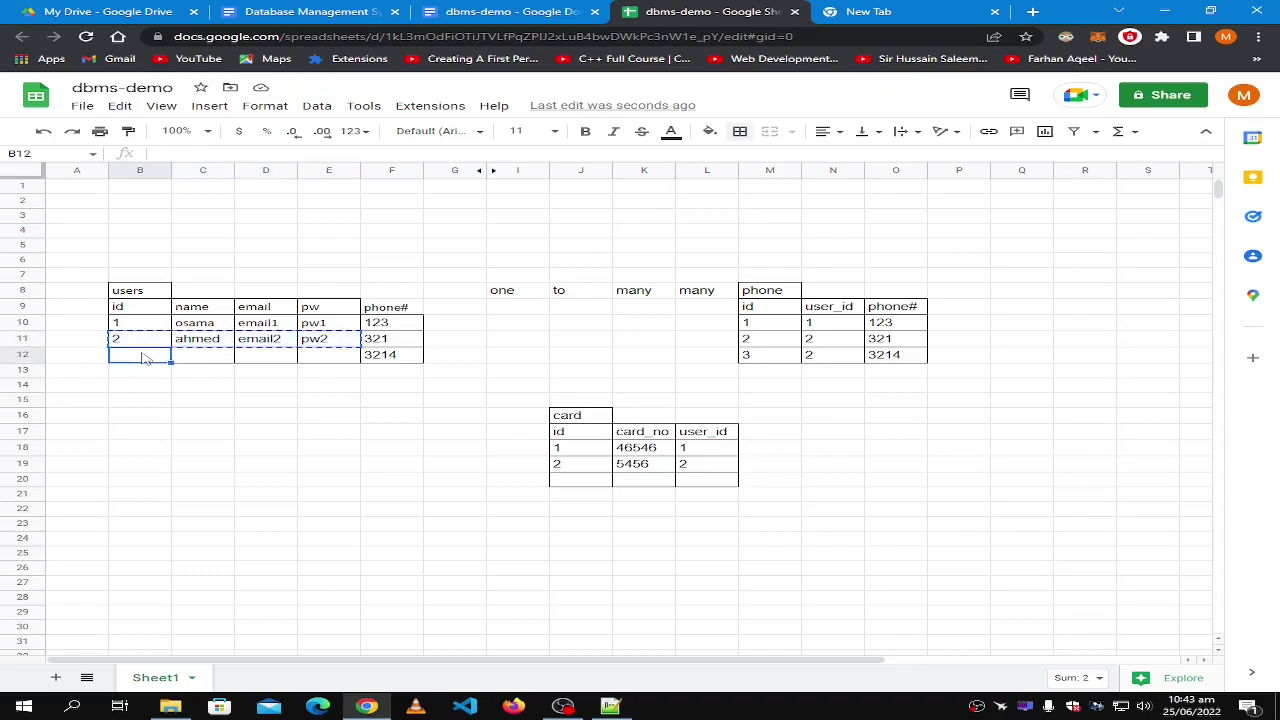
key("ctrl+v")
left_click(414, 418)
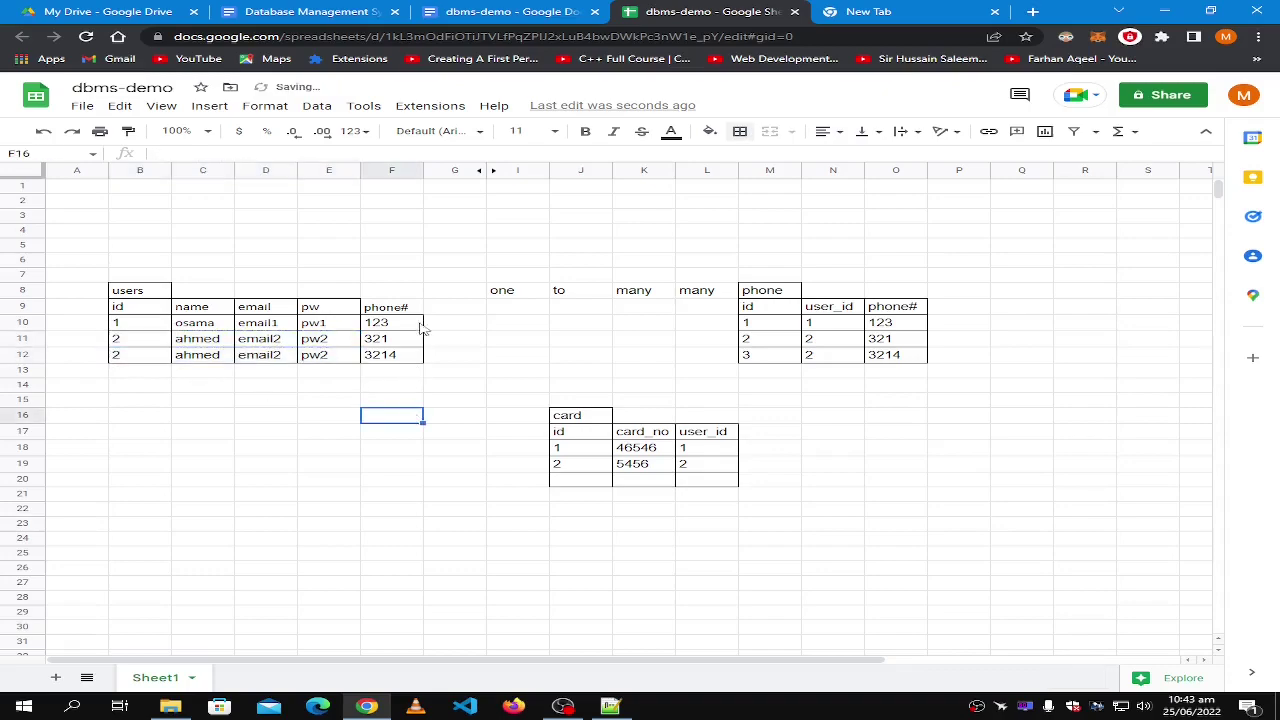
Add a border to the phone# heading cell F9.
left_click(392, 309)
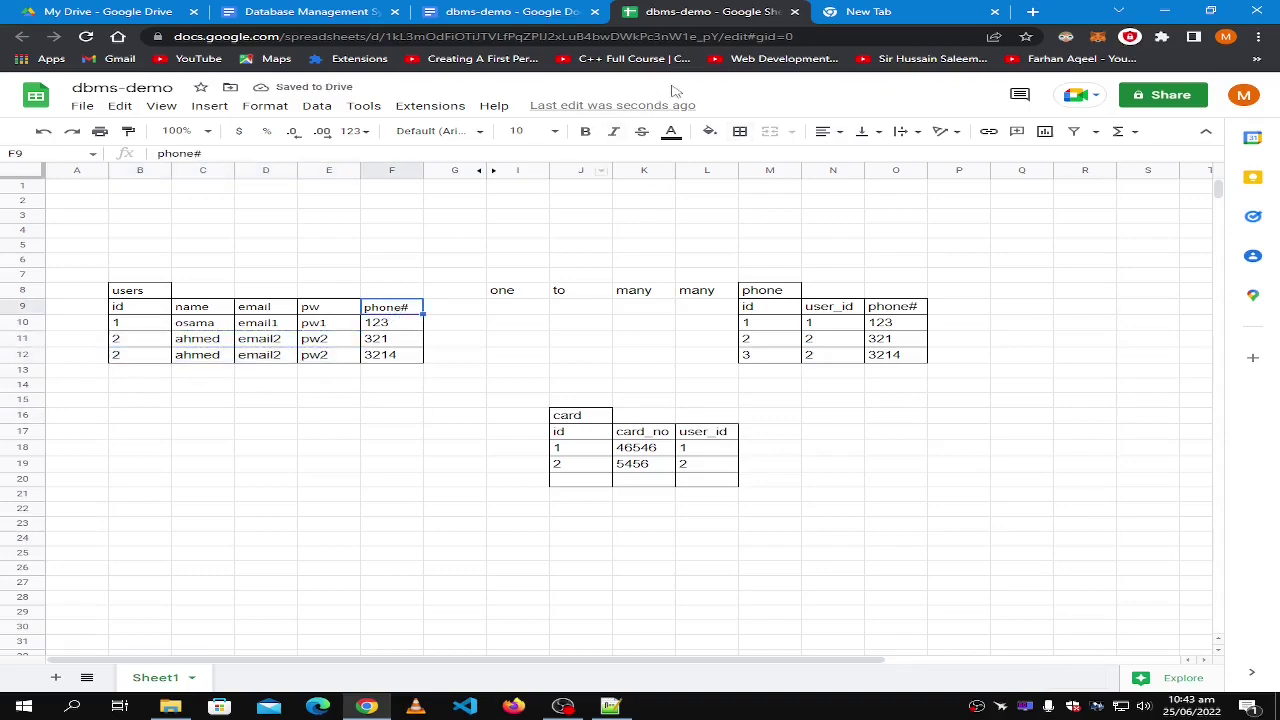
left_click(741, 132)
left_click(748, 159)
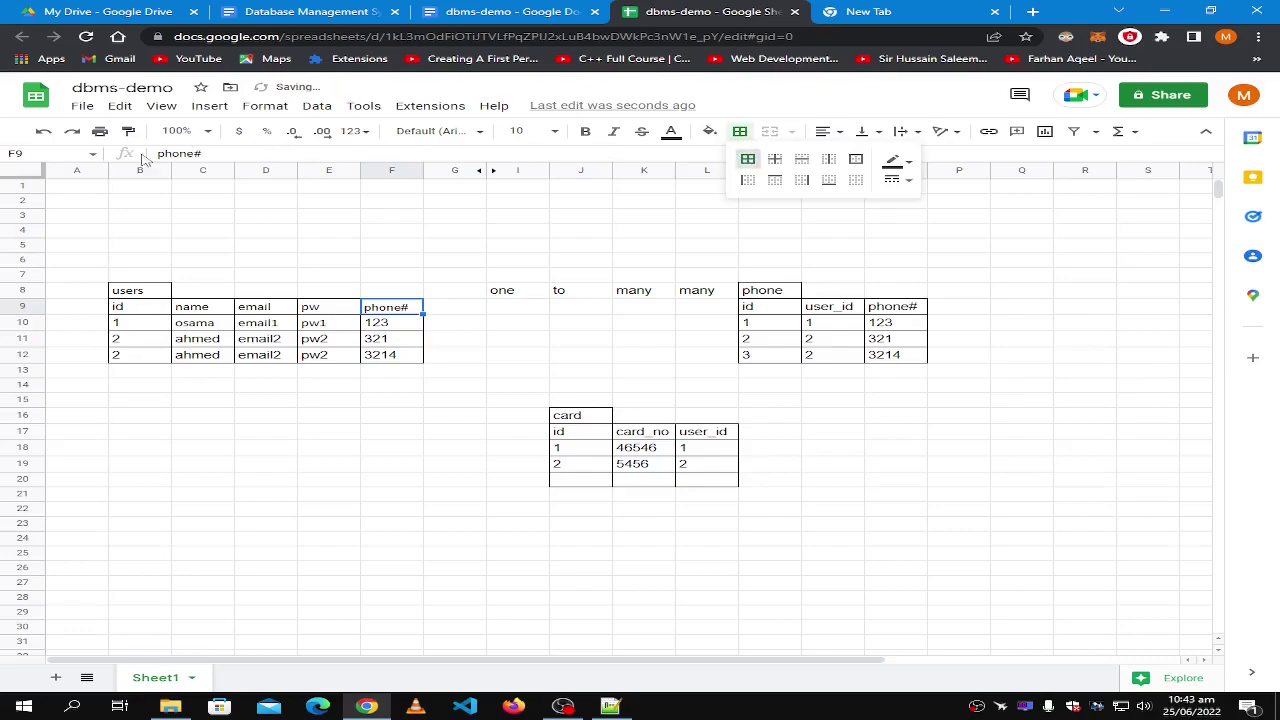
left_click(307, 254)
left_click(391, 279)
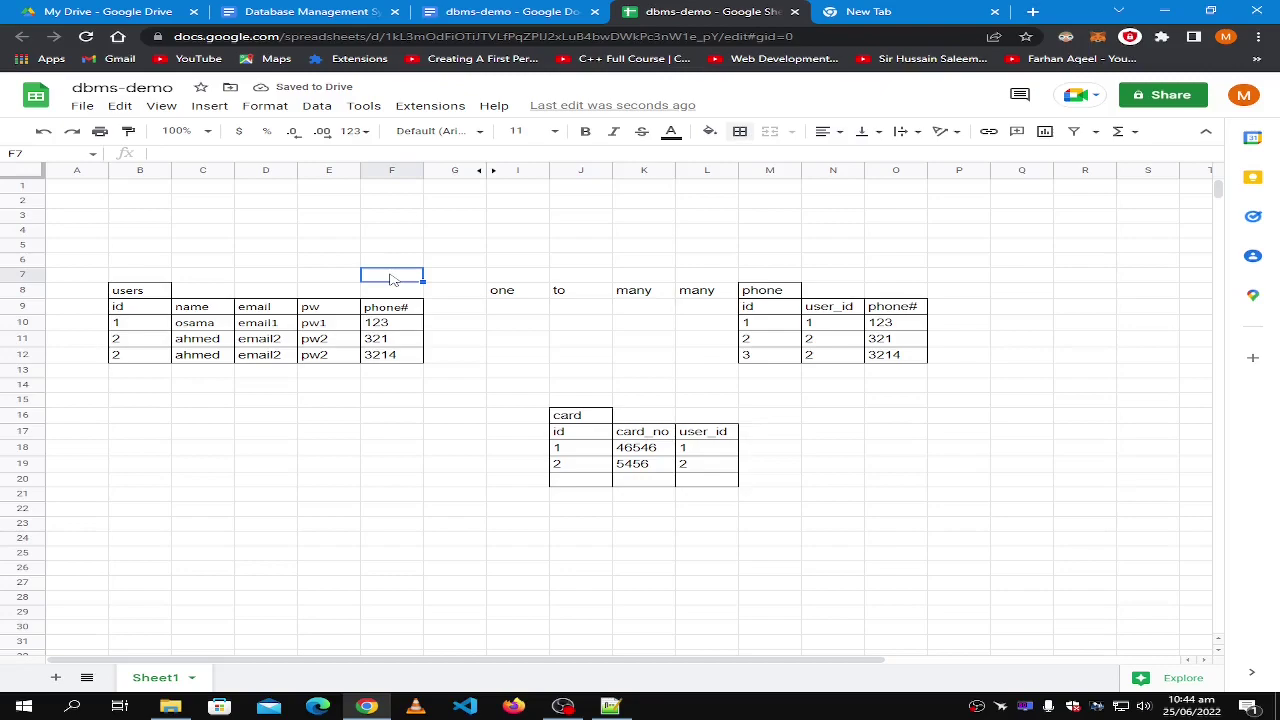
Compare users 1 and 2 with their phone numbers 123 and 321 in the phone table.
left_click(836, 328)
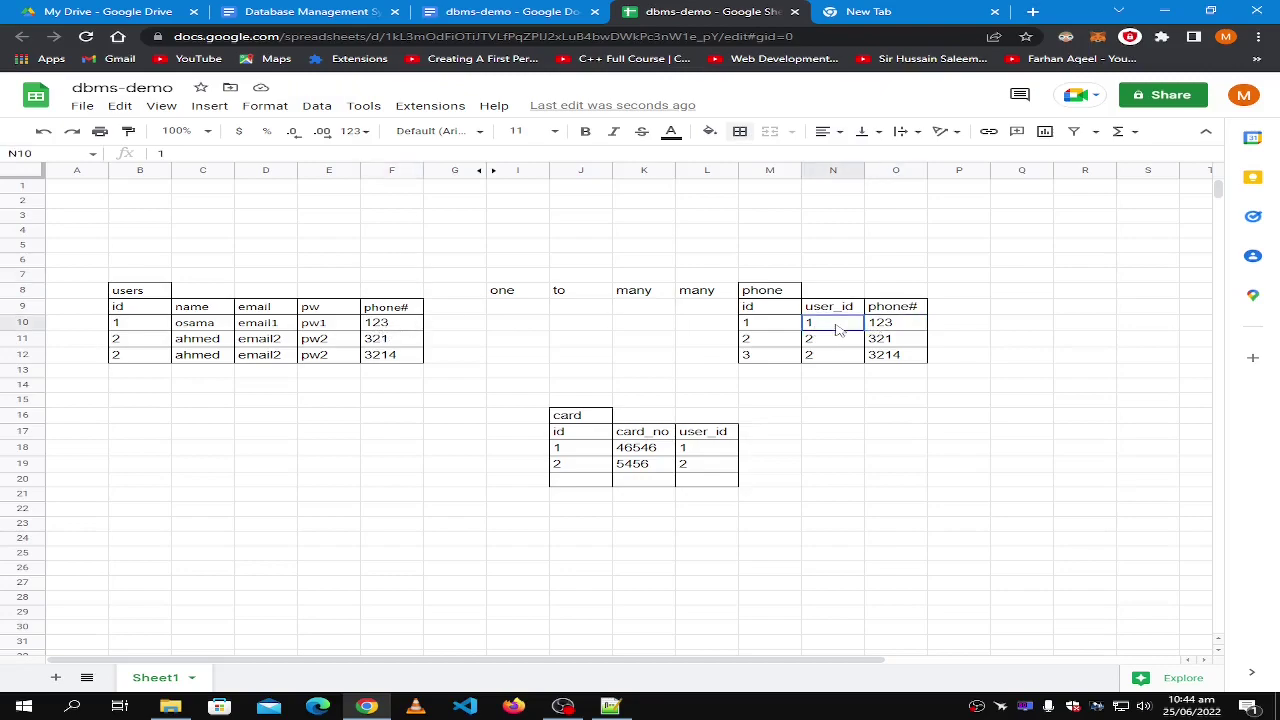
left_click(912, 330)
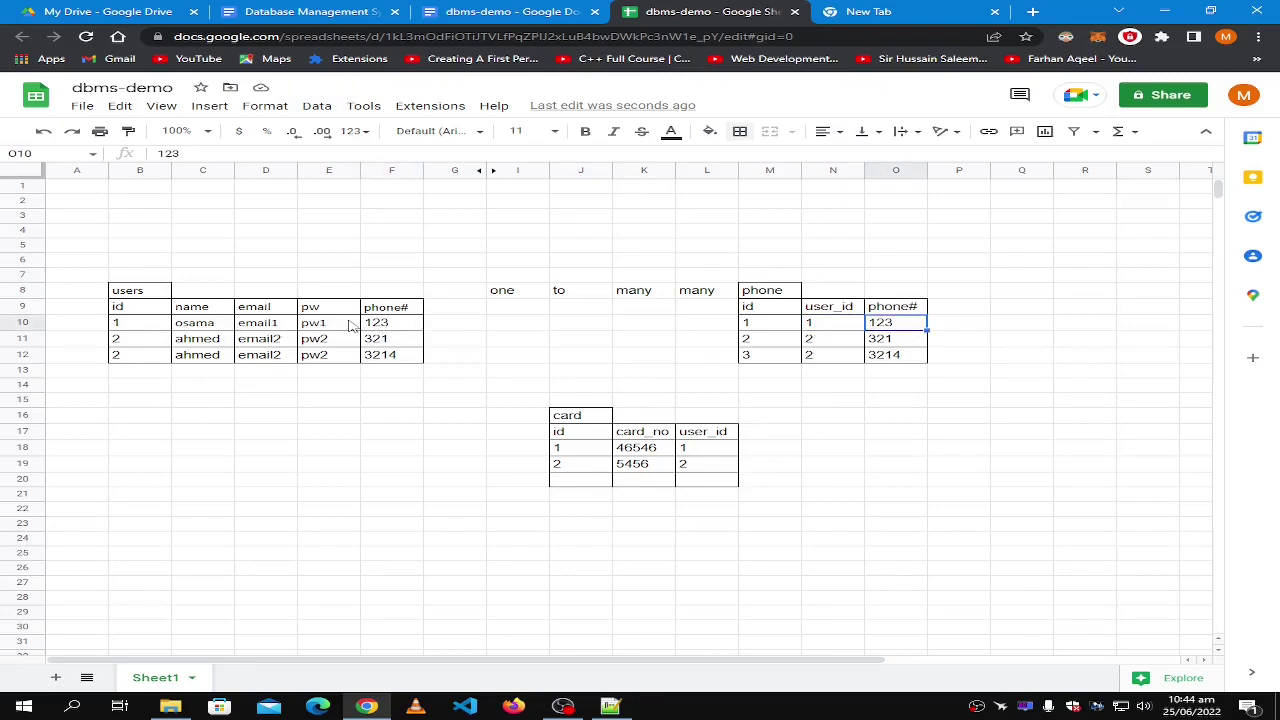
left_click(378, 326)
left_click(138, 326)
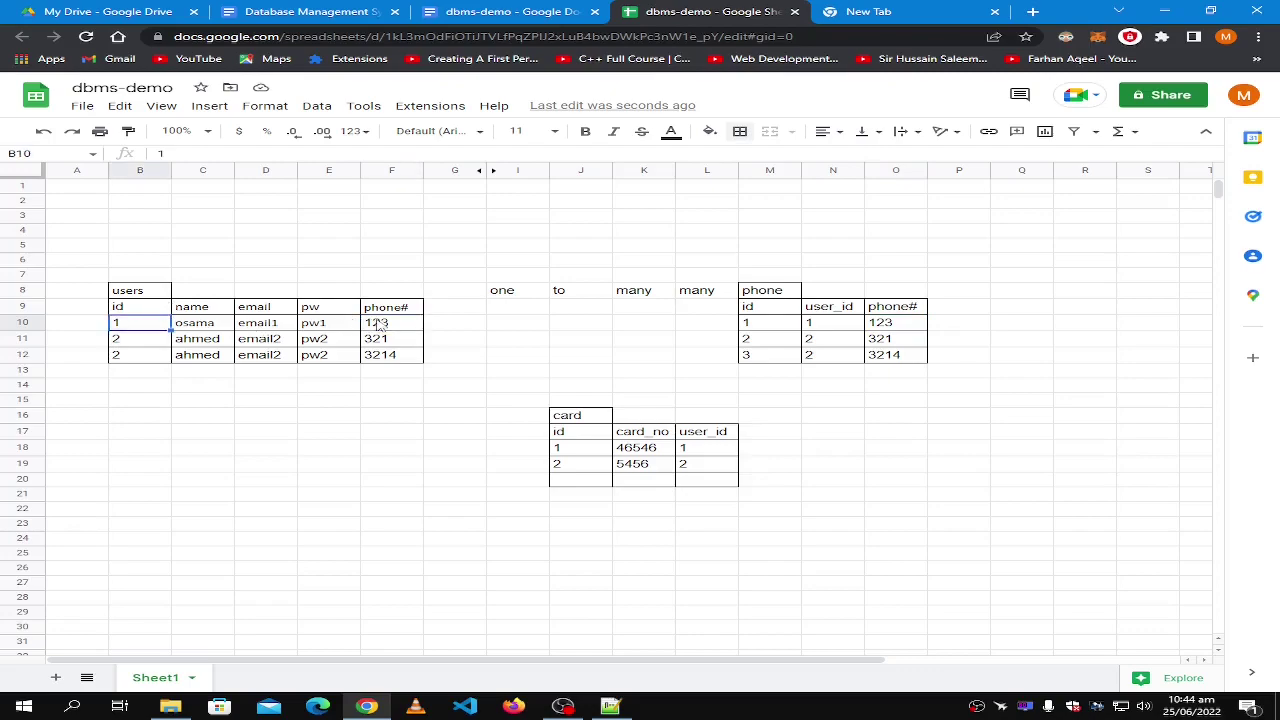
left_click(420, 328, "shift")
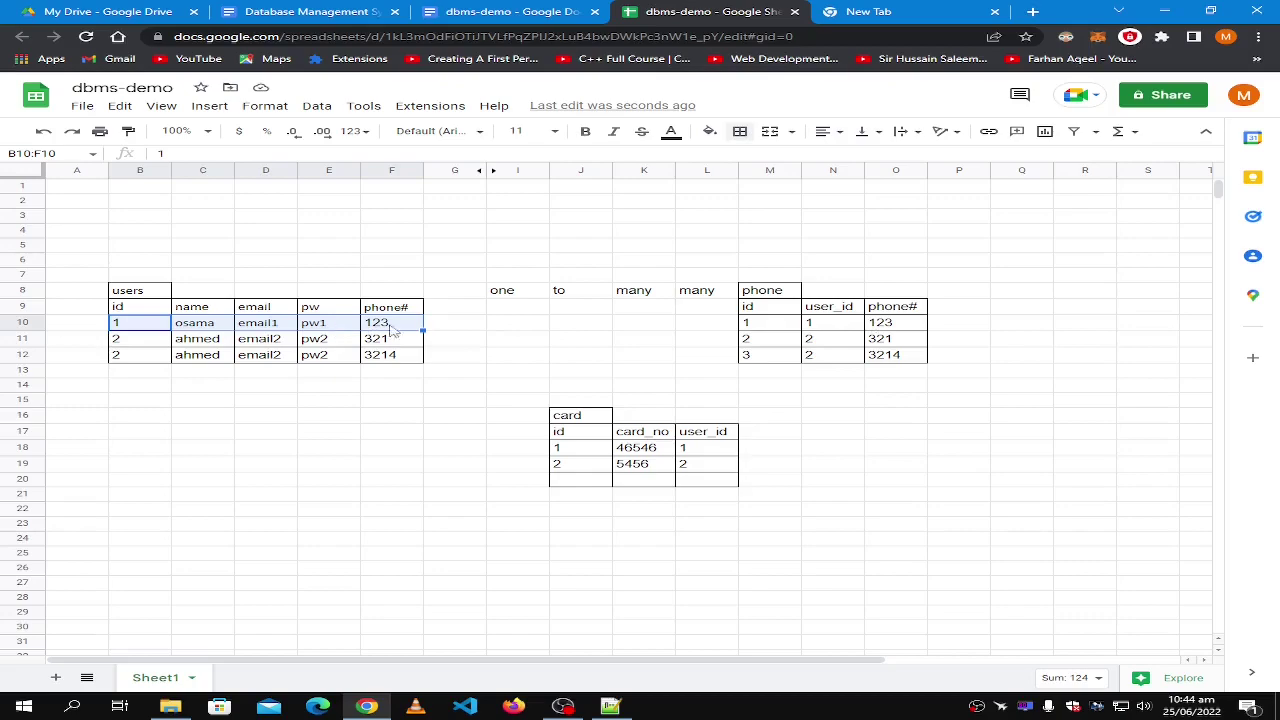
left_click(878, 342)
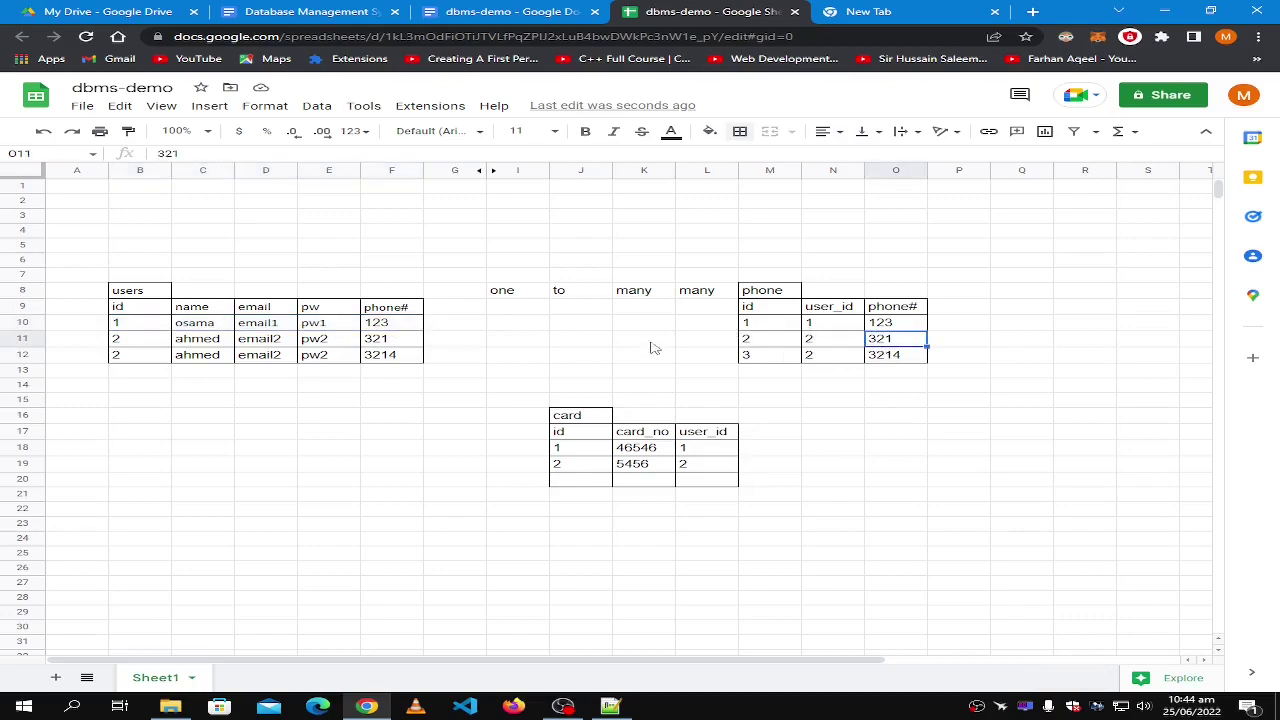
left_click(400, 340)
left_click(165, 343, "shift")
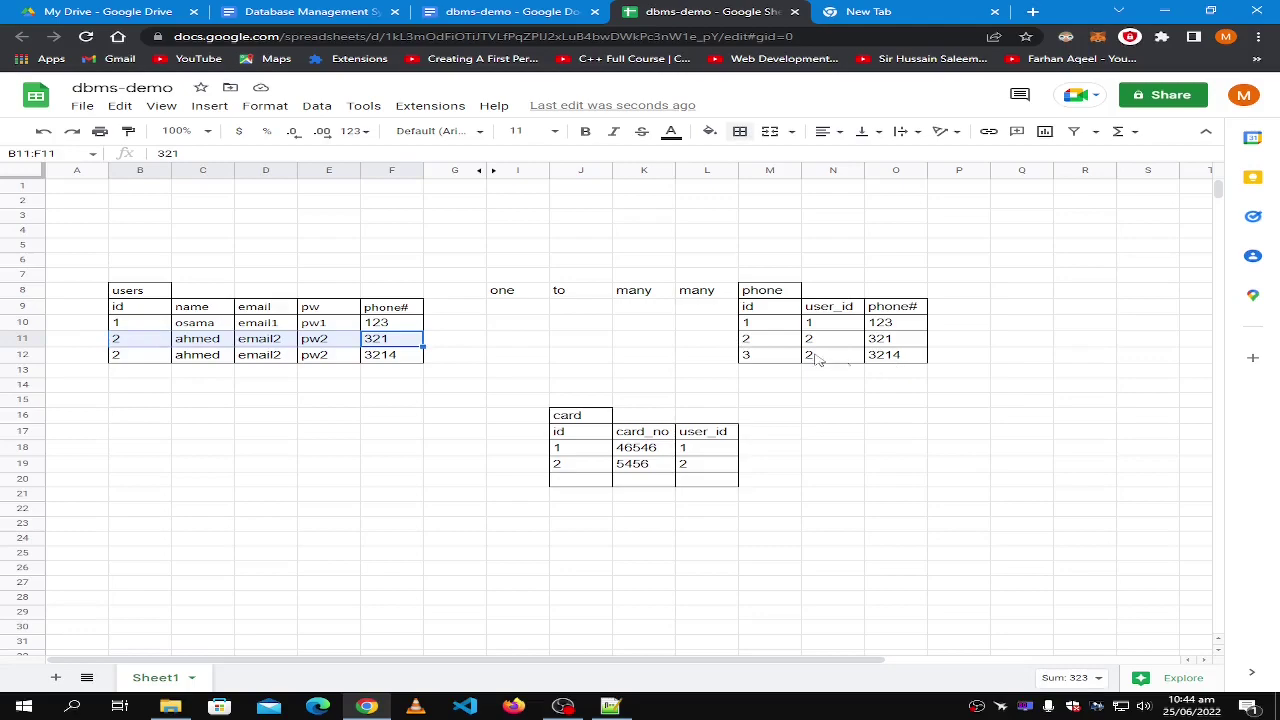
Delete the stray word 'many' from L8 so the heading reads one to many.
left_click(708, 297)
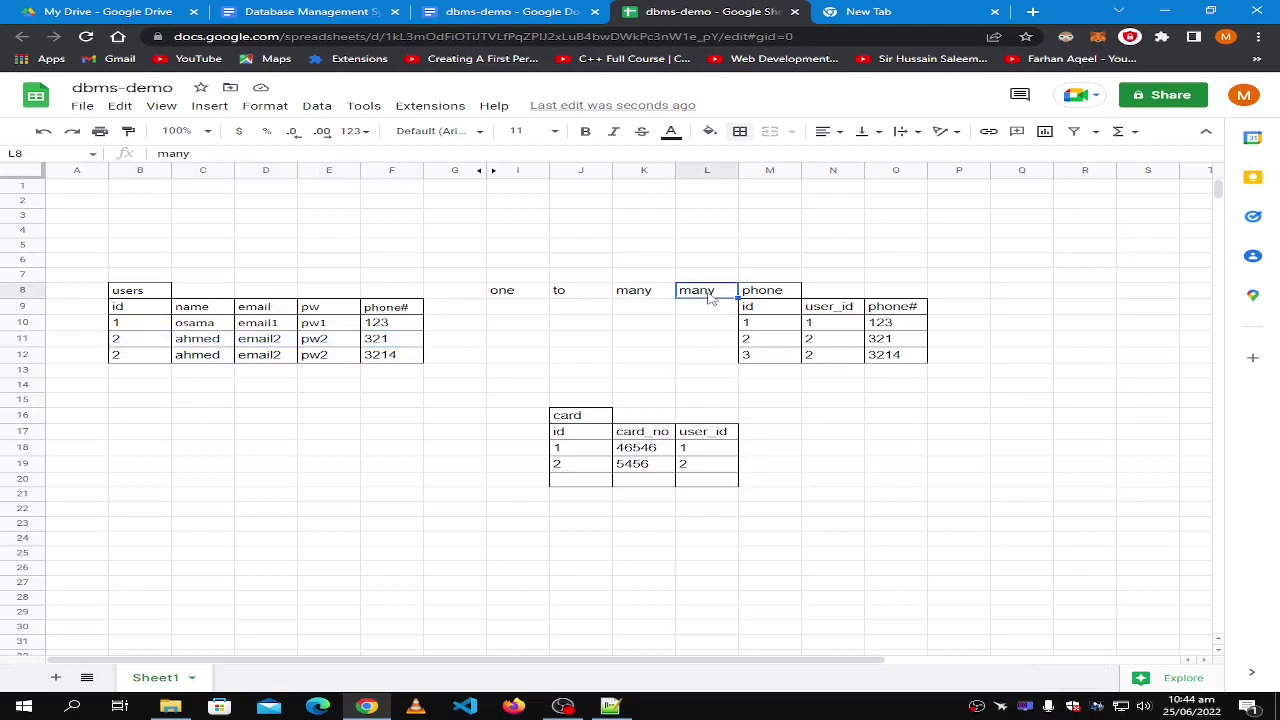
key("Delete")
left_click(708, 375)
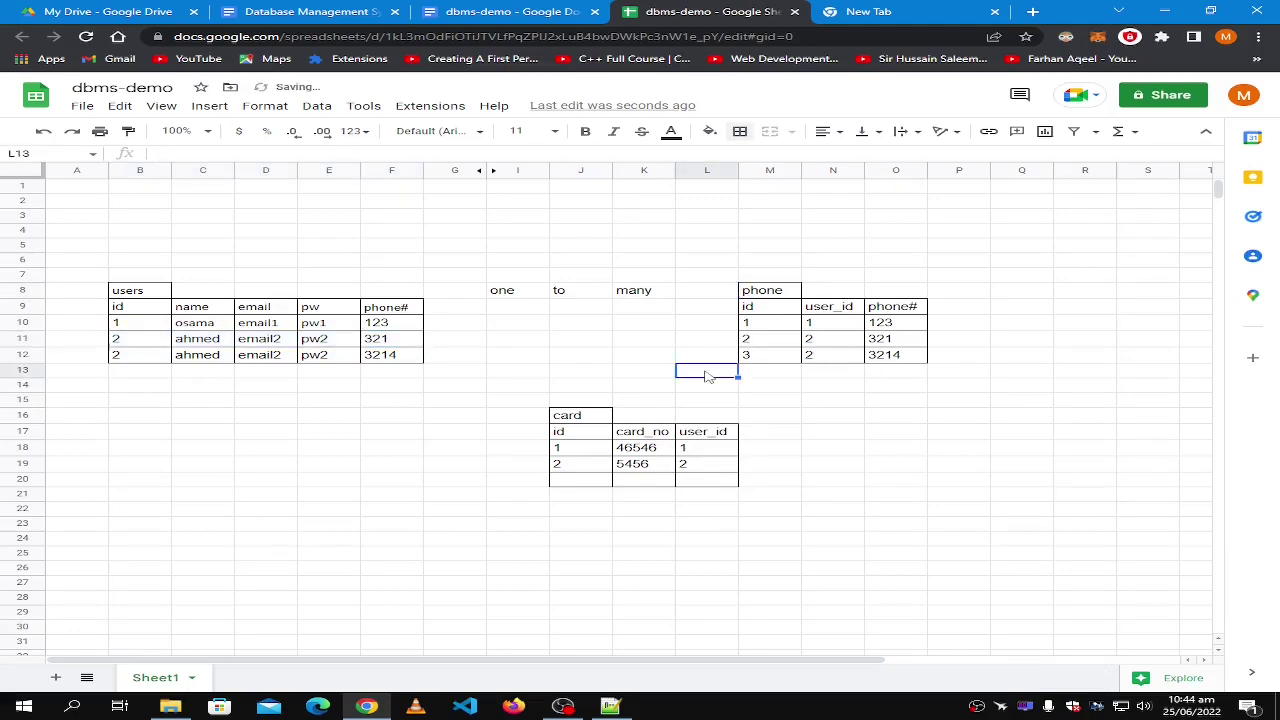
Compare the 3214 row with row 11 to show user 2's details repeated.
left_click(884, 359)
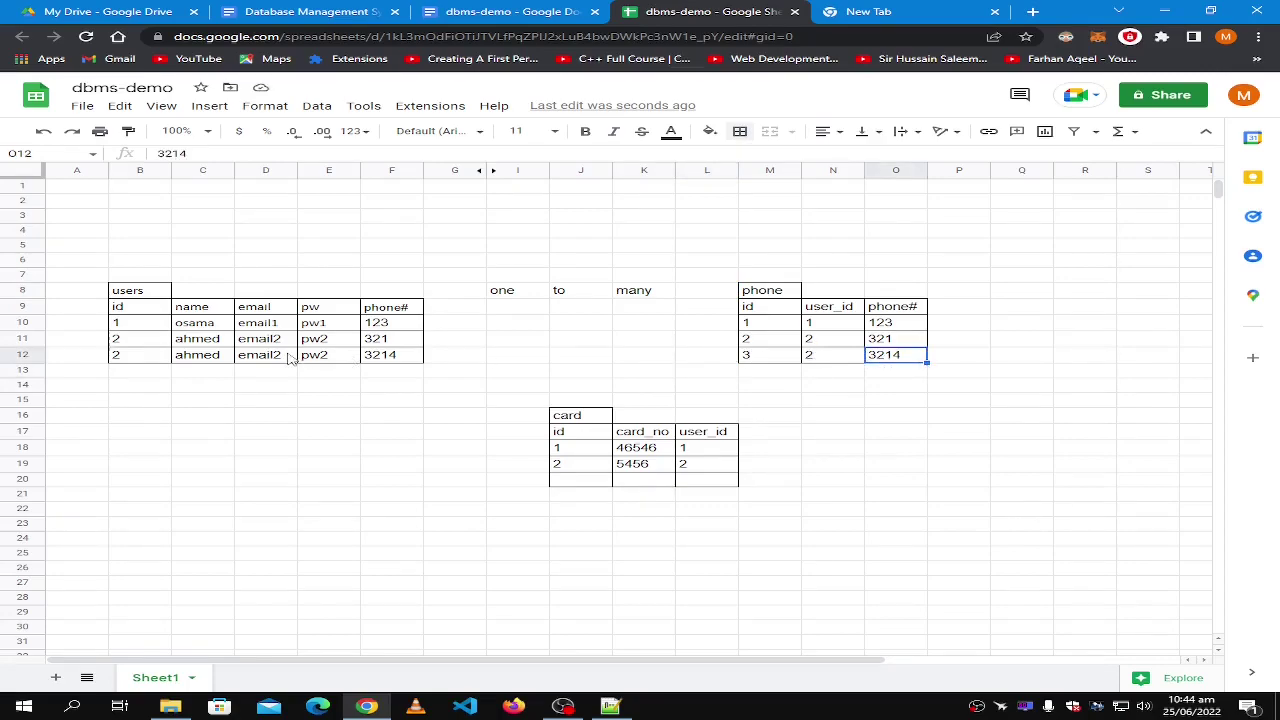
left_click(388, 358)
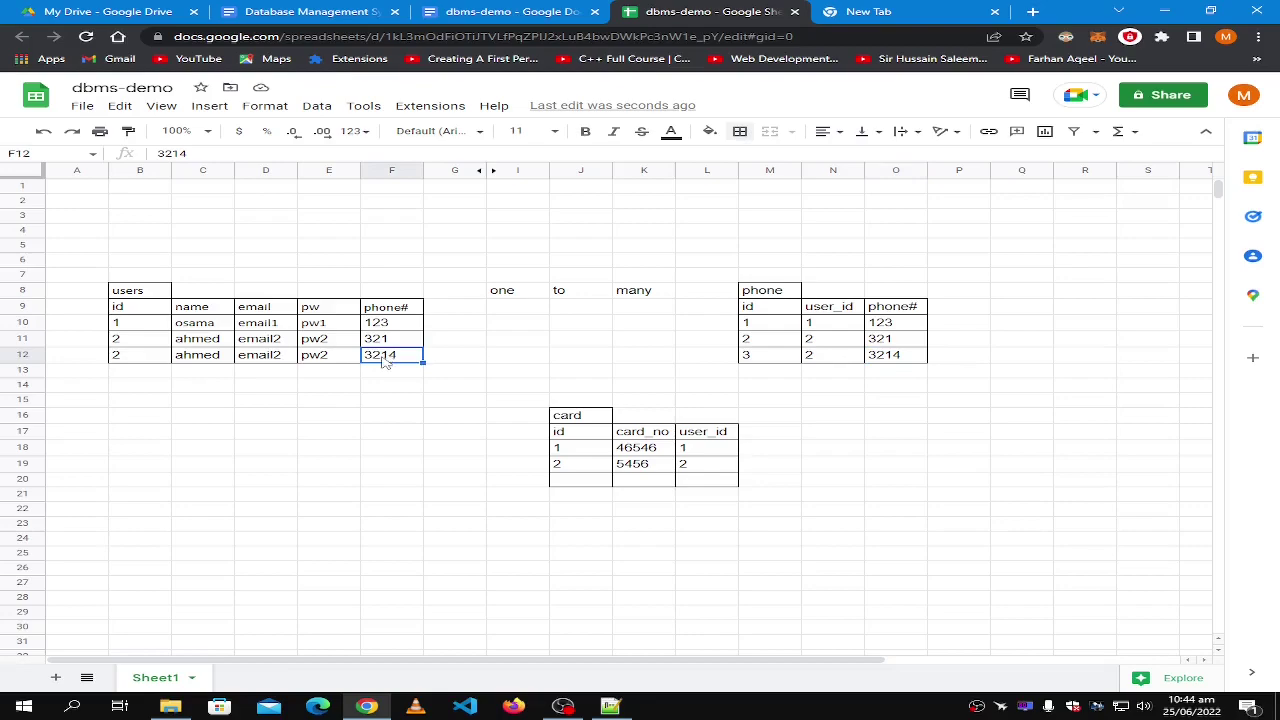
left_click(330, 359)
left_click(146, 358, "shift")
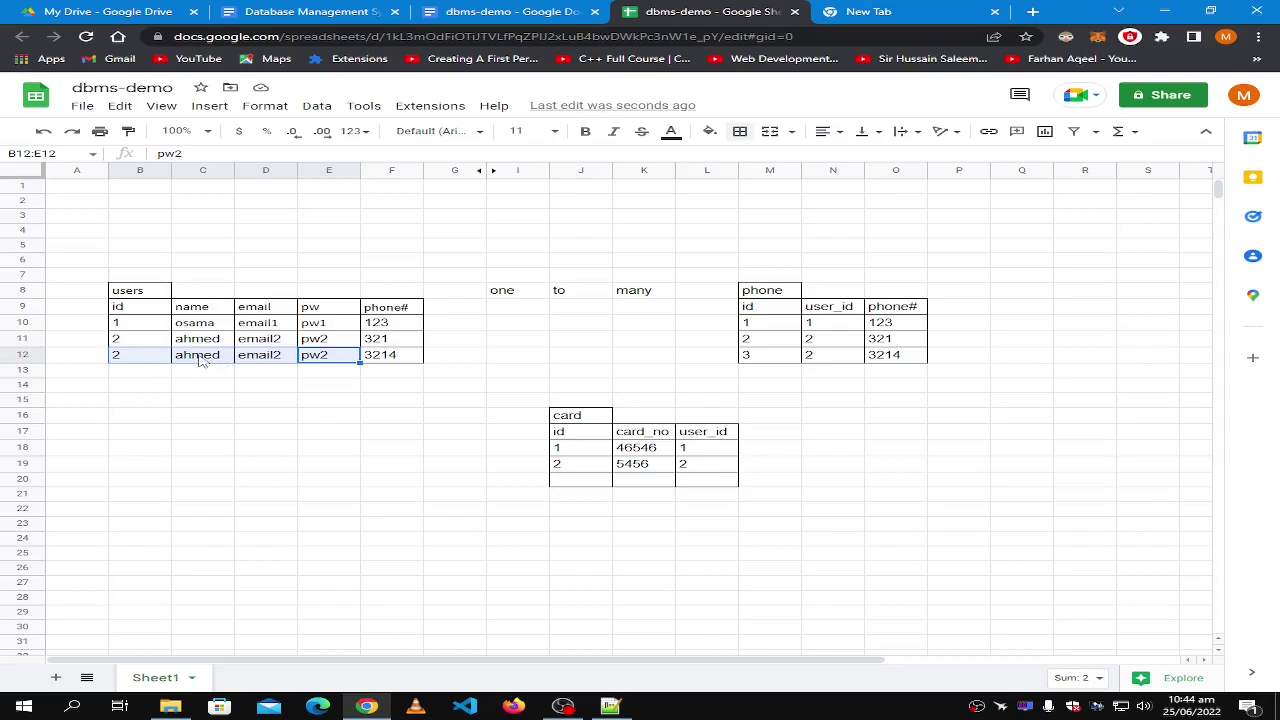
left_click(202, 360)
left_click(212, 344)
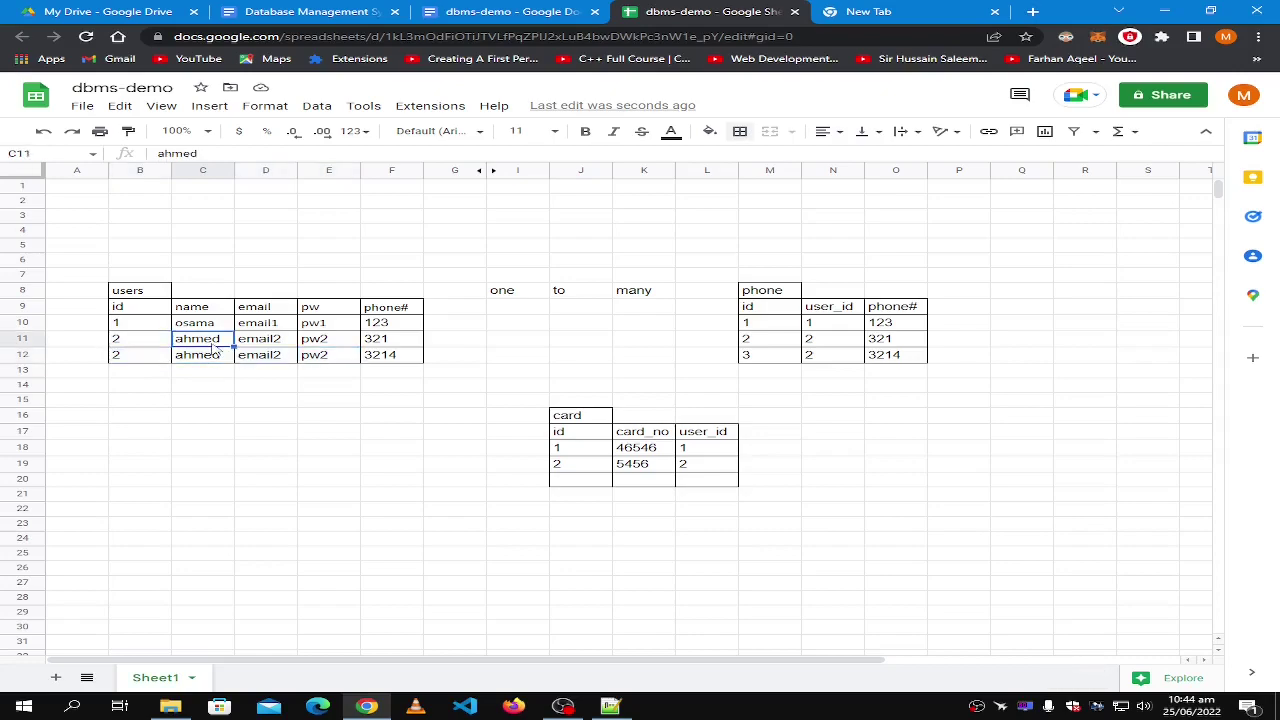
left_click(336, 341, "shift")
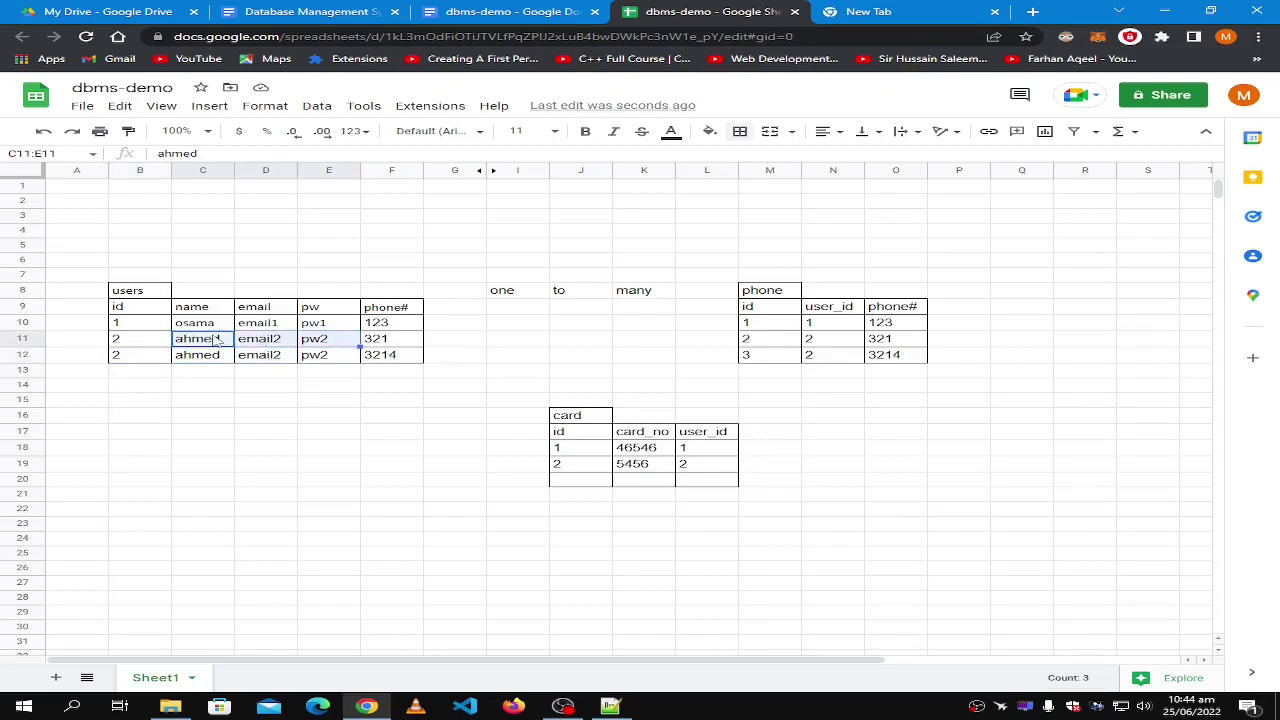
left_click(330, 355)
left_click(181, 362, "shift")
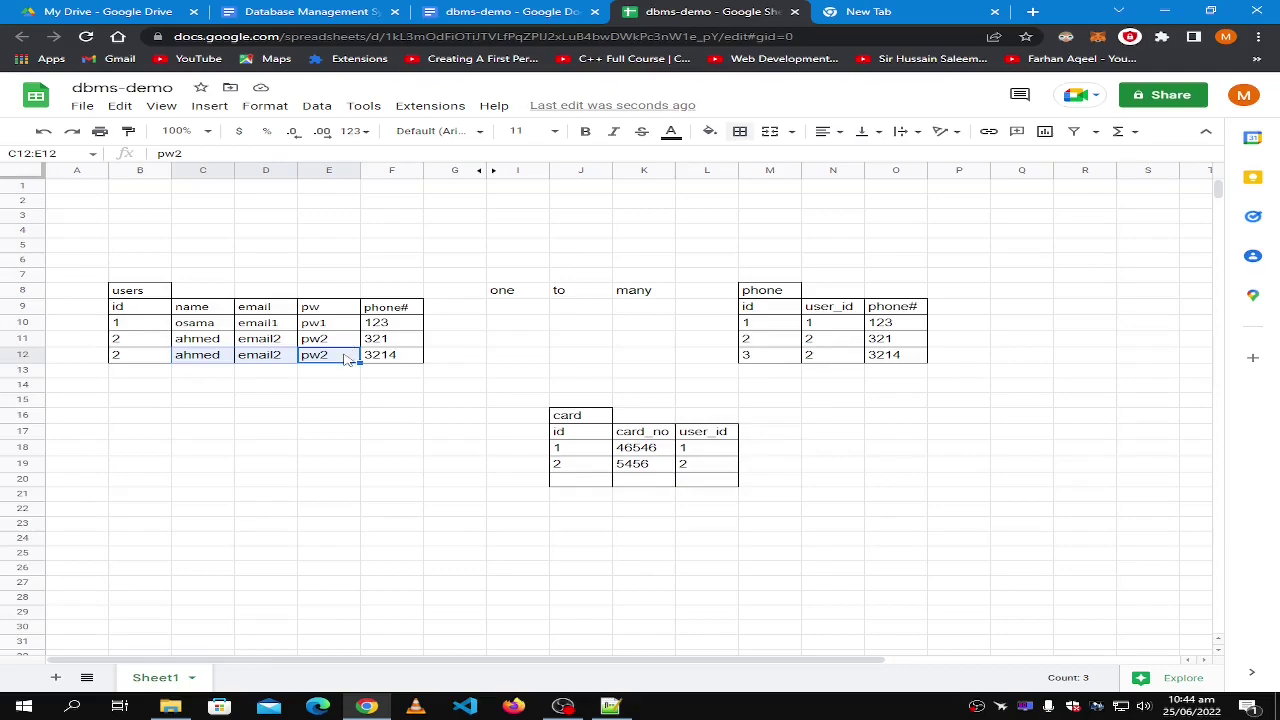
left_click(195, 341)
left_click(336, 342, "shift")
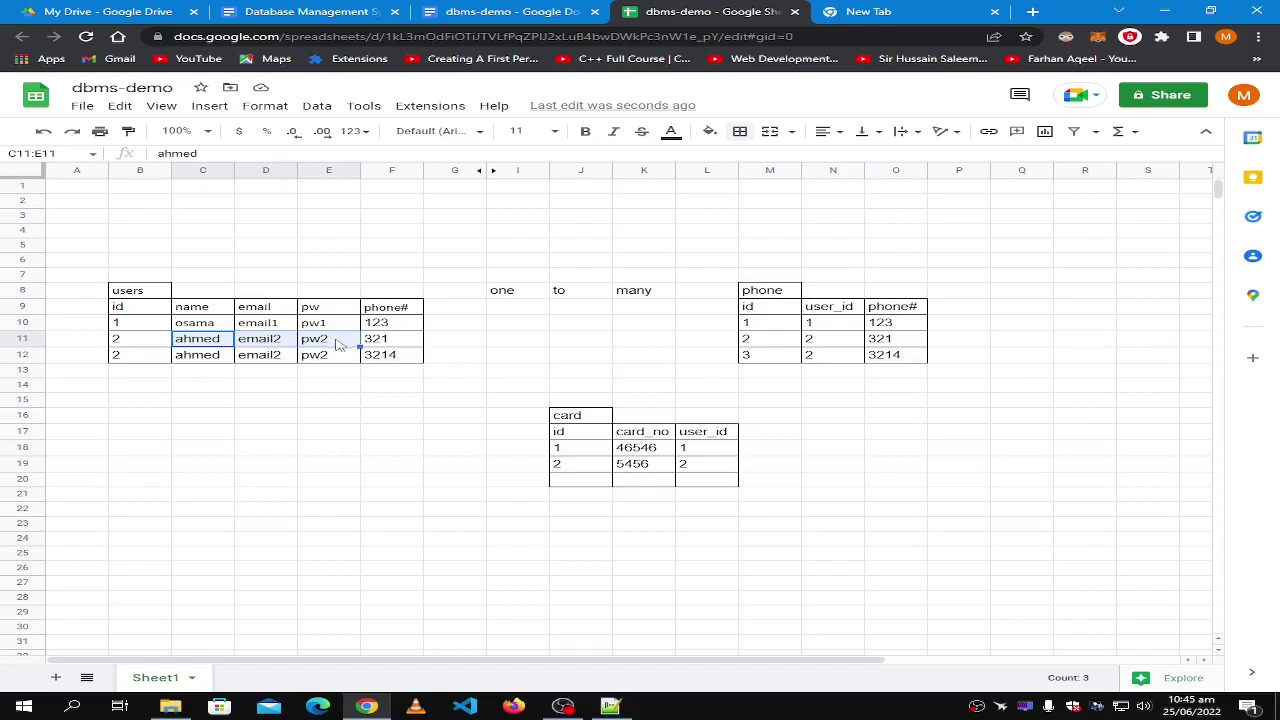
left_click(333, 357)
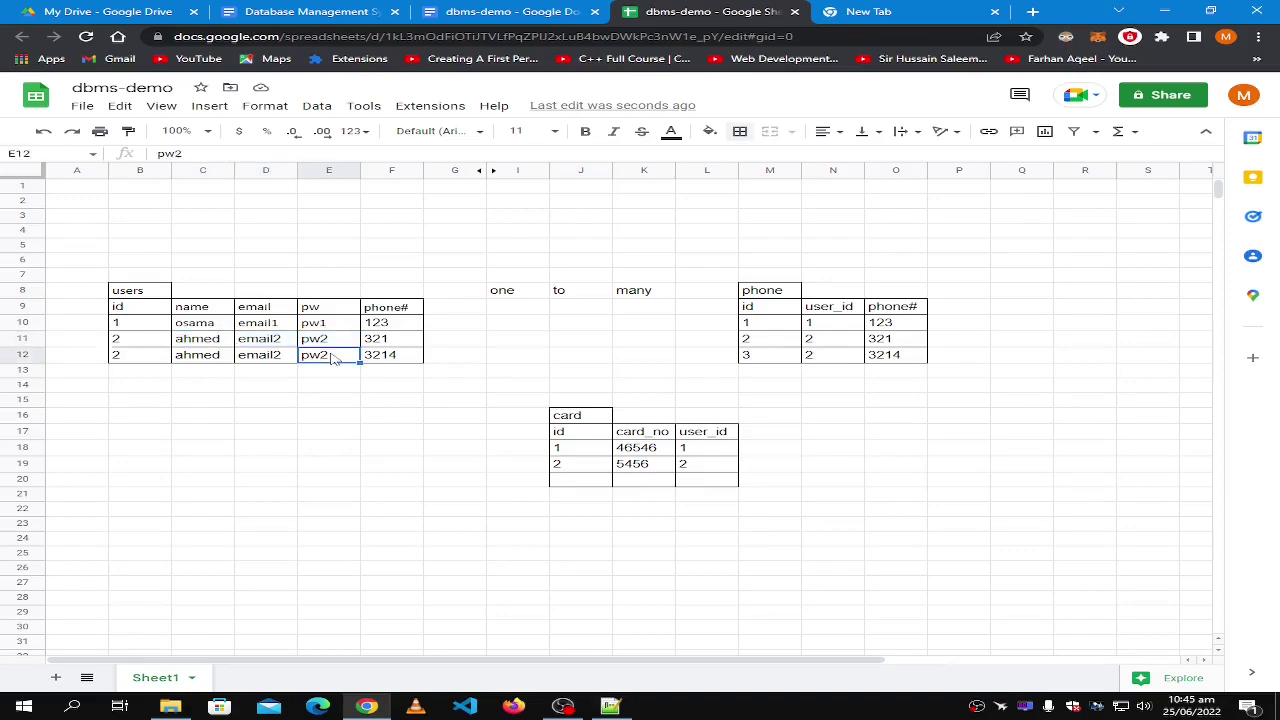
left_click(120, 343)
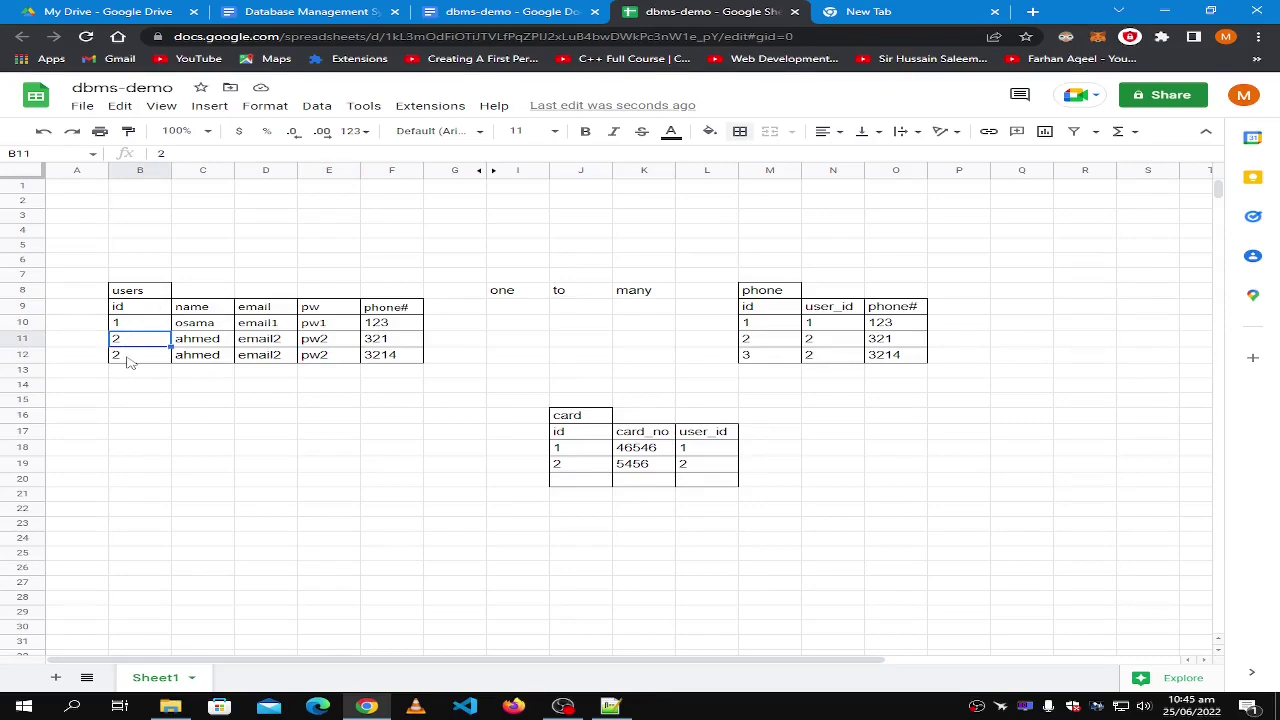
Try 3 as the third user's id in B12, then set it back to 2.
left_click(125, 360)
type("3")
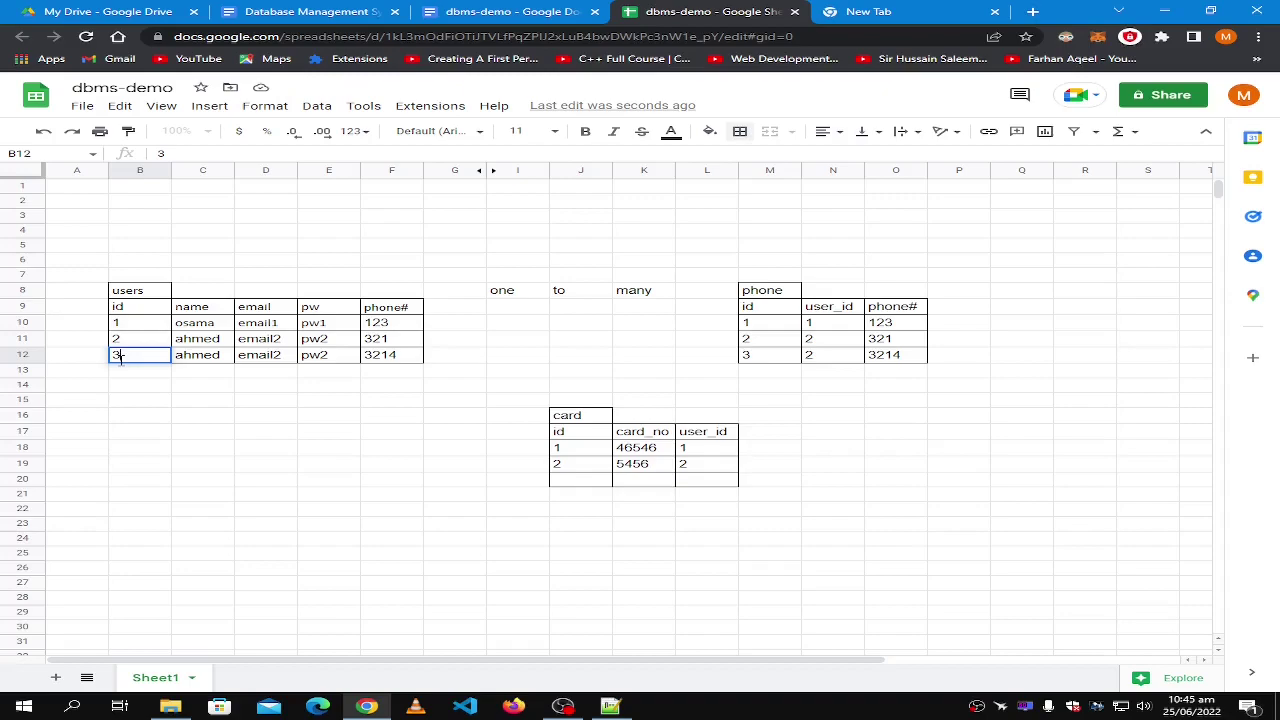
left_click(250, 358)
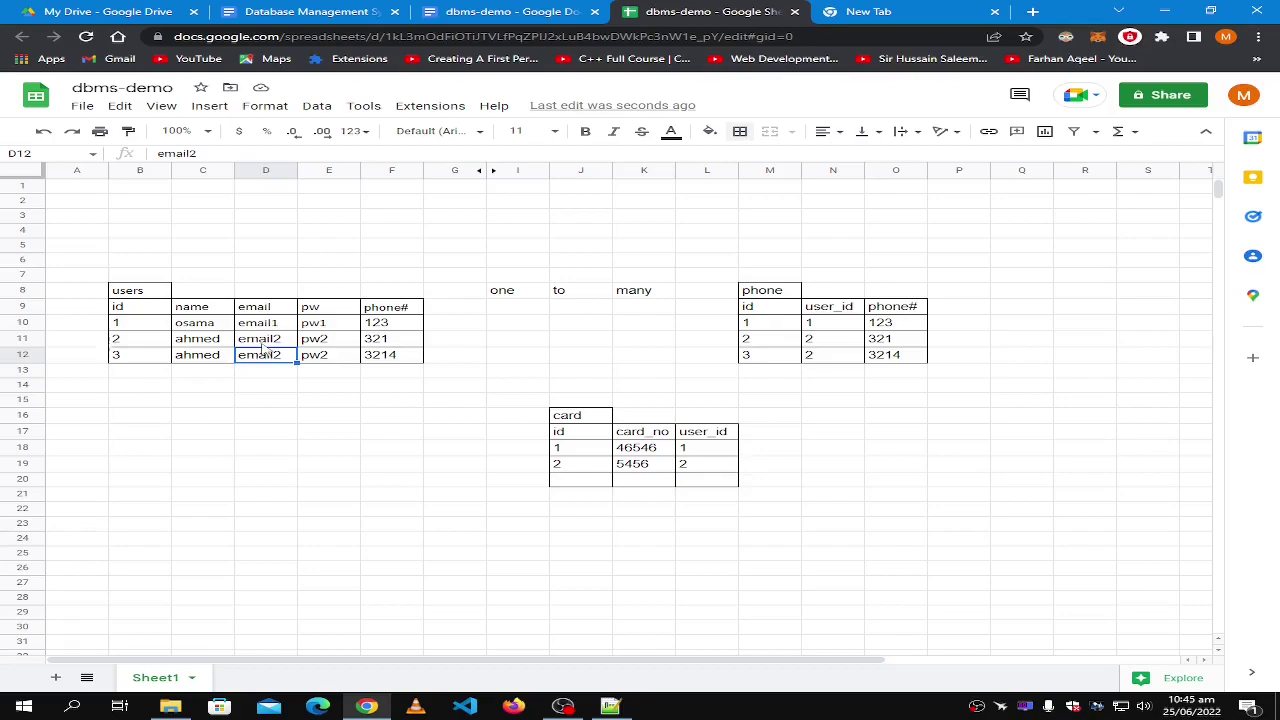
left_click(147, 358)
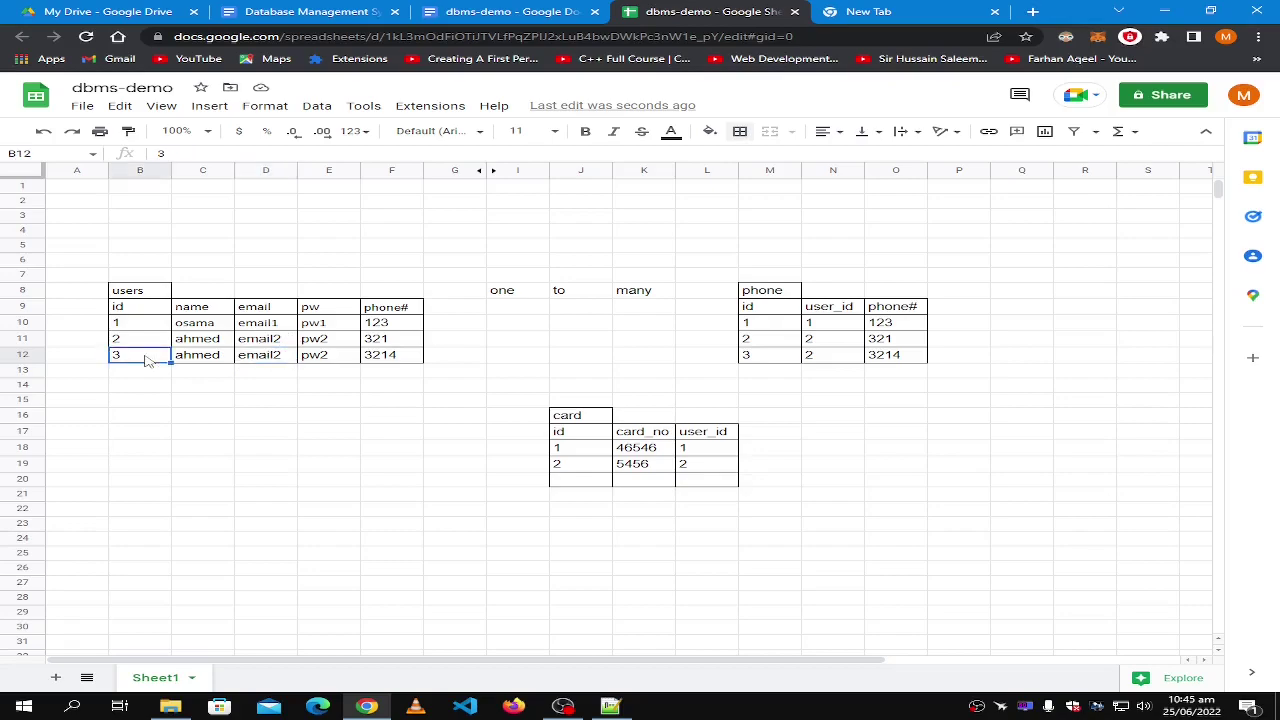
type("2")
left_click(330, 403)
Compare the duplicated user rows 11 and 12, then enter 3 as row 12's id.
left_click(143, 346)
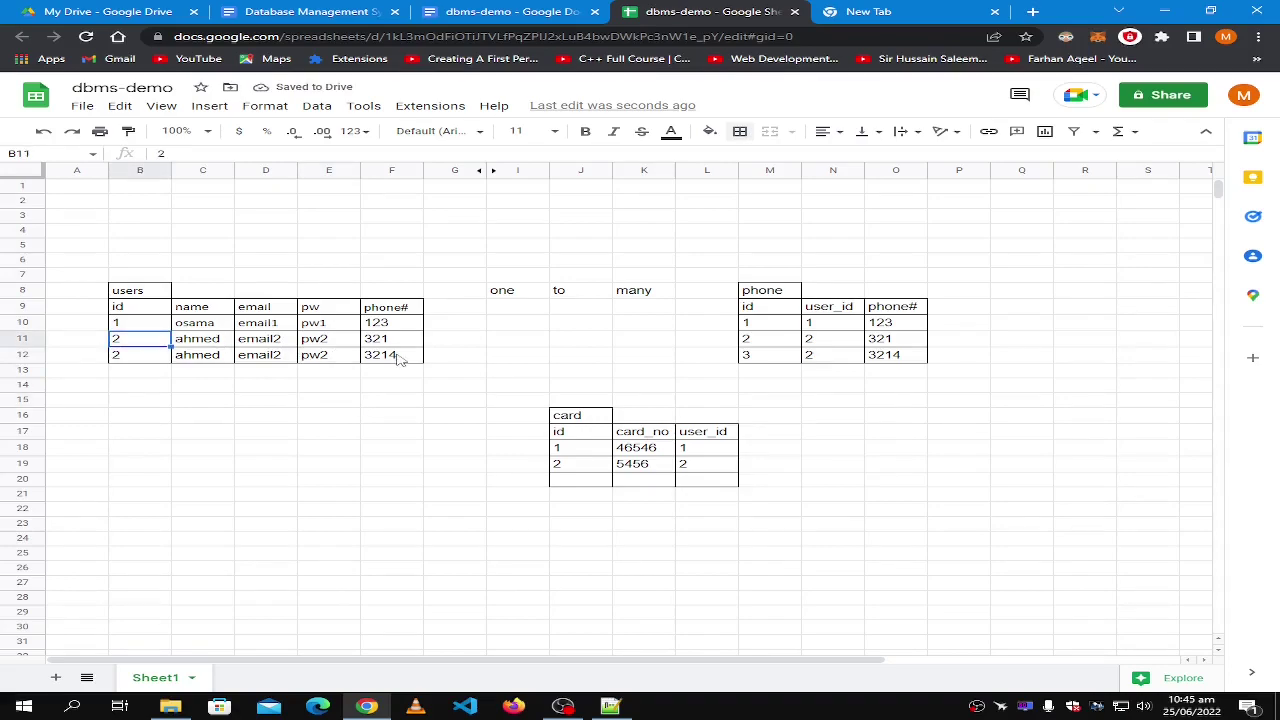
left_click(398, 358, "shift")
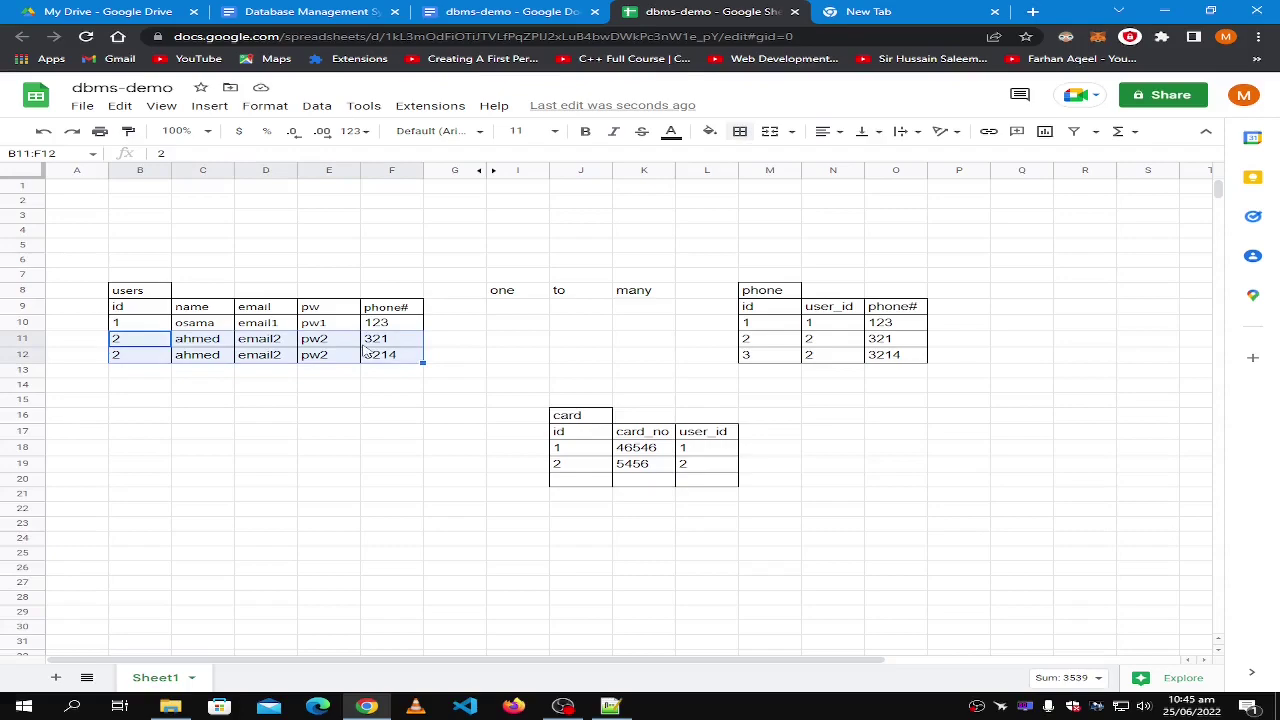
left_click(446, 344)
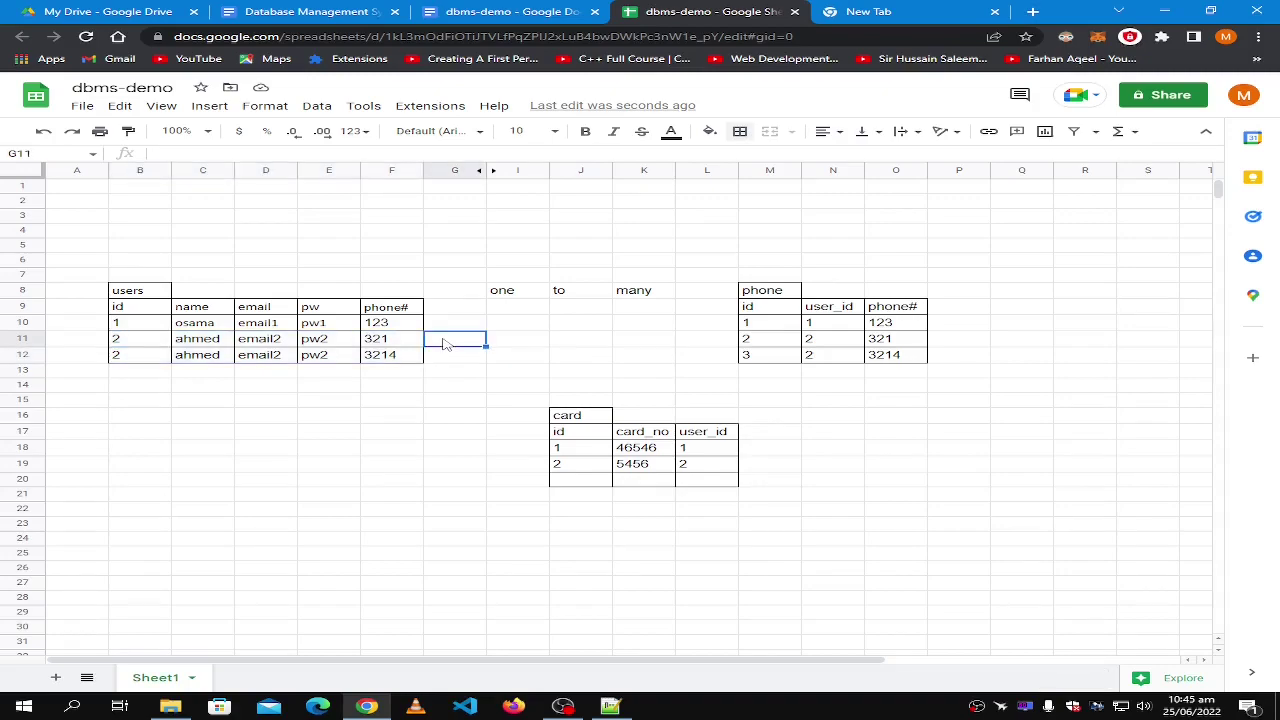
left_click(134, 344)
left_click(132, 358)
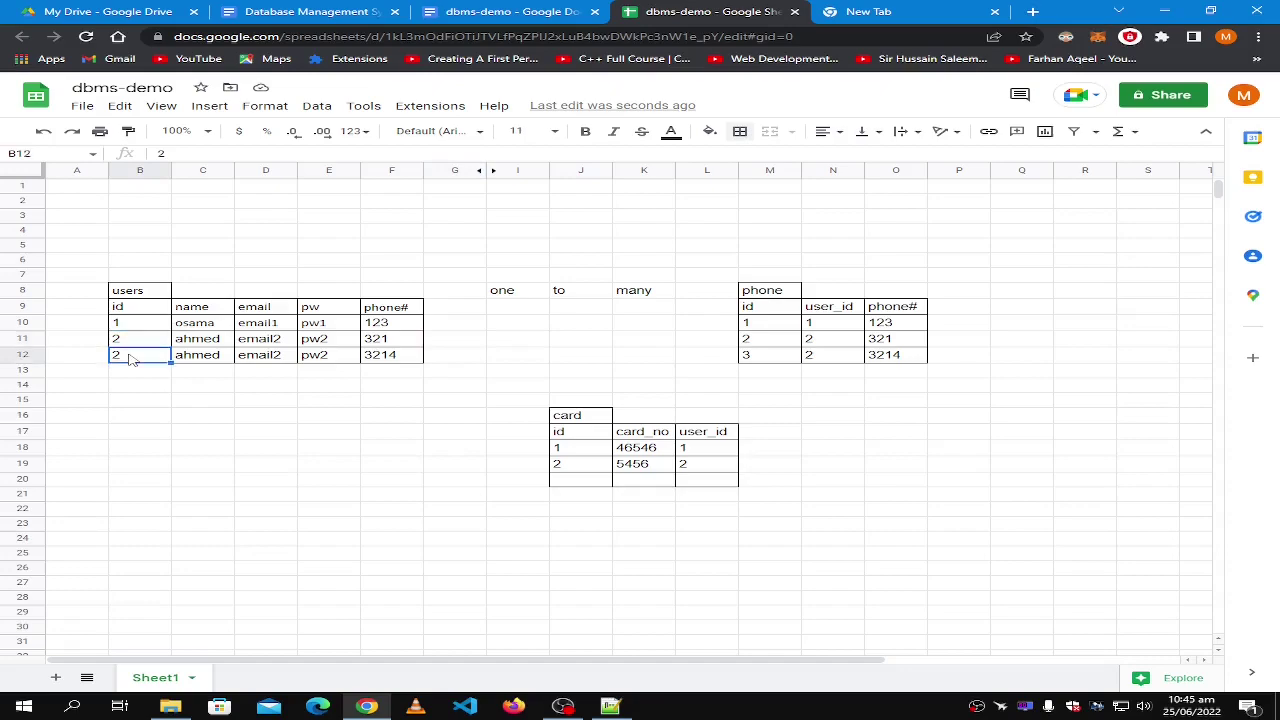
type("3")
left_click(287, 310)
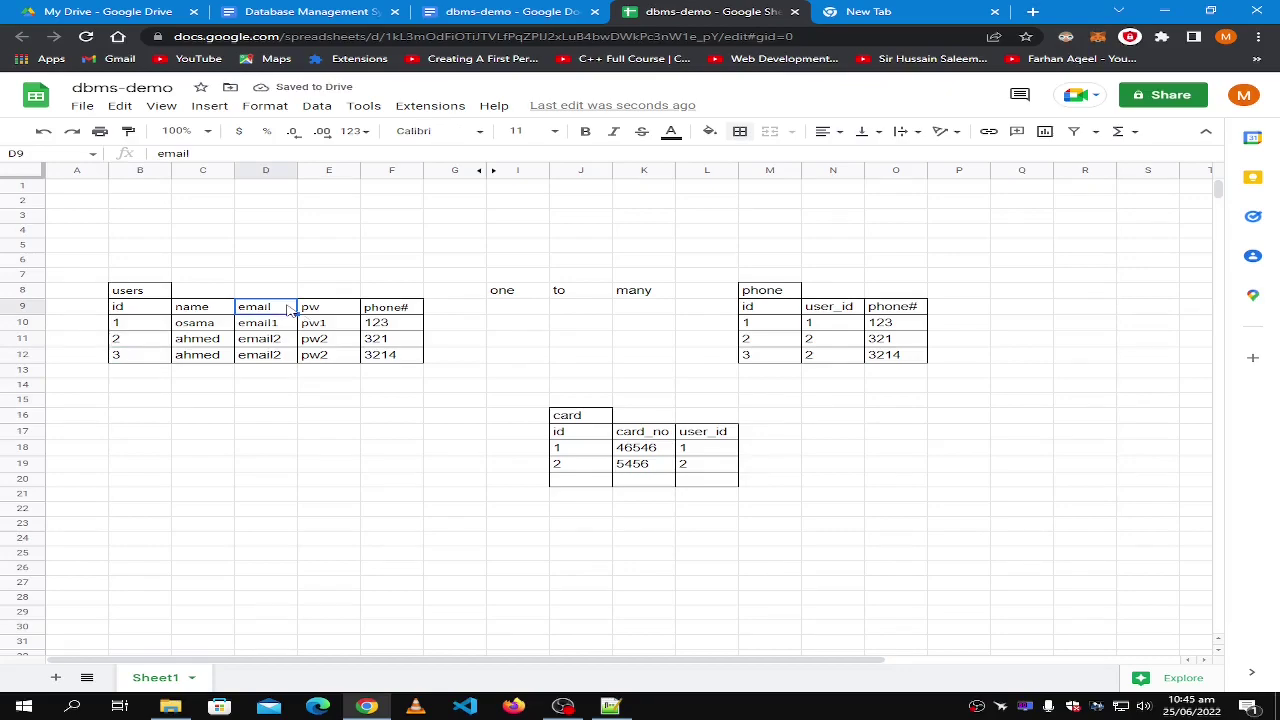
Check row 12's phone 3214 against row 11's phone 321 and id 2.
left_click(408, 358)
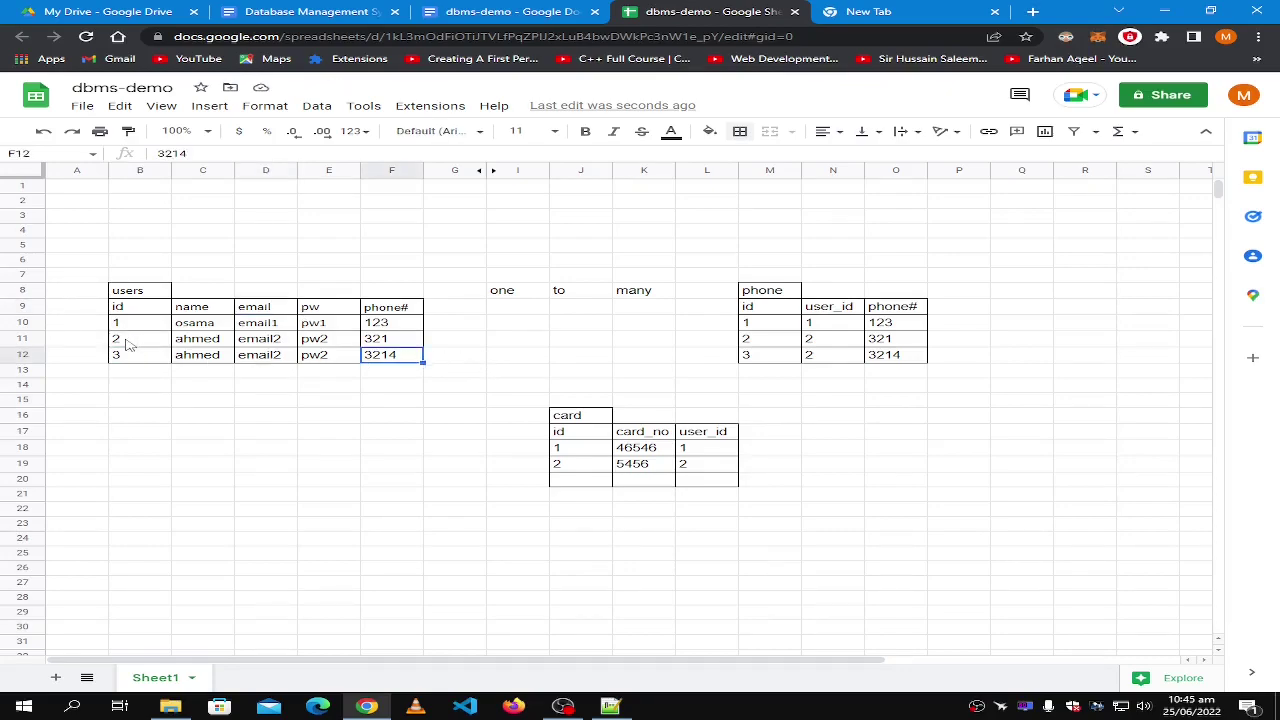
left_click(127, 344, "shift")
double_click(437, 353)
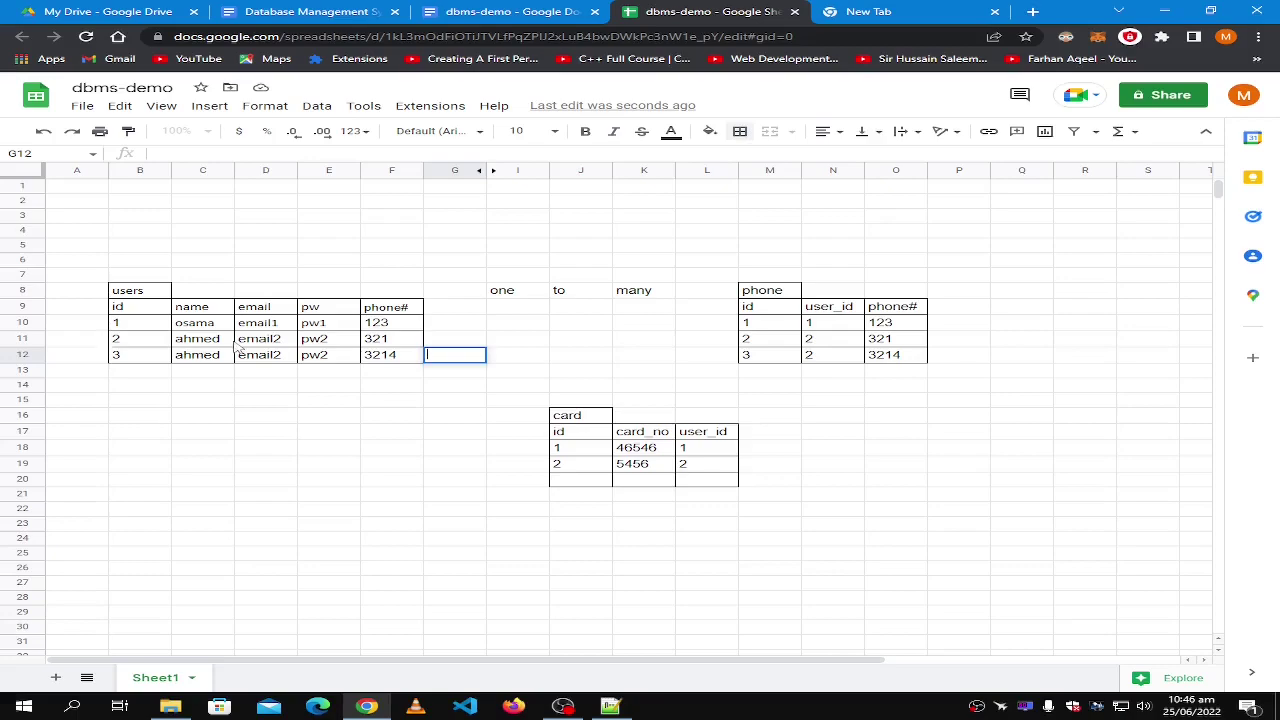
left_click(406, 342)
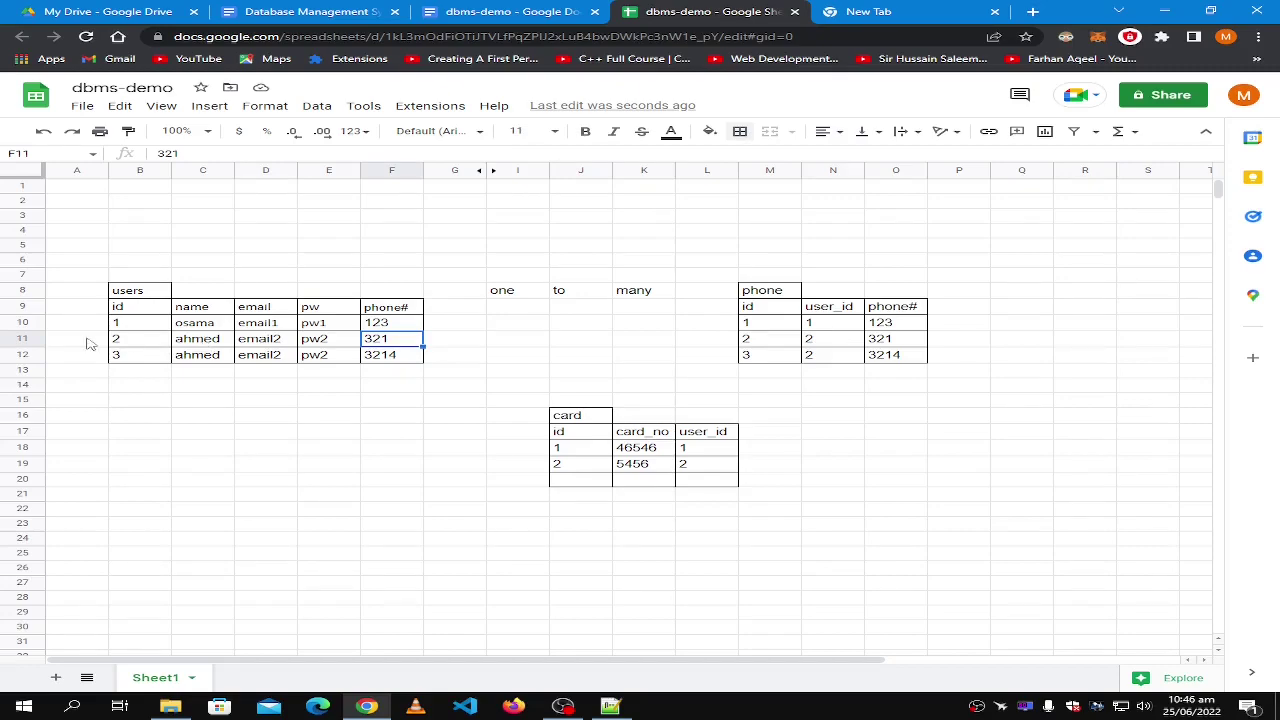
left_click(132, 342)
Clear the third user row B12:F12 and compare the emptied cells with row 11.
left_click_drag(148, 362, 379, 360)
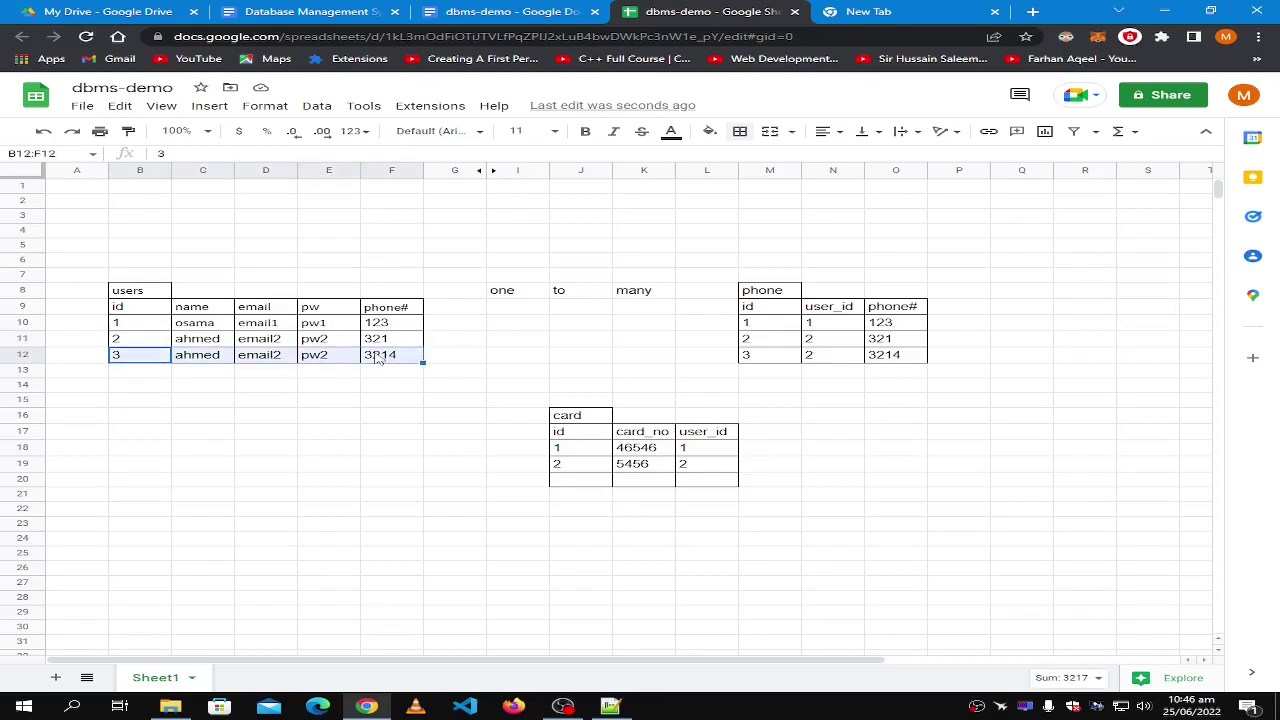
key("Delete")
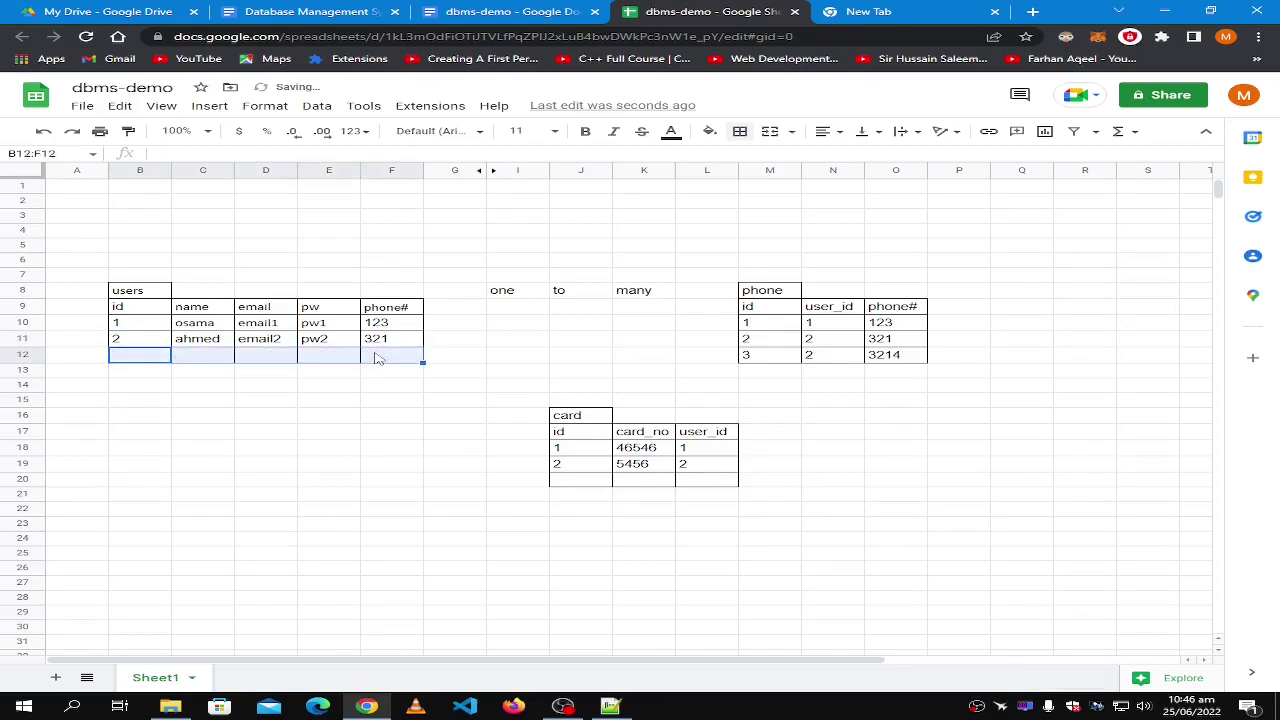
left_click(420, 344)
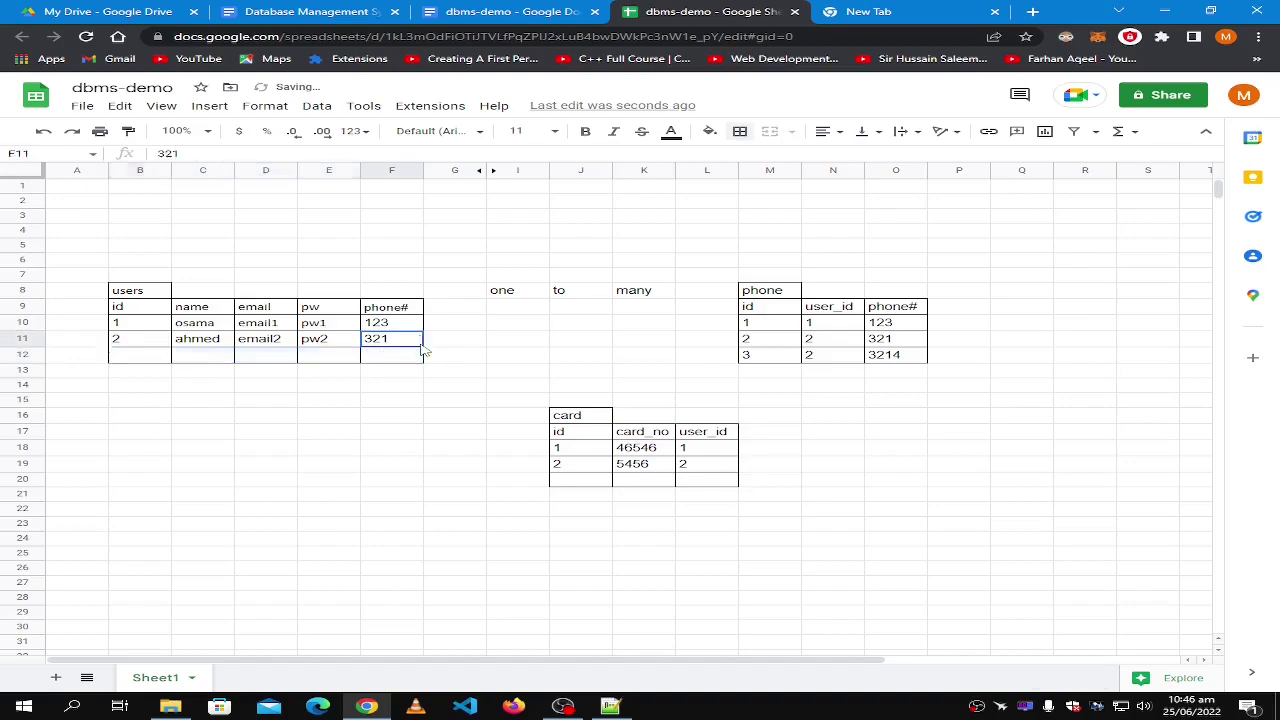
left_click(136, 335)
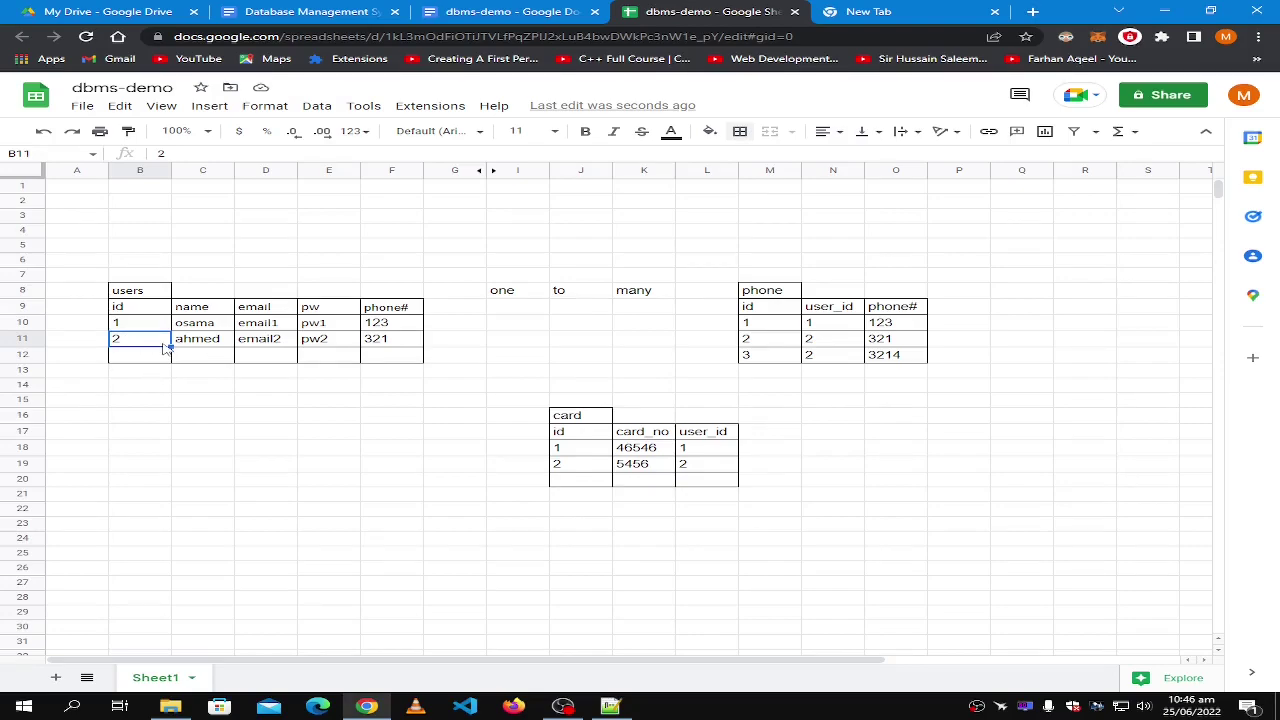
left_click(397, 361)
left_click(157, 361)
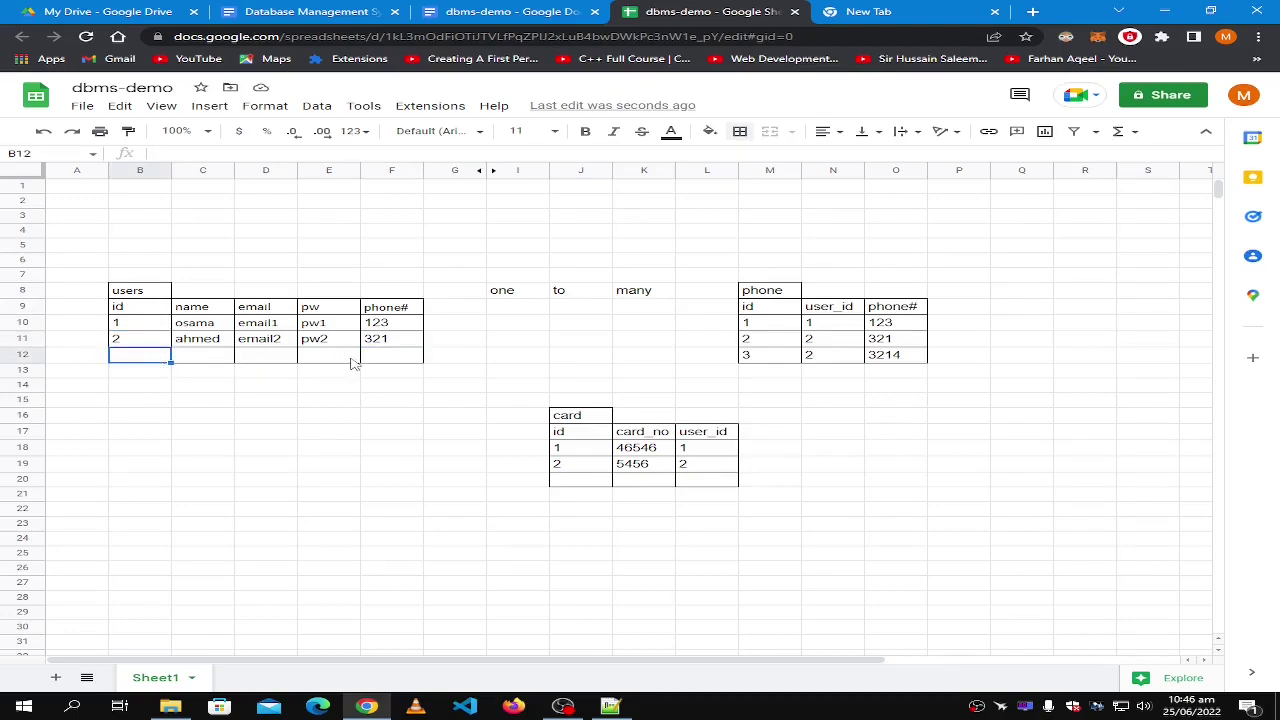
left_click(138, 345)
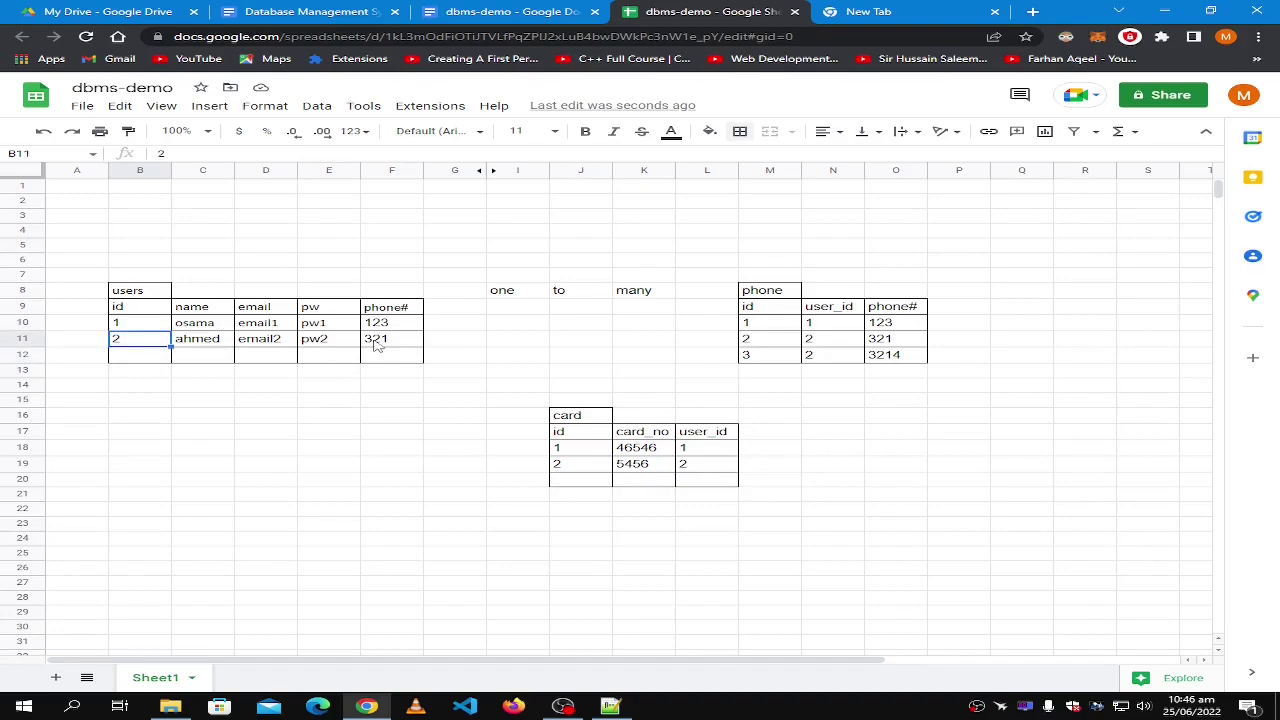
Undo the deletion to restore 3, ahmed, email2, pw2, 3214 in row 12.
key("ctrl+z")
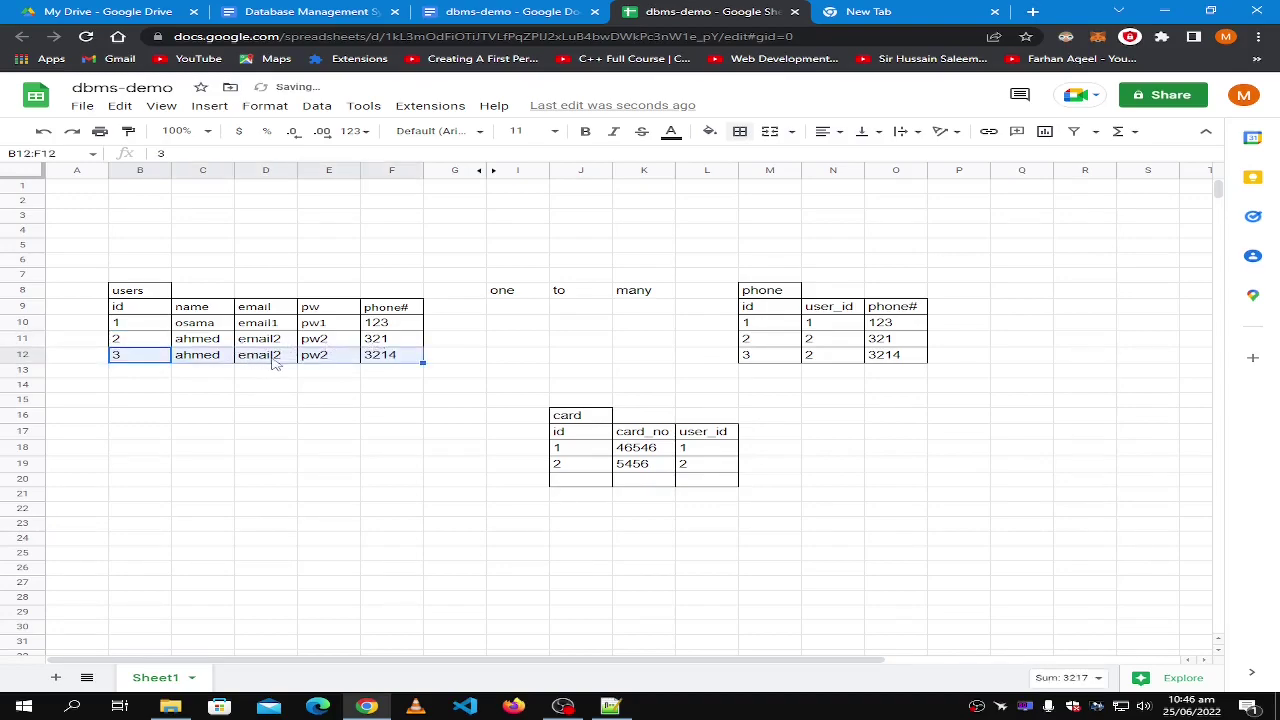
left_click(272, 356)
left_click(336, 363)
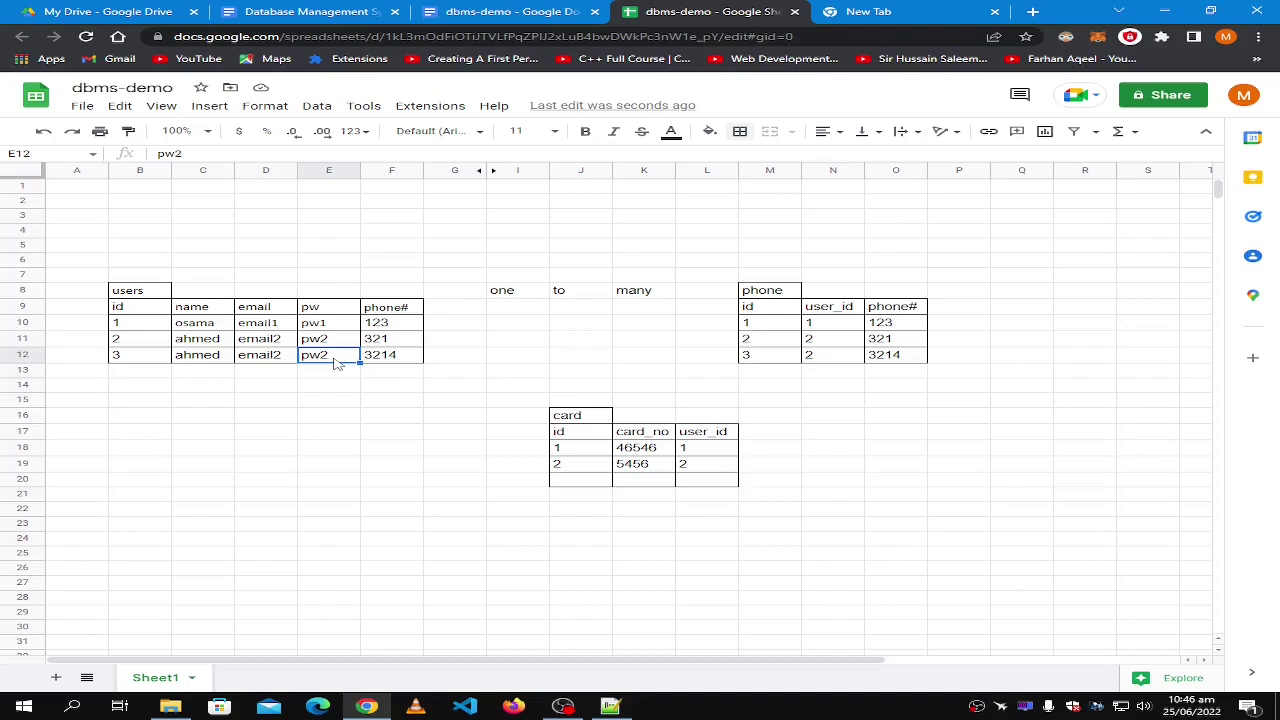
type("pw3")
left_click(125, 362)
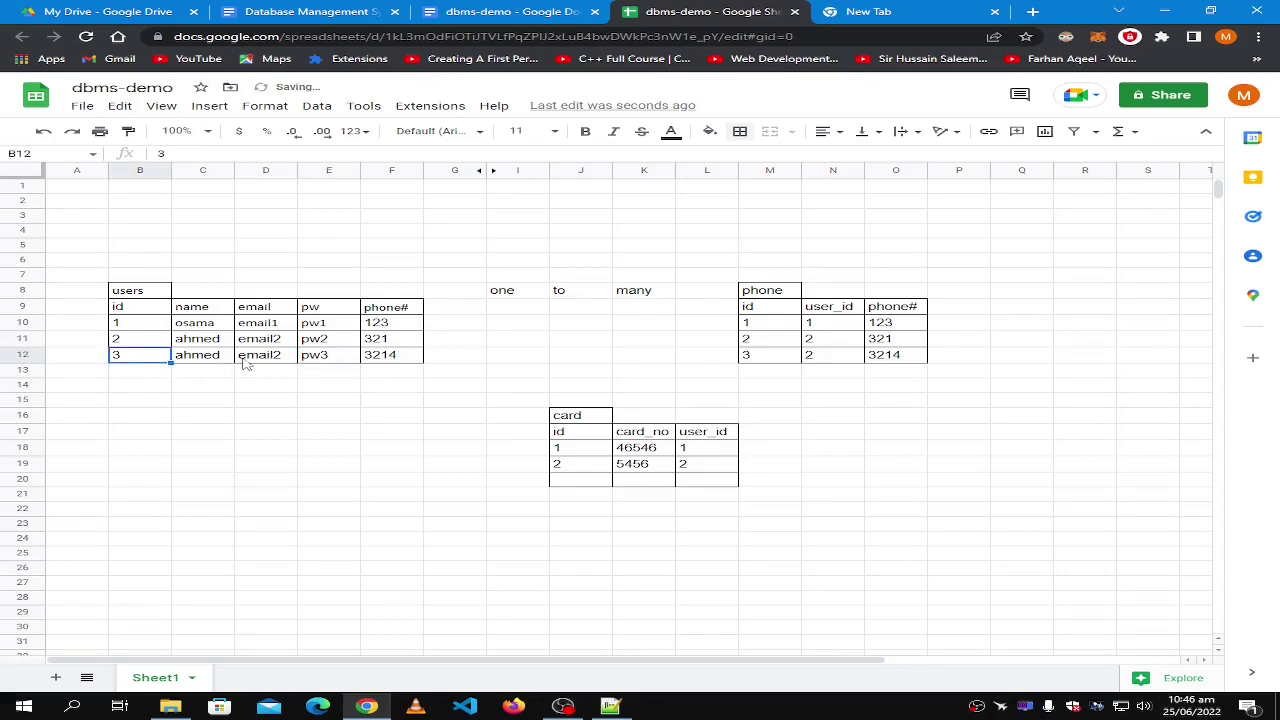
left_click(396, 364, "shift")
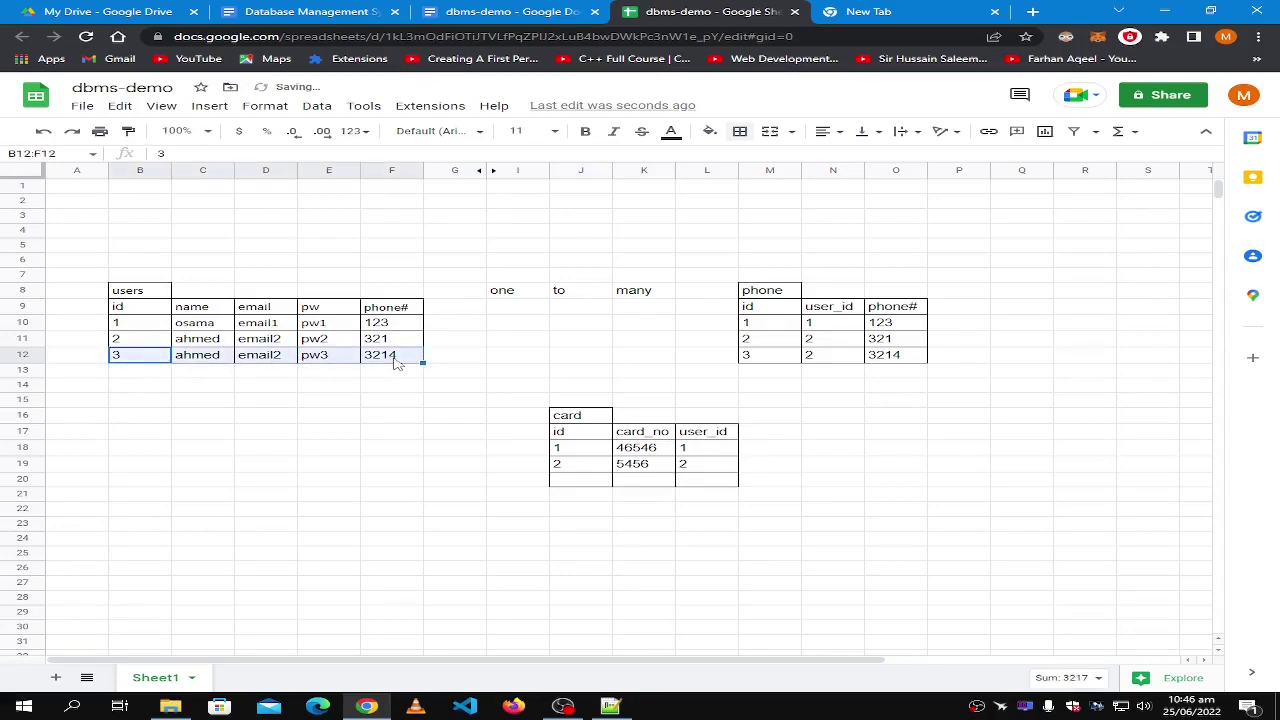
left_click(334, 345)
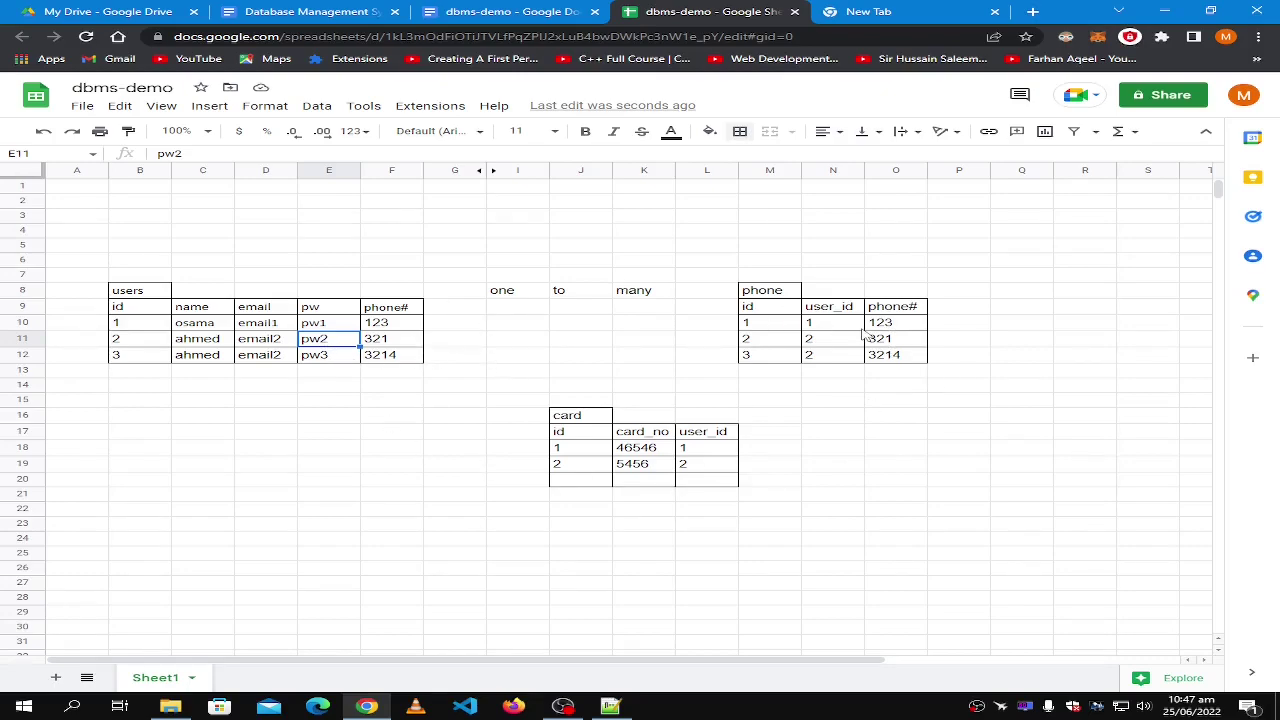
Delete the third user row B12:F12 and the phone# column from the users table.
left_click(763, 296)
left_click(396, 356)
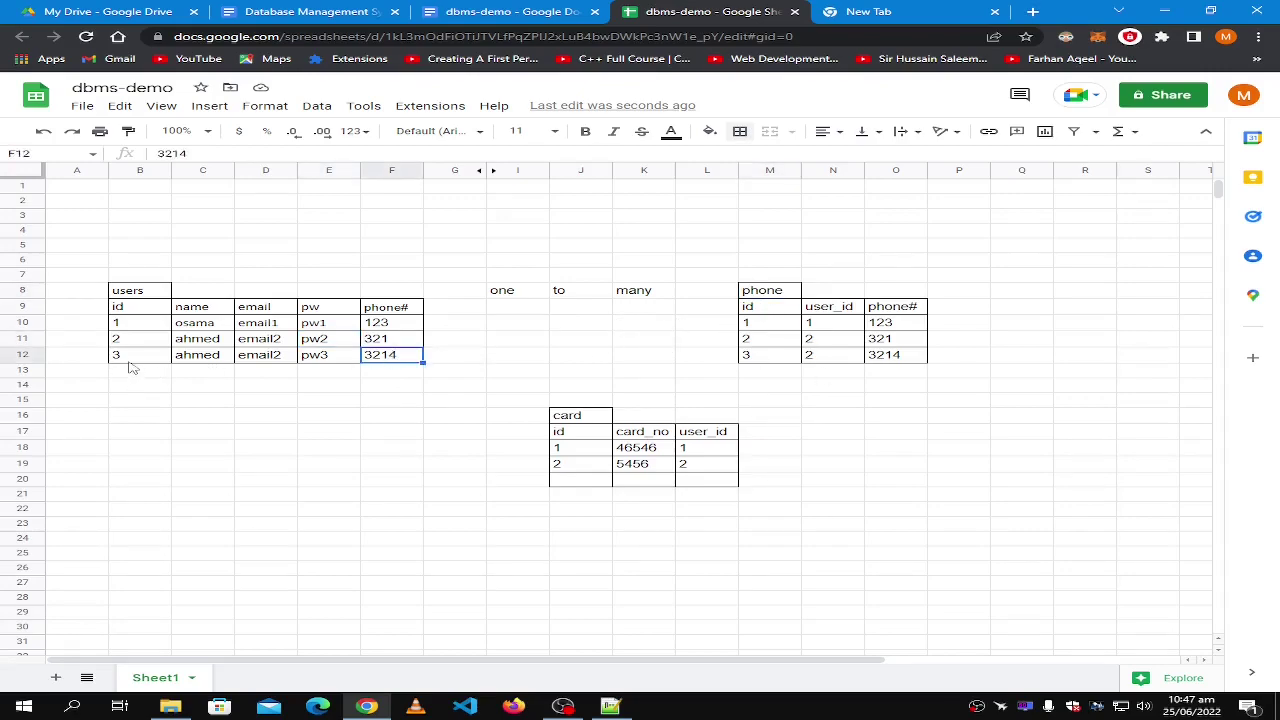
left_click(132, 358, "shift")
key("Delete")
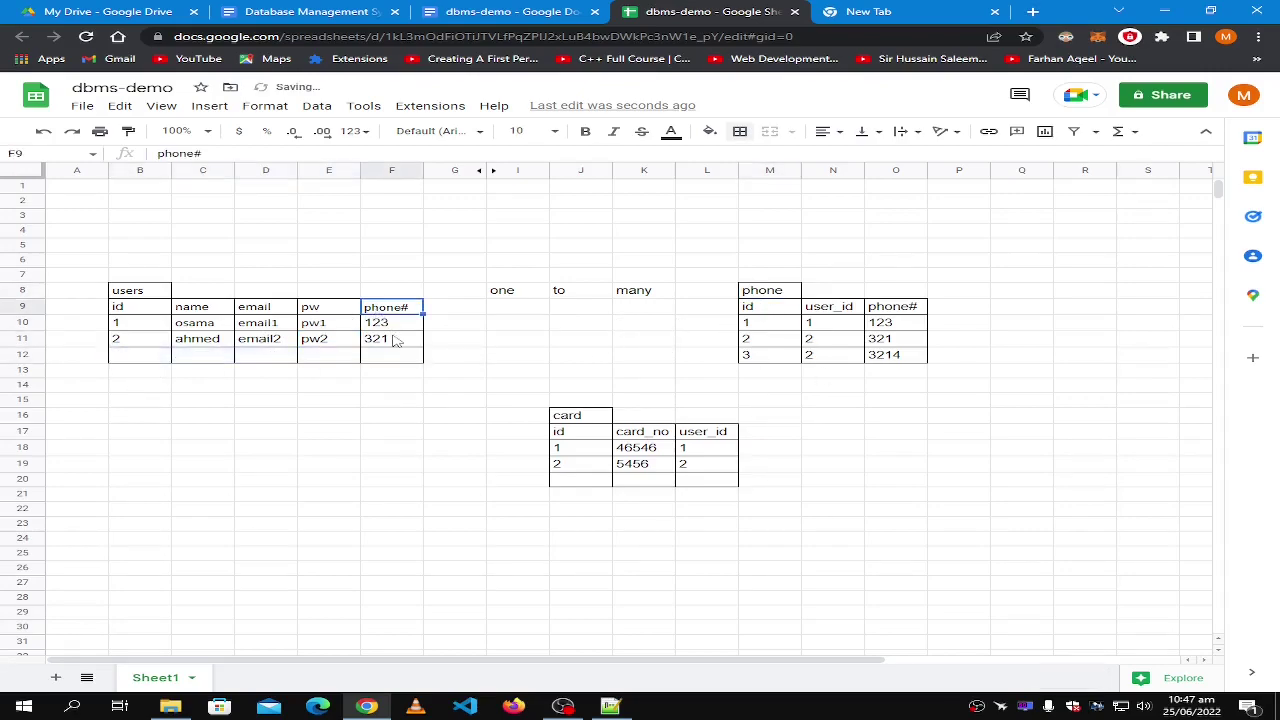
key("ctrl+z")
key("ctrl+z")
key("ctrl+z")
key("ctrl+z")
key("ctrl+z")
key("ctrl+z")
key("ctrl+z")
key("ctrl+z")
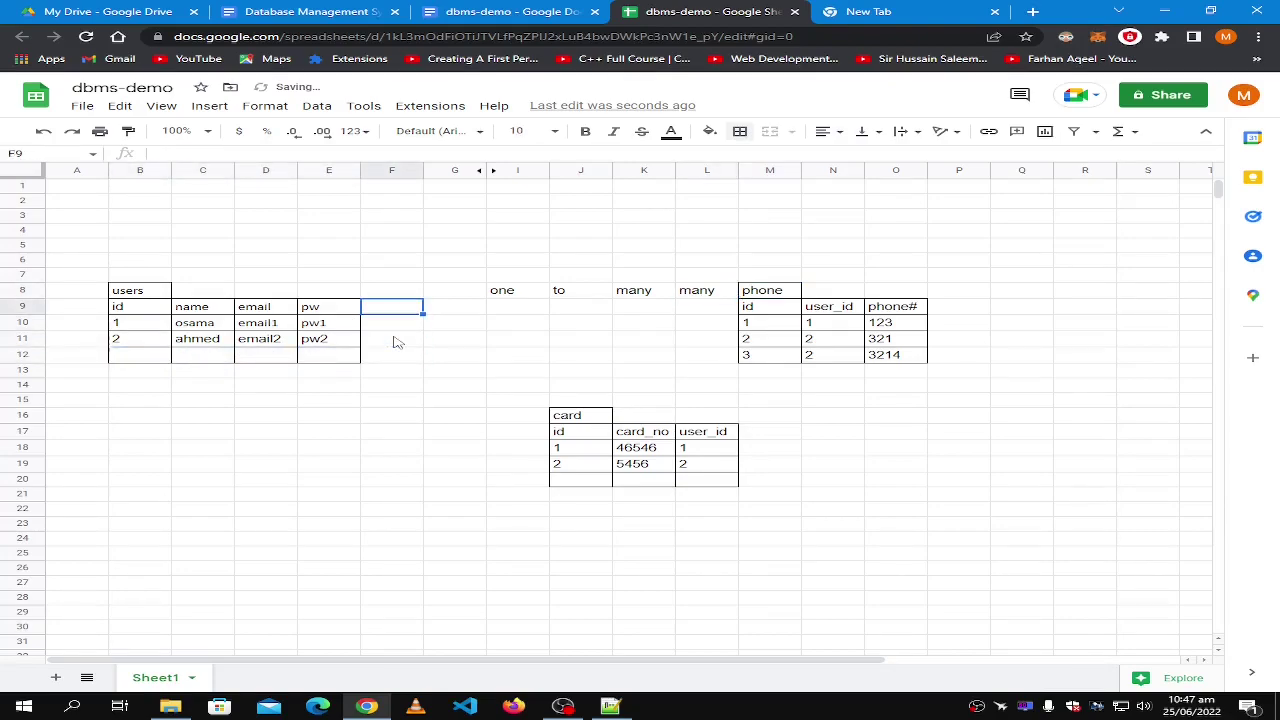
left_click(395, 342)
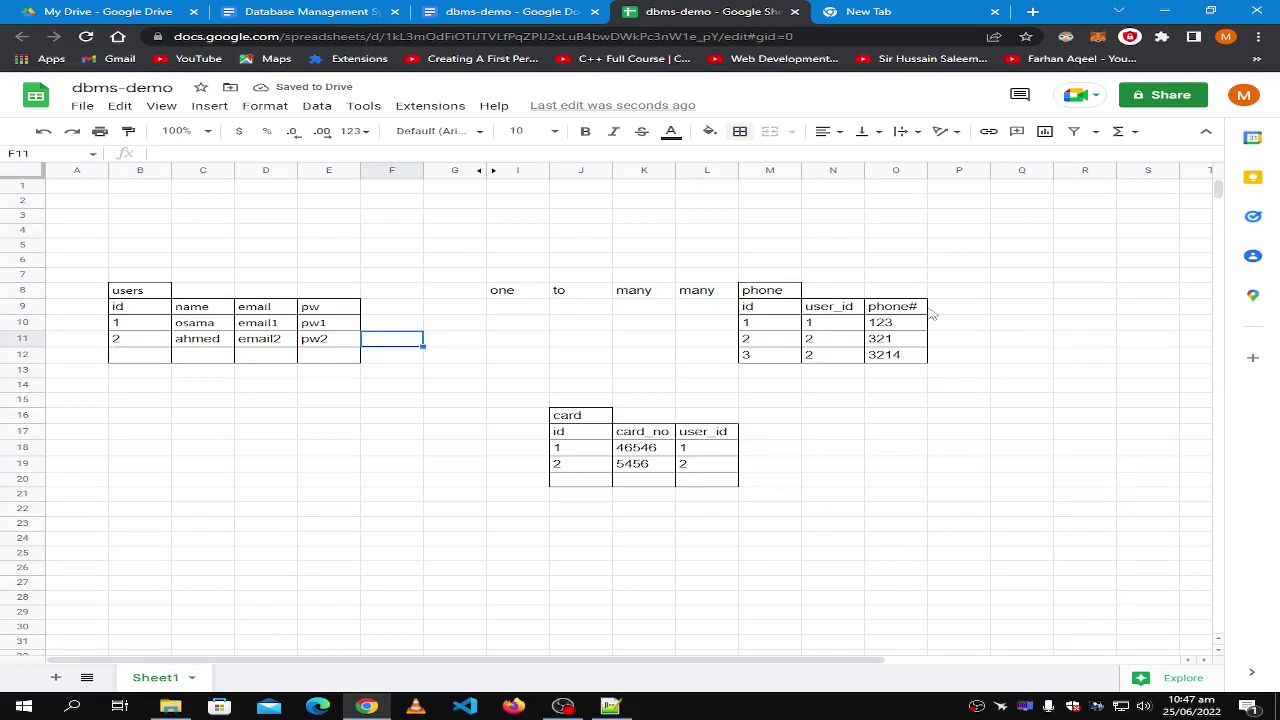
left_click(1026, 407)
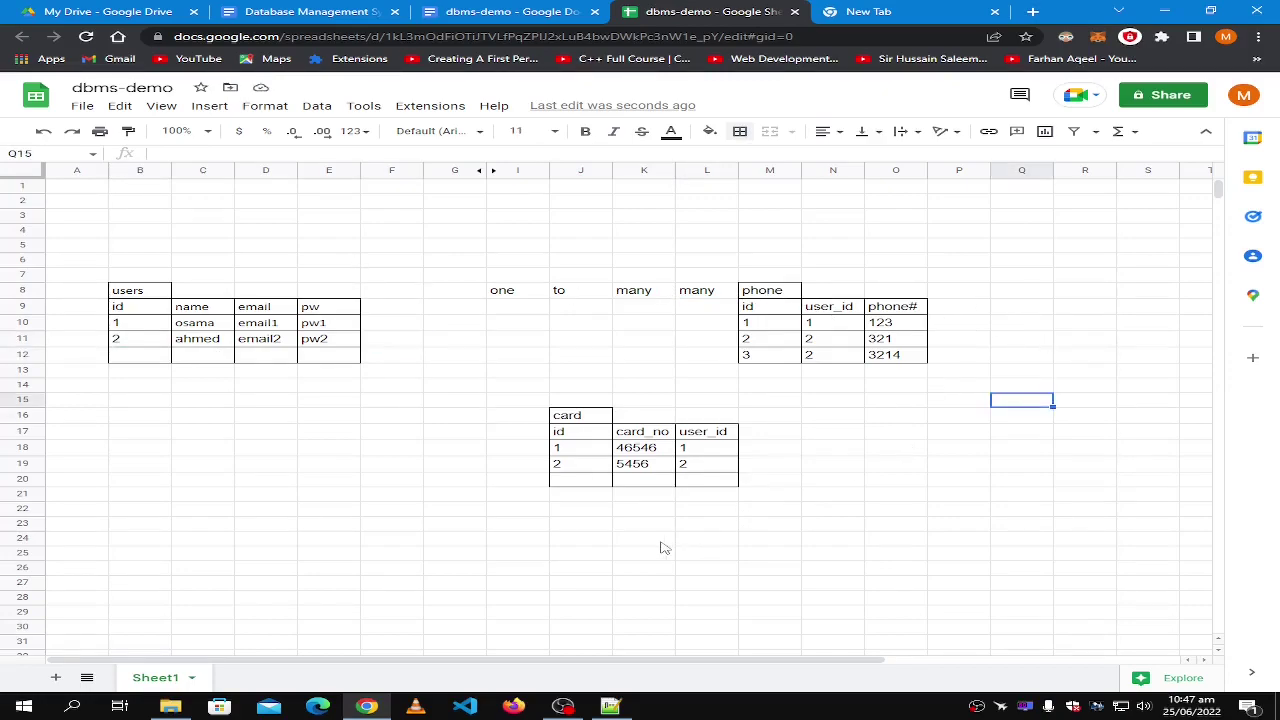
scroll(666, 549, "down", 2)
scroll(587, 480, "up", 1)
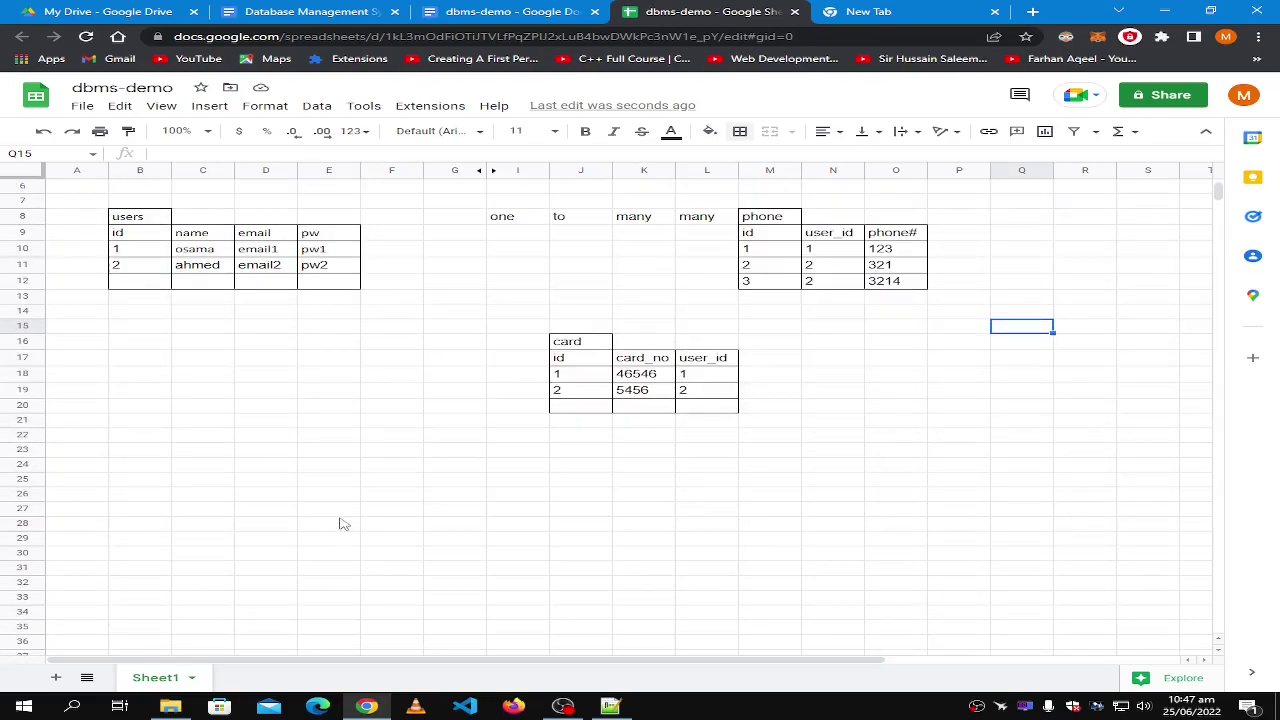
Copy the users table B8:E12 and paste it at B25.
left_click(128, 220)
left_click(318, 286, "shift")
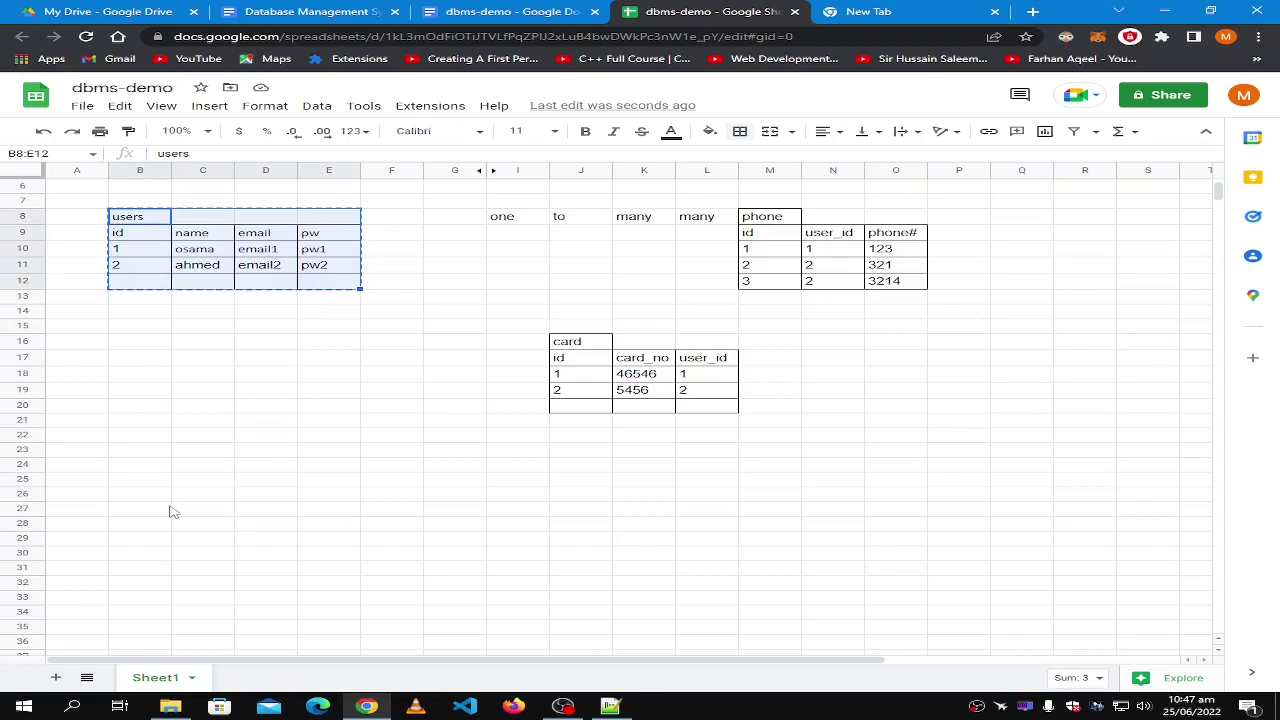
key("ctrl+c")
left_click(126, 481)
key("ctrl+v")
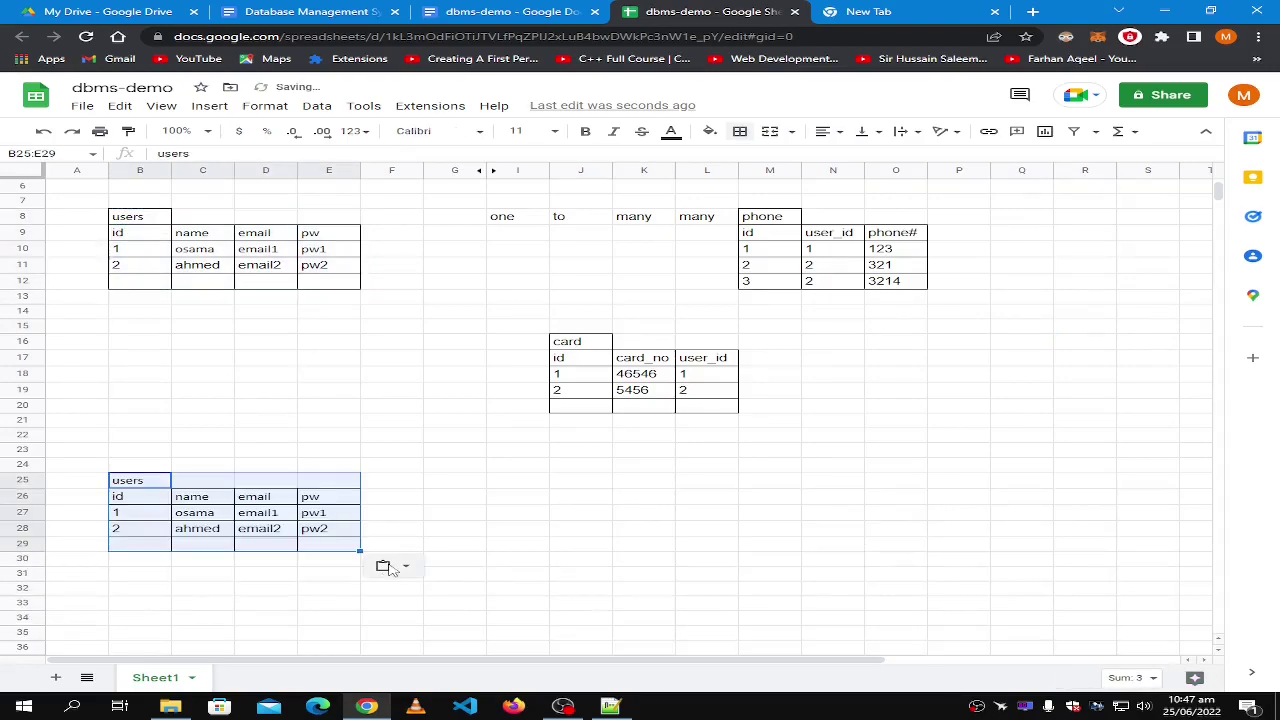
scroll(388, 568, "down", 2)
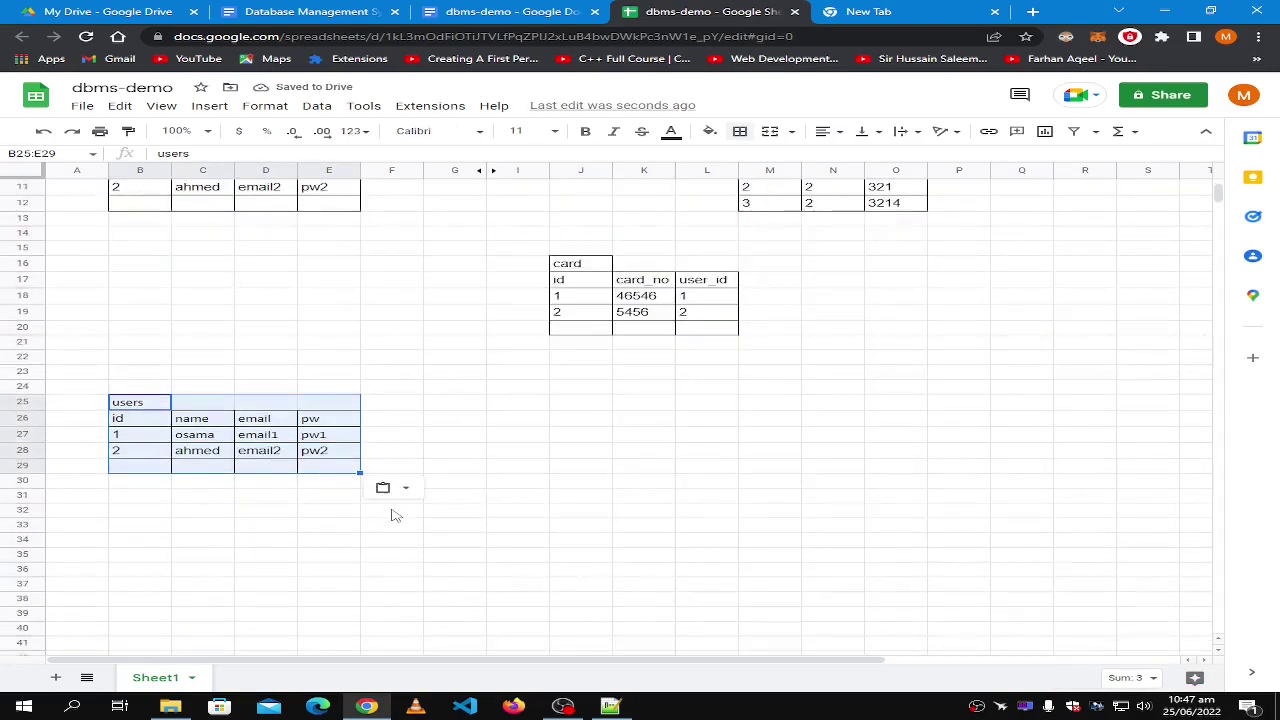
left_click(618, 435)
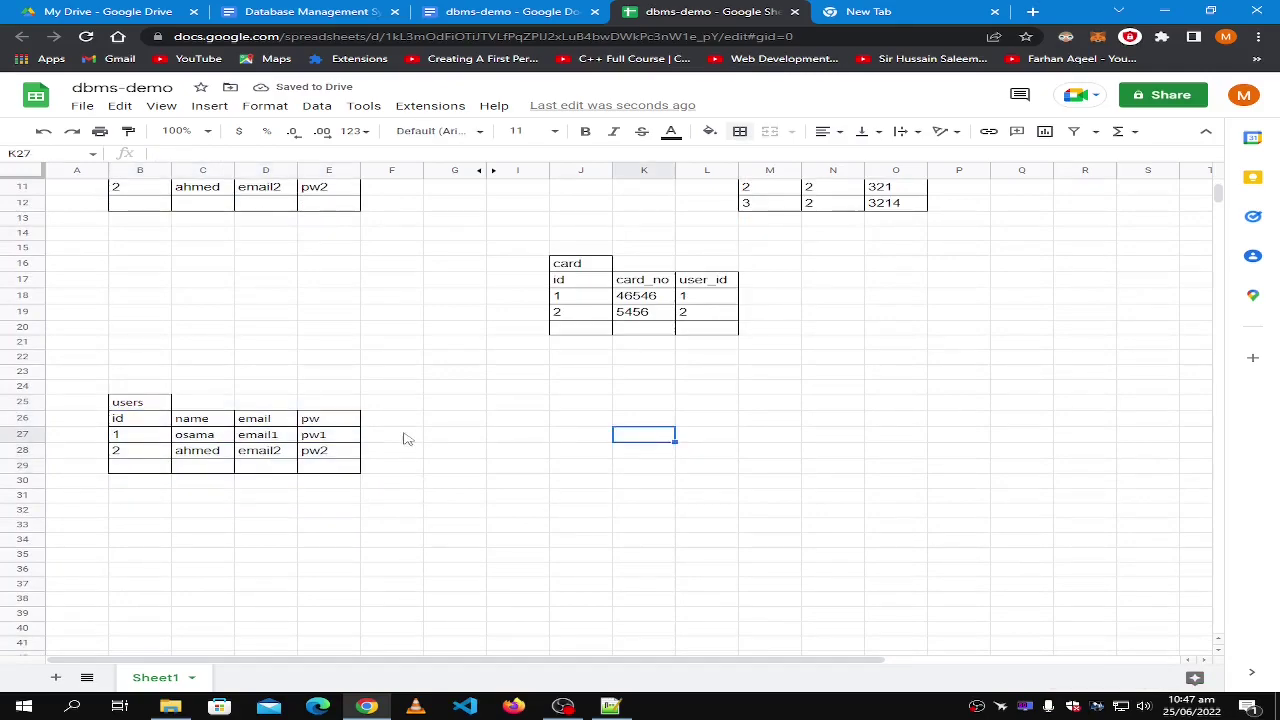
scroll(477, 404, "up", 2)
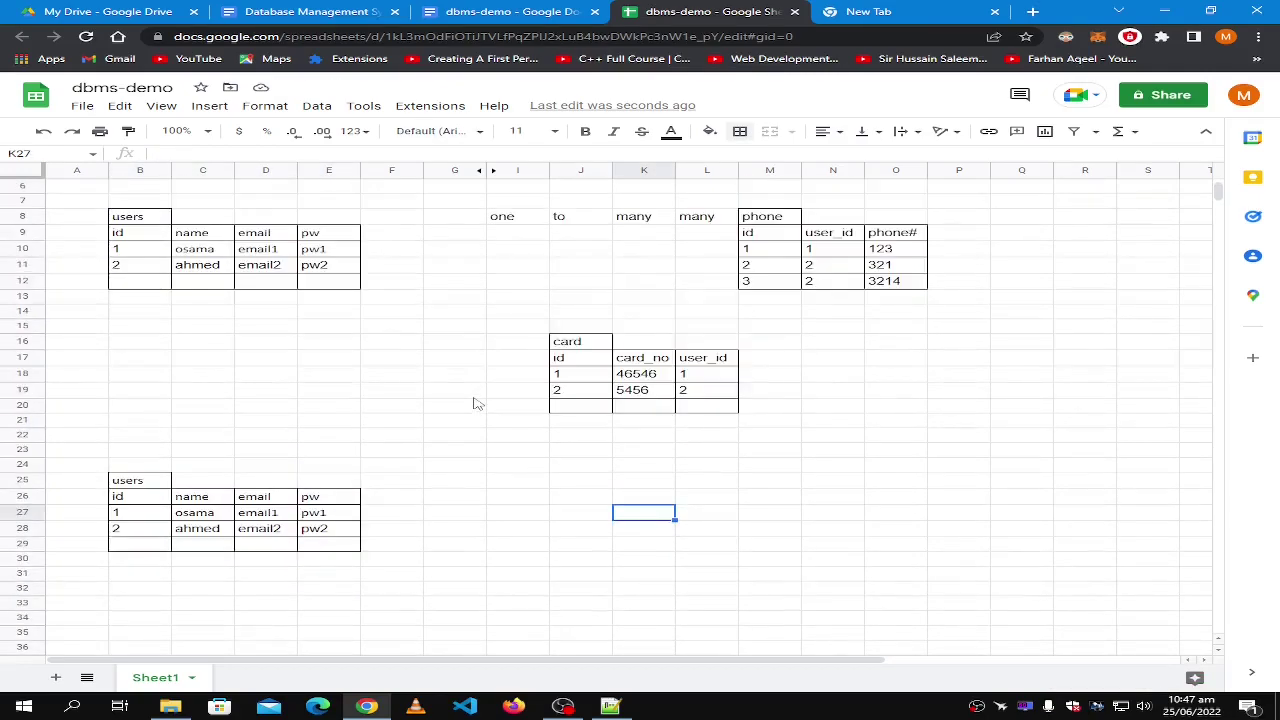
Label the card table 'one to one' across F16, G16 and I16.
left_click(388, 346)
type("one to")
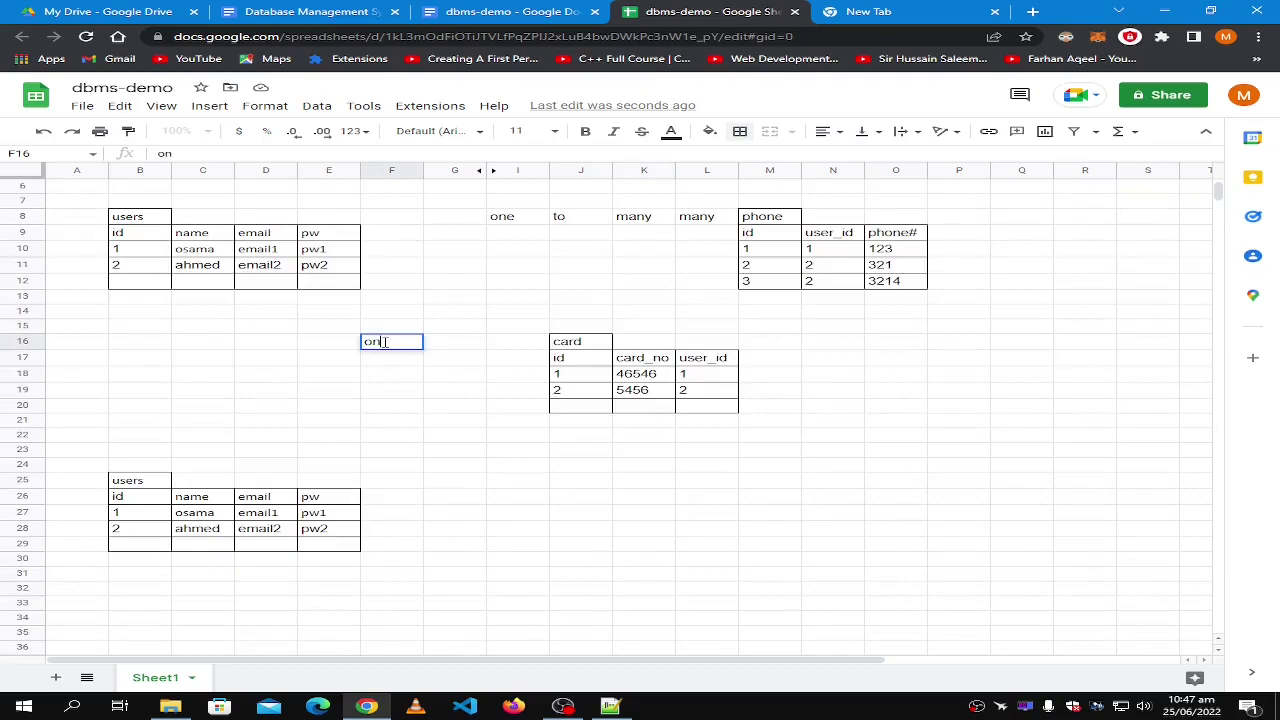
key("BackSpace")
key("BackSpace")
key("BackSpace")
key("Tab")
type("to")
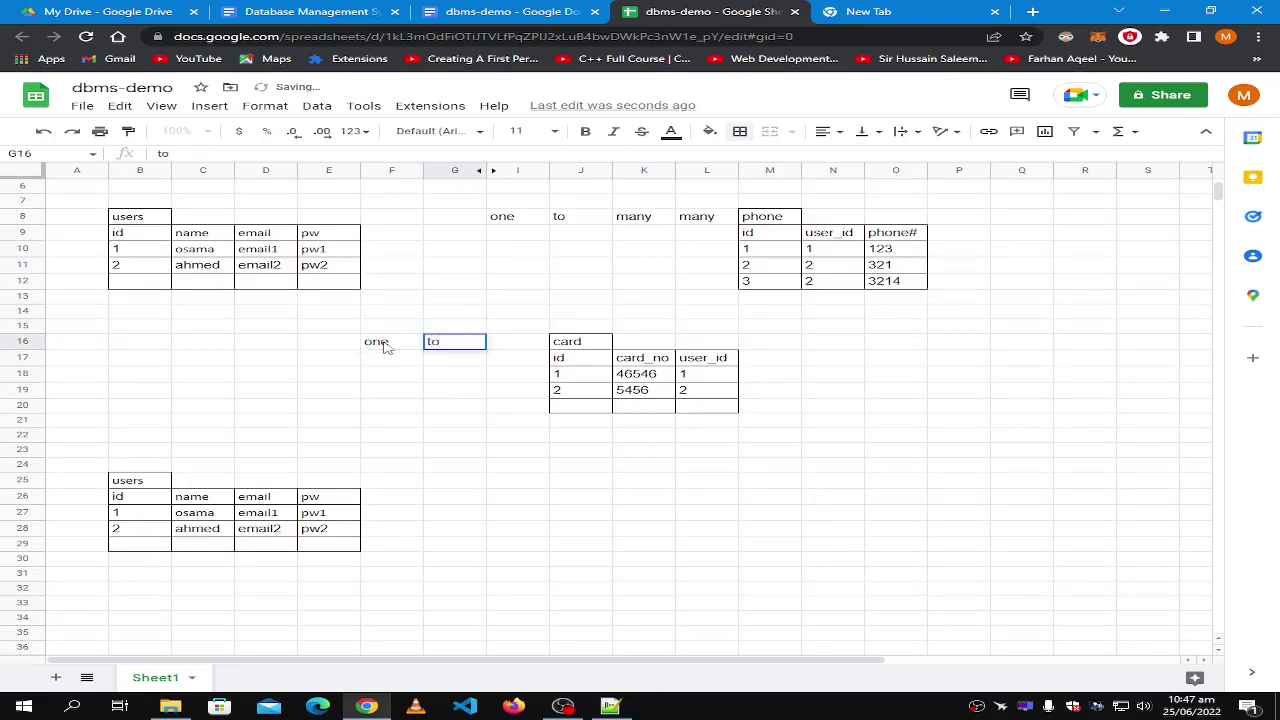
key("Tab")
type("one")
left_click(690, 503)
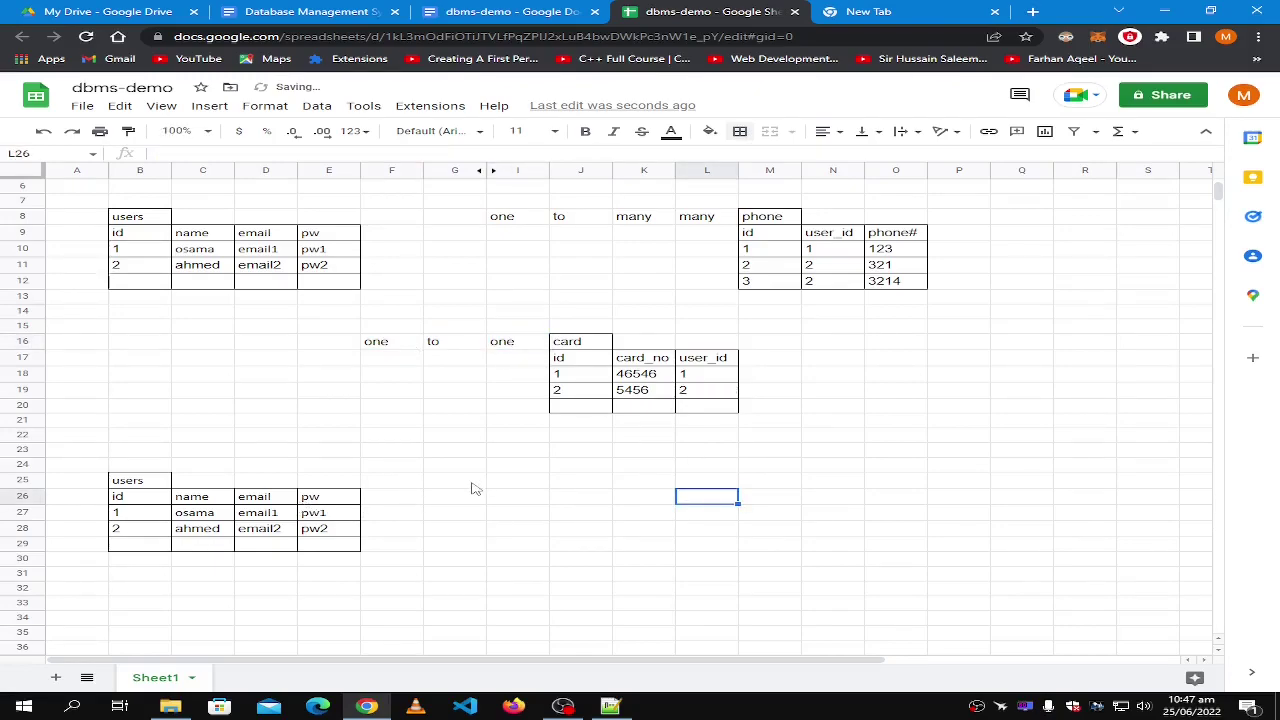
Label the copied table 'many to many' and delete the extra 'many' in L8.
left_click(476, 486)
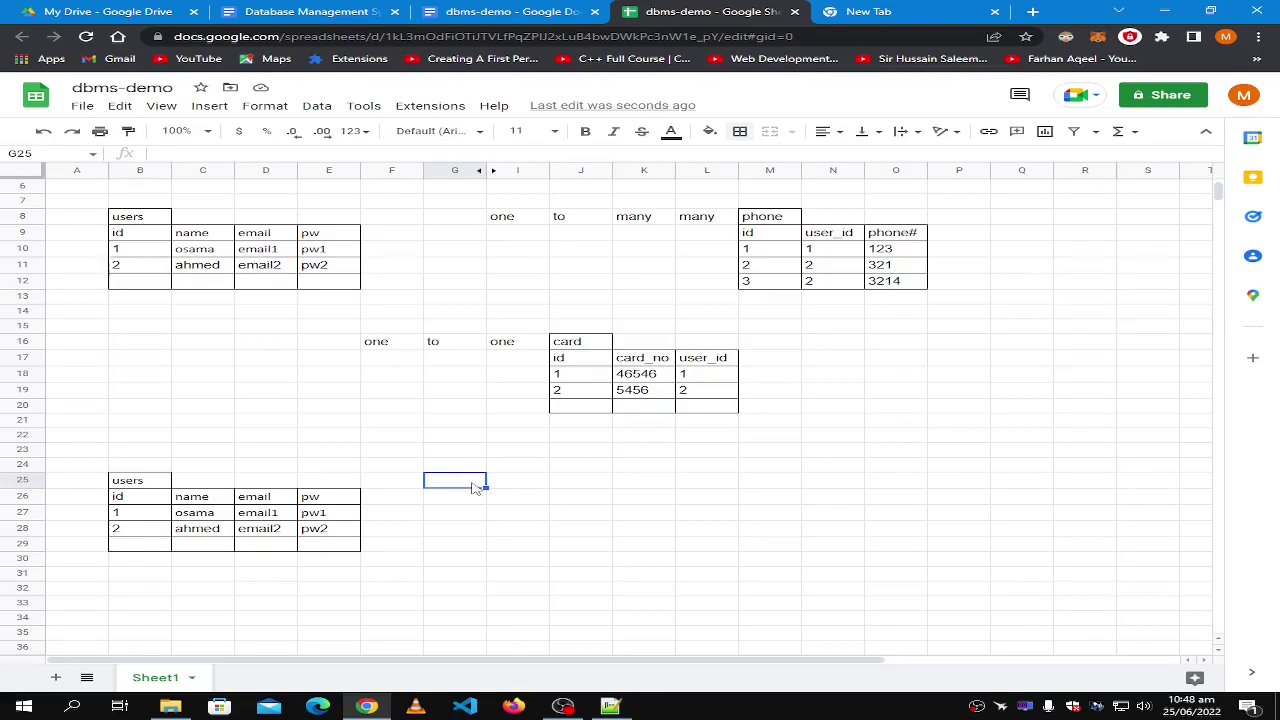
type("many t")
key("Tab")
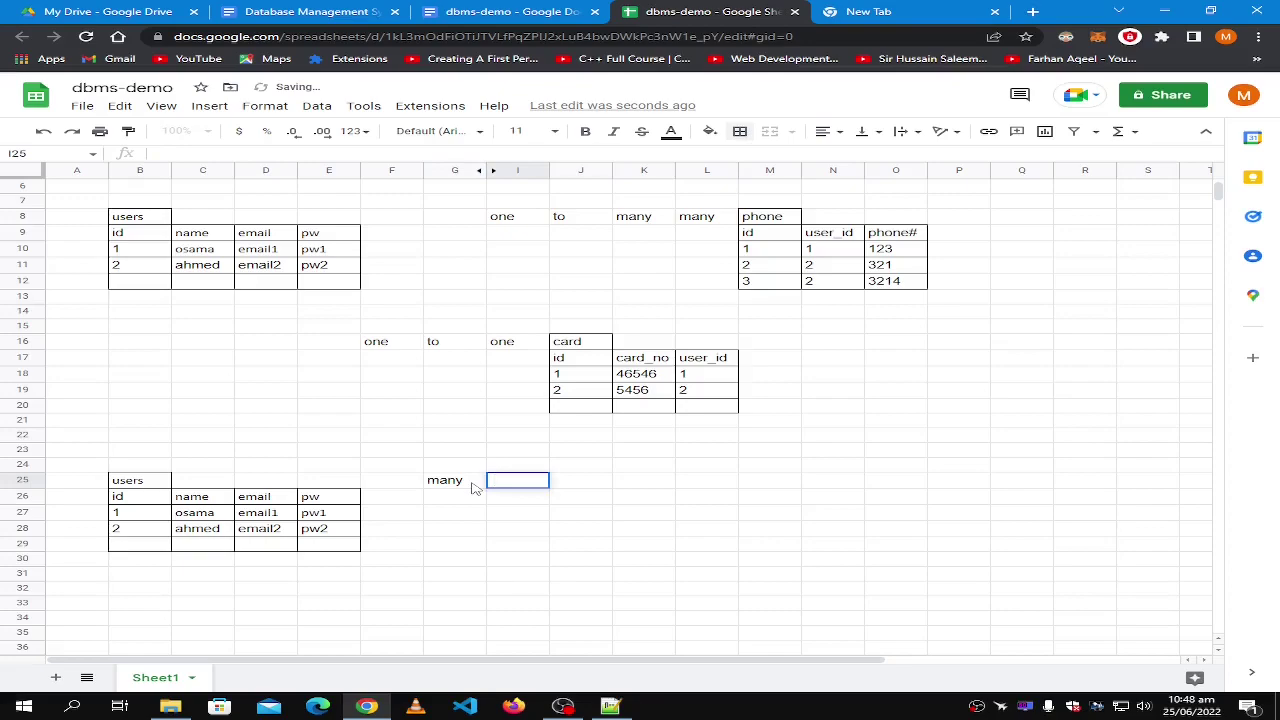
type("to")
key("Tab")
type("many")
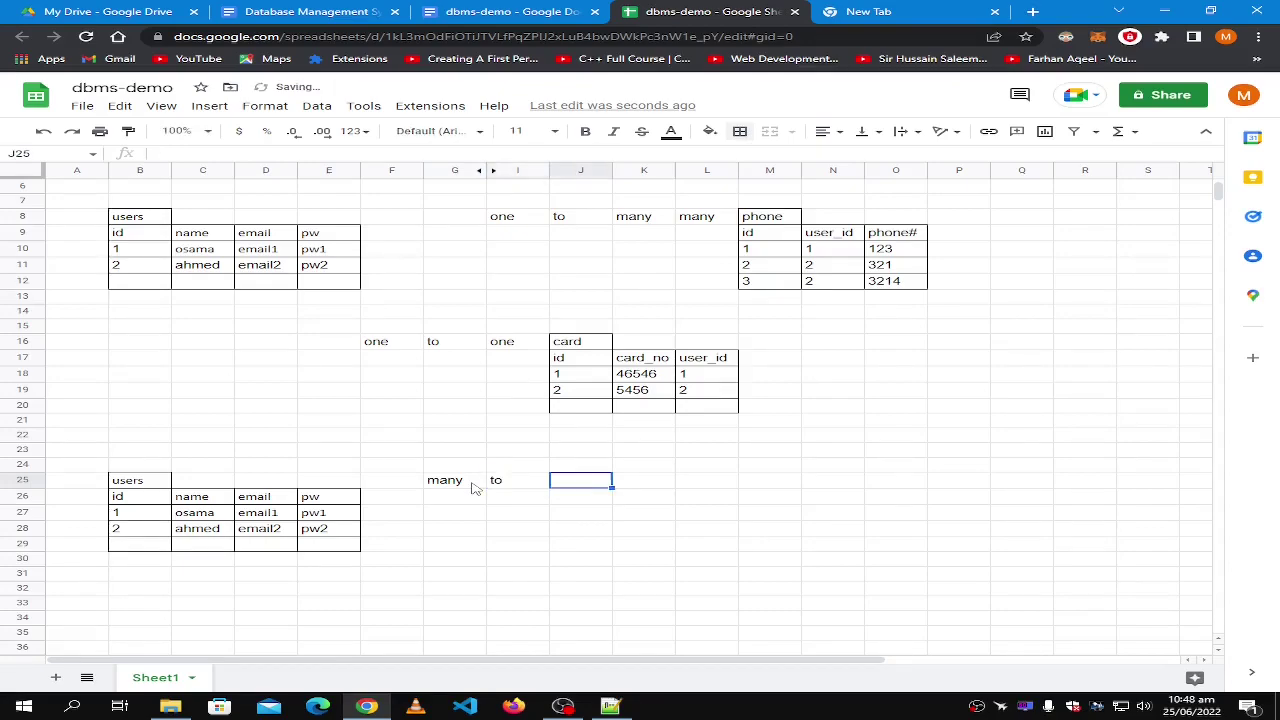
key("Tab")
key("Tab")
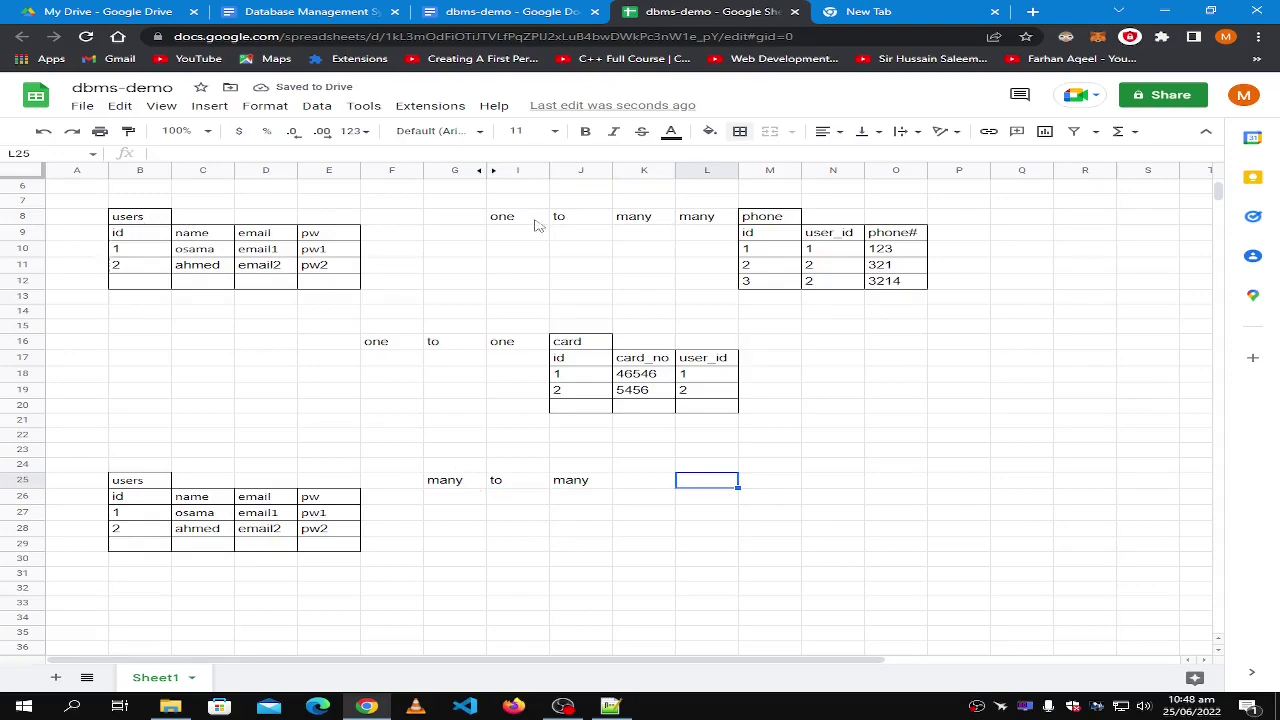
left_click(709, 222)
key("Delete")
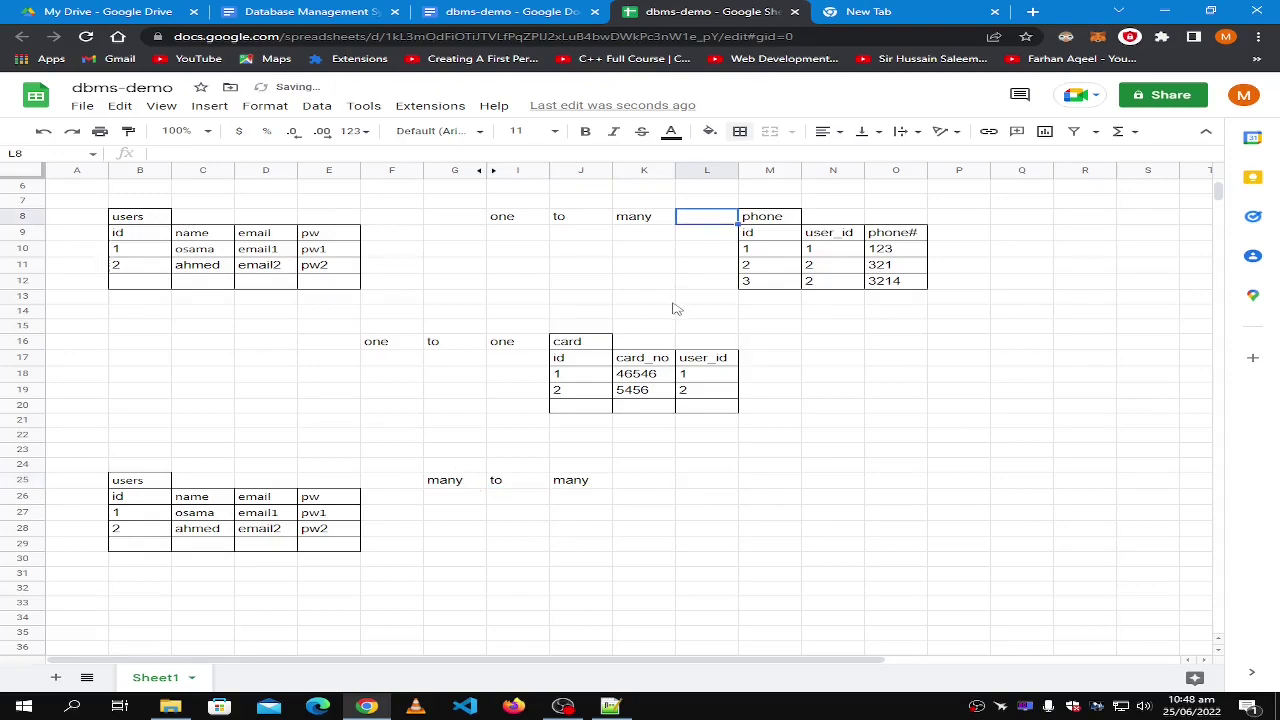
scroll(670, 306, "up", 2)
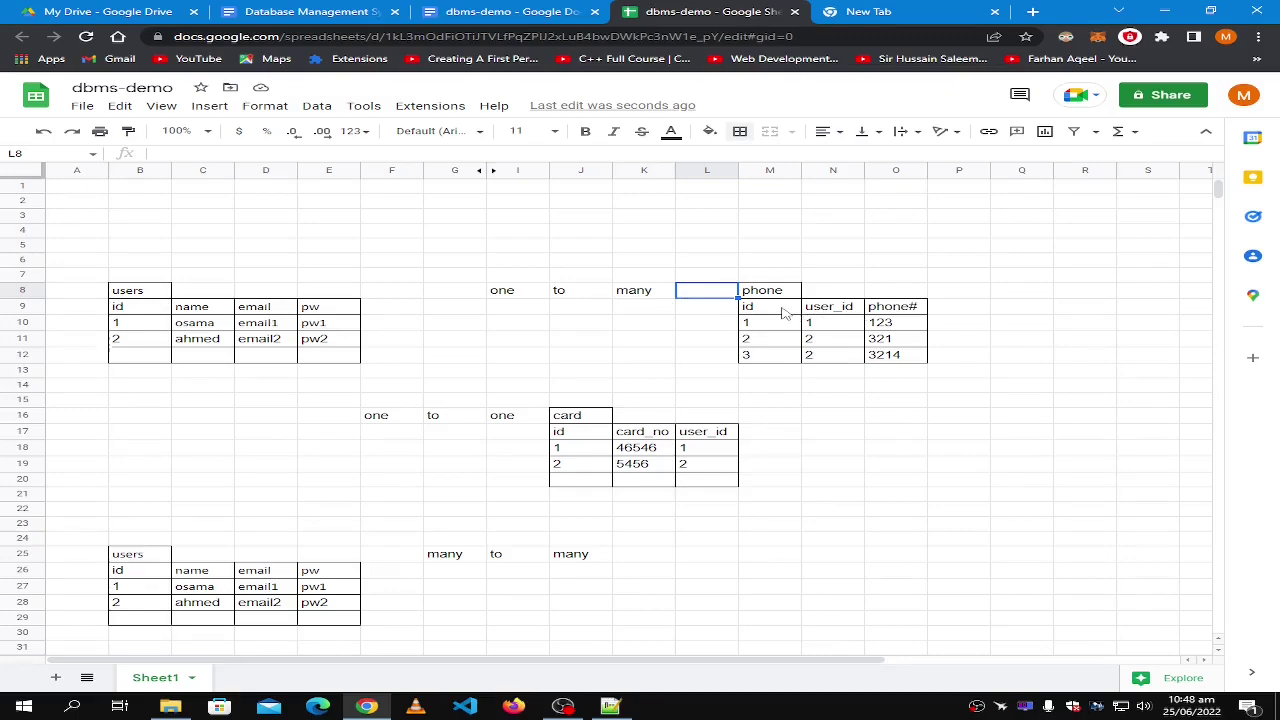
left_click(895, 306)
left_click(885, 328)
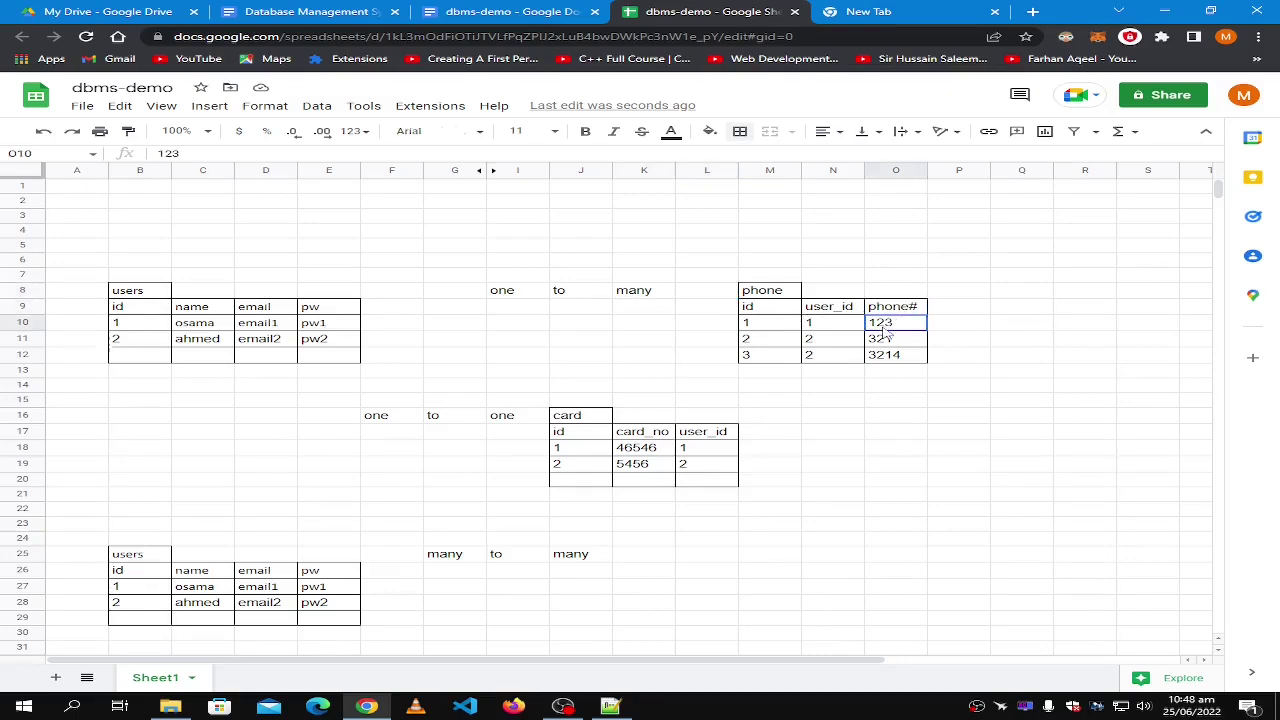
left_click(888, 355)
left_click(778, 300, "shift")
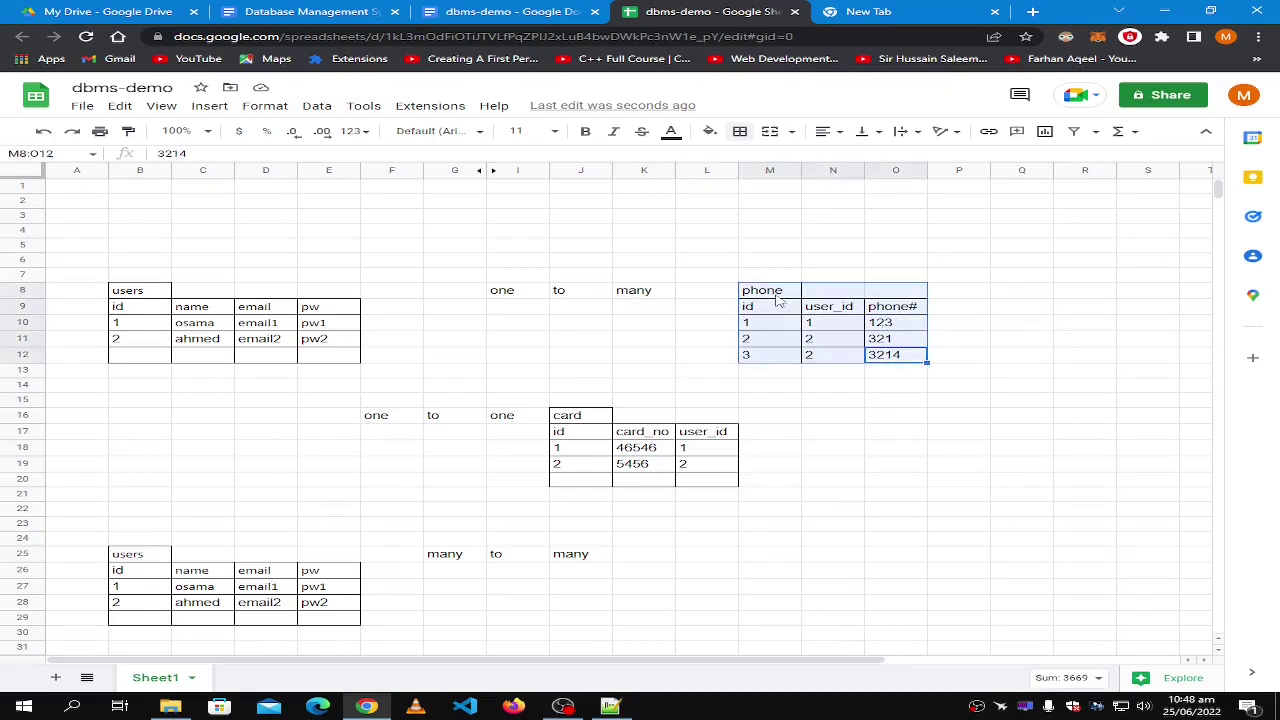
left_click(740, 279, "shift")
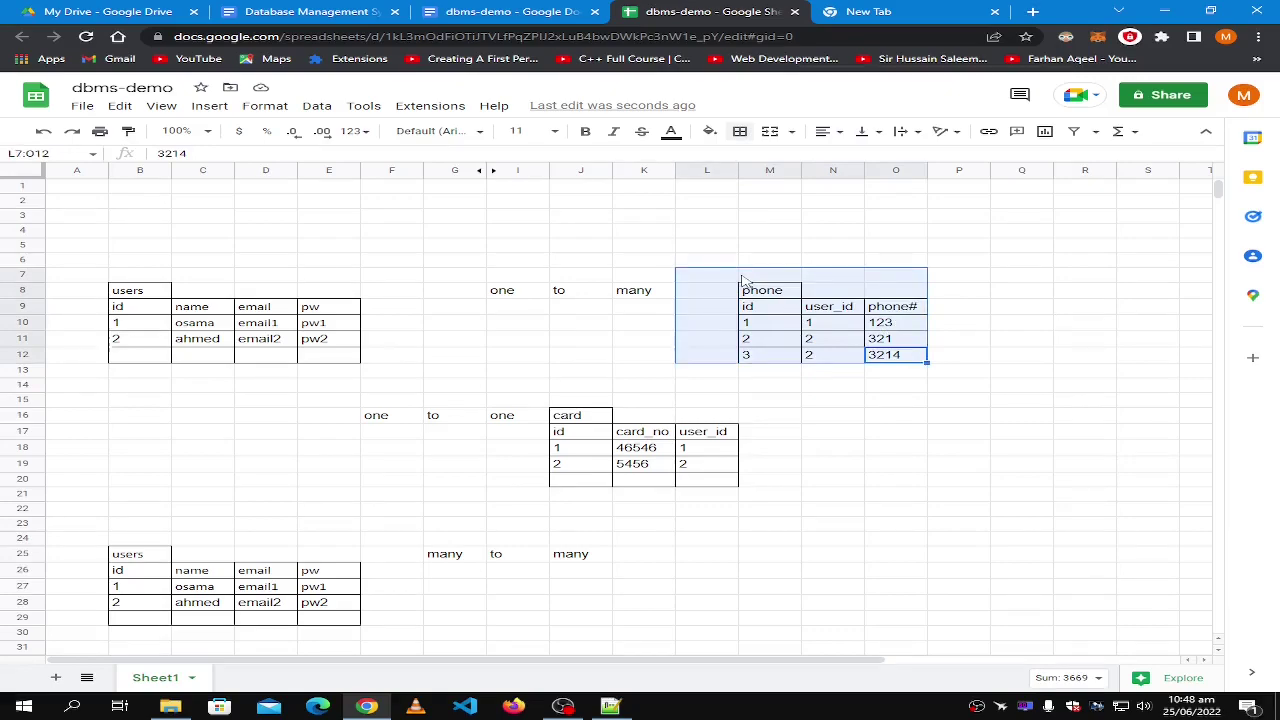
left_click(708, 281)
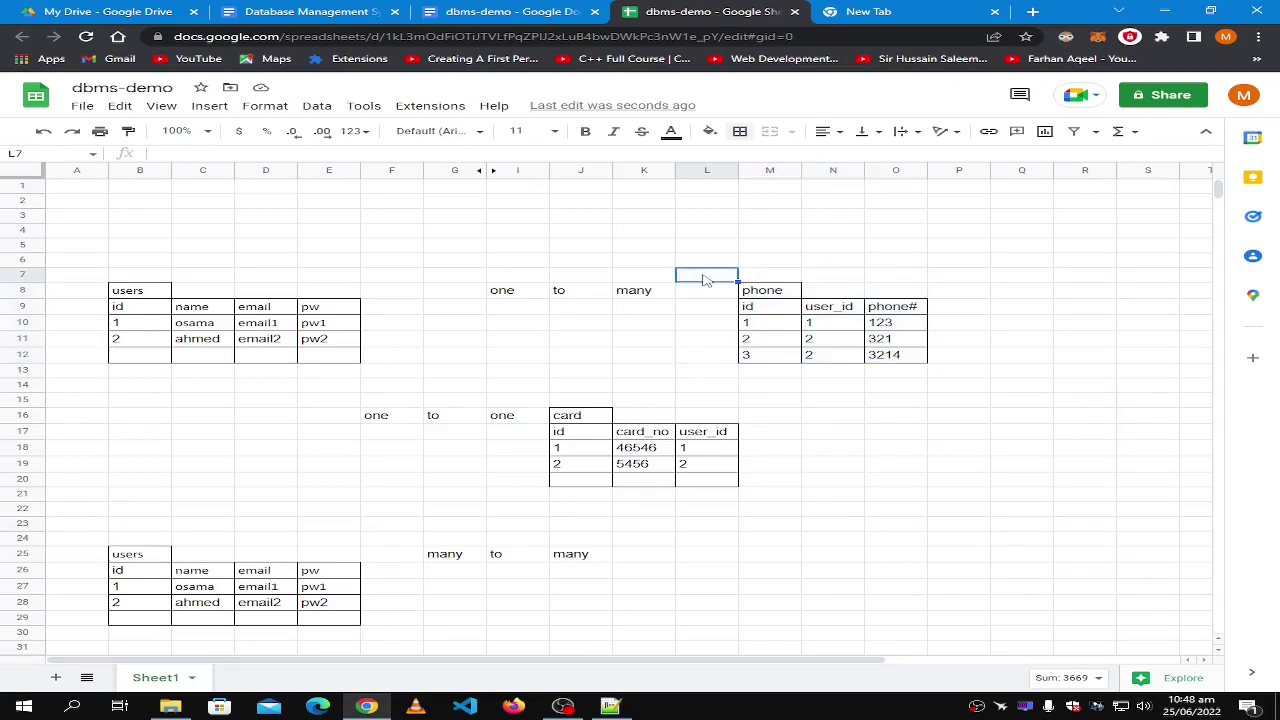
left_click(381, 312)
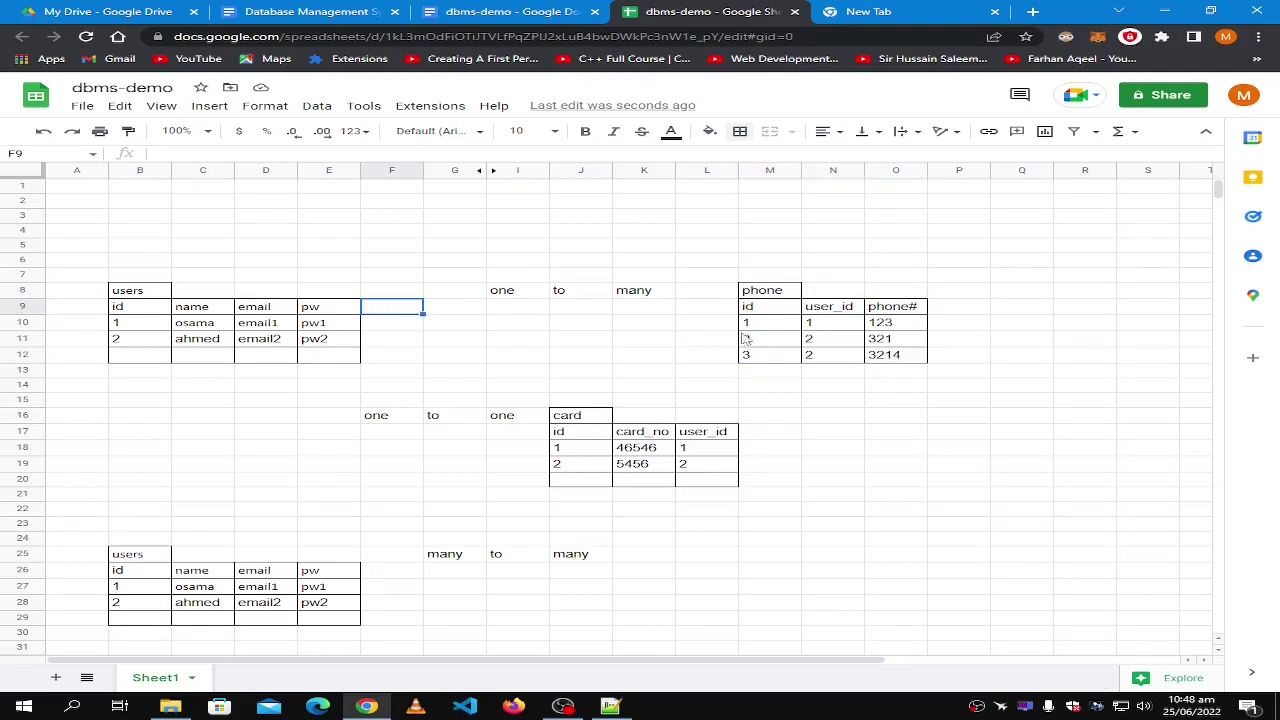
left_click(882, 358)
left_click(889, 311)
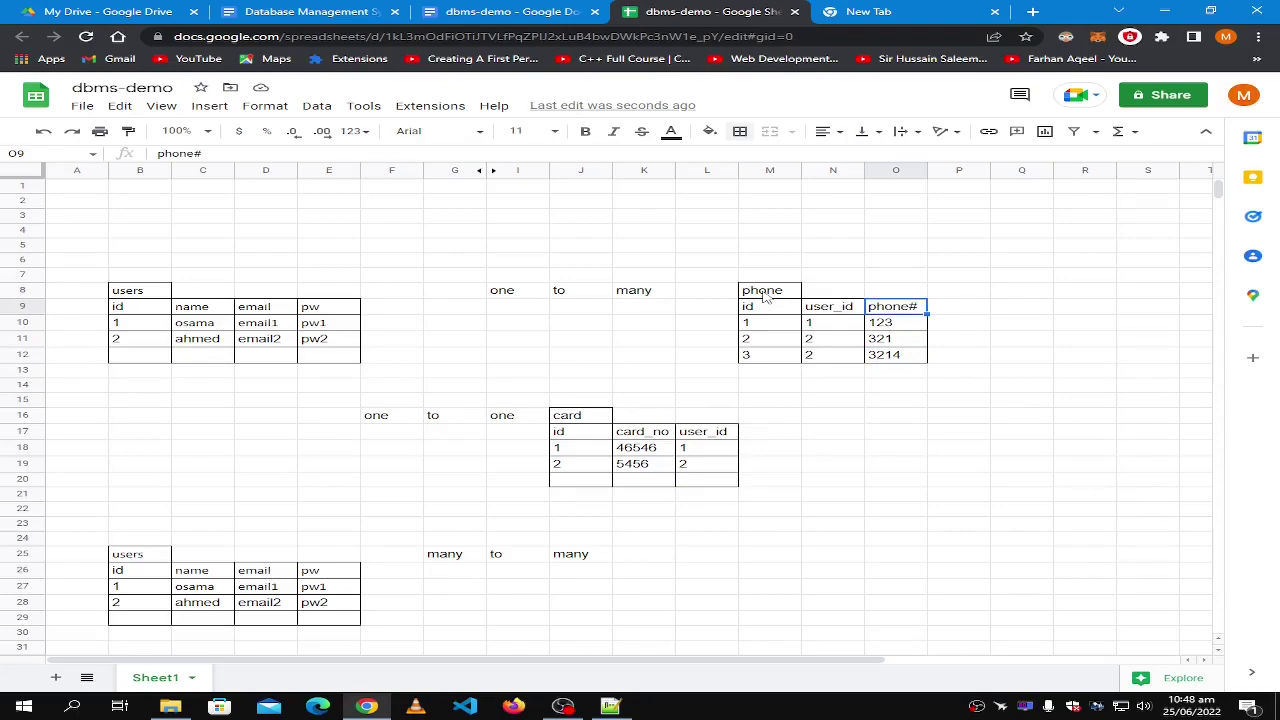
left_click(765, 293)
left_click(910, 358)
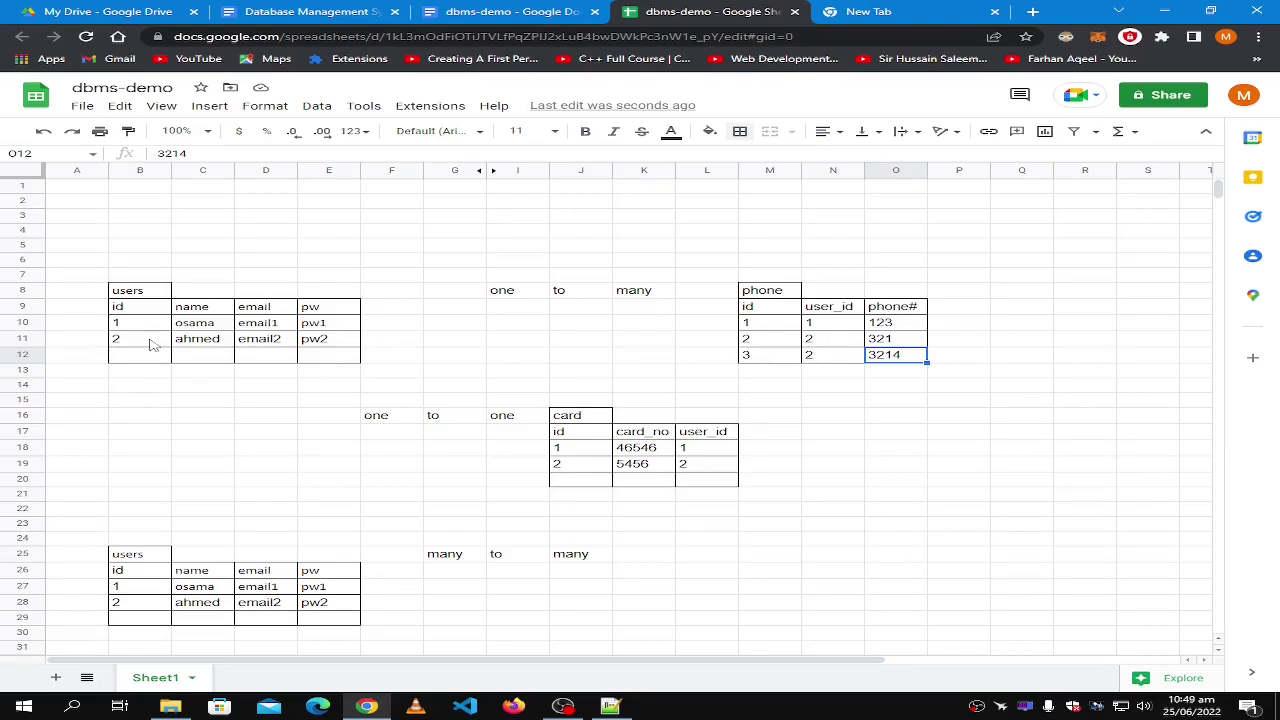
left_click(152, 344)
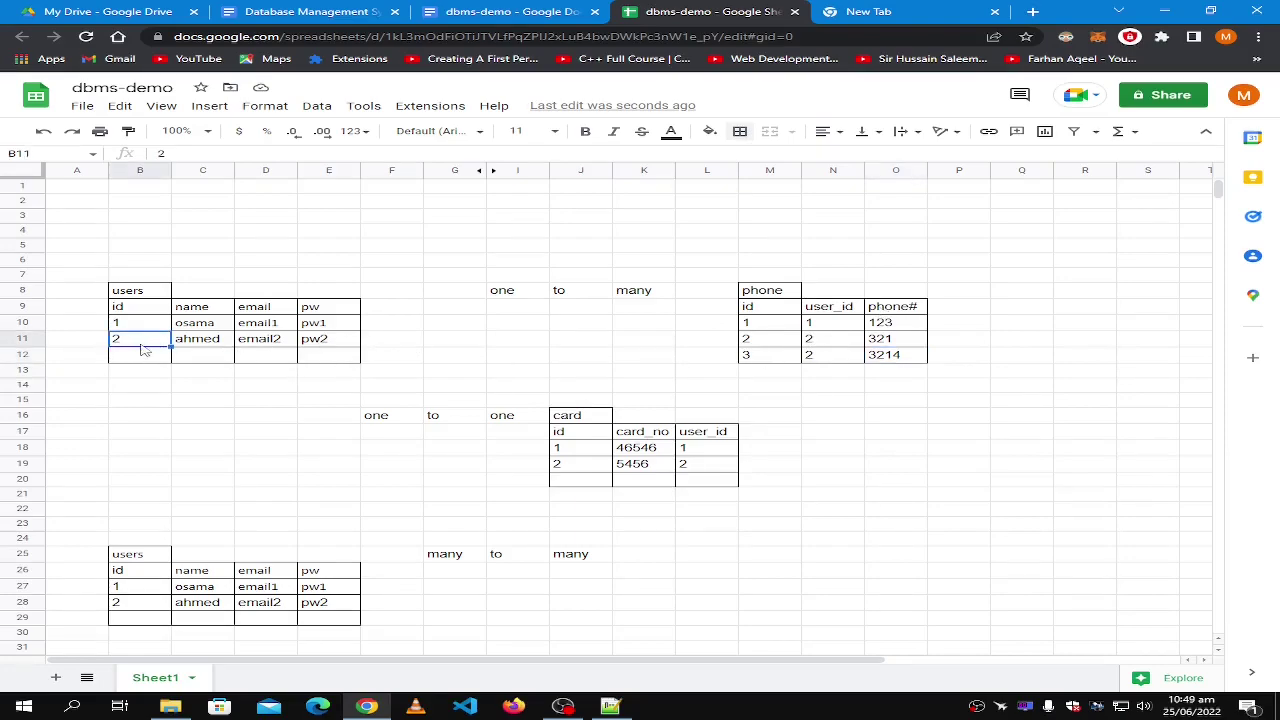
Add phone#1 and phone#2 headers in F9 and G9 of the users table.
left_click(380, 314)
type("phone")
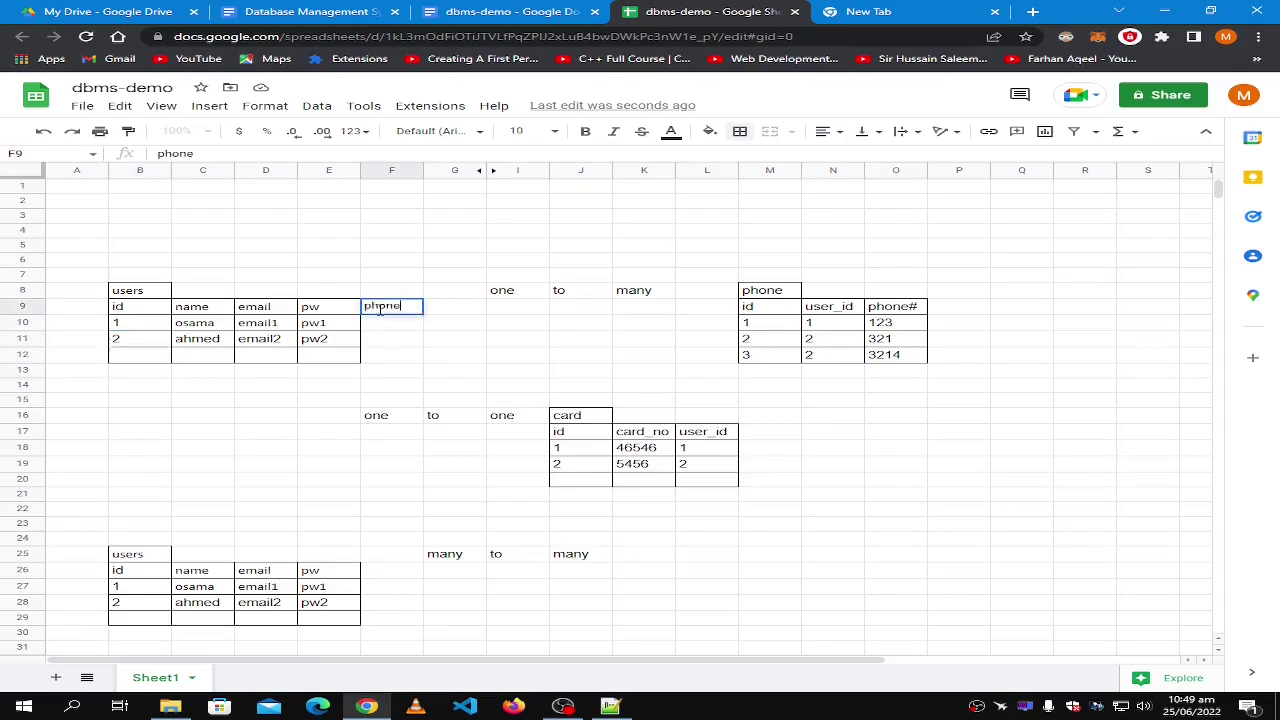
type("#1")
key("Tab")
type("pho")
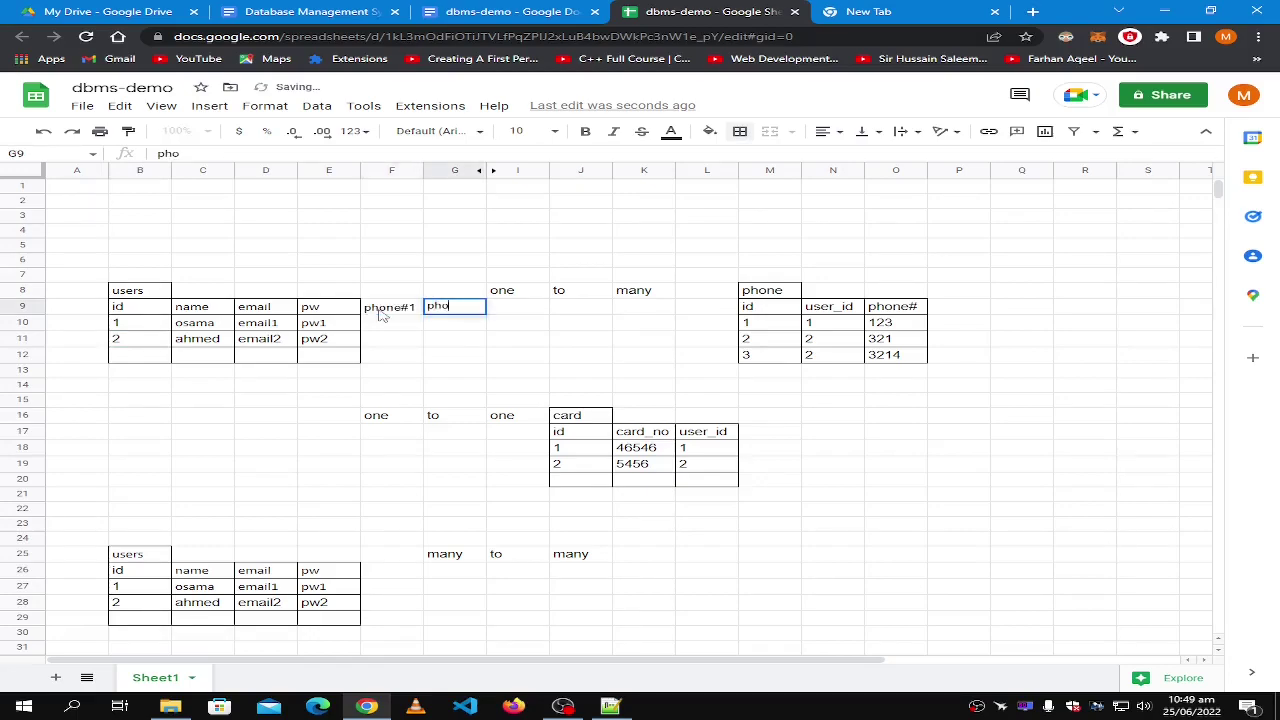
type("ne#2")
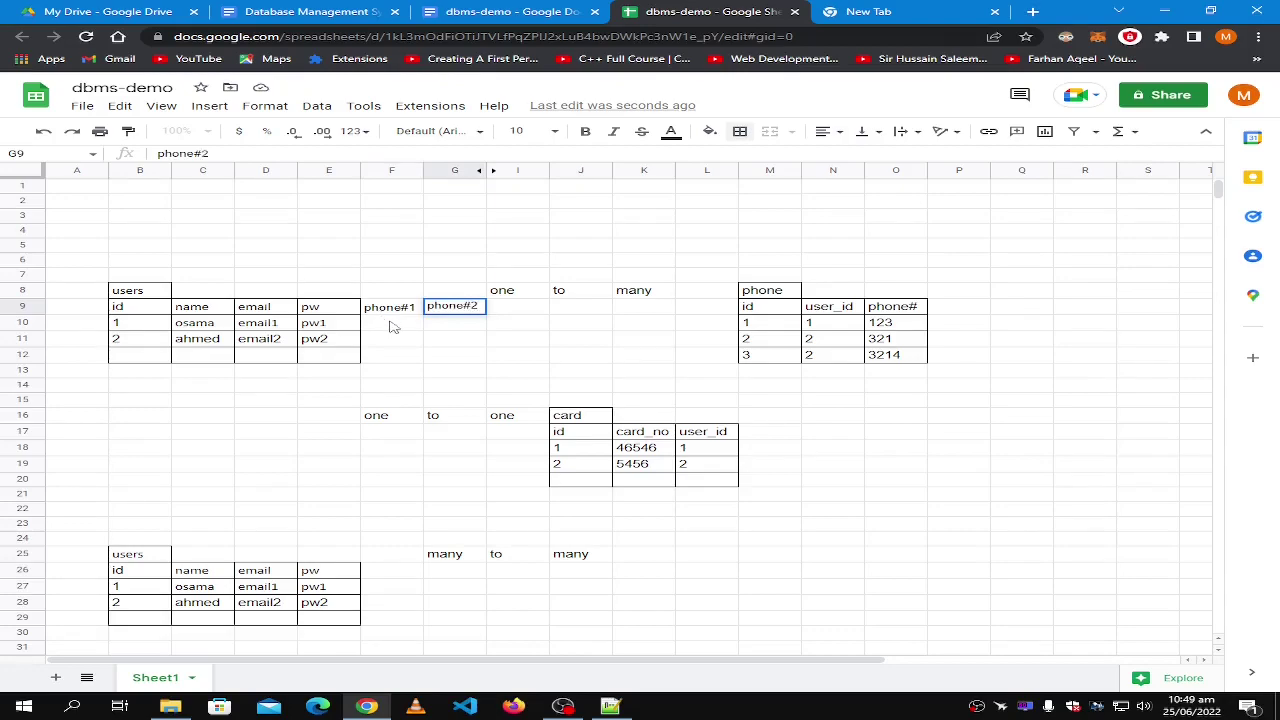
left_click(396, 337)
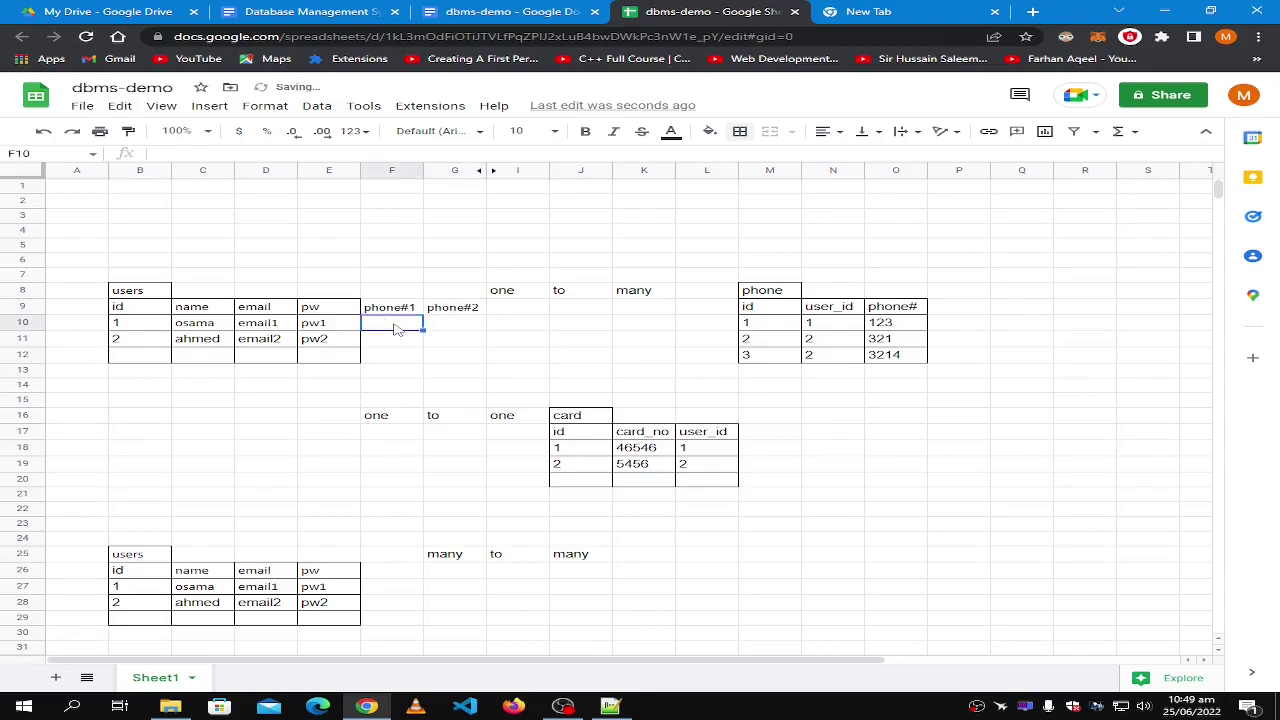
Copy 321 and 3214 from the phone table into user 2's phone#1 and phone#2.
left_click(902, 343)
key("ctrl+c")
left_click(408, 340)
key("ctrl+v")
left_click(885, 355)
key("ctrl+c")
left_click(441, 345)
key("ctrl+v")
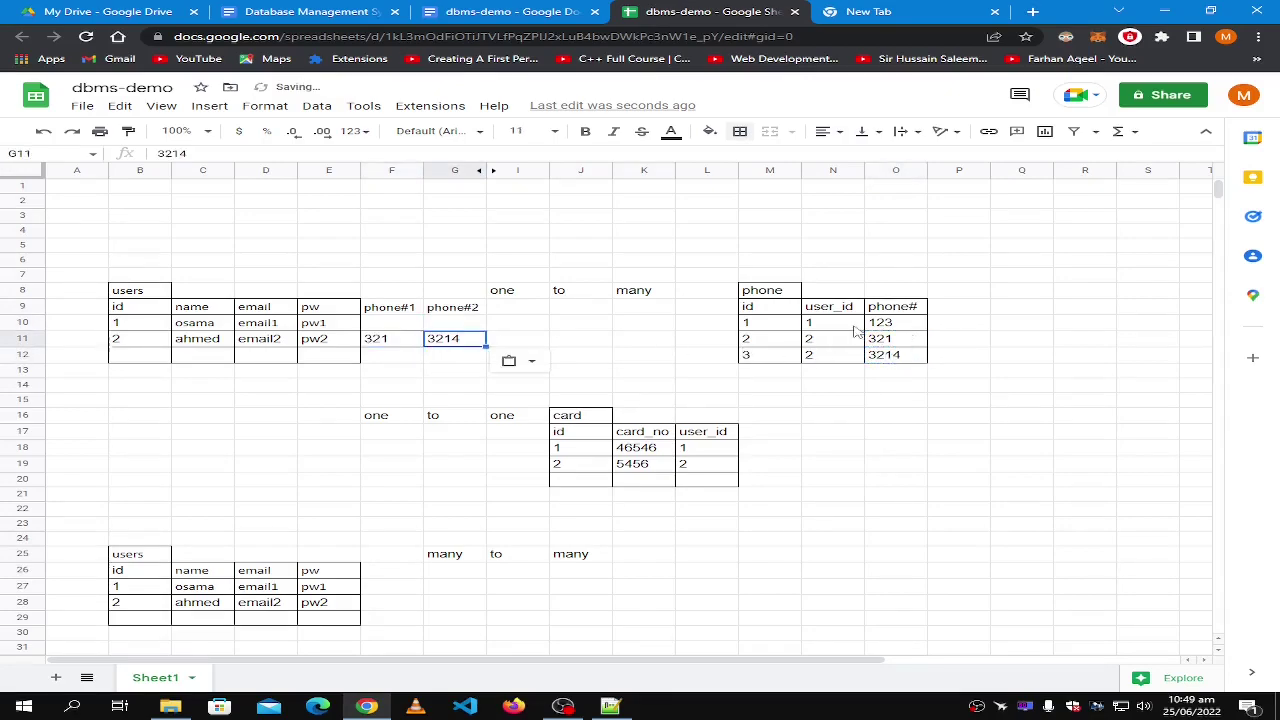
Give user 1 phone#1 123, copied from the phone table, and phone#2 null.
left_click(885, 326)
key("ctrl+c")
left_click(396, 330)
key("ctrl+v")
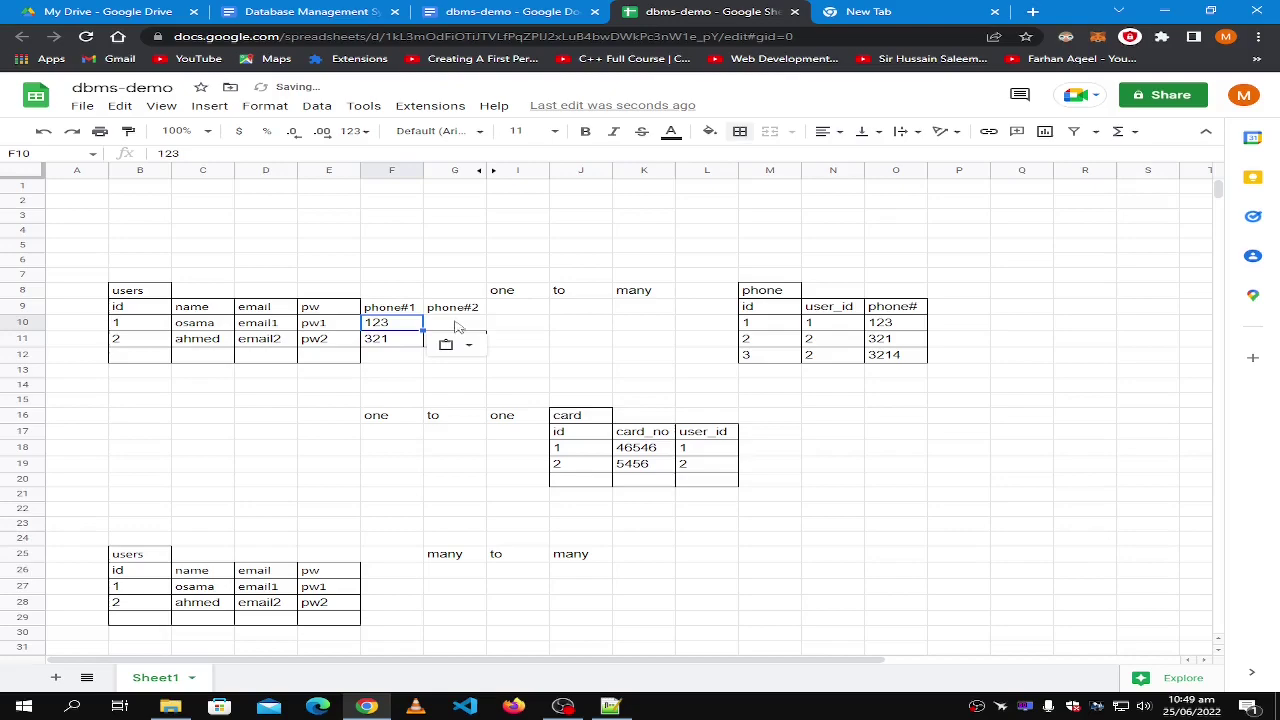
left_click(457, 326)
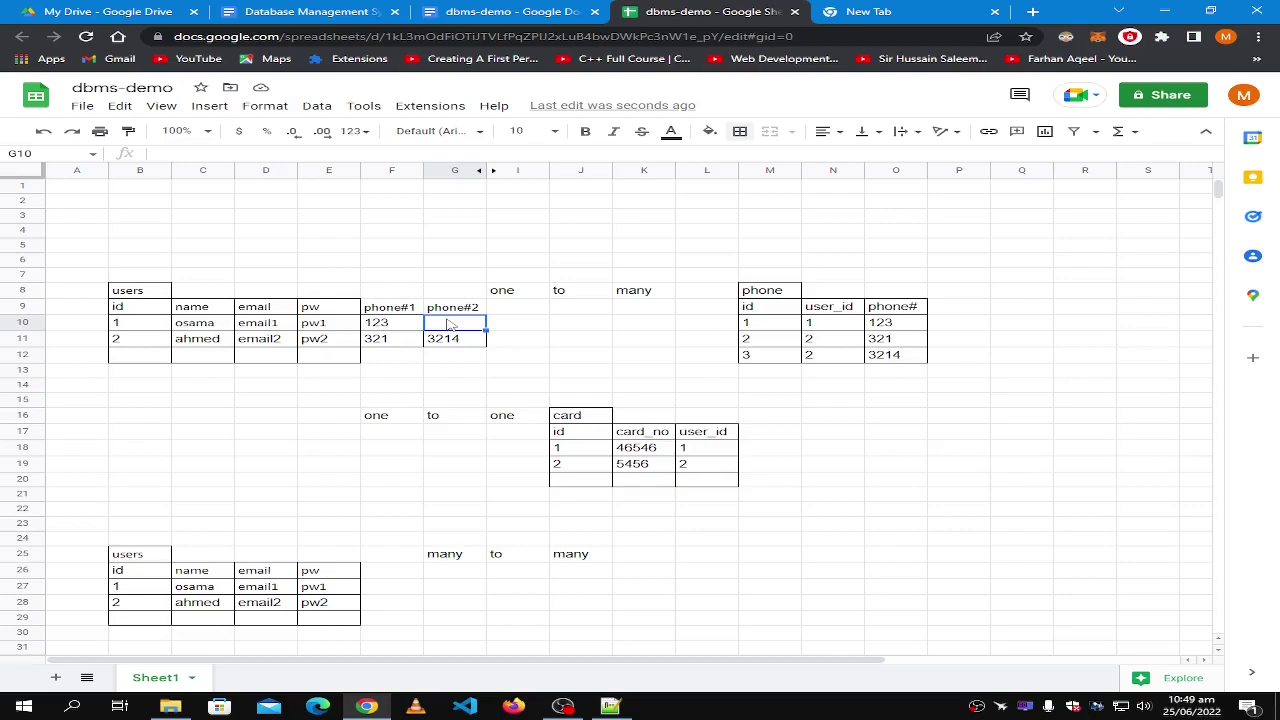
type("null")
key("Return")
left_click(467, 325)
left_click(443, 224)
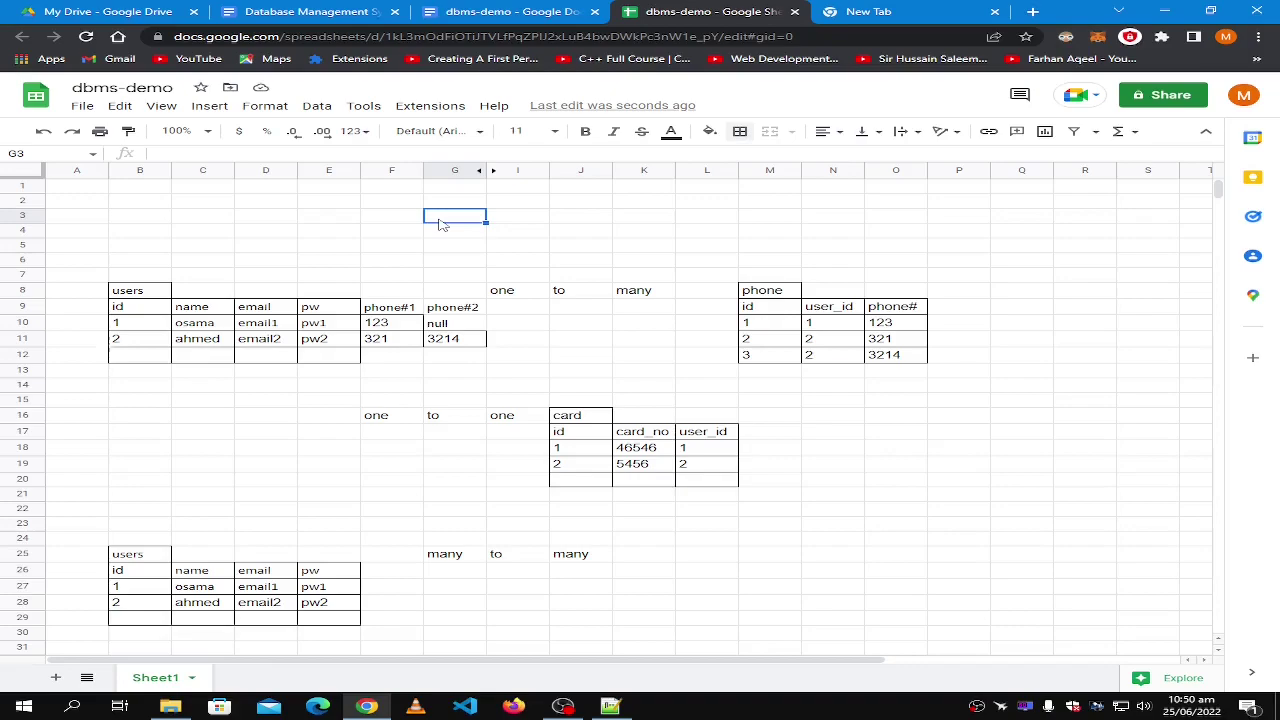
left_click(443, 330)
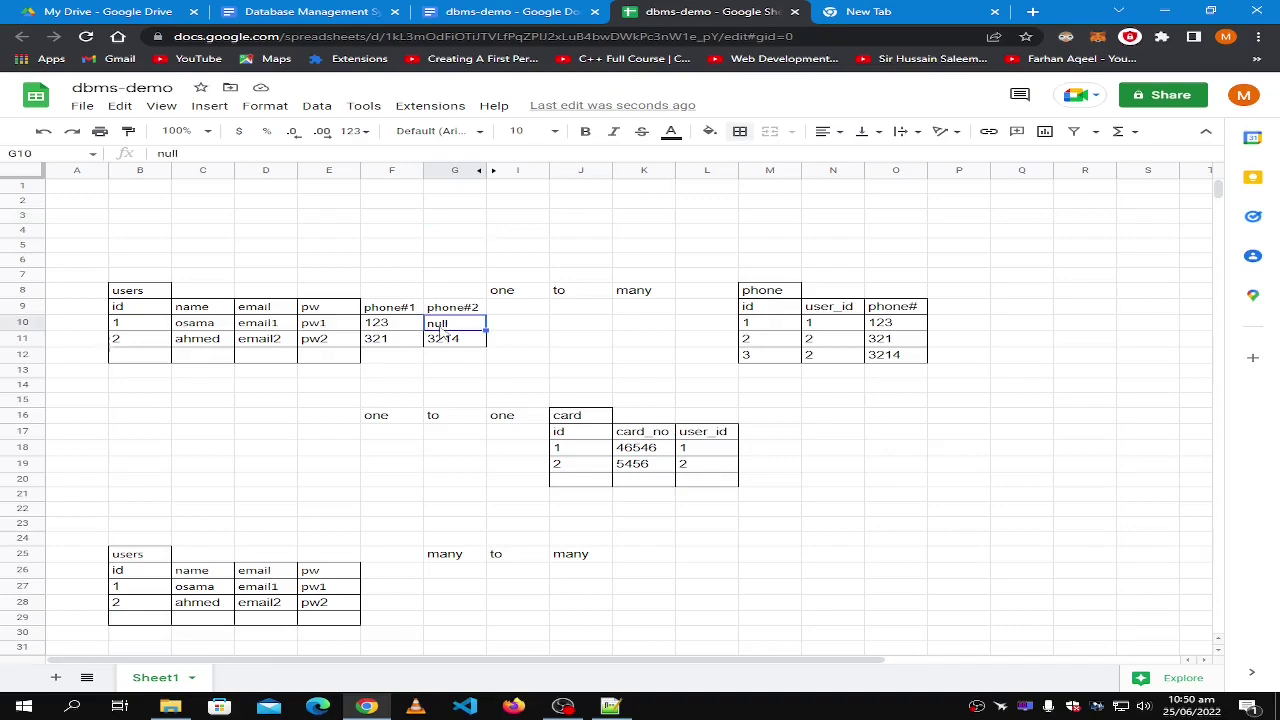
left_click(122, 325, "shift")
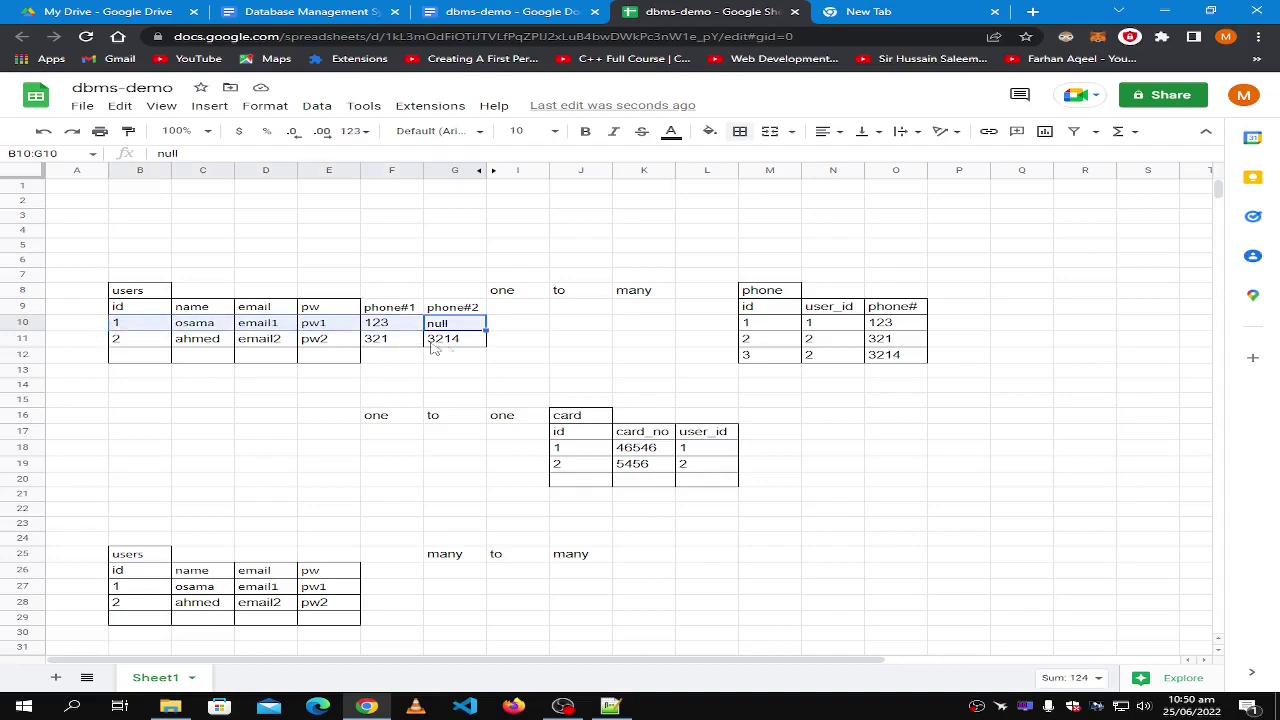
key("Escape")
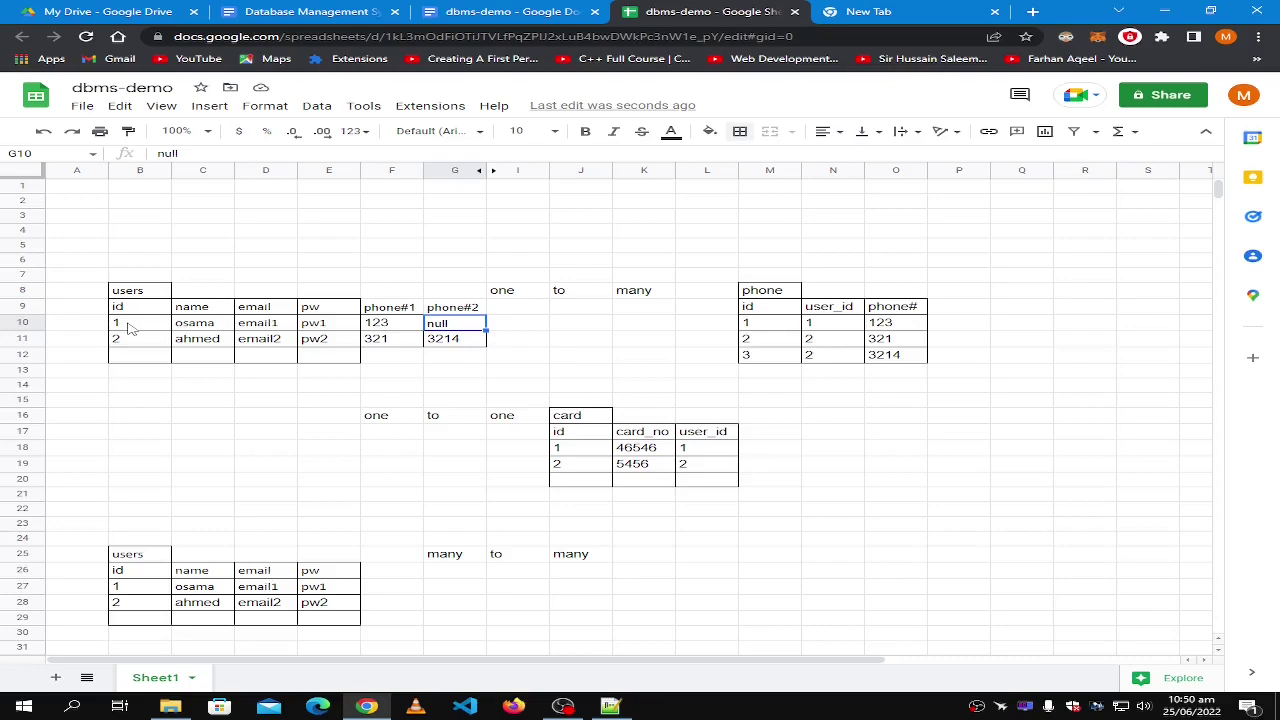
left_click(128, 328, "shift")
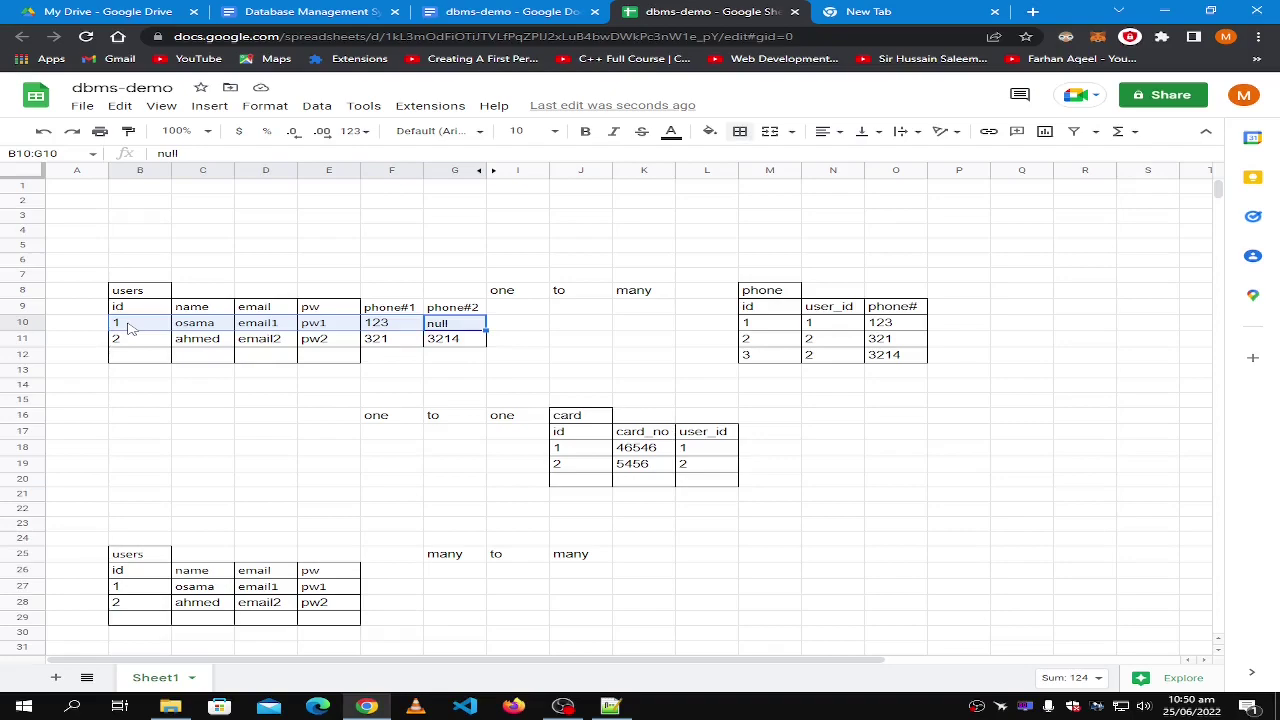
left_click(484, 333)
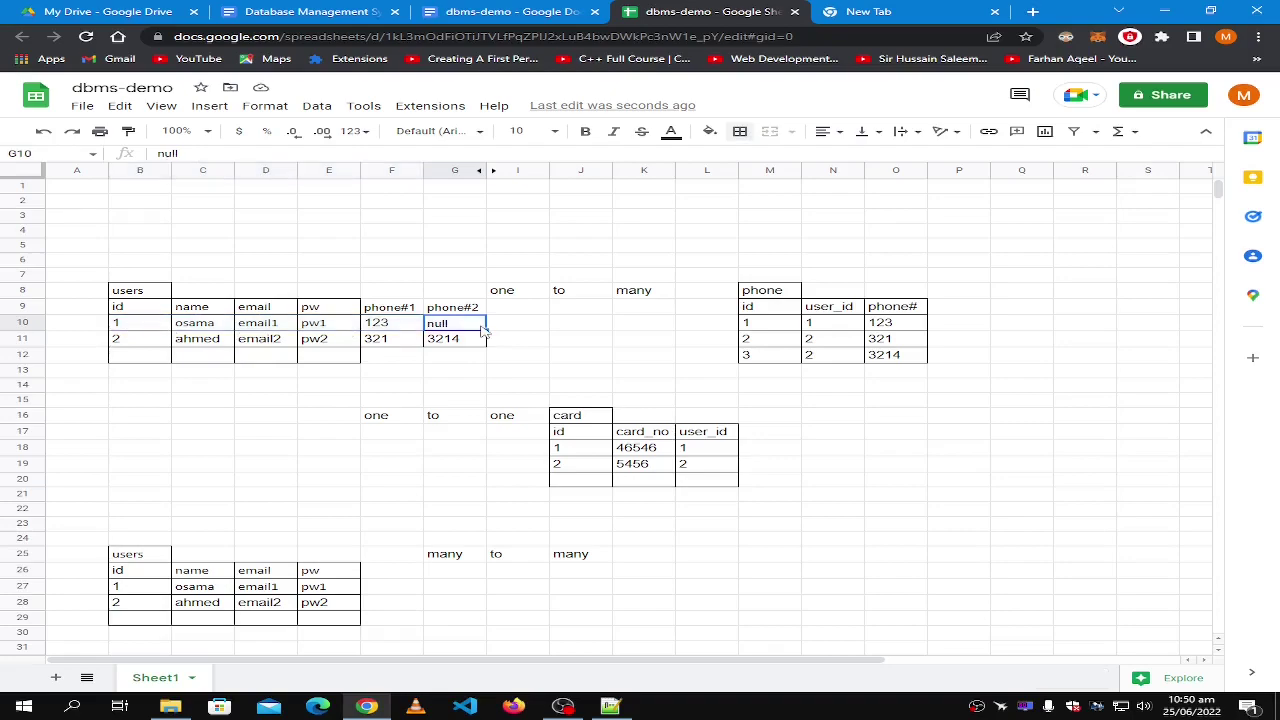
left_click(520, 324)
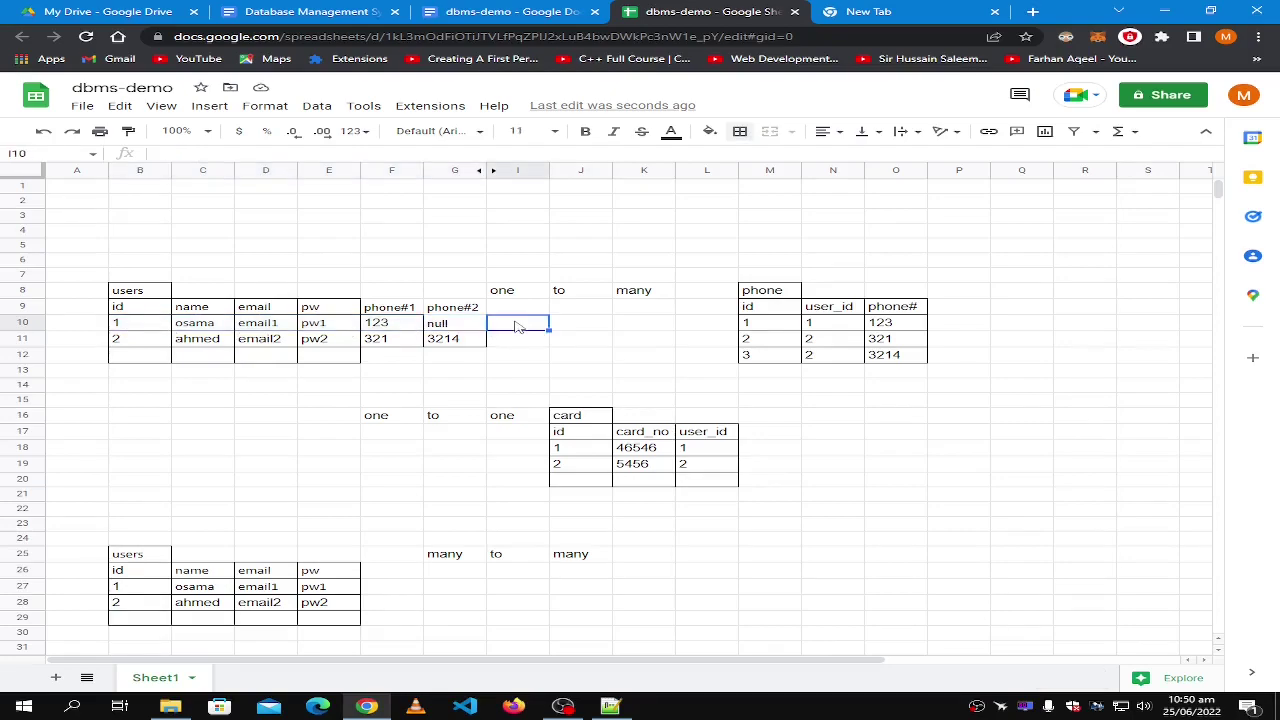
left_click(432, 328)
left_click(150, 330, "shift")
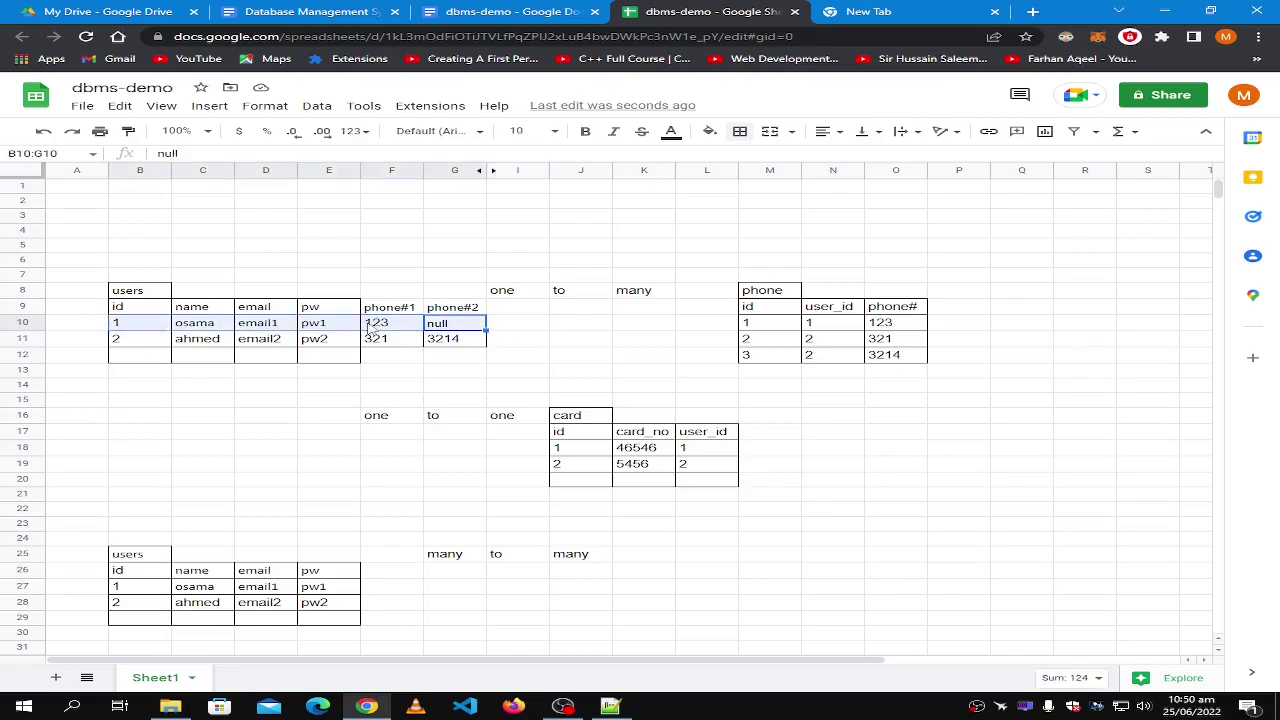
left_click(453, 328)
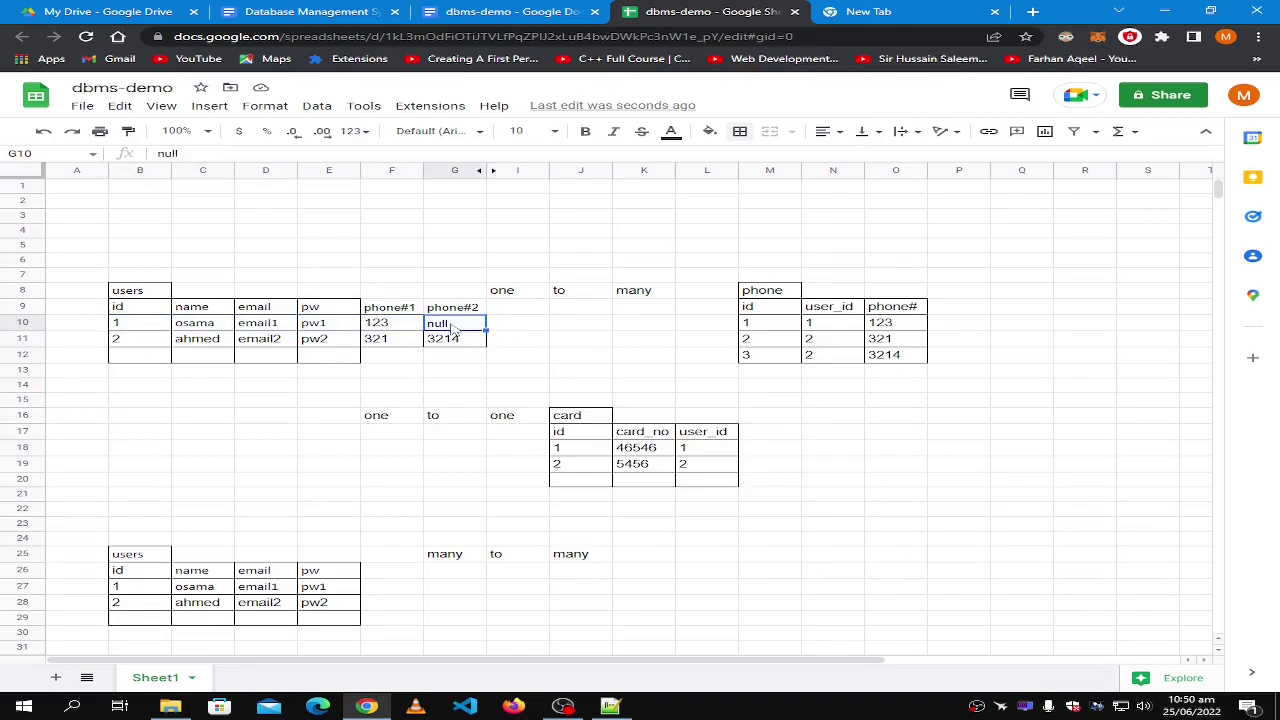
left_click(535, 326)
left_click(118, 328)
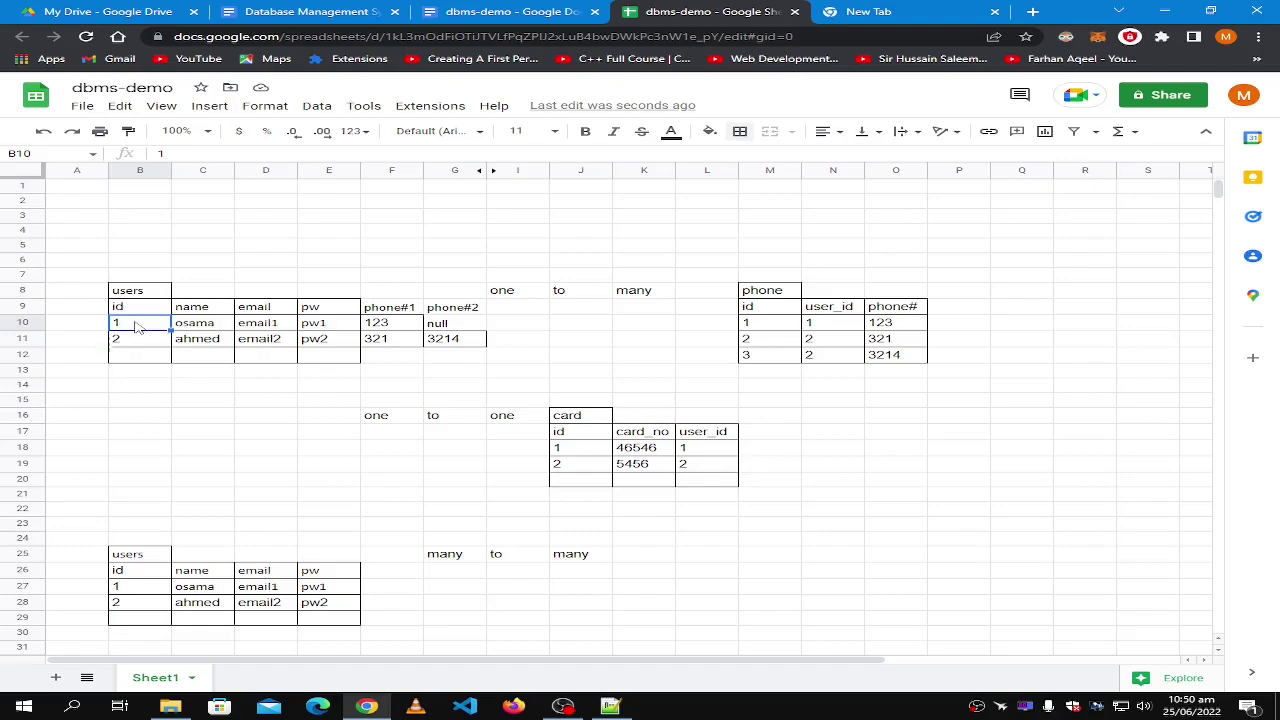
left_click(466, 326, "shift")
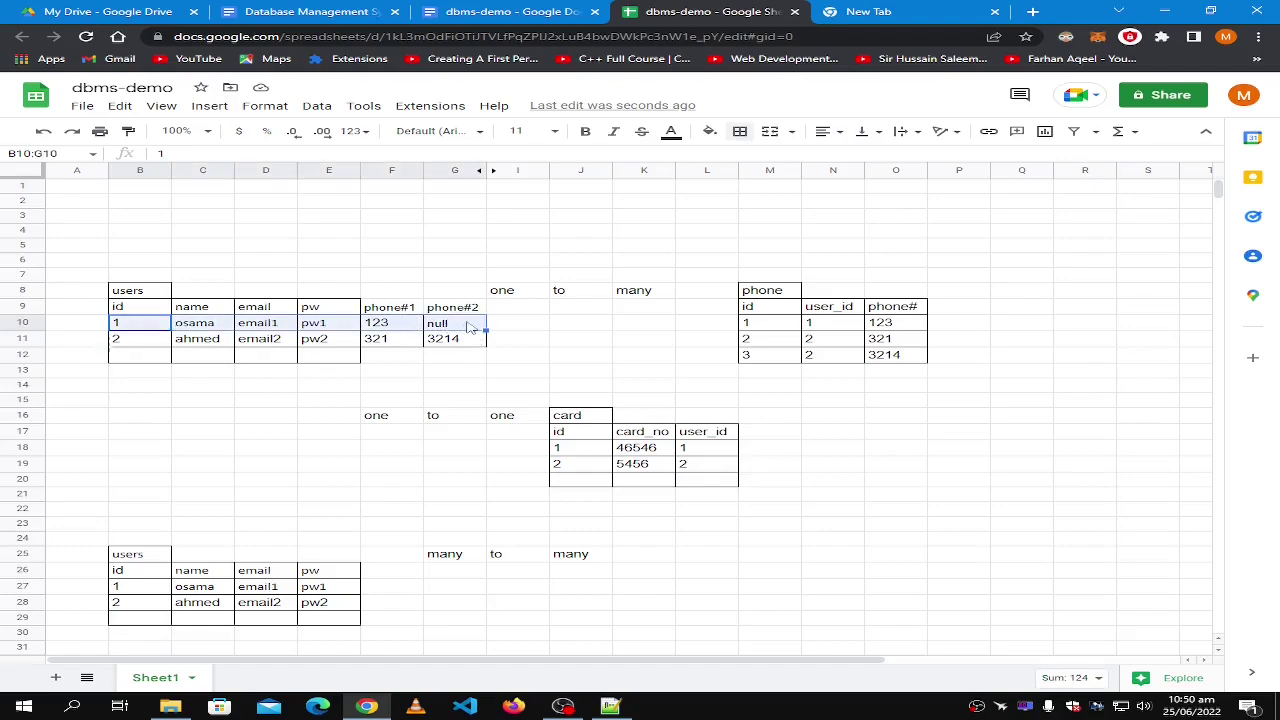
left_click(468, 326)
left_click(390, 330)
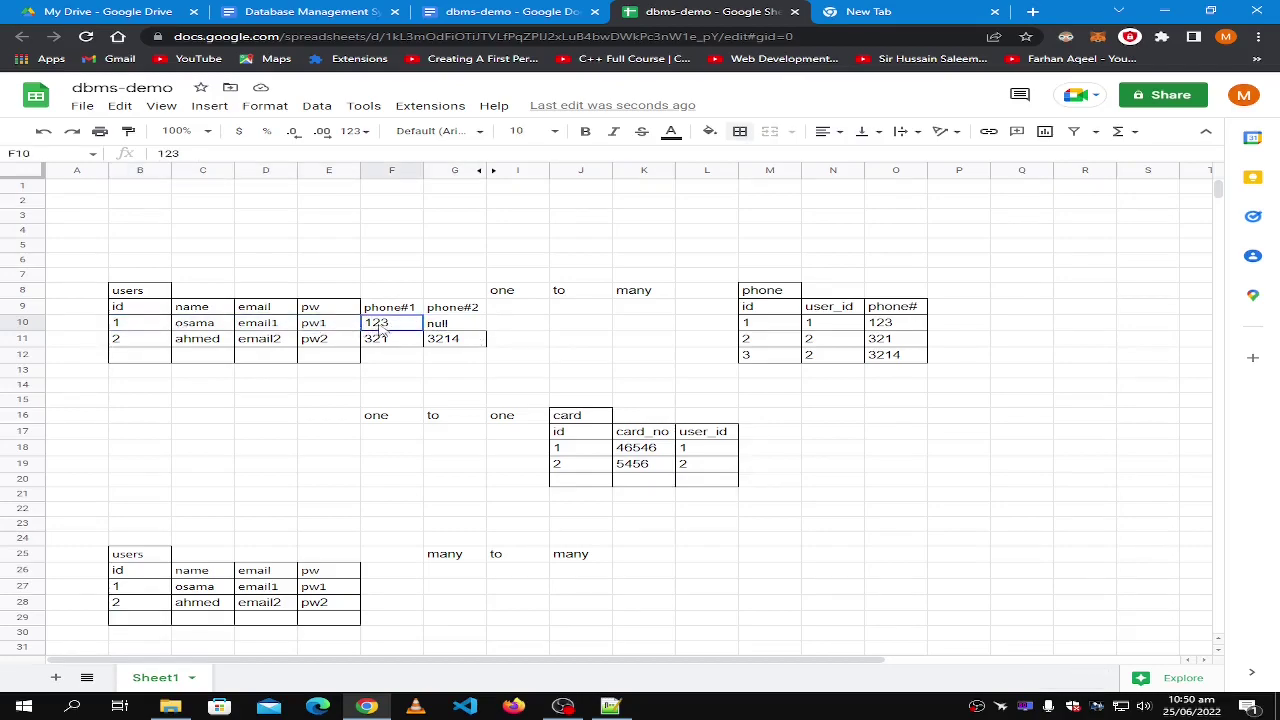
left_click(138, 328, "shift")
left_click(452, 330)
left_click(150, 329, "shift")
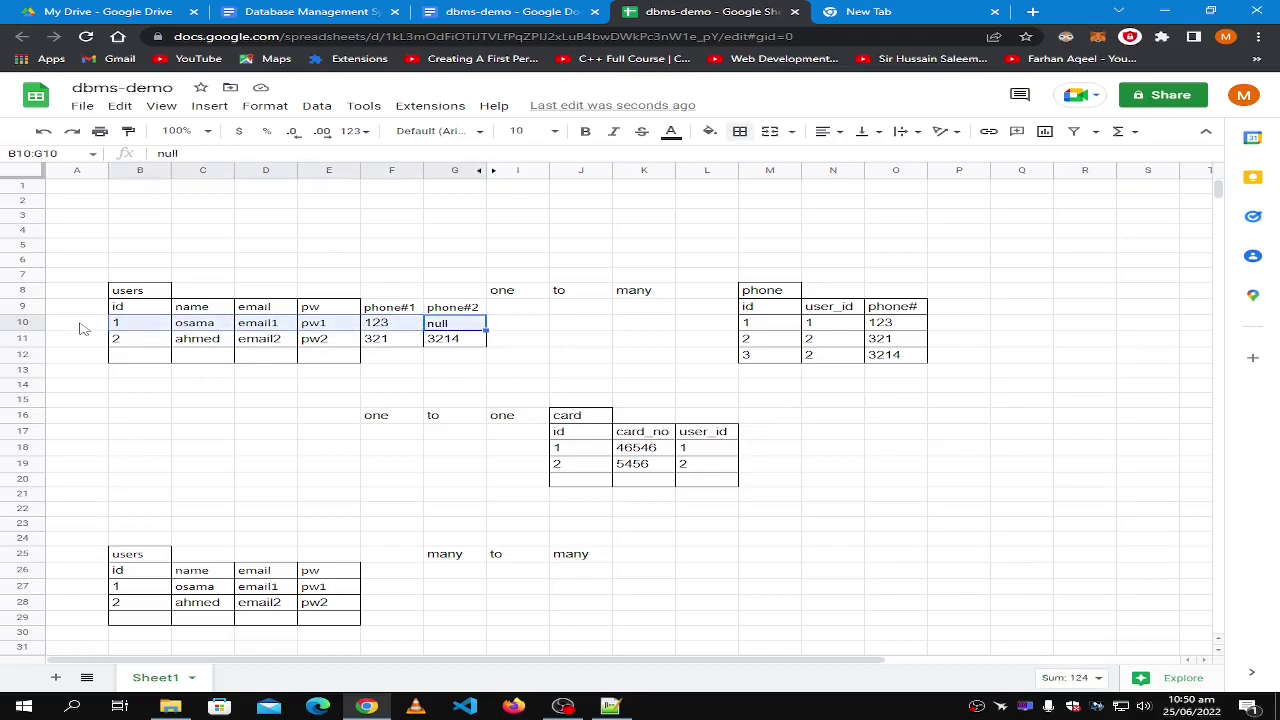
left_click(210, 373)
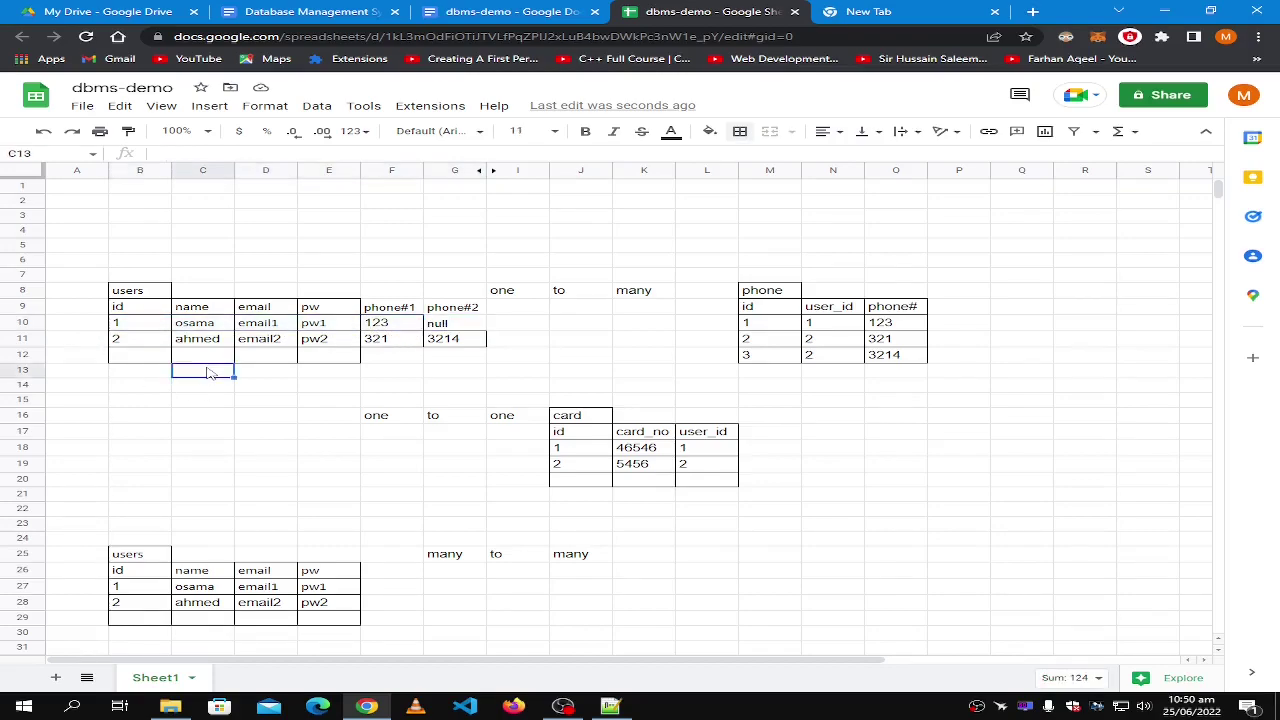
left_click(135, 326)
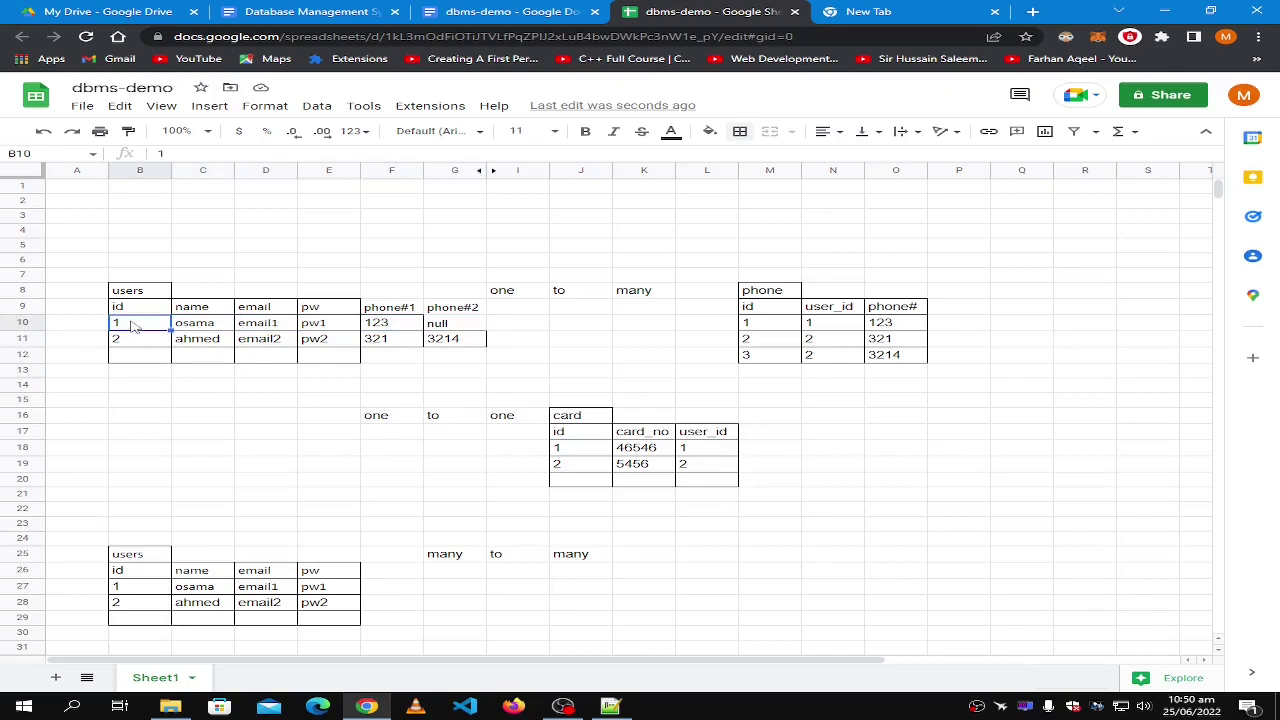
left_click(219, 328)
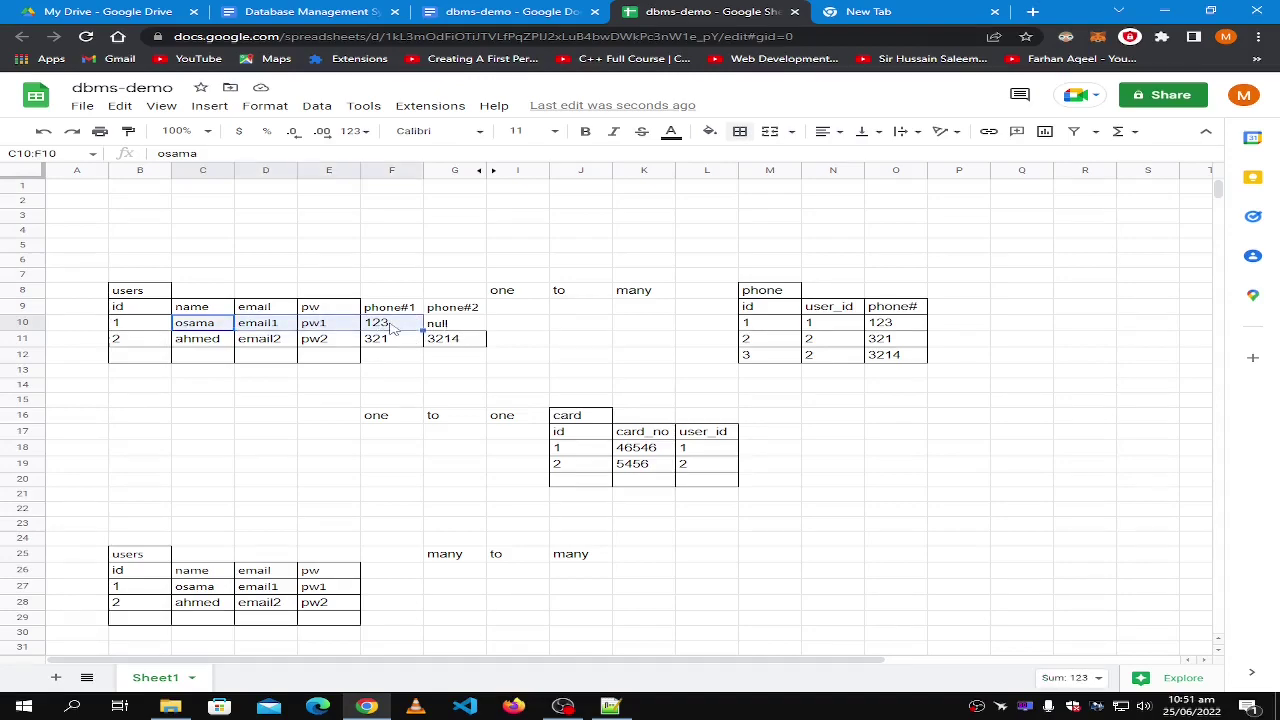
left_click(475, 327)
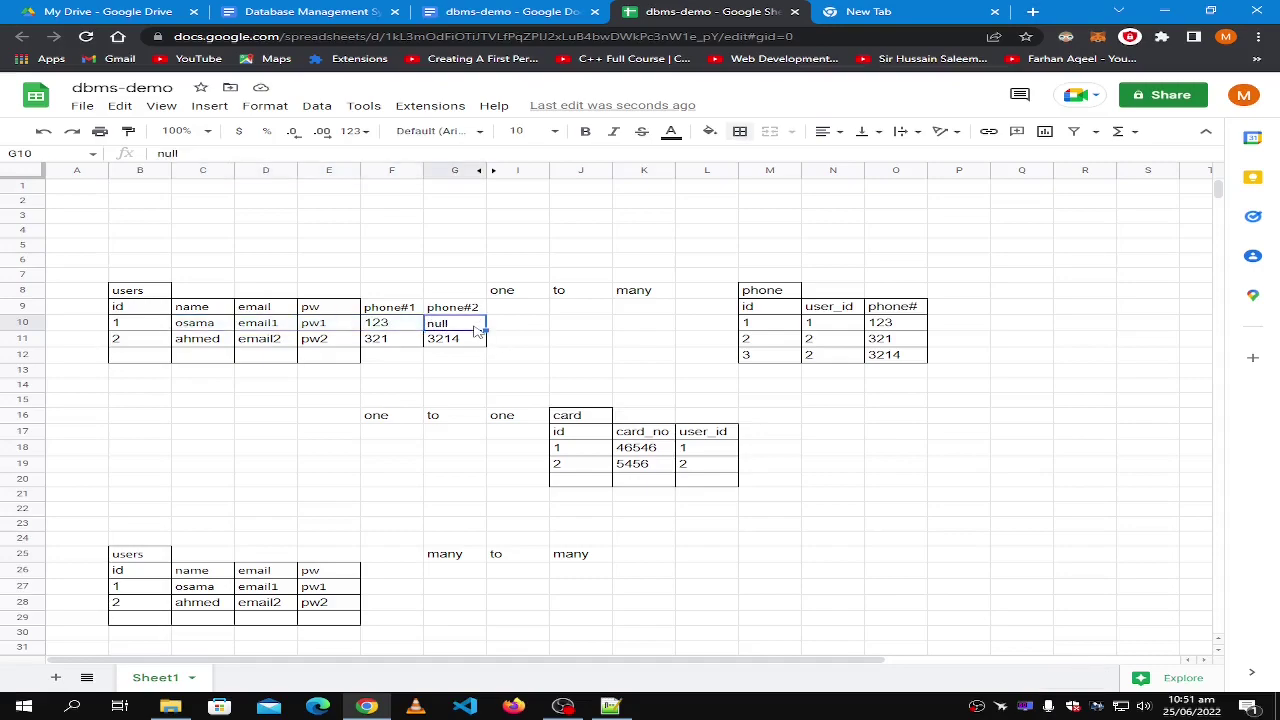
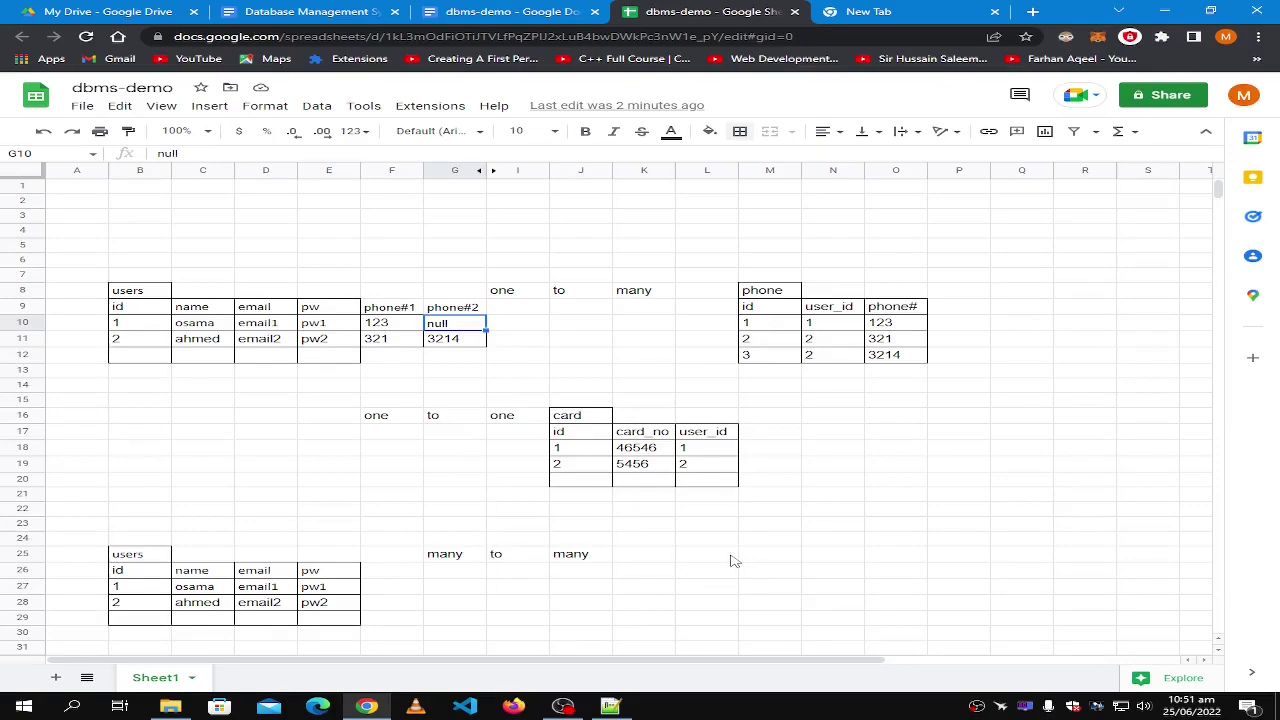
Start typing 'cou' in L25 beside the many-to-many heading.
scroll(716, 561, "down", 3)
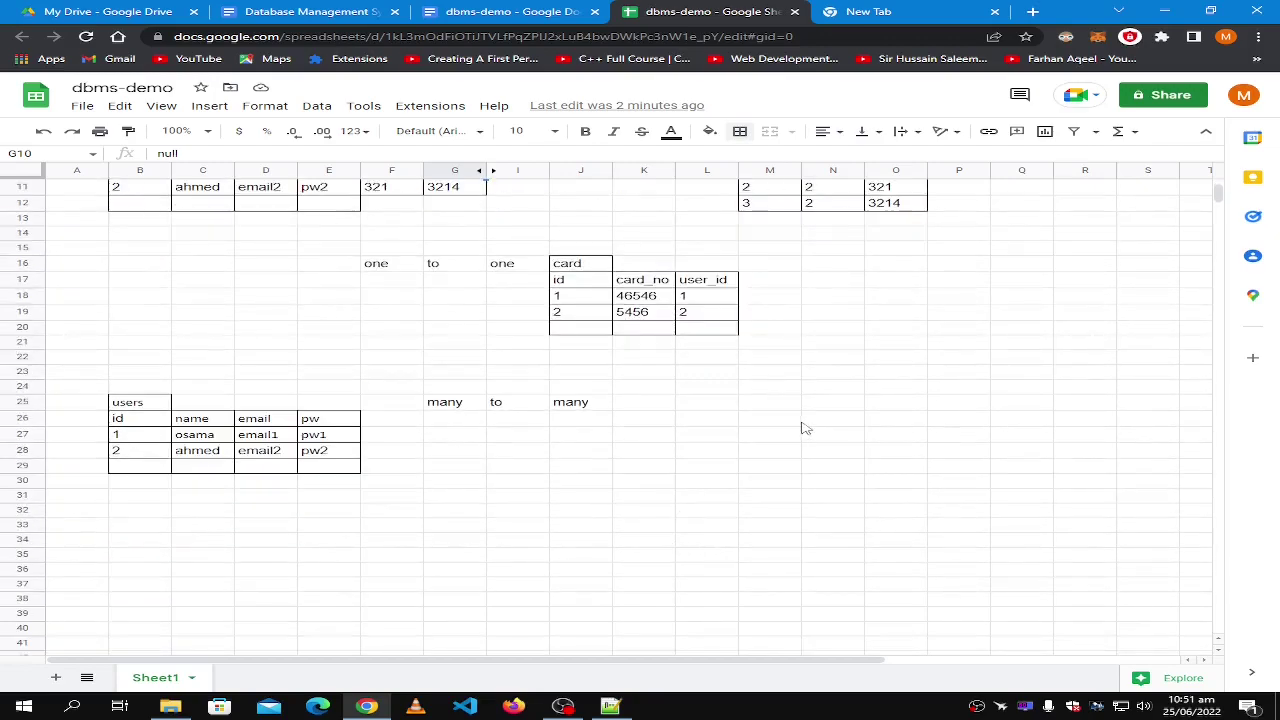
left_click(706, 403)
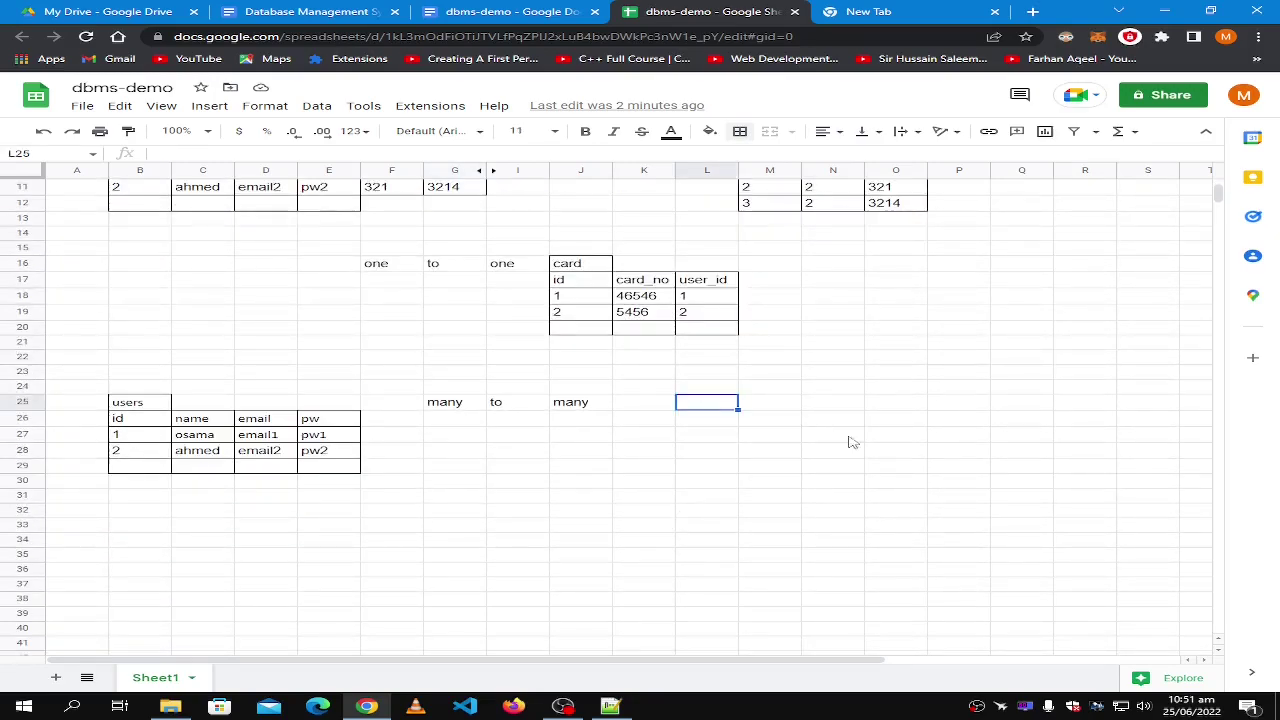
type("cou")
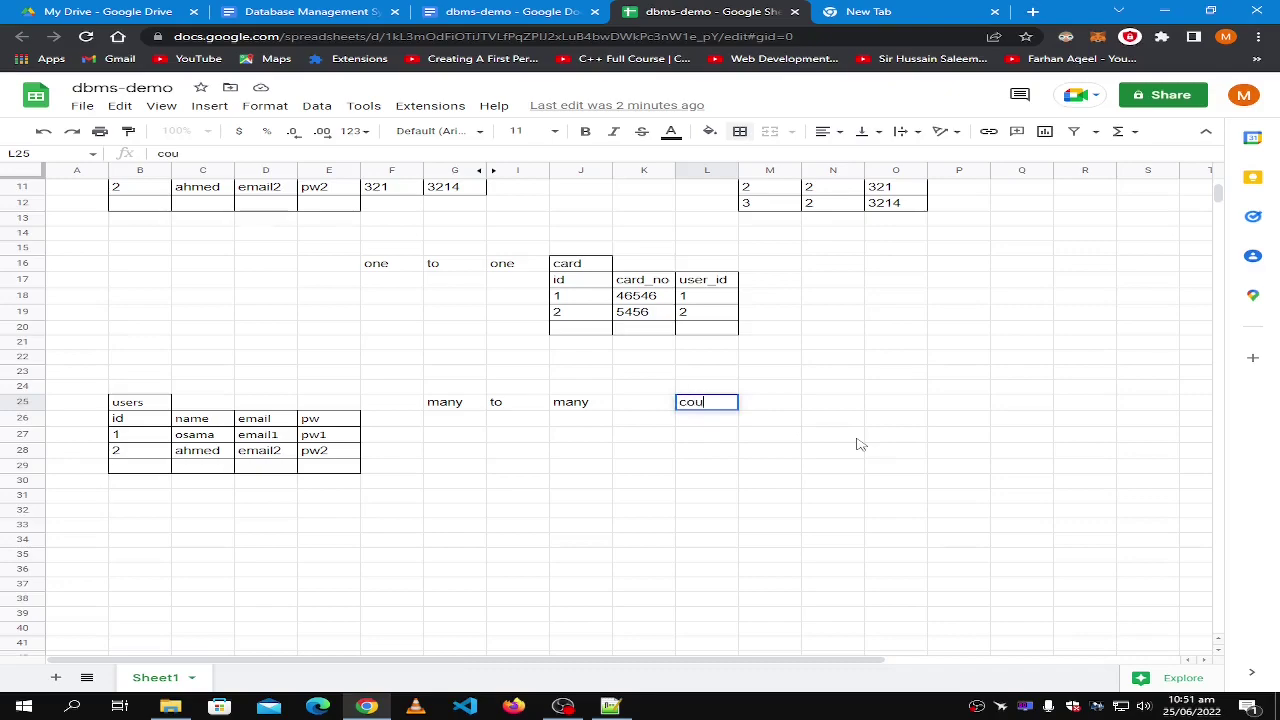
Highlight the users table's phone#1 and phone#2 columns for review.
scroll(648, 425, "up", 3)
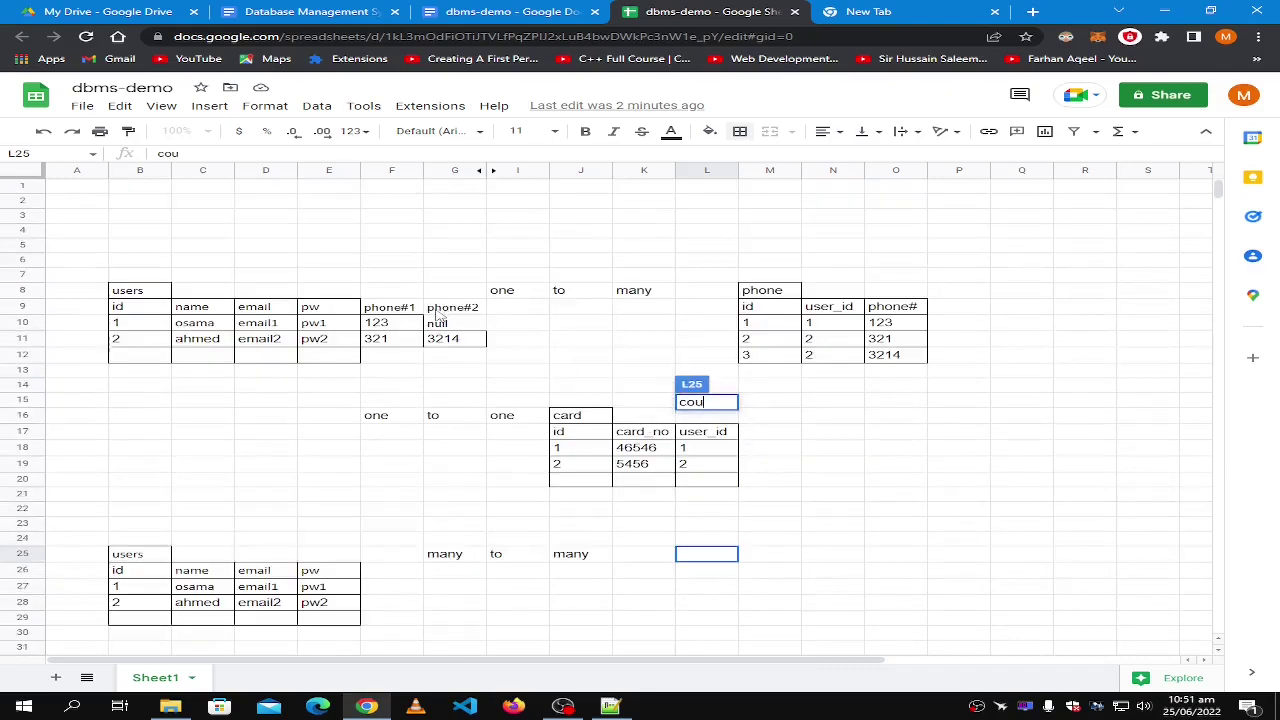
left_click(400, 309)
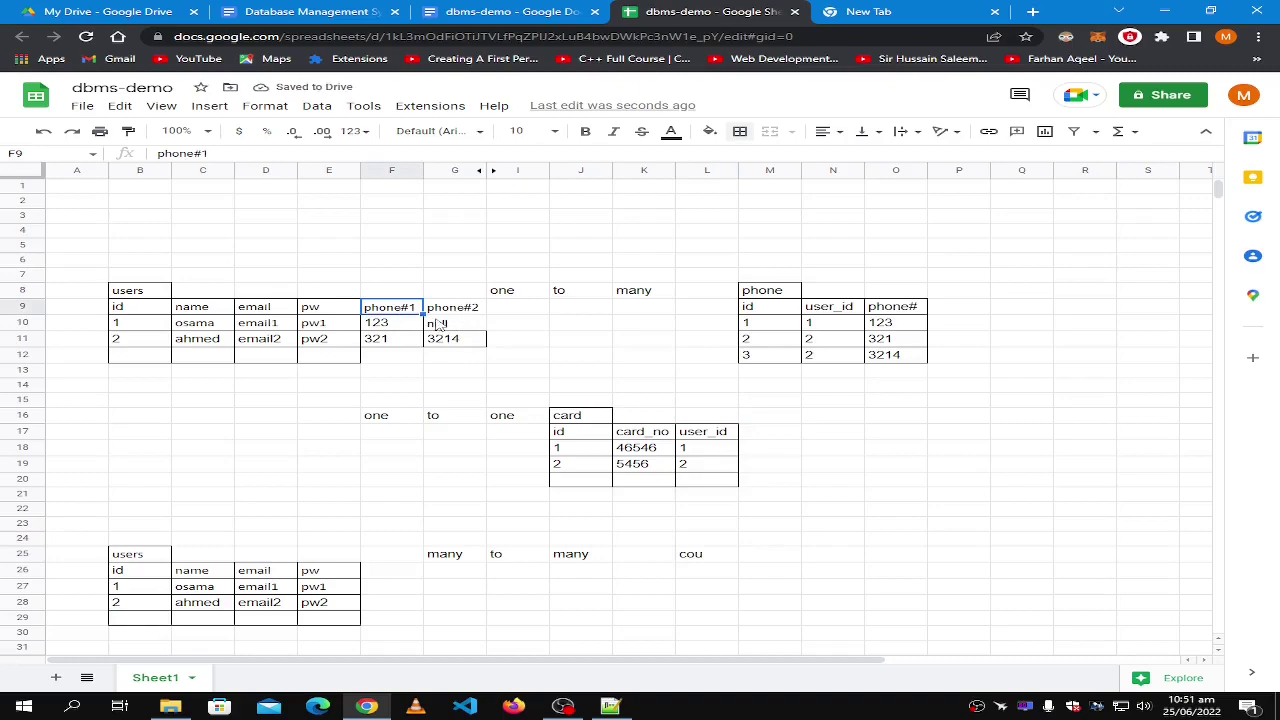
left_click(453, 326)
mouse_move(452, 341)
left_mouse_down()
mouse_move(380, 309)
mouse_move(455, 342)
left_mouse_up()
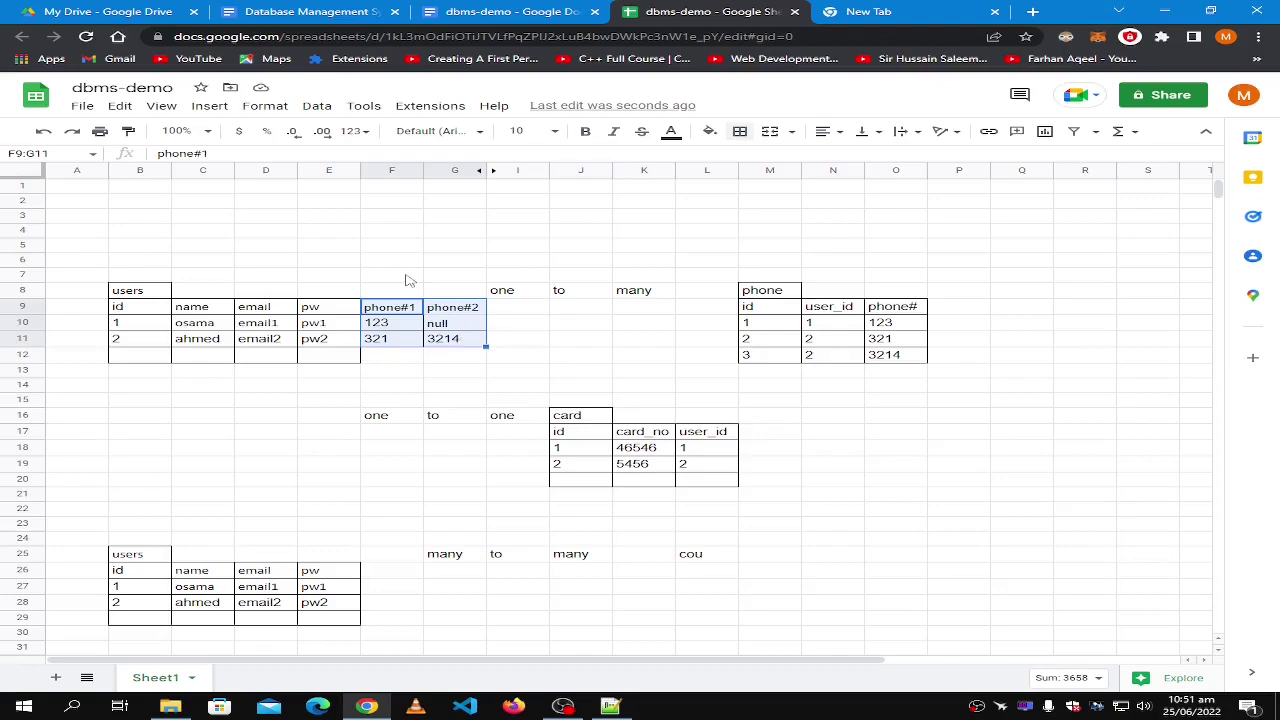
left_click(455, 329)
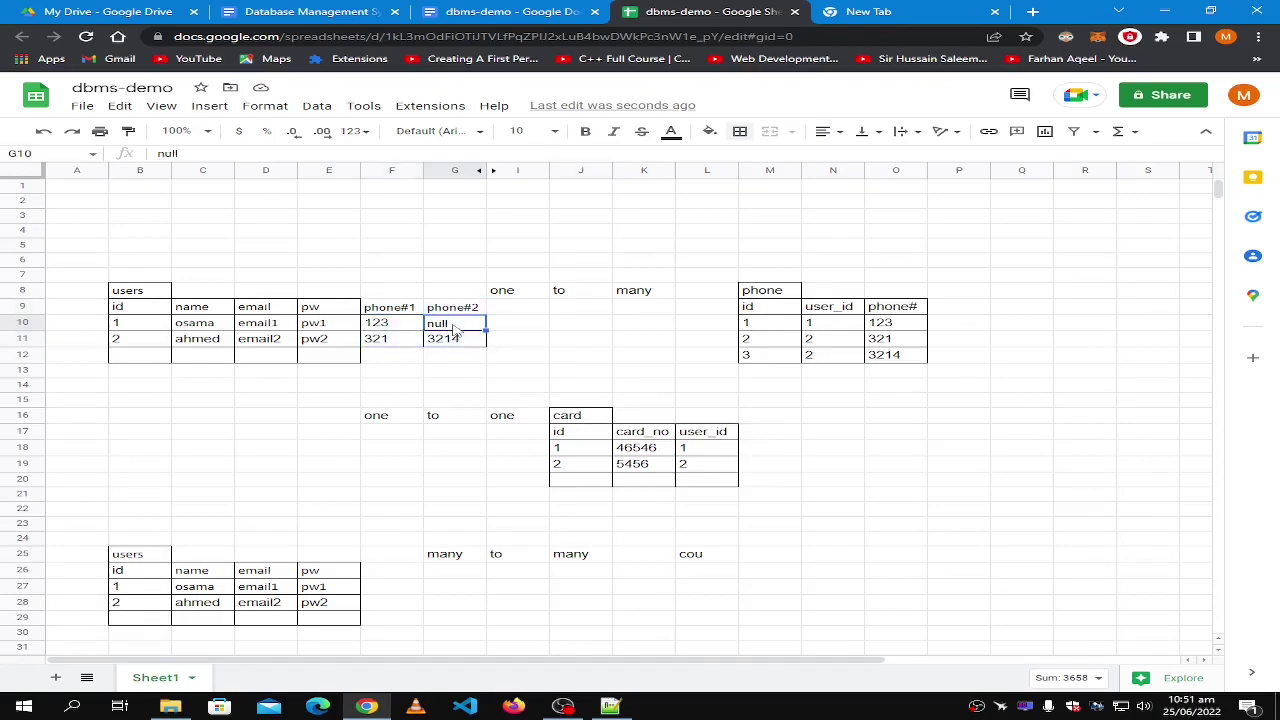
left_click(530, 311)
Add phone3, phone4 and phone5 headers in I9:K9.
type("phone3")
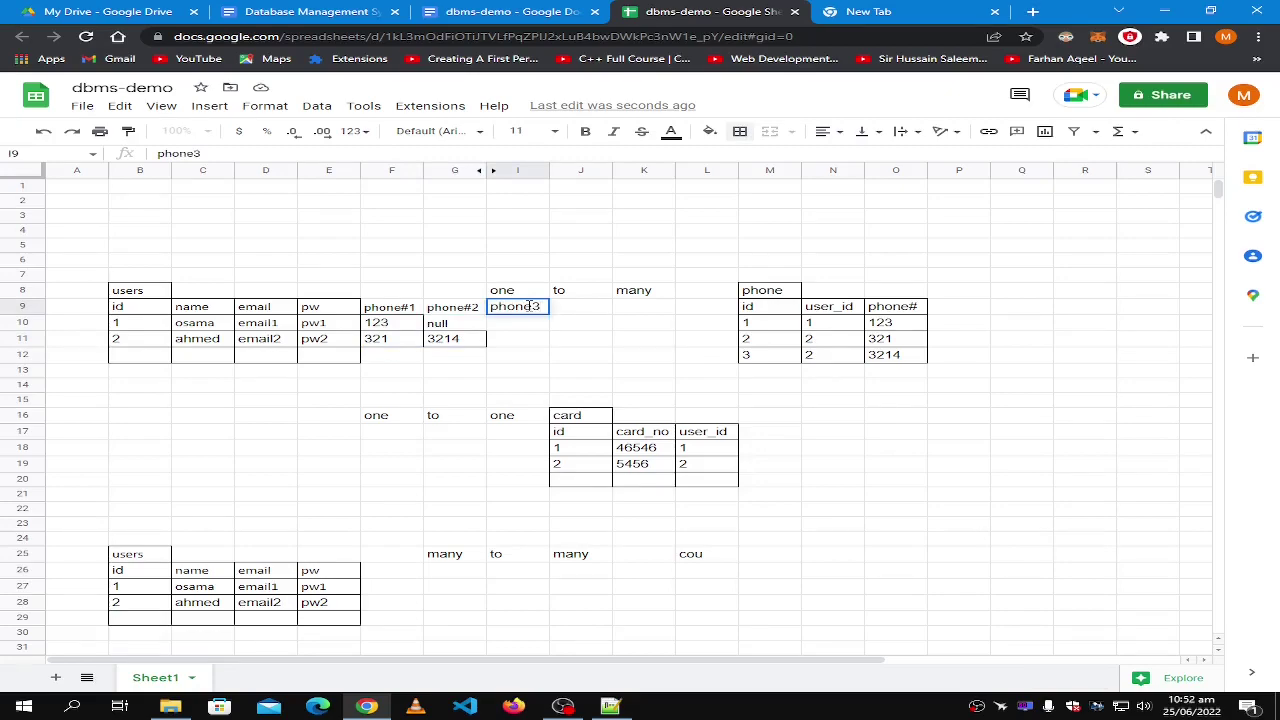
key("Tab")
type("p")
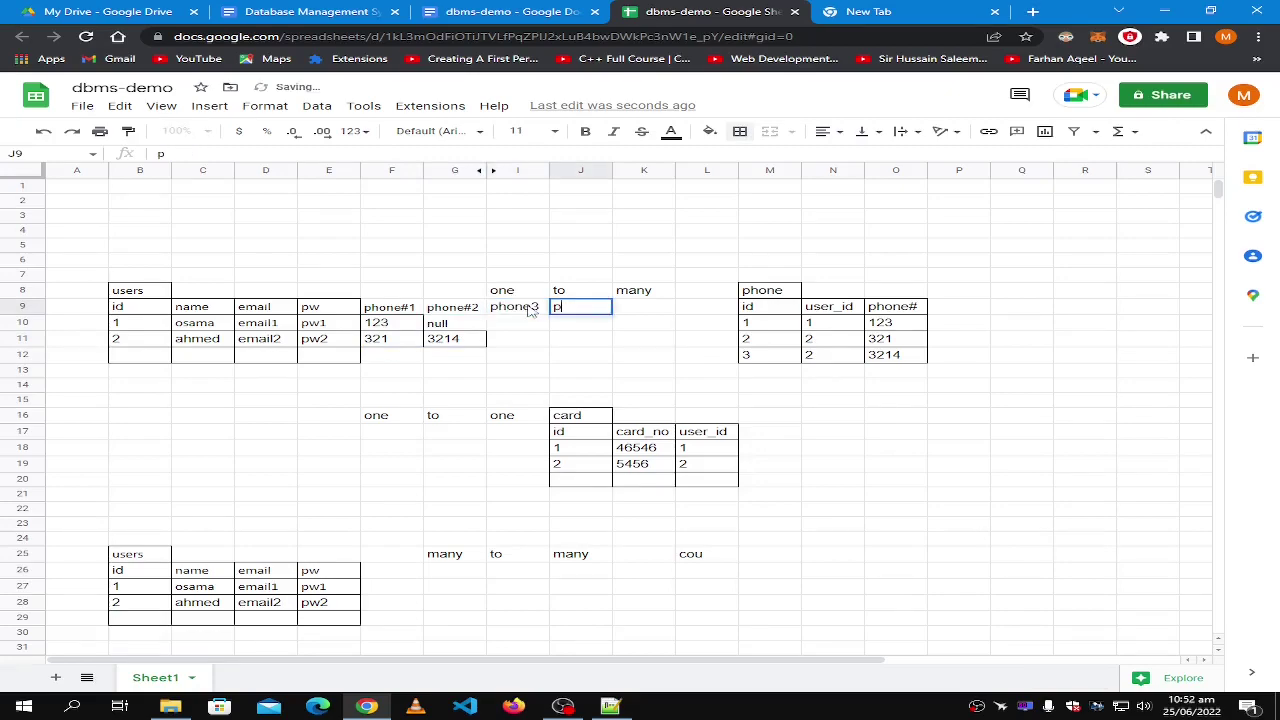
type("hone3")
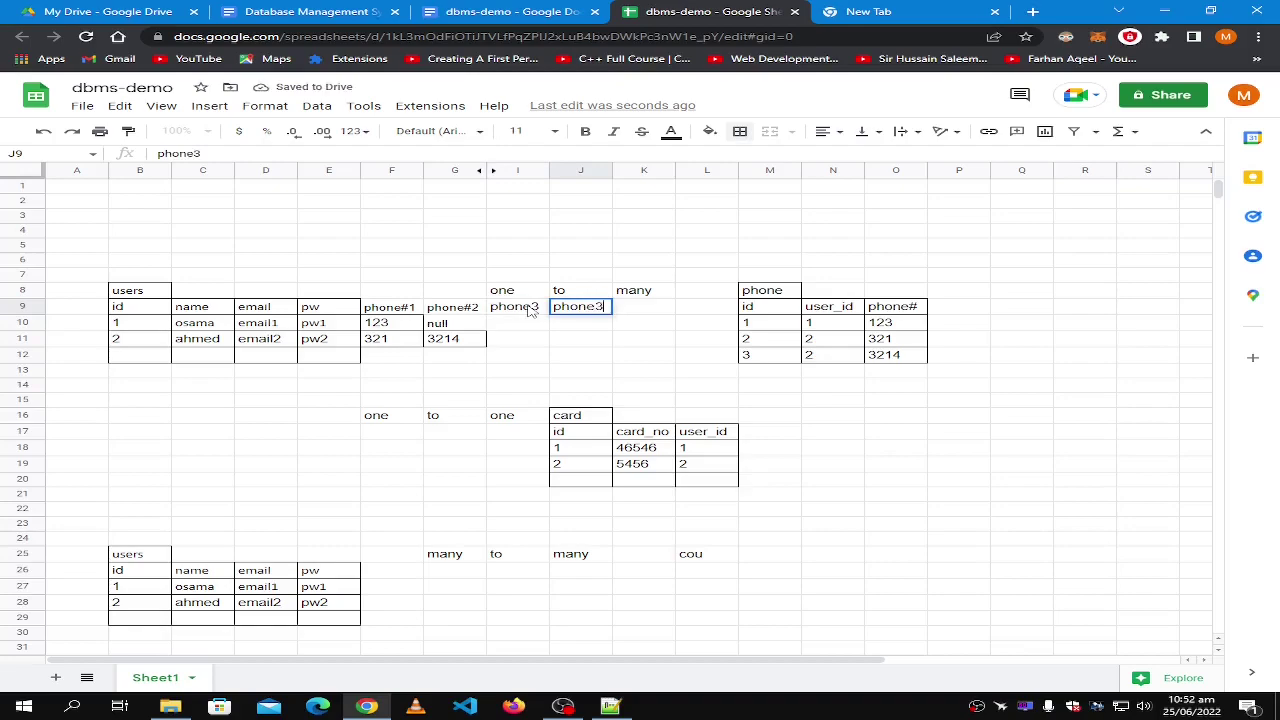
key("Tab")
type("pho")
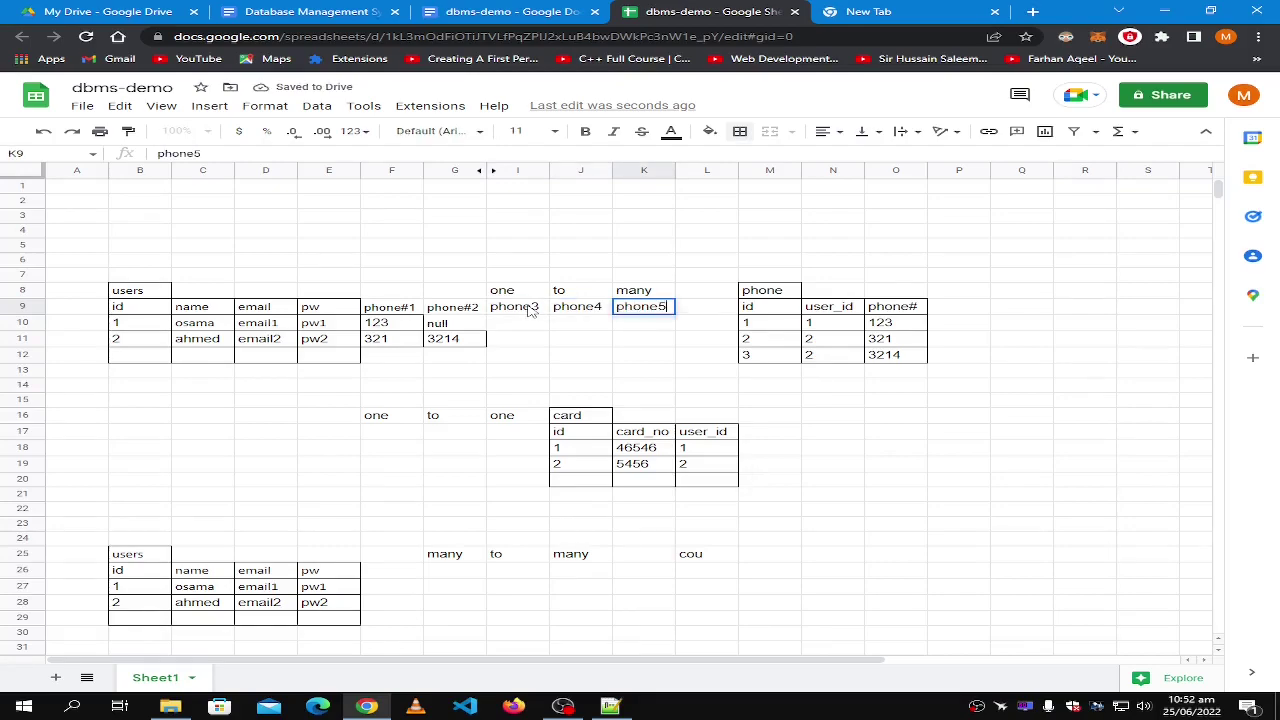
left_click(531, 311)
Copy user 2's 3214 phone value into I11, J11 and K11.
left_click(516, 345)
left_click(461, 346)
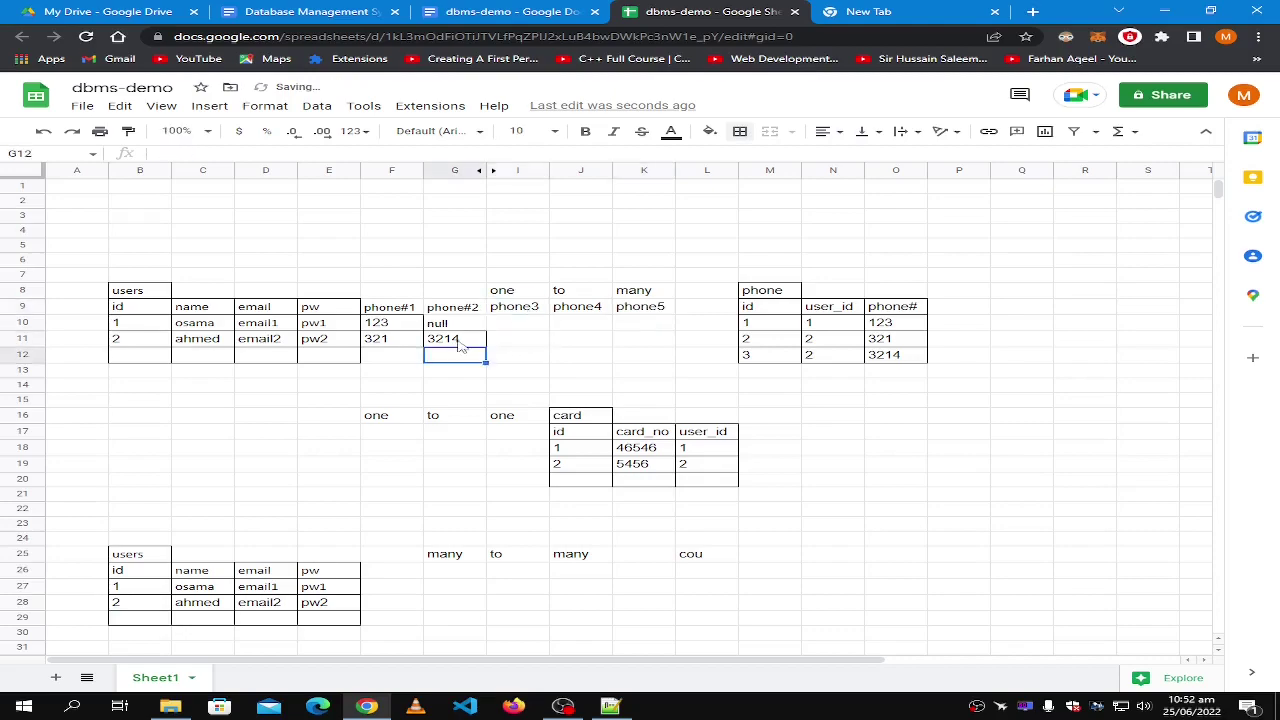
key("ctrl+c")
left_click(514, 346)
key("ctrl+v")
left_click(594, 345)
key("ctrl+v")
left_click(640, 345)
key("ctrl+v")
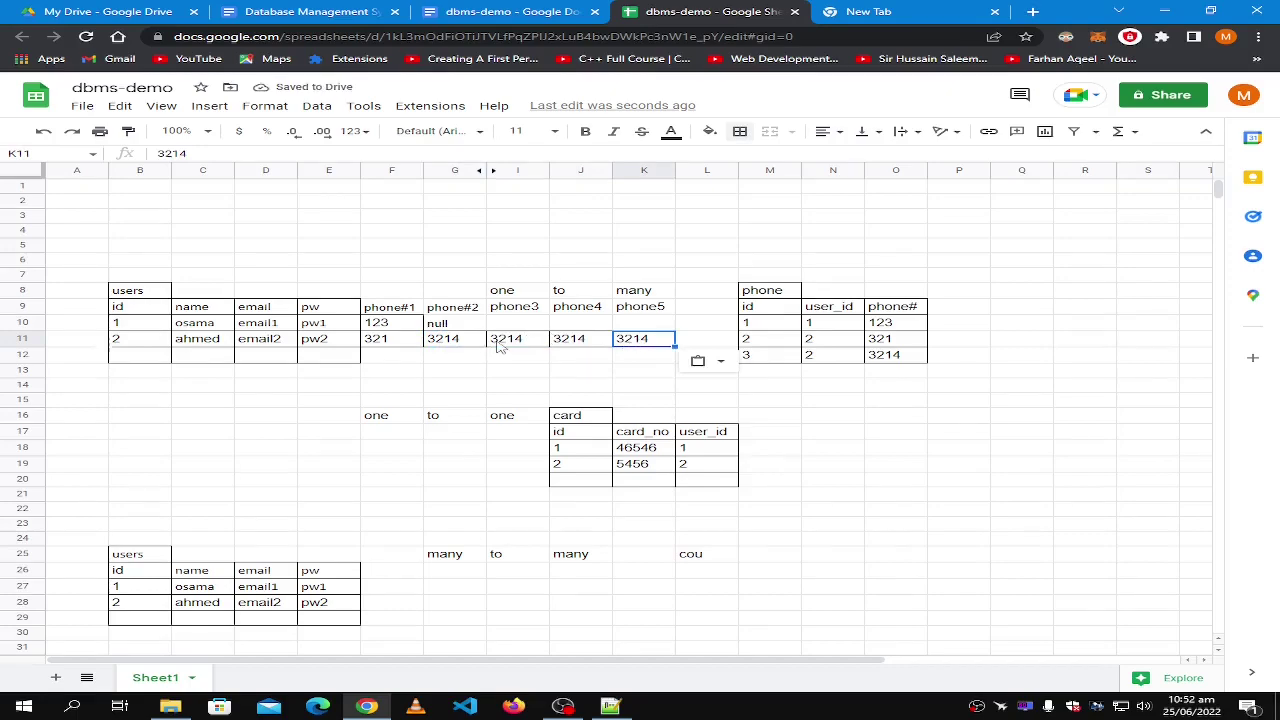
Change user 2's new phone numbers to 123432, 3542 and 314.
left_click(500, 345)
type("12343")
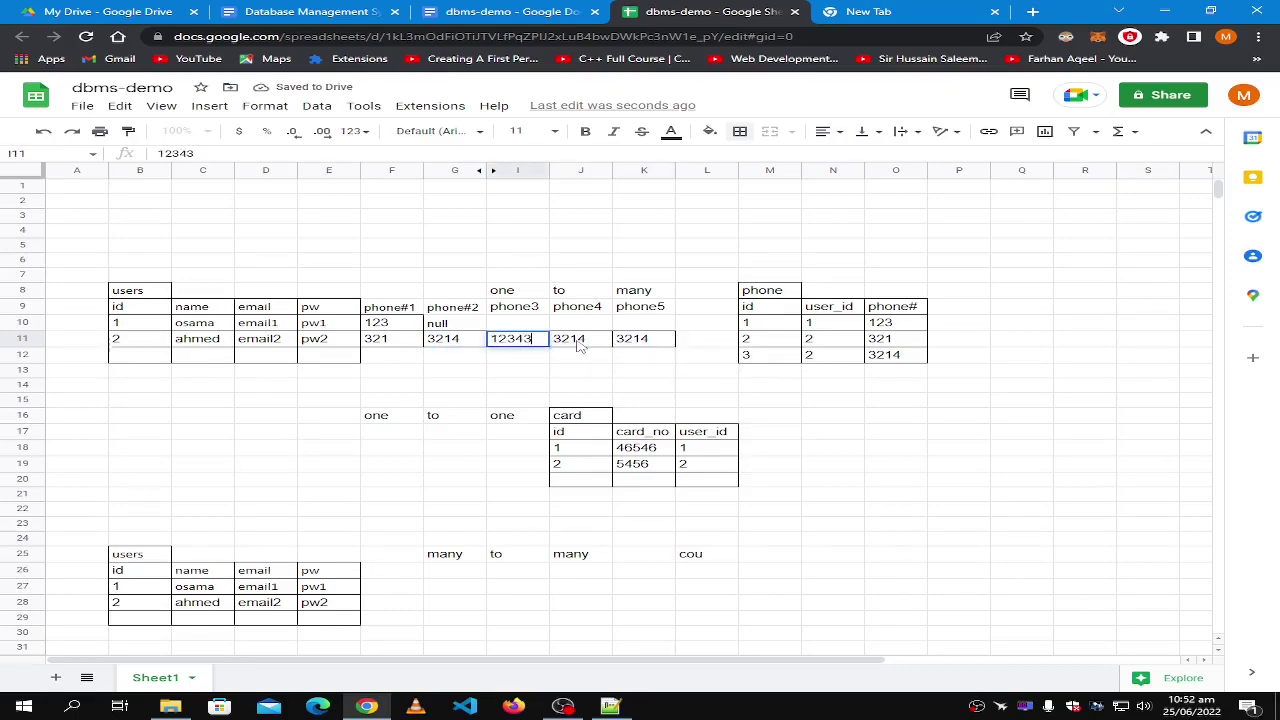
type("2")
left_click(580, 345)
type("3542")
left_click(638, 340)
type("314")
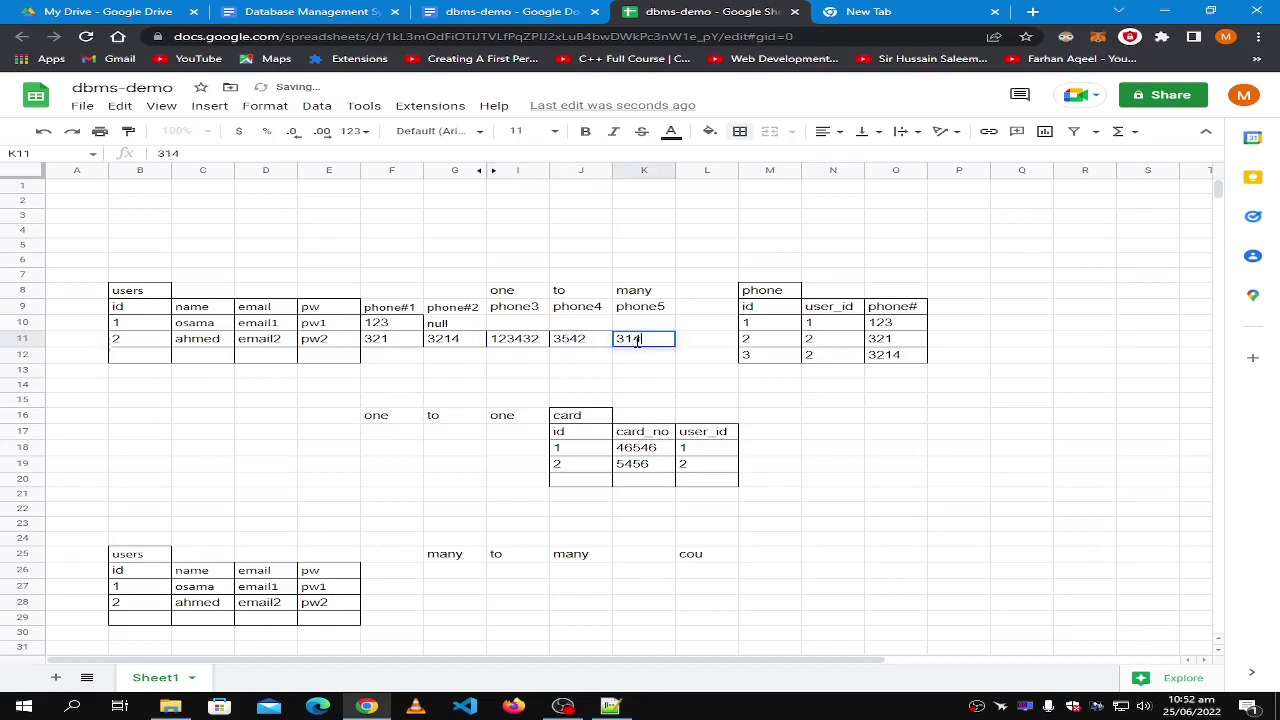
Fill user 1's cells I10:K10 with null copied from G10.
left_click(512, 324)
left_click(455, 328)
key("ctrl+c")
left_click(512, 324)
key("ctrl+v")
left_click(578, 324)
key("ctrl+v")
left_click(630, 325)
key("ctrl+v")
left_click(540, 398)
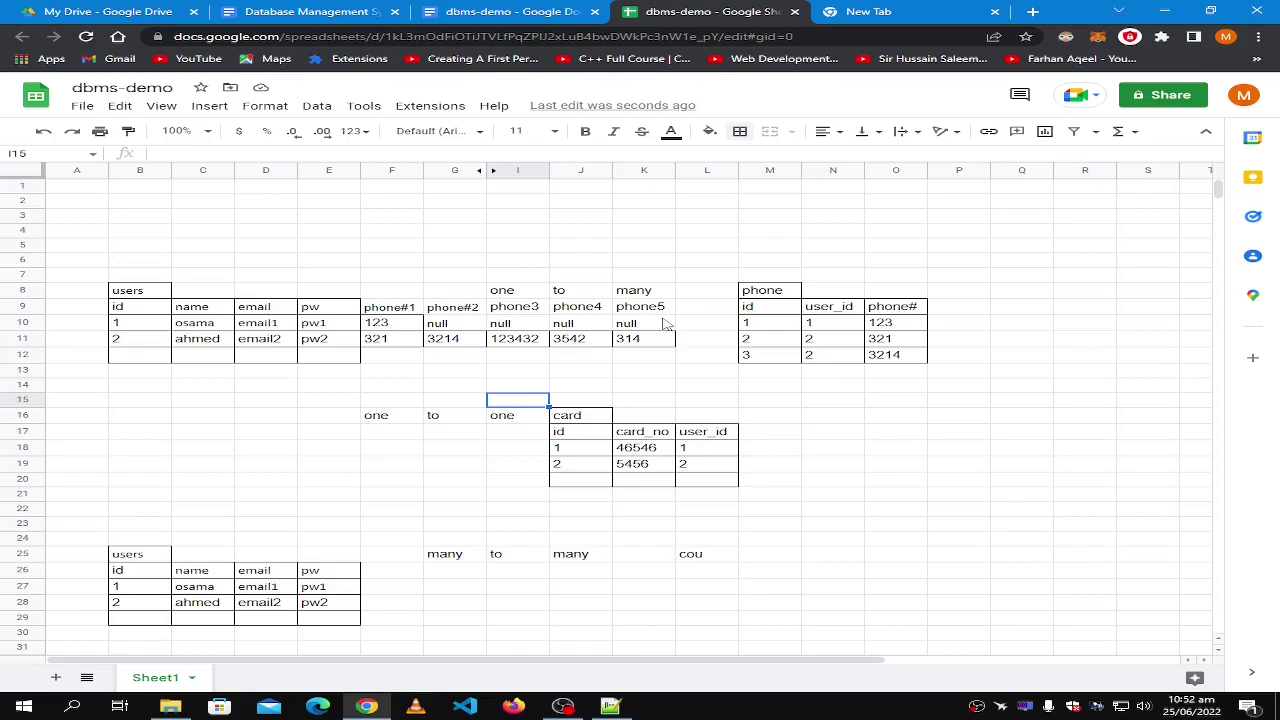
left_click(452, 313, "shift")
left_click(450, 313)
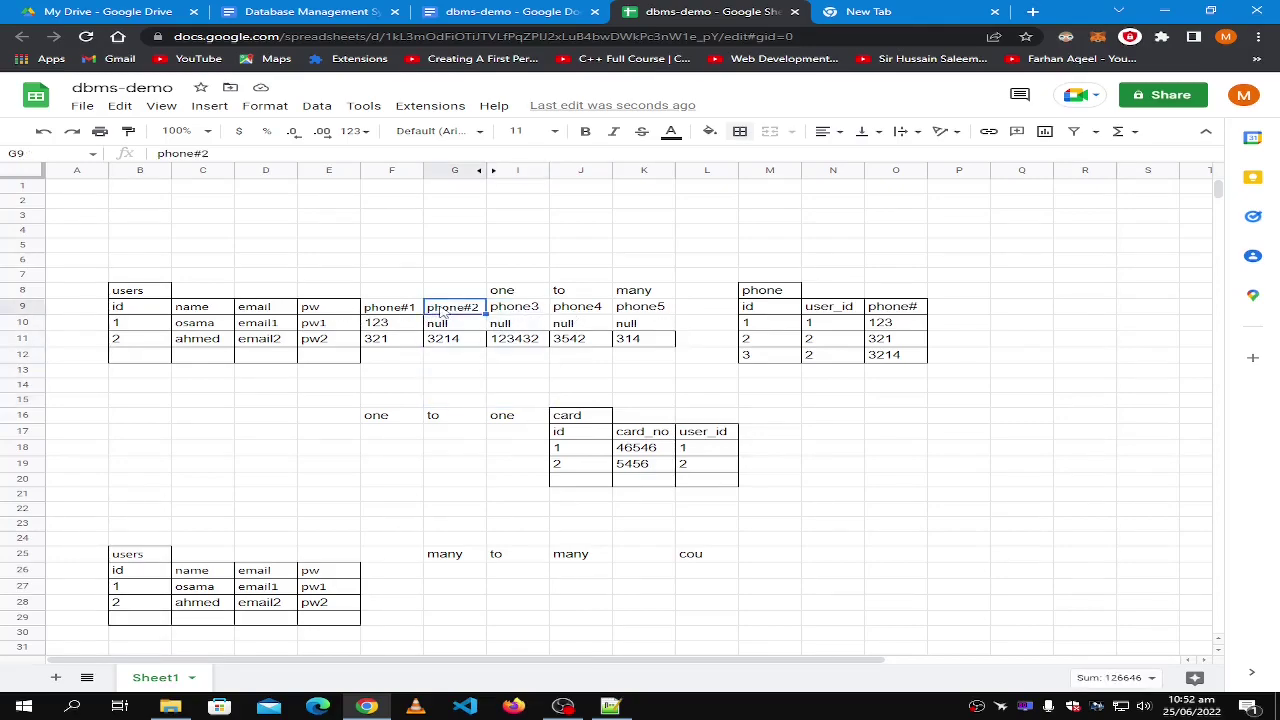
left_click(455, 355)
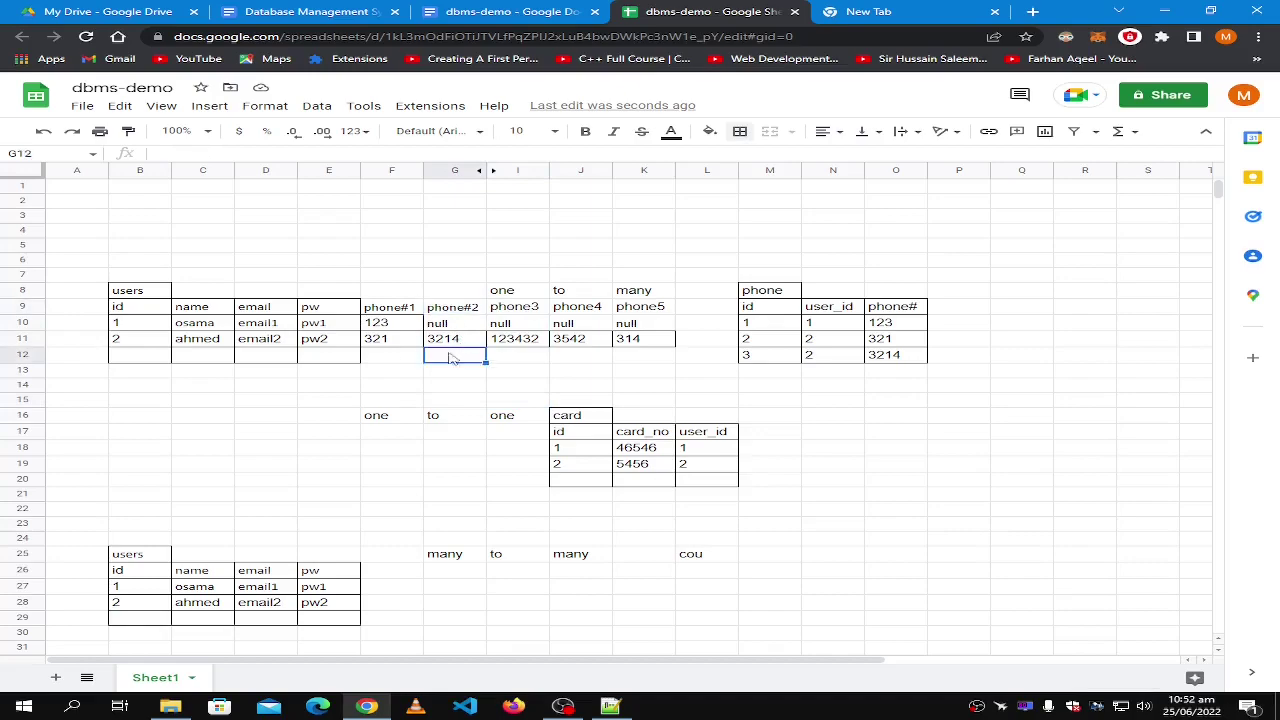
left_click(150, 311)
left_click(338, 358, "shift")
left_click(380, 312)
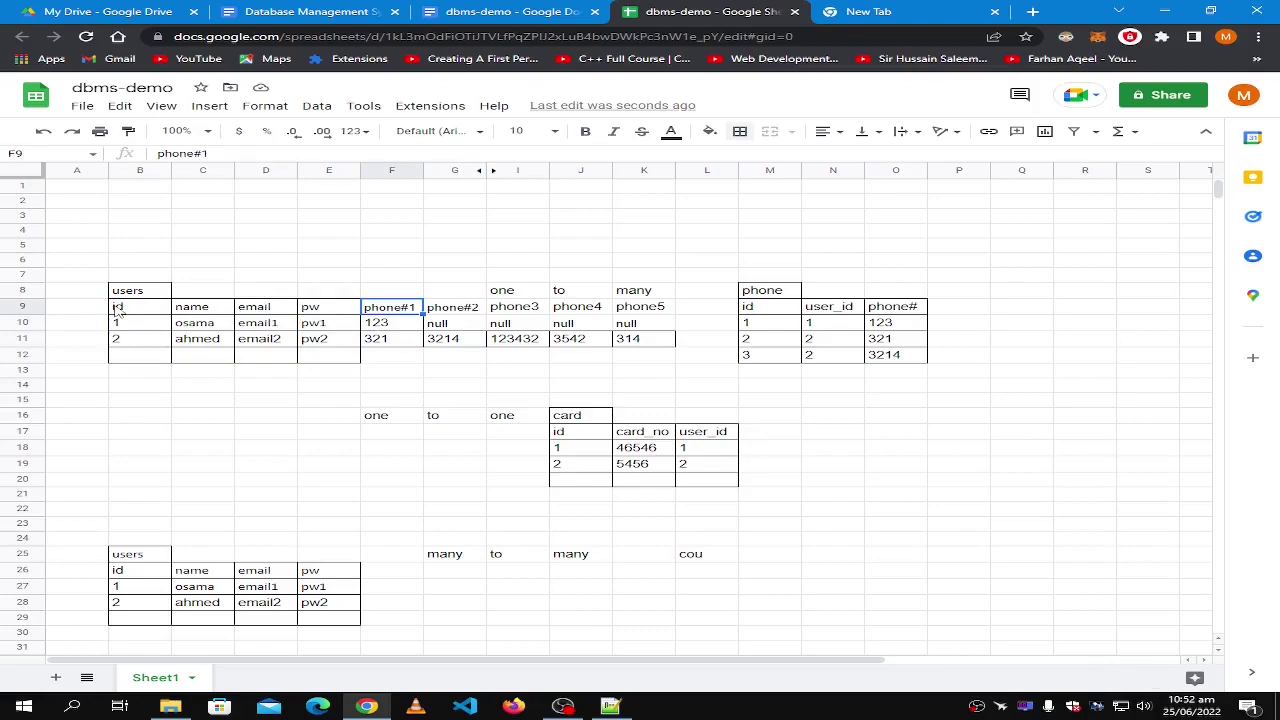
left_click(148, 361, "shift")
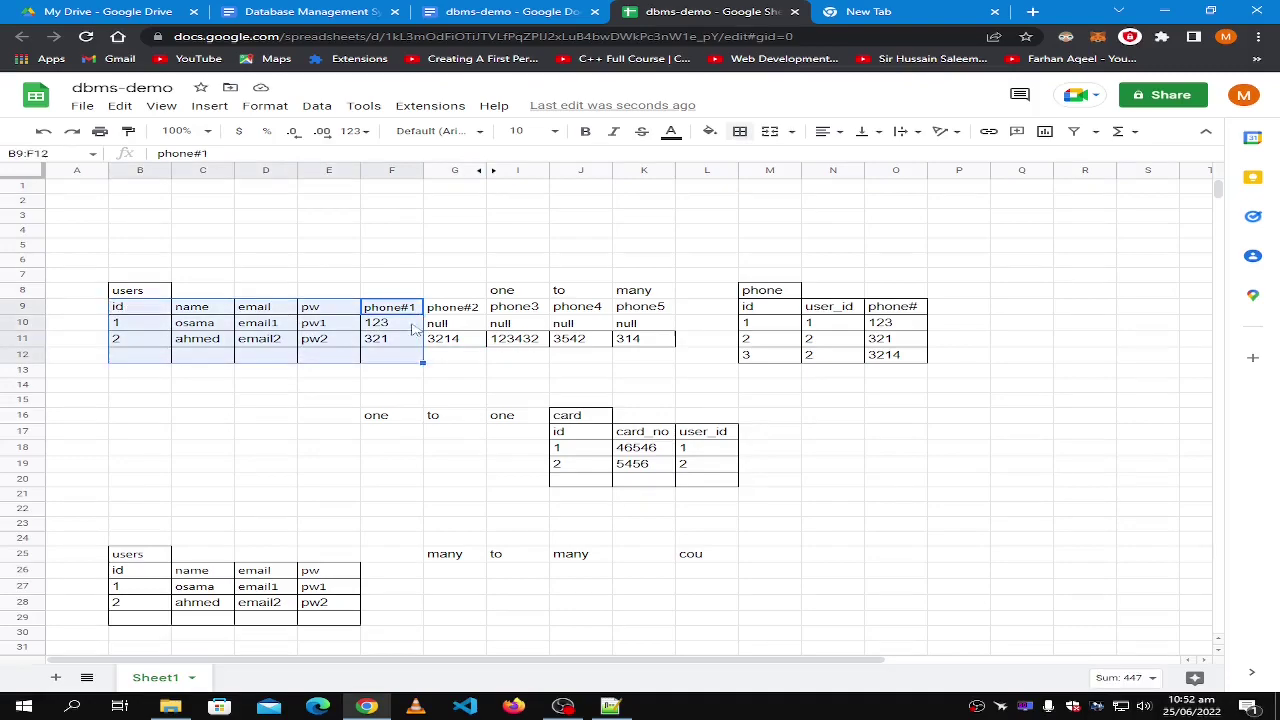
key("Right")
left_click(155, 358, "shift")
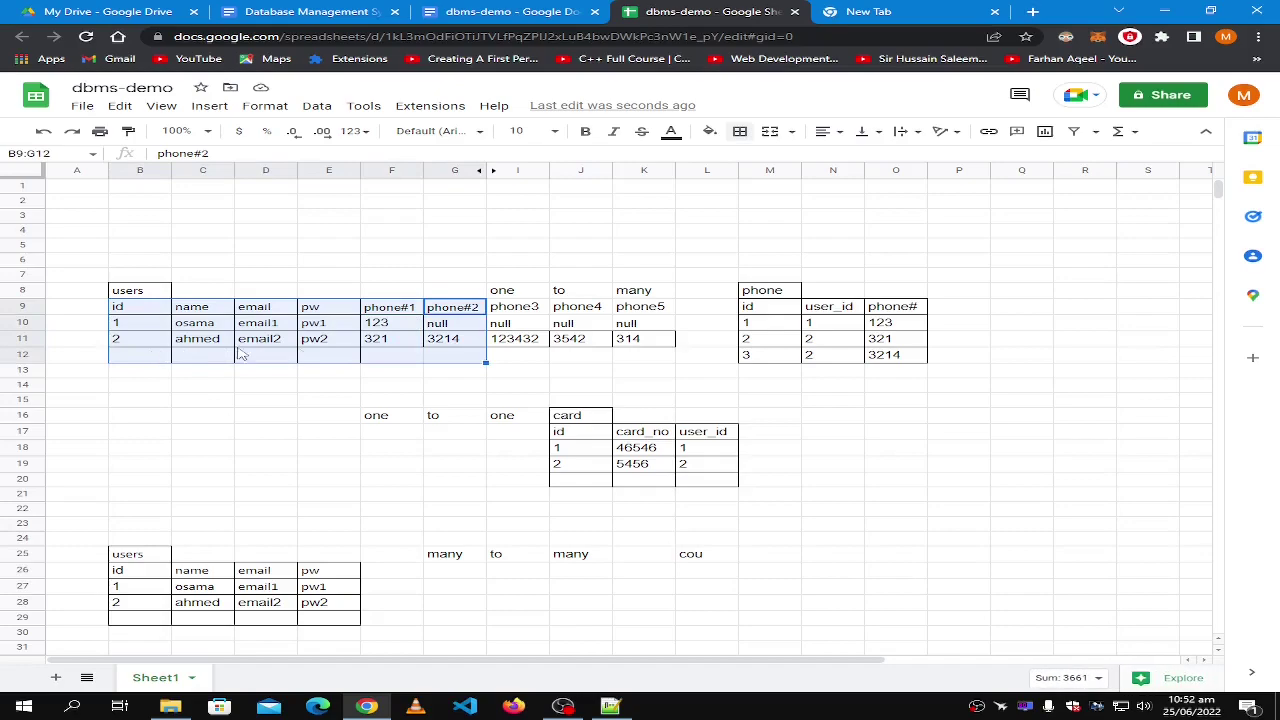
left_click(660, 312)
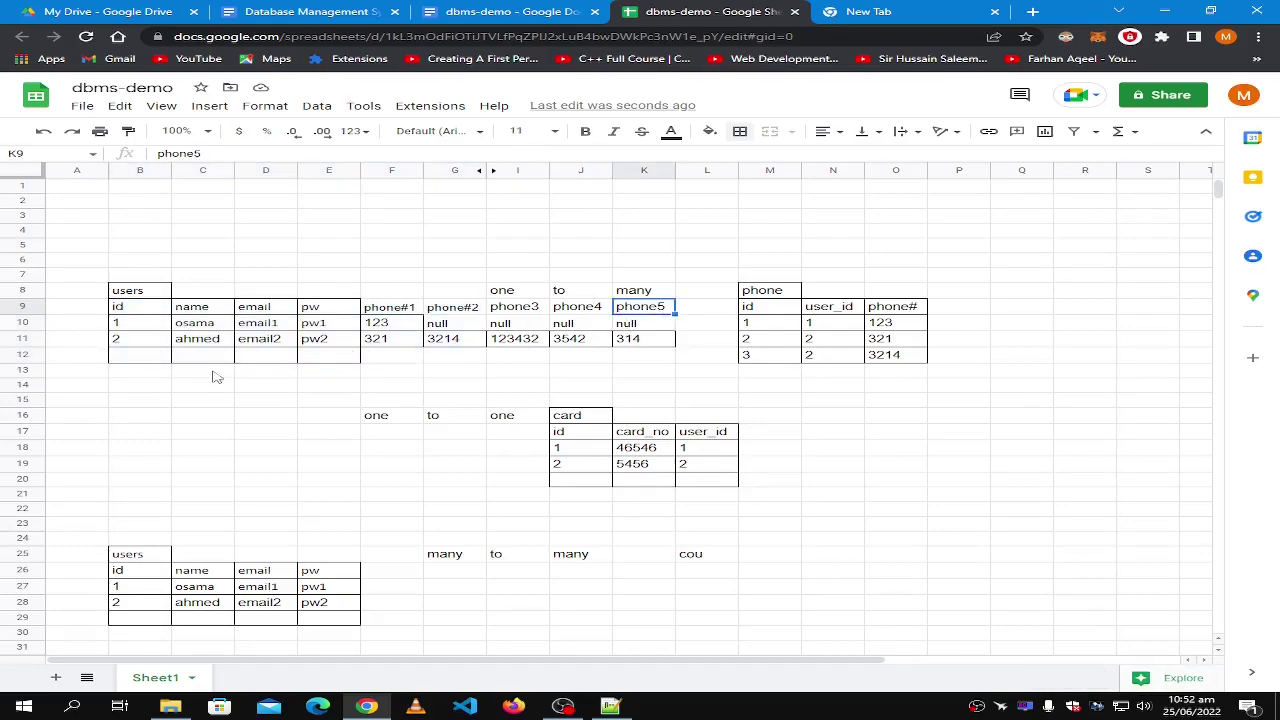
left_click(123, 360, "shift")
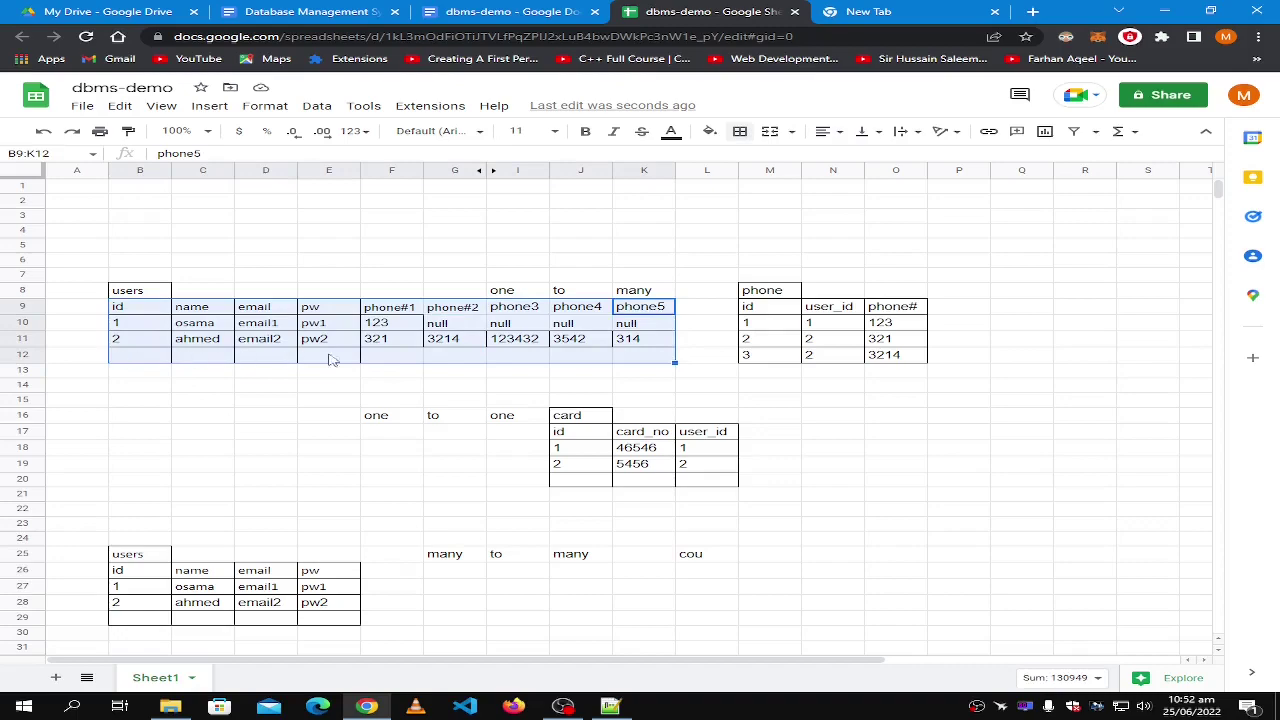
left_click(620, 345)
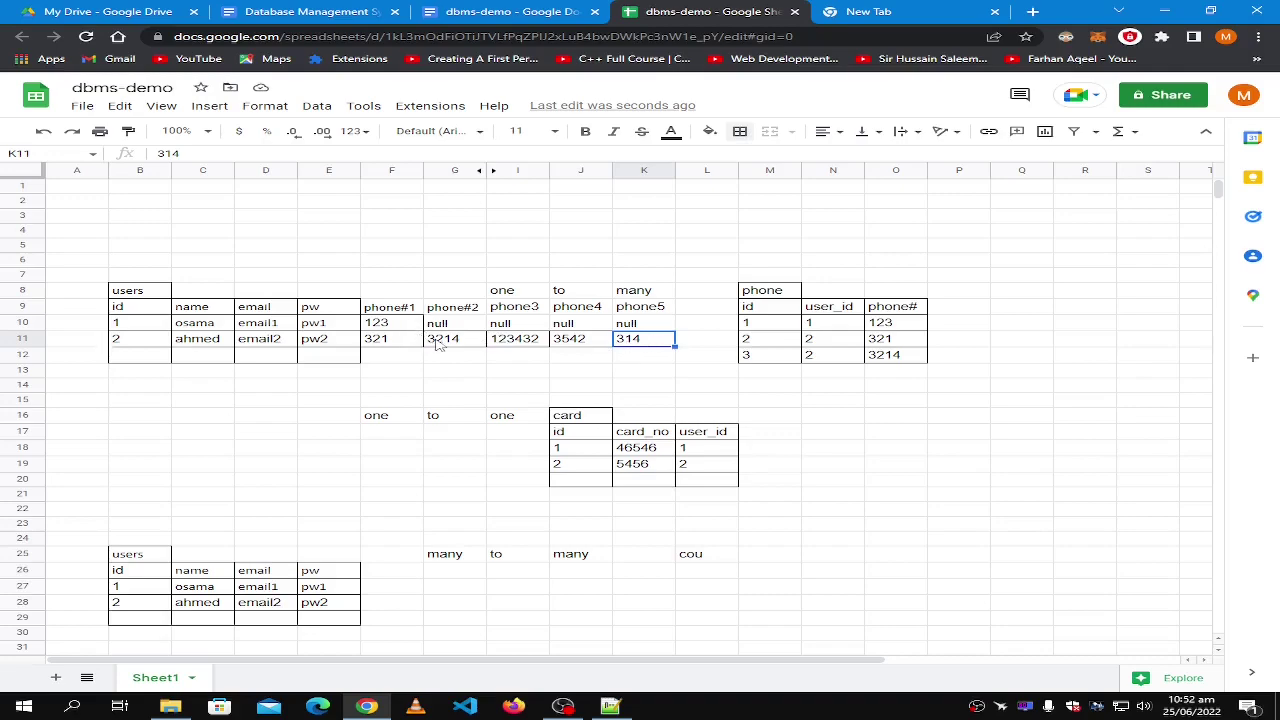
double_click(662, 325)
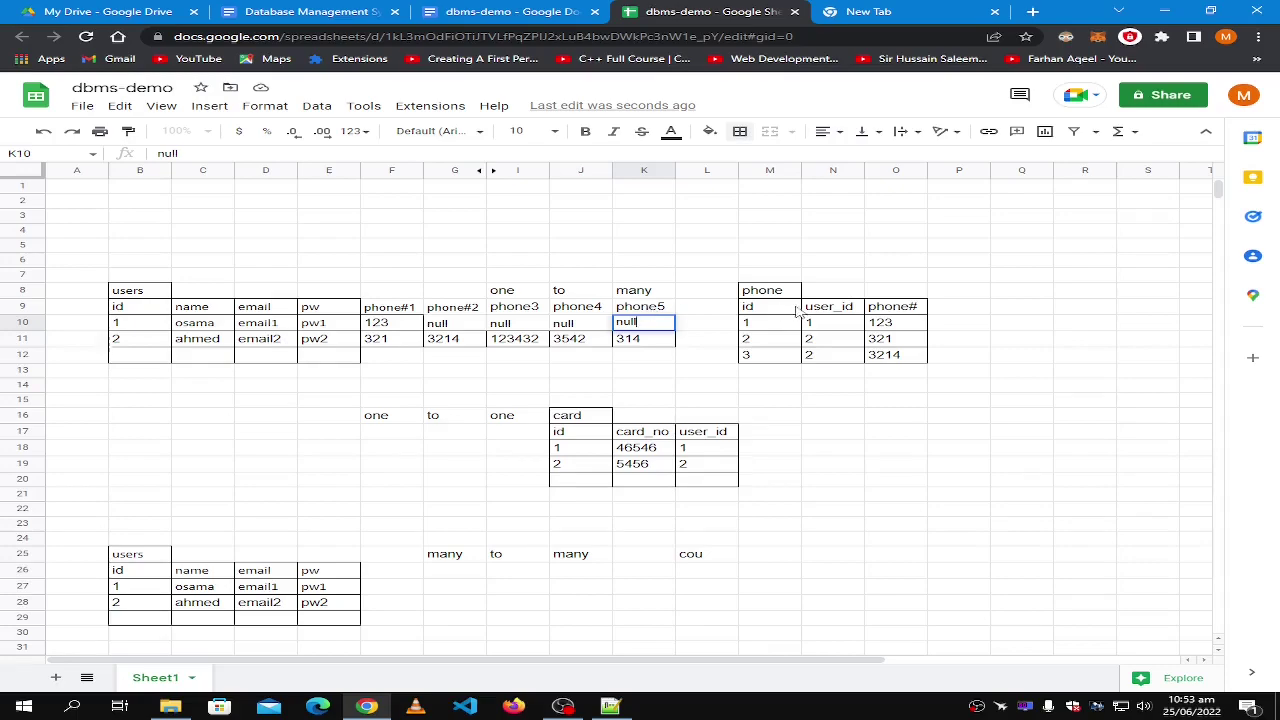
Highlight the phone table and paste null into N13 below it.
left_click(640, 357)
left_click(370, 310, "shift")
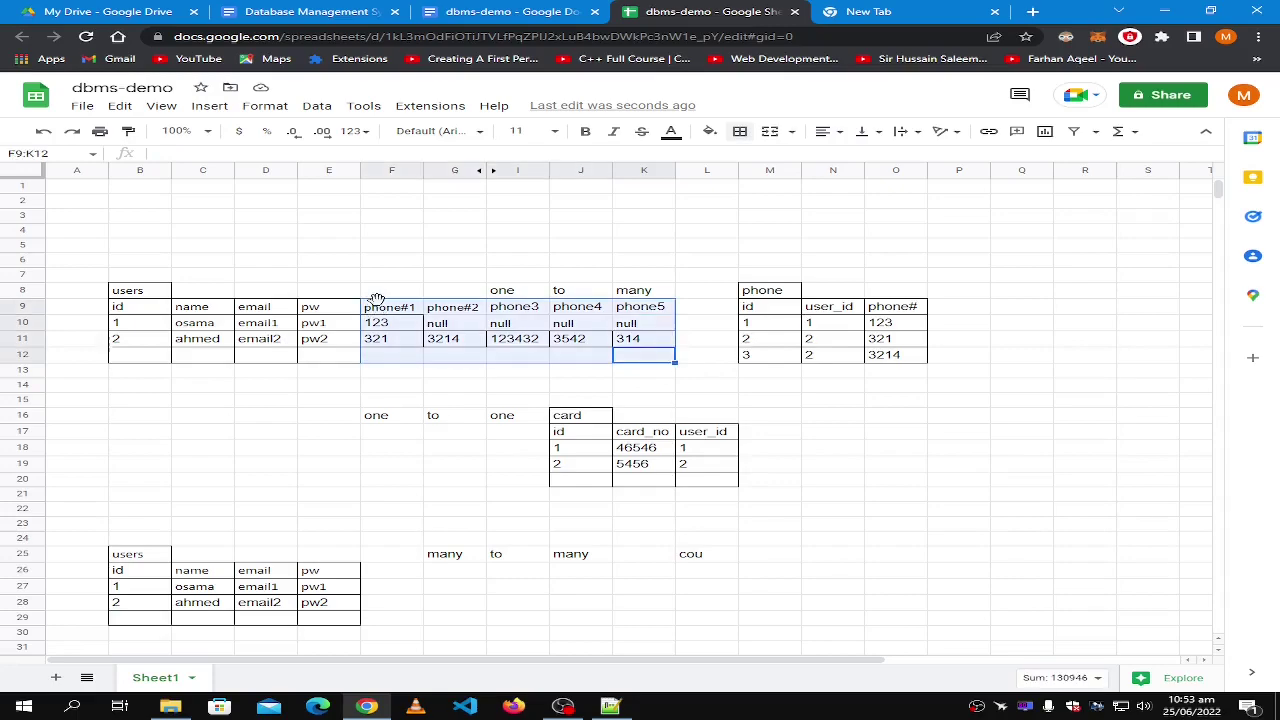
left_click(785, 339)
left_click_drag(762, 293, 899, 358)
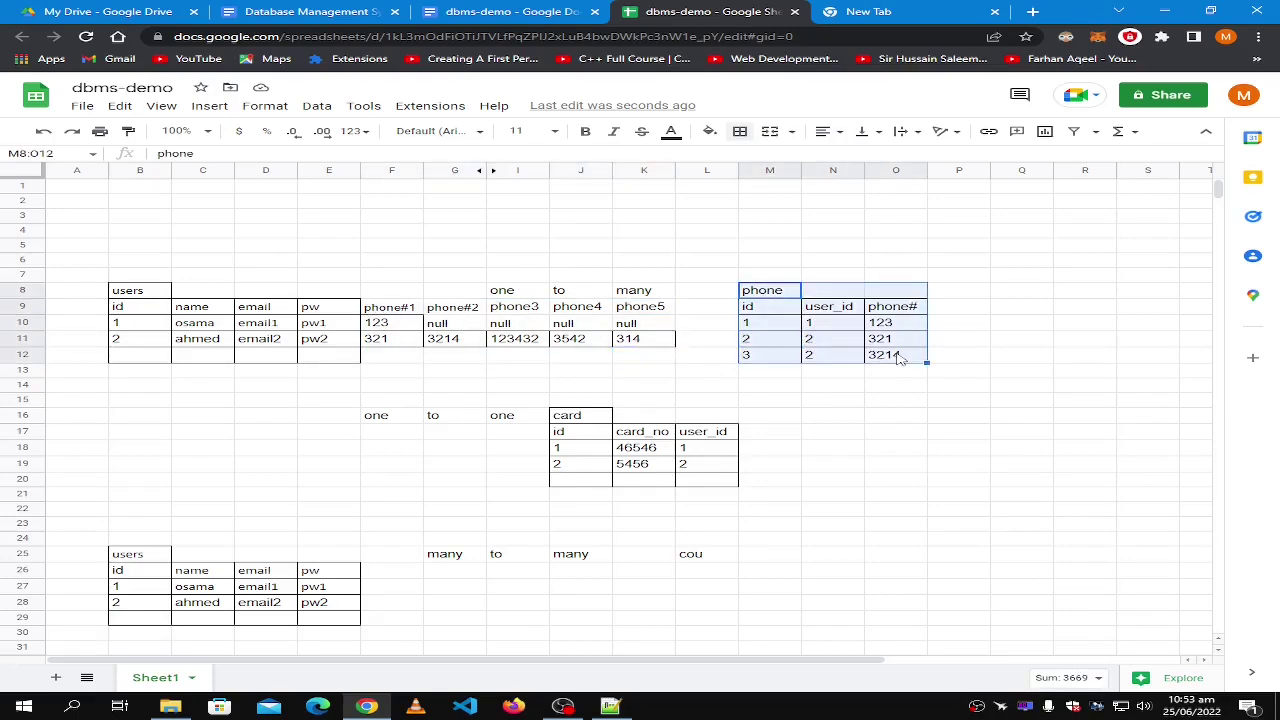
left_click(797, 374)
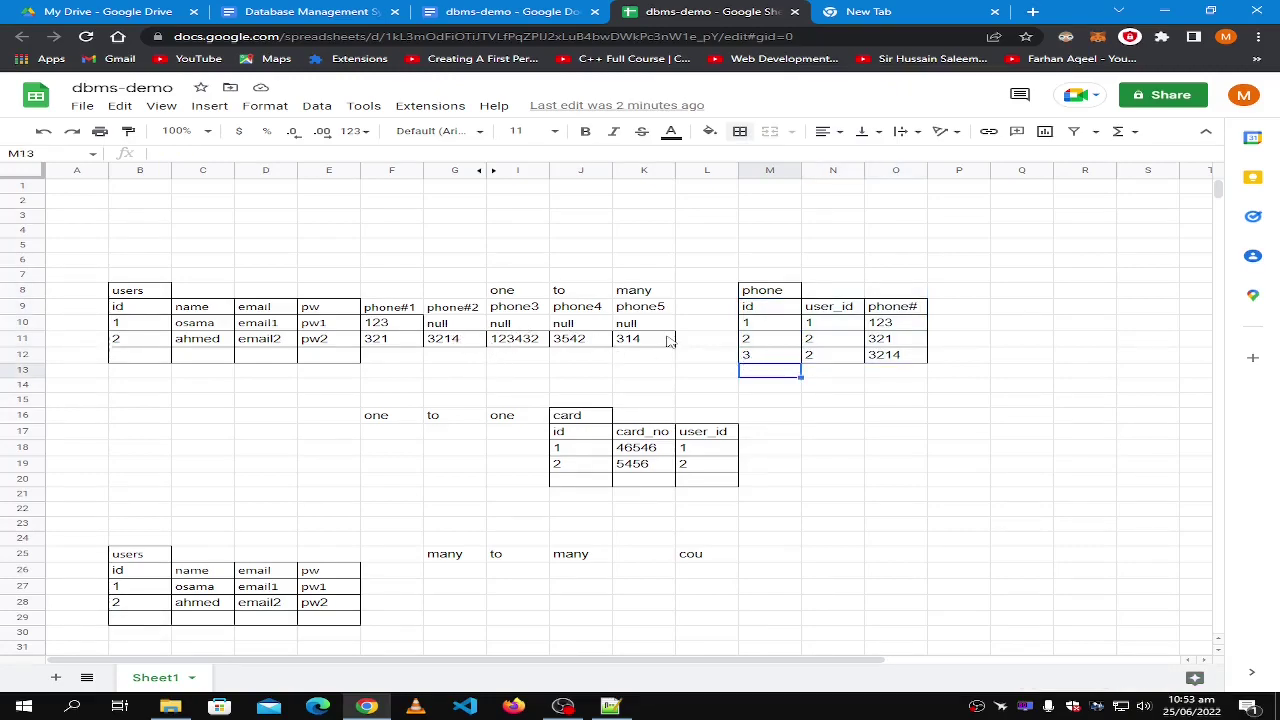
left_click(822, 371)
mouse_move(822, 374)
left_mouse_down()
mouse_move(830, 358)
mouse_move(915, 357)
mouse_move(842, 378)
left_mouse_up()
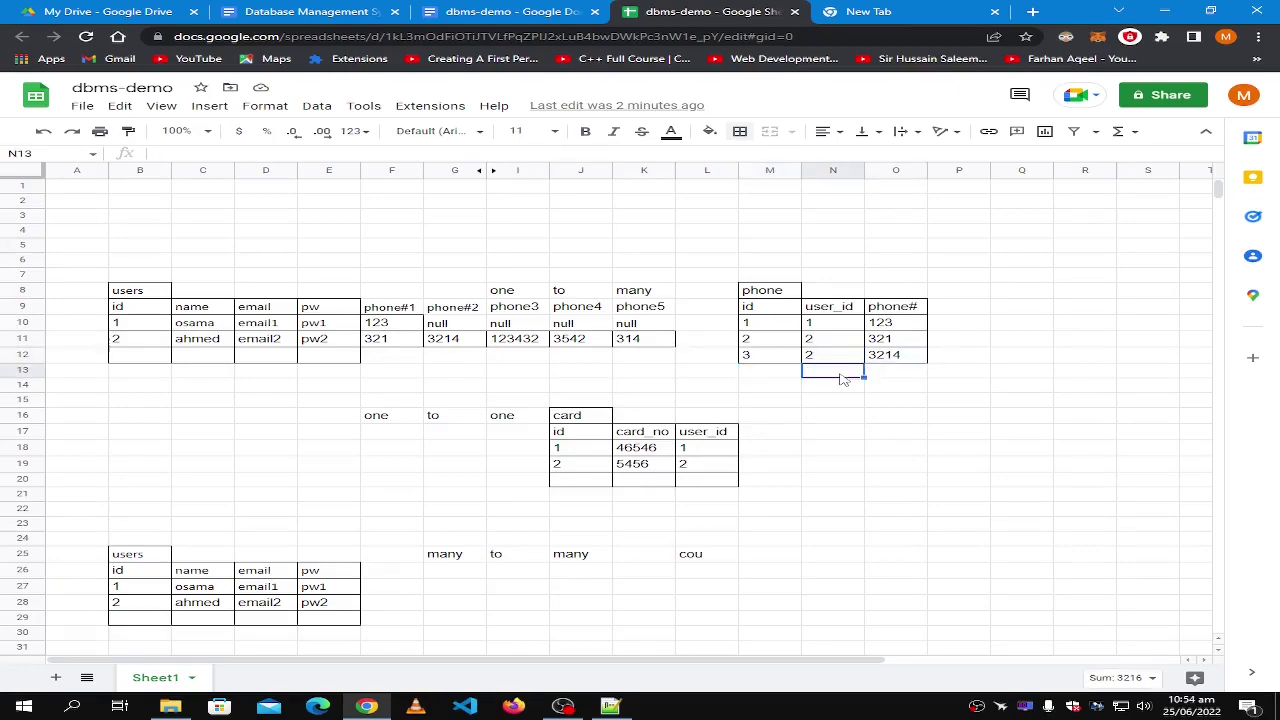
type("null")
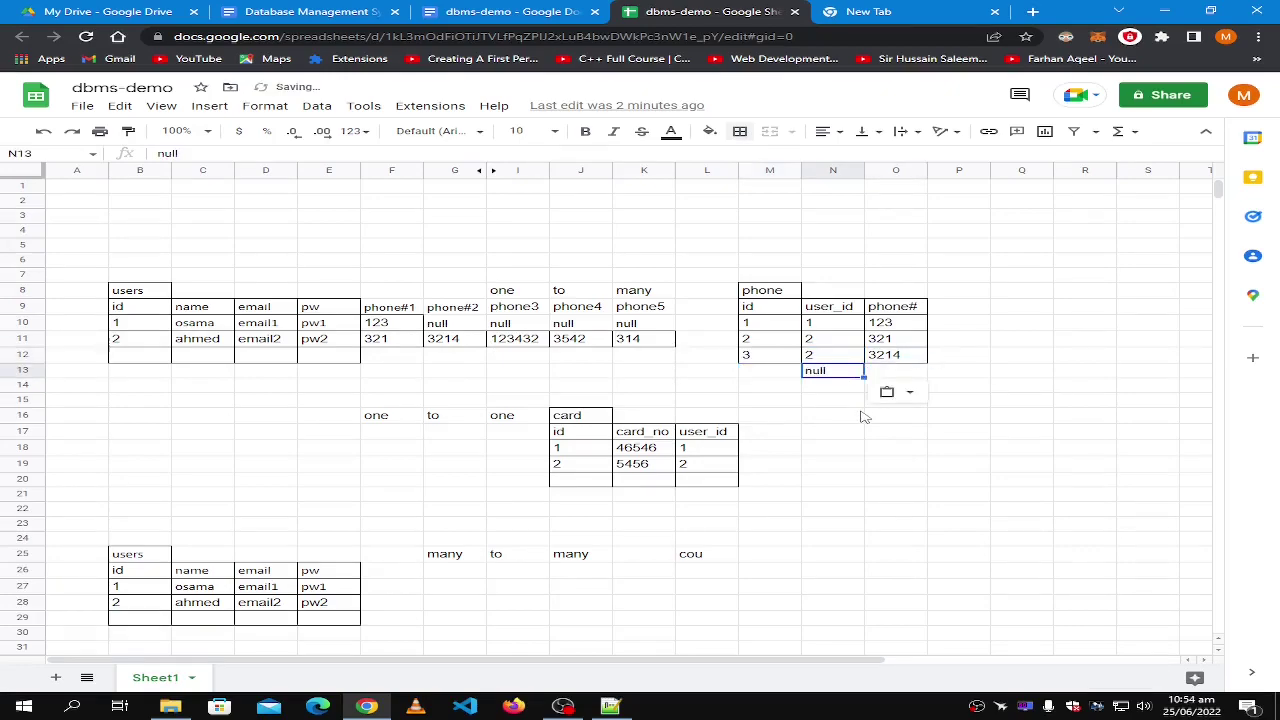
Copy the last phone row into rows 13 through 16 of the phone table.
left_click(580, 341)
key("ctrl+c")
left_click(840, 357)
mouse_move(897, 362)
left_mouse_down()
mouse_move(848, 362)
mouse_move(895, 361)
left_mouse_up()
key("ctrl+c")
left_click(829, 378)
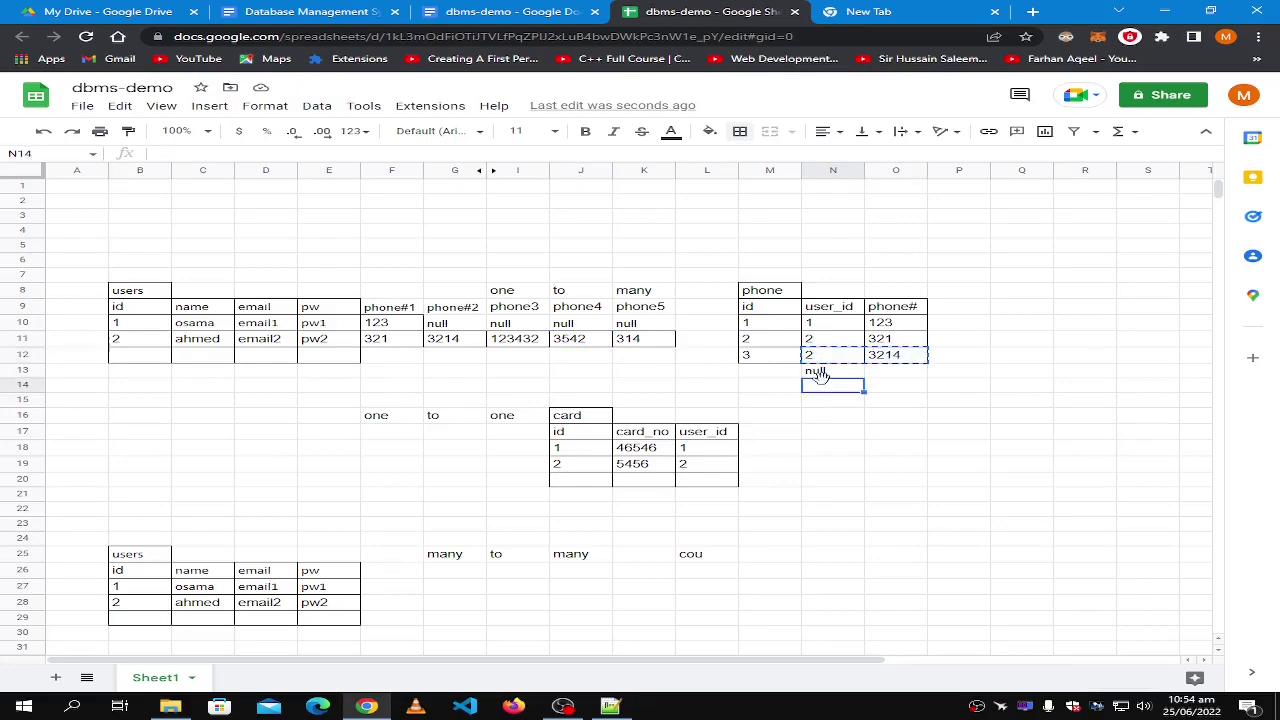
key("ctrl+v")
left_click(824, 388)
key("ctrl+v")
left_click(826, 405)
key("ctrl+v")
left_click(831, 421)
key("ctrl+v")
Change the new rows' phone numbers to 432423, 243, 2314 and 1435.
left_click(893, 371)
type("432423")
left_click(890, 387)
type("243")
left_click(887, 402)
type("2314")
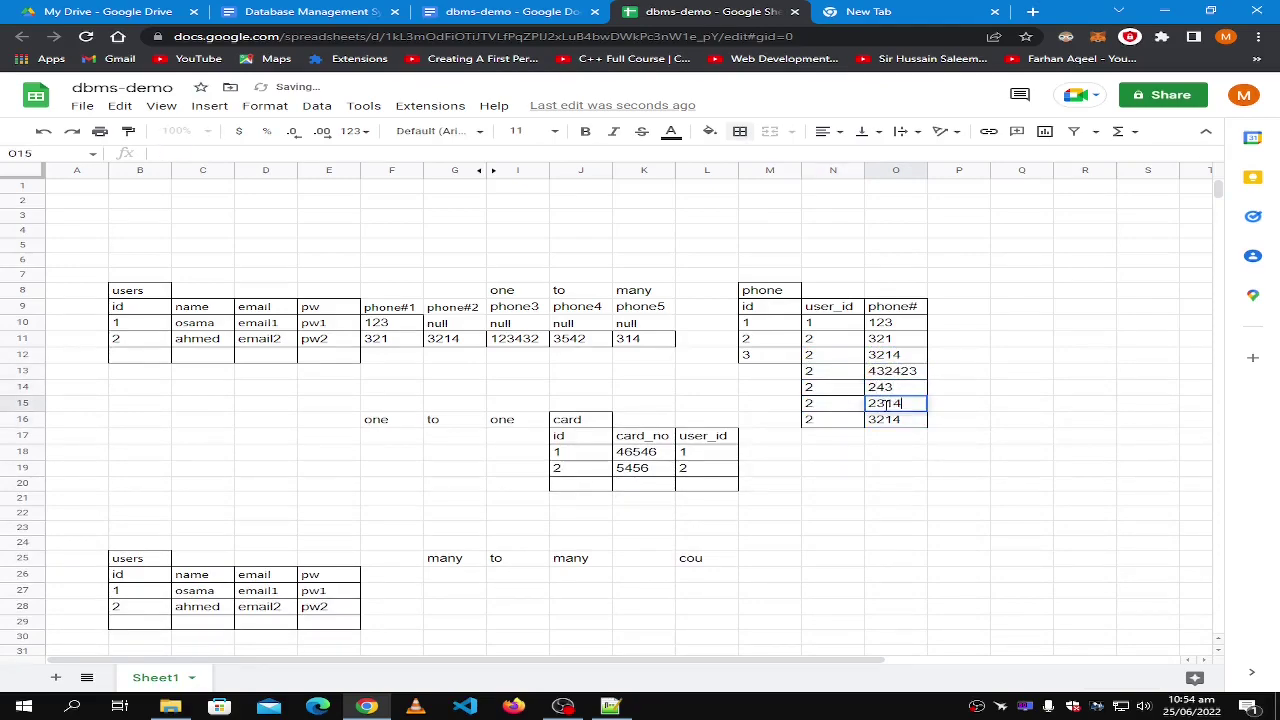
left_click(890, 420)
type("1435")
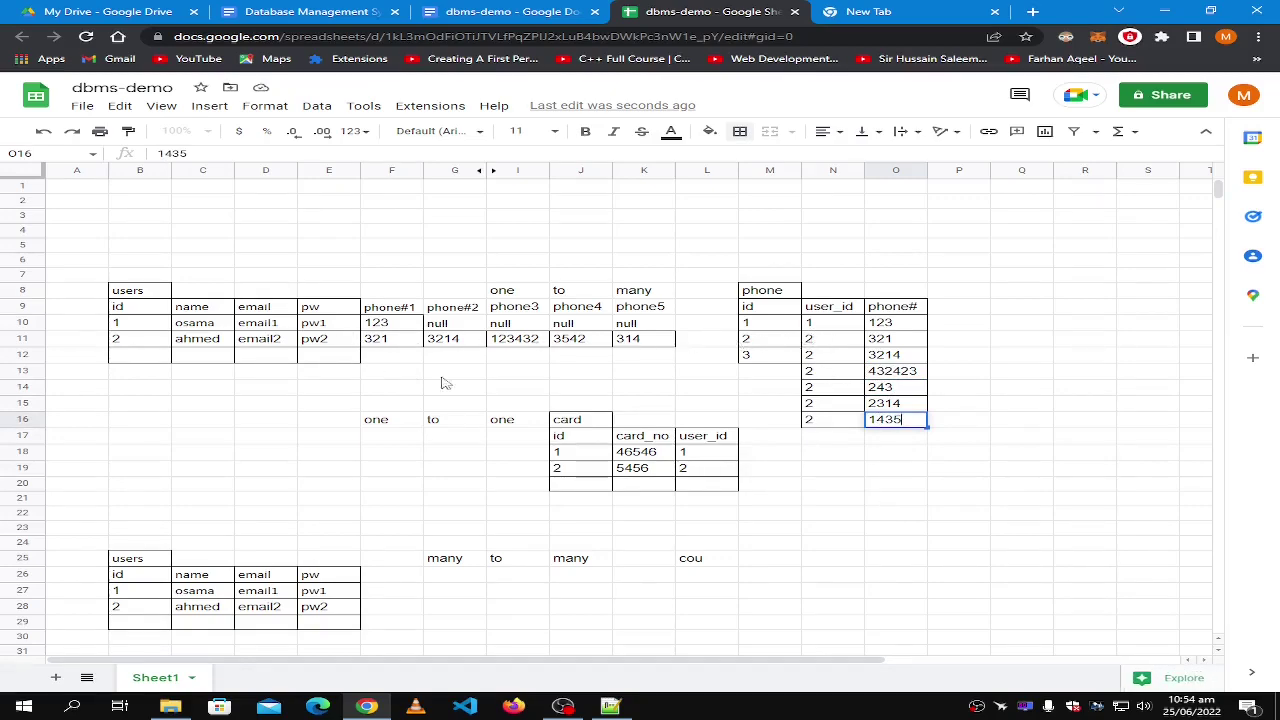
Clear the phone1–phone5 block F9:K12 and remove its borders.
left_click_drag(640, 366, 385, 306)
key("Delete")
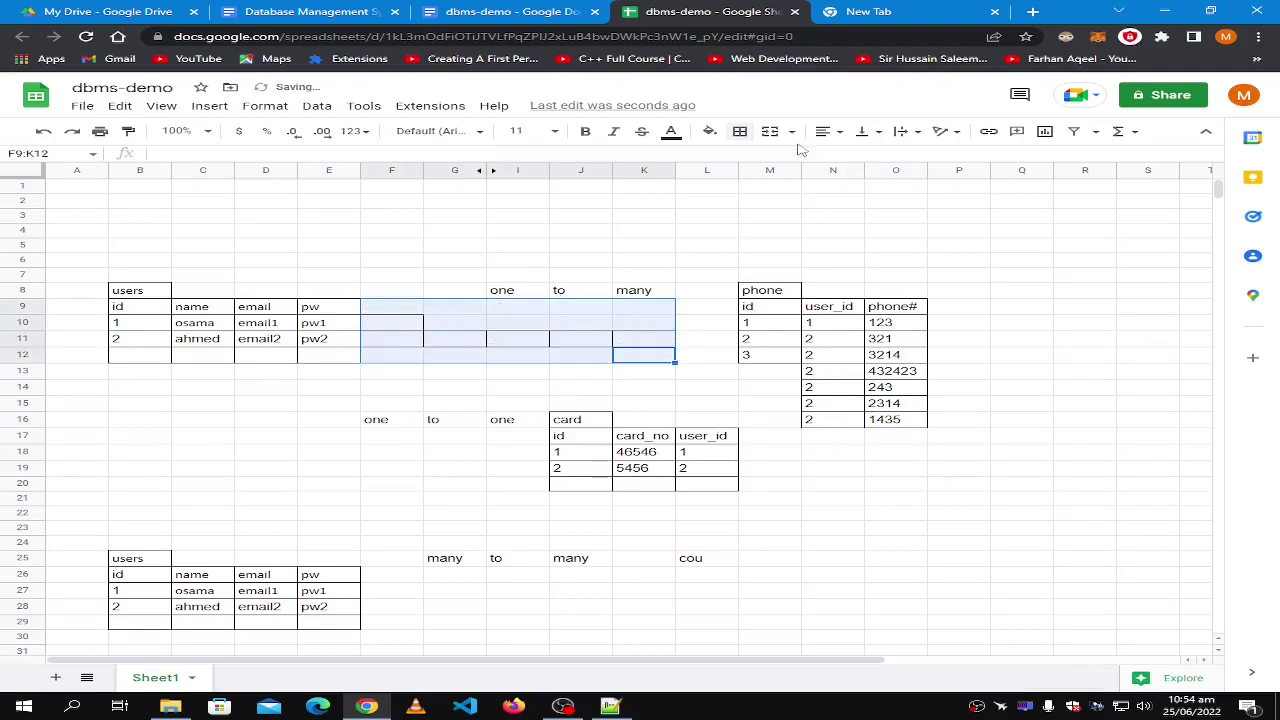
left_click(740, 131)
left_click(857, 180)
left_click(456, 340)
Apply a border to the pw column cells E9:E12.
left_click_drag(330, 308, 332, 358)
left_click(741, 131)
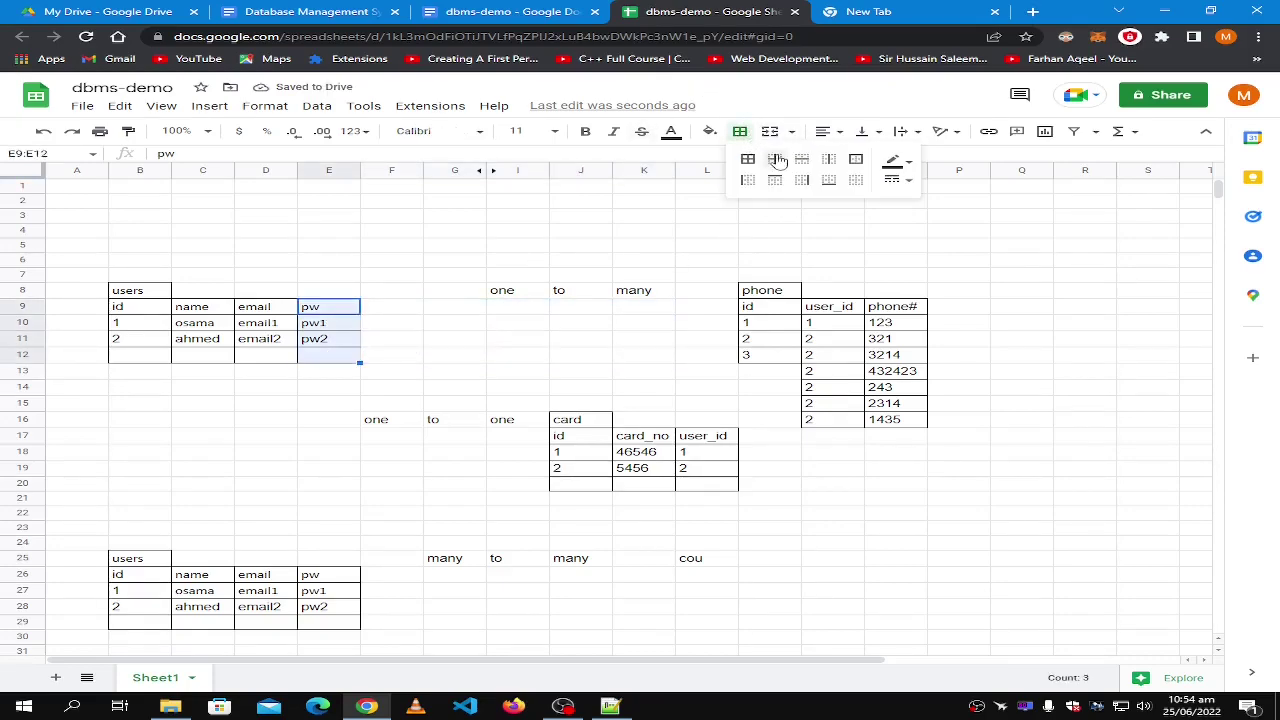
left_click(748, 160)
left_click(510, 323)
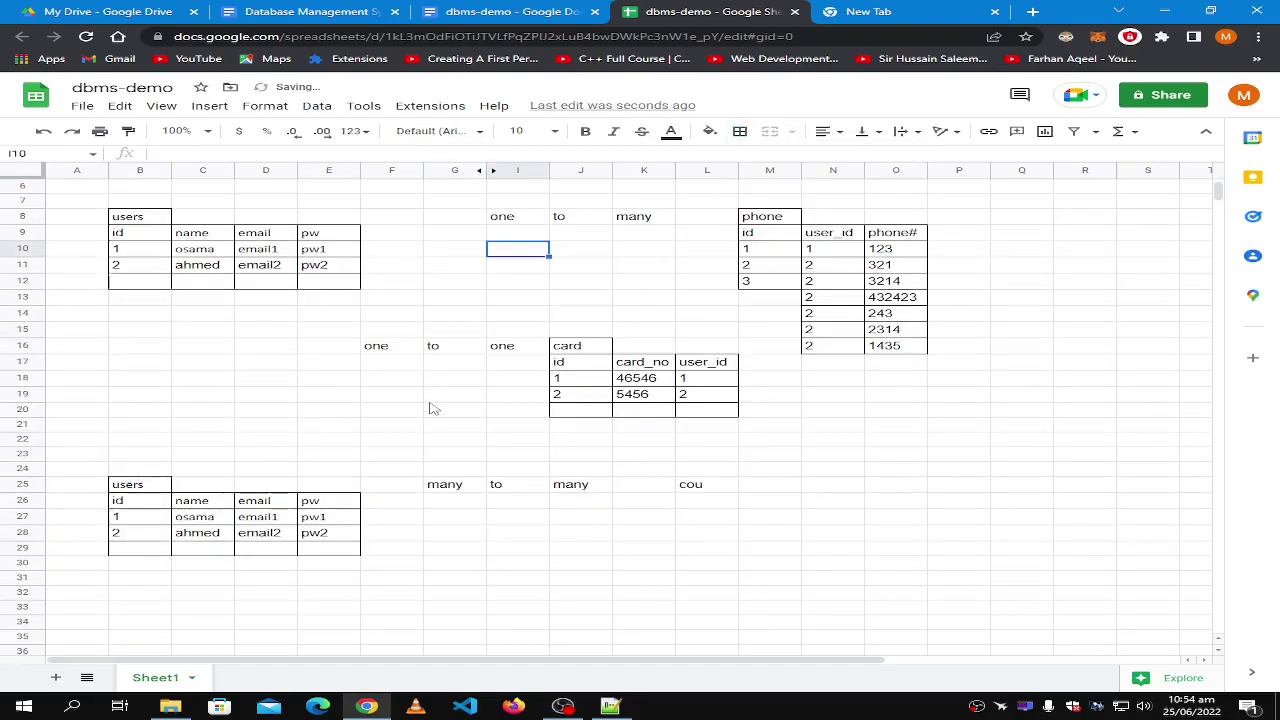
scroll(432, 407, "down", 5)
Correct the L25 label to read 'course'.
left_click(727, 331)
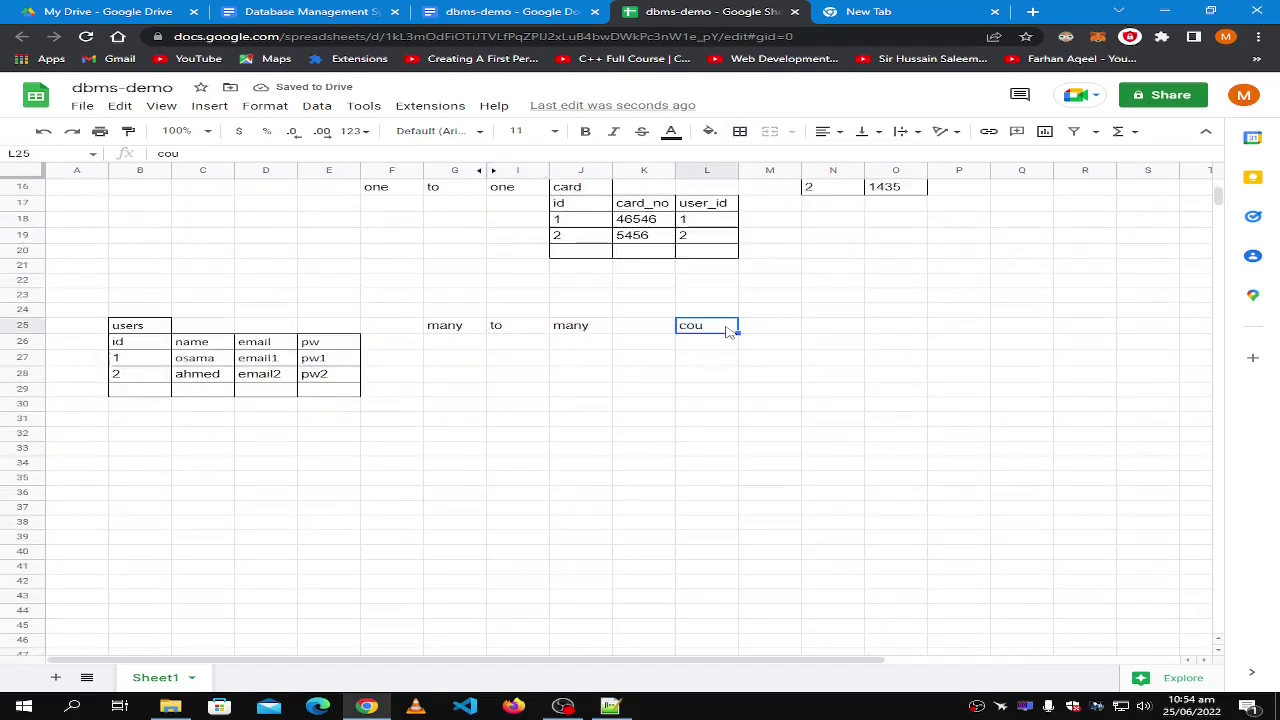
type("courste")
key("BackSpace")
type("e")
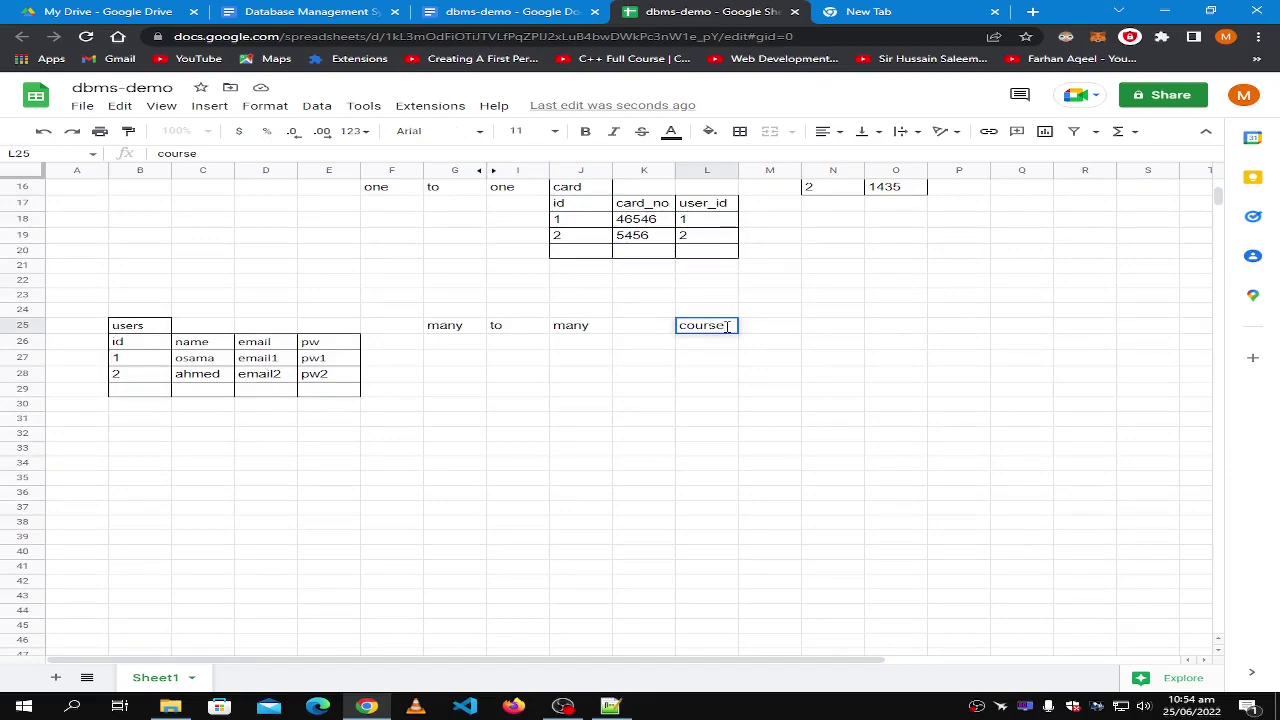
left_click(716, 349)
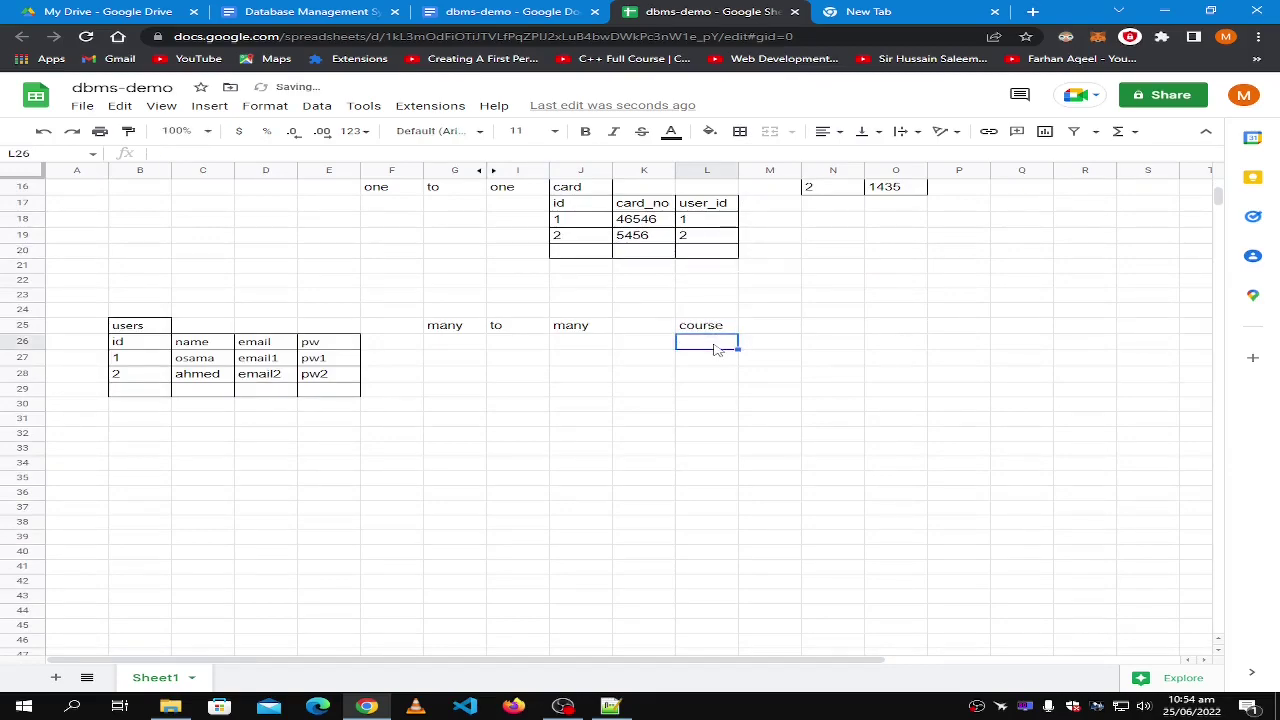
Enter id, name and user_id headers in L26:N26, then switch to the new browser tab.
type("id")
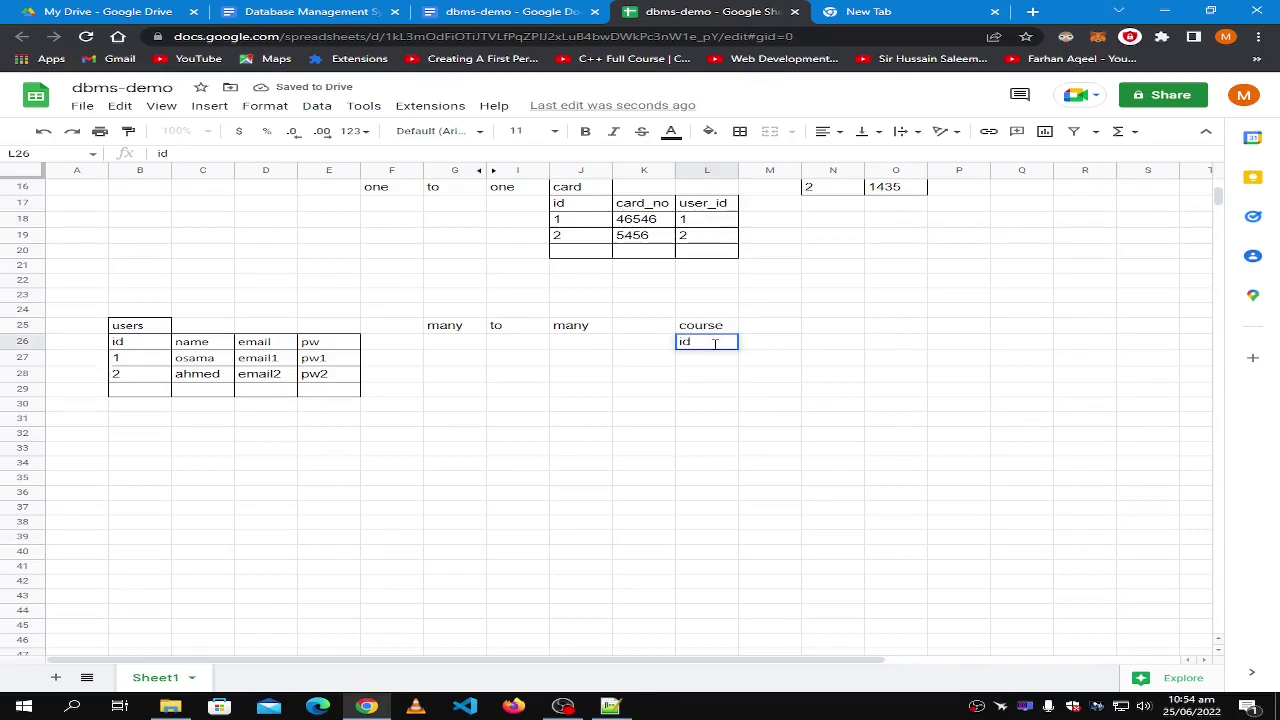
key("Tab")
type("name")
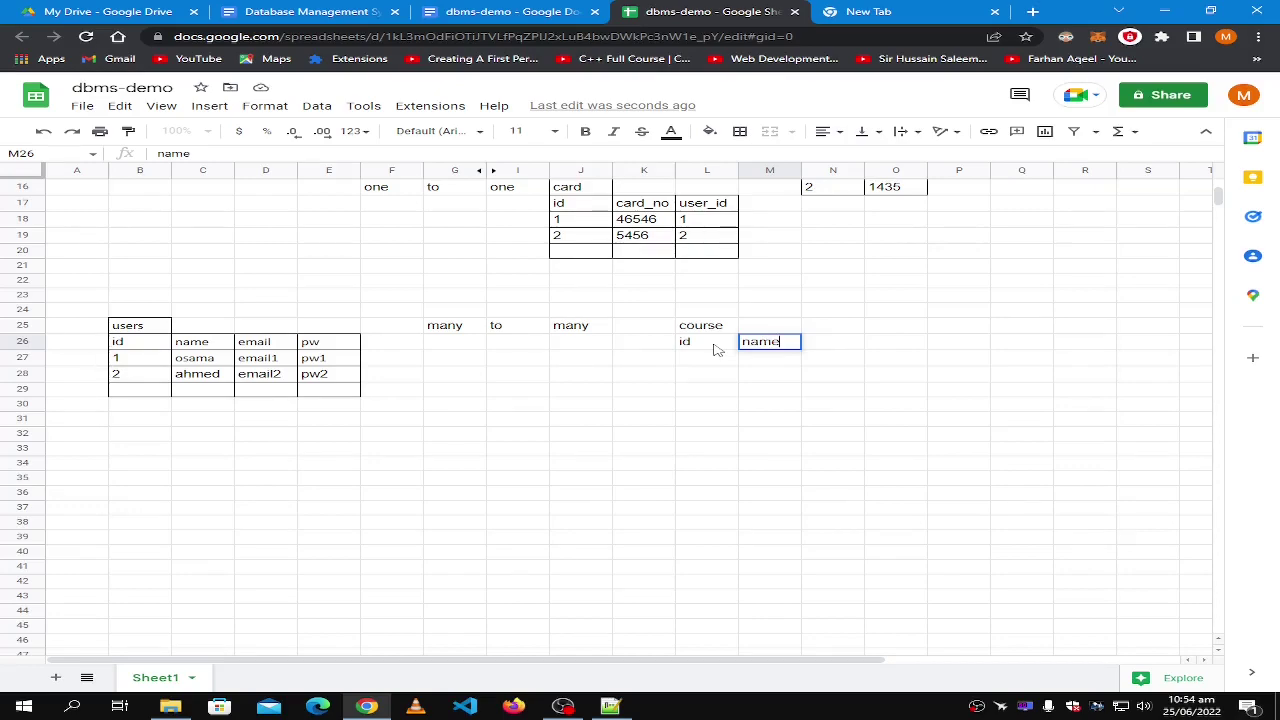
key("Tab")
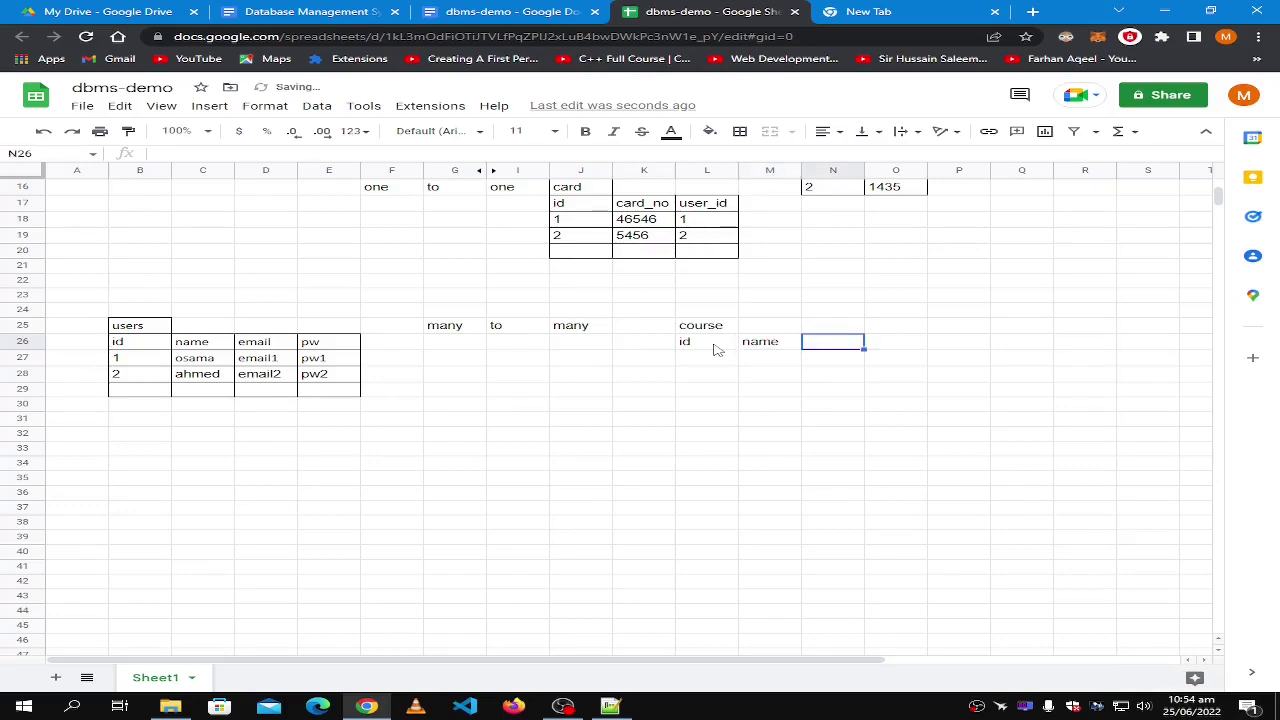
type("u")
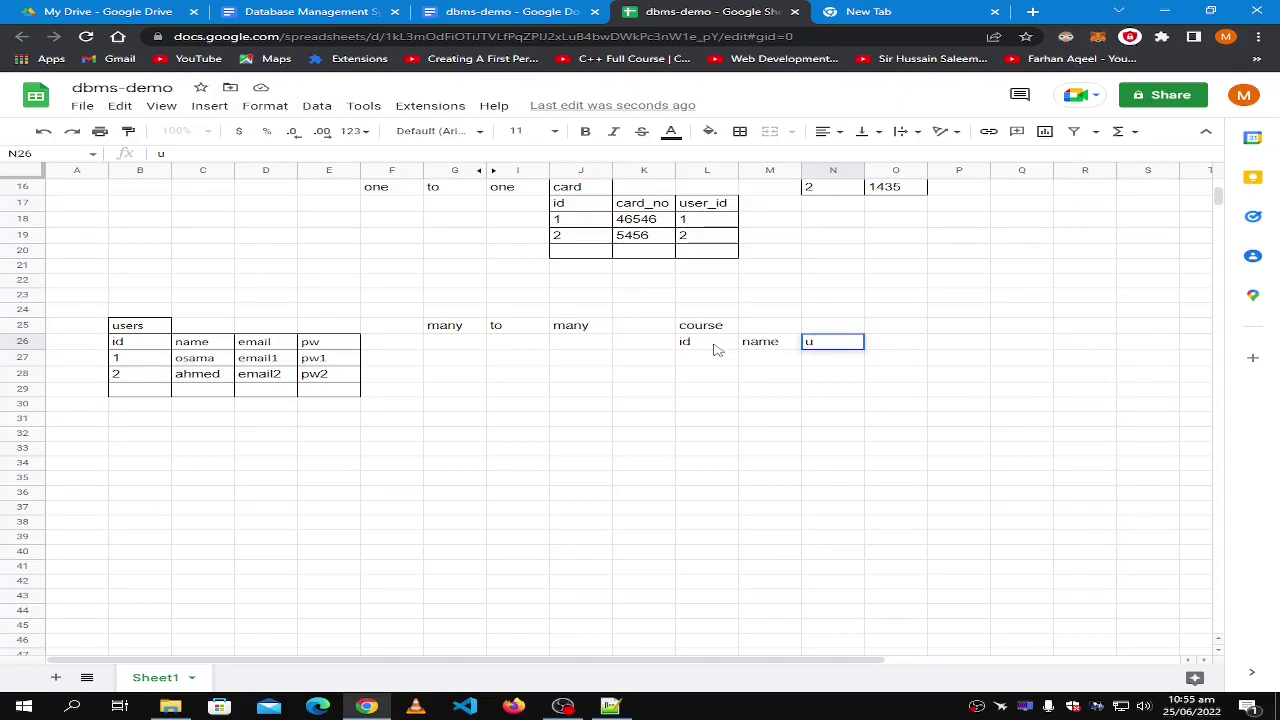
type("ser_id")
left_click(588, 331)
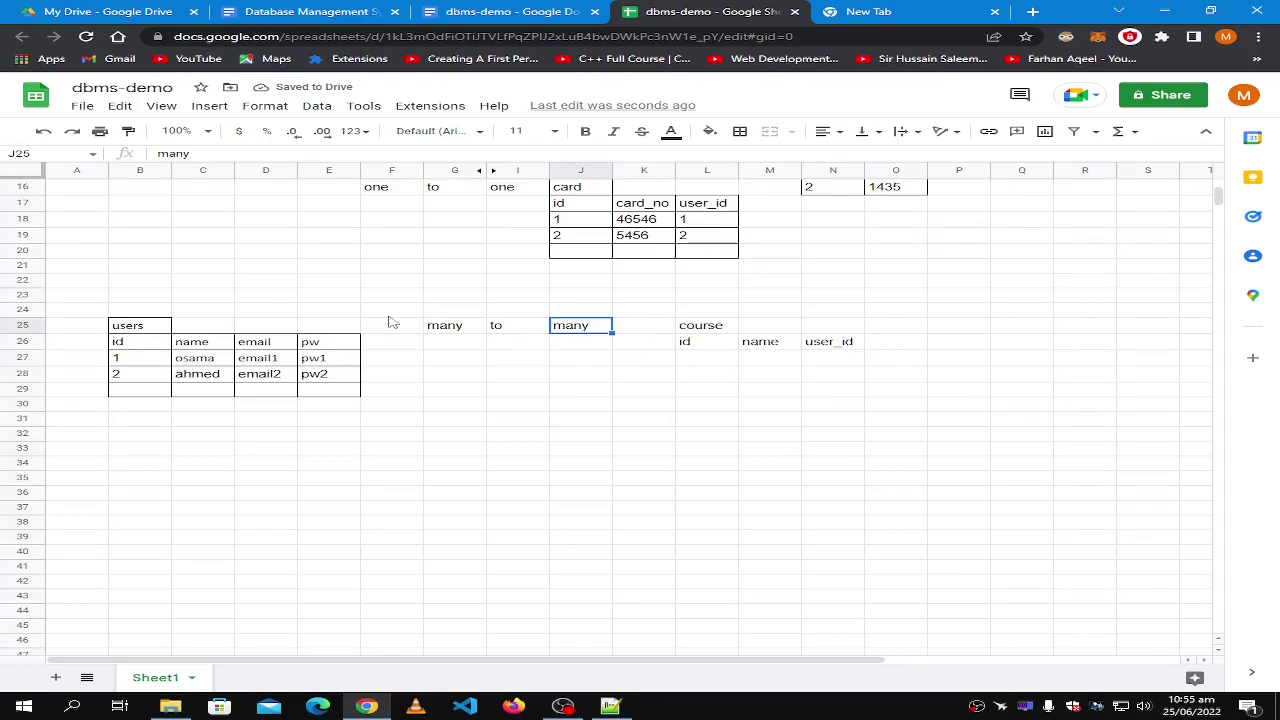
left_click(920, 10)
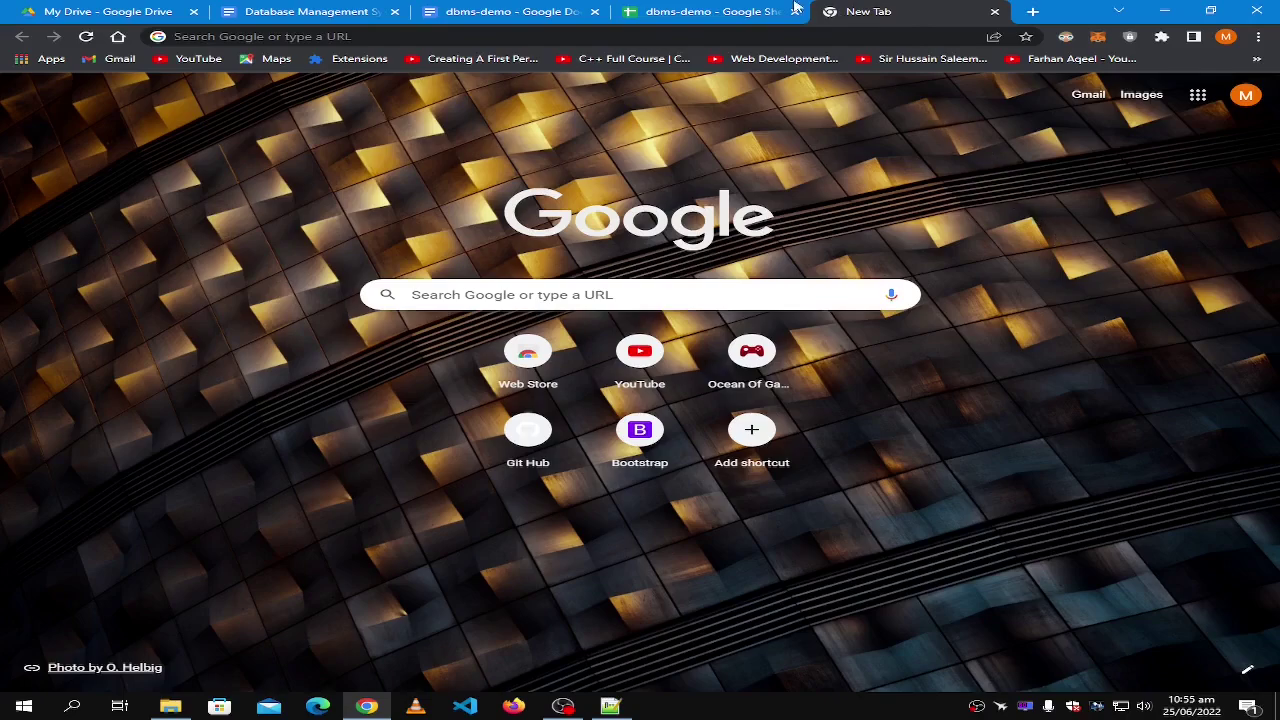
Back on dbms-demo, type 'one' into J25 so the heading reads many to one.
left_click(735, 12)
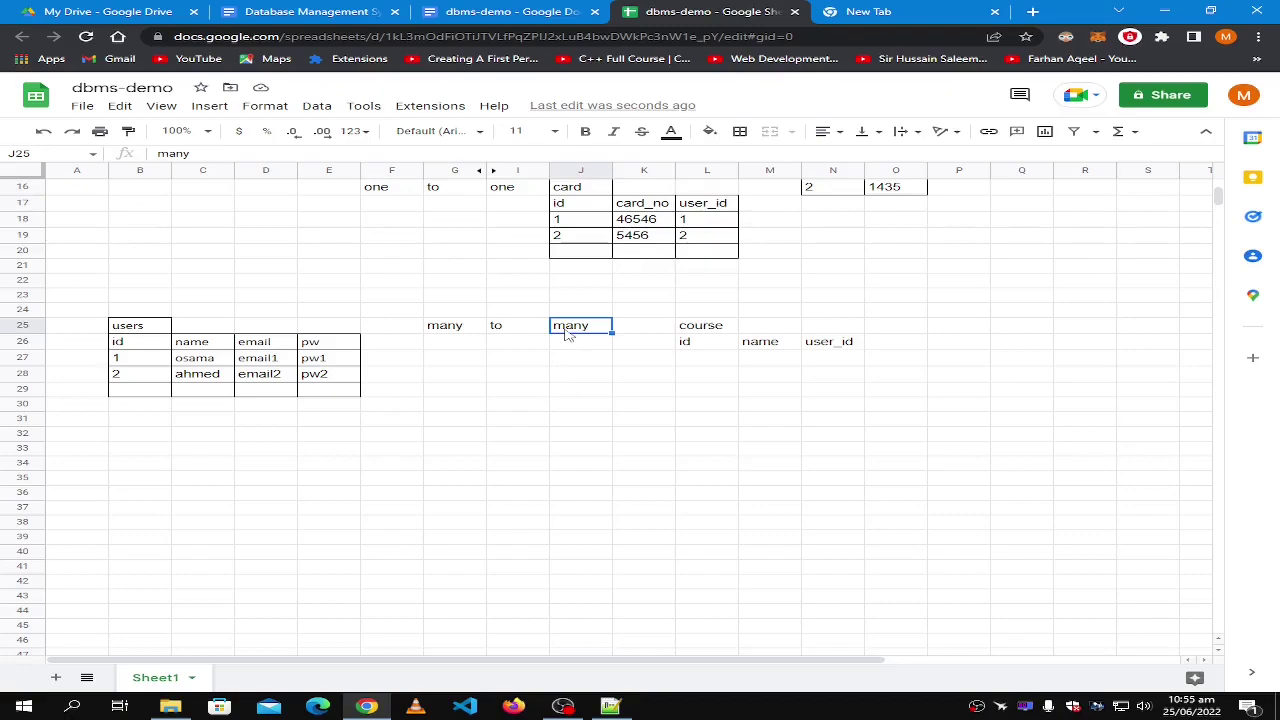
type("one")
left_click(597, 370)
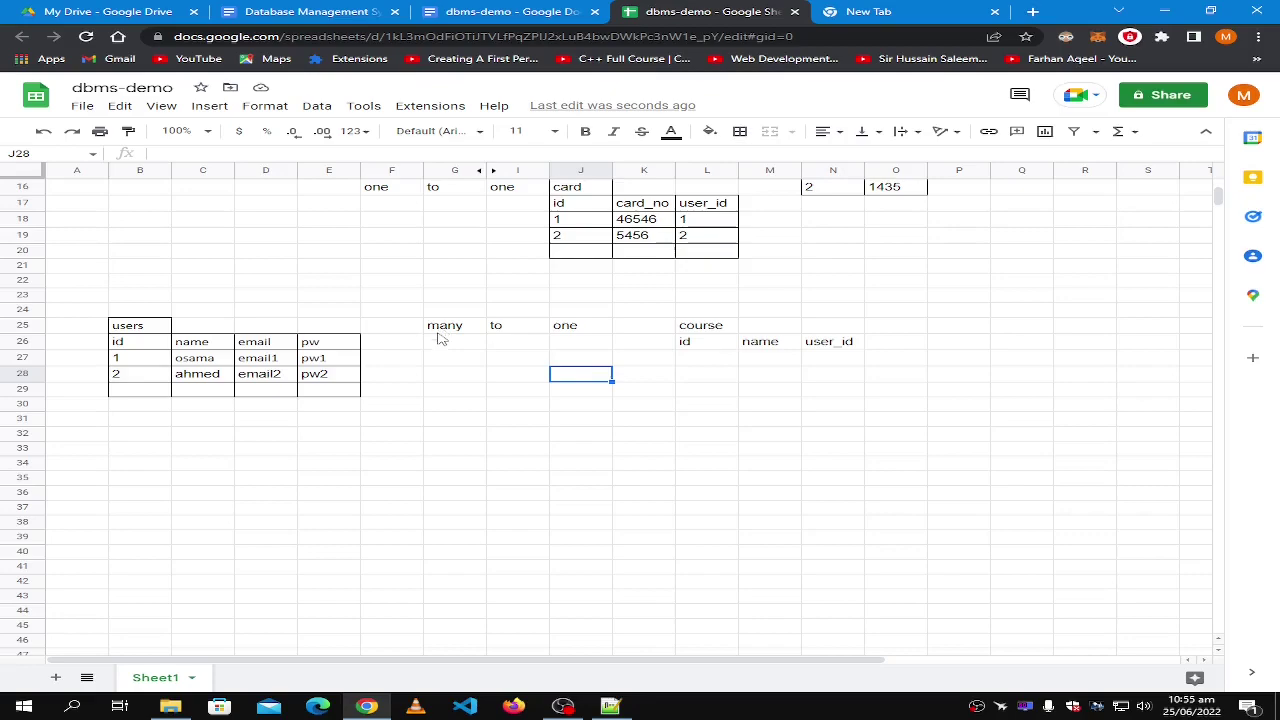
scroll(424, 478, "up", 2)
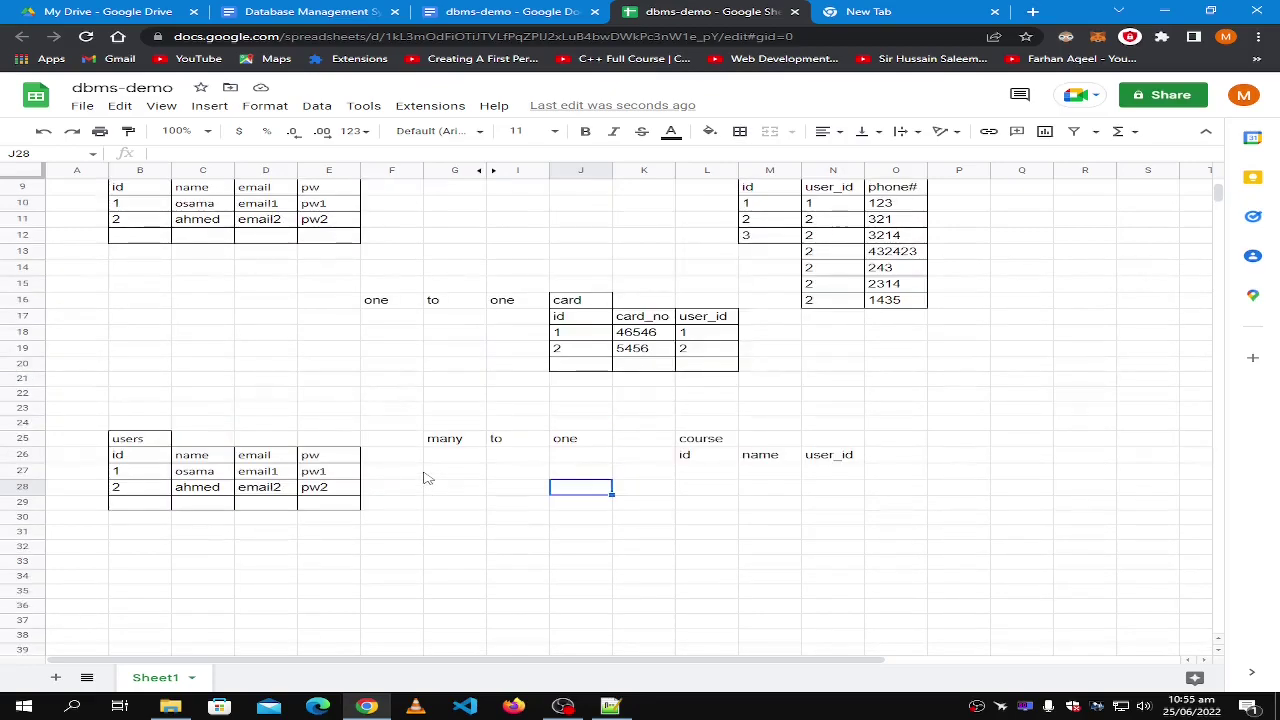
scroll(424, 478, "up", 2)
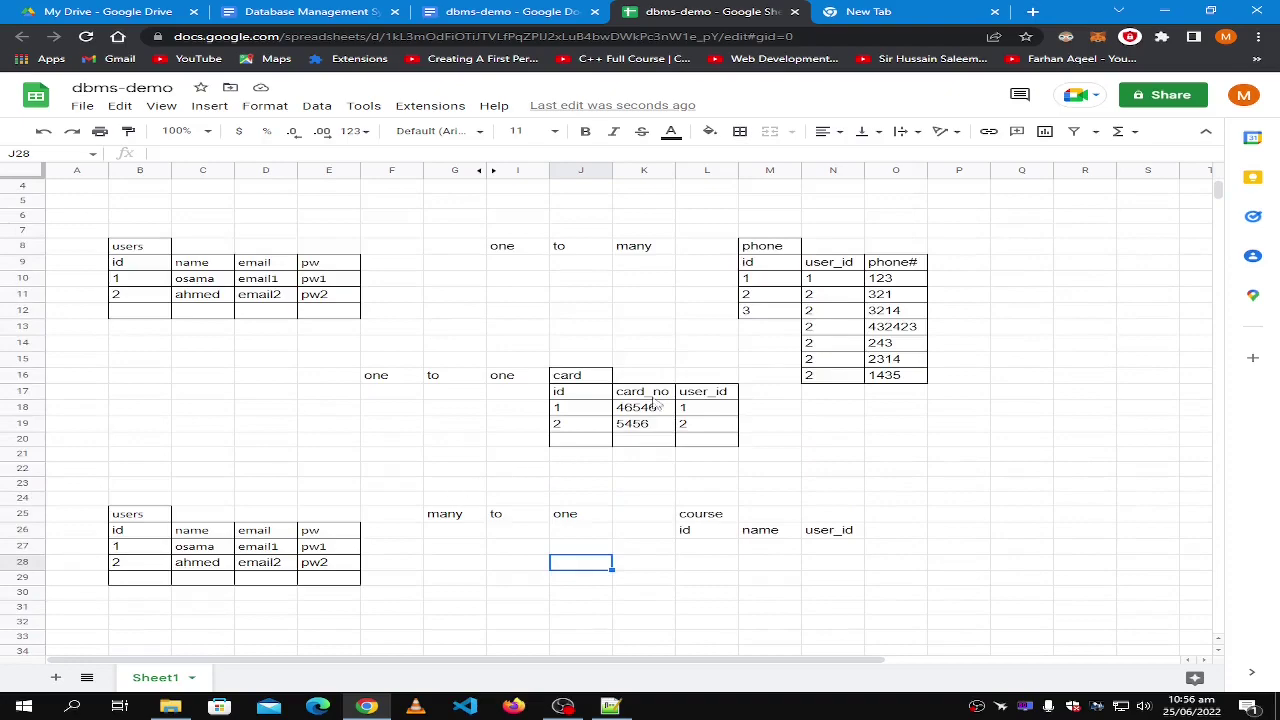
scroll(741, 356, "down", 1)
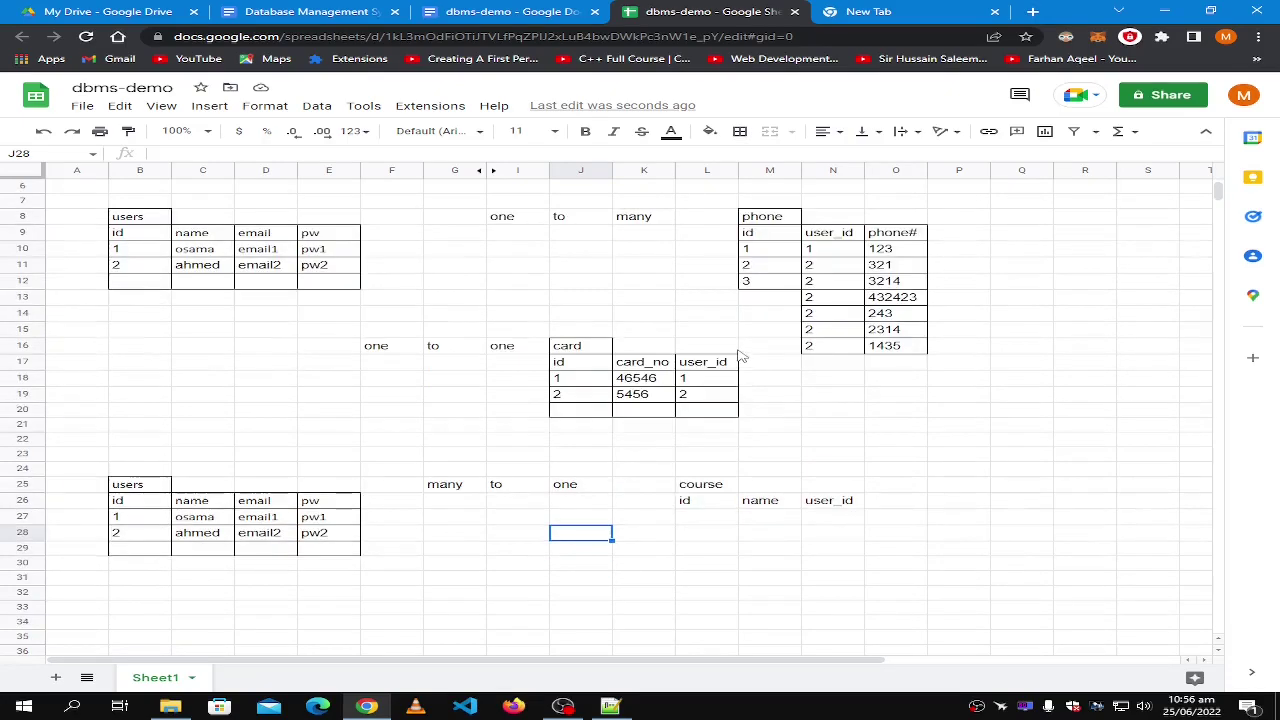
scroll(741, 356, "up", 2)
left_click(126, 291)
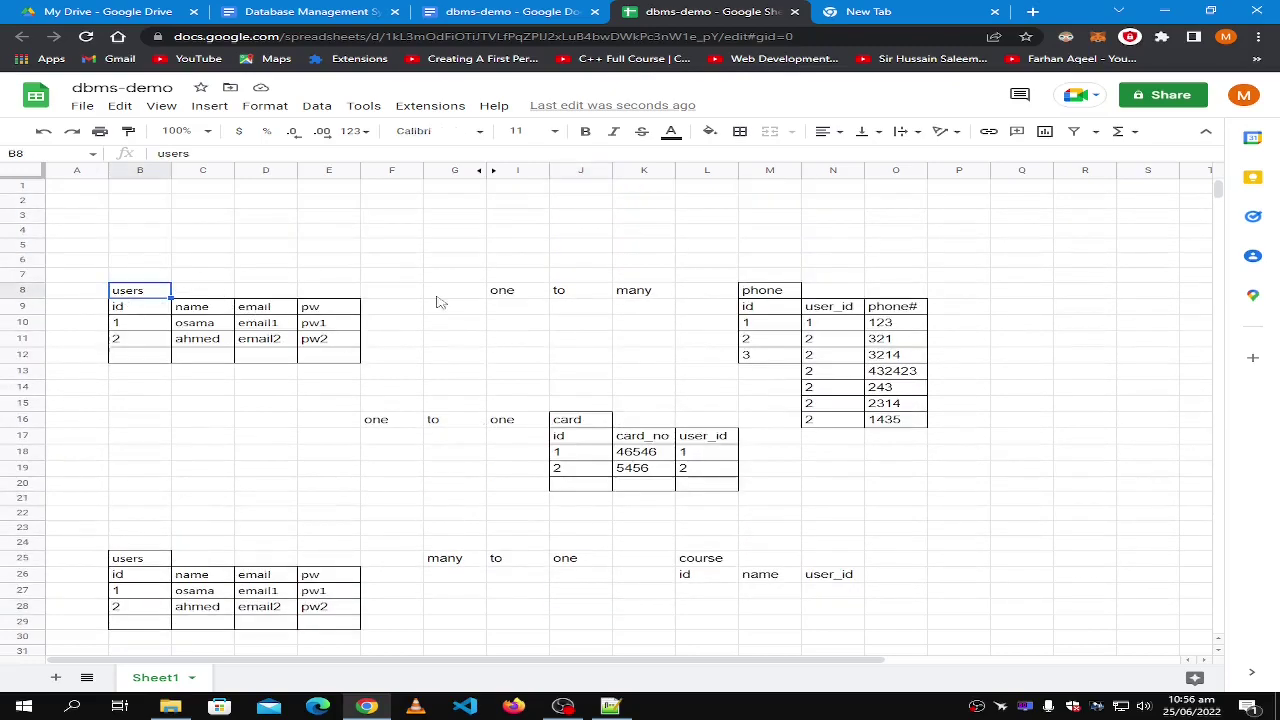
left_click(770, 292)
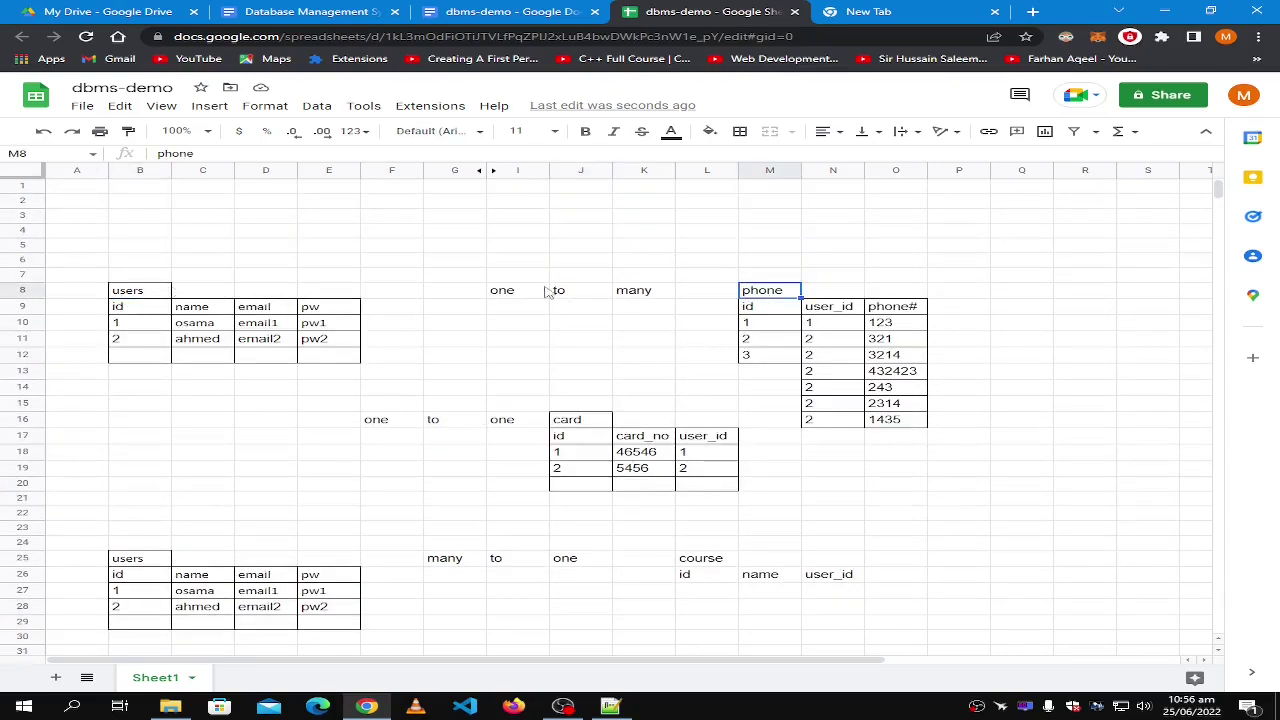
left_click(838, 344)
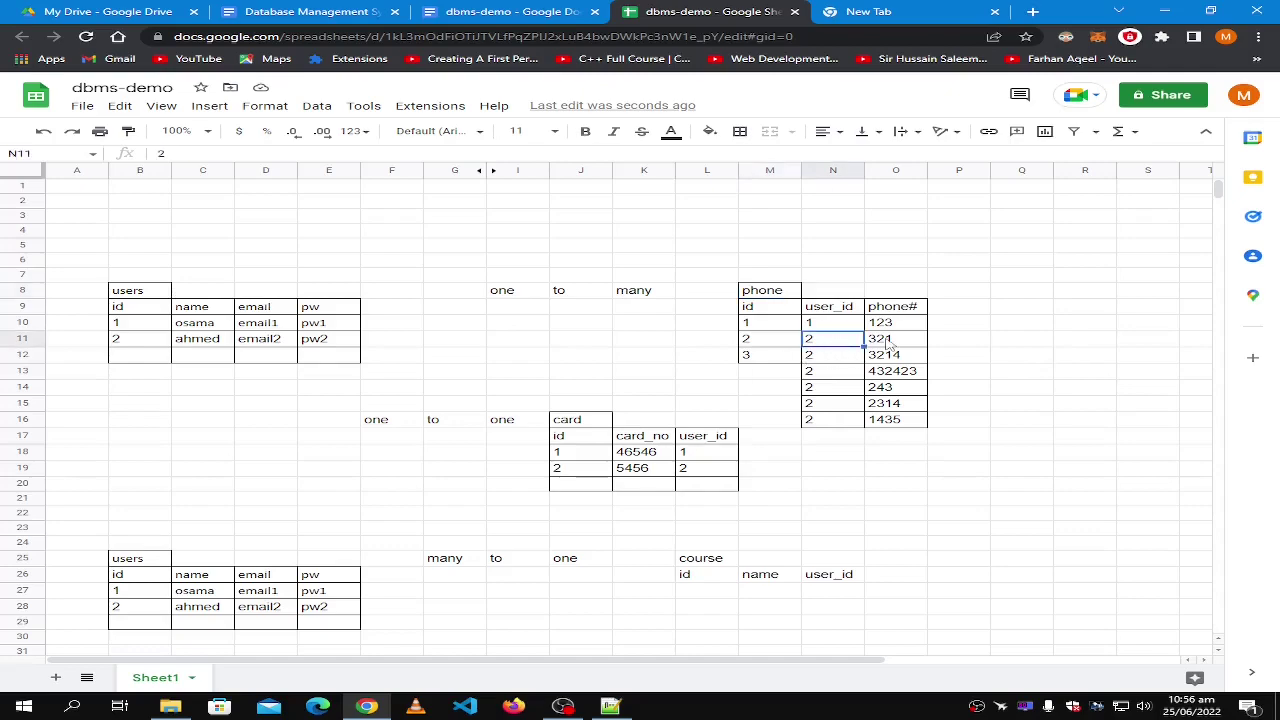
left_click(898, 420)
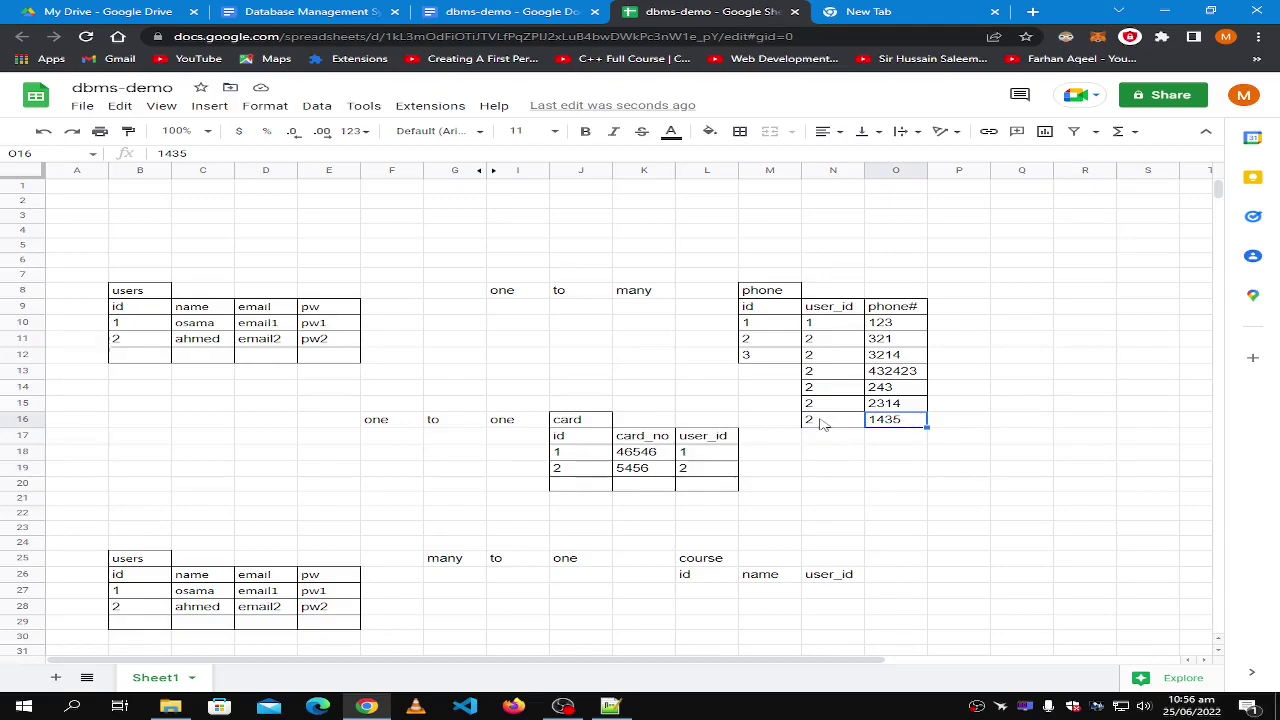
scroll(820, 424, "down", 5)
scroll(820, 424, "up", 2)
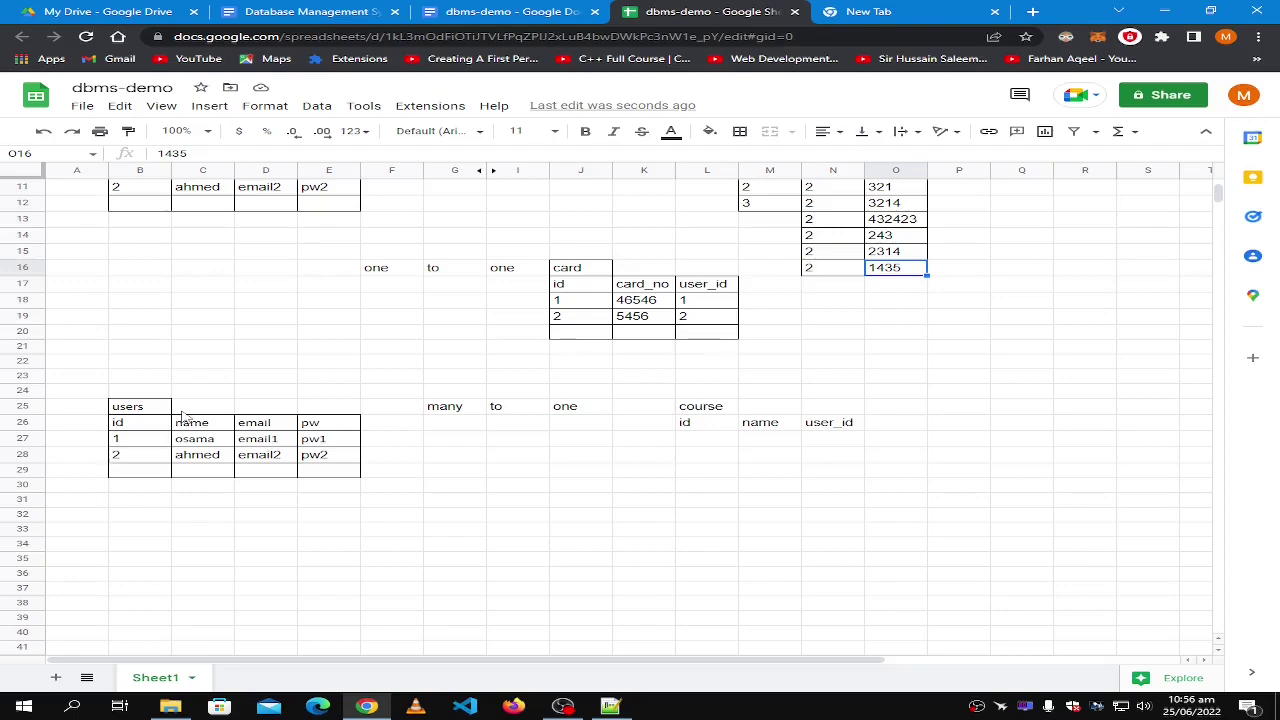
left_click(574, 410)
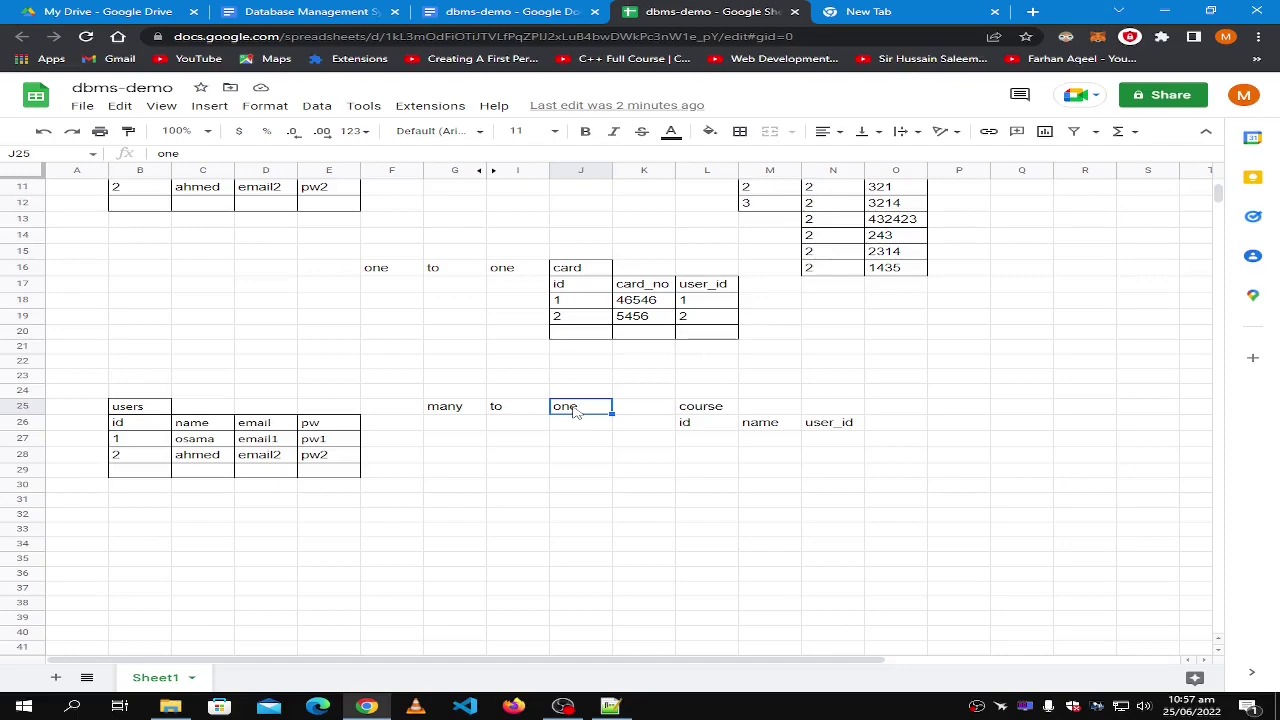
Retype the relationship label as 'many' so the heading reads many to many.
type("msny")
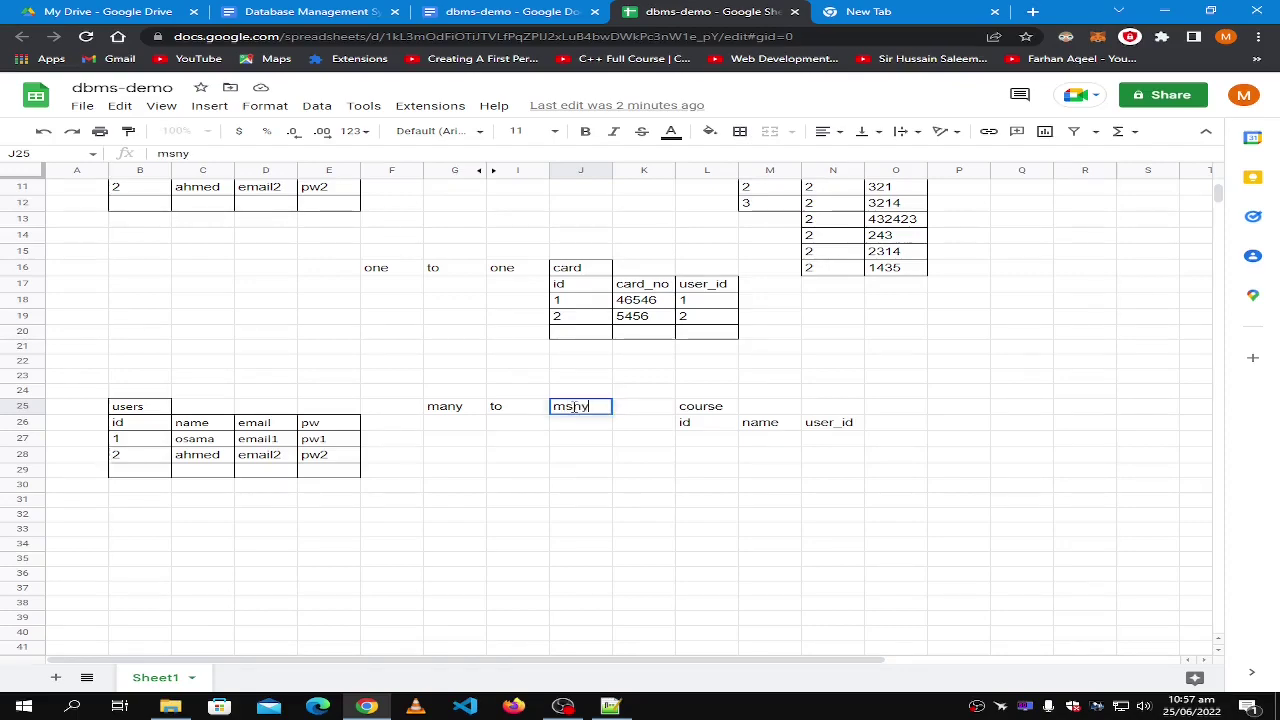
key("BackSpace")
type("any")
left_click(808, 447)
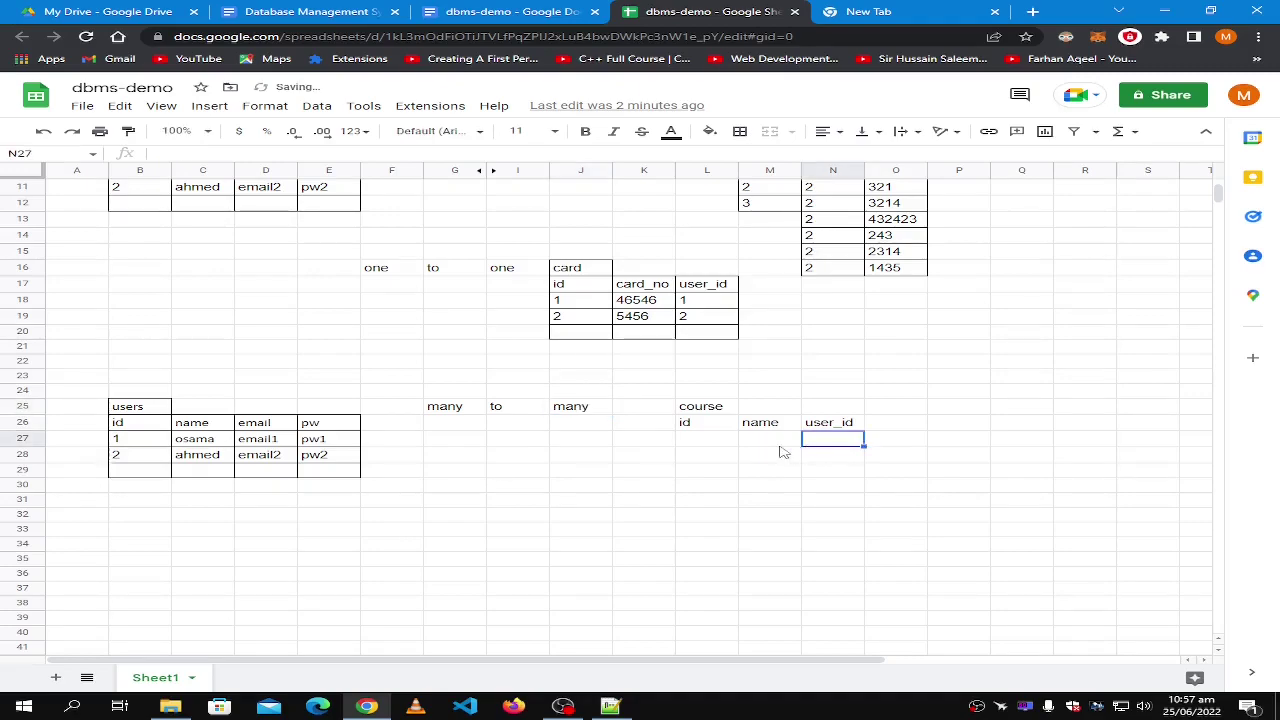
Enter course ids 1 and 2 in L27:L28, deleting an extra 3.
left_click(707, 442)
type("1")
key("Return")
type("2")
key("Return")
type("3")
left_click(764, 441)
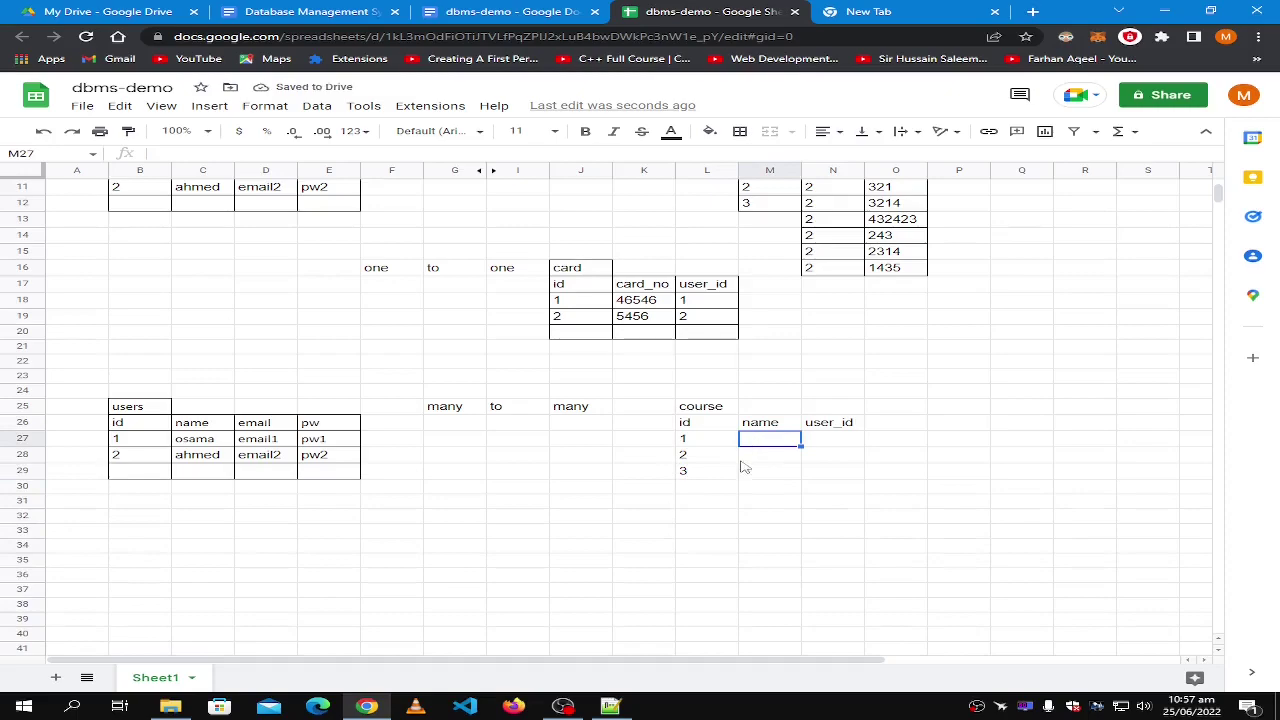
left_click(704, 470)
key("Delete")
Fill in course names eng and math, each with user_id 1.
left_click(773, 440)
type("eng")
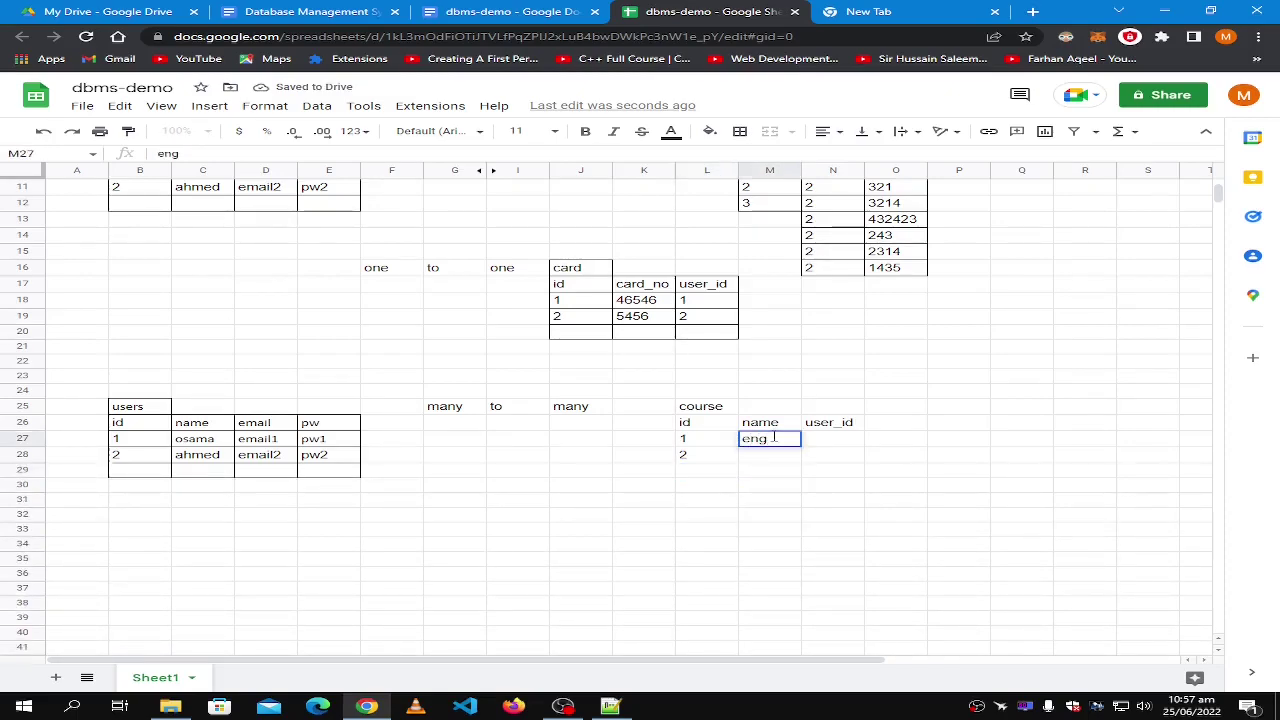
key("Tab")
type("1")
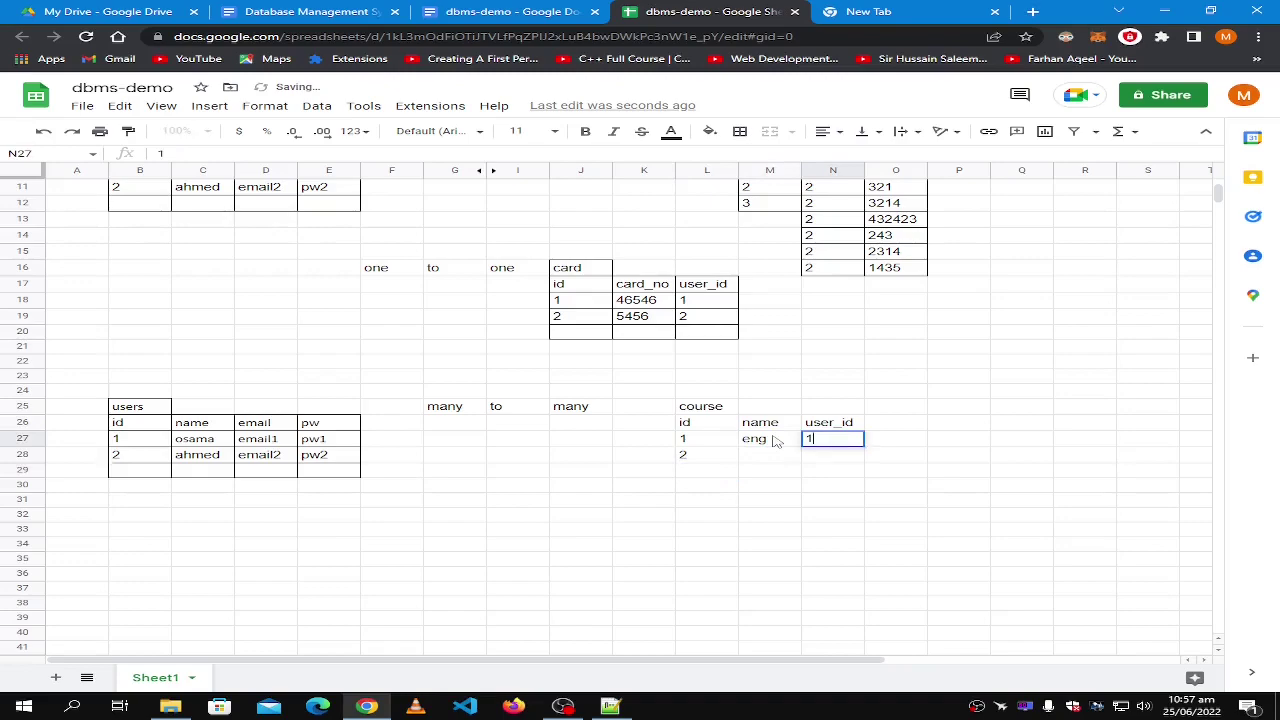
left_click(778, 466)
left_click(780, 459)
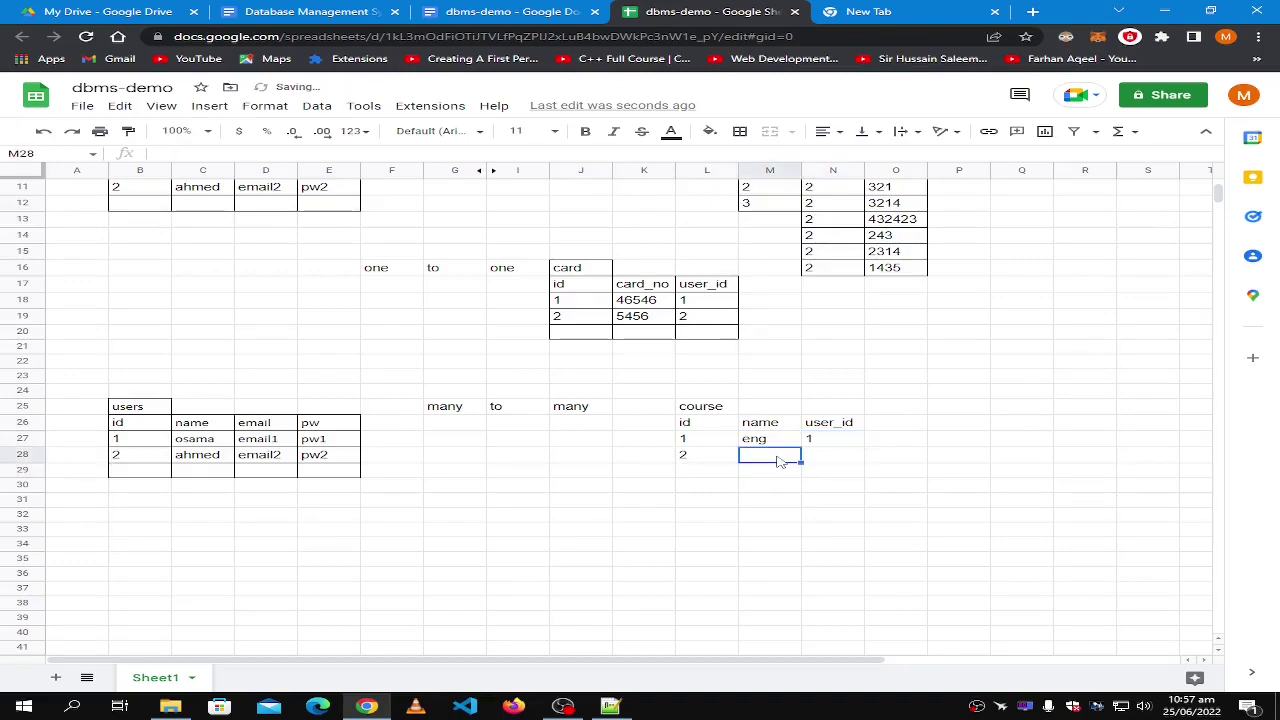
type("math")
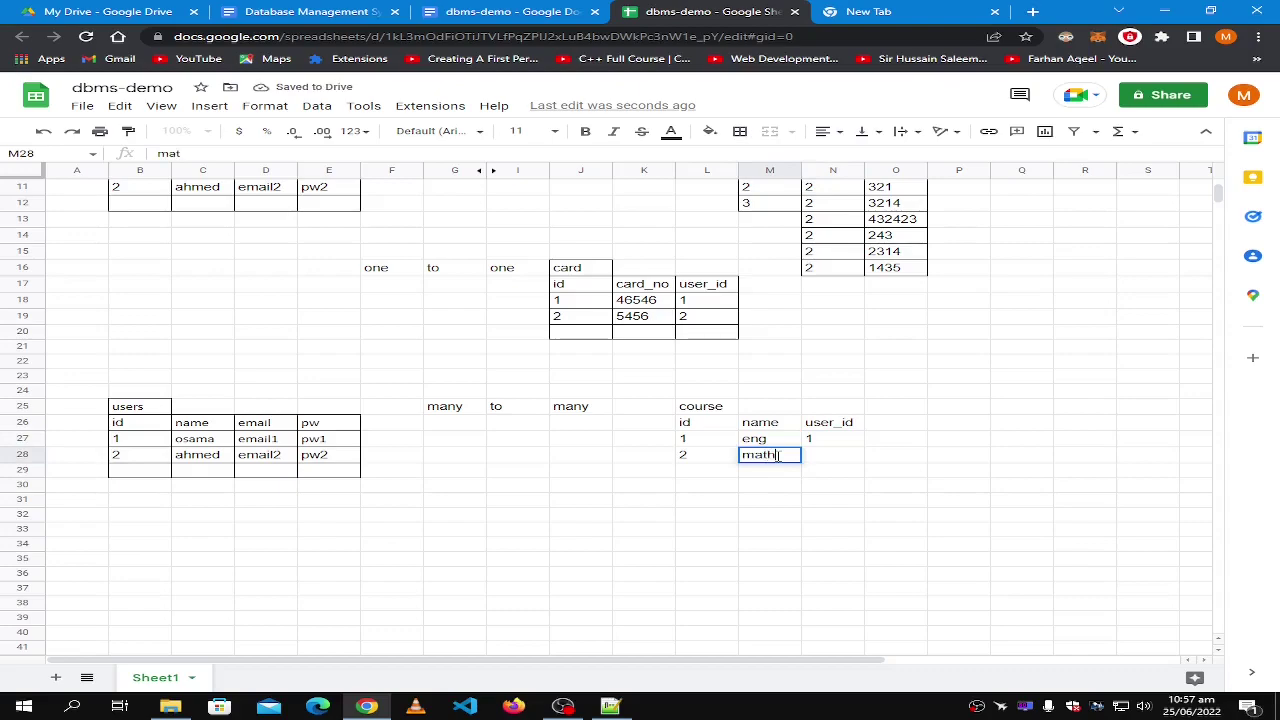
key("Tab")
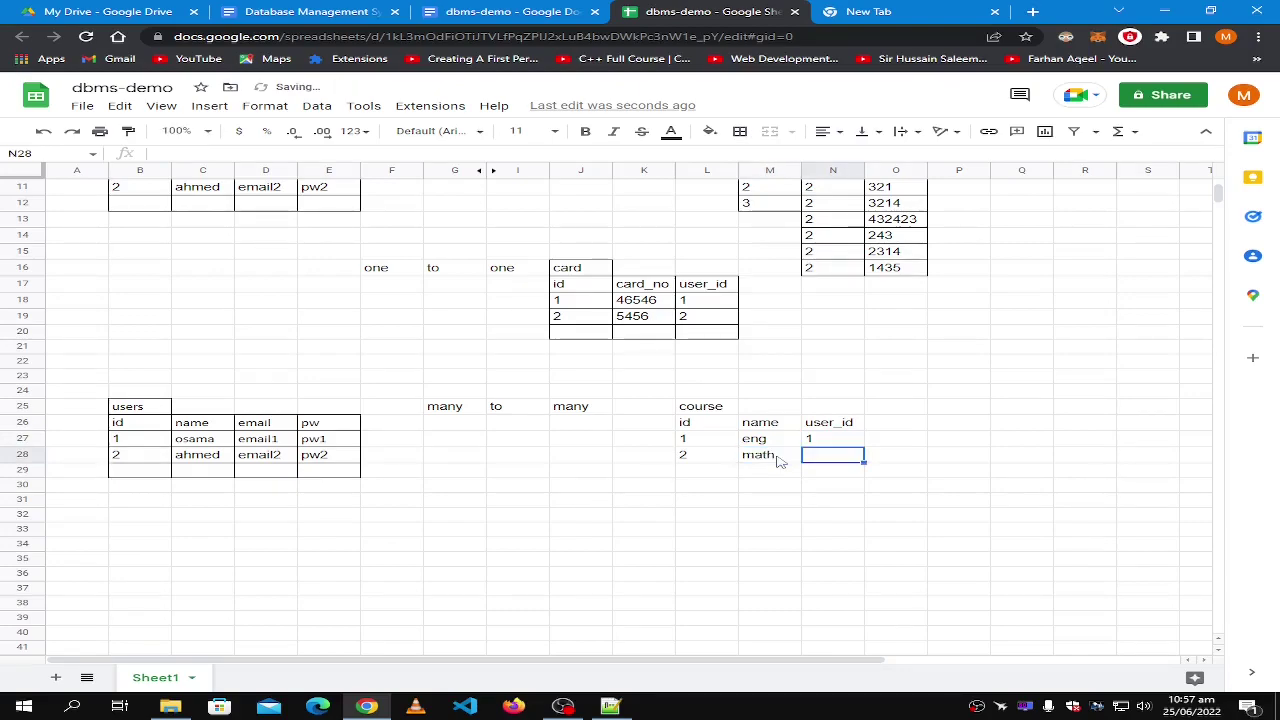
type("1")
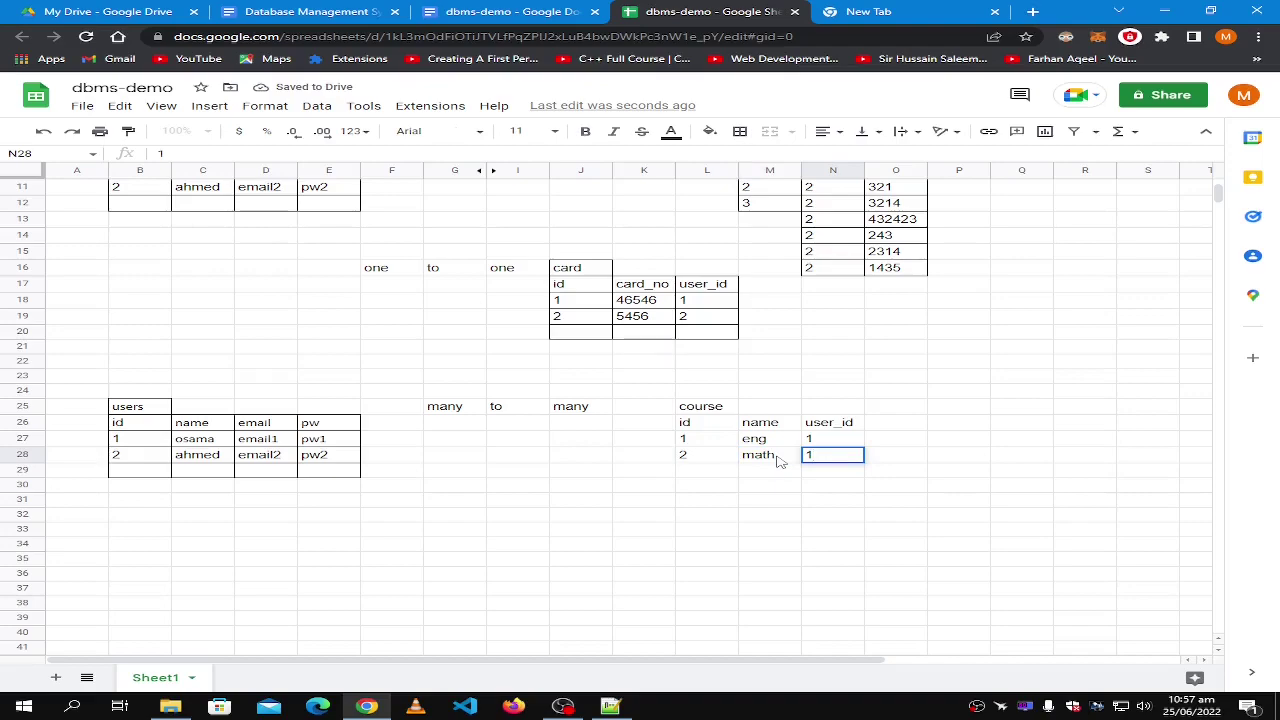
left_click(780, 460)
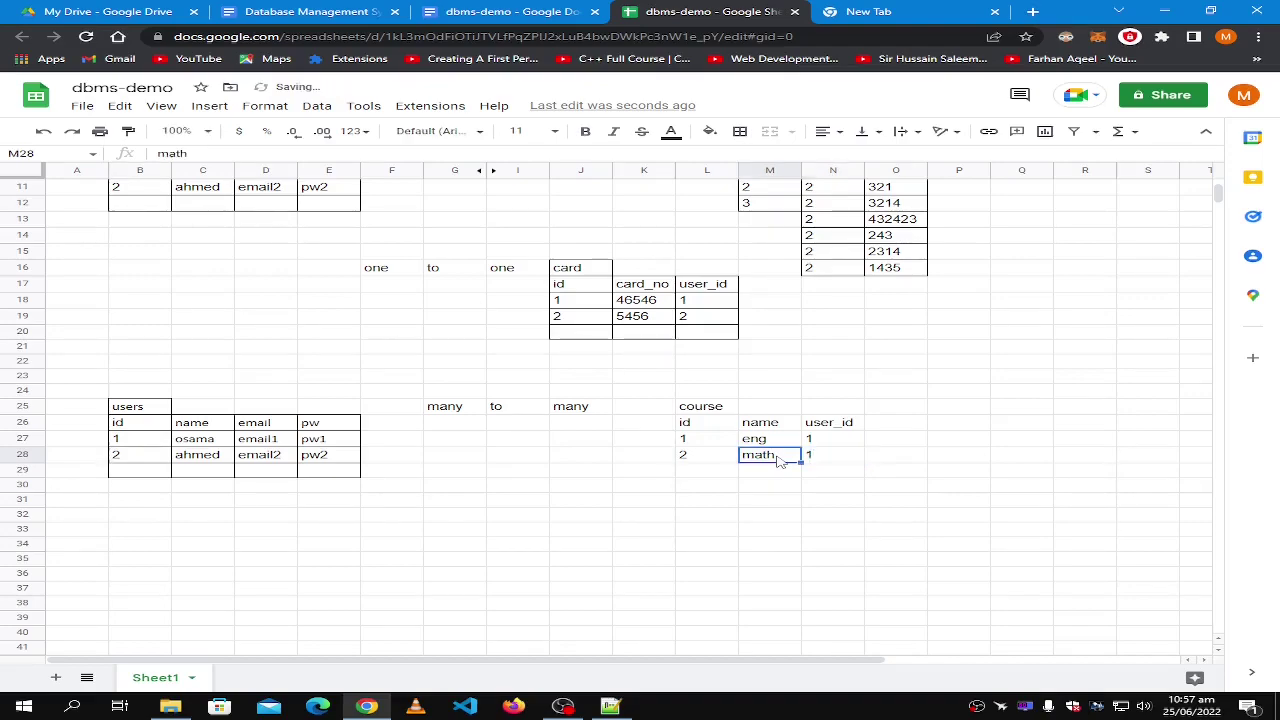
Clear the math row L28:N28 (2, math, 1).
left_click(710, 460)
left_click(843, 462, "shift")
key("Delete")
Apply all borders to L26:N29, covering the headers, eng row and two empty rows.
left_click(706, 408)
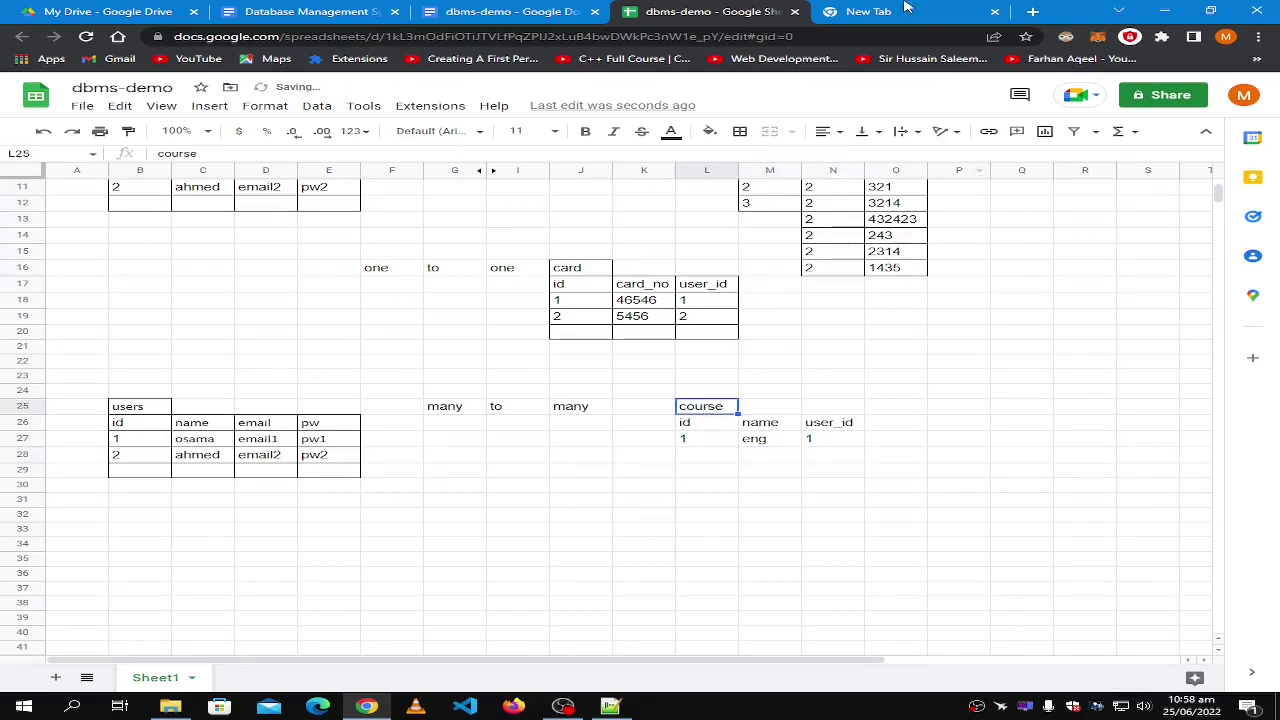
left_click(740, 131)
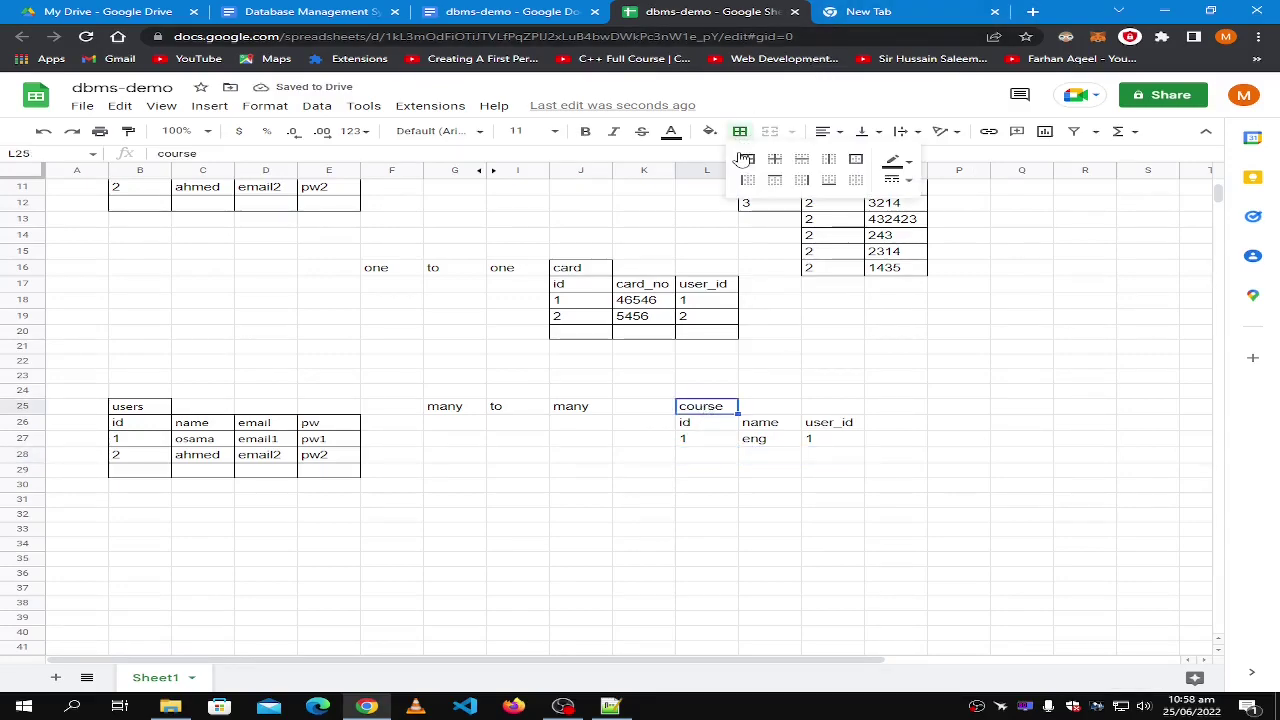
left_click(690, 427)
left_click(834, 440, "shift")
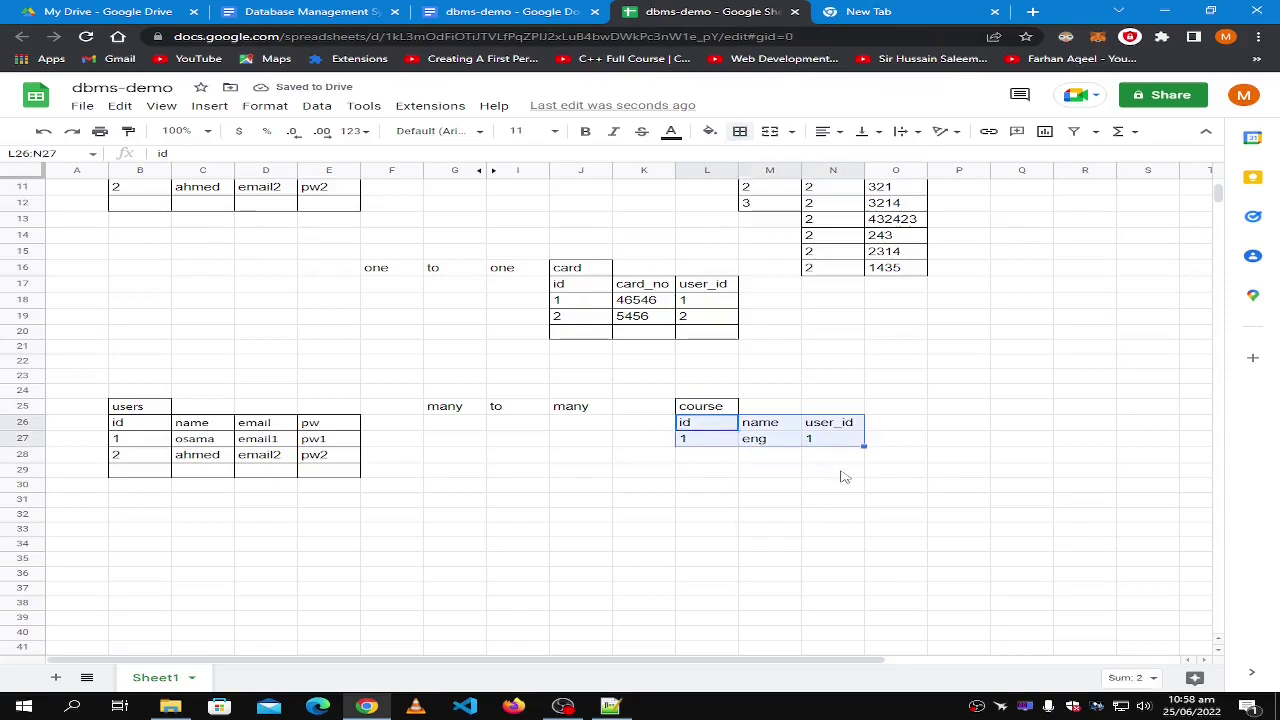
left_click(846, 471, "shift")
left_click(740, 131)
left_click(747, 159)
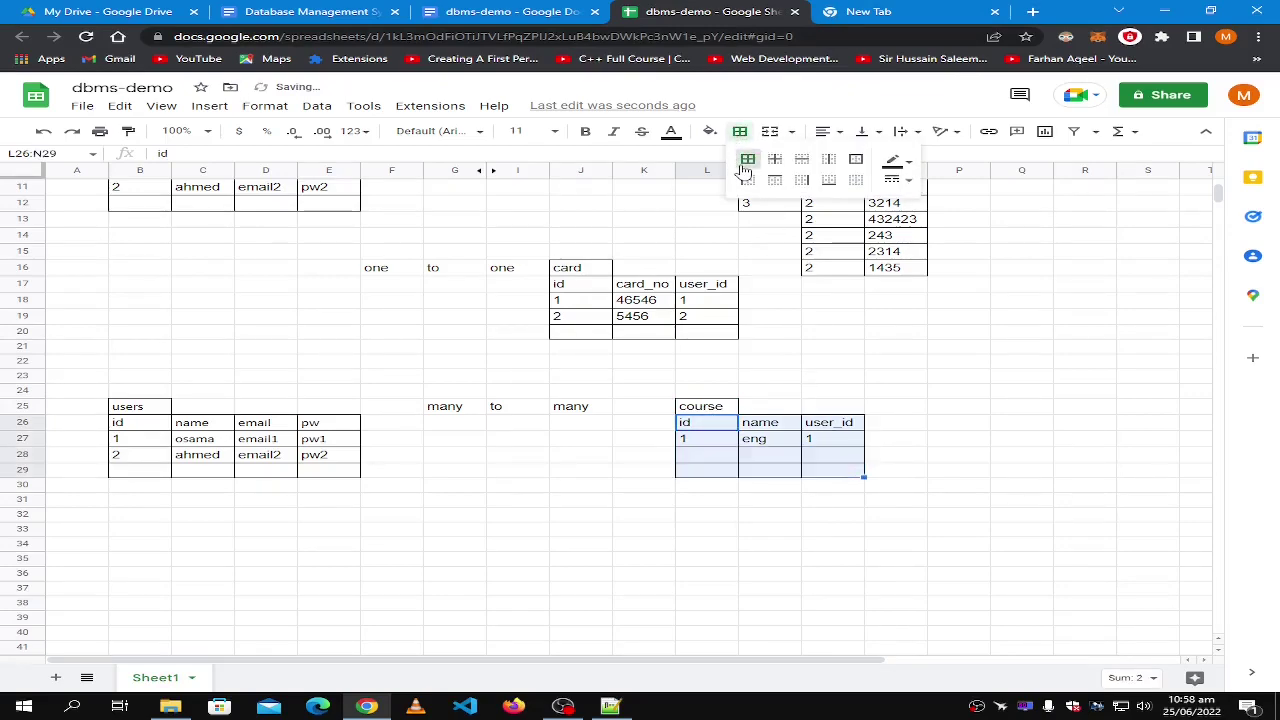
left_click(818, 447)
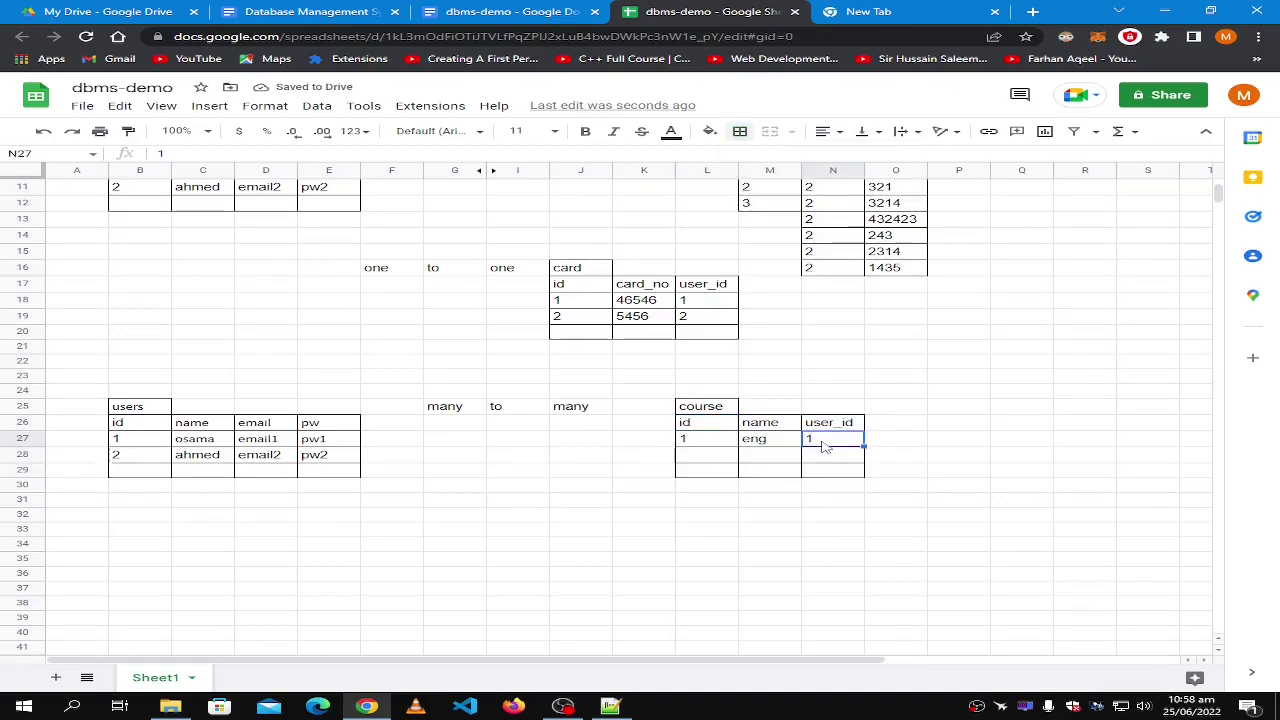
scroll(824, 447, "up", 5)
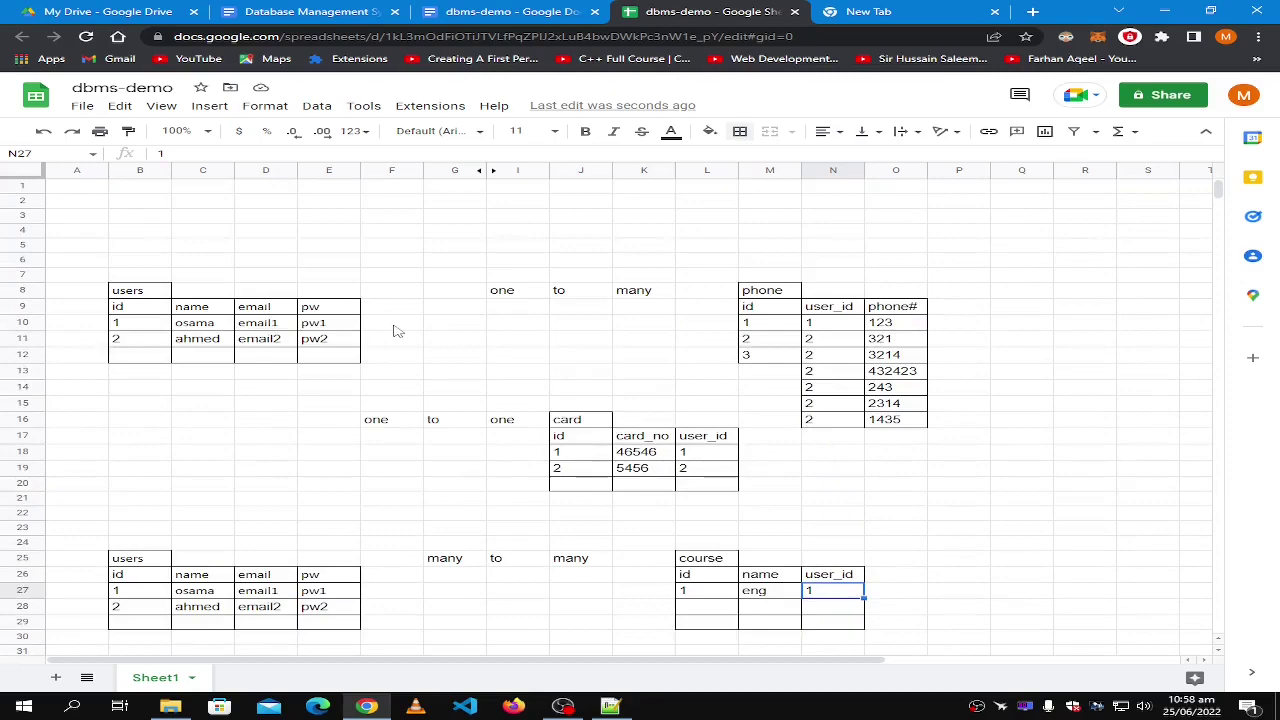
Move the one-to-one label and card table block from F16:L20 two columns left to D16.
scroll(395, 330, "down", 1)
left_click(152, 262)
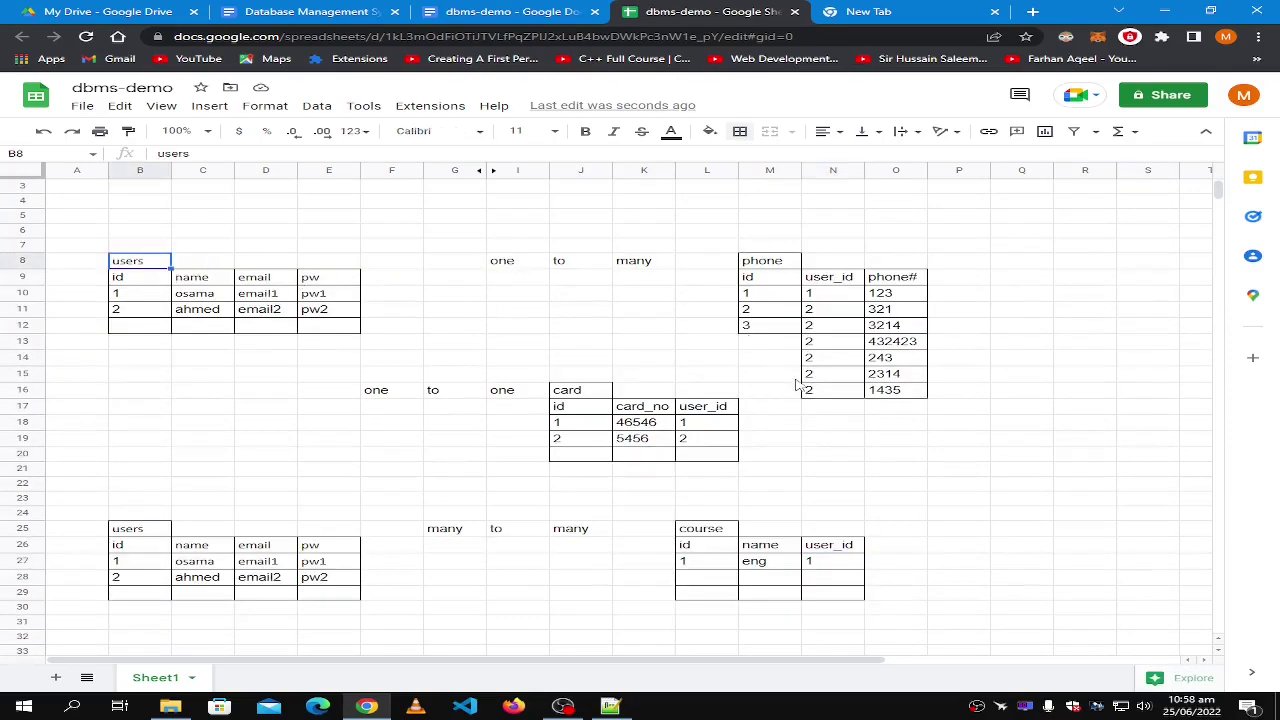
left_click(903, 396, "shift")
left_click(830, 405)
left_click(393, 394)
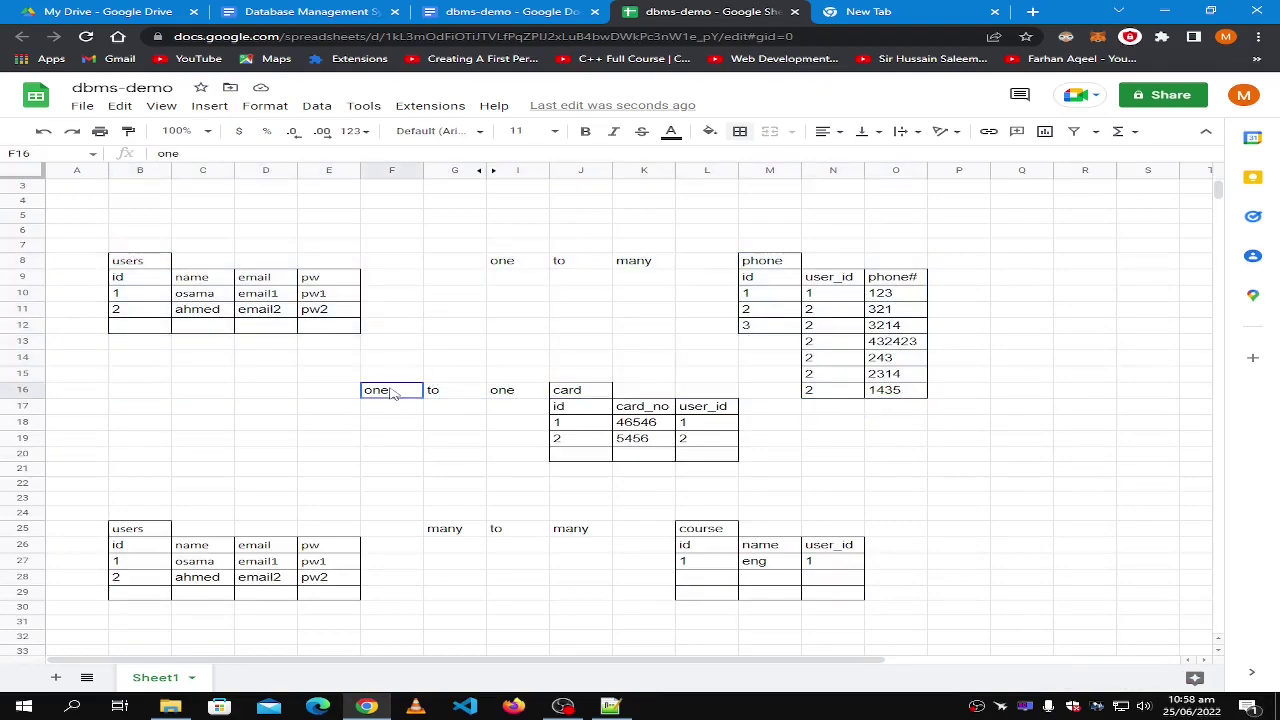
left_click(713, 463, "shift")
key("ctrl+c")
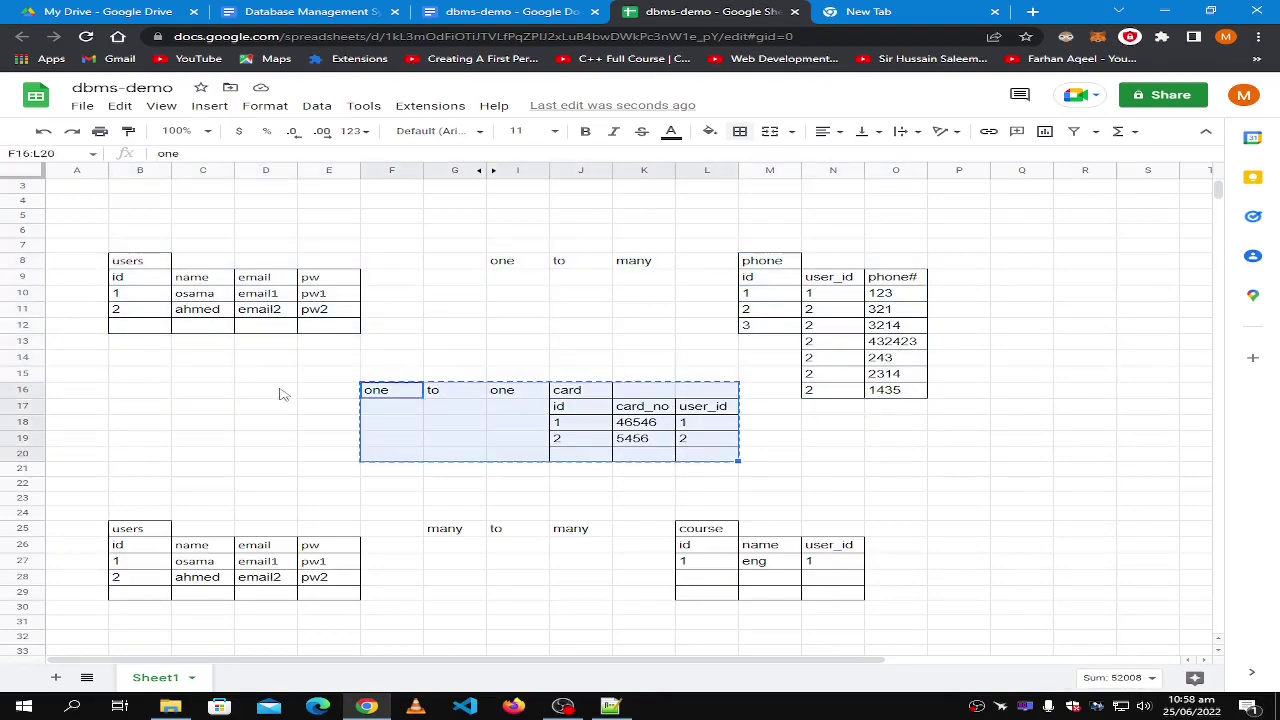
left_click(283, 396)
key("ctrl+v")
left_click(667, 432)
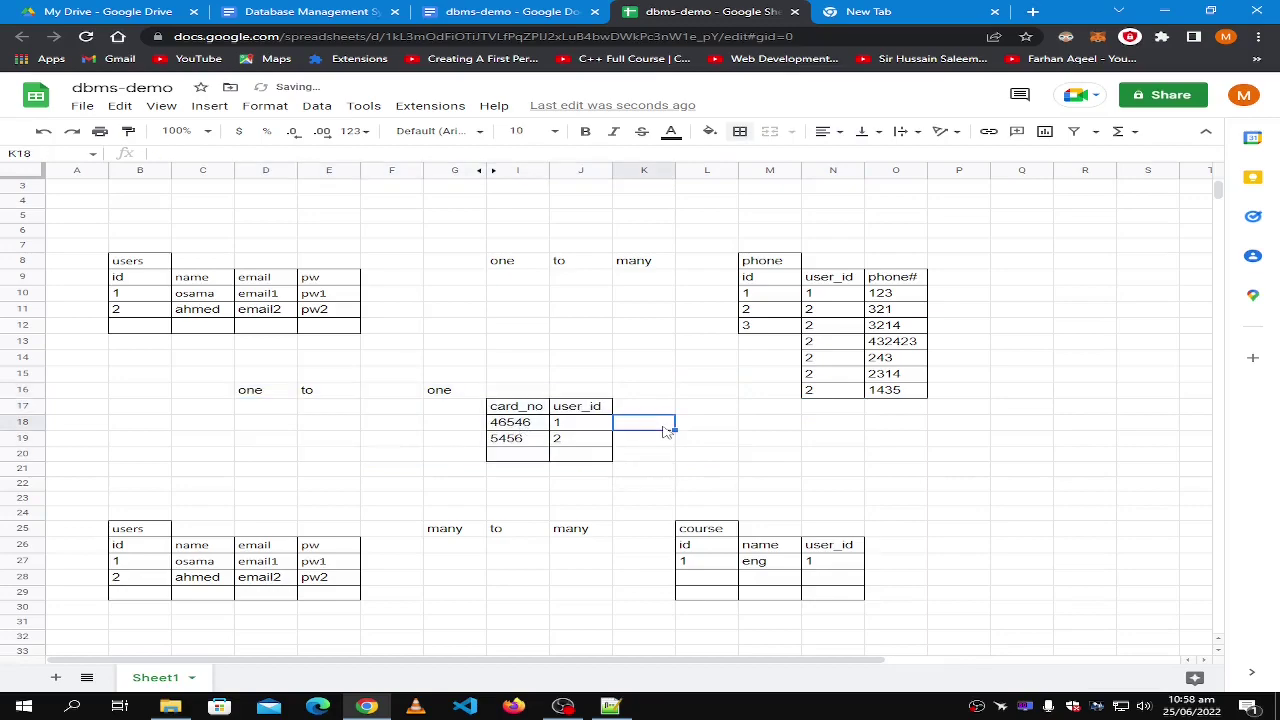
left_click(760, 430)
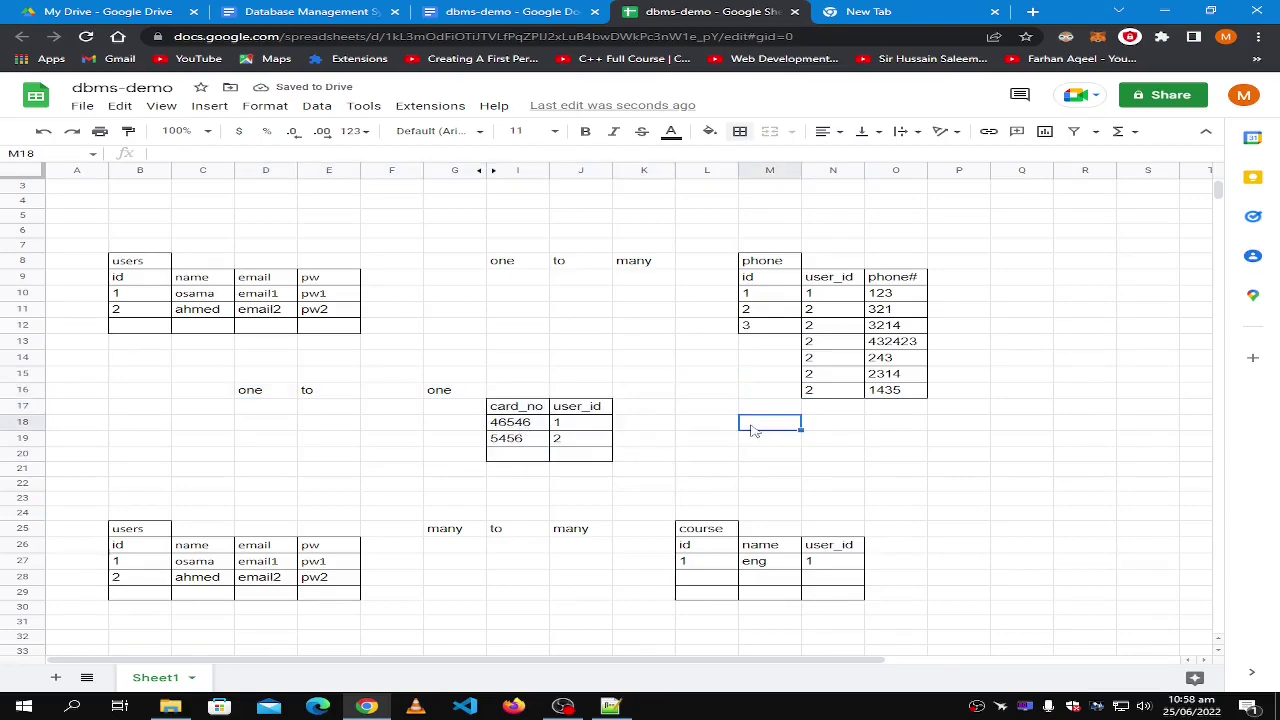
Shift the label words 'one to' one column right so all three words sit side by side.
left_click(280, 396)
left_click(327, 396, "shift")
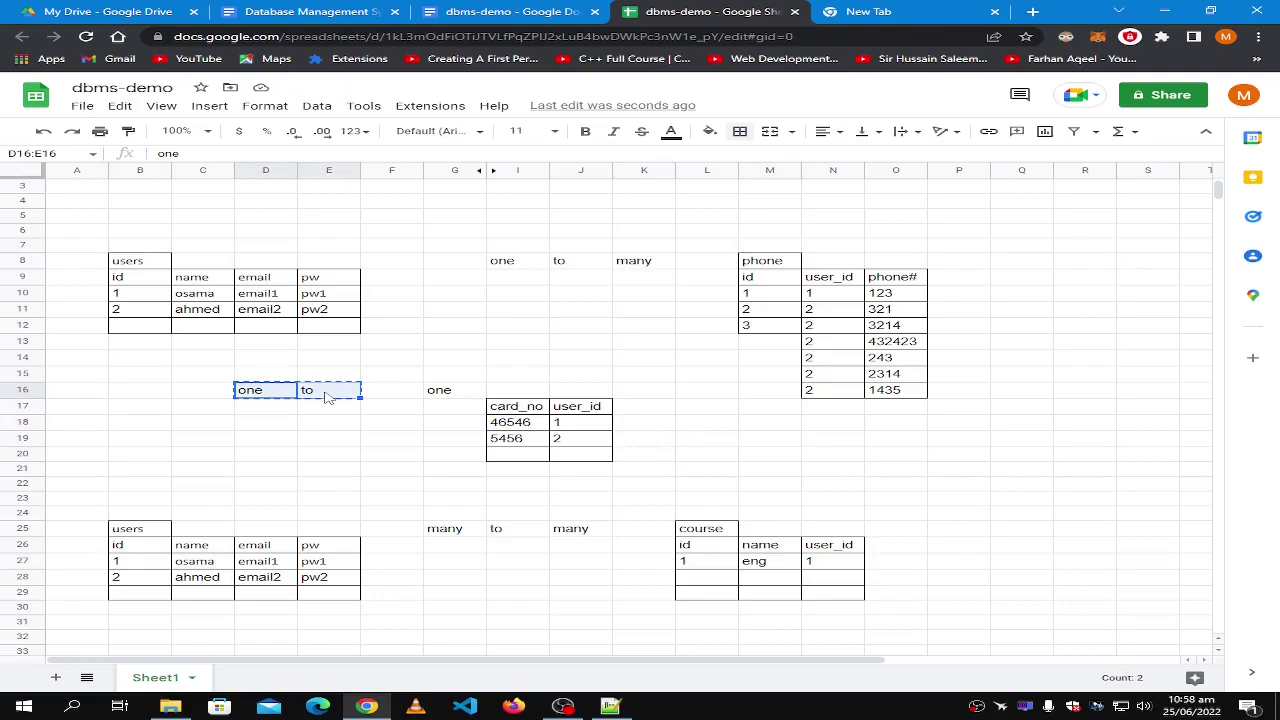
key("ctrl+x")
left_click(330, 396)
key("ctrl+v")
left_click(858, 456)
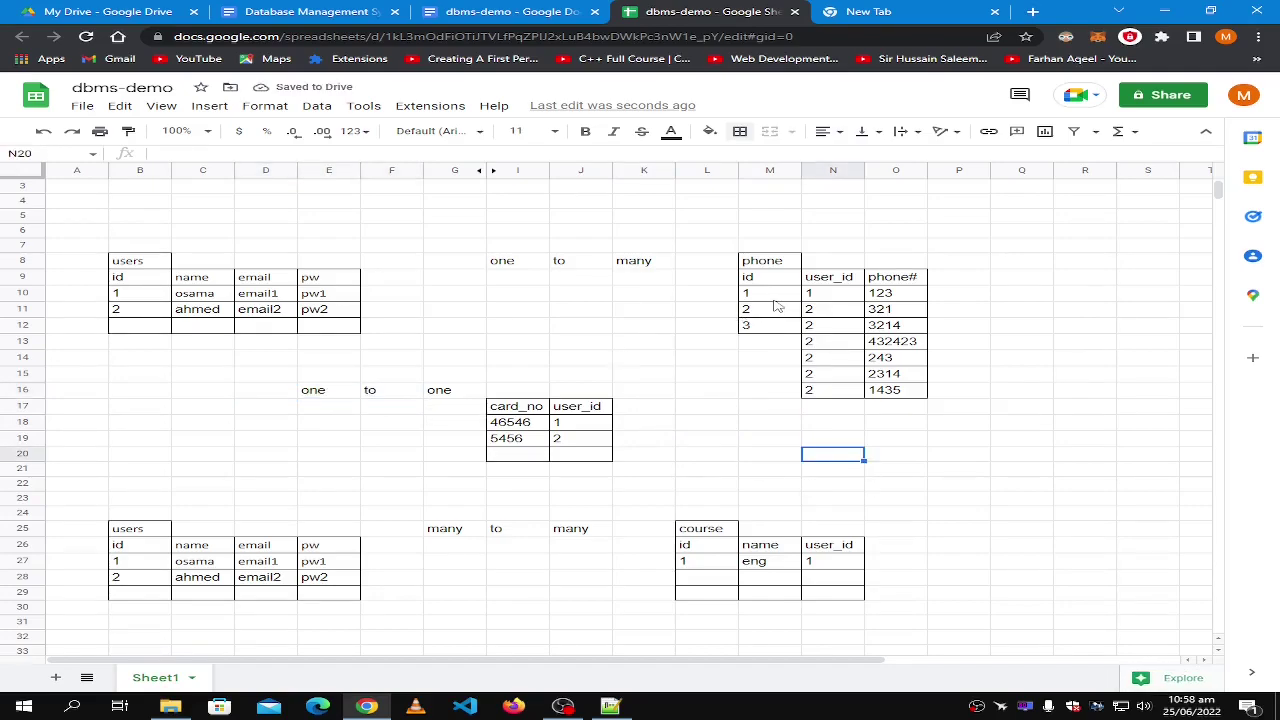
Inspect the users table's id and email columns and the phone table header area.
left_click(138, 264)
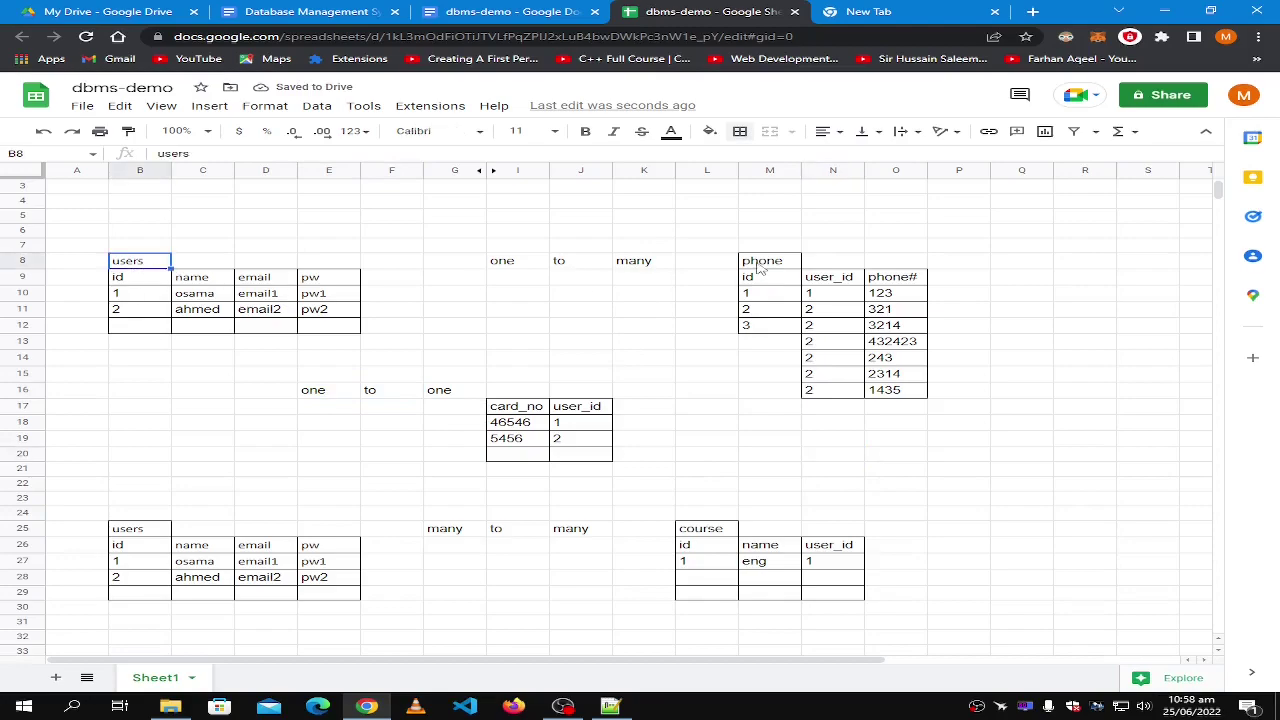
left_click(255, 281)
left_click(266, 325)
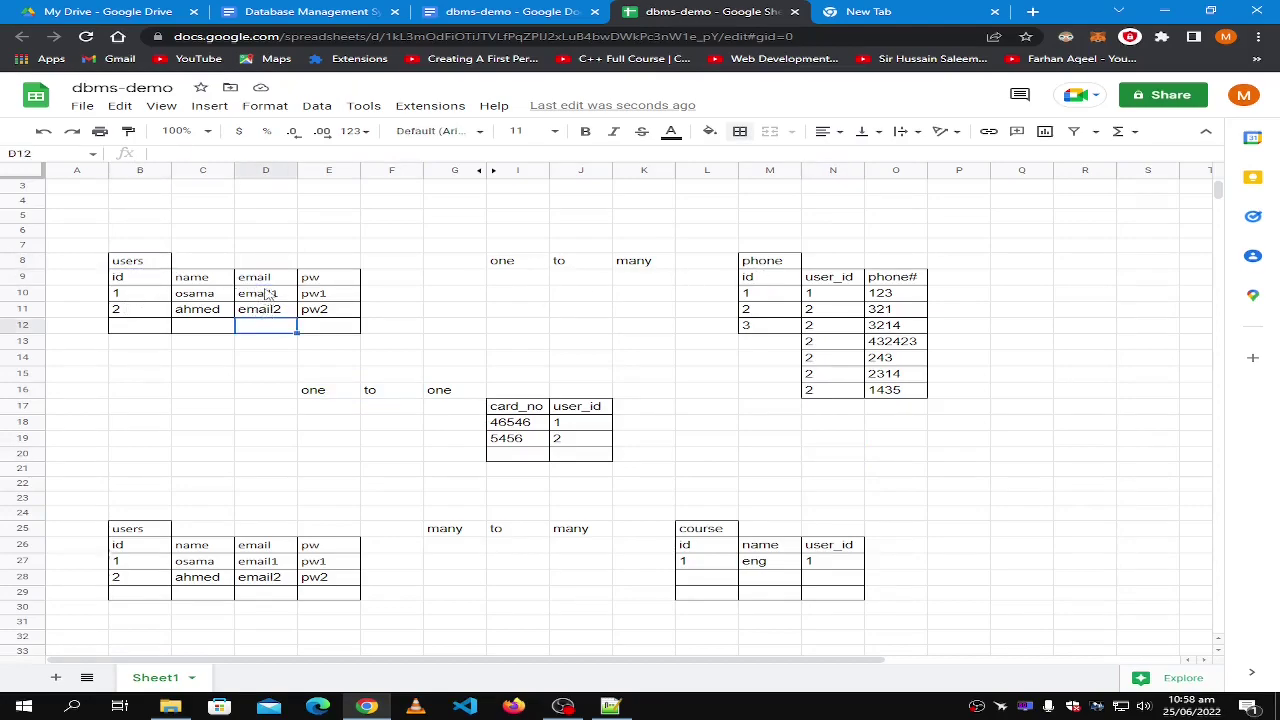
left_click(268, 281)
left_click(266, 318, "shift")
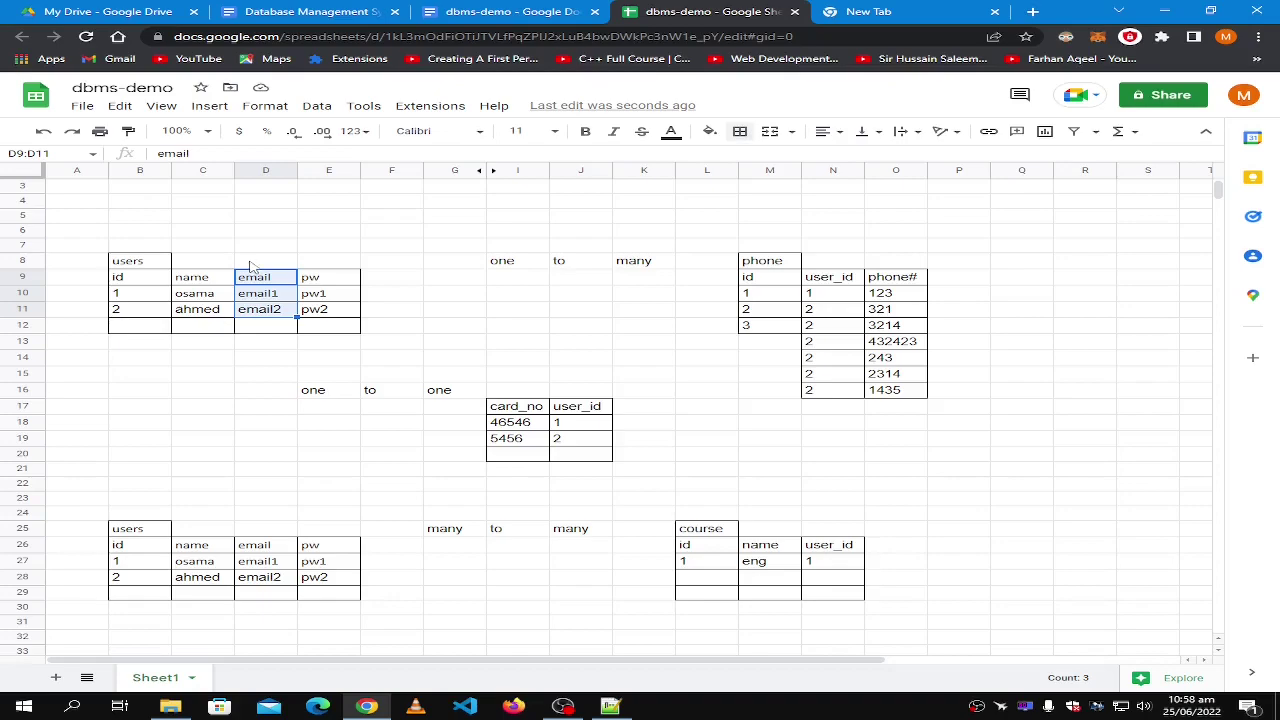
left_click(150, 279)
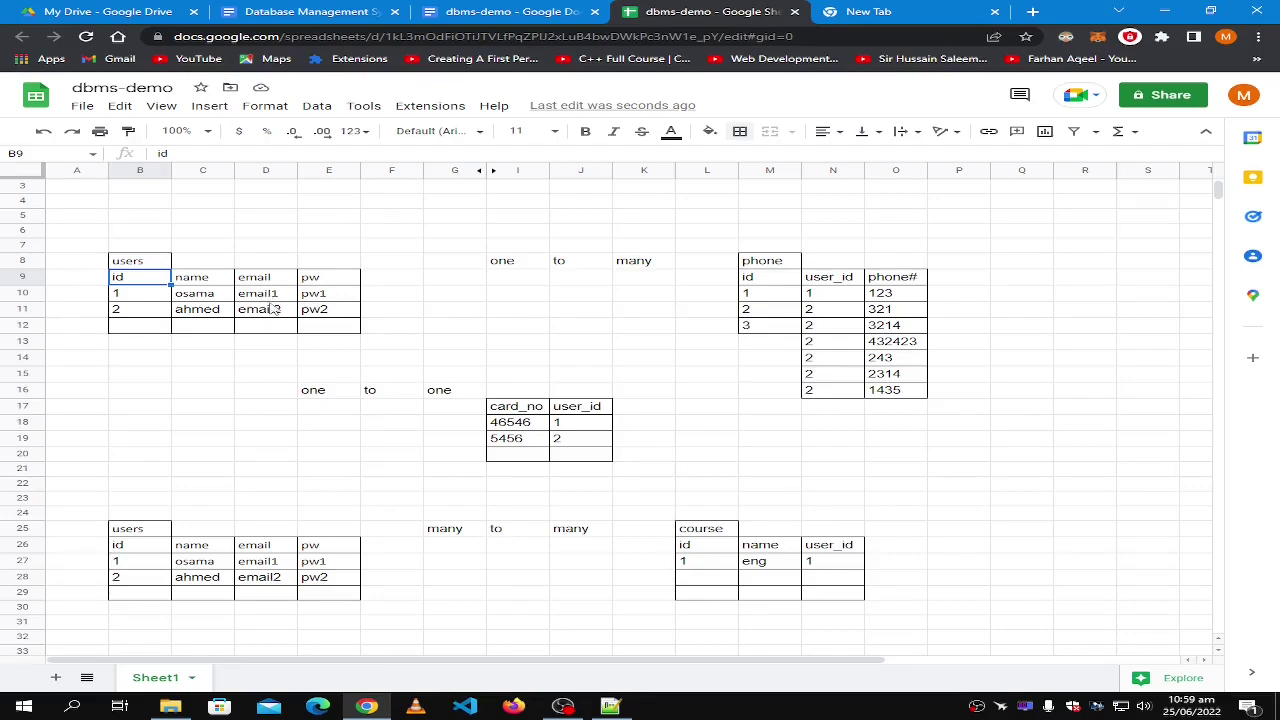
left_click(266, 295)
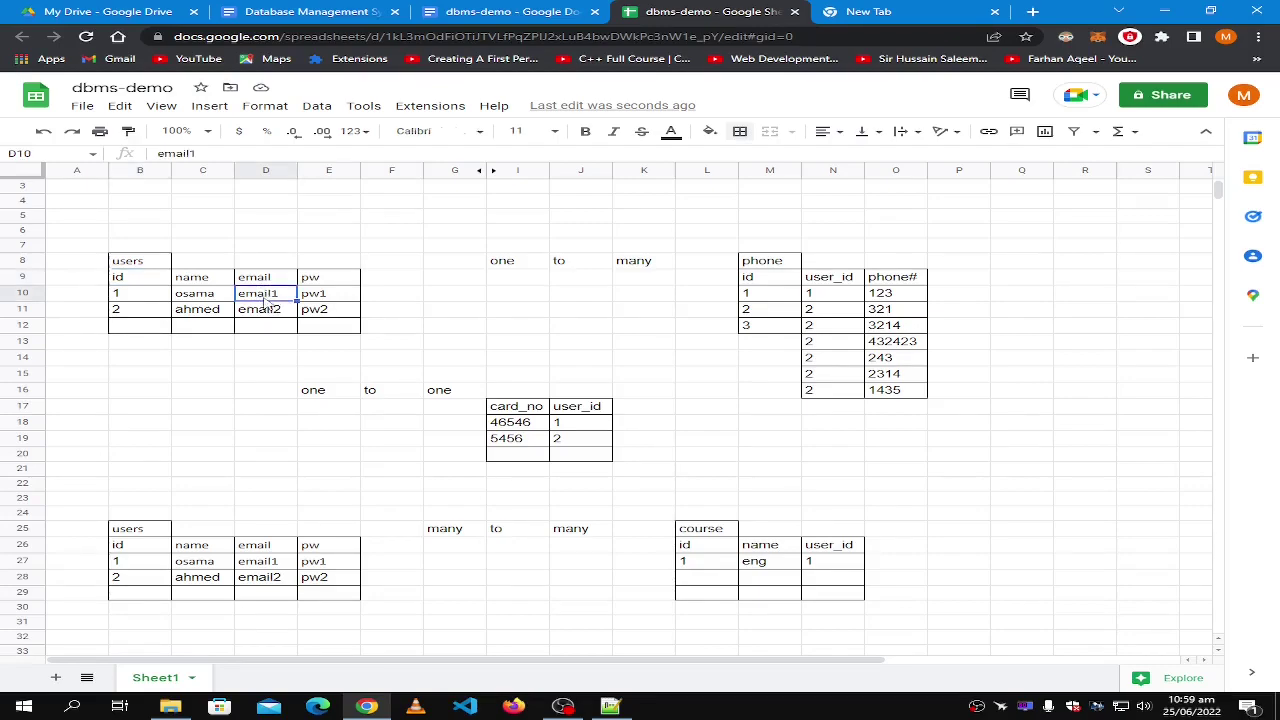
left_click(816, 292)
left_click(824, 266)
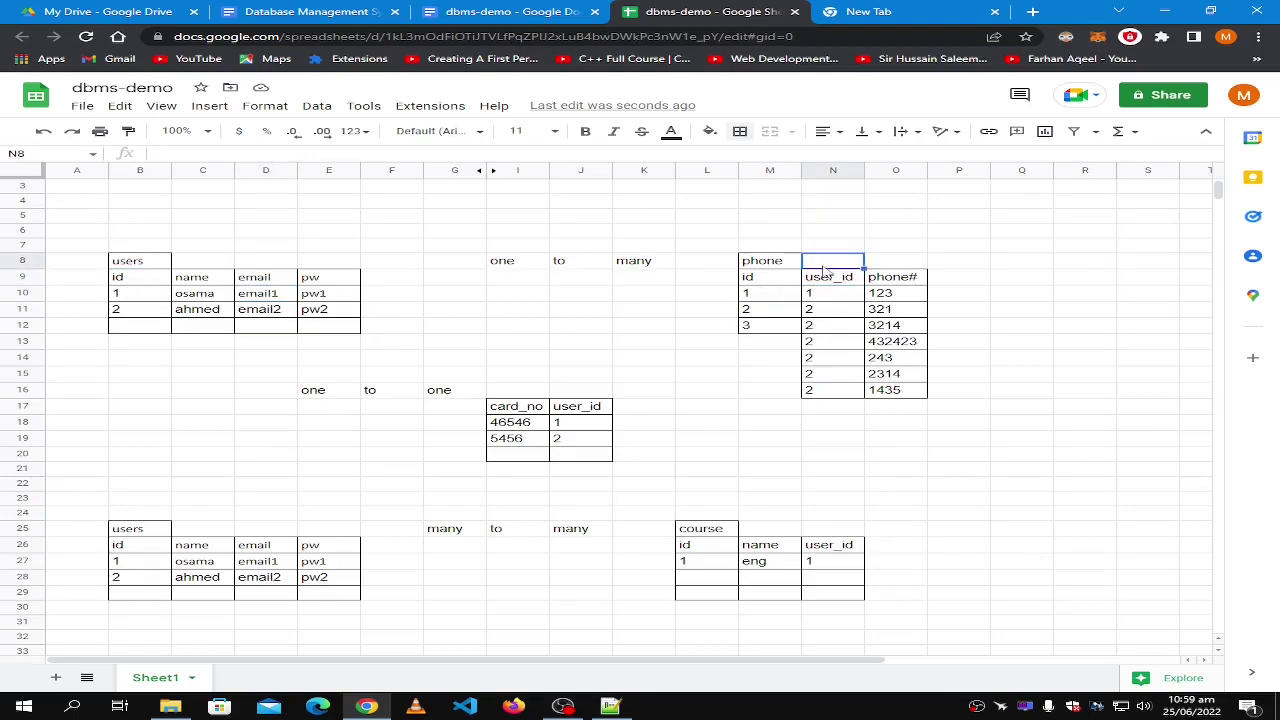
Rename the phone table's user_id header to 'user_id (fk)'.
left_click(838, 282)
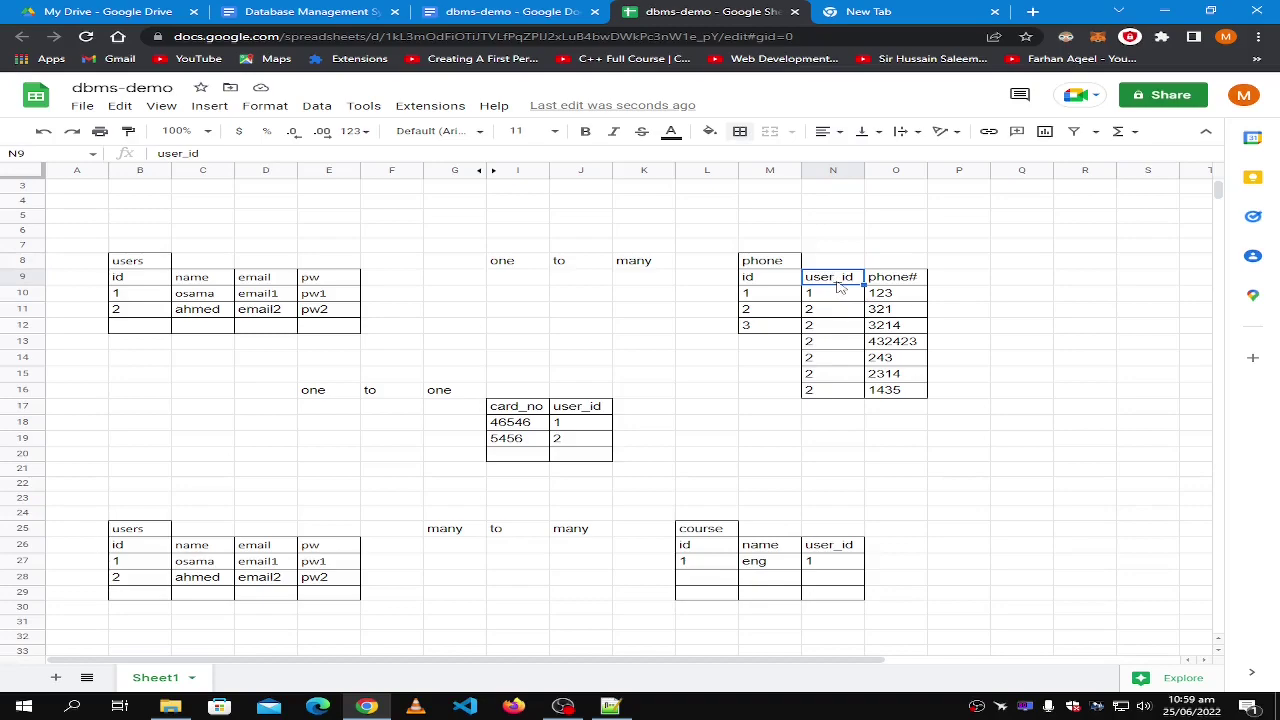
key("Right")
double_click(838, 283)
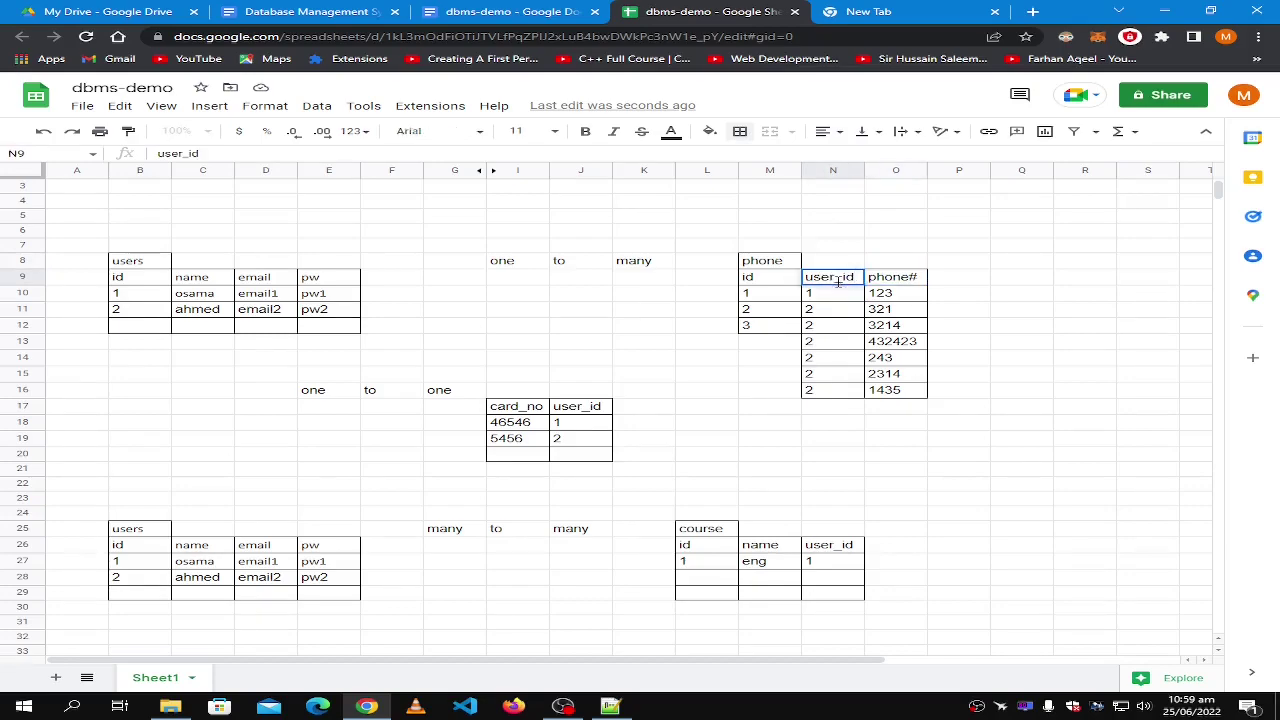
type("(fk")
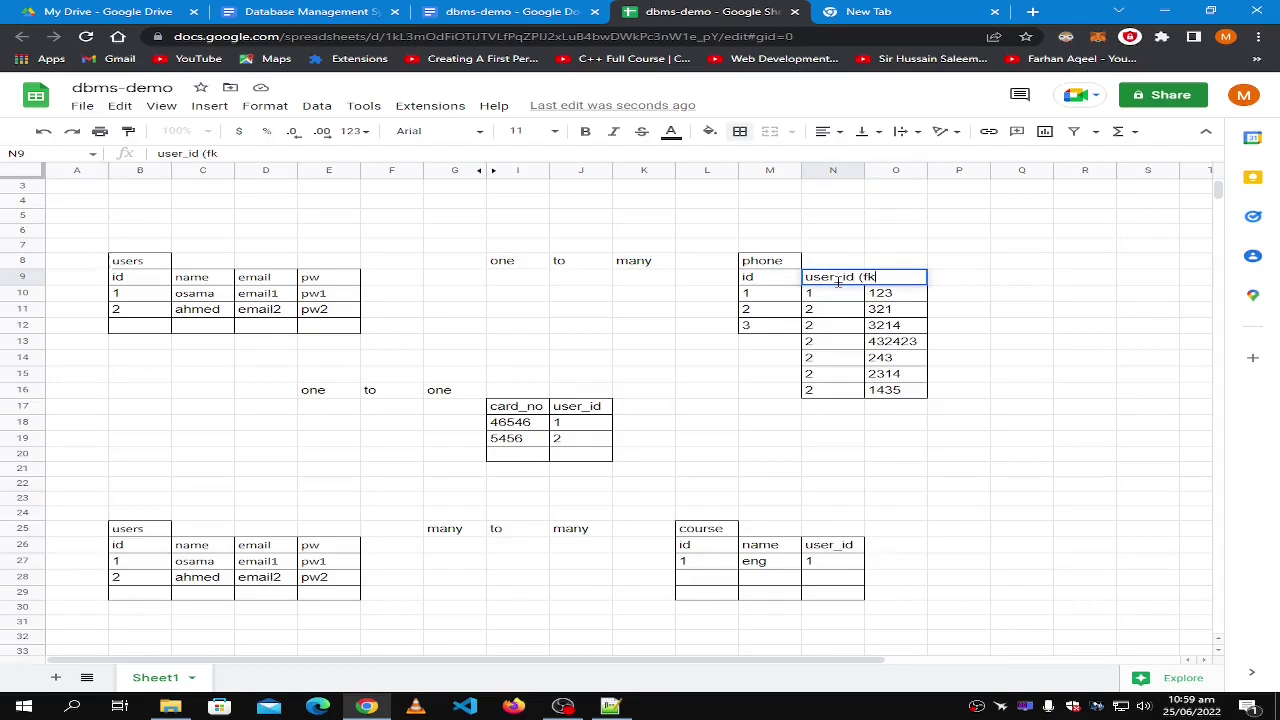
type(")")
left_click(585, 214)
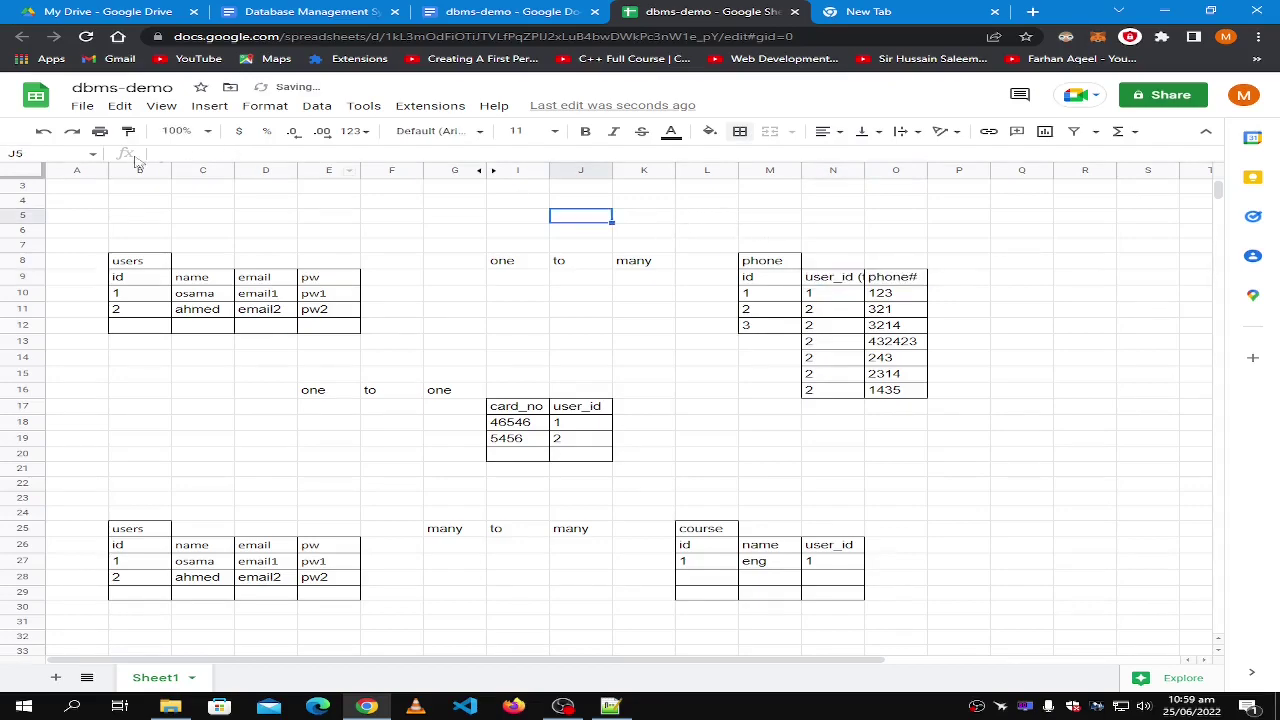
left_click(16, 176)
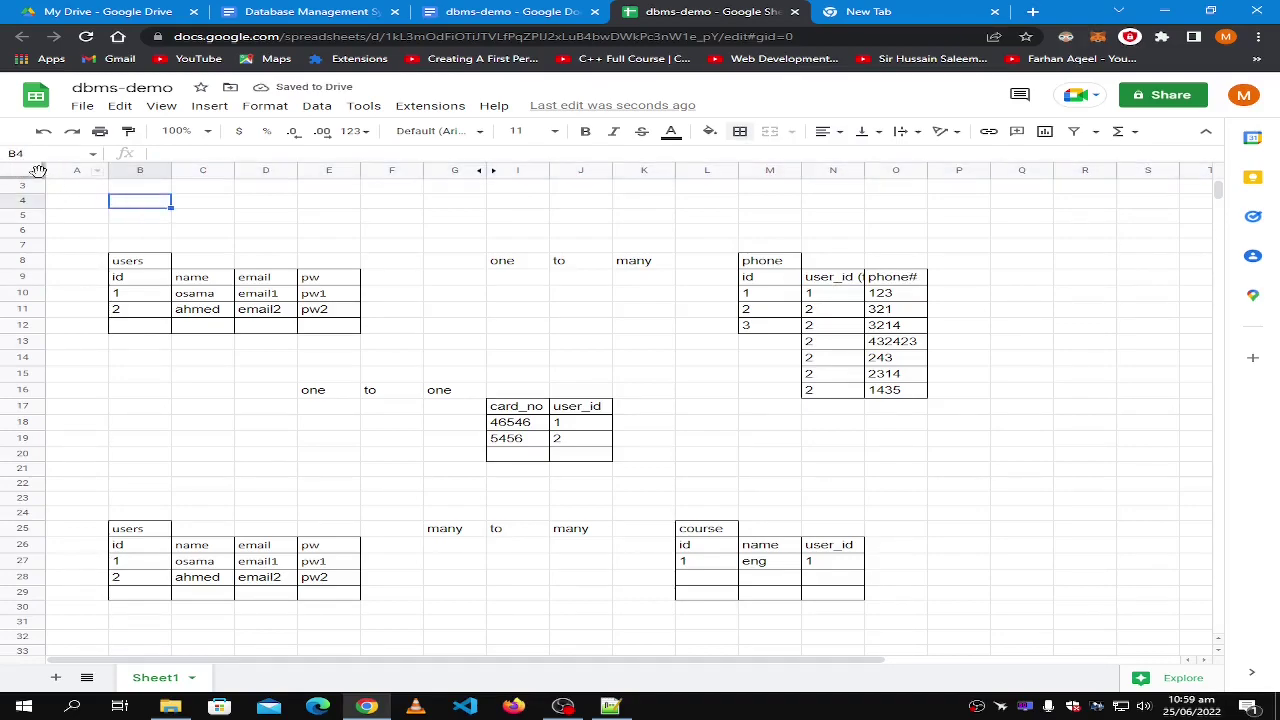
Resize every column of the sheet, widening and then slightly narrowing them.
left_click(38, 170)
left_click_drag(108, 171, 137, 171)
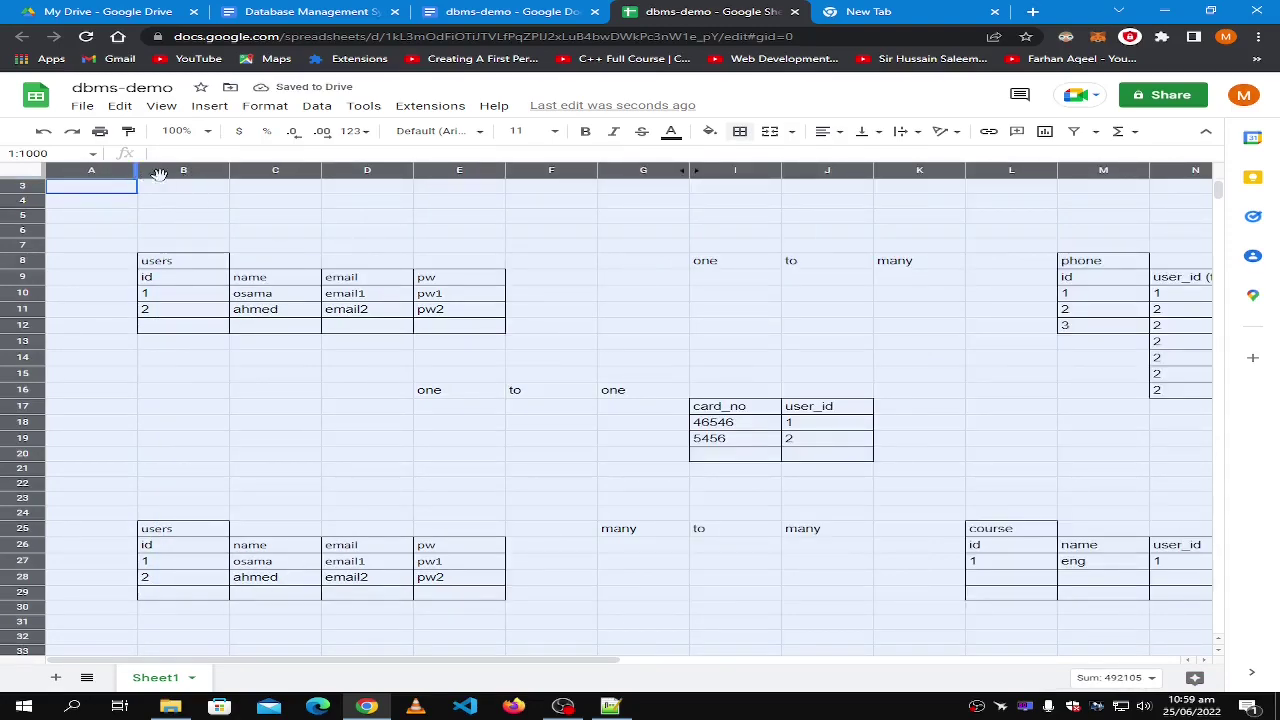
left_click_drag(558, 665, 626, 665)
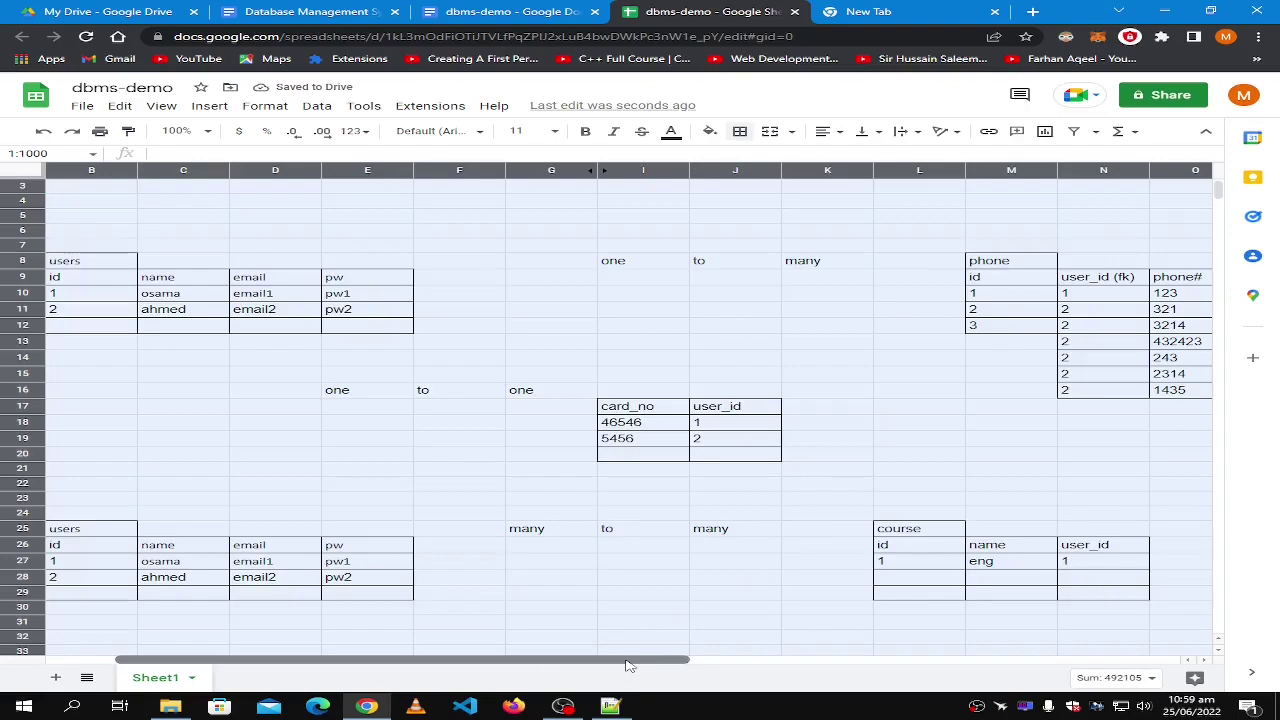
left_click_drag(137, 171, 131, 171)
left_click(689, 327)
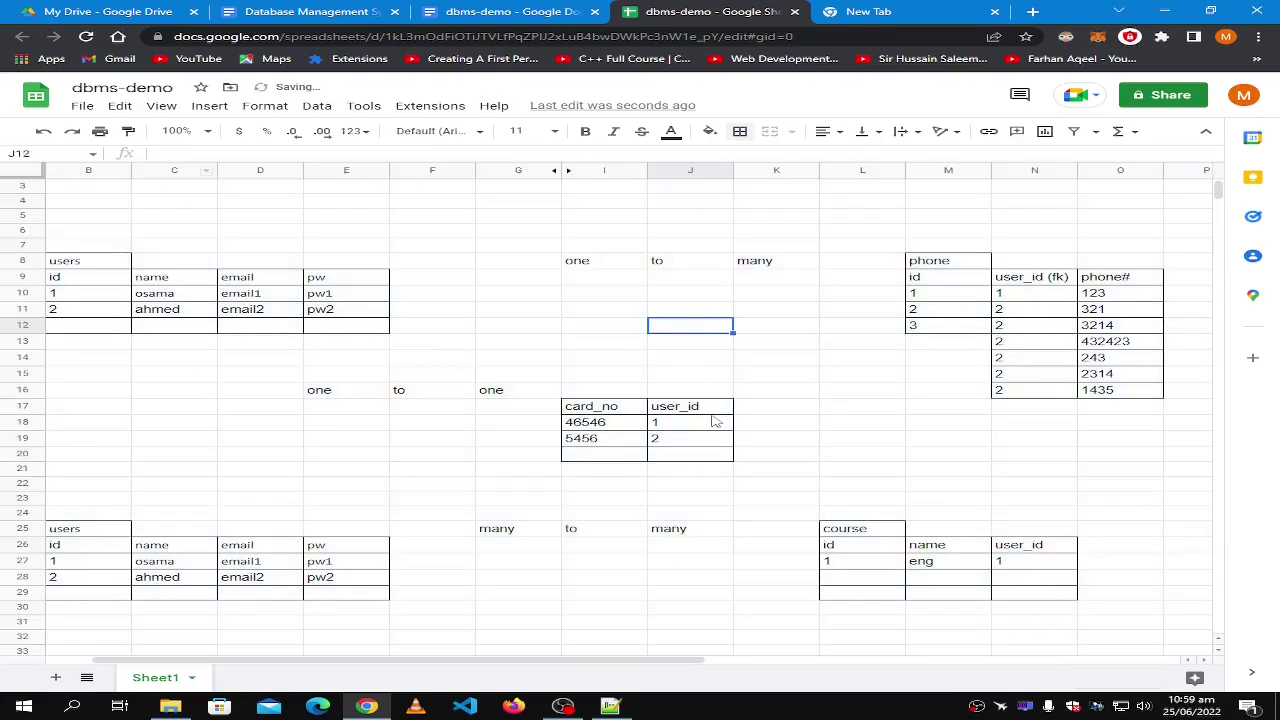
Center-align the text across the whole sheet.
left_click(1033, 298)
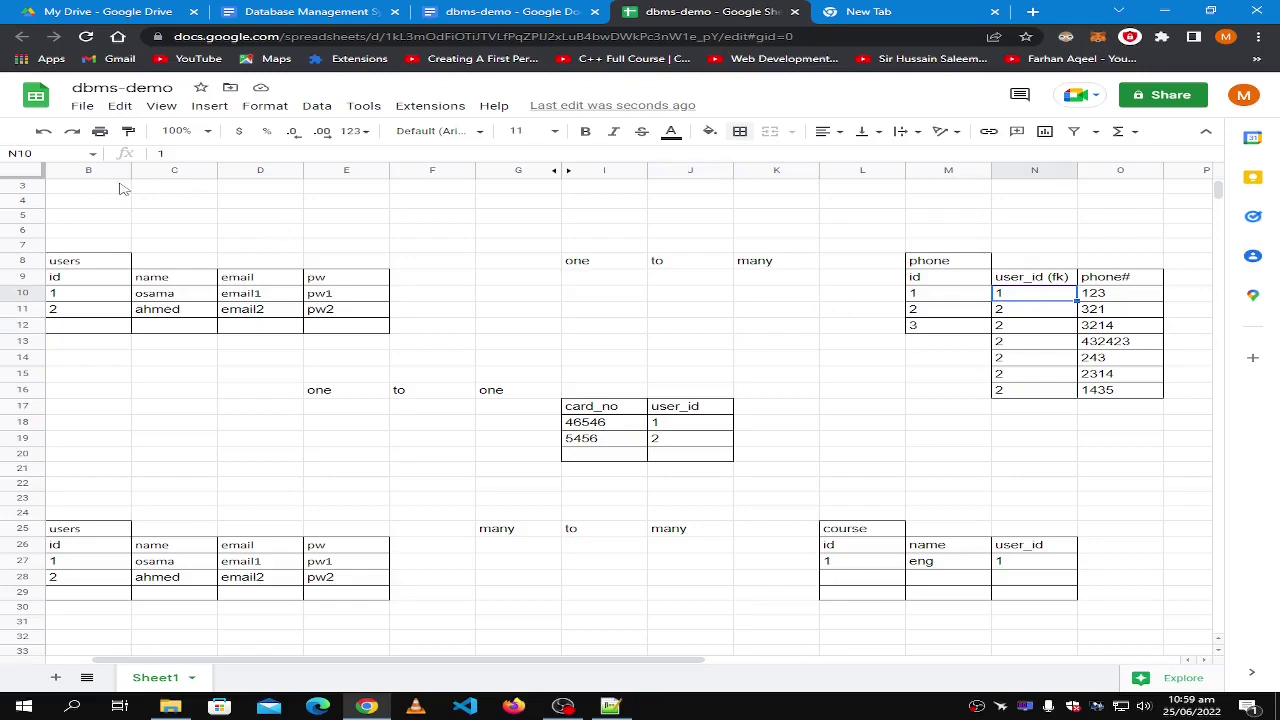
left_click(22, 172)
left_click(828, 131)
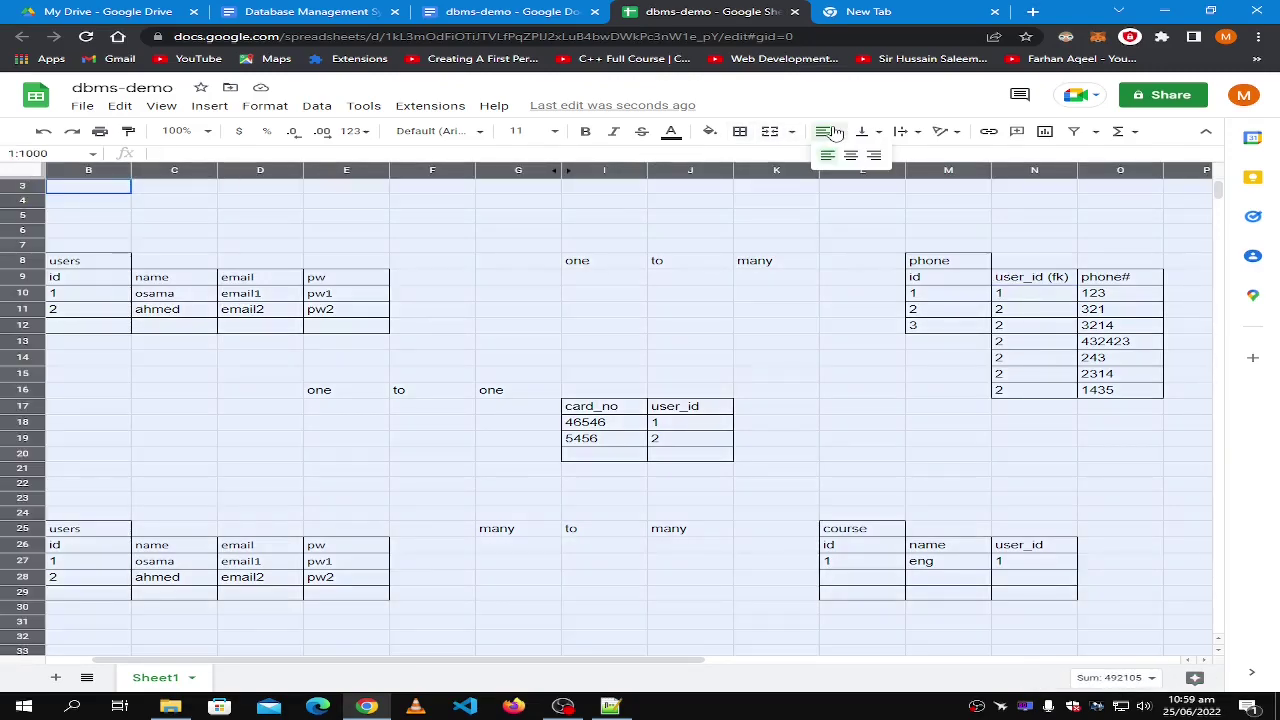
left_click(835, 157)
left_click(766, 268)
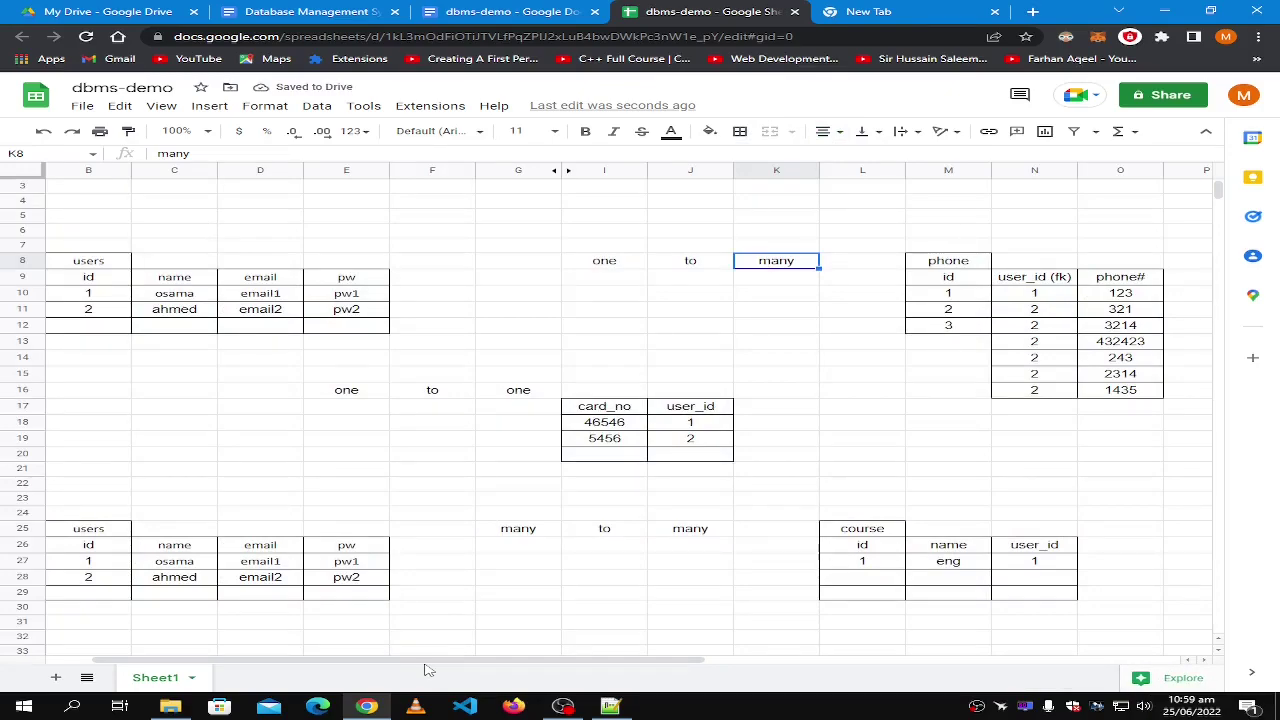
left_click_drag(440, 664, 610, 667)
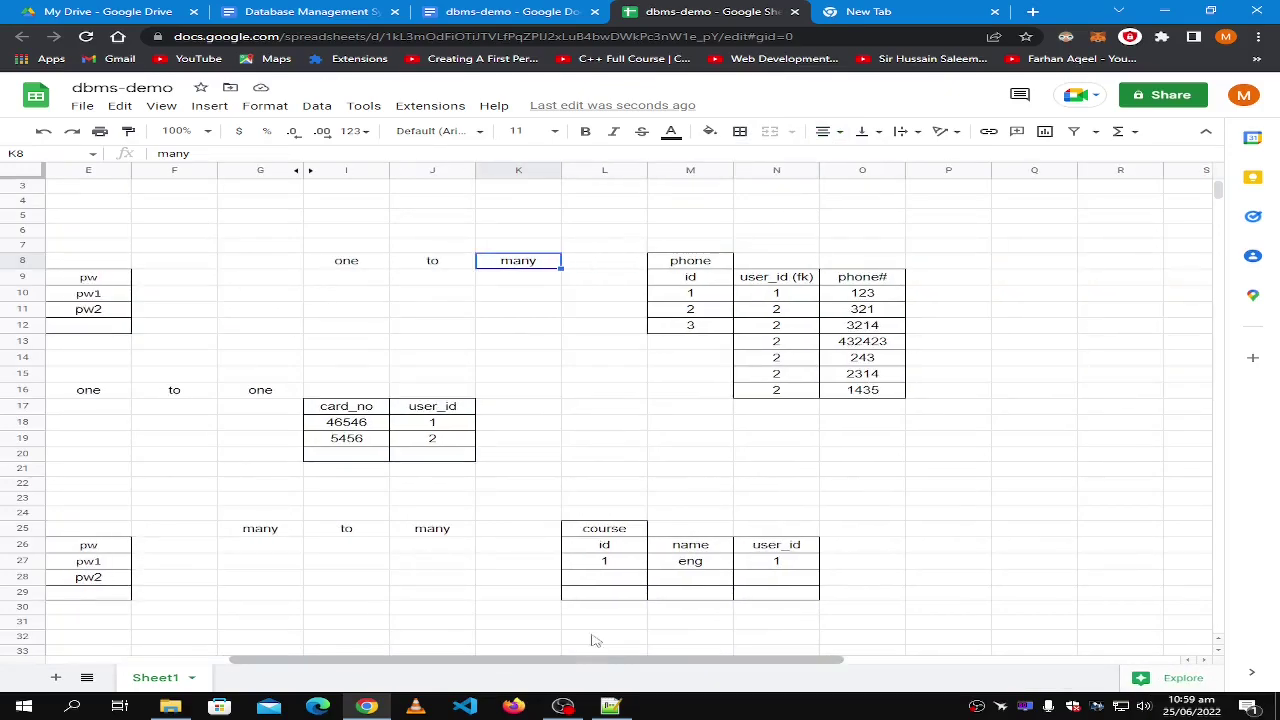
left_click(783, 282)
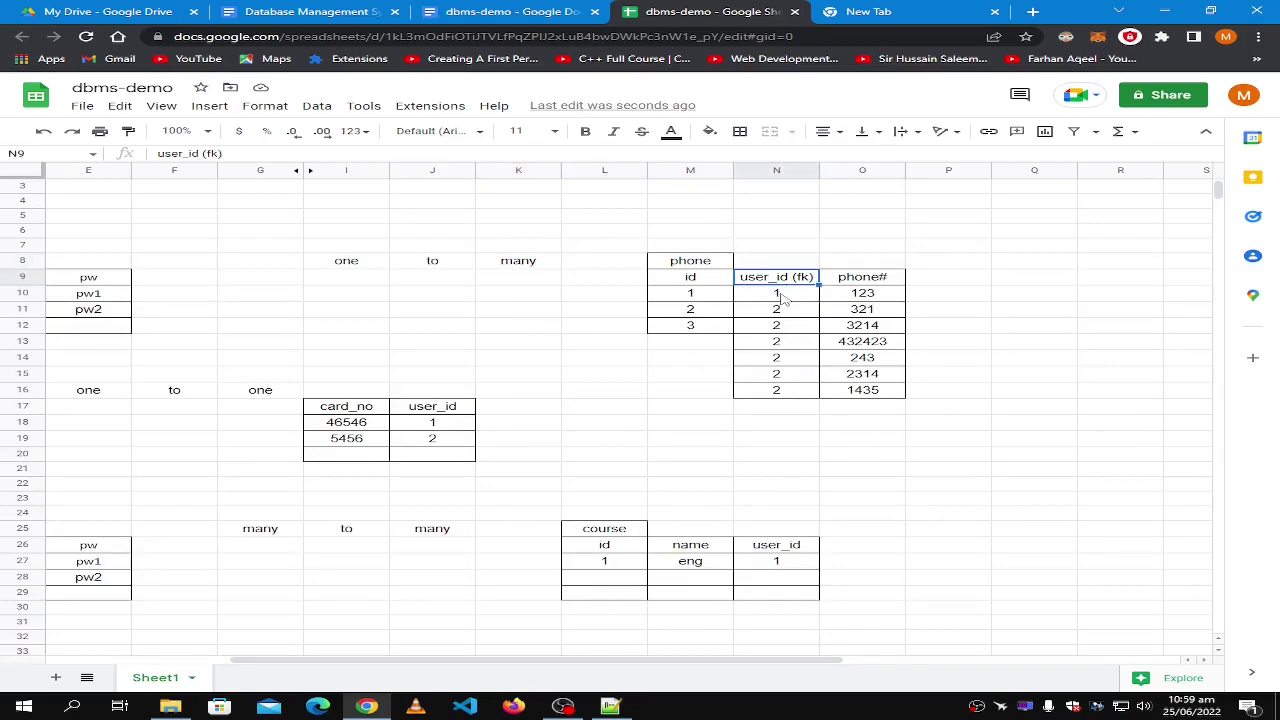
left_click(775, 293)
left_click(781, 282)
left_click(783, 302)
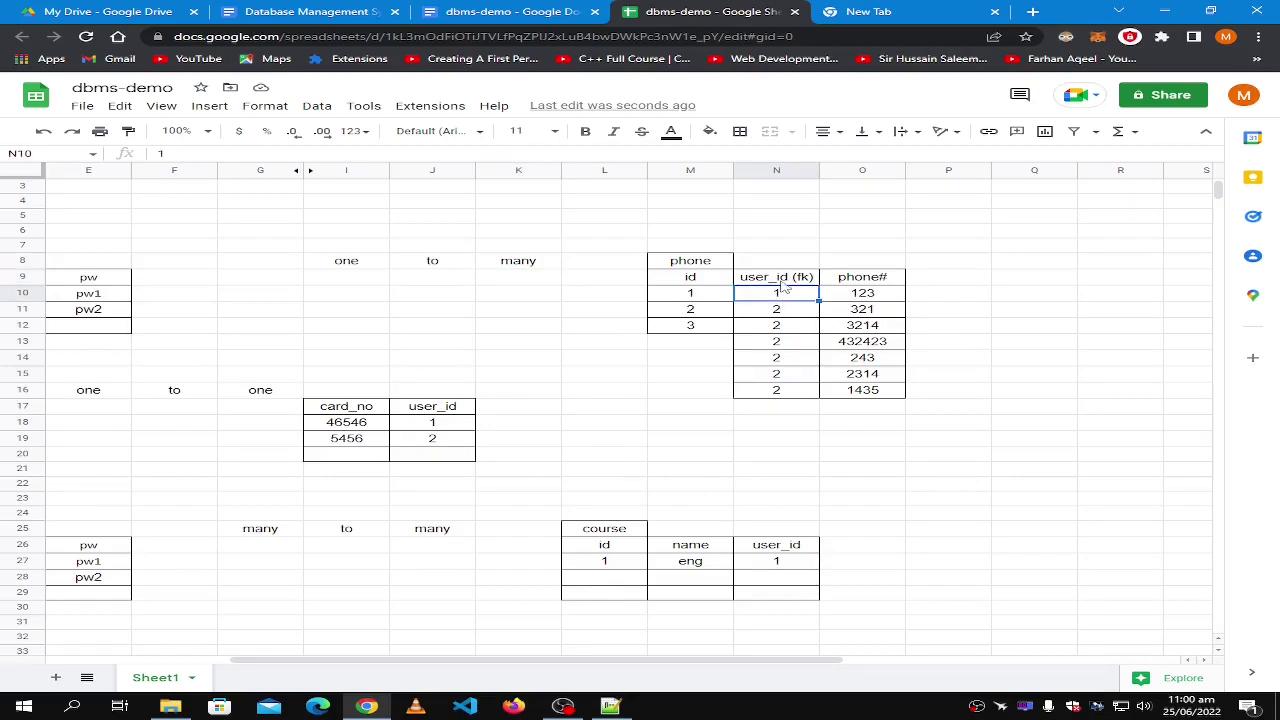
scroll(783, 287, "left", 5)
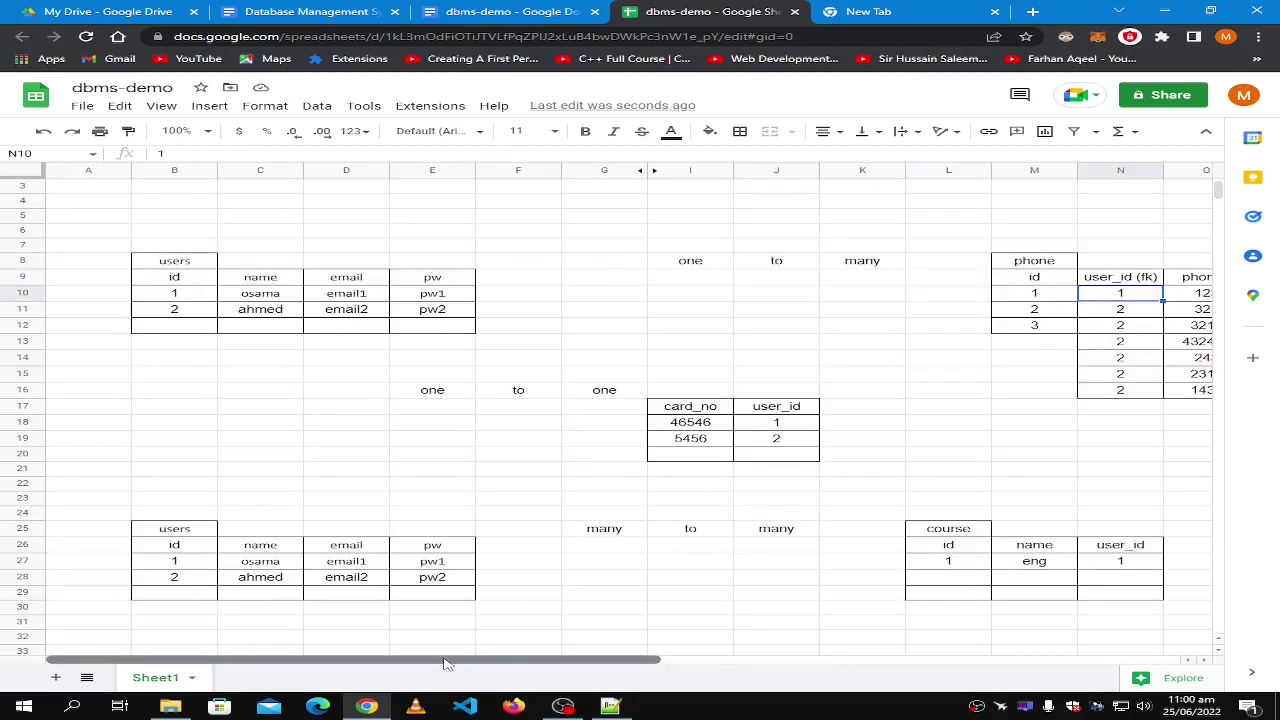
left_click(170, 281)
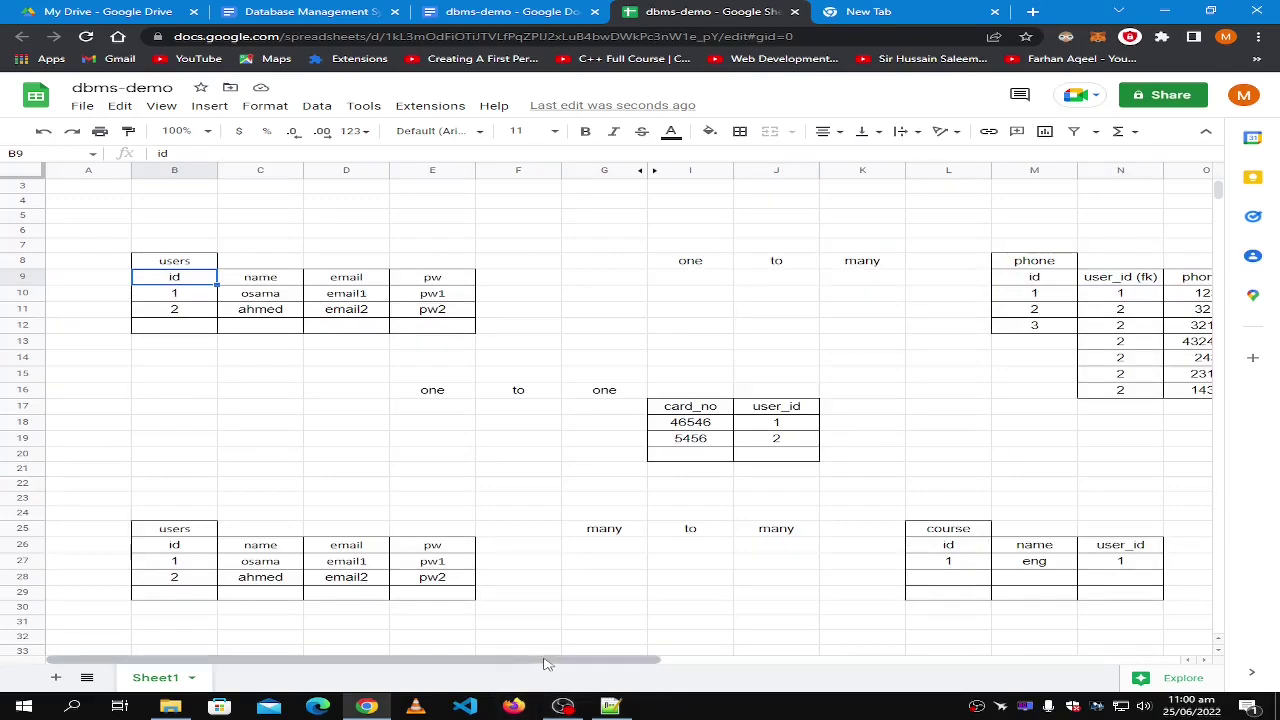
scroll(620, 616, "right", 1)
left_click(1143, 295)
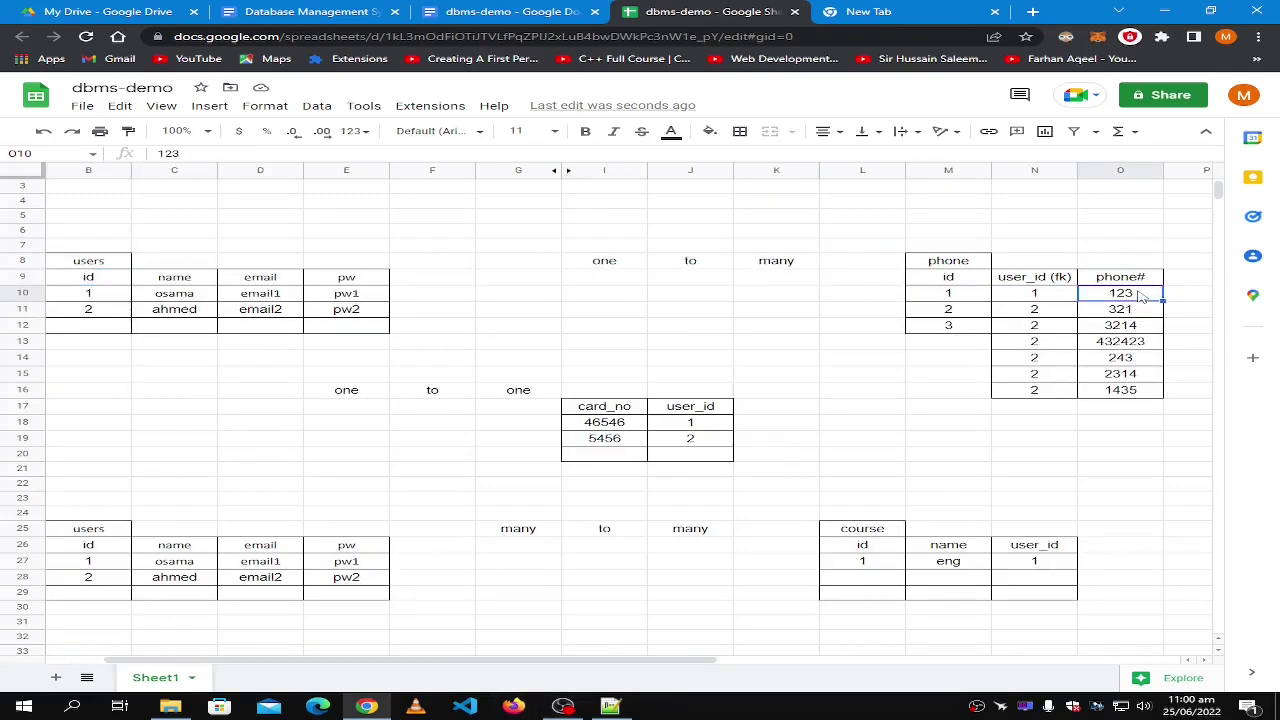
left_click(1058, 299)
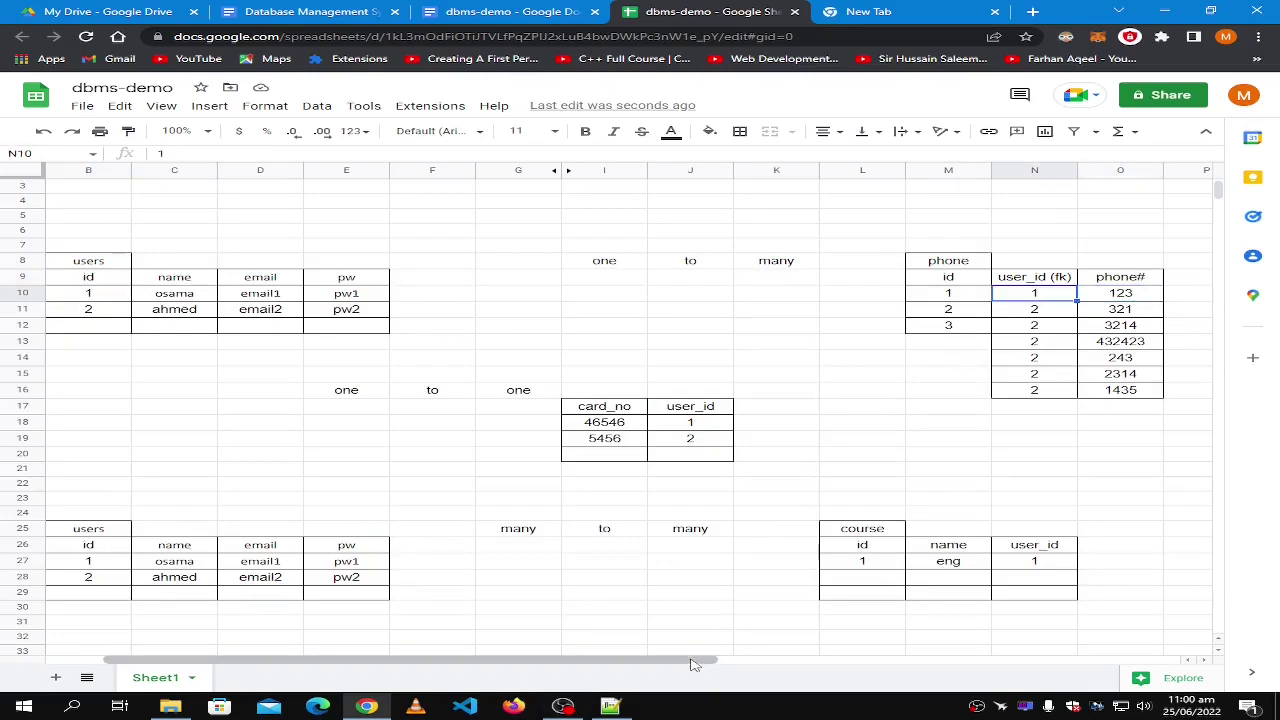
left_click_drag(694, 664, 634, 664)
left_click(137, 253)
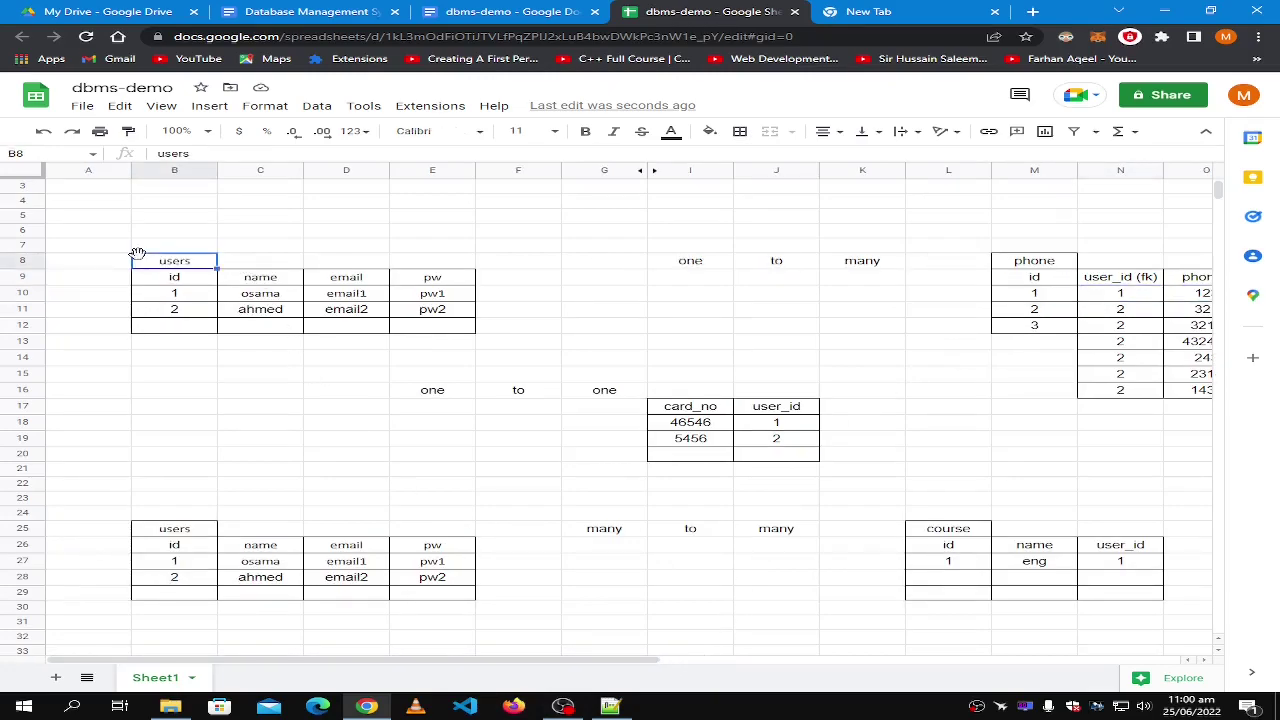
left_click(1140, 282)
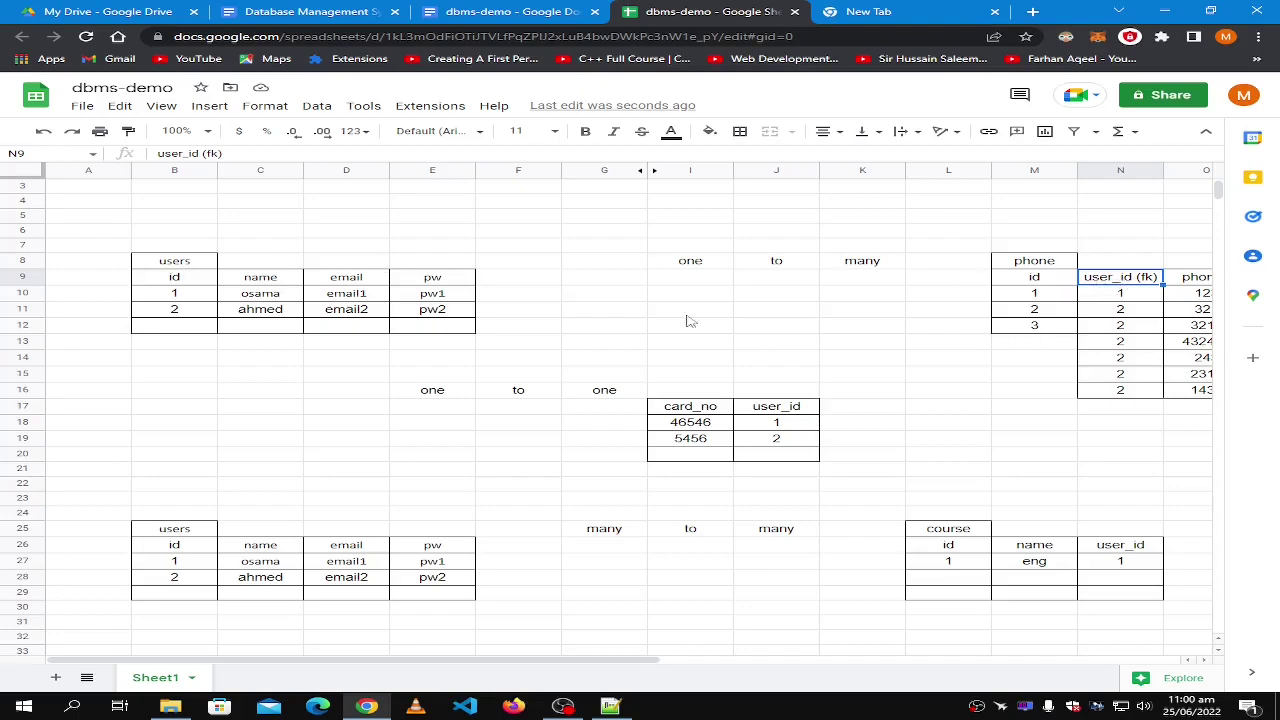
left_click(177, 297)
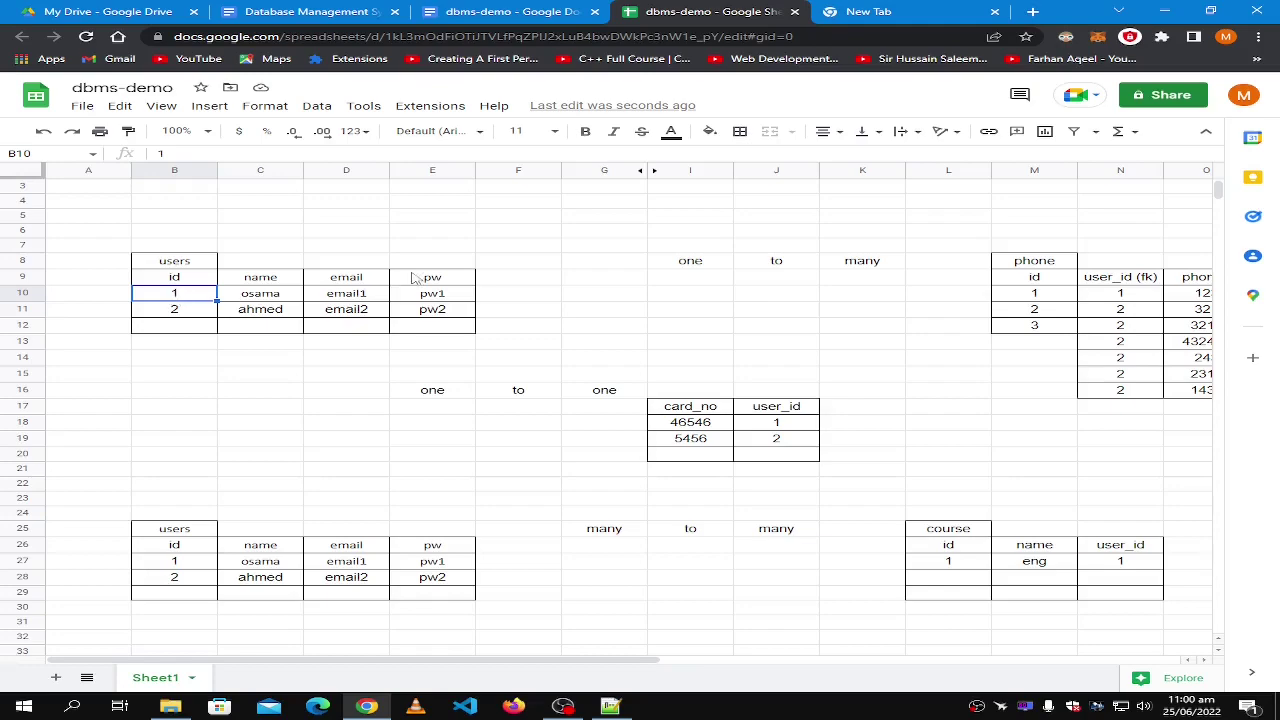
left_click(436, 299, "shift")
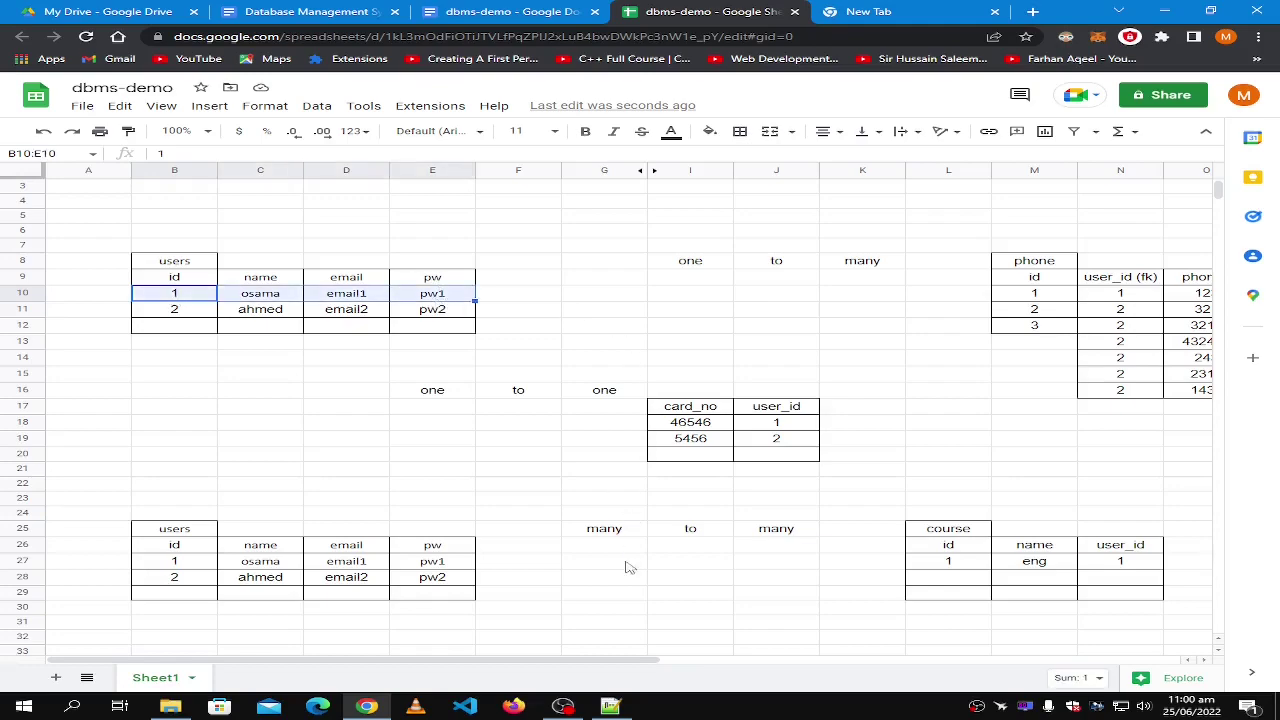
left_click_drag(574, 660, 658, 662)
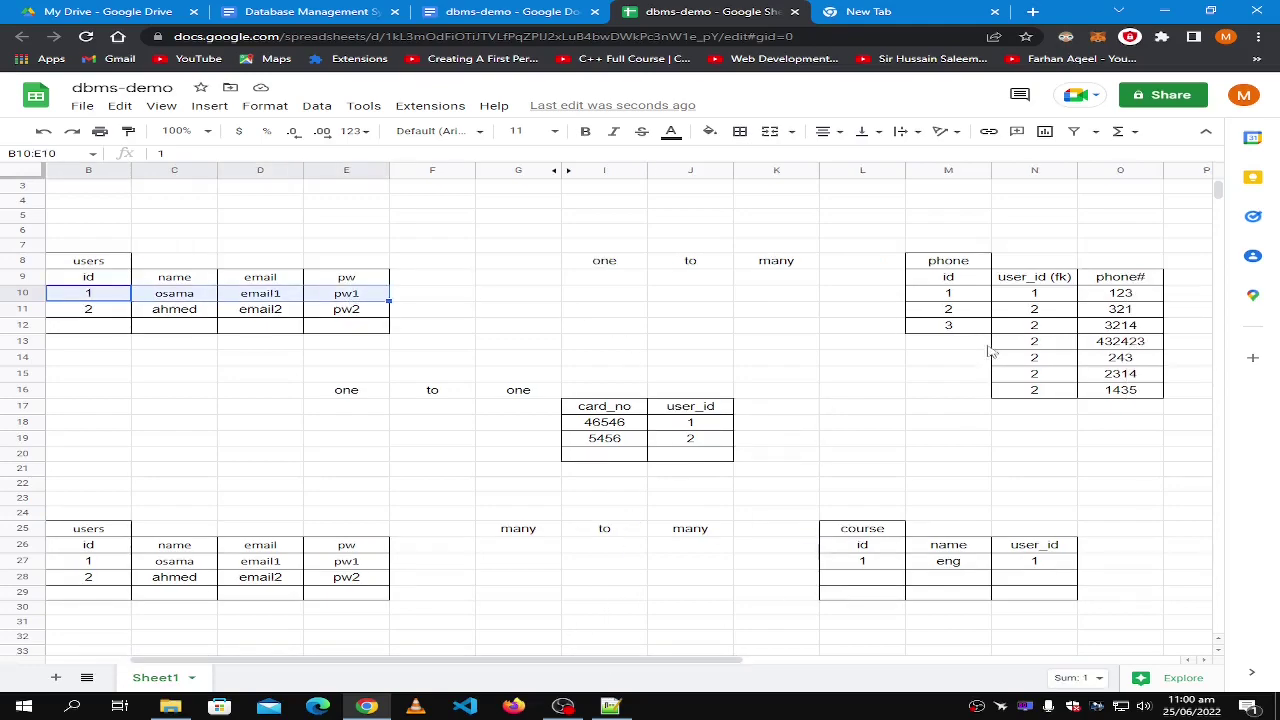
left_click(1074, 294)
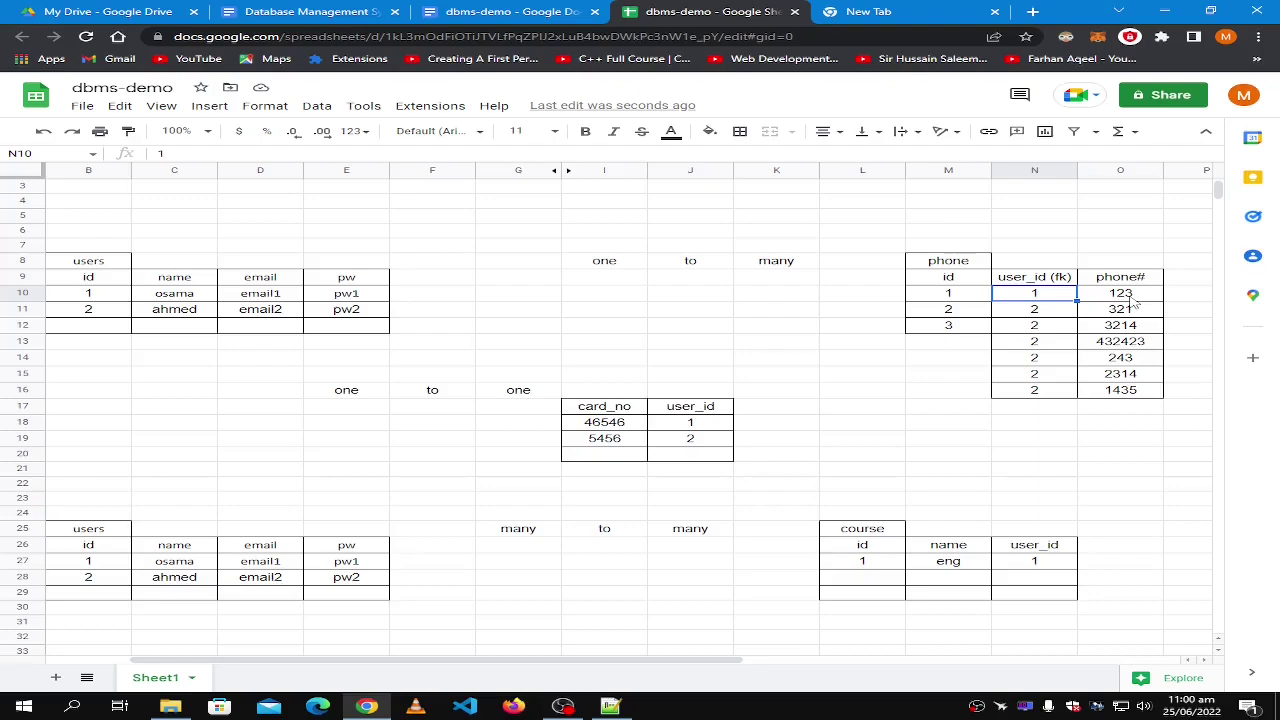
left_click(1133, 302)
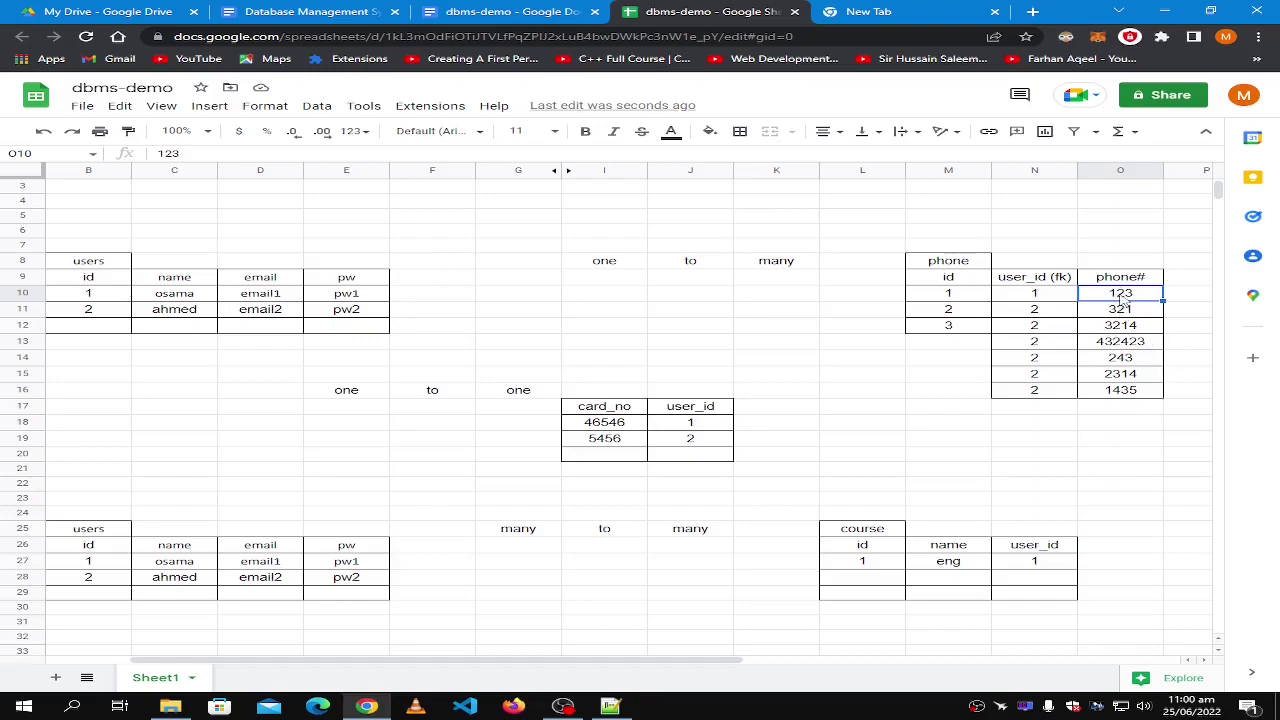
left_click(1058, 298)
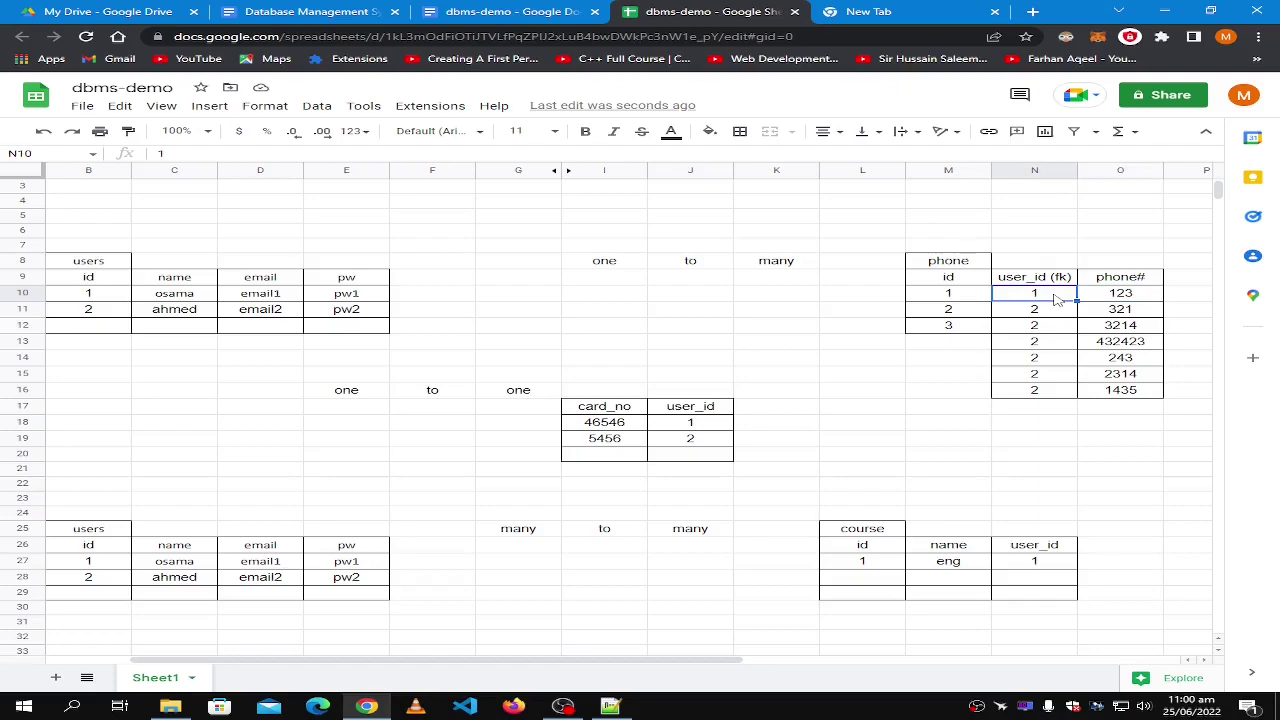
left_click_drag(603, 664, 556, 665)
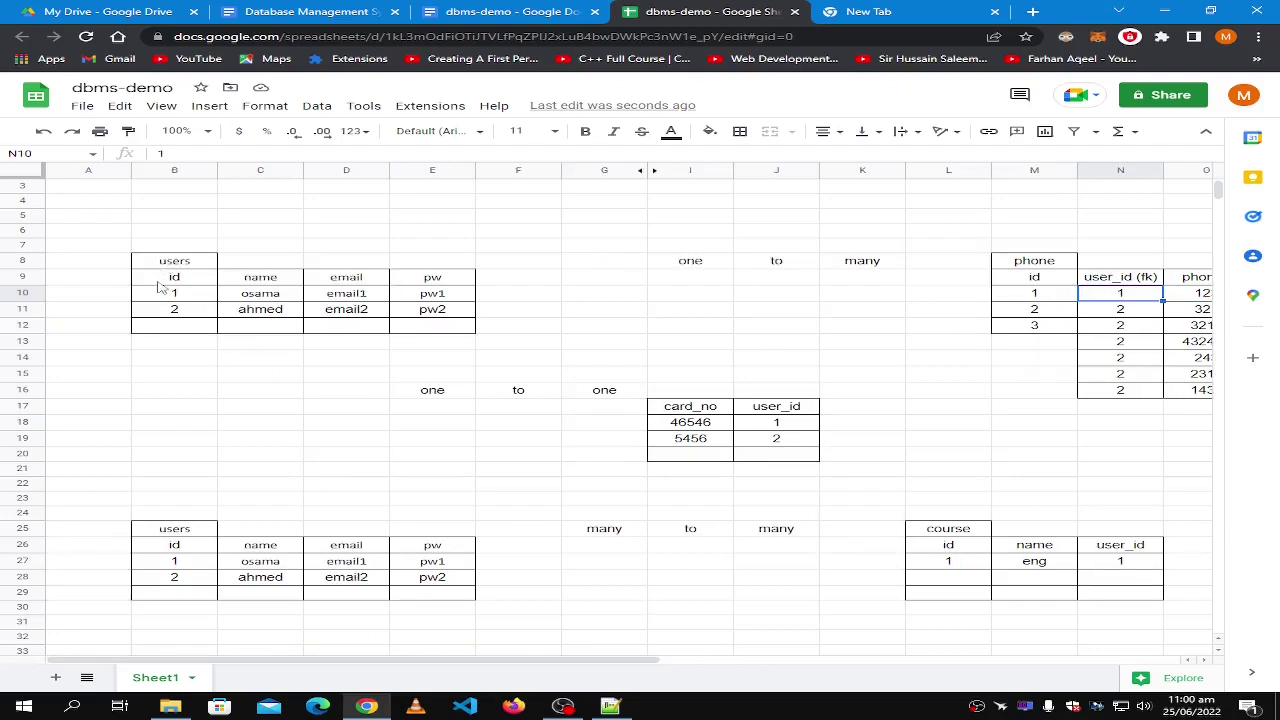
left_click(168, 264)
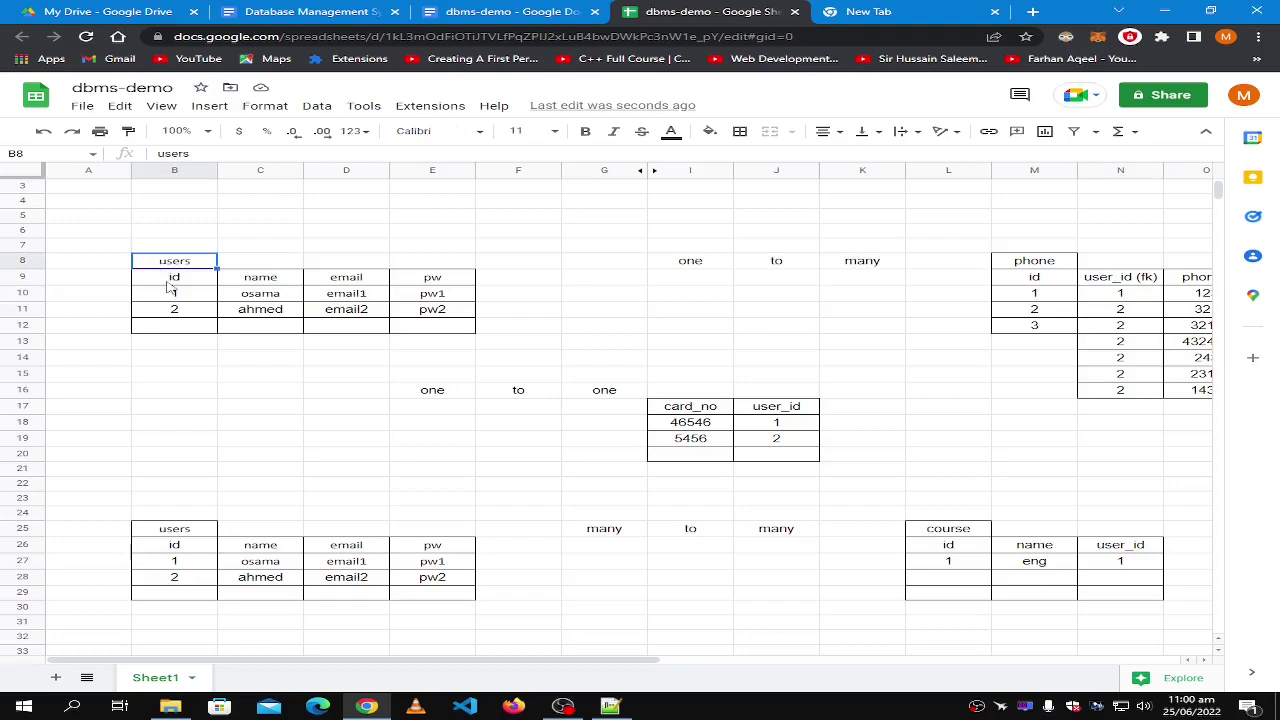
left_click(170, 280)
left_click(164, 298)
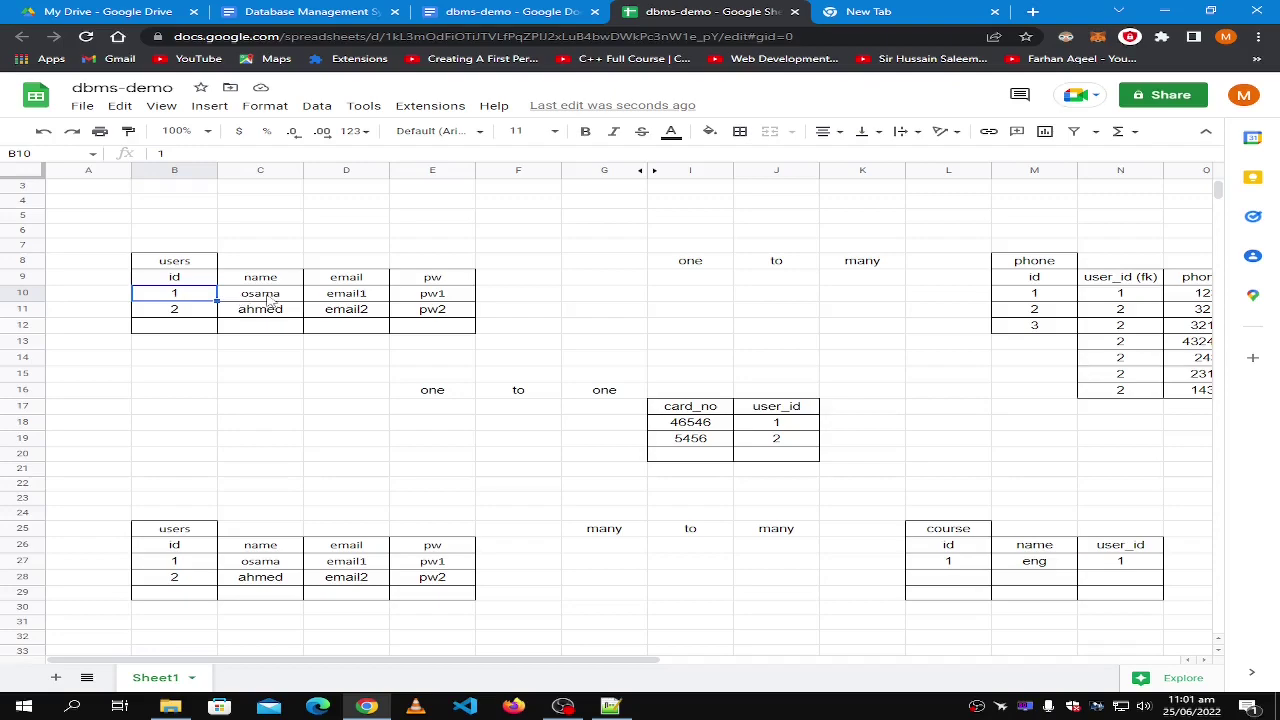
left_click(440, 298, "shift")
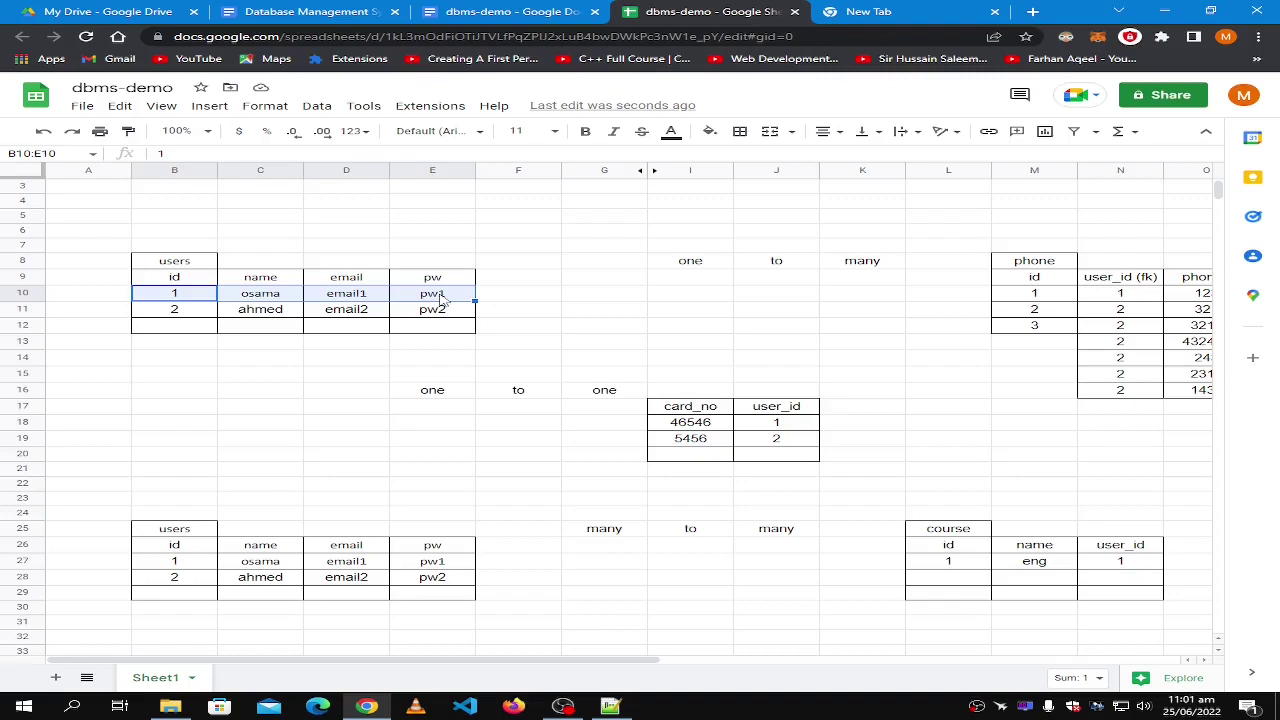
left_click(552, 283)
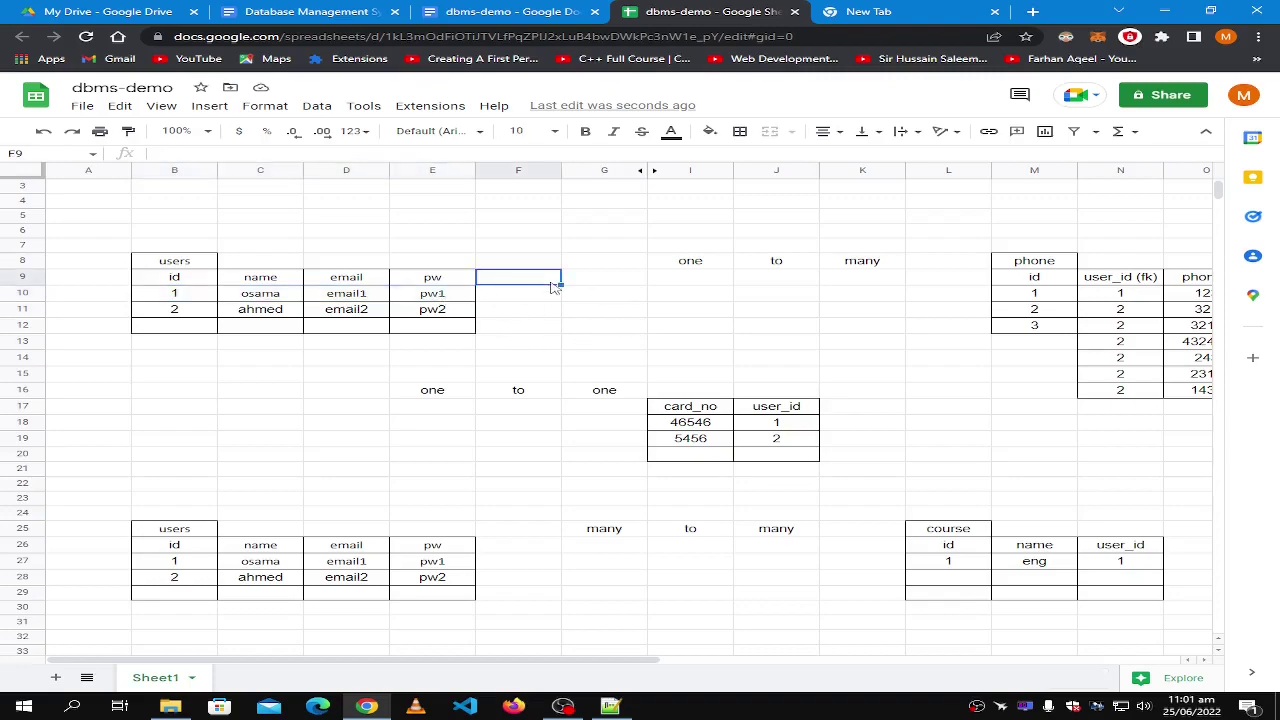
left_click(445, 652)
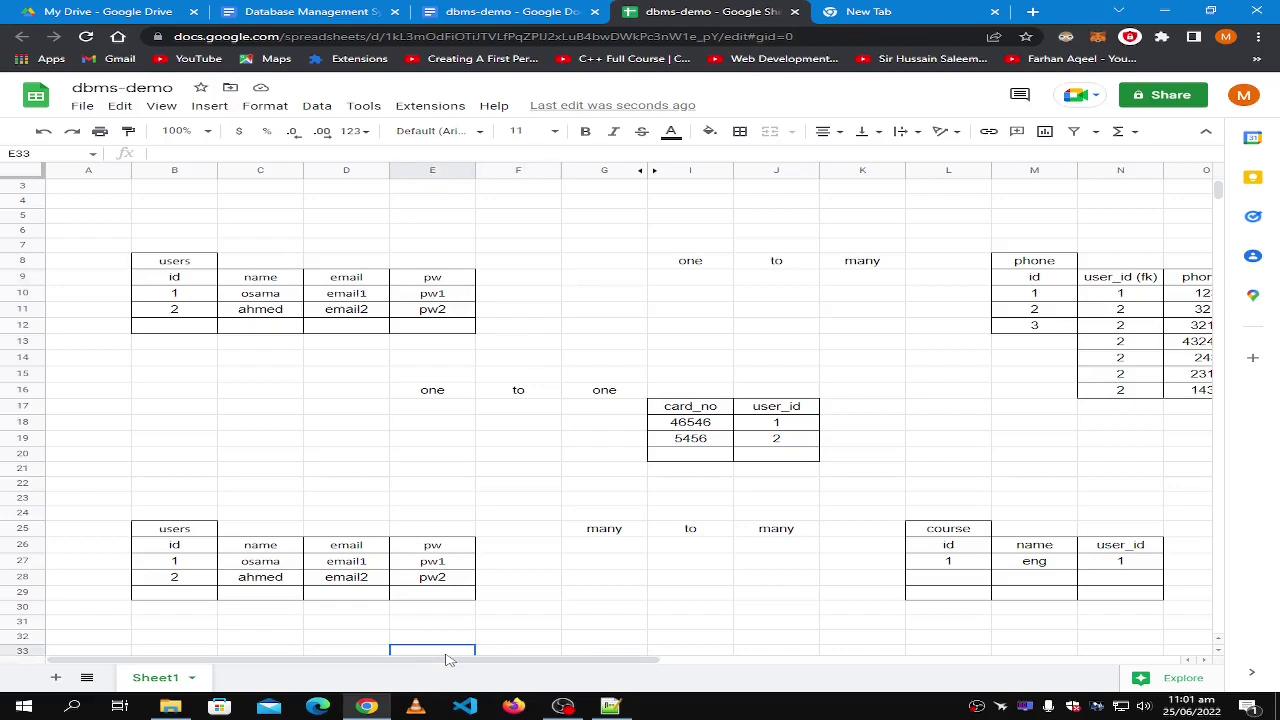
left_click(345, 279)
left_click_drag(434, 660, 691, 664)
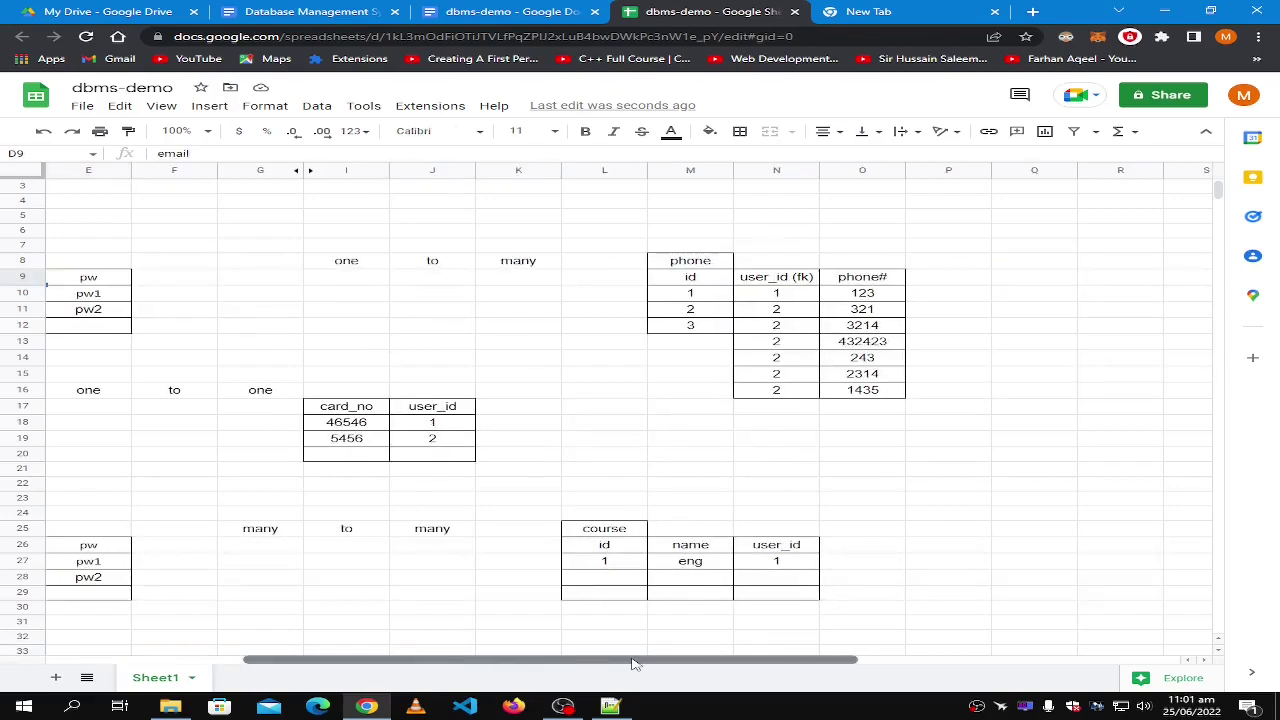
left_click(782, 280)
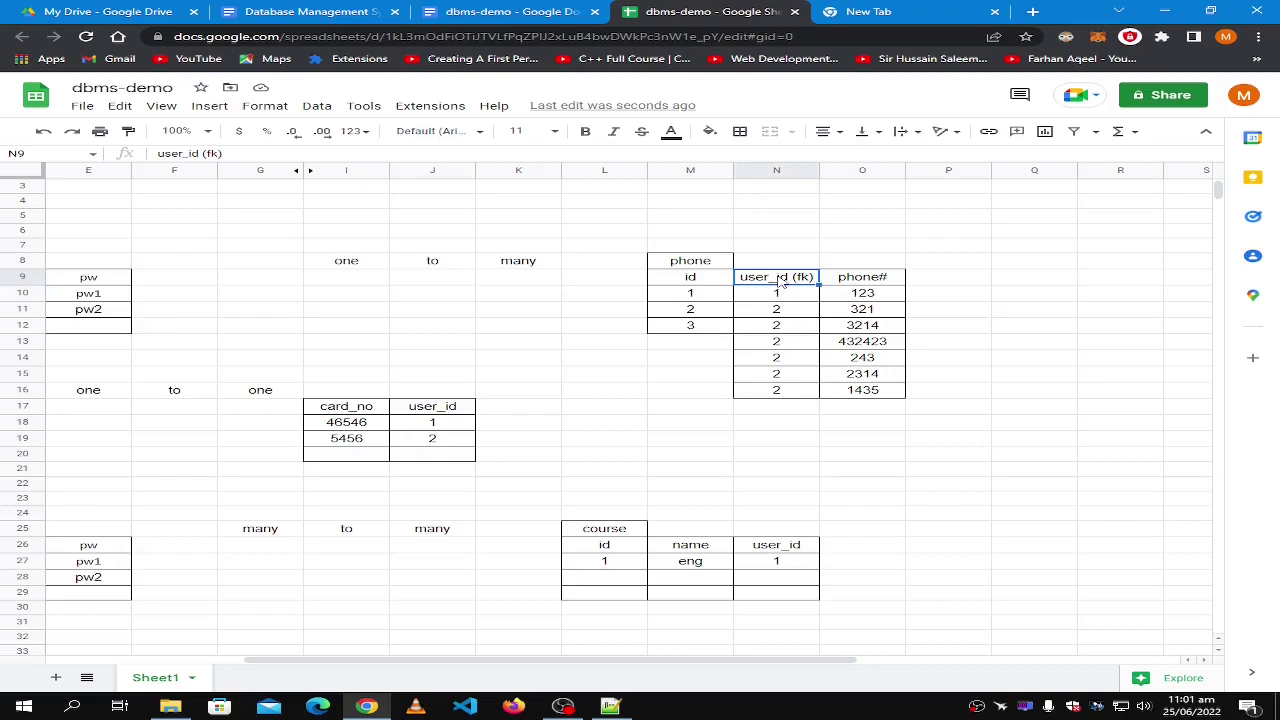
left_click(948, 284)
Add an 'email (fk)' header as a new column in the phone table.
type("email (f")
type("k)")
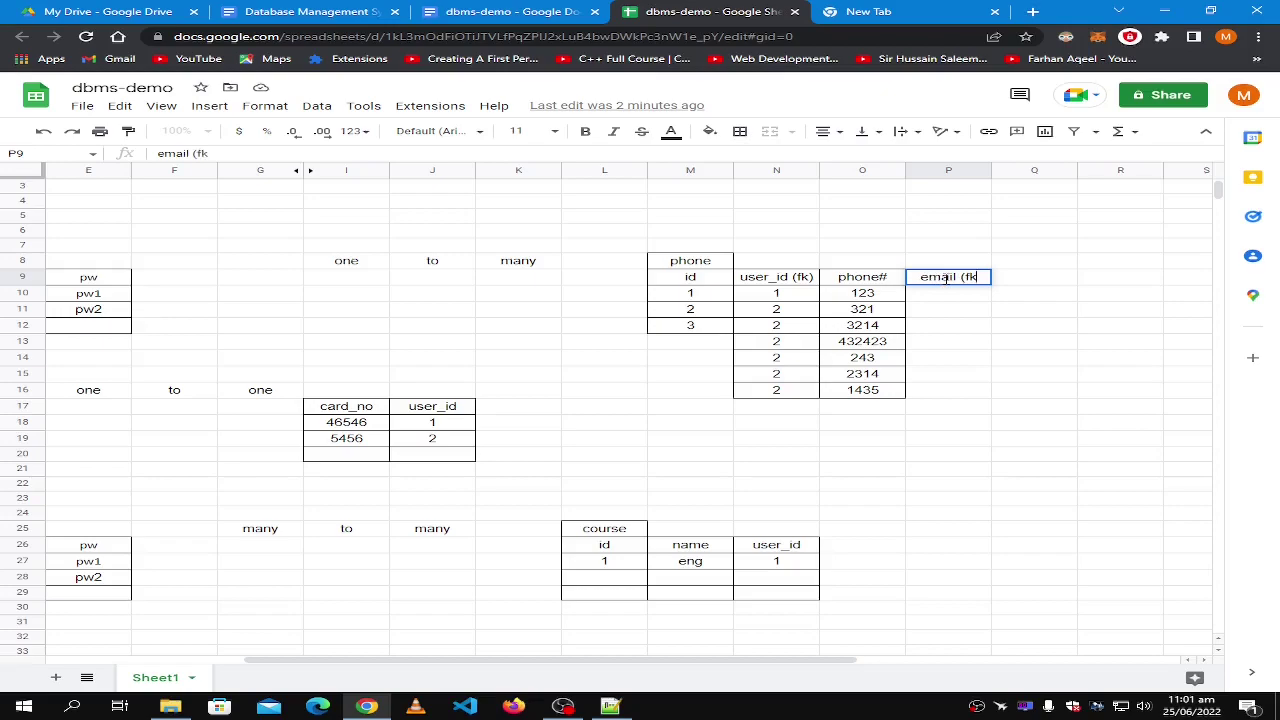
left_click(945, 326)
left_click(784, 283)
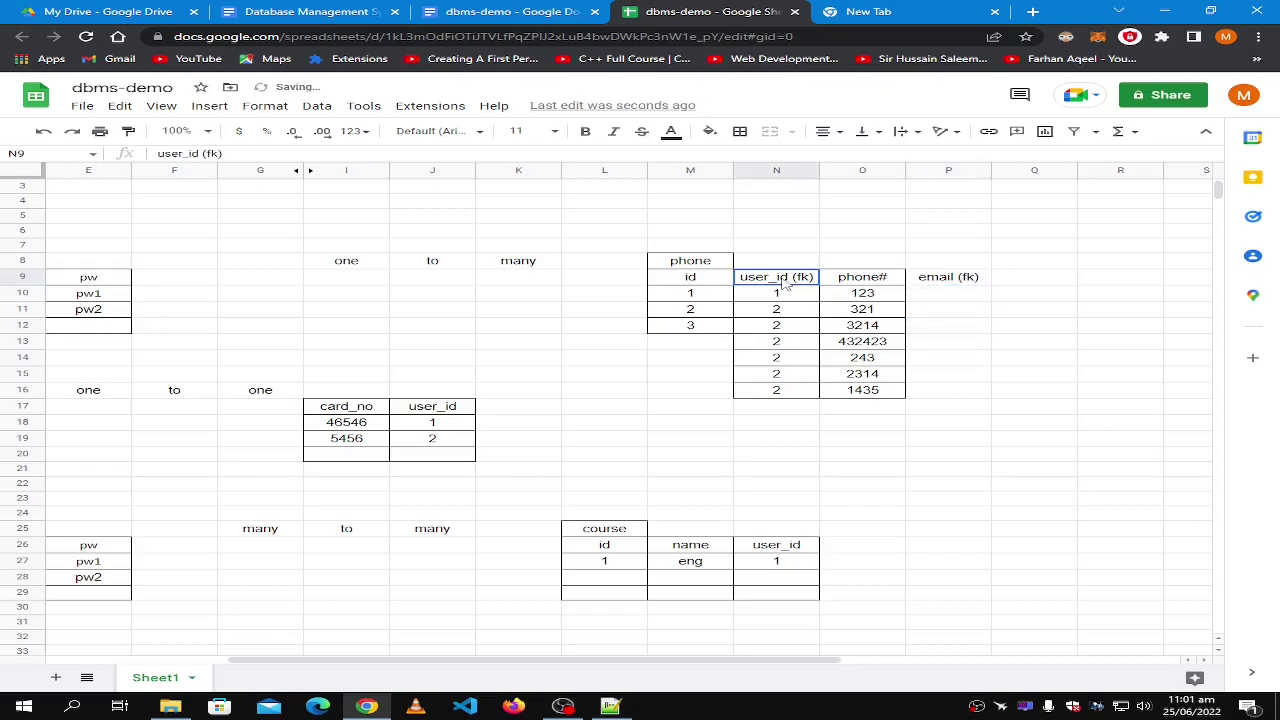
left_click(762, 397, "shift")
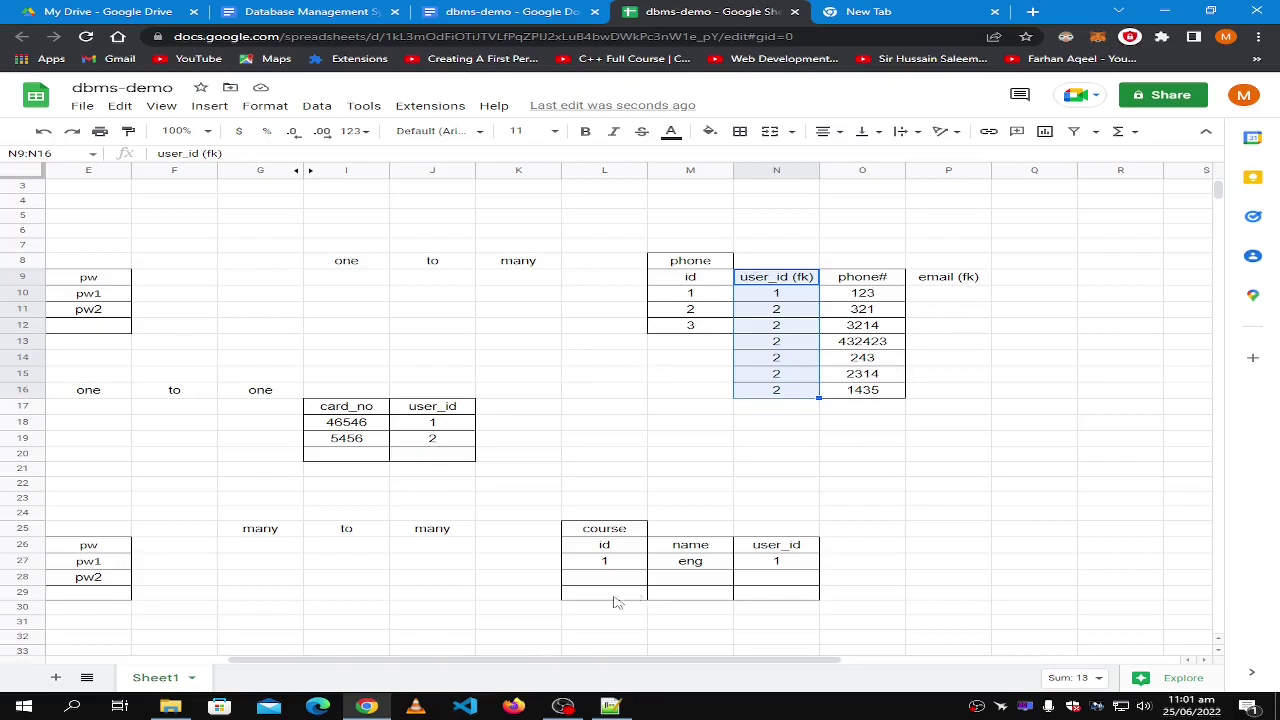
left_click_drag(632, 663, 554, 663)
Copy user 1's email1 into the first email (fk) row.
left_click(185, 297)
key("ctrl+c")
left_click(1108, 295)
key("ctrl+v")
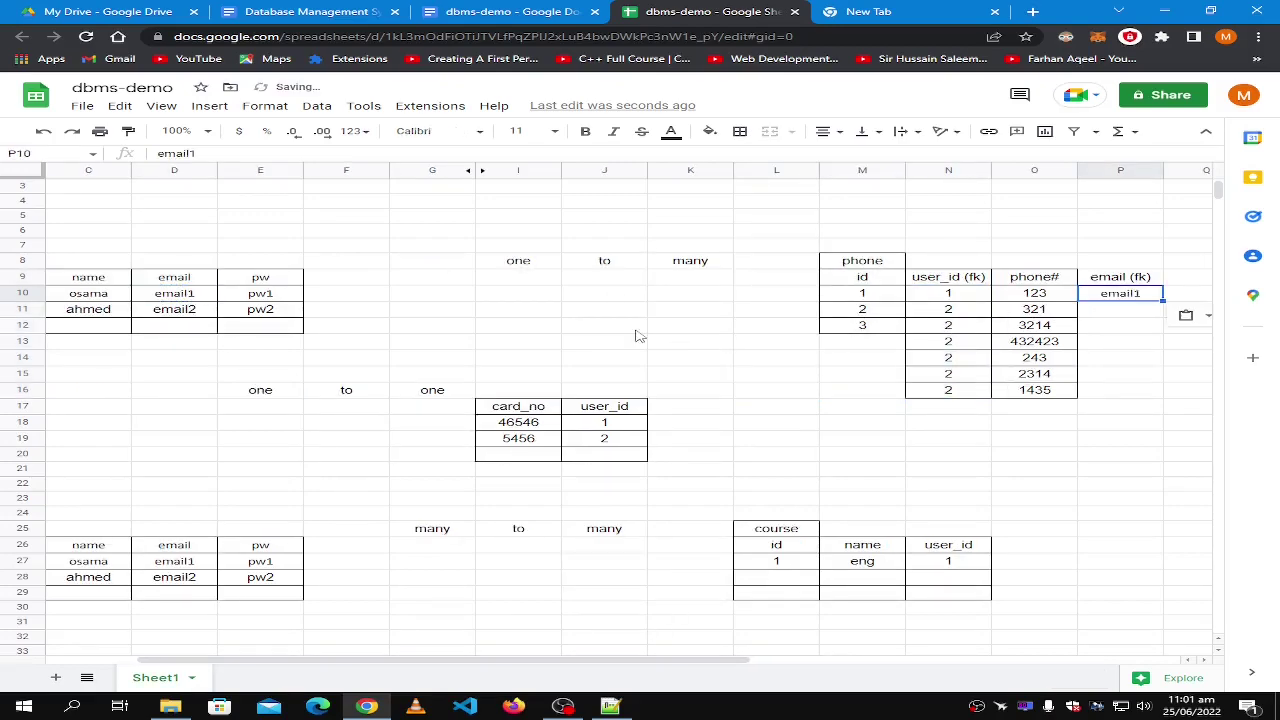
Paste user 2's email2 into the remaining six email (fk) rows.
left_click(183, 312)
key("ctrl+c")
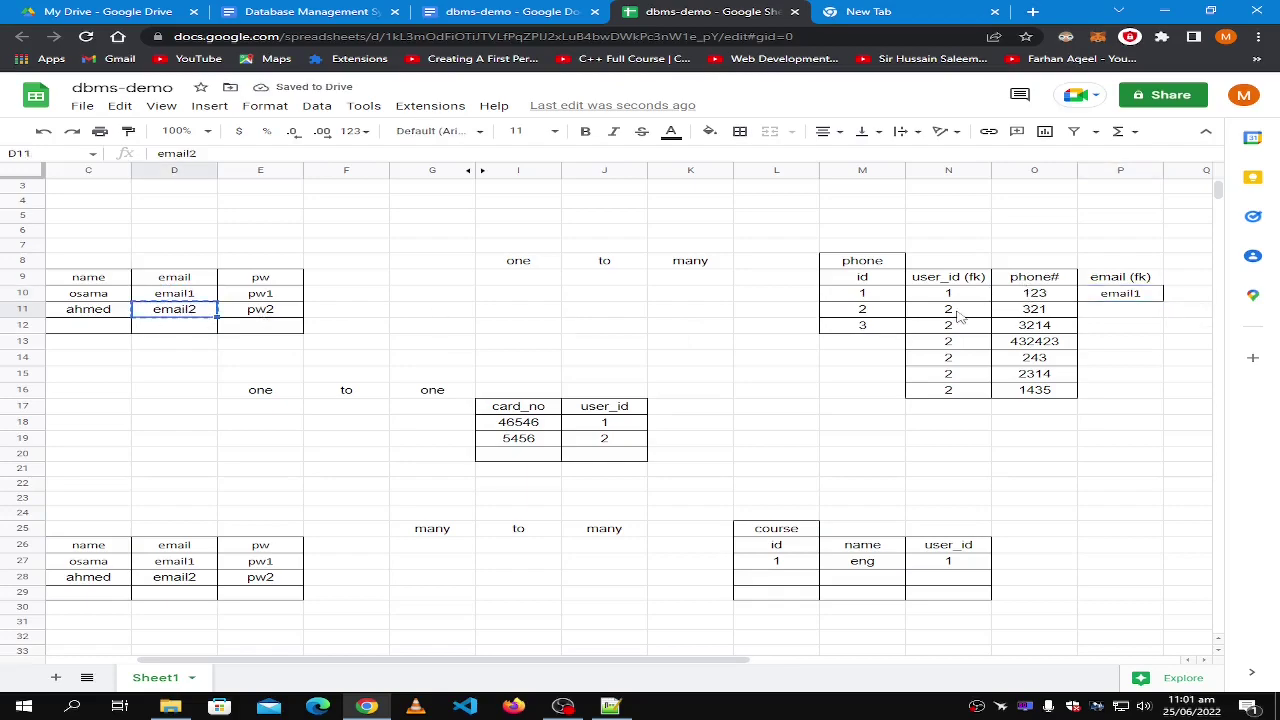
left_click(1095, 313)
key("ctrl+v")
left_click(1100, 325)
key("ctrl+v")
left_click(1100, 341)
key("ctrl+v")
left_click(1102, 360)
key("ctrl+v")
left_click(1108, 374)
key("ctrl+v")
left_click(1110, 391)
key("ctrl+v")
left_click(1065, 489)
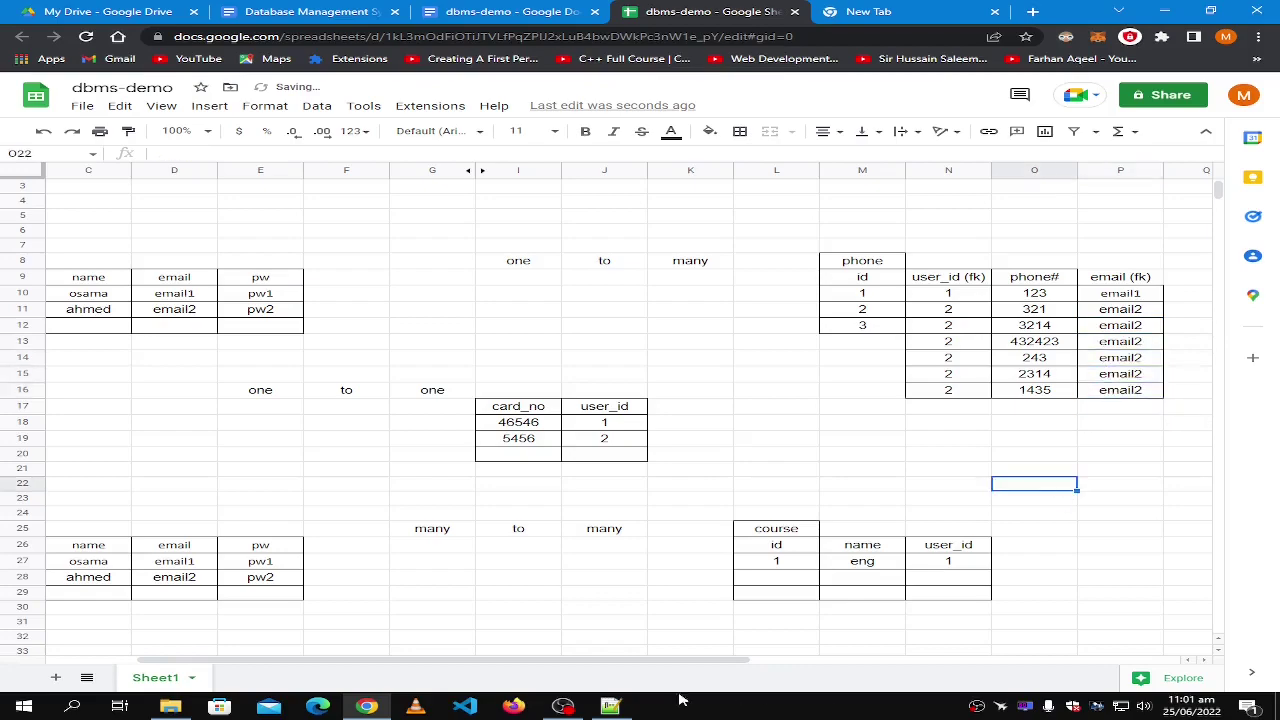
Edit cell D11 by replacing the final 2 with 3, so it reads email3.
left_click_drag(573, 663, 481, 663)
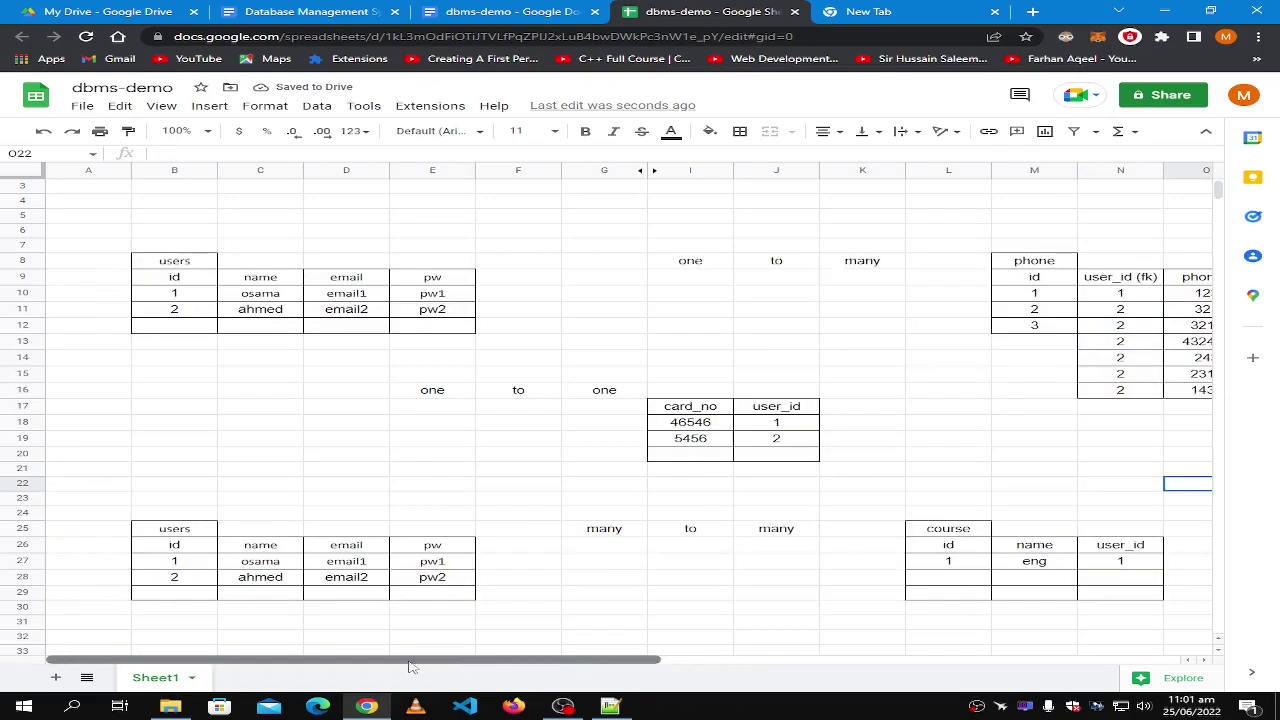
left_click(350, 315)
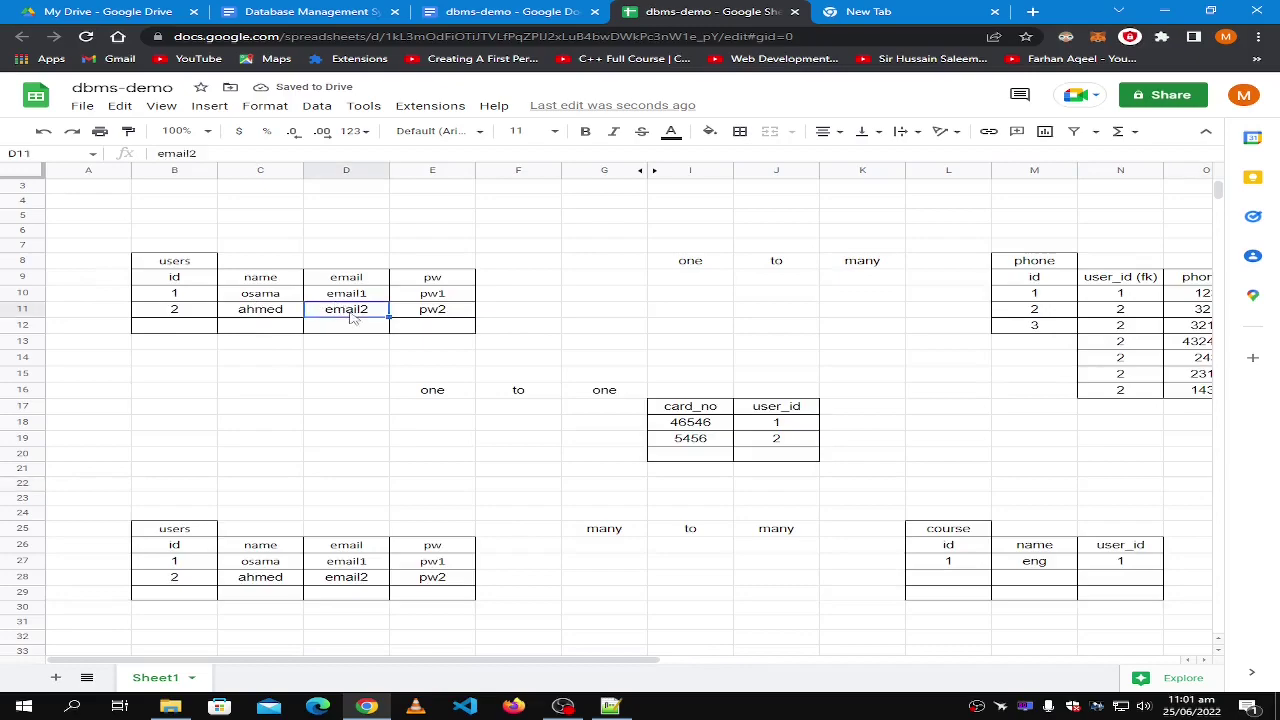
double_click(350, 315)
key("BackSpace")
type("3")
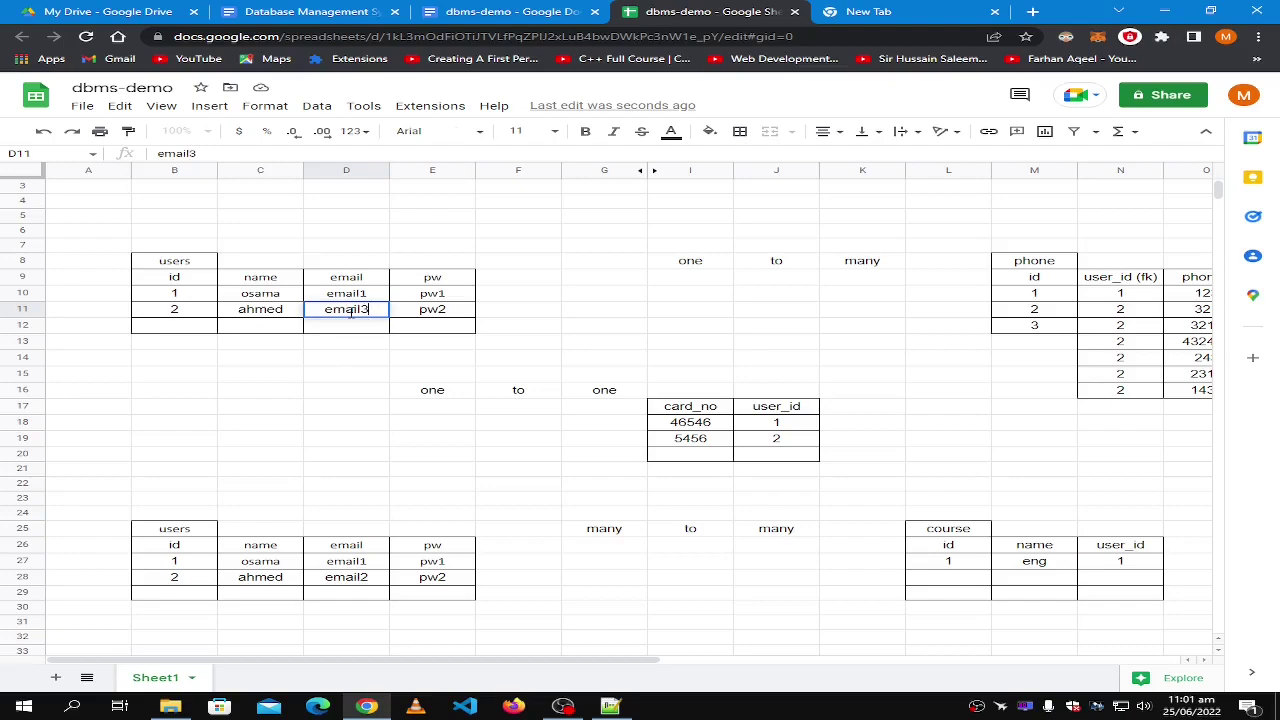
key("Return")
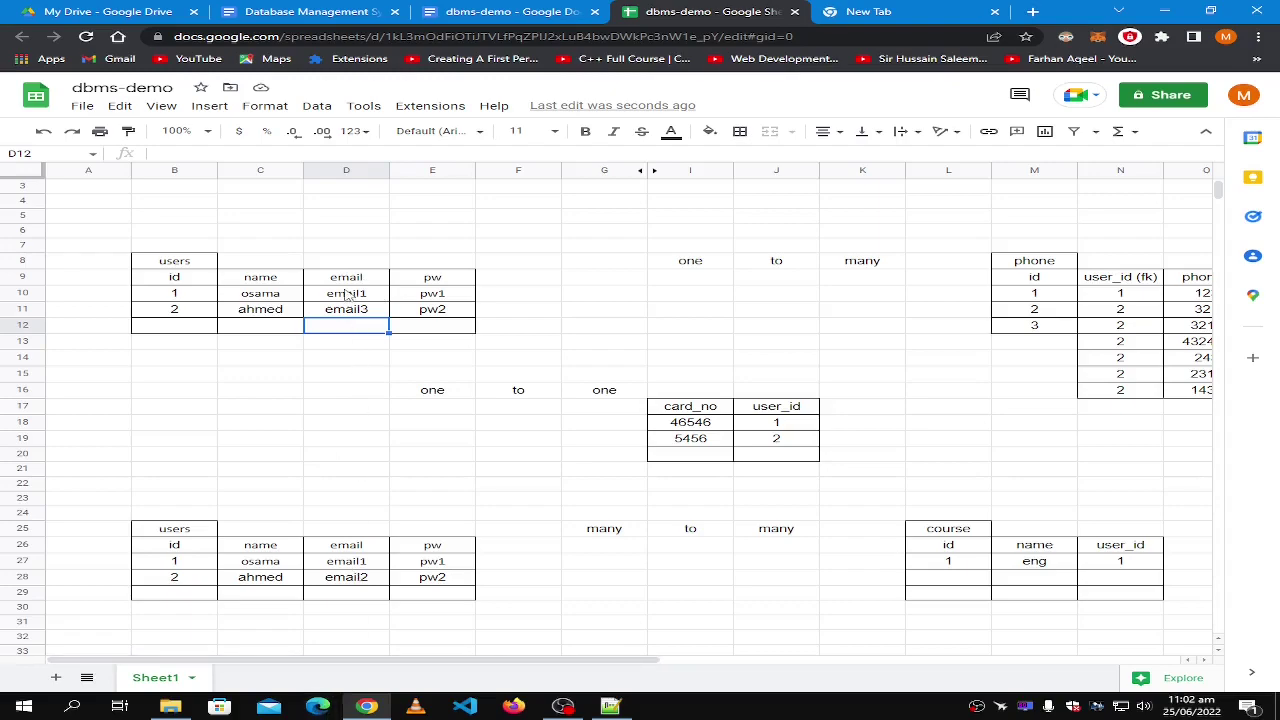
Apply borders to the phone table's email (fk) column cells.
left_click_drag(318, 661, 565, 662)
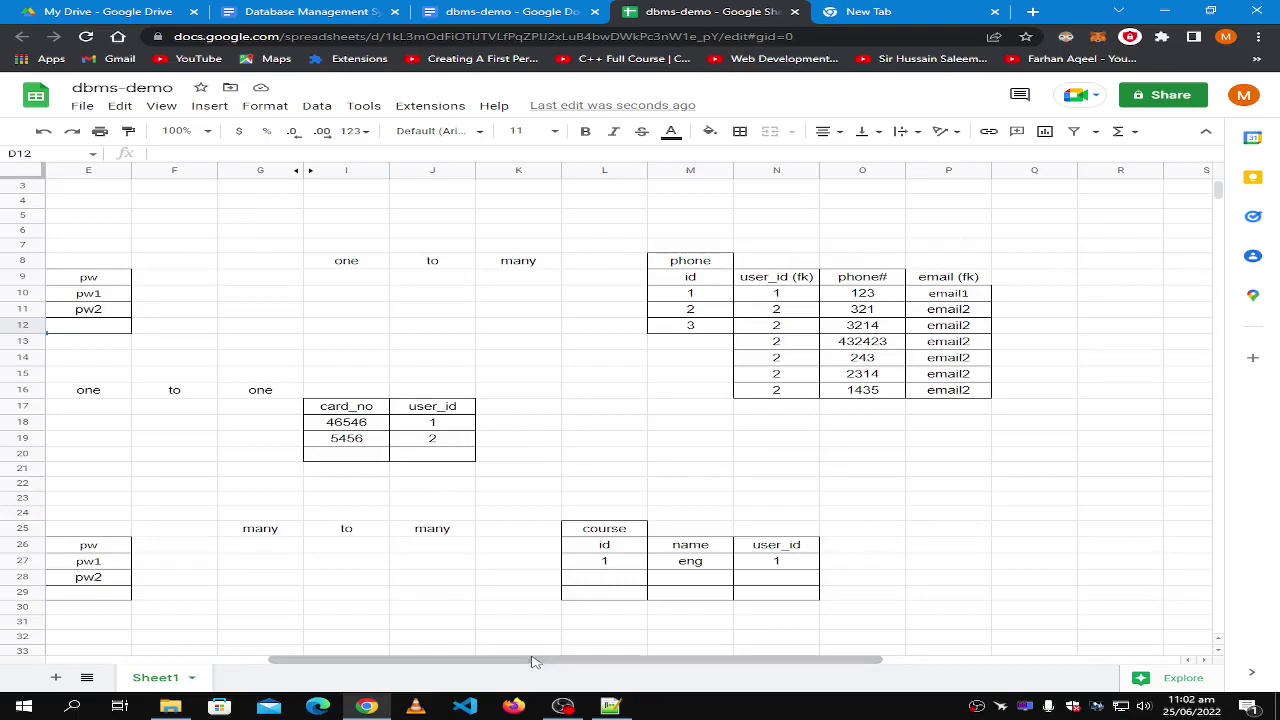
left_click(962, 281)
left_click(741, 132)
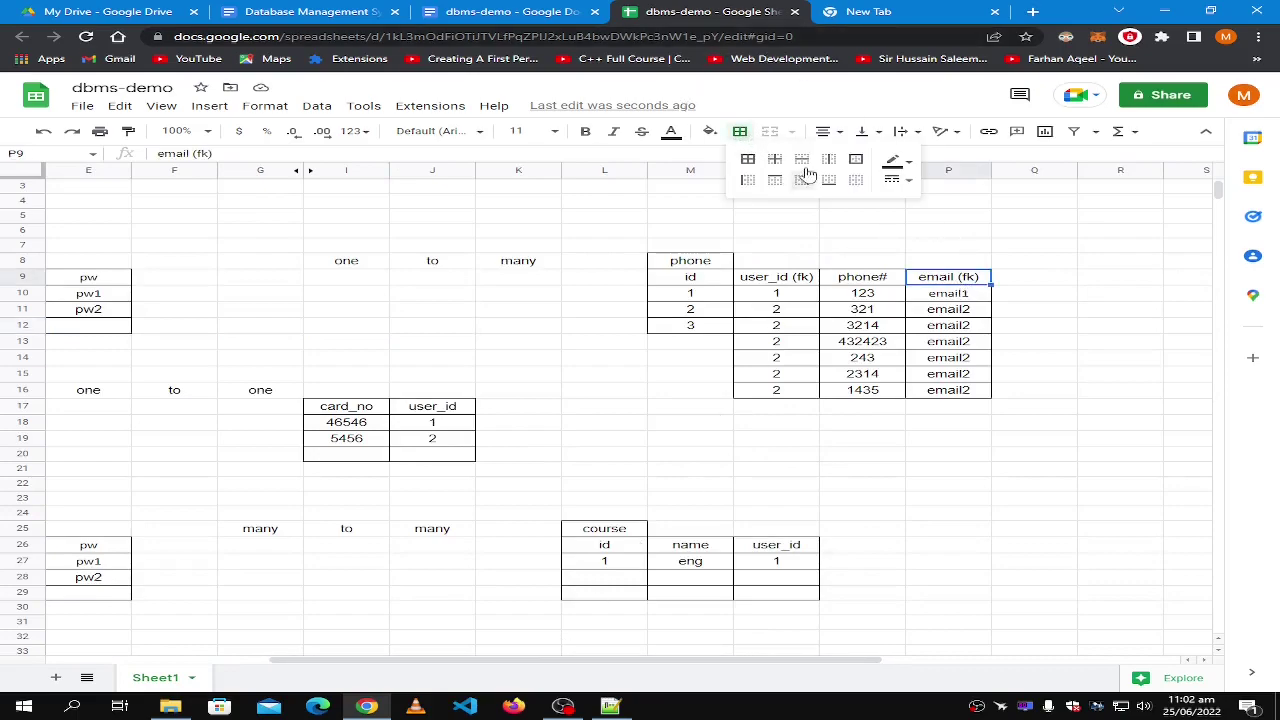
left_click(748, 159)
left_click(1034, 293)
Select user 2's email3 cell and compare it with the phone table's email2 entries.
left_click(965, 314)
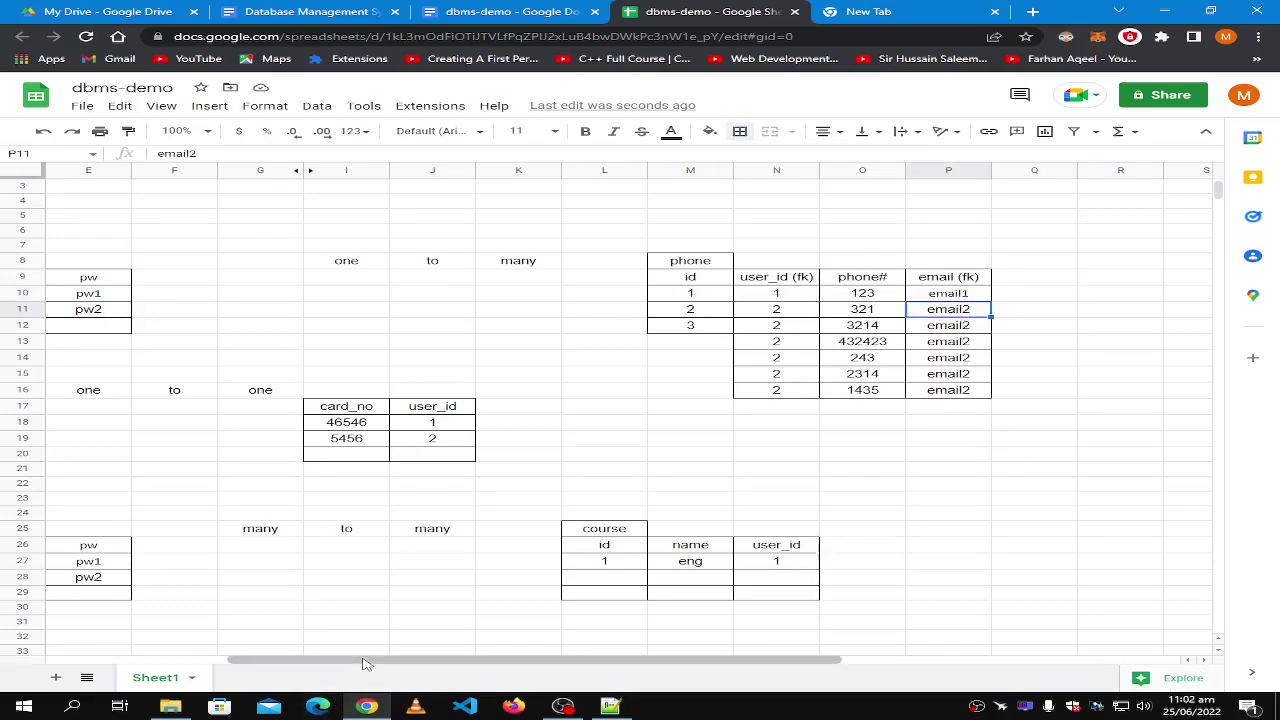
left_click_drag(363, 663, 318, 662)
left_click(160, 316)
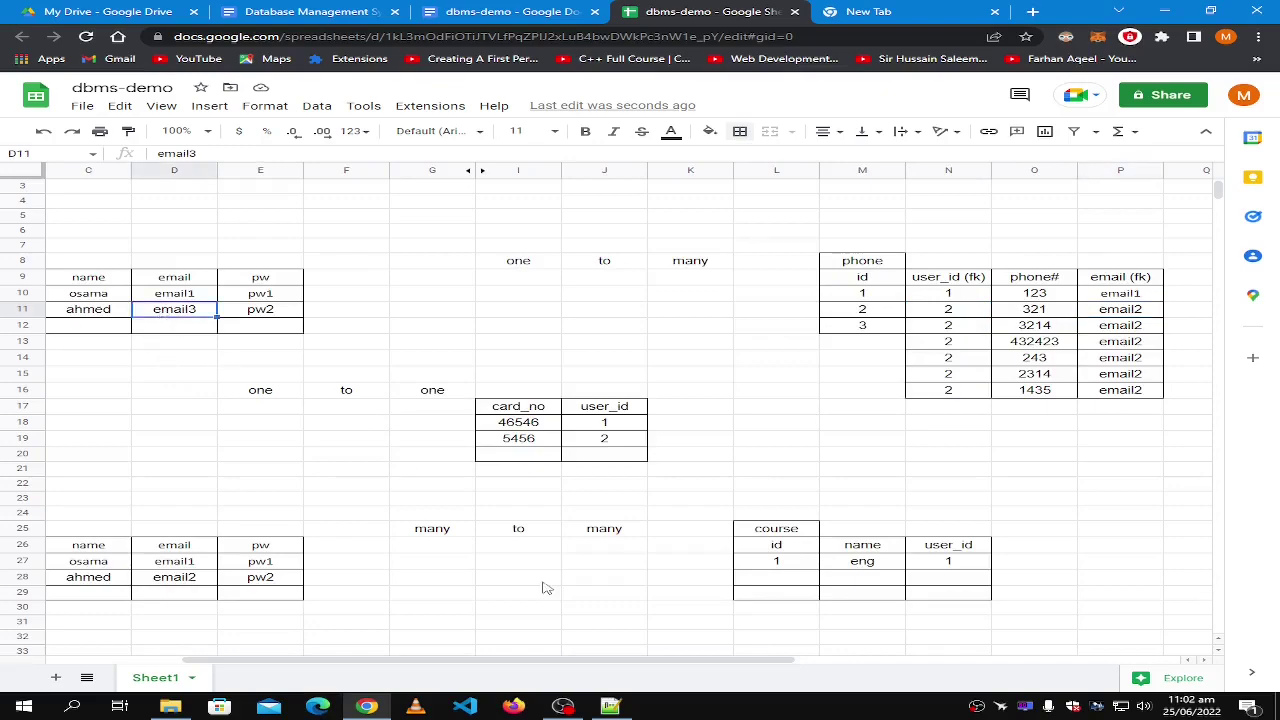
left_click_drag(489, 664, 556, 664)
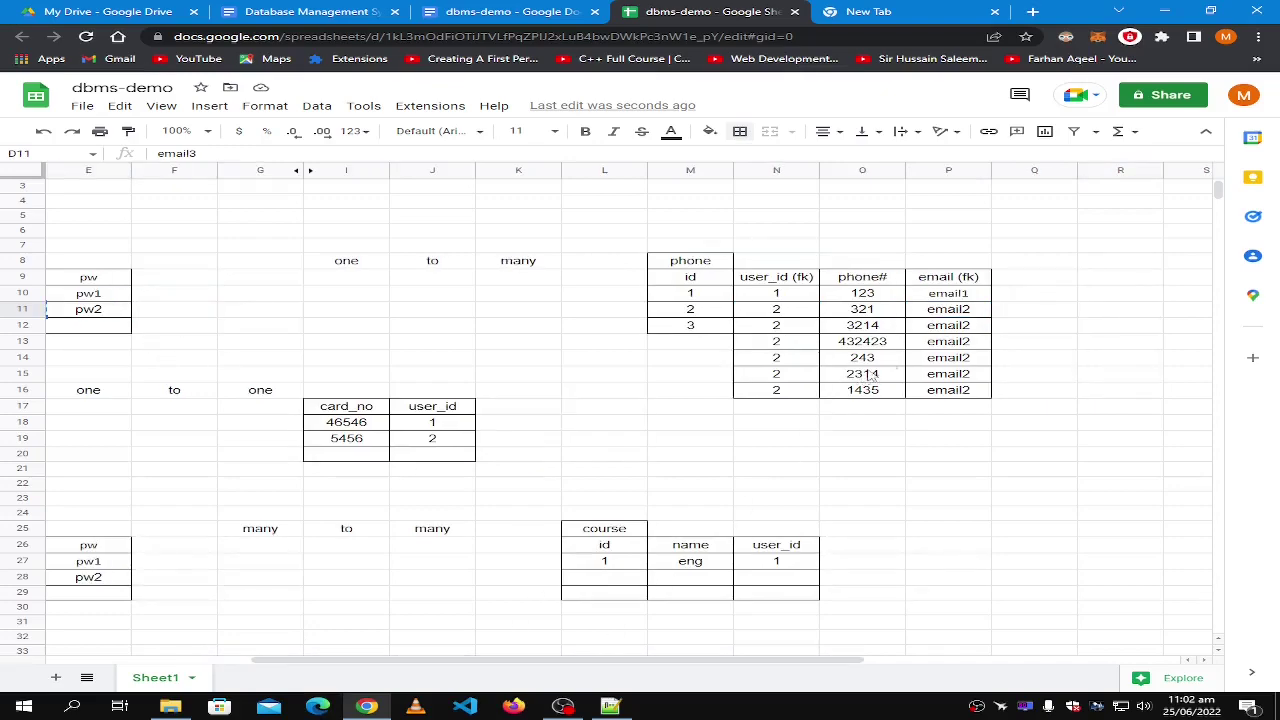
left_click(950, 314)
left_click_drag(409, 660, 309, 662)
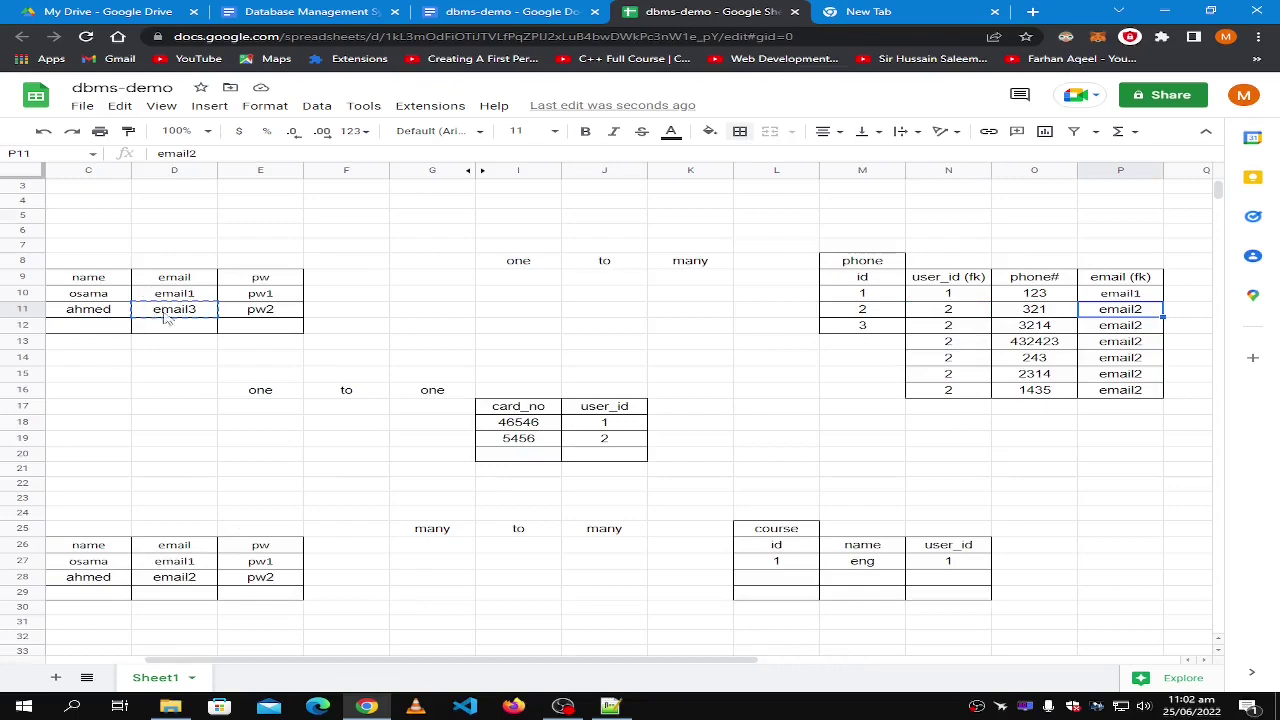
Paste email3 over email2 in cells P11 through P16 of the email (fk) column.
mouse_move(266, 663)
left_mouse_down()
mouse_move(337, 663)
mouse_move(258, 664)
left_mouse_up()
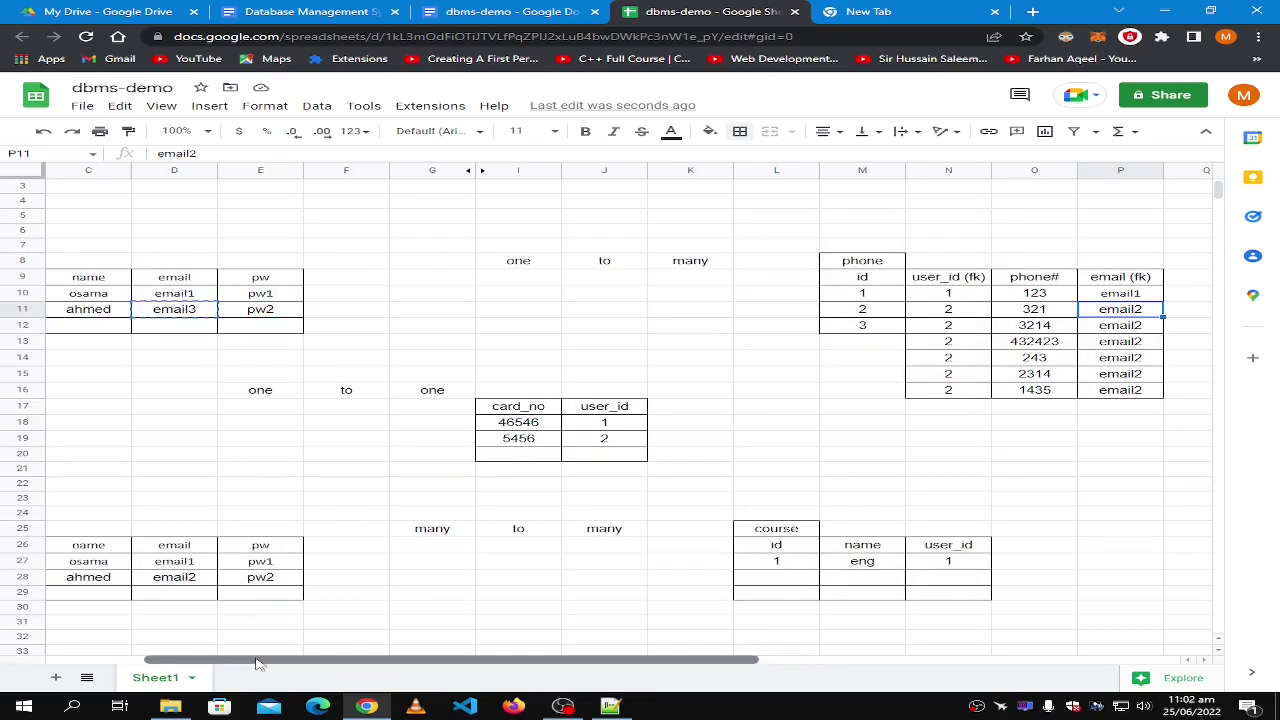
left_click_drag(438, 663, 485, 663)
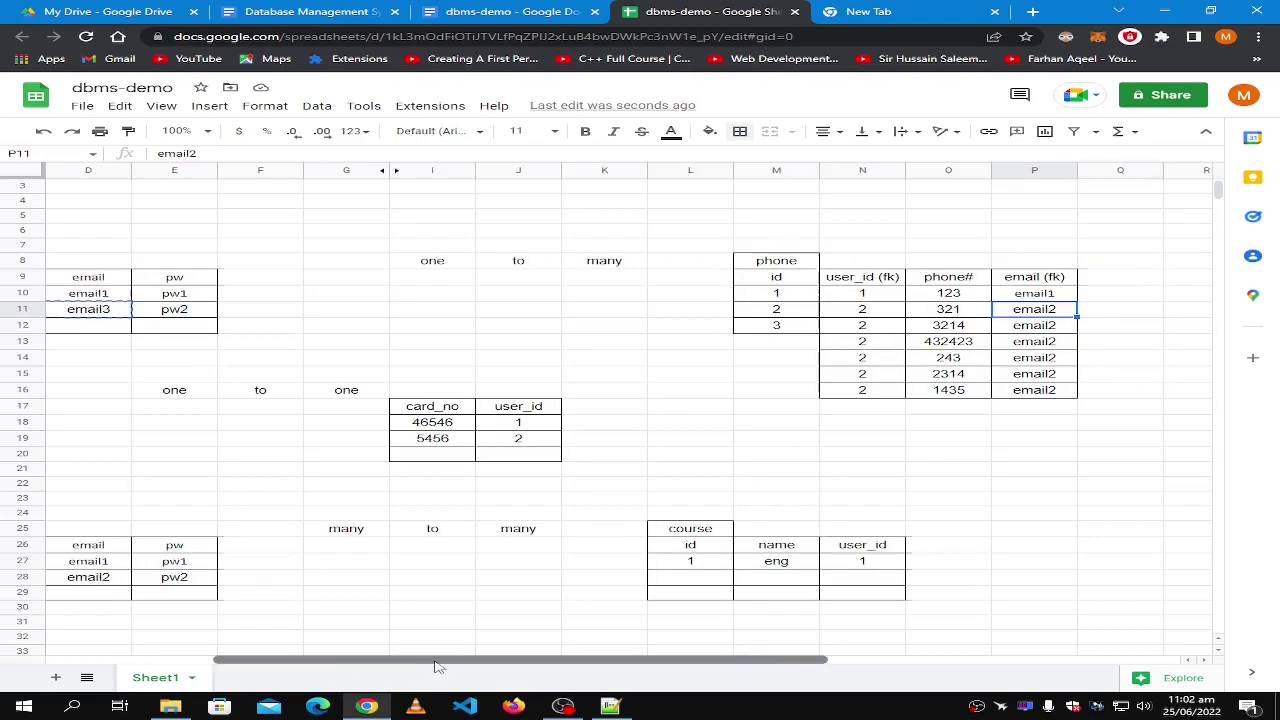
double_click(1016, 310)
type("email3")
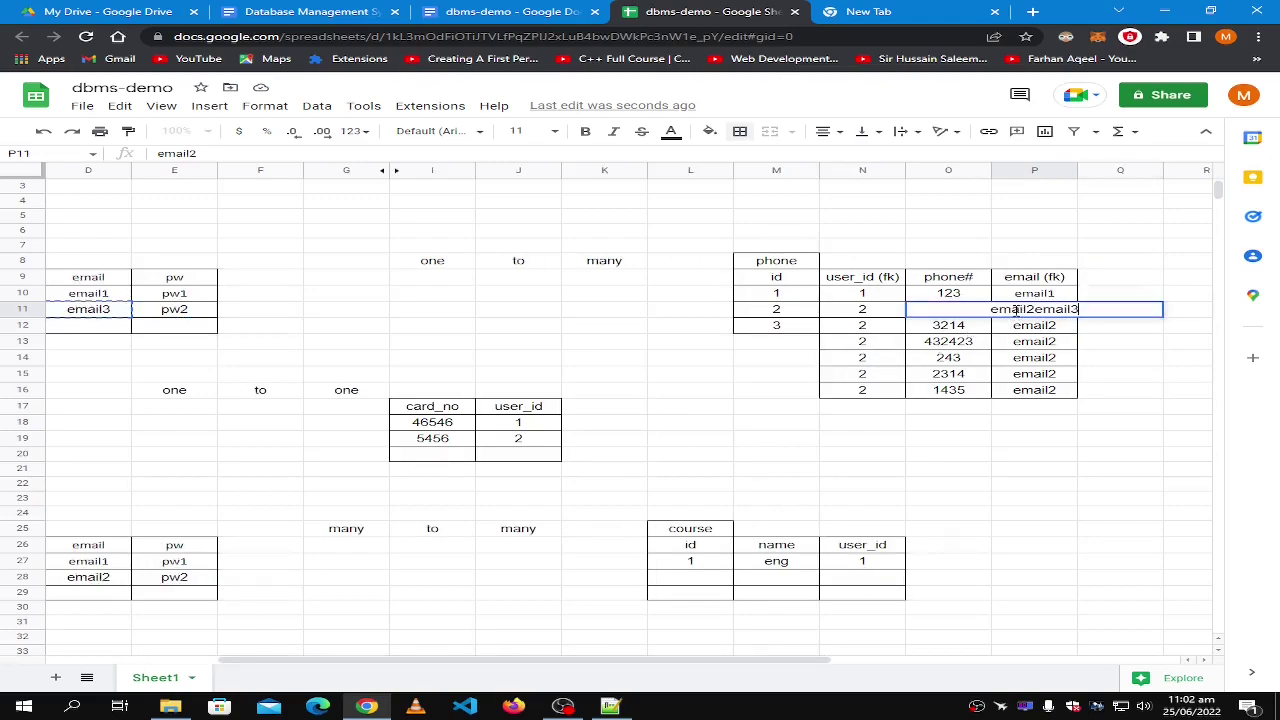
key("ctrl+a")
type("email3")
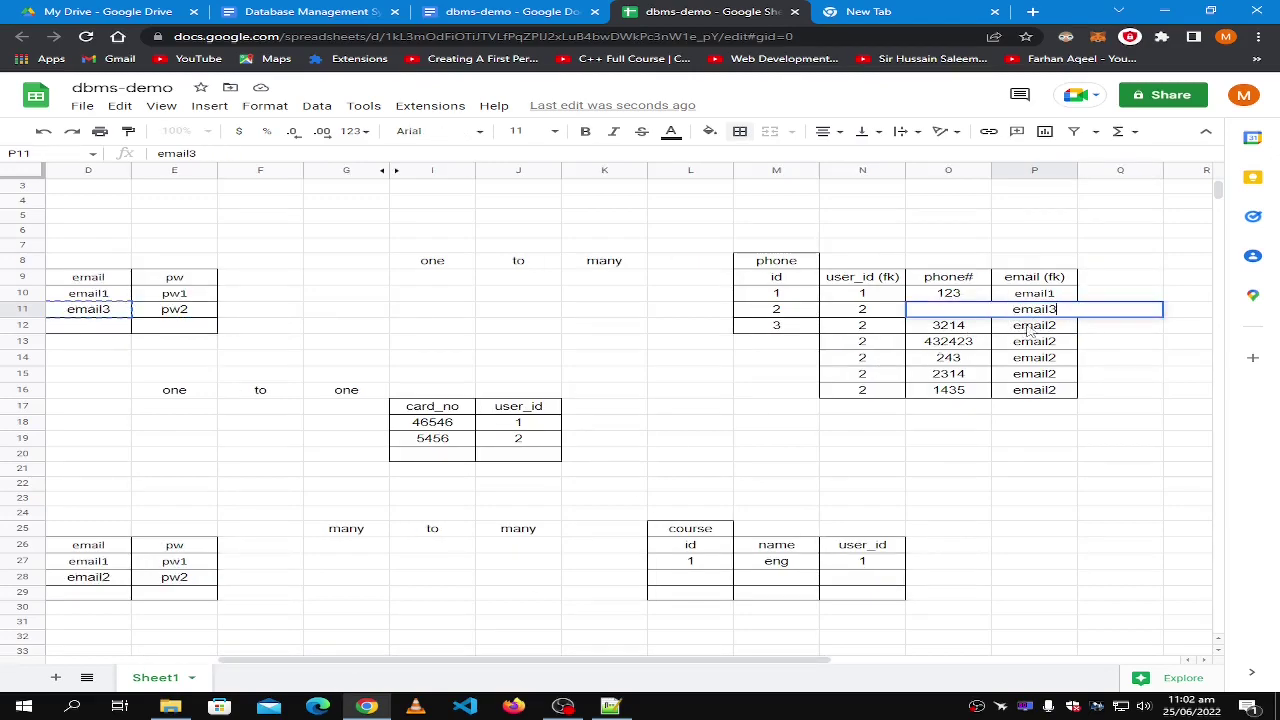
key("Return")
type("email3")
key("Return")
type("email3")
key("Return")
type("email3")
key("Return")
type("email3")
key("Return")
type("email3")
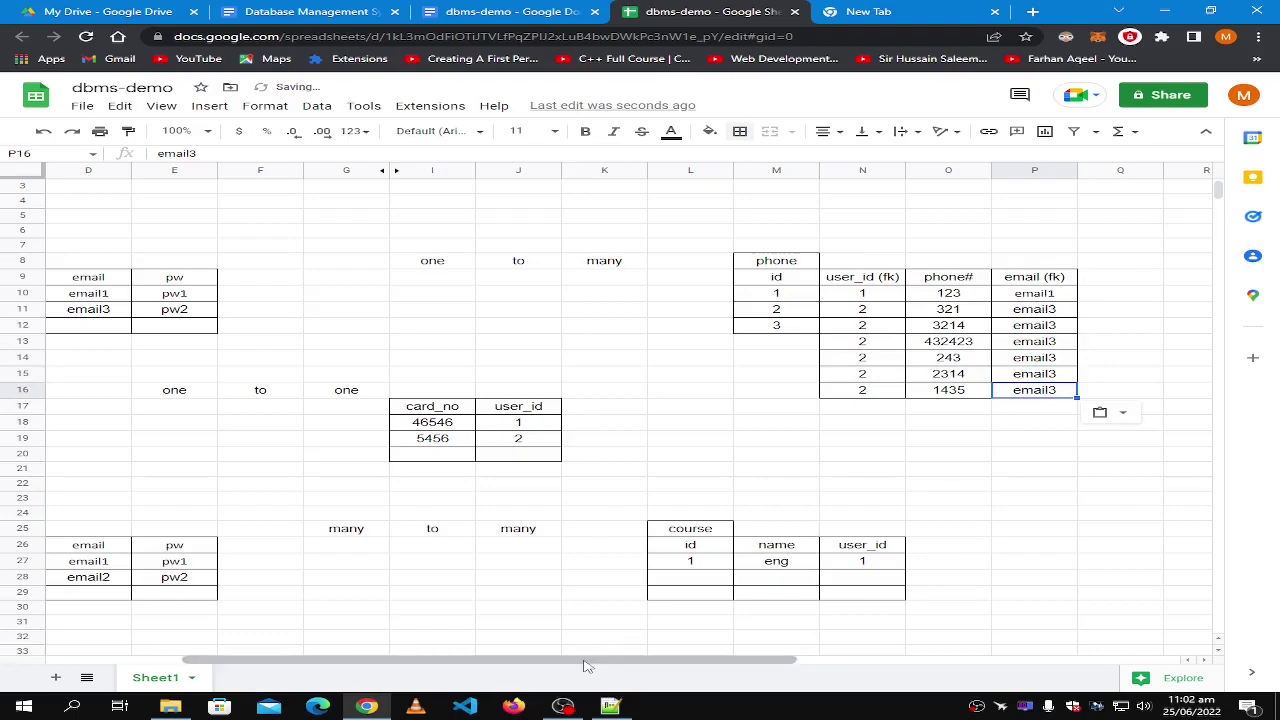
left_click_drag(588, 665, 560, 667)
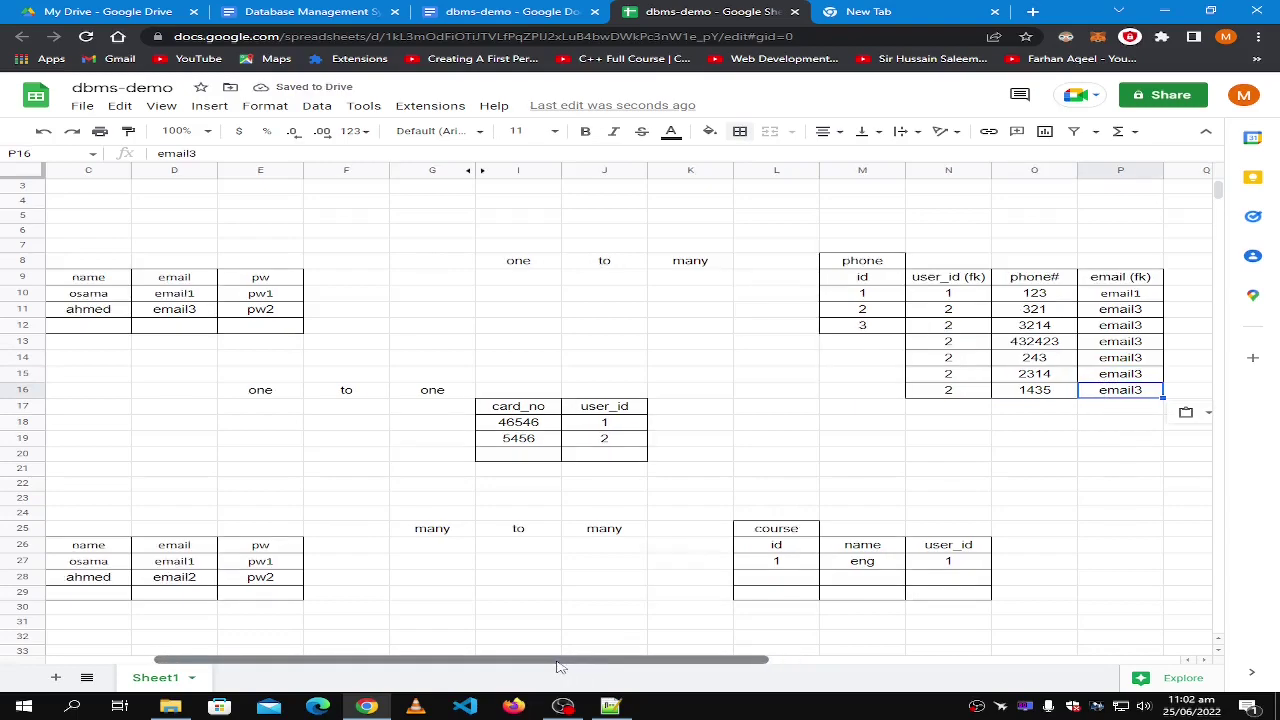
left_click(189, 312)
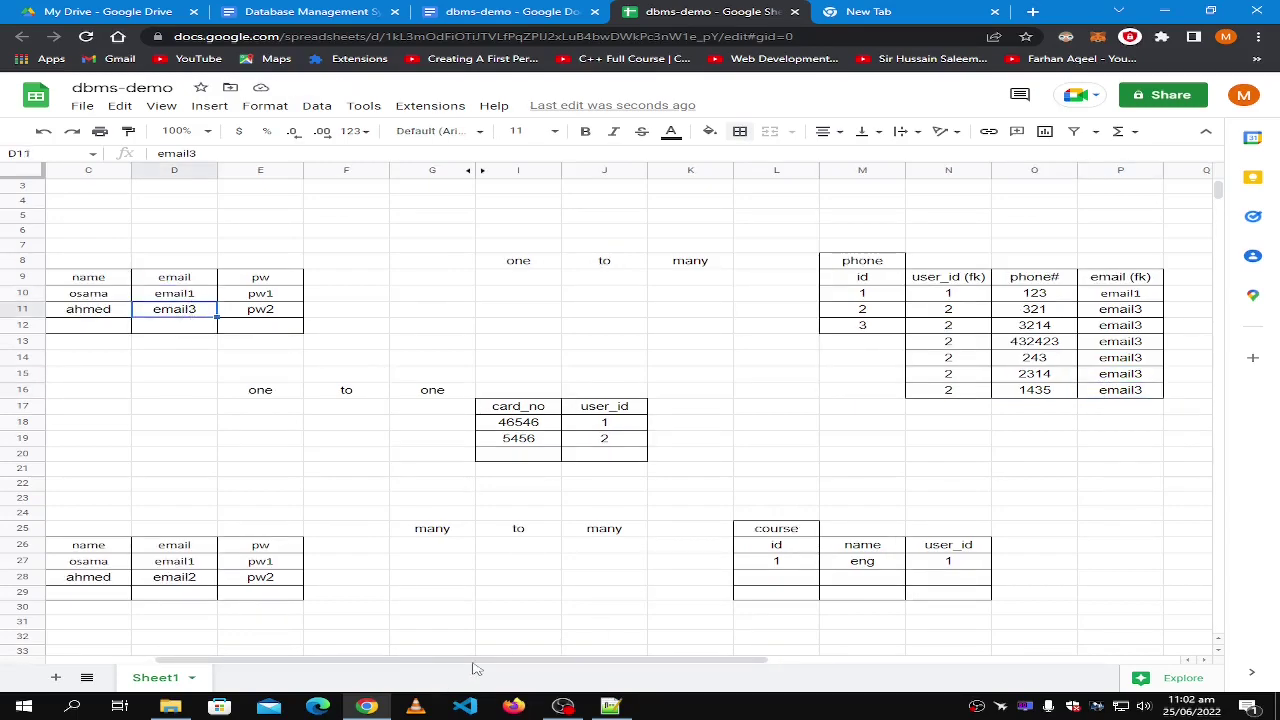
left_click_drag(543, 665, 547, 665)
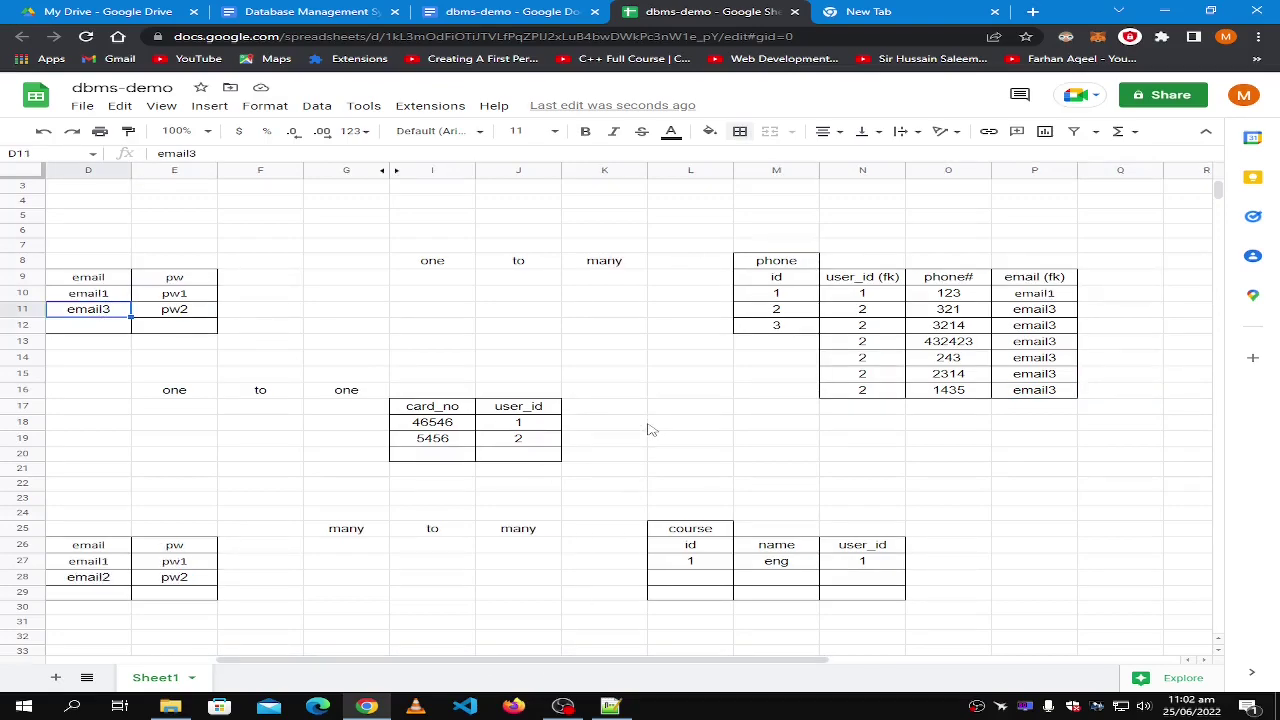
left_click_drag(503, 664, 347, 663)
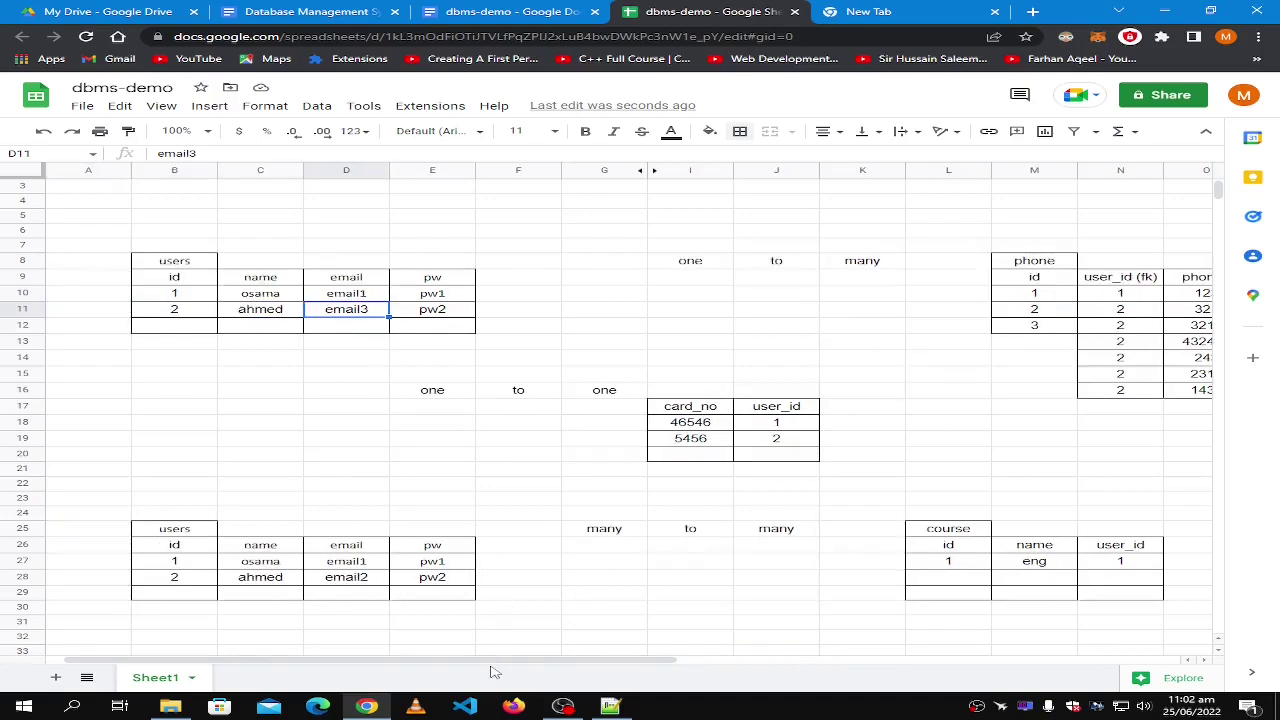
left_click_drag(496, 664, 600, 661)
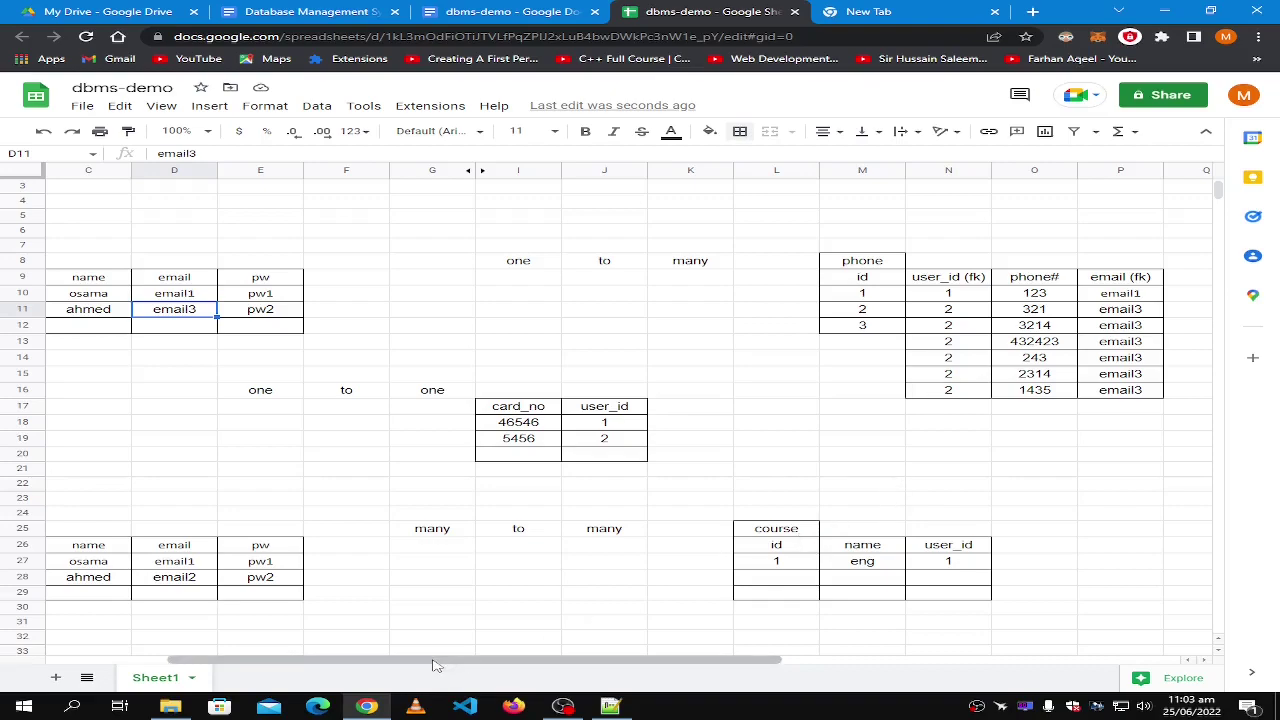
left_click_drag(440, 662, 278, 678)
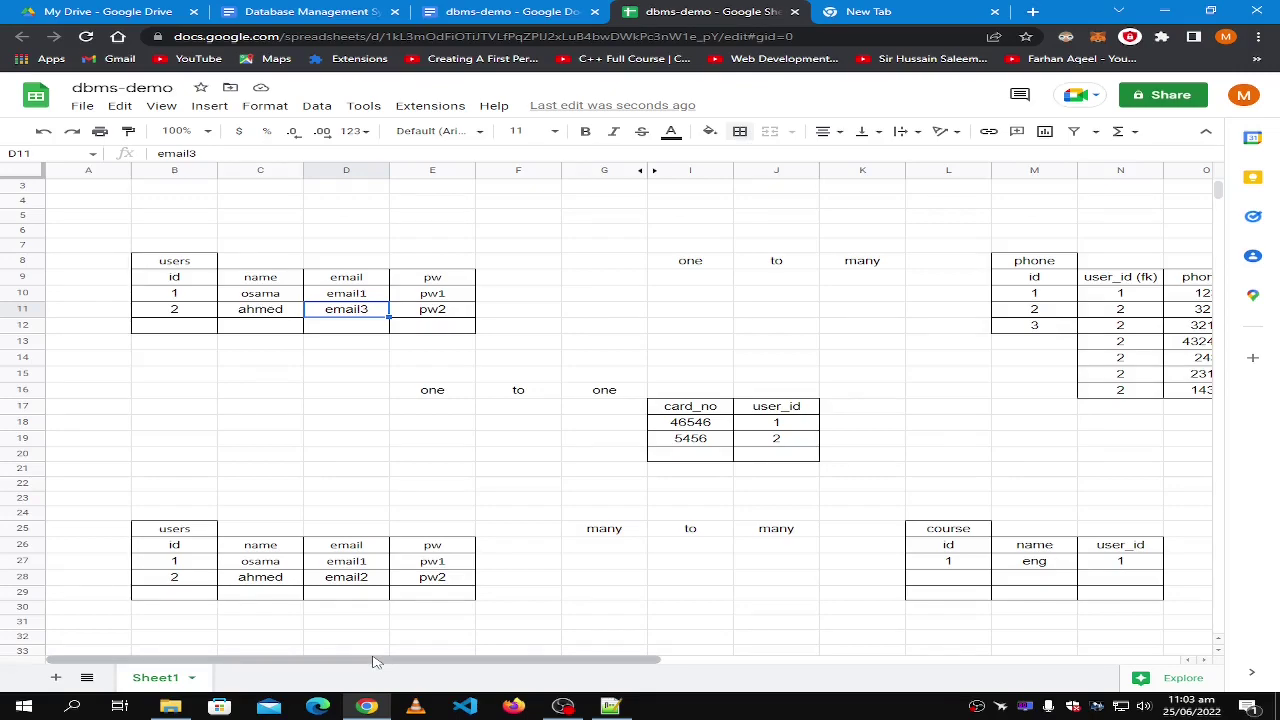
left_click_drag(372, 661, 417, 661)
left_click_drag(397, 661, 463, 653)
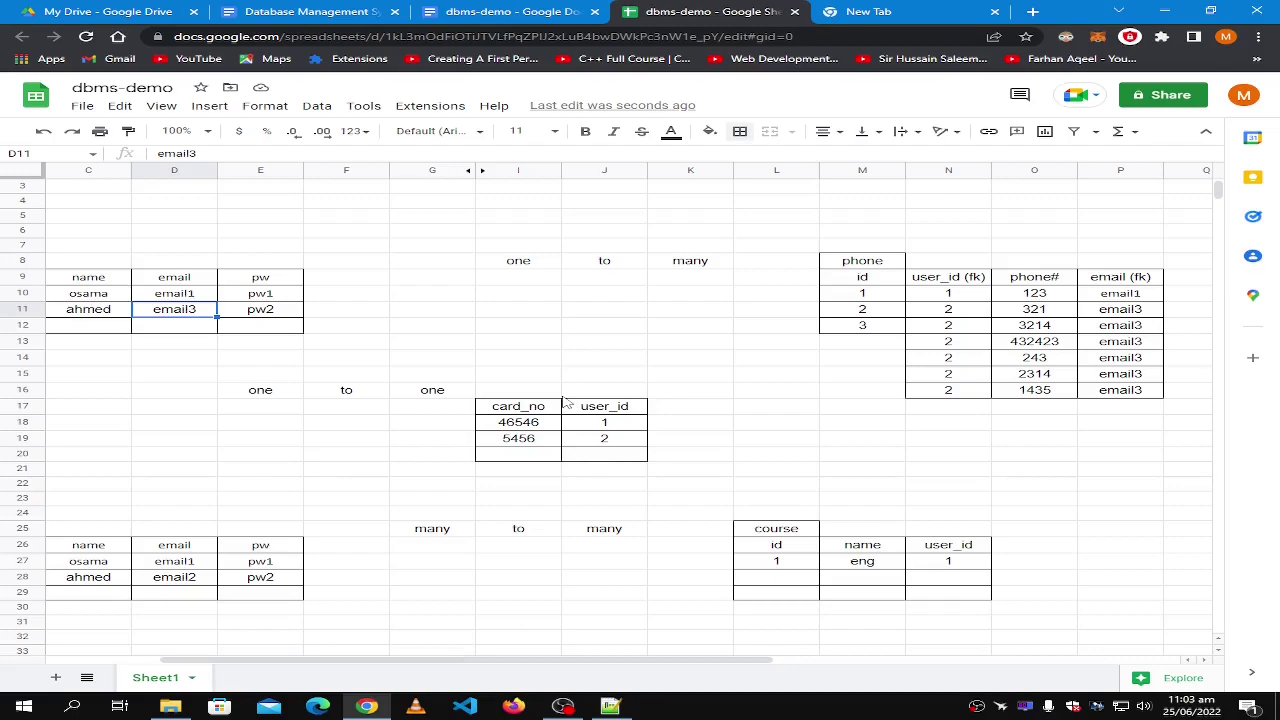
left_click(1063, 392)
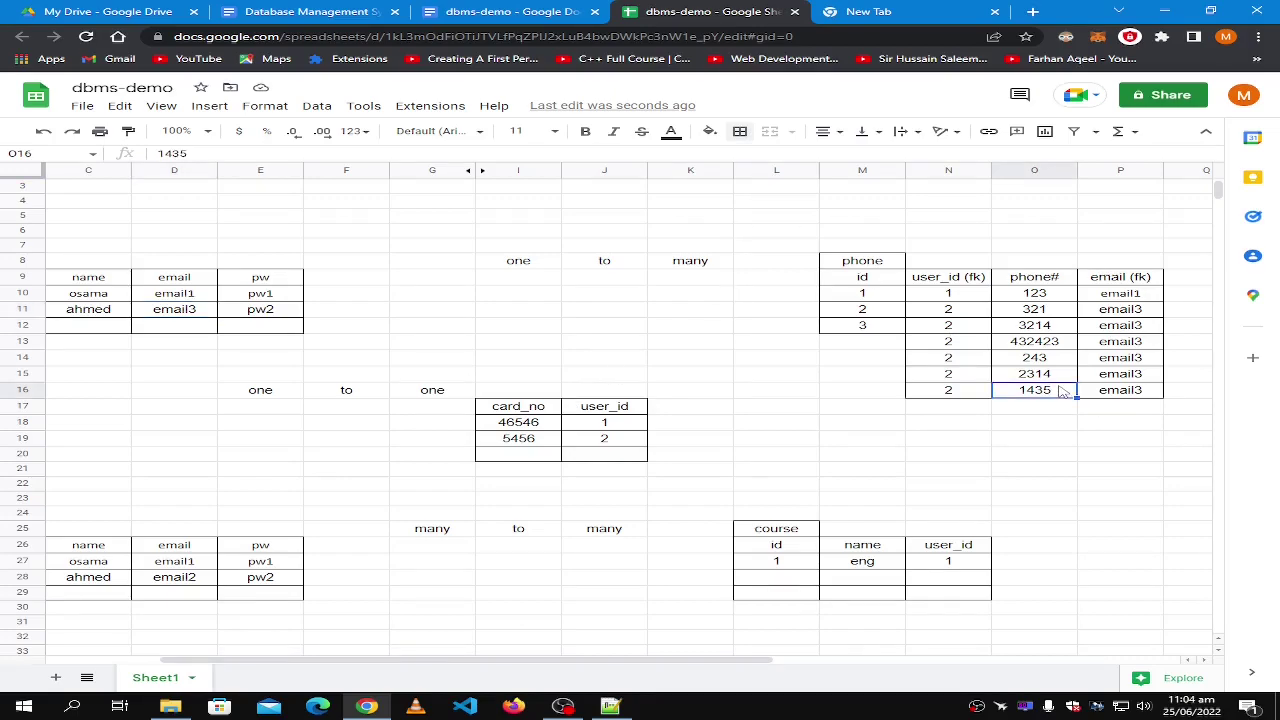
left_click(1096, 328)
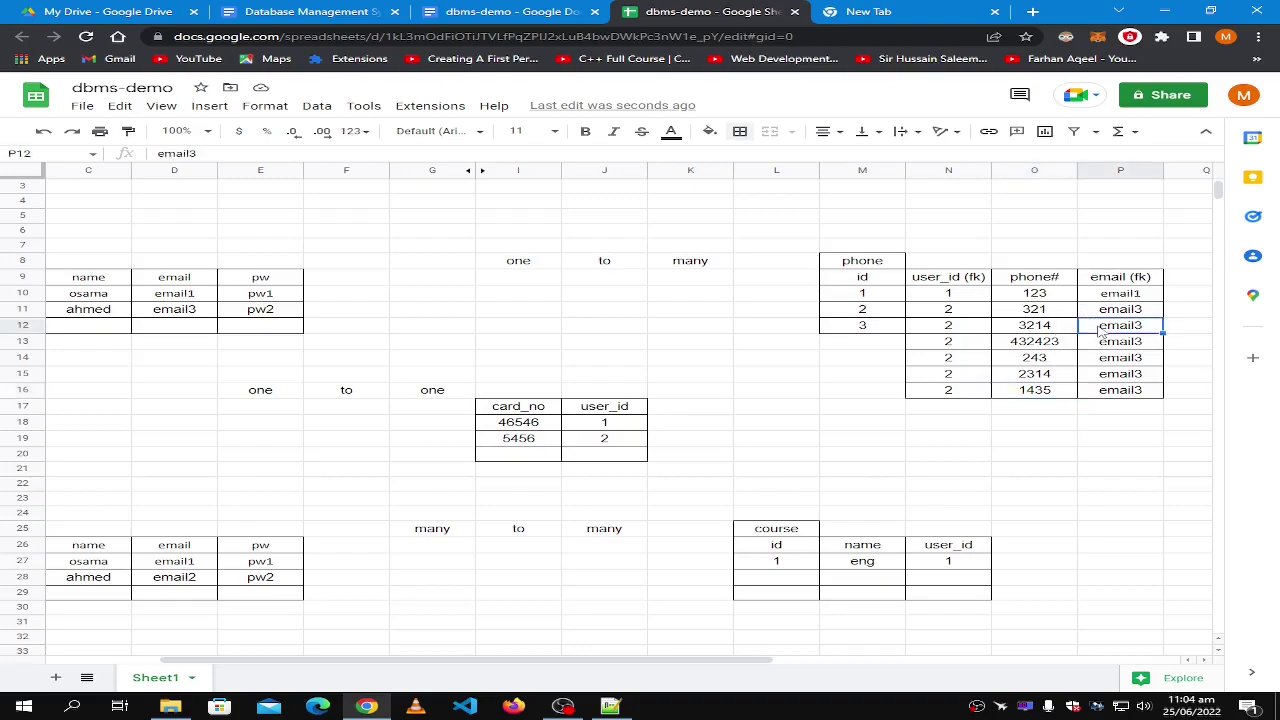
left_click(180, 311)
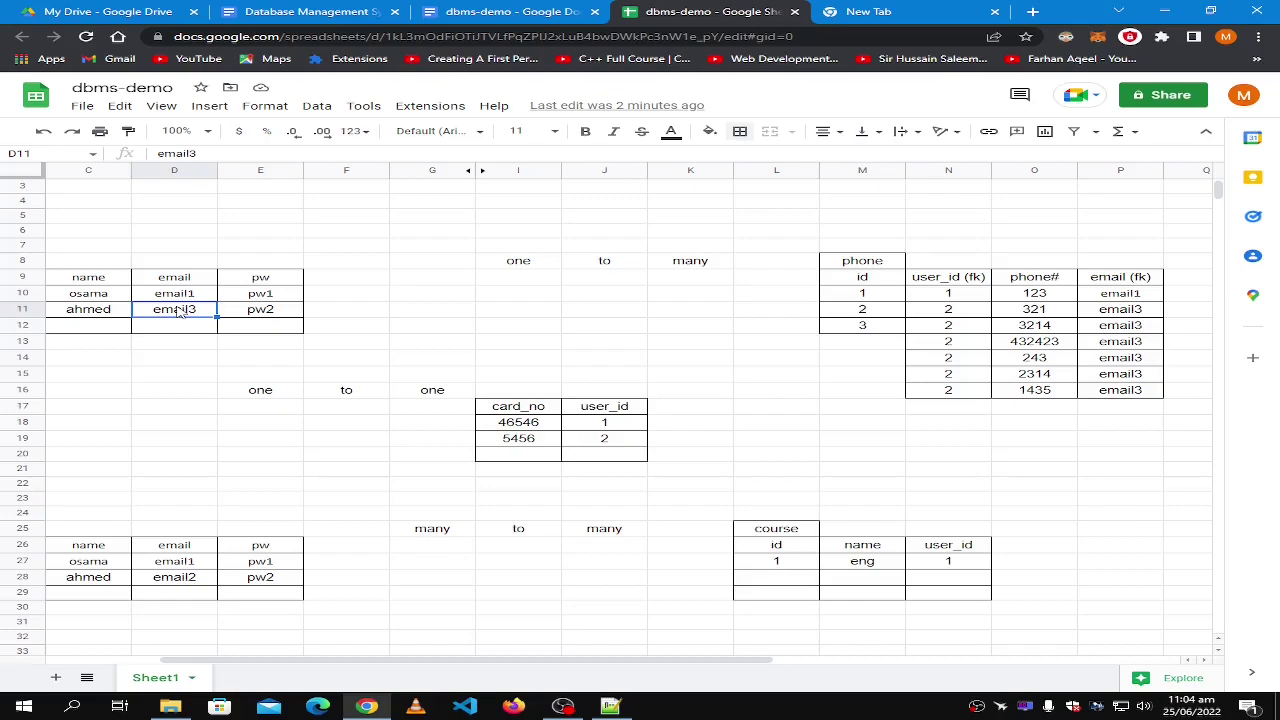
left_click(857, 263)
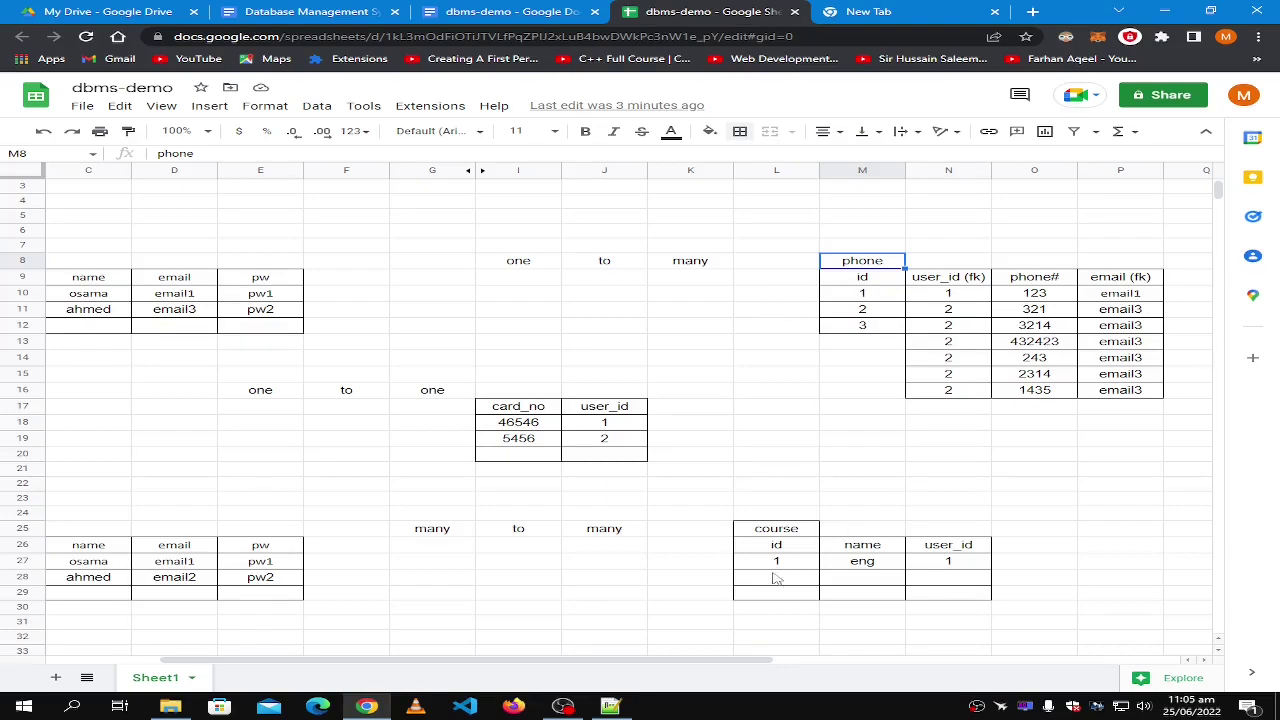
Undo the email3 replacements, the email (fk) entries and the email (fk) header.
left_click_drag(680, 660, 574, 657)
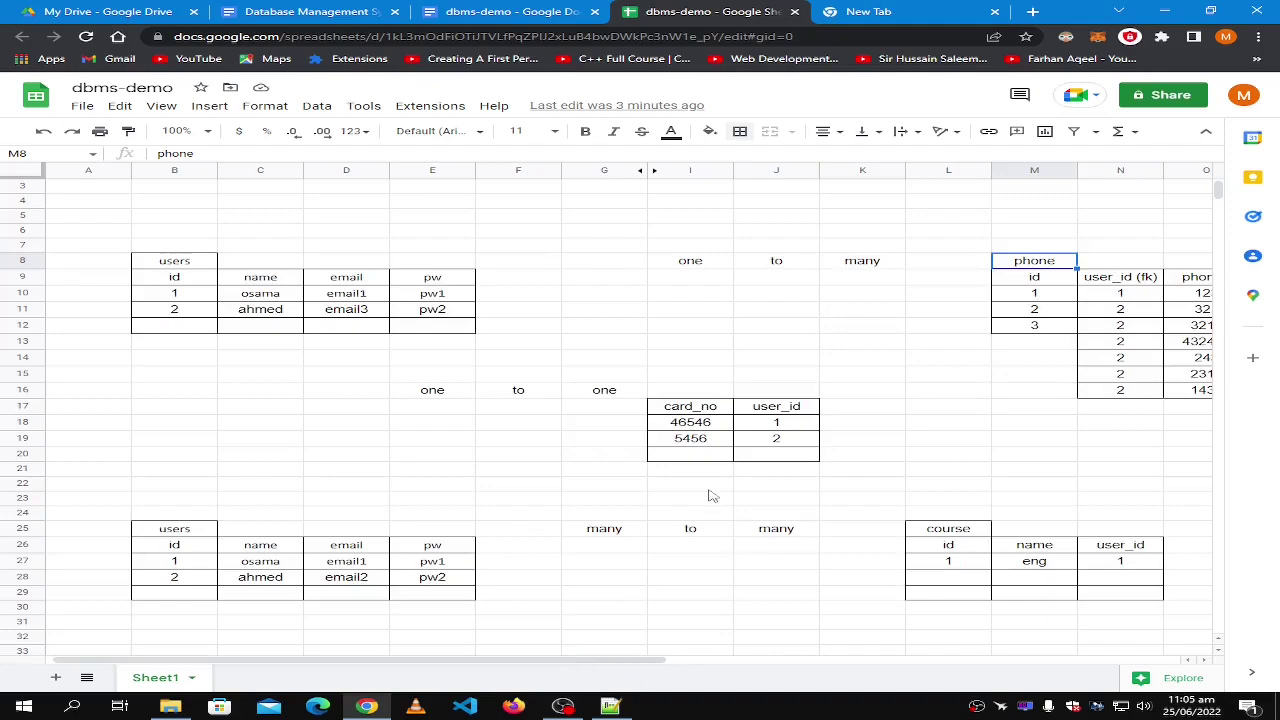
scroll(747, 473, "down", 2)
left_click_drag(575, 660, 723, 662)
scroll(620, 645, "up", 3)
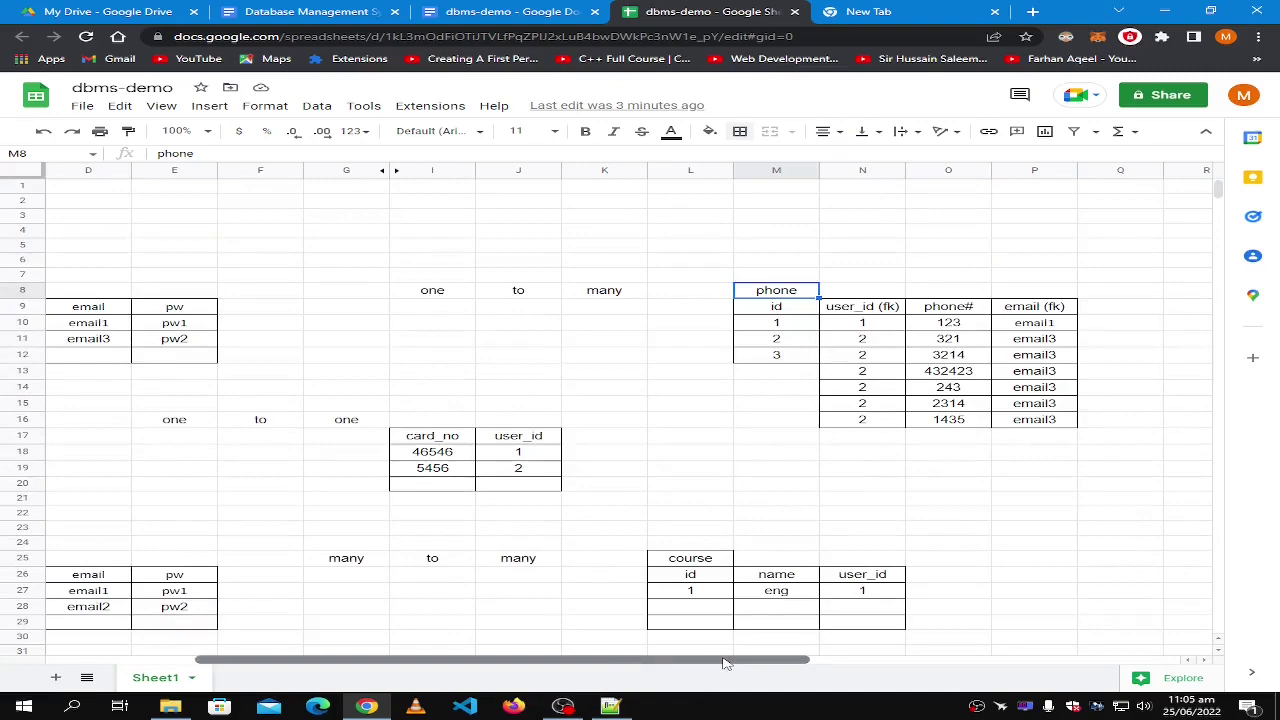
left_click(1062, 308)
key("ctrl+z")
key("ctrl+z")
key("ctrl+z")
key("ctrl+z")
key("ctrl+z")
key("ctrl+z")
key("ctrl+z")
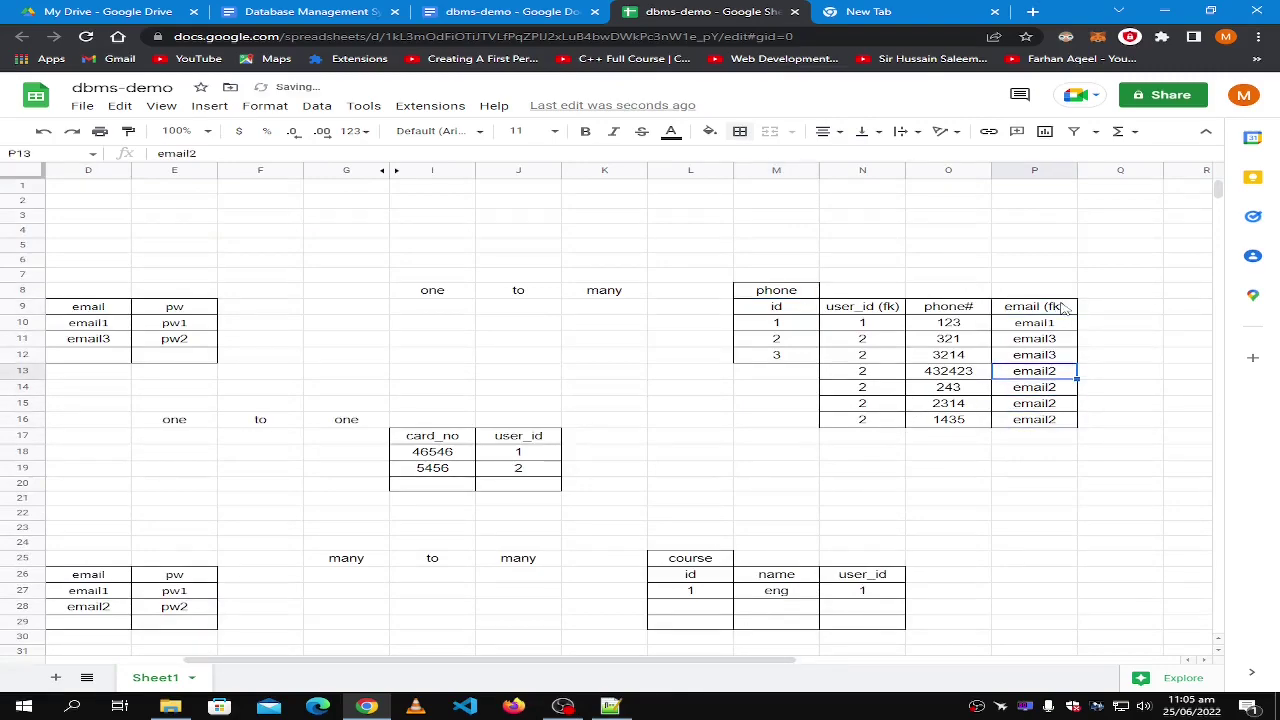
key("ctrl+z")
key("ctrl+z")
key("ctrl+z")
key("ctrl+z")
key("ctrl+z")
key("ctrl+z")
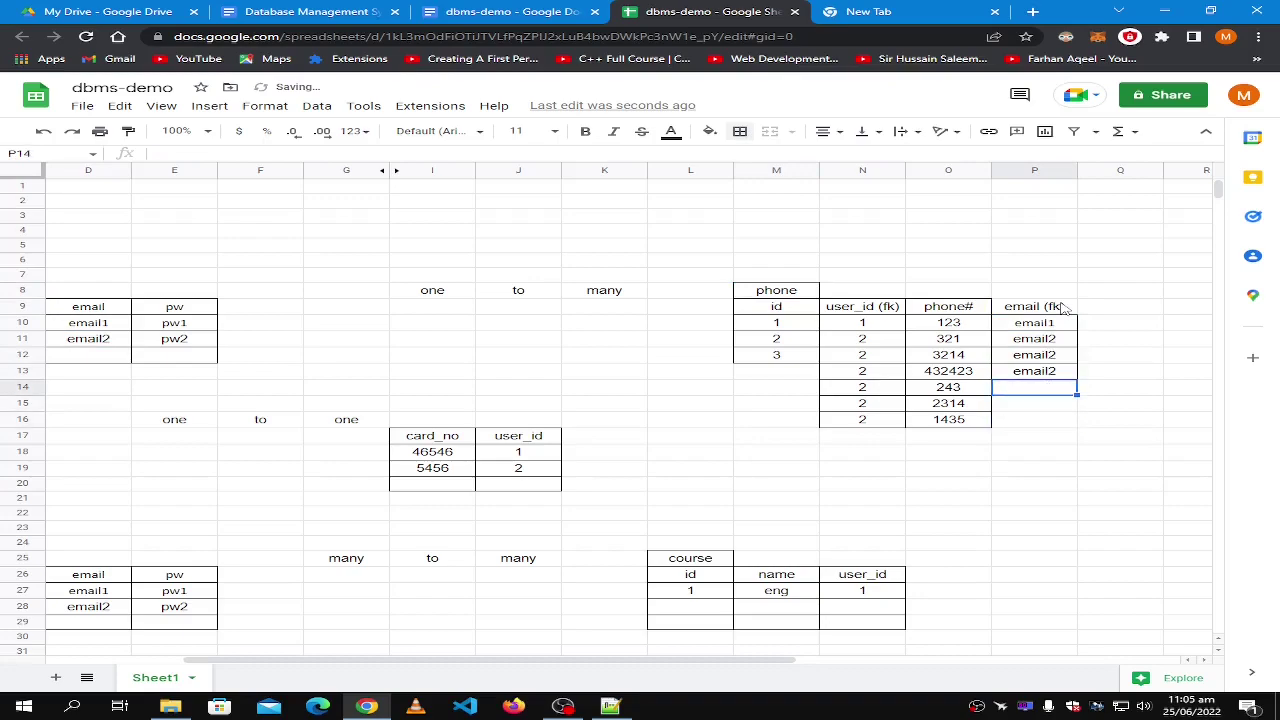
key("ctrl+z")
key("ctrl+z")
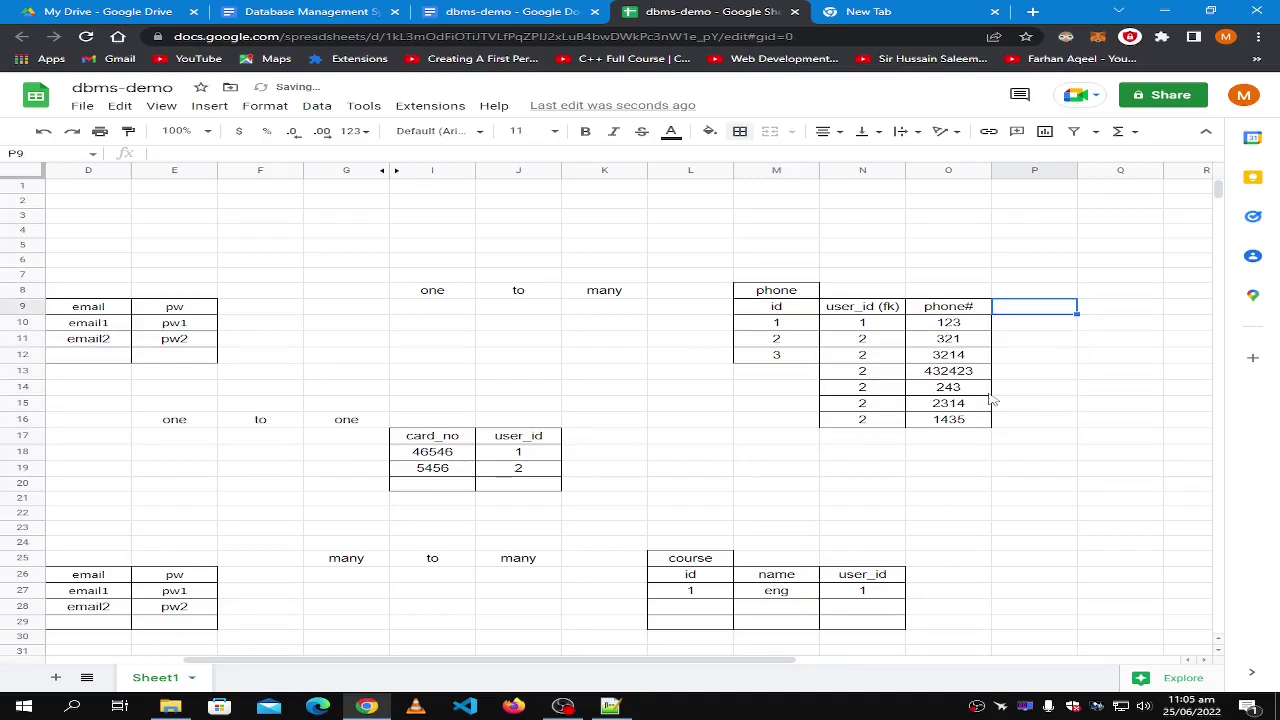
left_click(903, 486)
left_click_drag(621, 661, 515, 661)
left_click(1133, 308)
left_click(1127, 420, "shift")
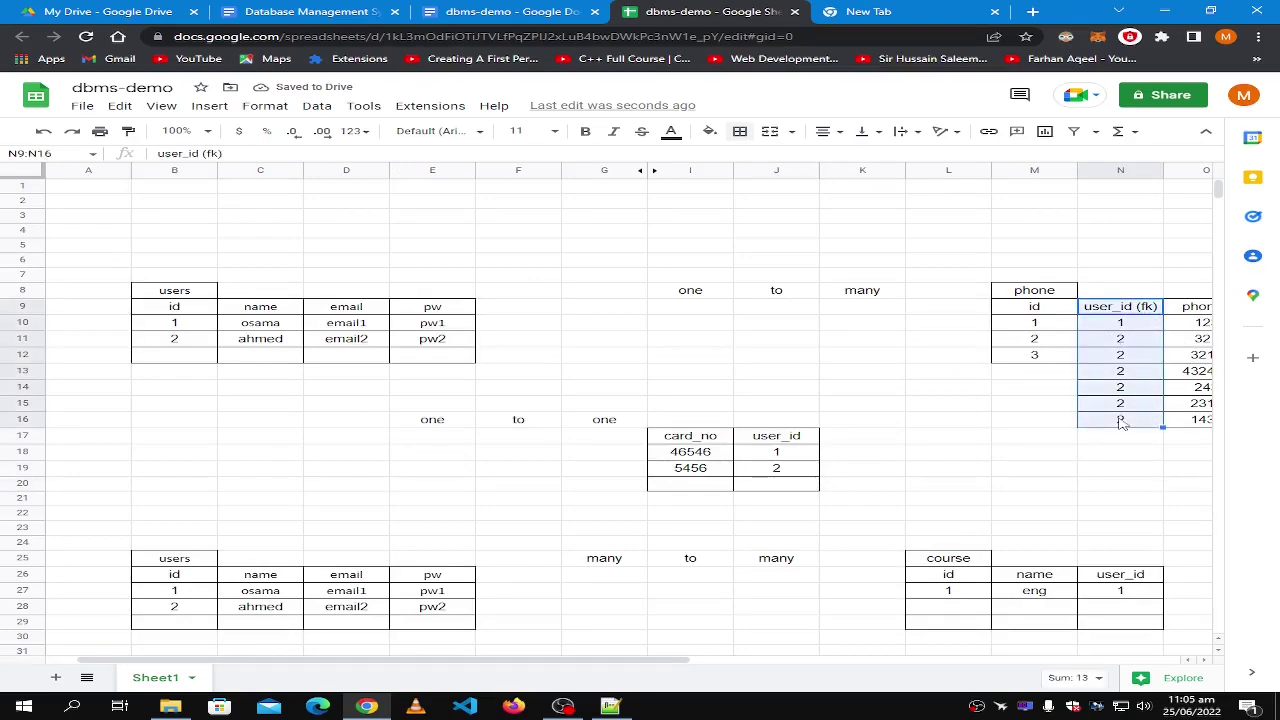
left_click(1113, 457)
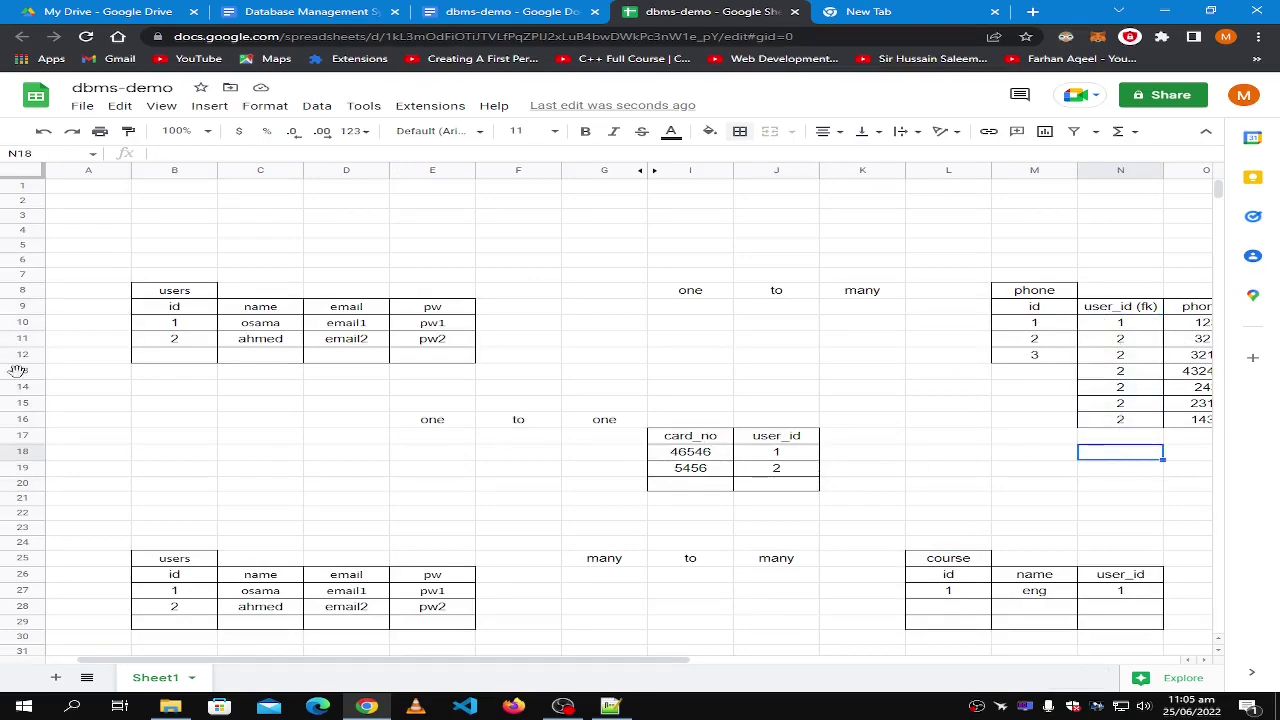
left_click(152, 312)
left_click(182, 345, "shift")
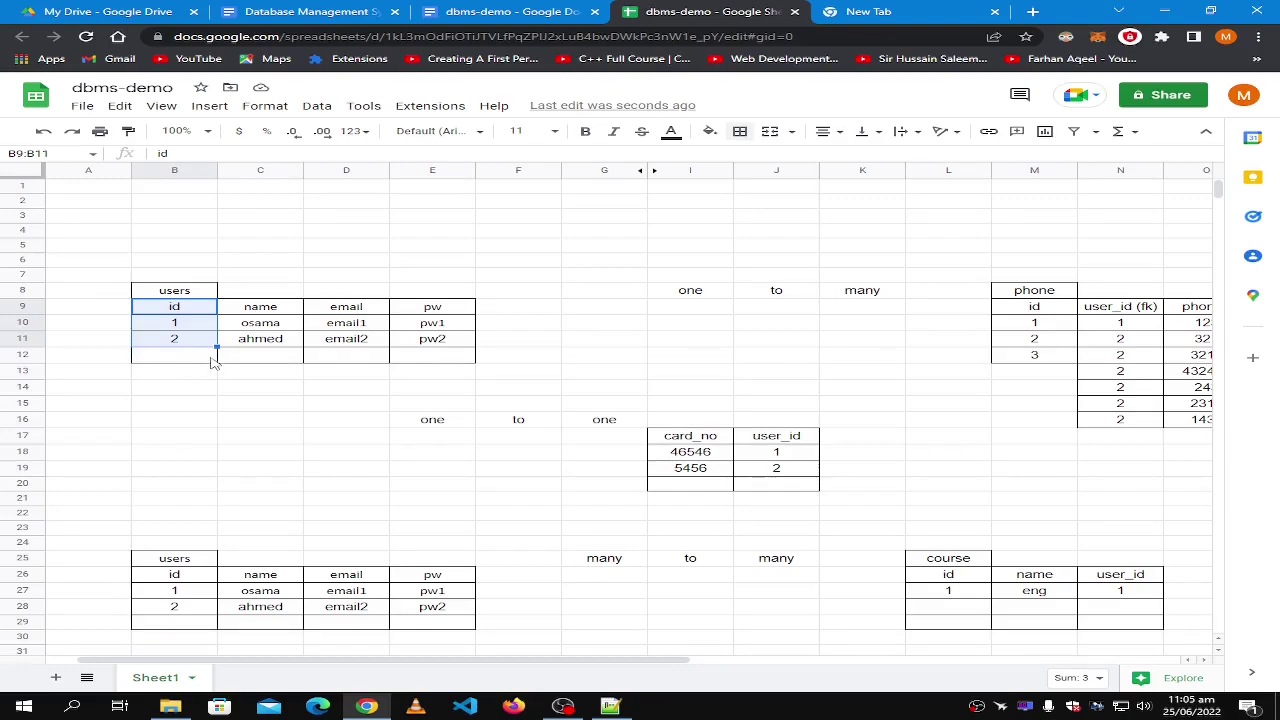
left_click(204, 362)
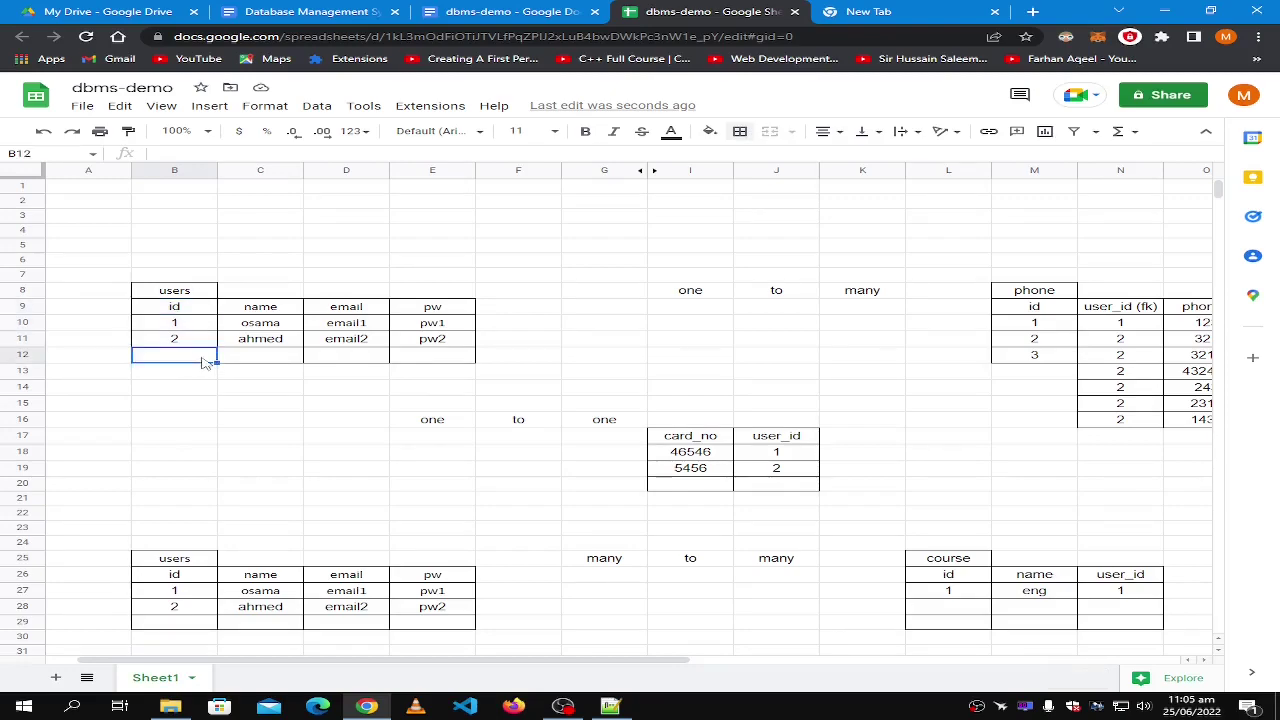
left_click(175, 344)
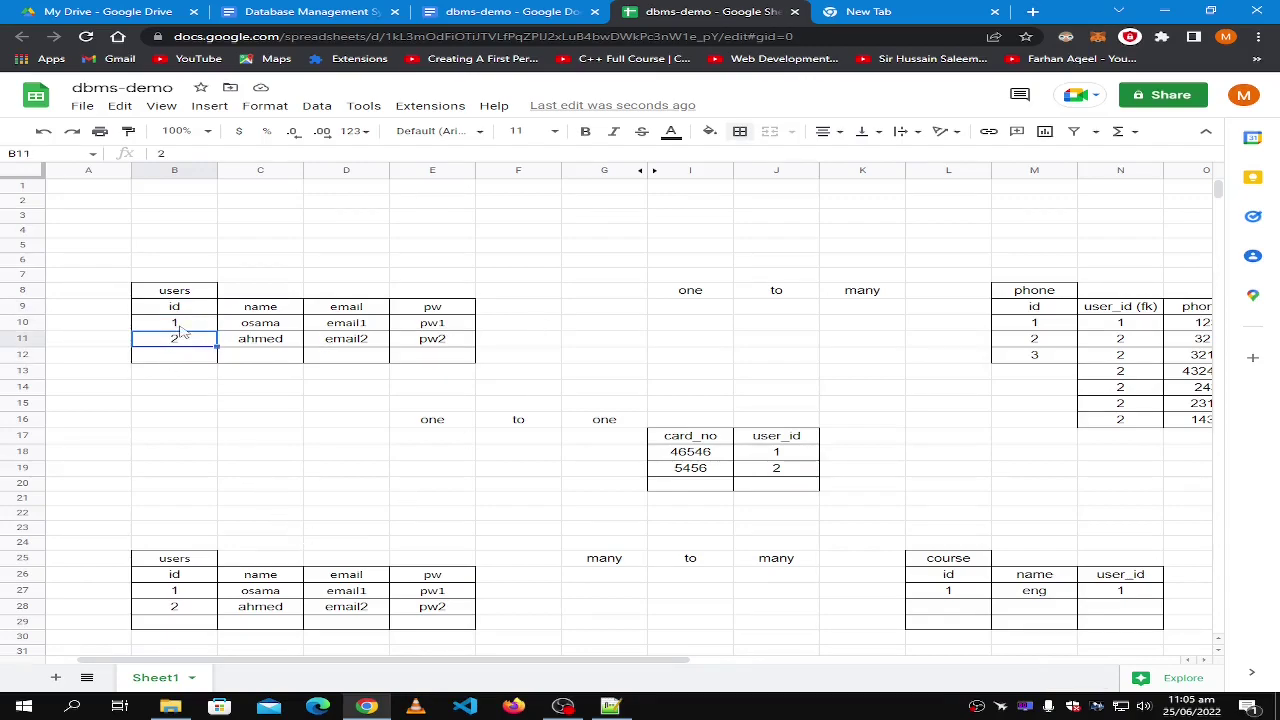
left_click_drag(183, 341, 170, 316)
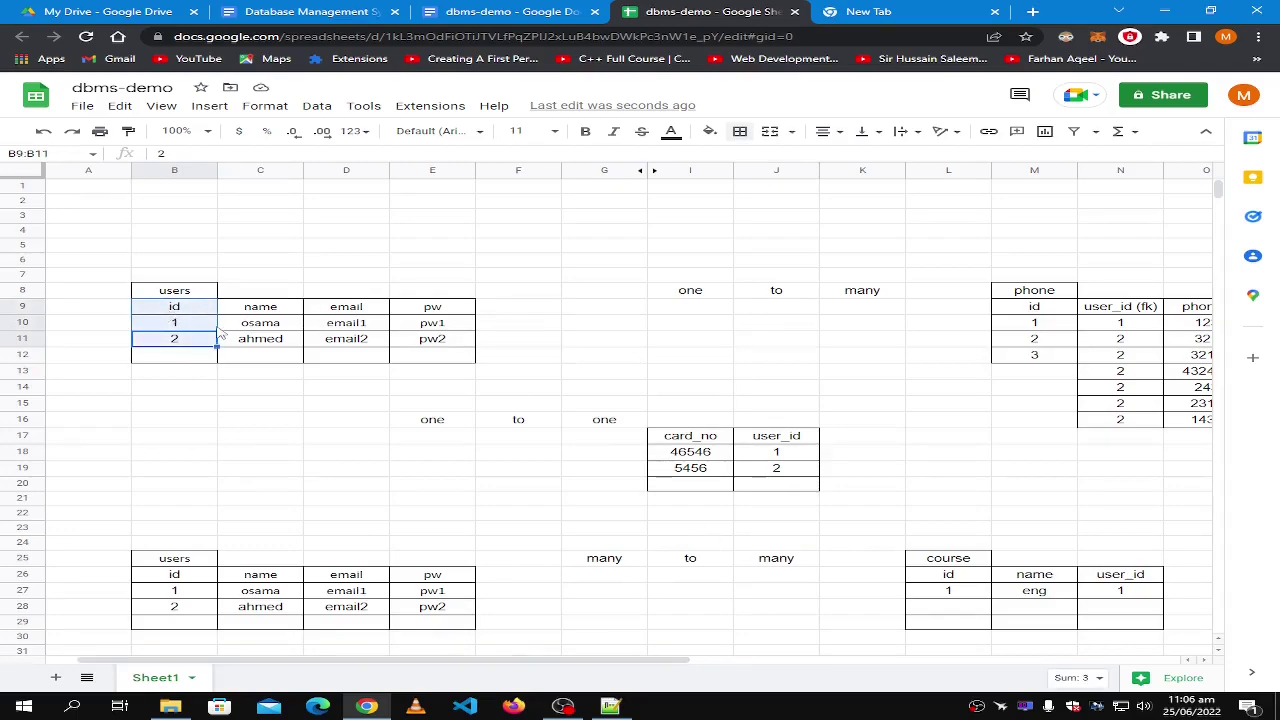
left_click_drag(1112, 308, 1137, 421)
left_click(384, 440)
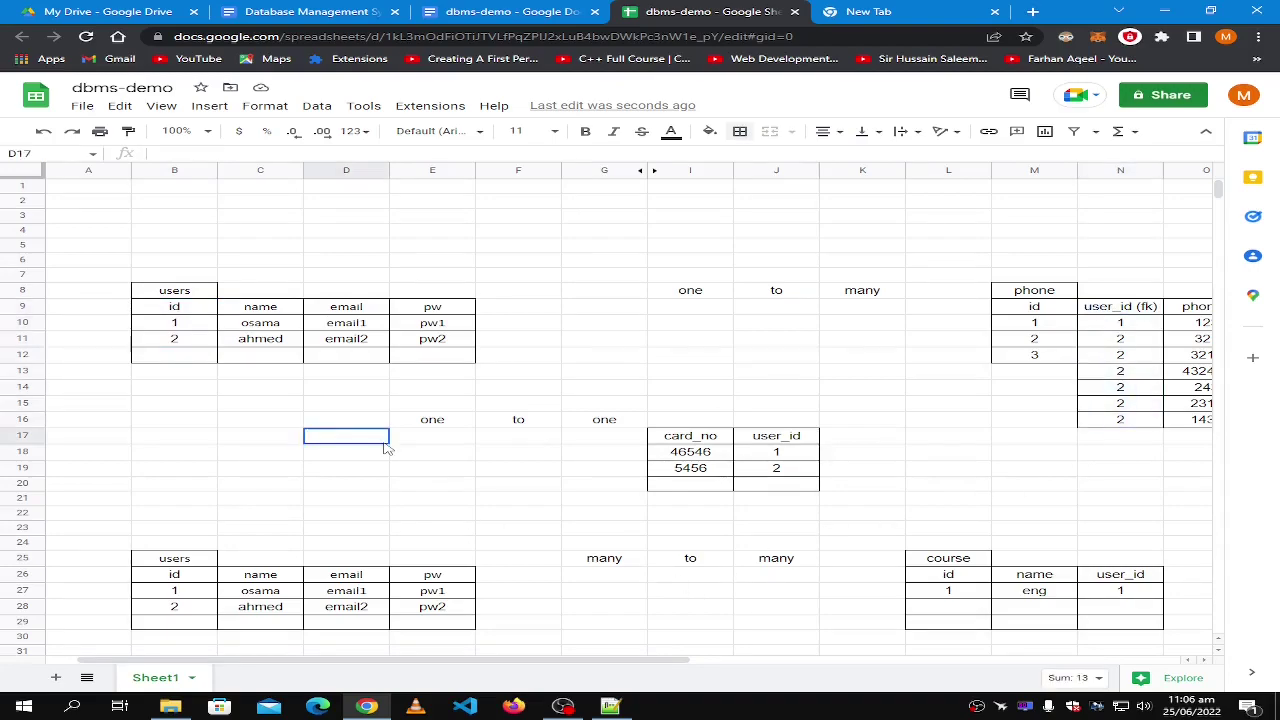
left_click(332, 346)
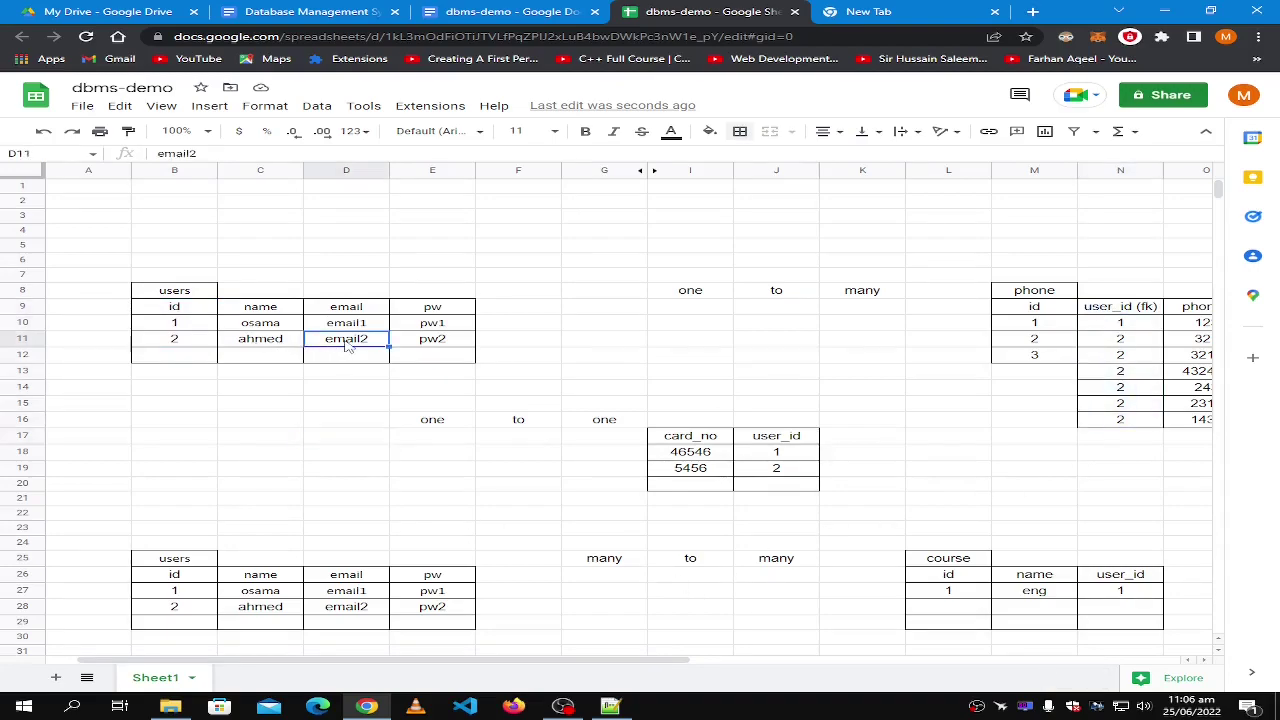
Retype the last digit in cell D11 so email2 becomes email3.
double_click(377, 339)
type("3")
key("BackSpace")
key("BackSpace")
type("3")
left_click(349, 391)
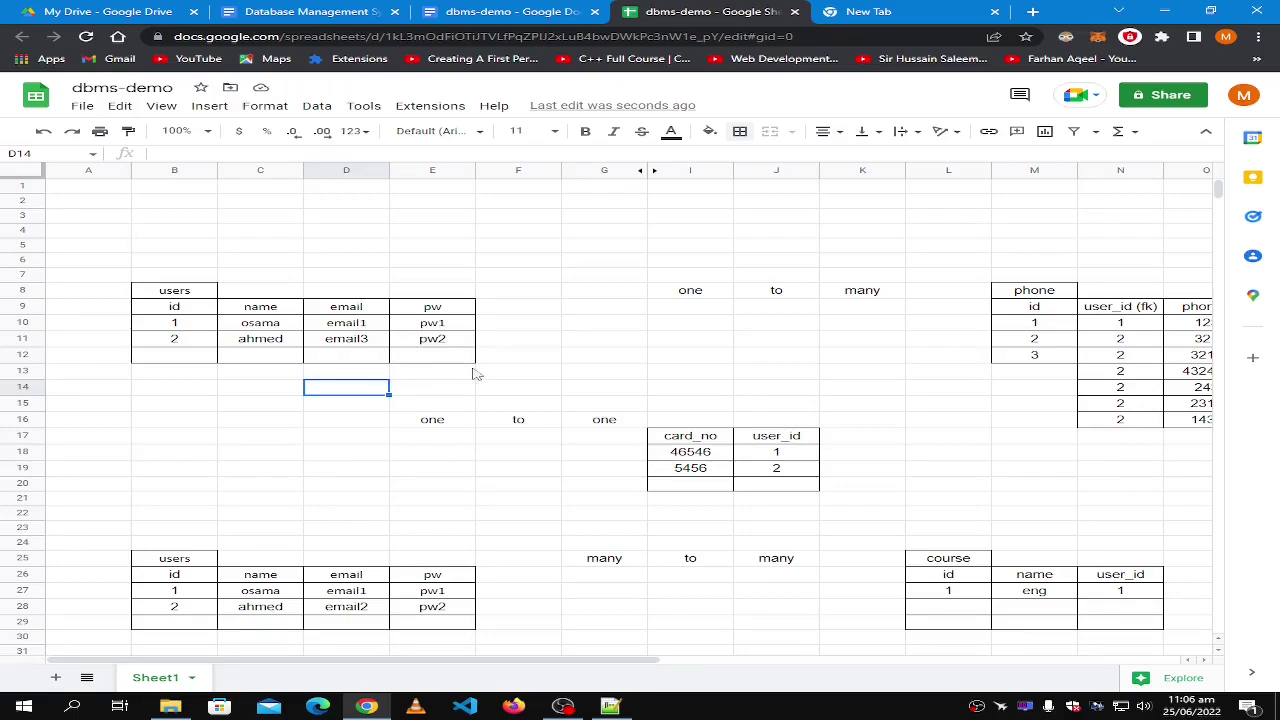
left_click(1143, 311)
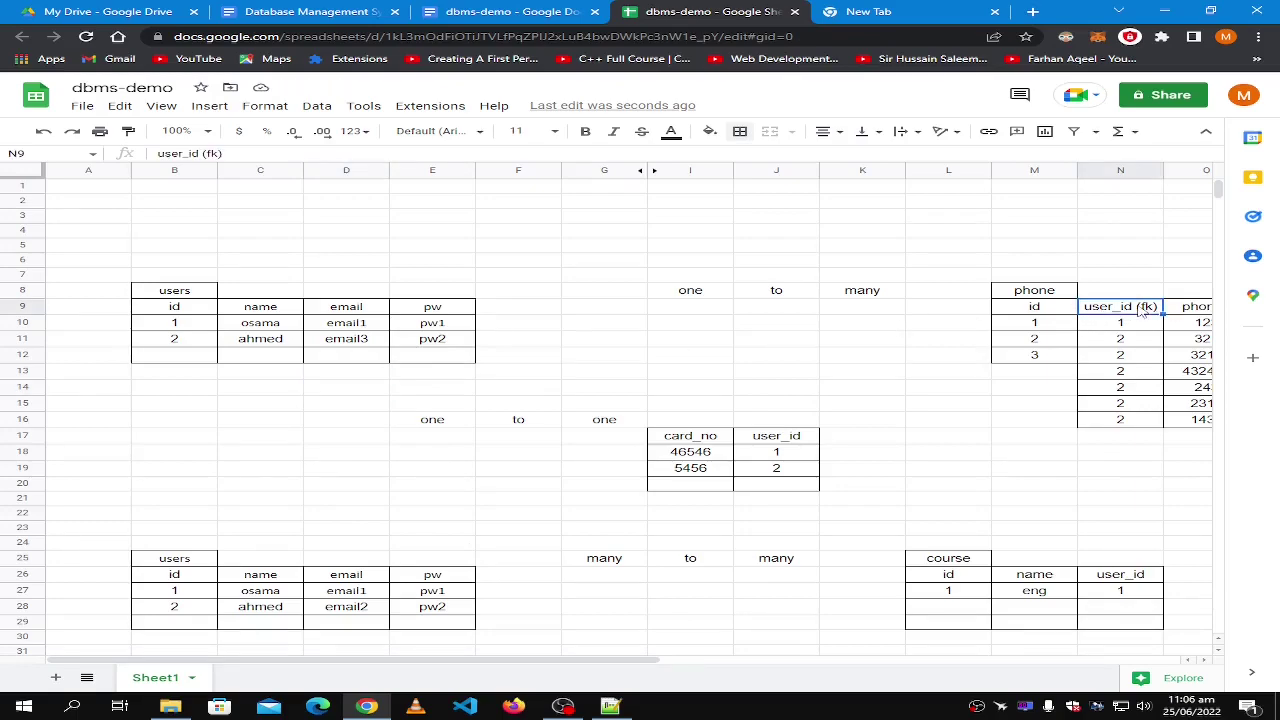
left_click(198, 311)
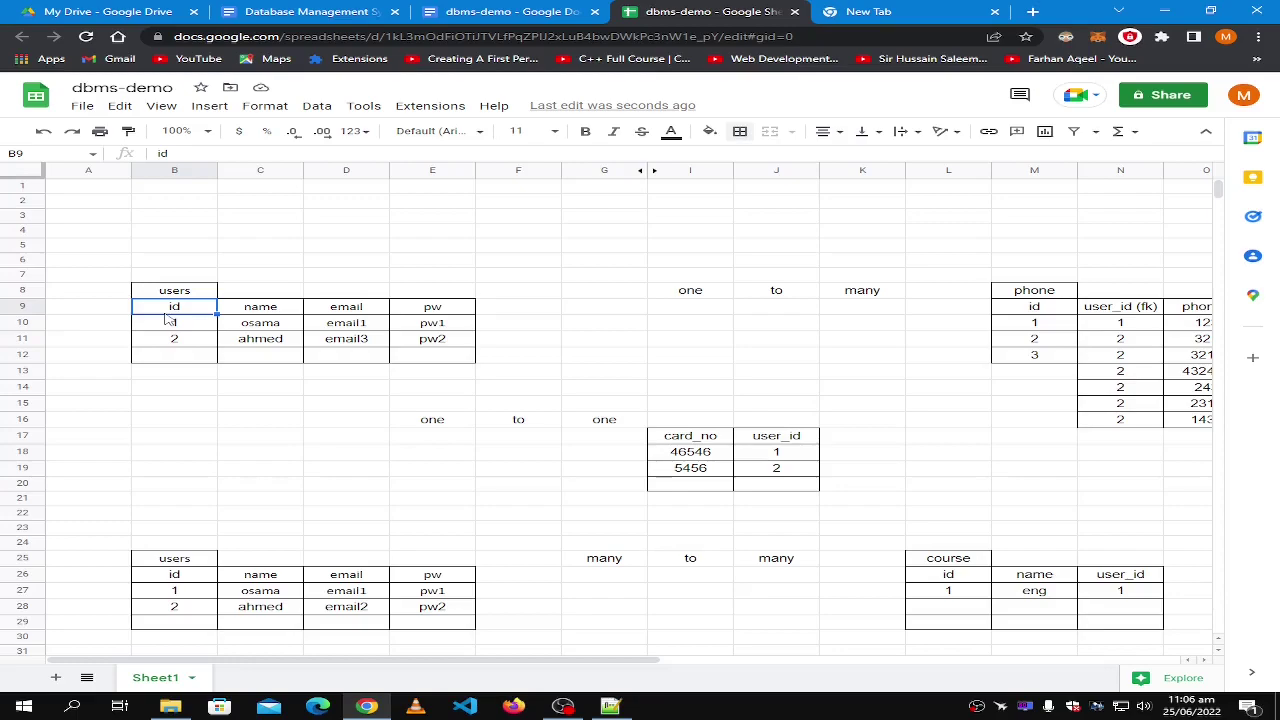
left_click(170, 322)
left_click(186, 344)
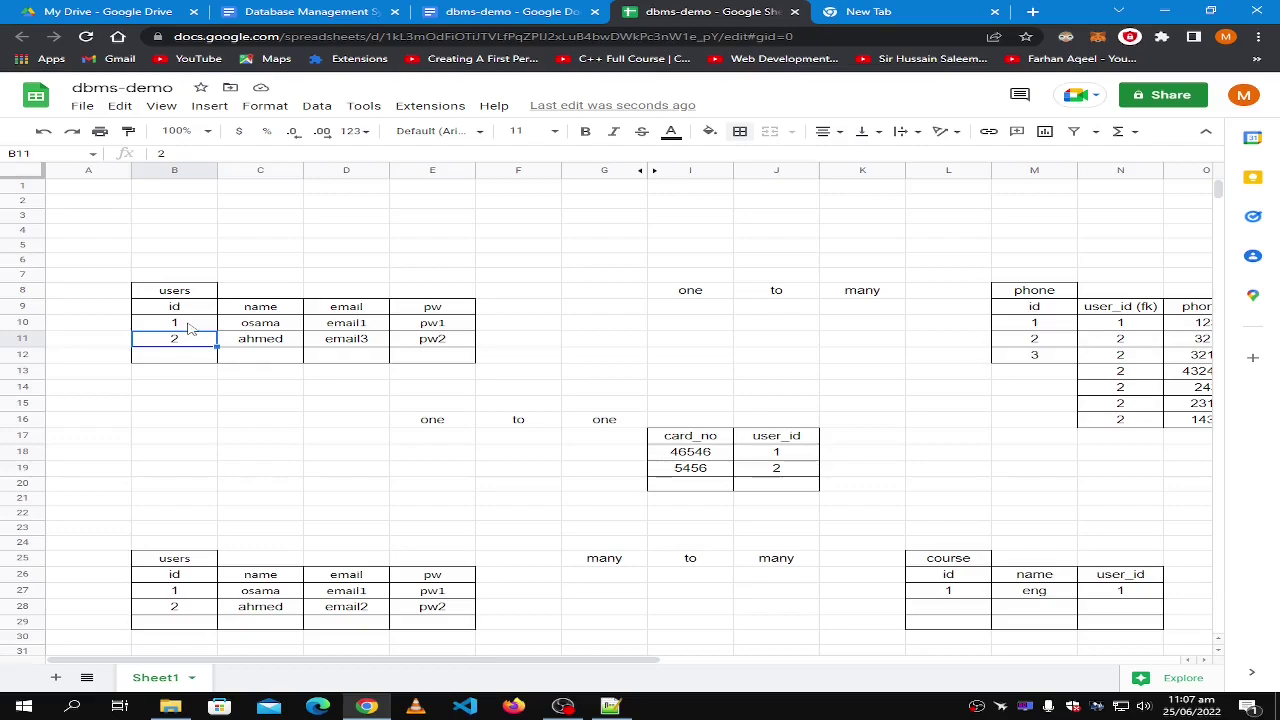
left_click(185, 306)
left_click(172, 338)
left_click(421, 341)
left_click(274, 343, "shift")
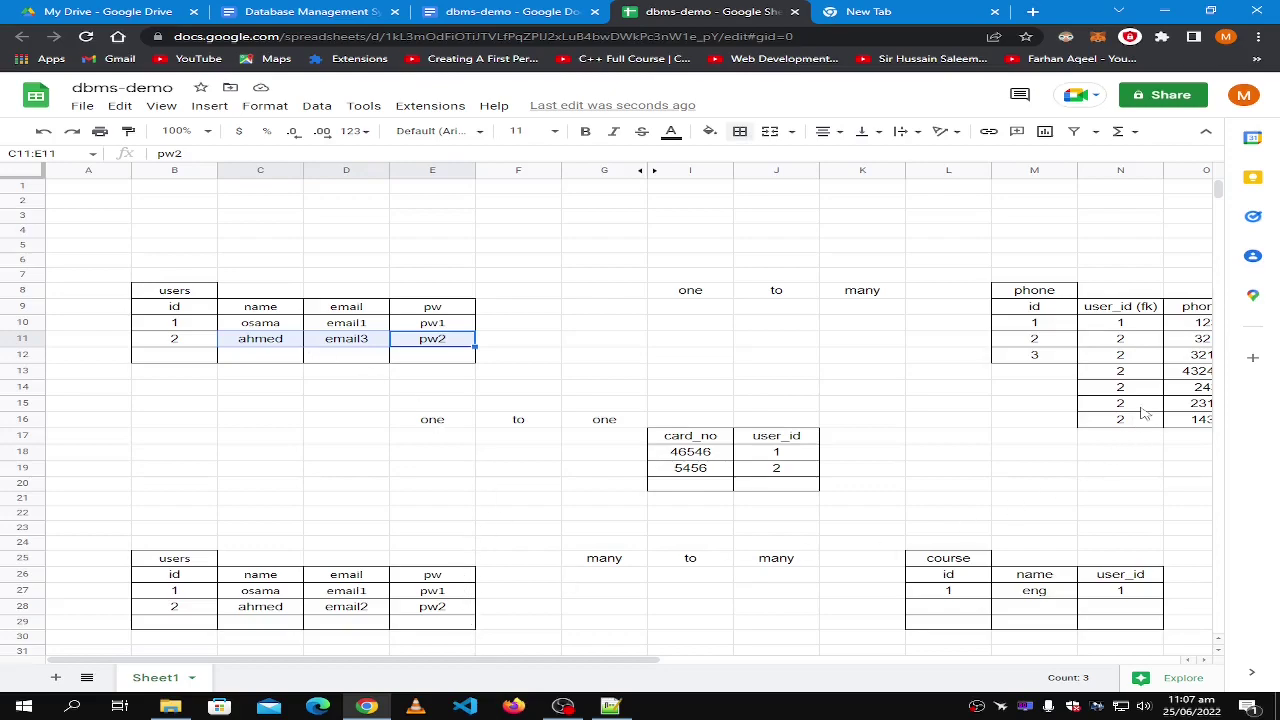
left_click_drag(620, 674, 754, 668)
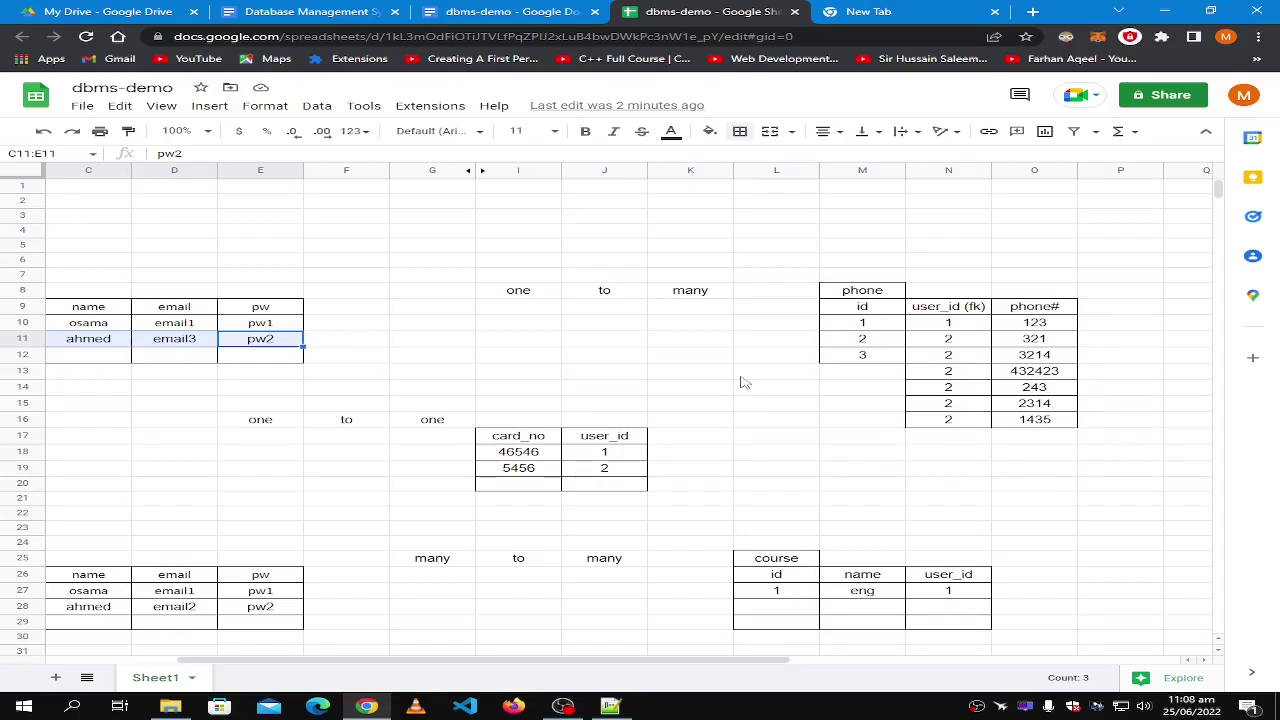
left_click_drag(395, 668, 265, 668)
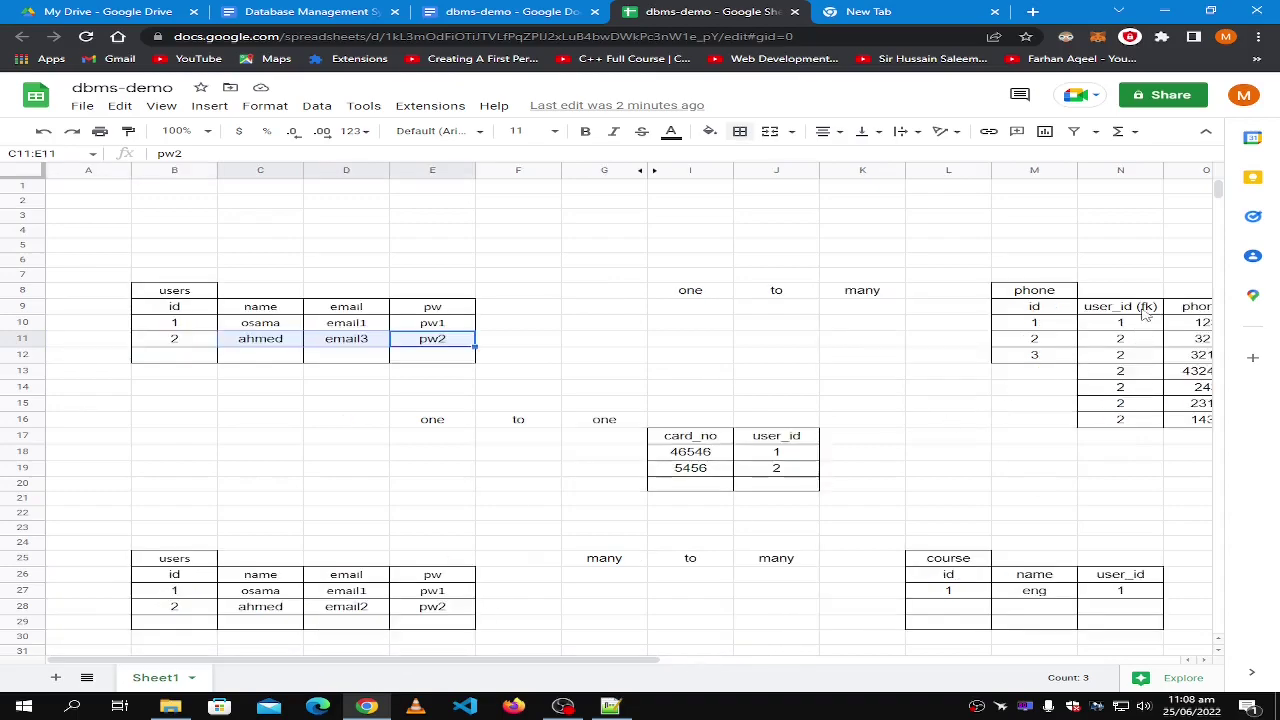
left_click(181, 312)
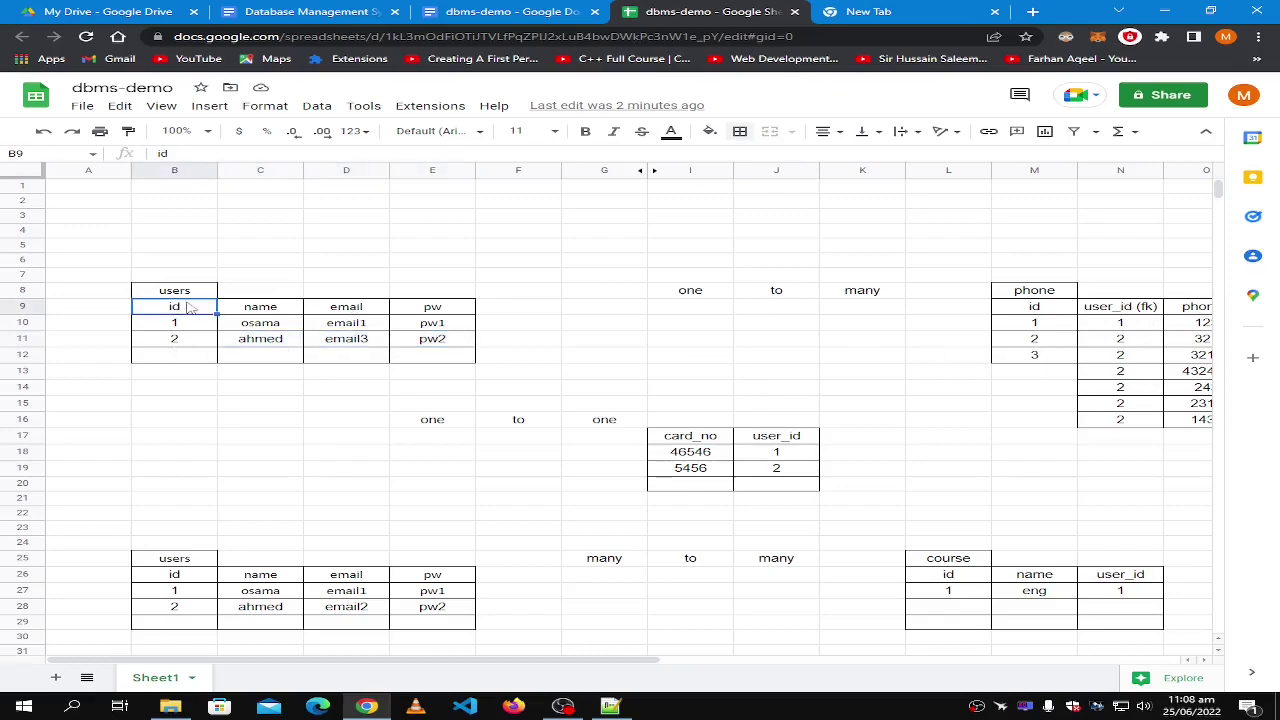
left_click(182, 293)
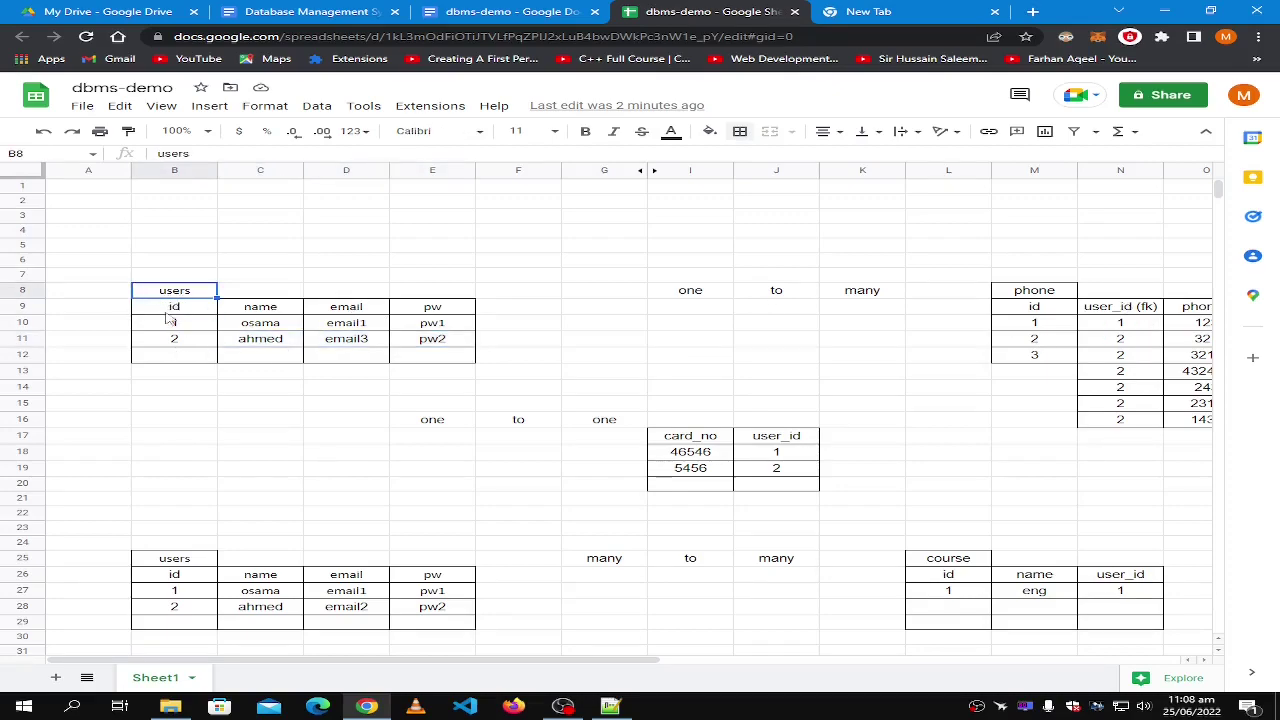
left_click(1128, 304)
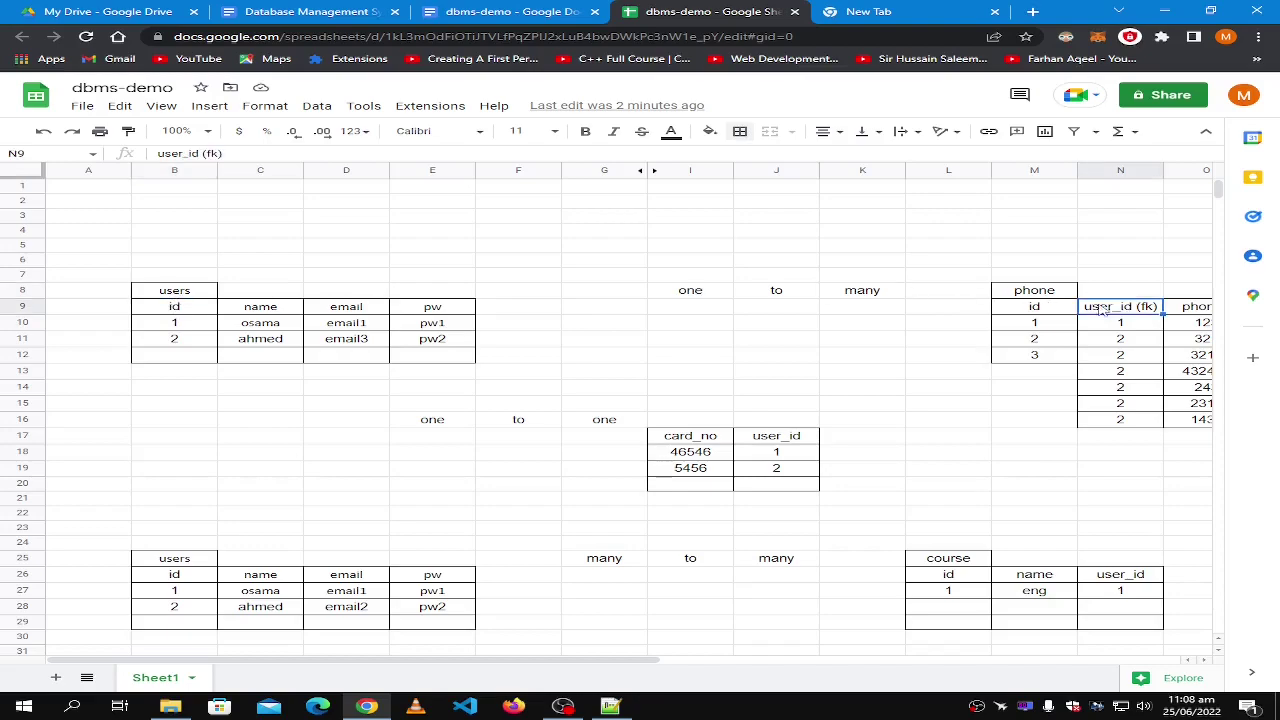
left_click(181, 310)
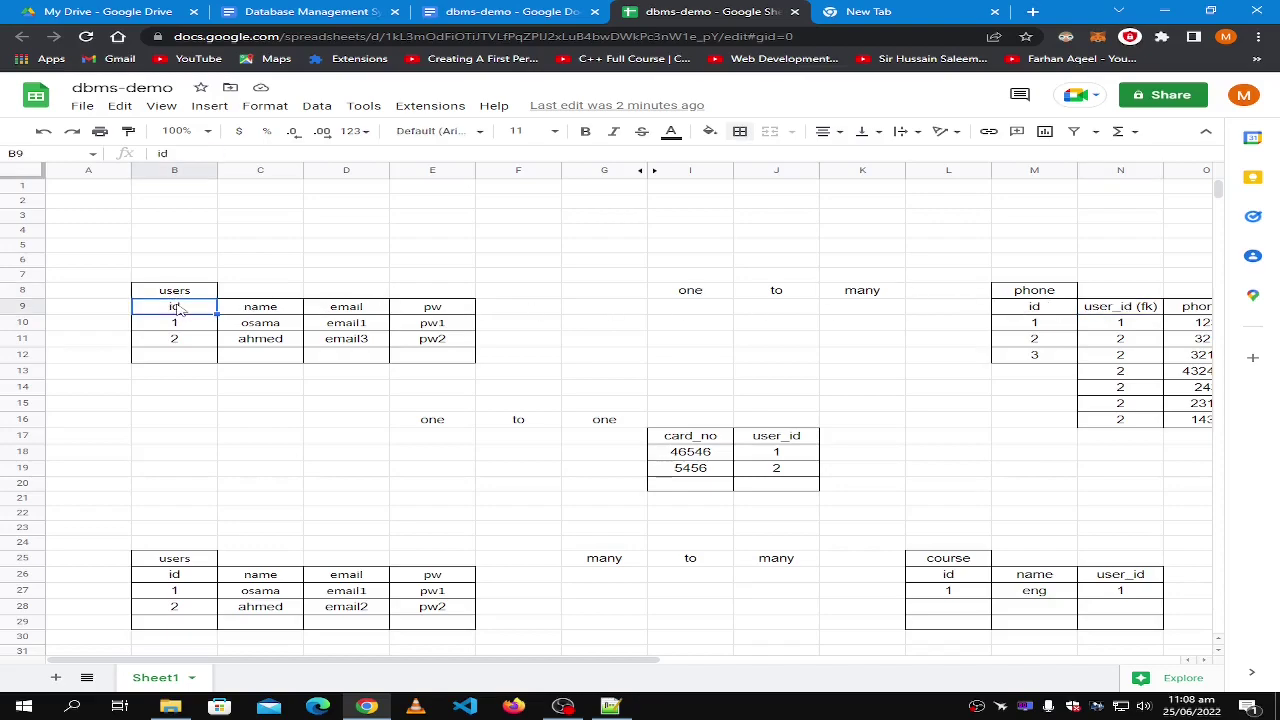
Fill a new course row below the first with name eng, user_id 2 and id 1.
scroll(337, 426, "down", 5)
scroll(337, 426, "up", 2)
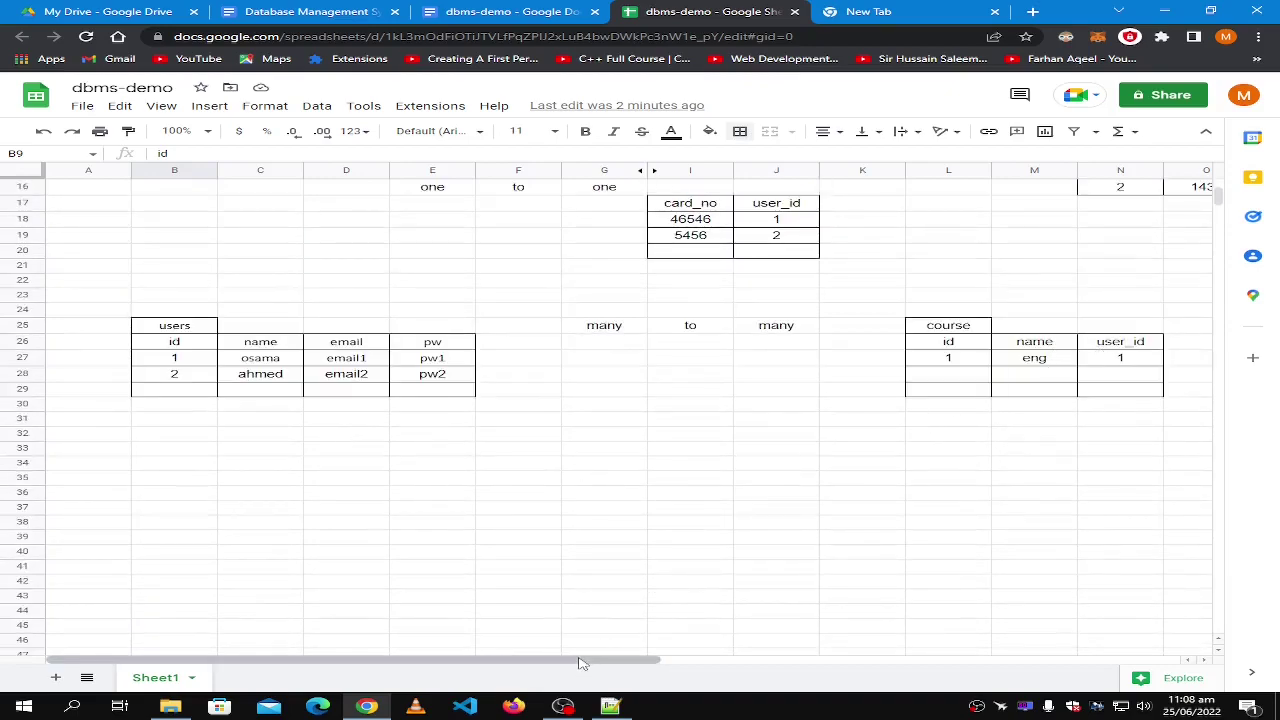
left_click(1042, 366)
left_click(1160, 366)
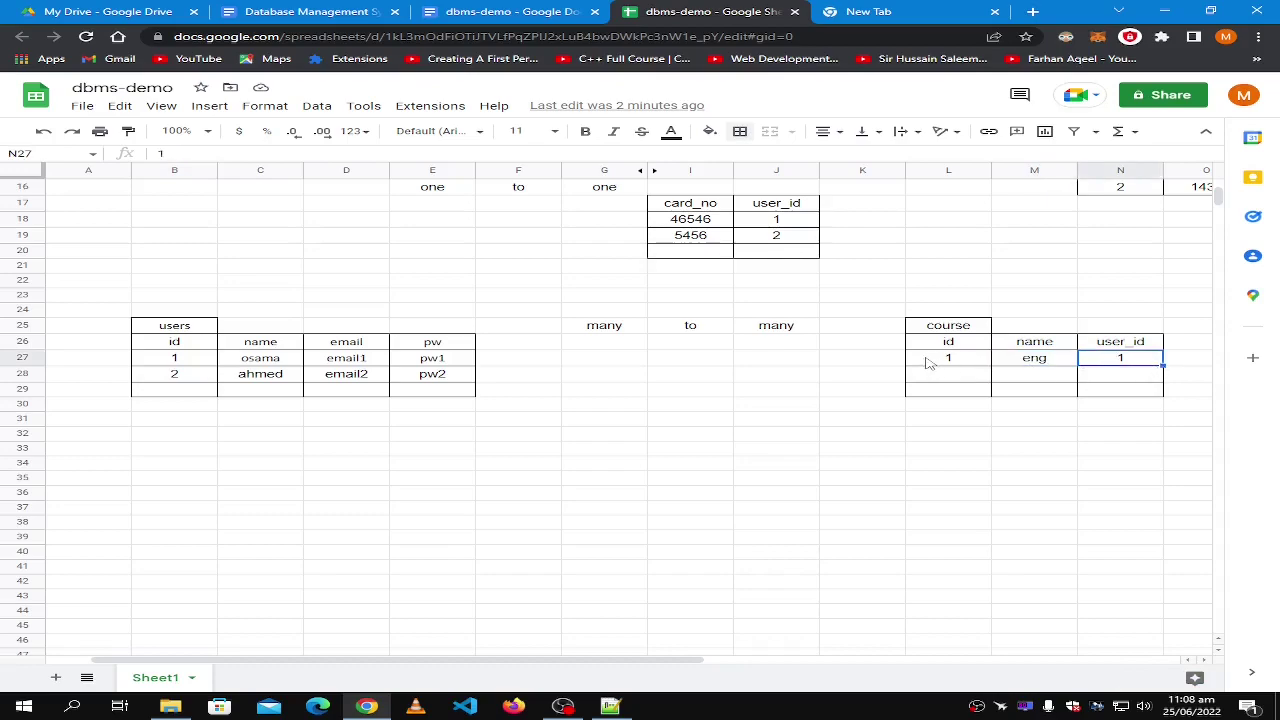
left_click(965, 358)
left_click(942, 383)
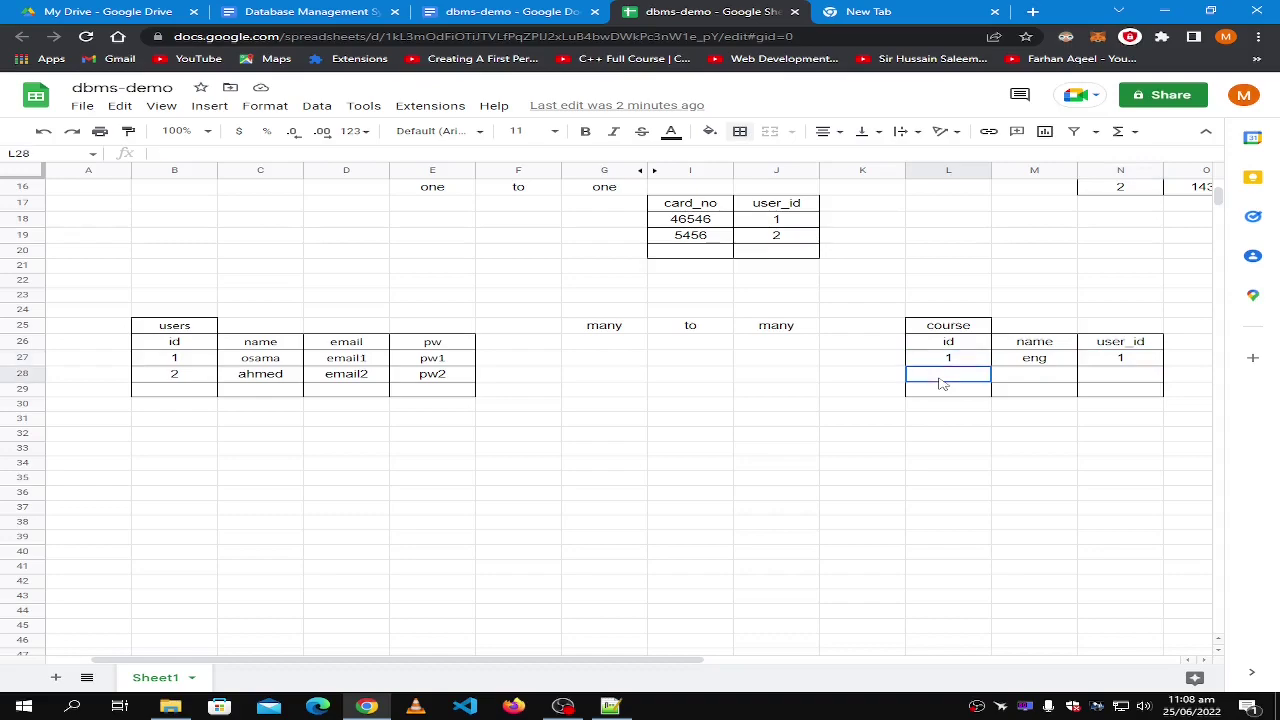
left_click(1020, 380)
type("eng")
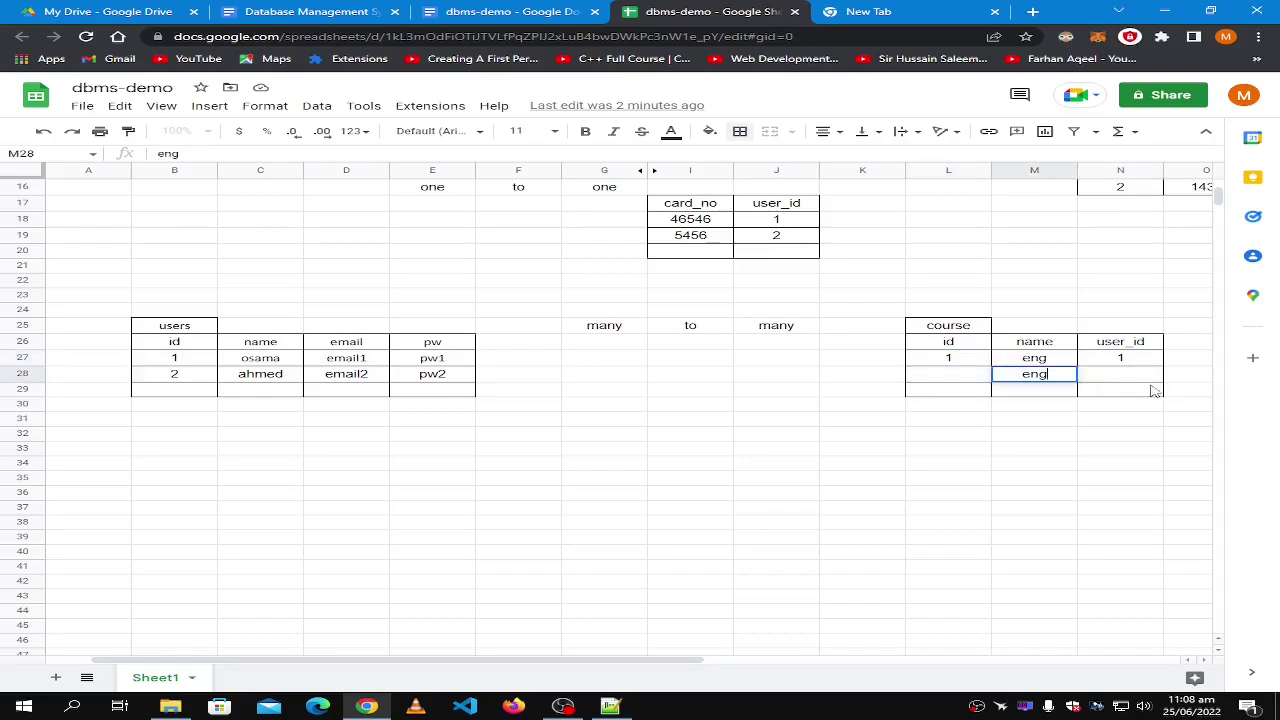
left_click(1124, 380)
type("2")
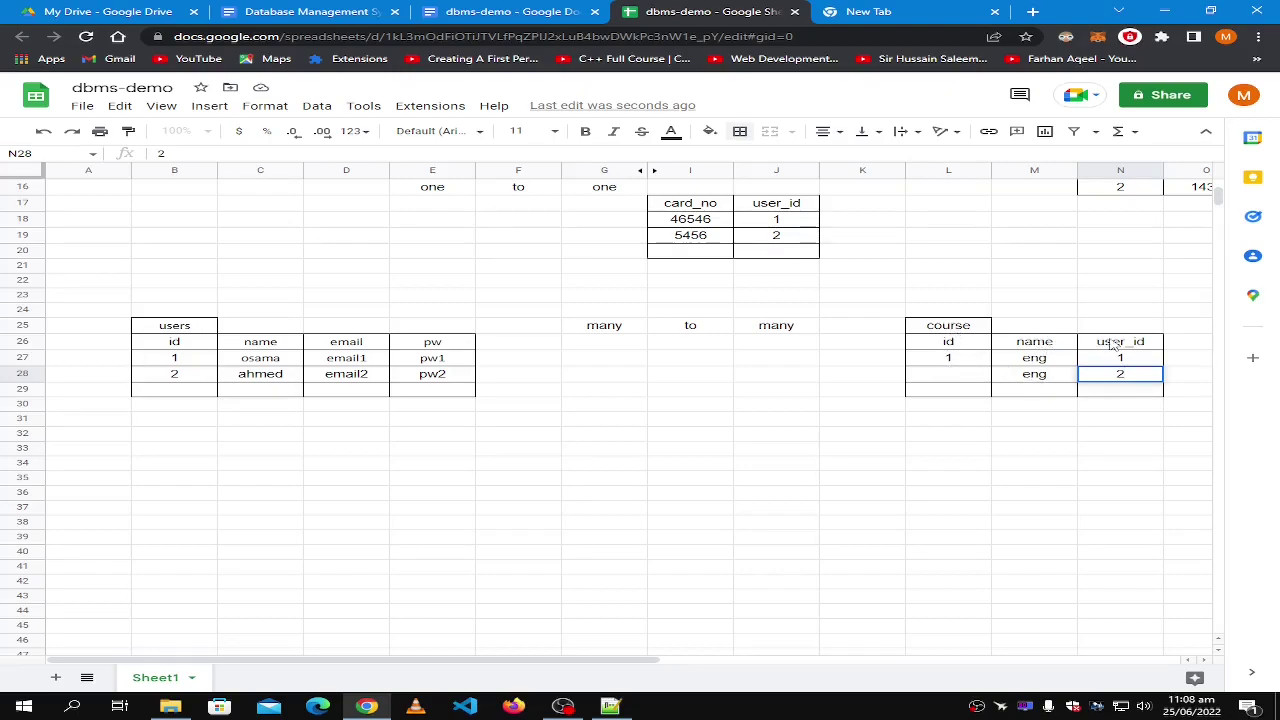
left_click(1033, 376)
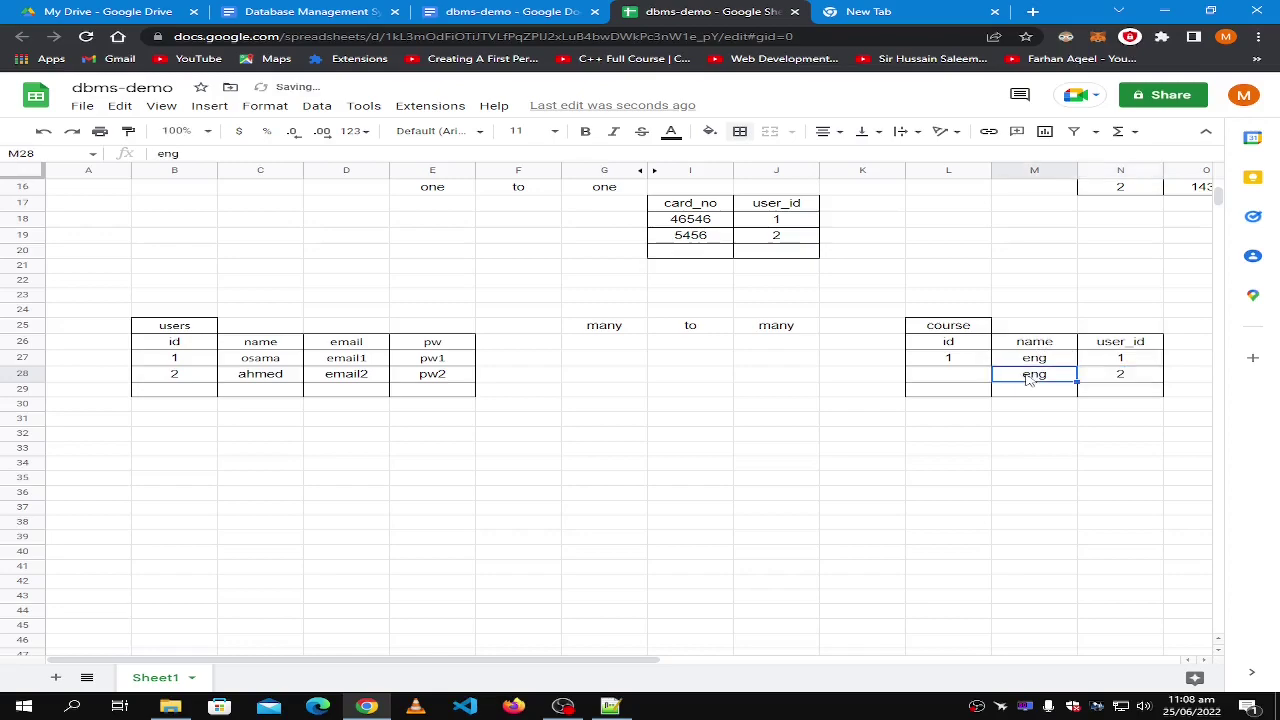
left_click(955, 378)
type("1")
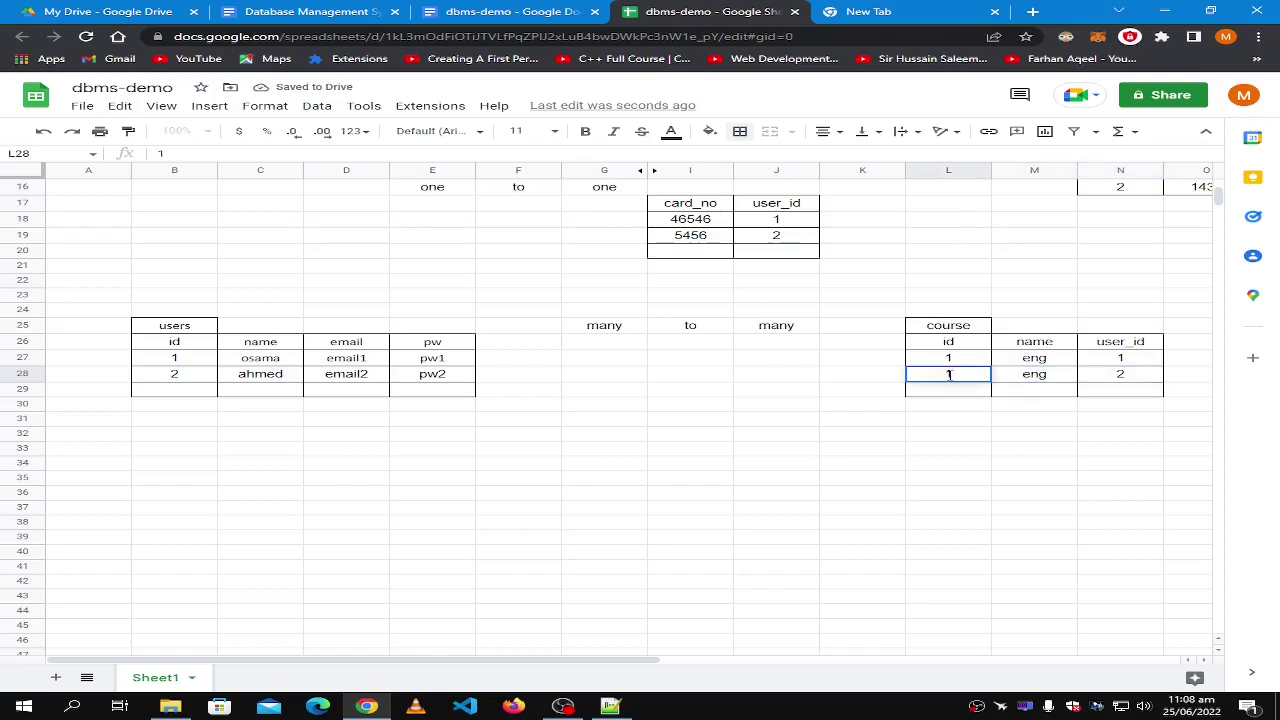
Review the course columns and correct the new row's id to 2.
left_click(1115, 342)
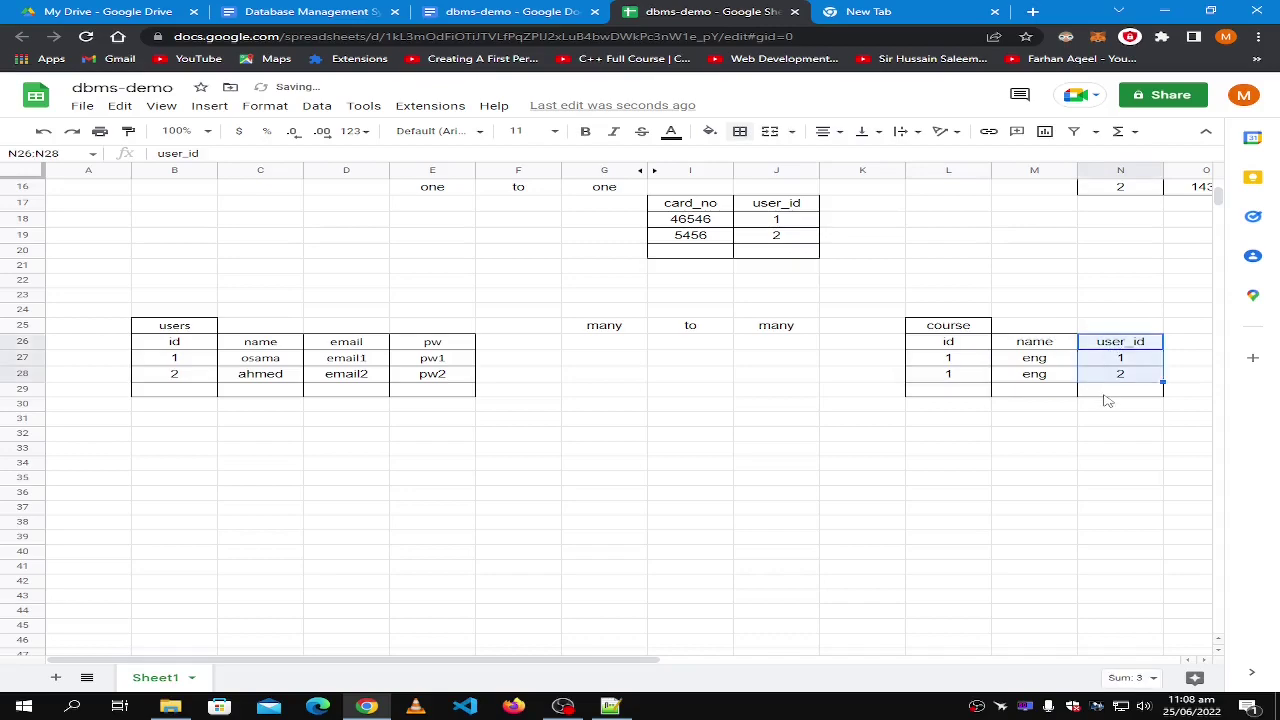
left_click(1108, 391)
left_click(1113, 345, "shift")
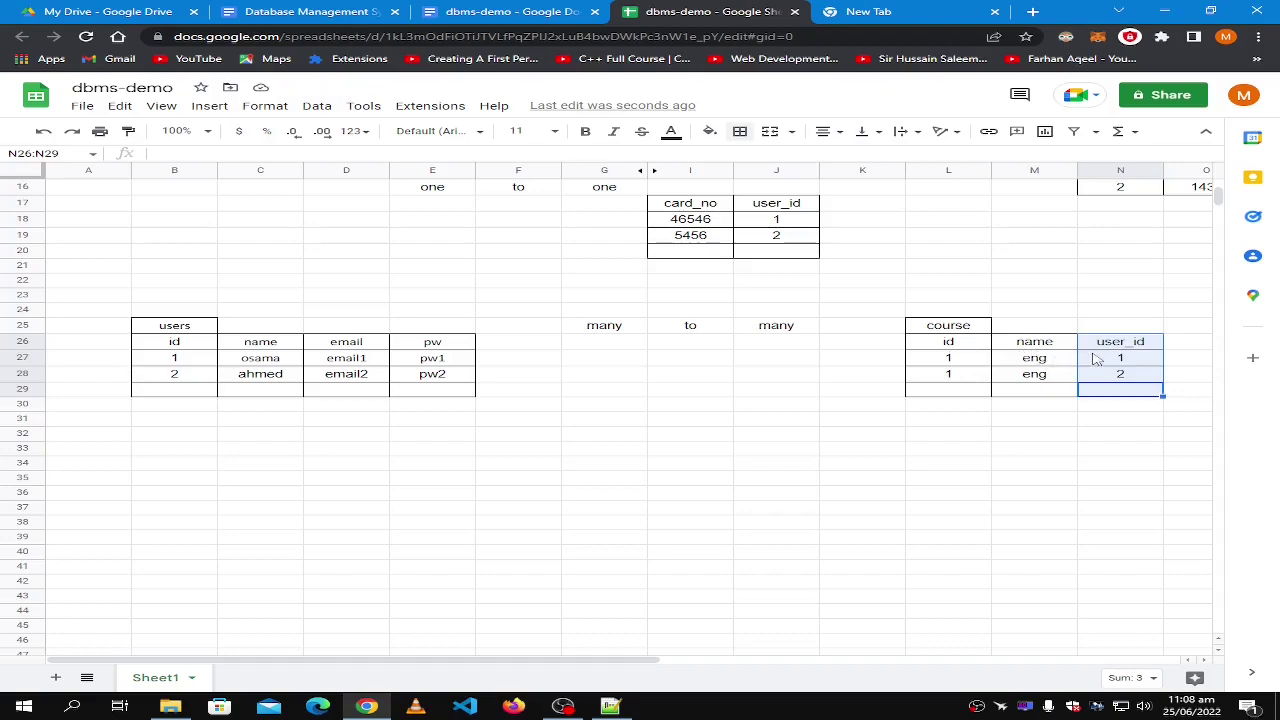
left_click(1133, 365)
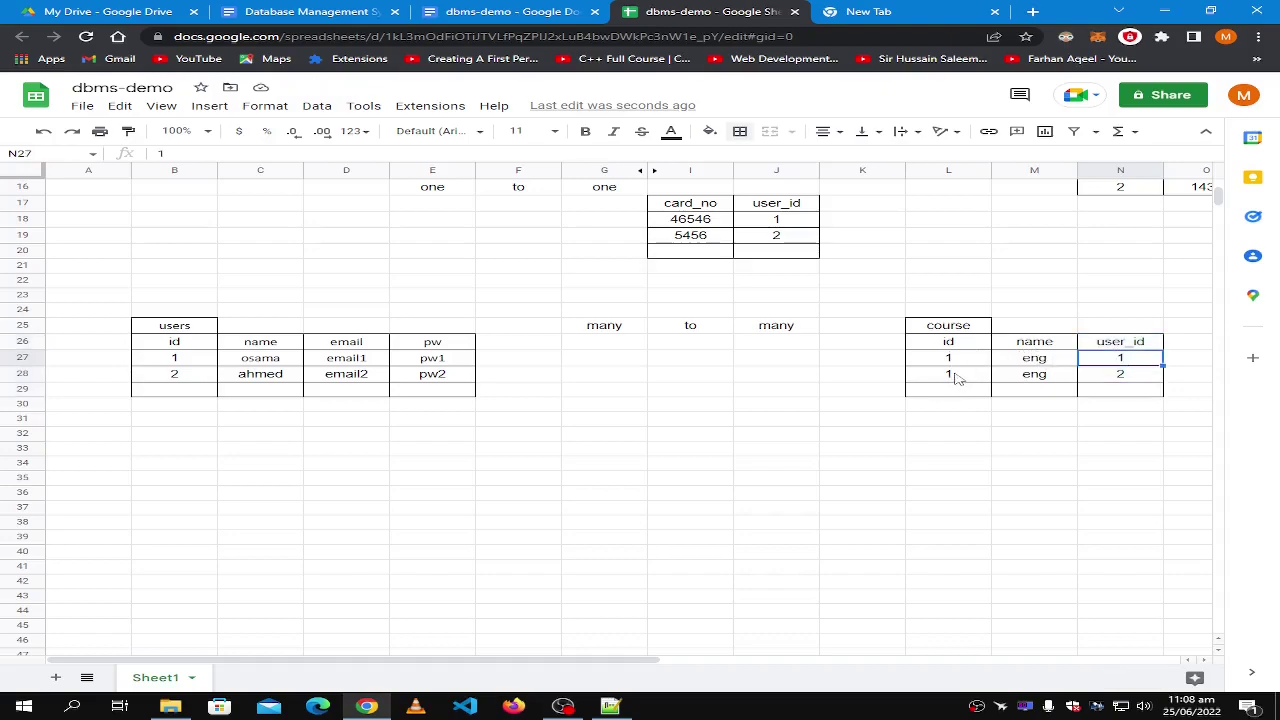
left_click(1032, 379)
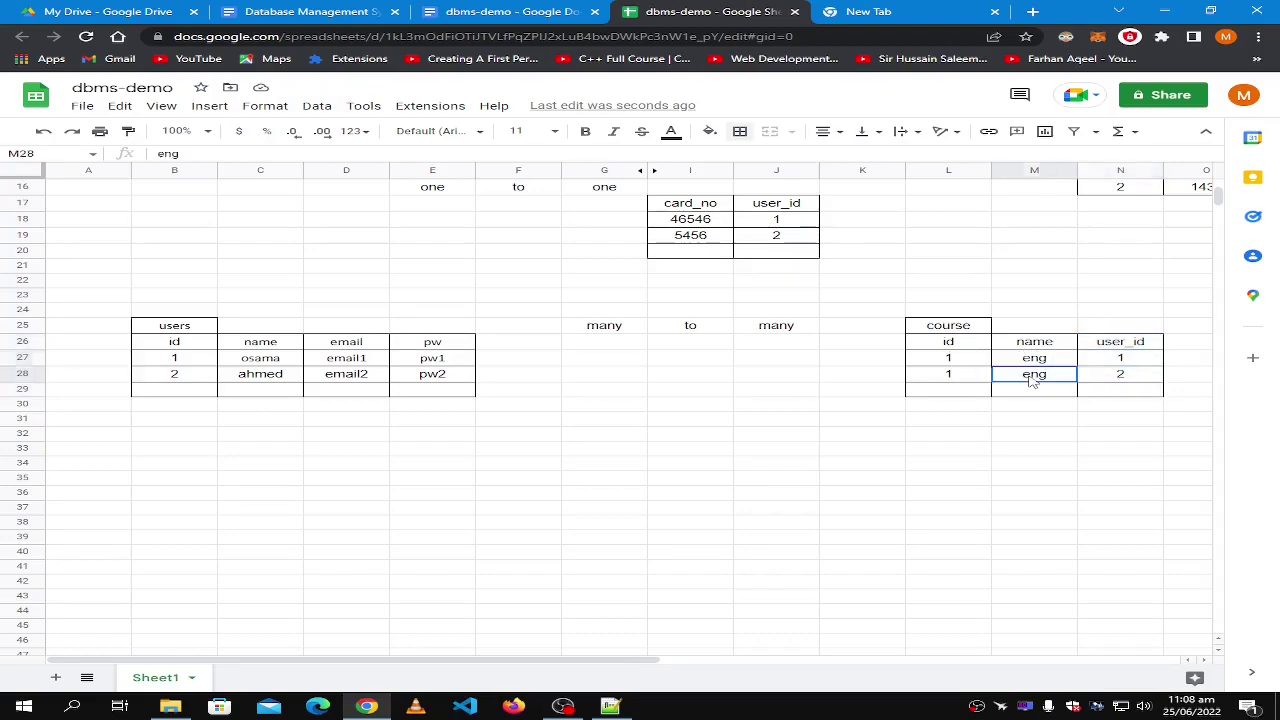
left_click(1131, 374)
left_click(1030, 378)
left_click(964, 378)
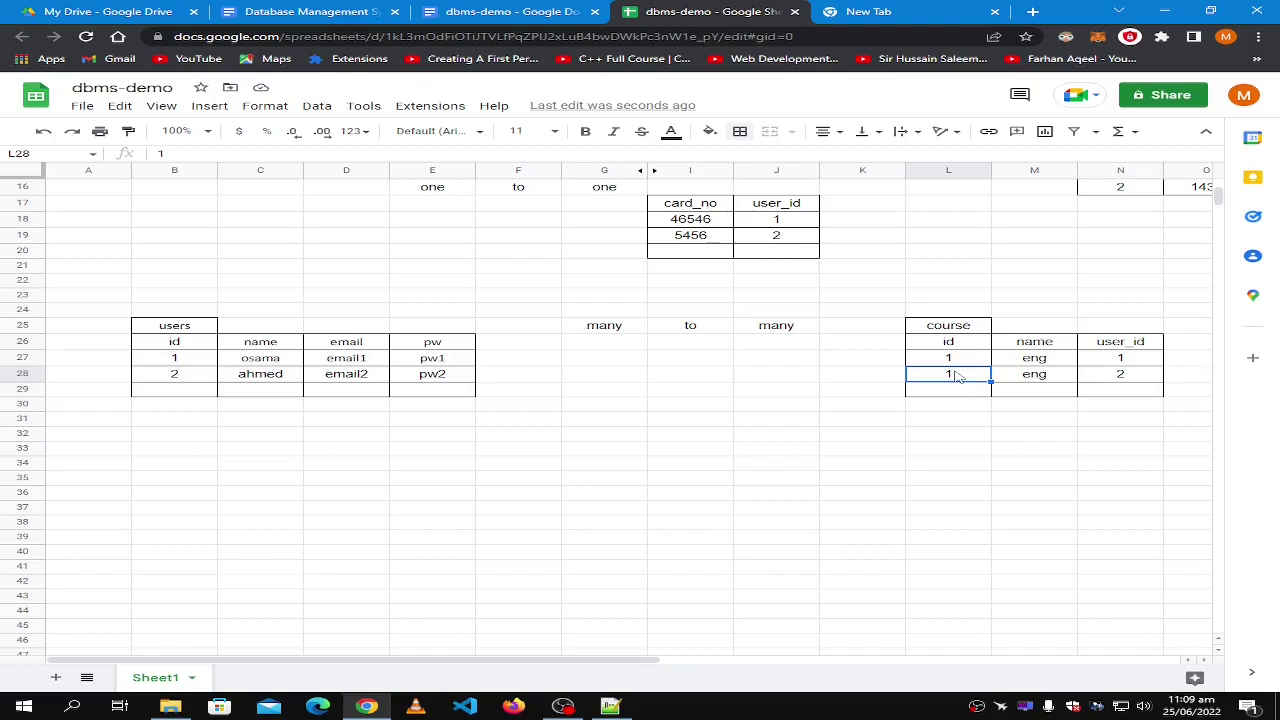
type("2")
left_click_drag(1057, 366, 1053, 378)
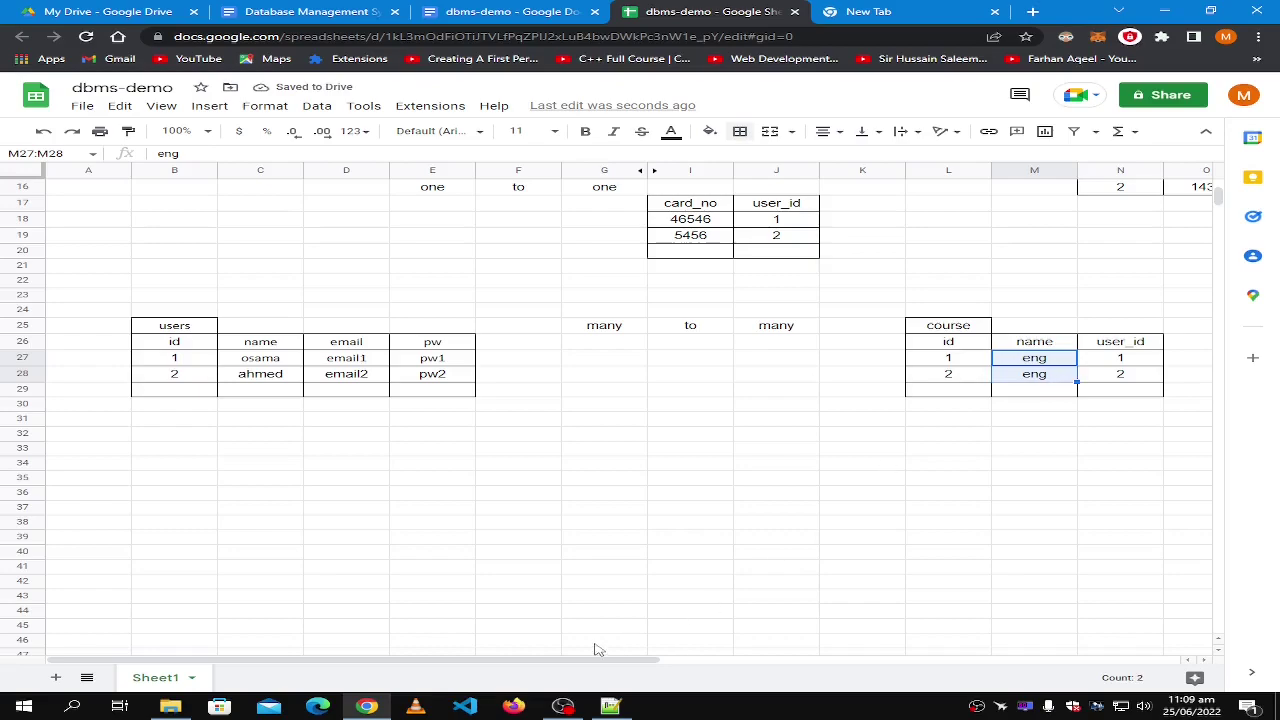
left_click_drag(584, 663, 670, 665)
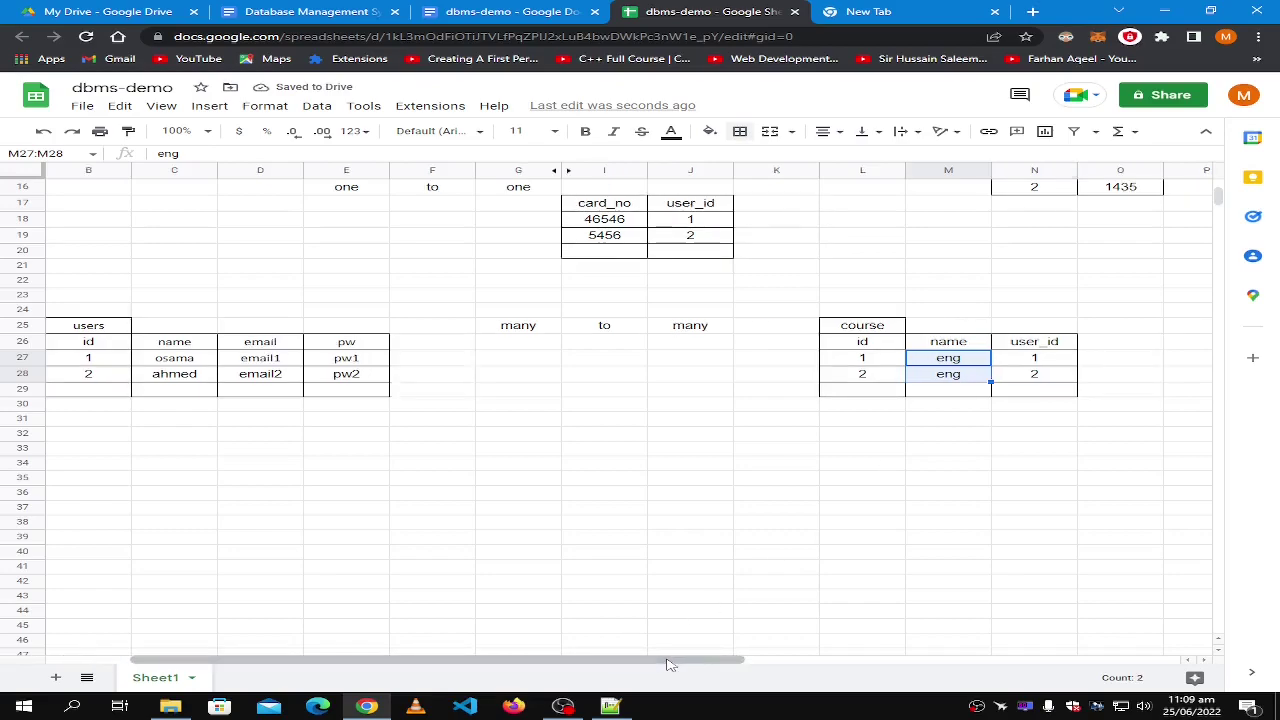
left_click(873, 395)
type("3")
left_click(950, 395)
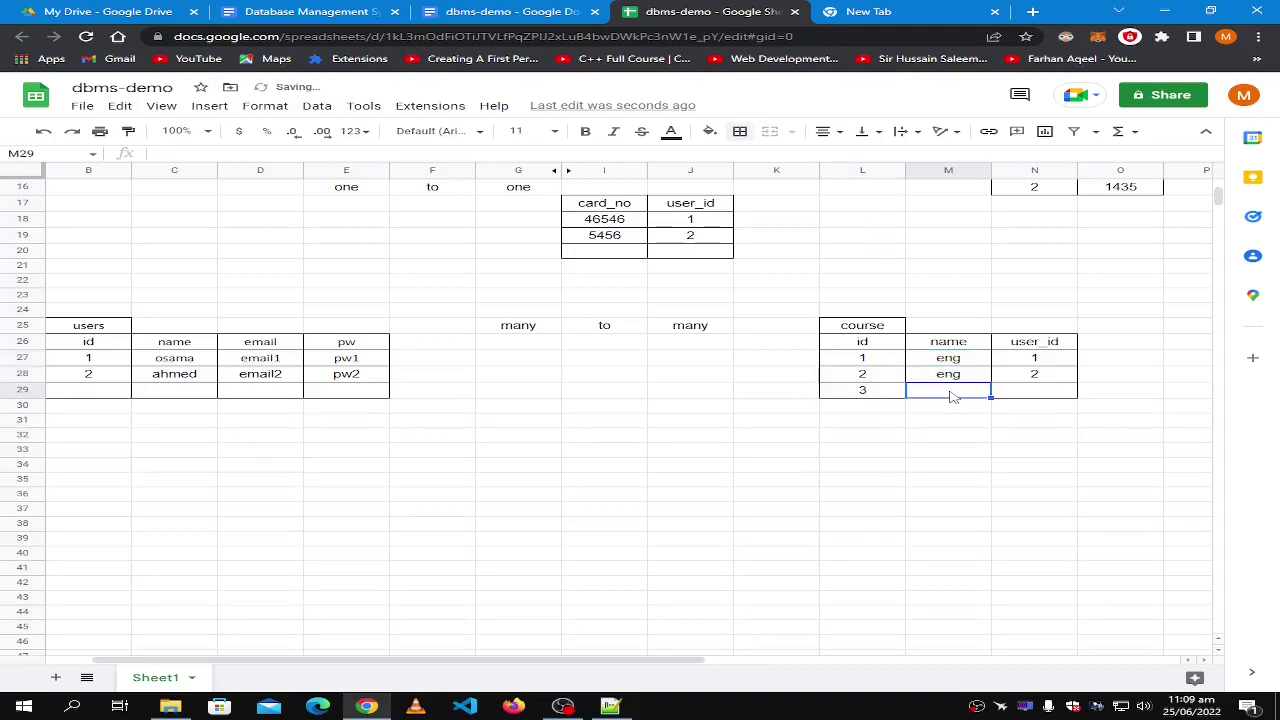
type("math")
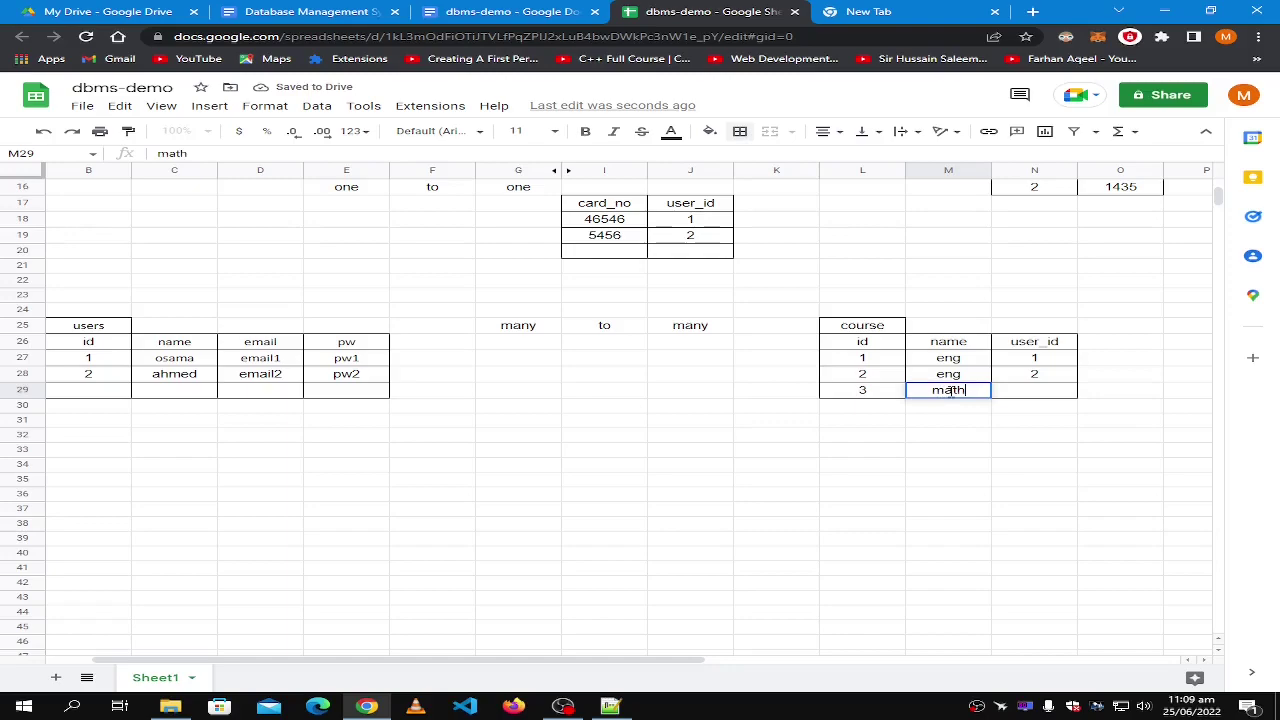
left_click(1045, 393)
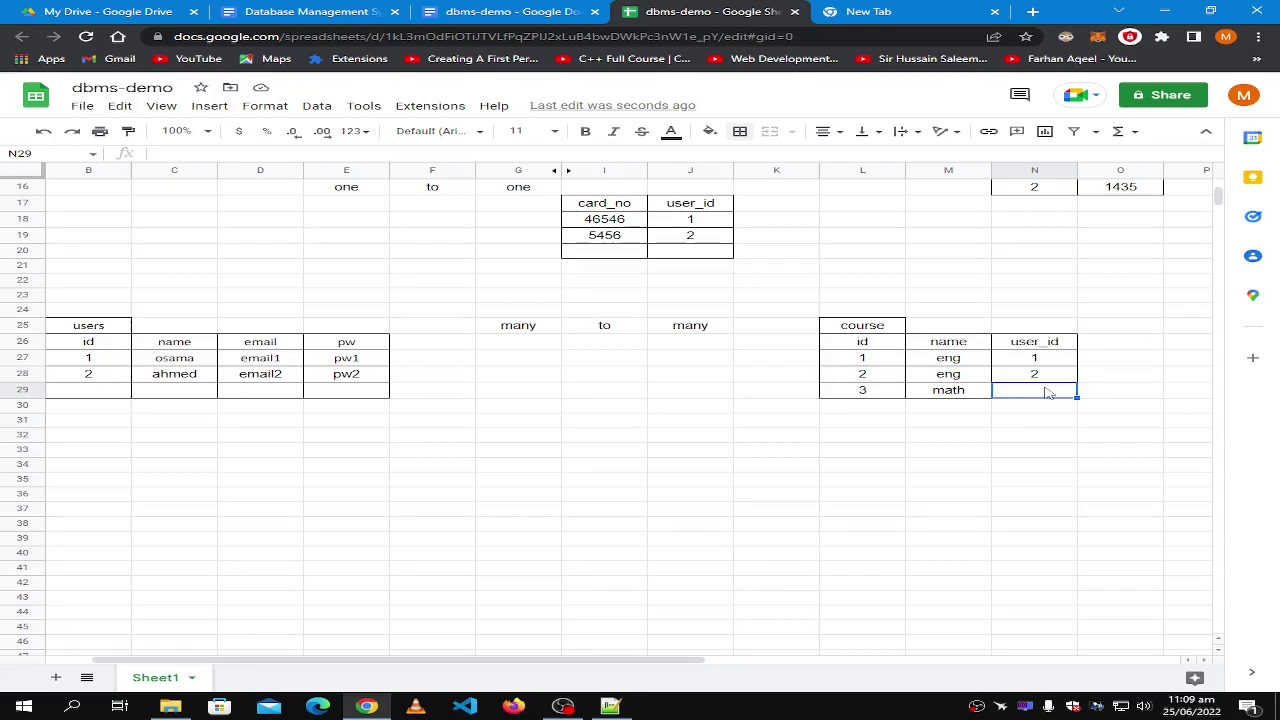
left_click(946, 378)
left_click(960, 363)
left_click(935, 378, "shift")
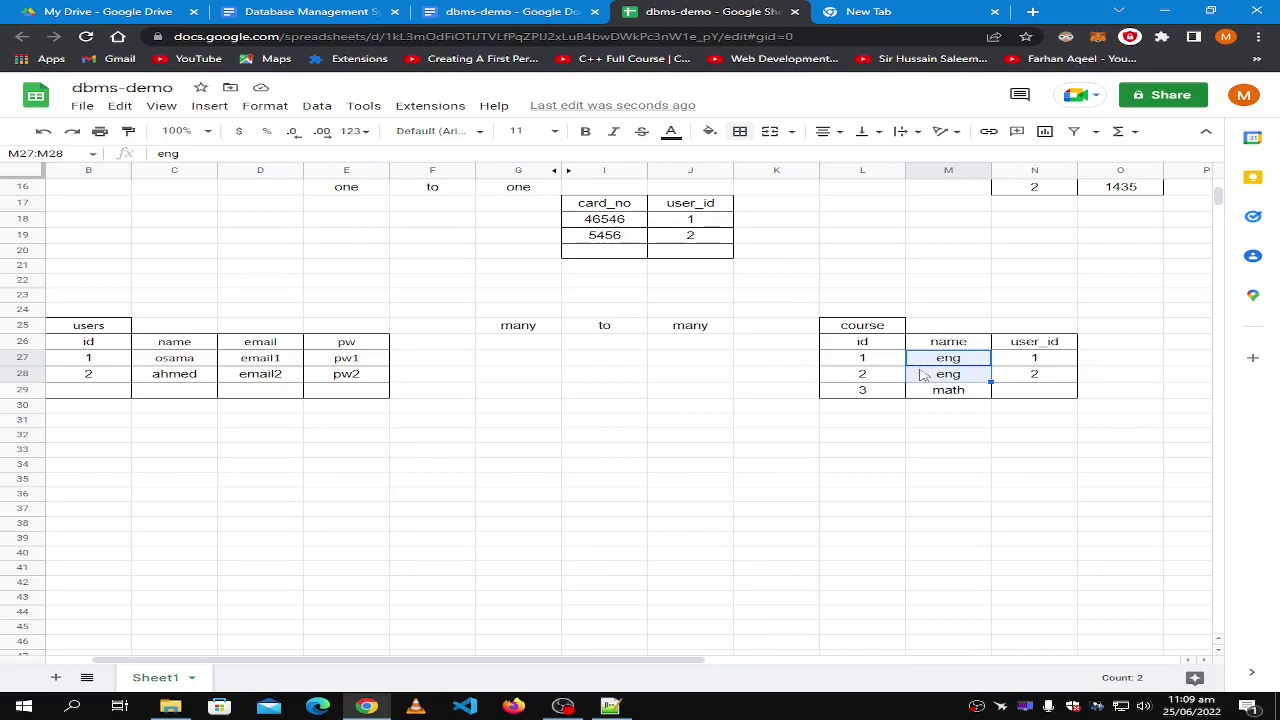
left_click_drag(1032, 345, 1036, 397)
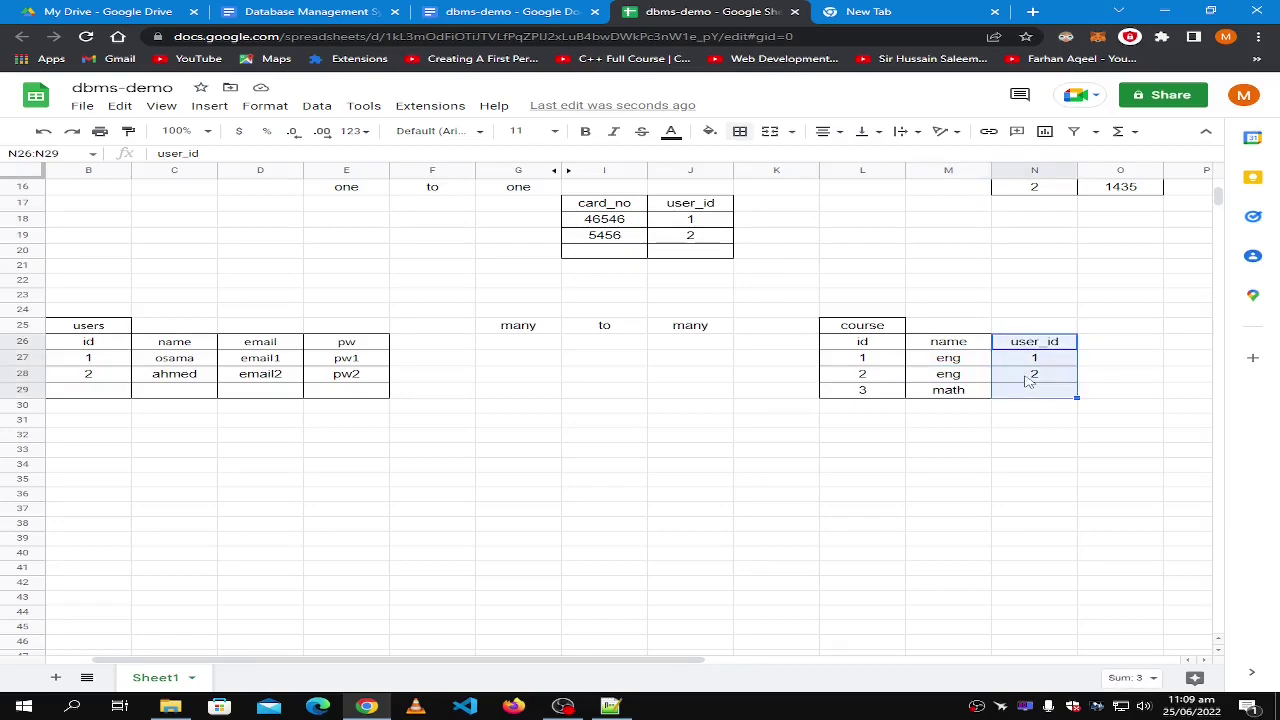
left_click_drag(950, 345, 843, 390)
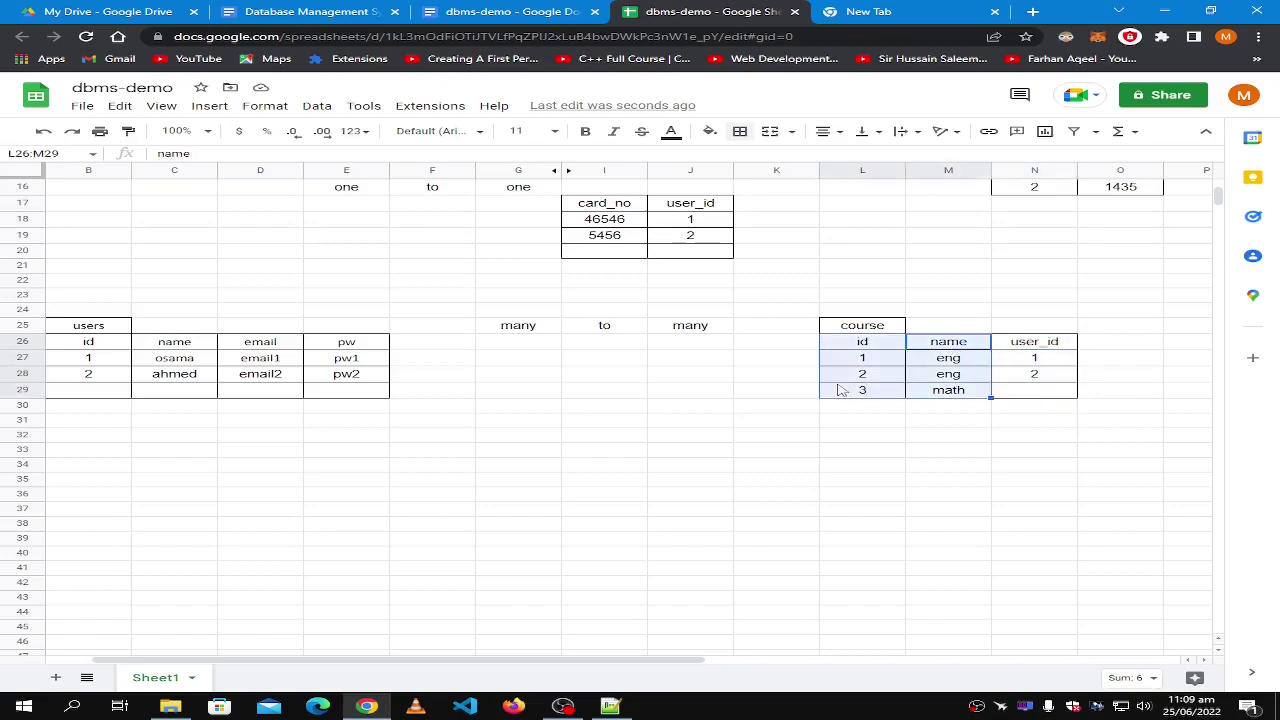
left_click(1034, 343)
left_click(1024, 393, "shift")
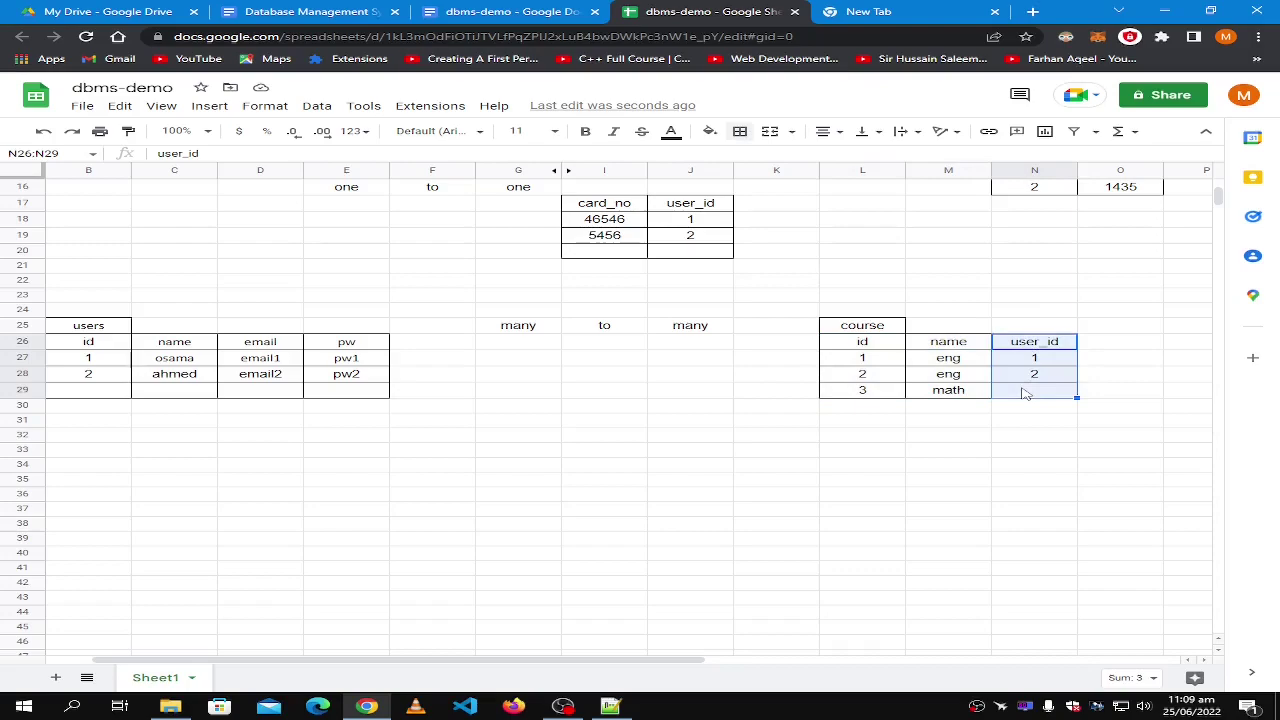
left_click(1024, 393)
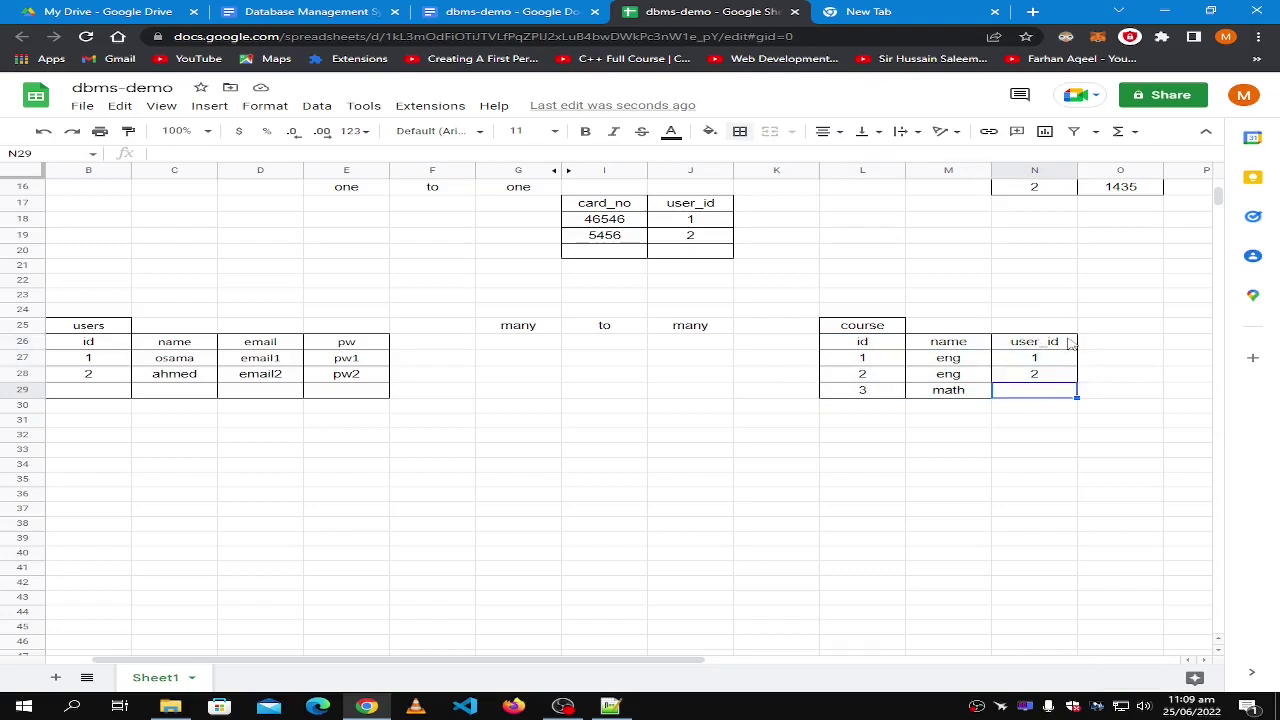
left_click(950, 343)
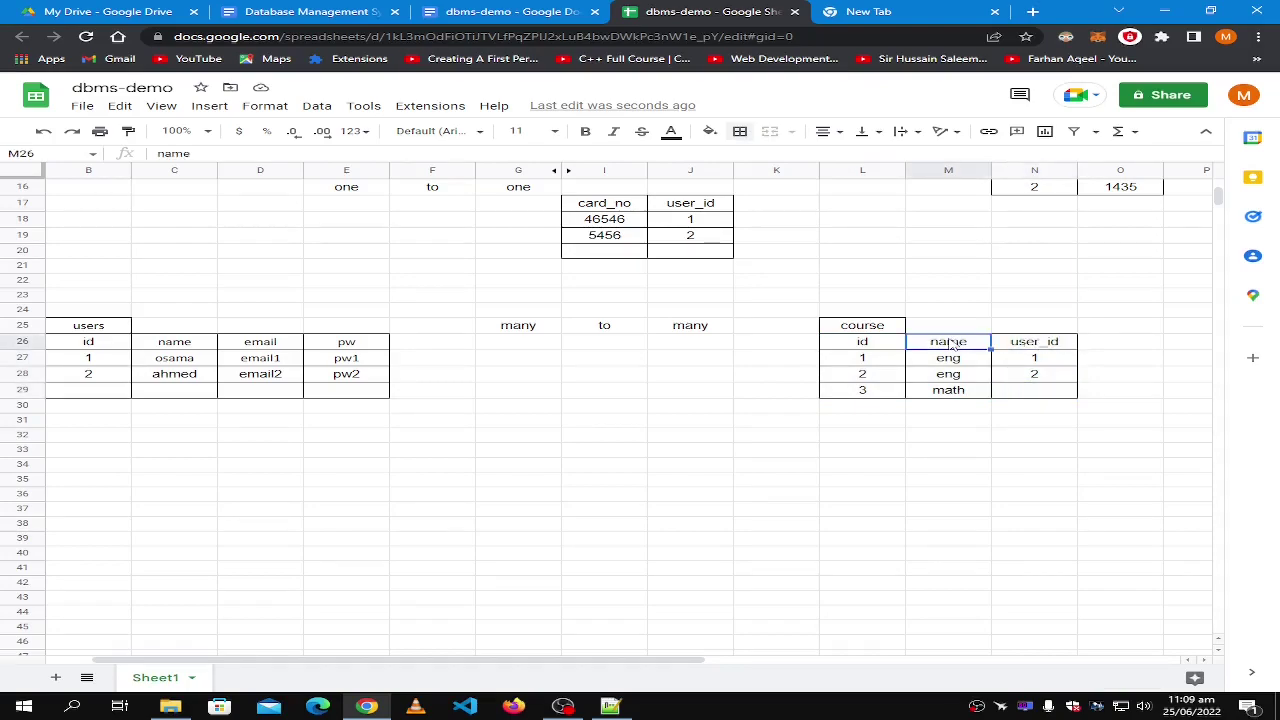
Change the course headers in M26 and N26 to eng and math, and enter user1 in M27.
type("c")
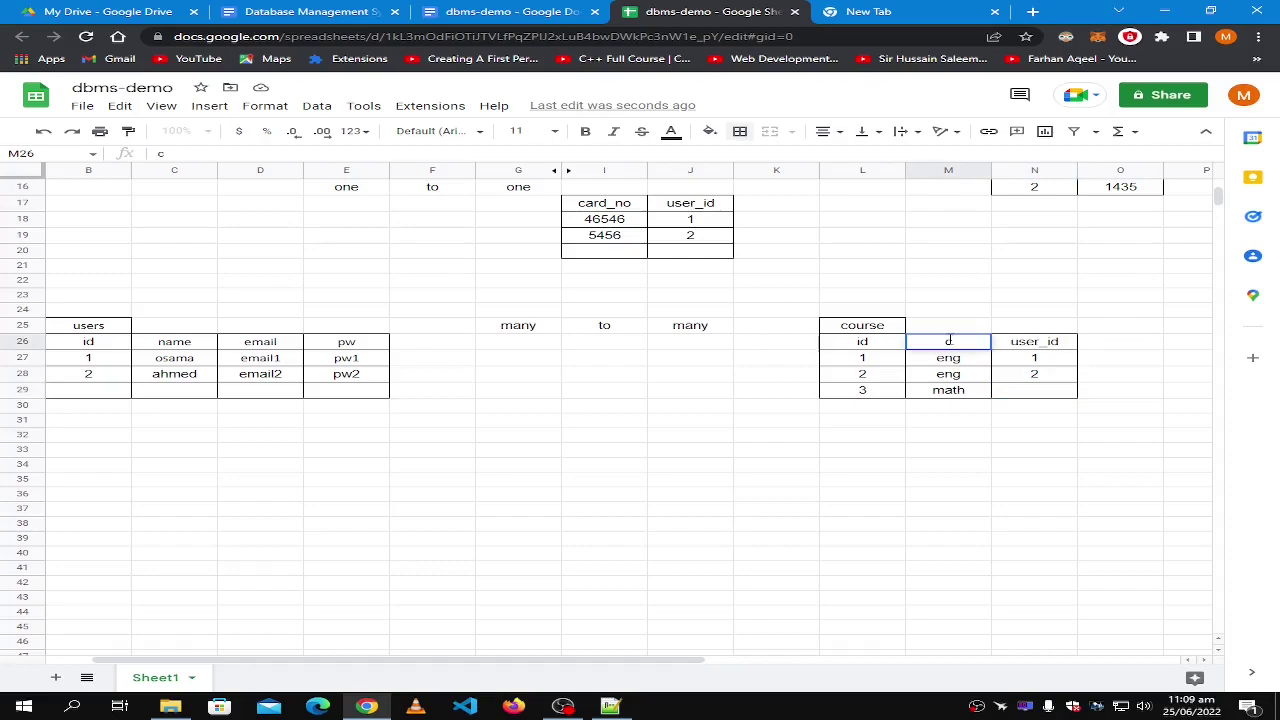
type("eng")
left_click(1028, 349)
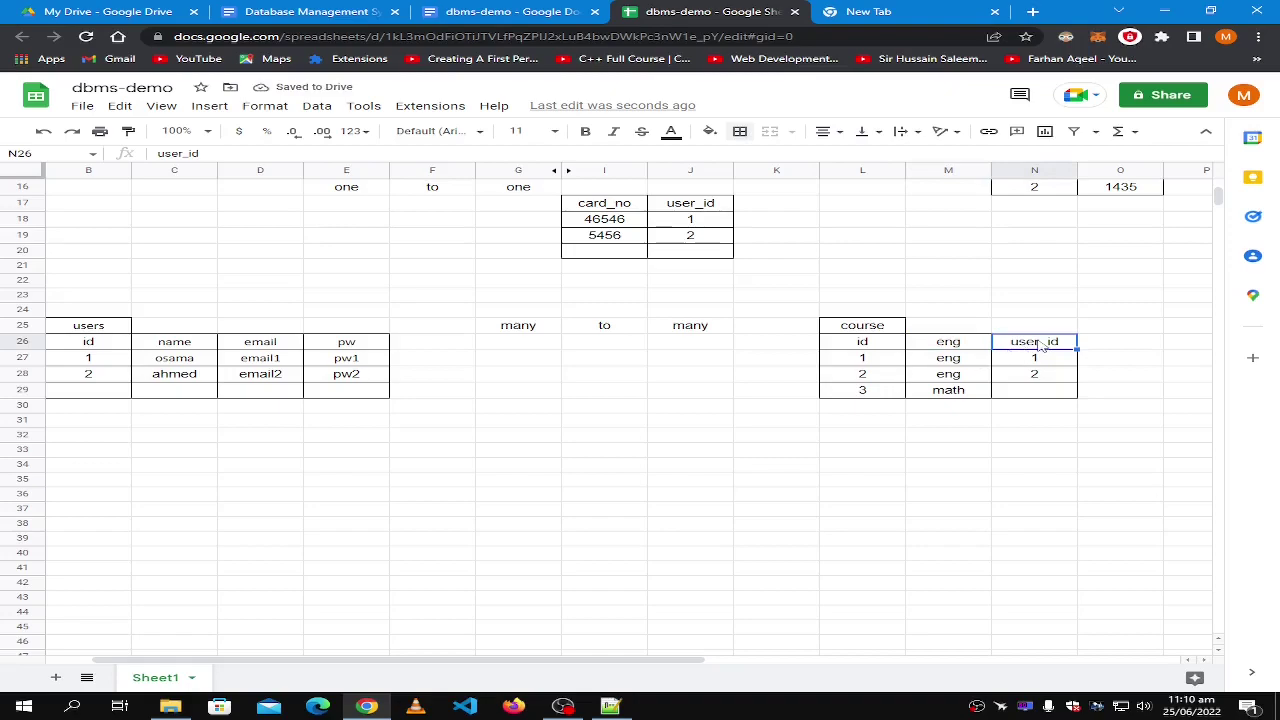
type("math")
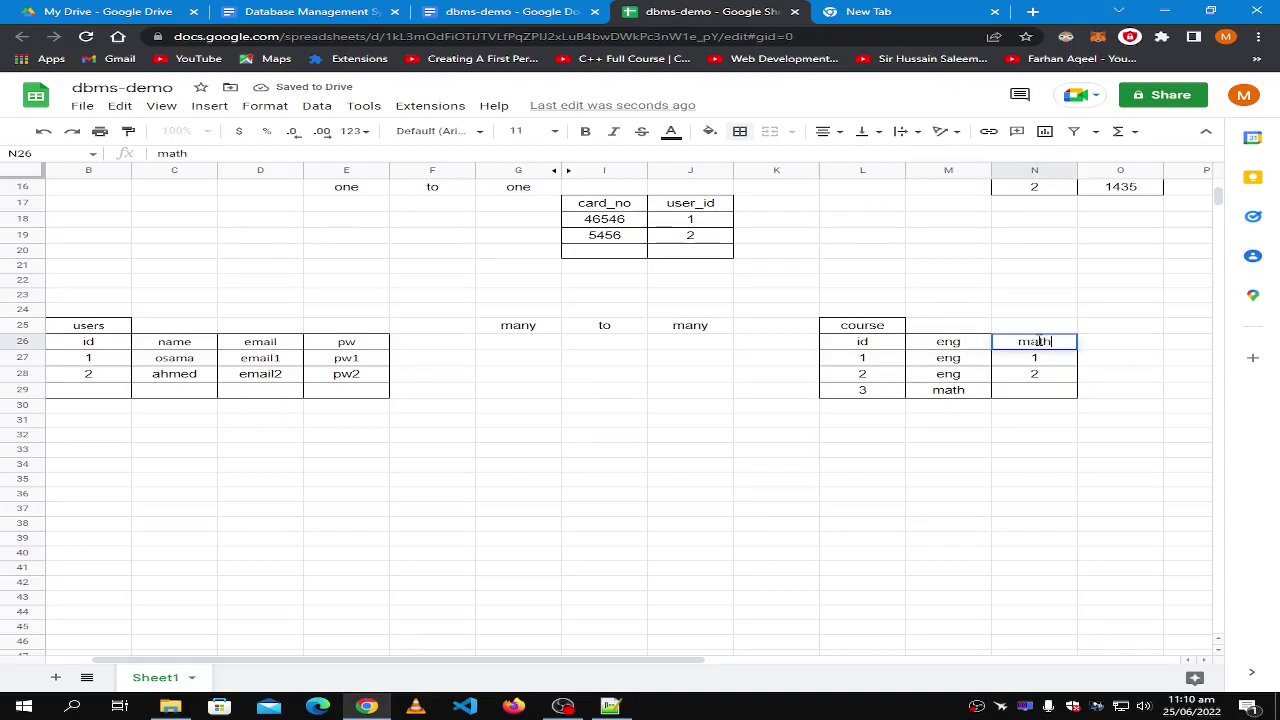
left_click(955, 388)
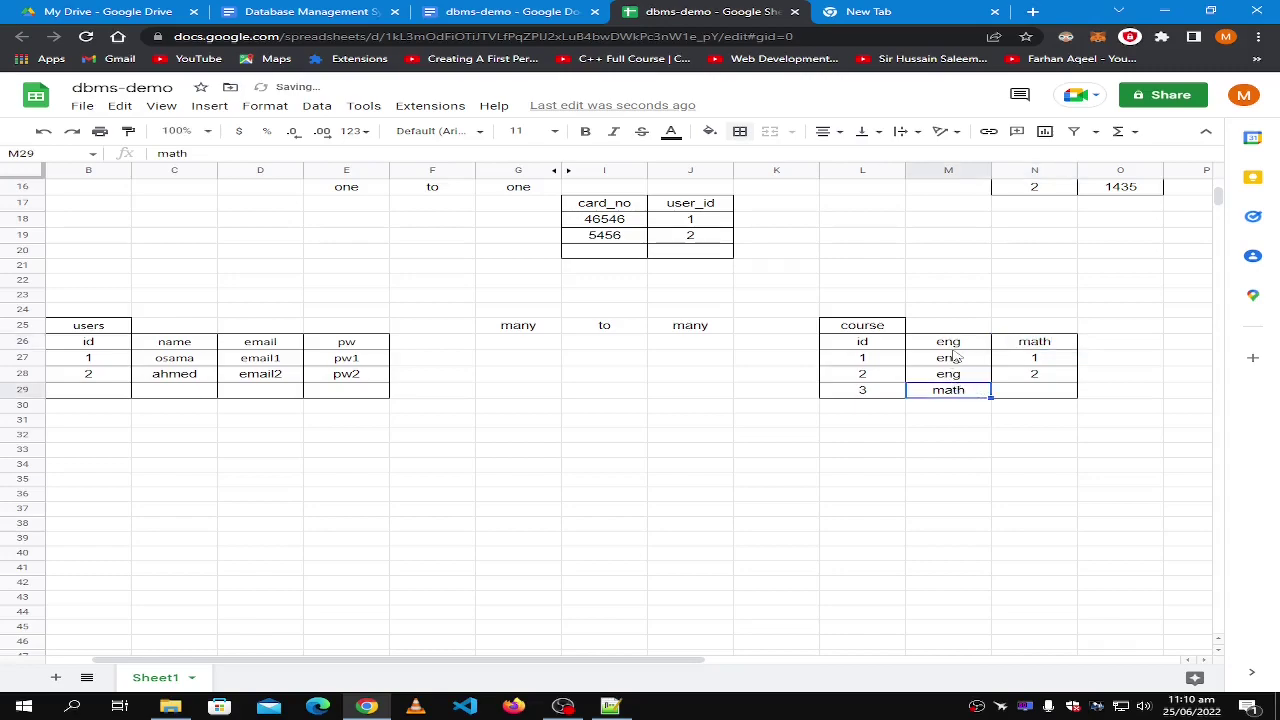
left_click(950, 360)
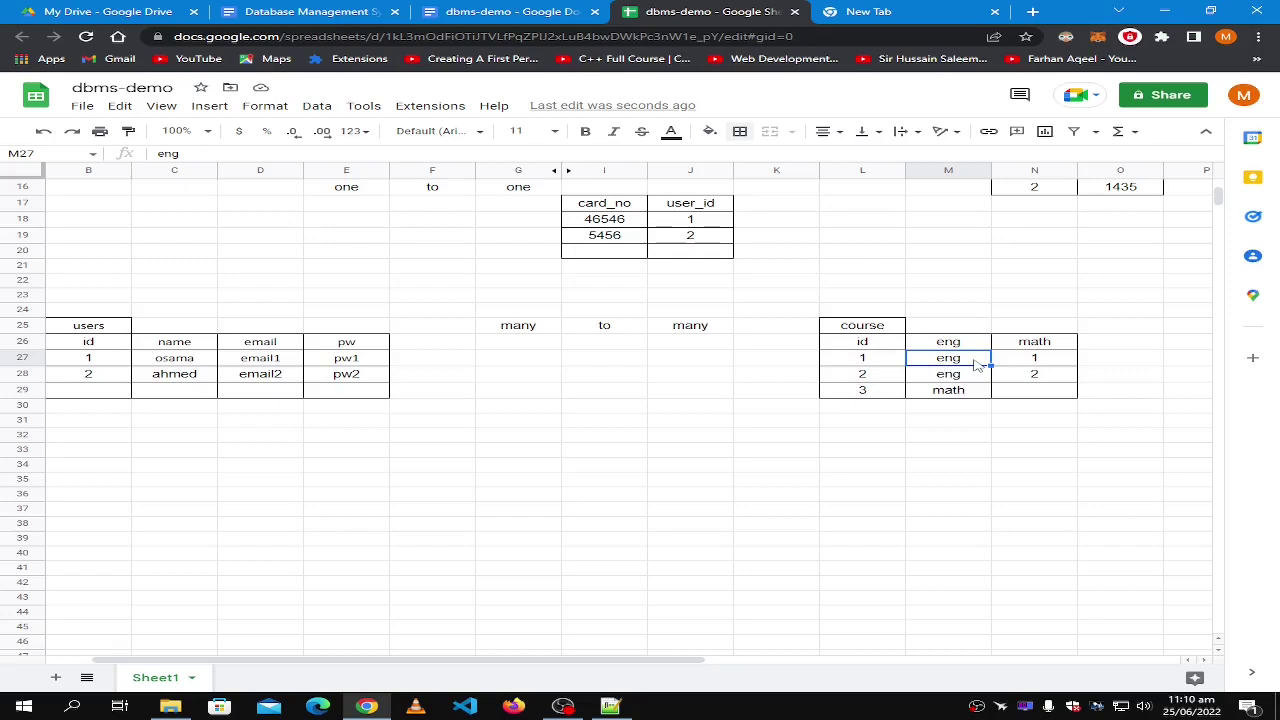
type("user1")
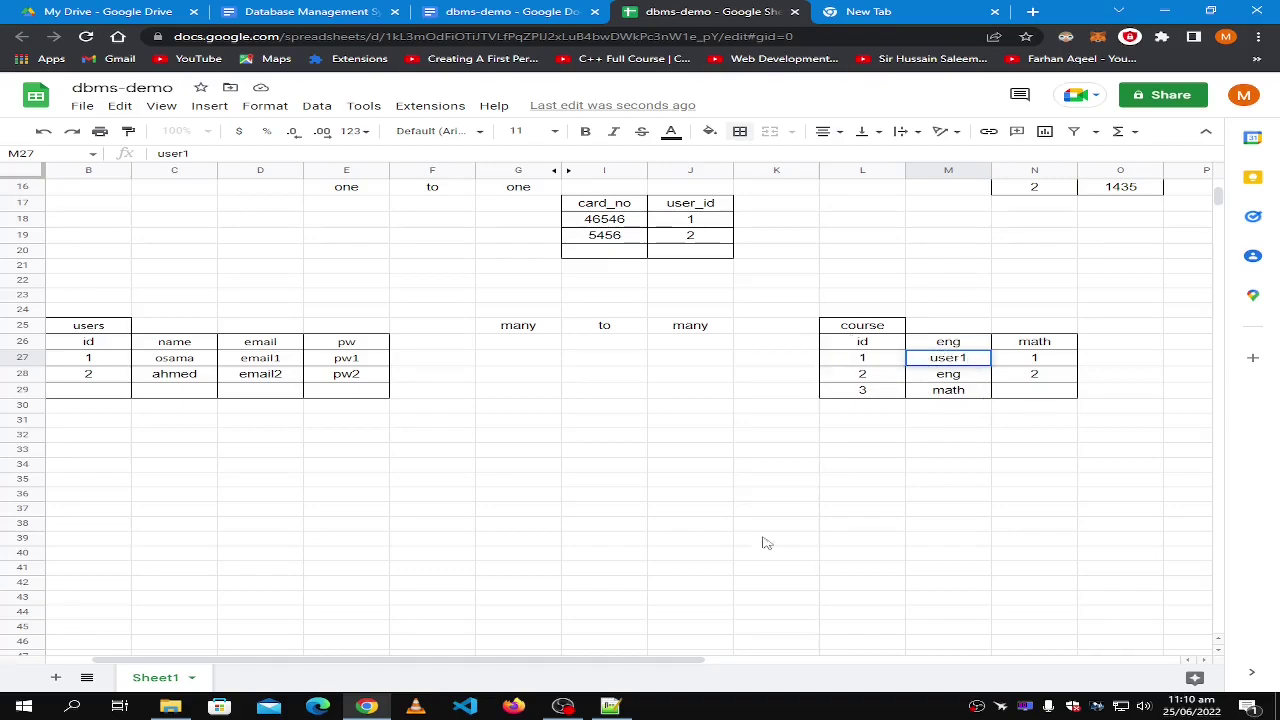
left_click(957, 357)
Enter user2 under eng and null under math for the second course row.
left_click(957, 374)
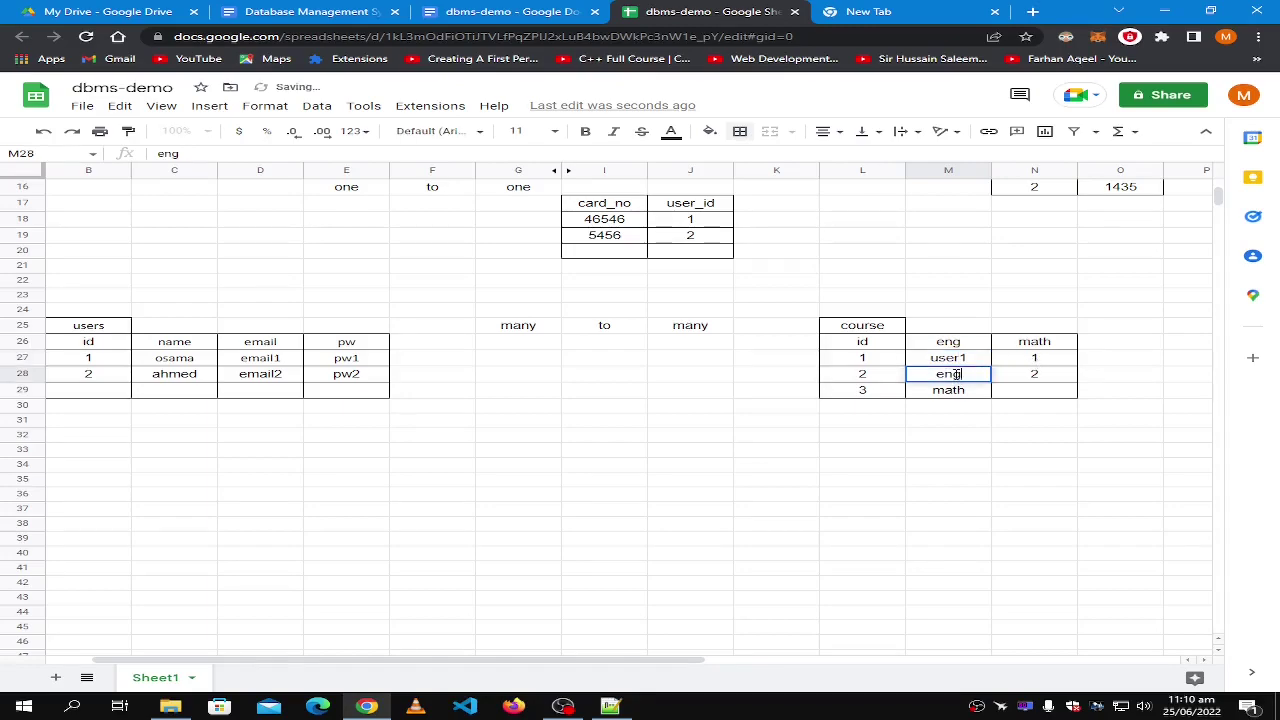
double_click(957, 374)
type("user")
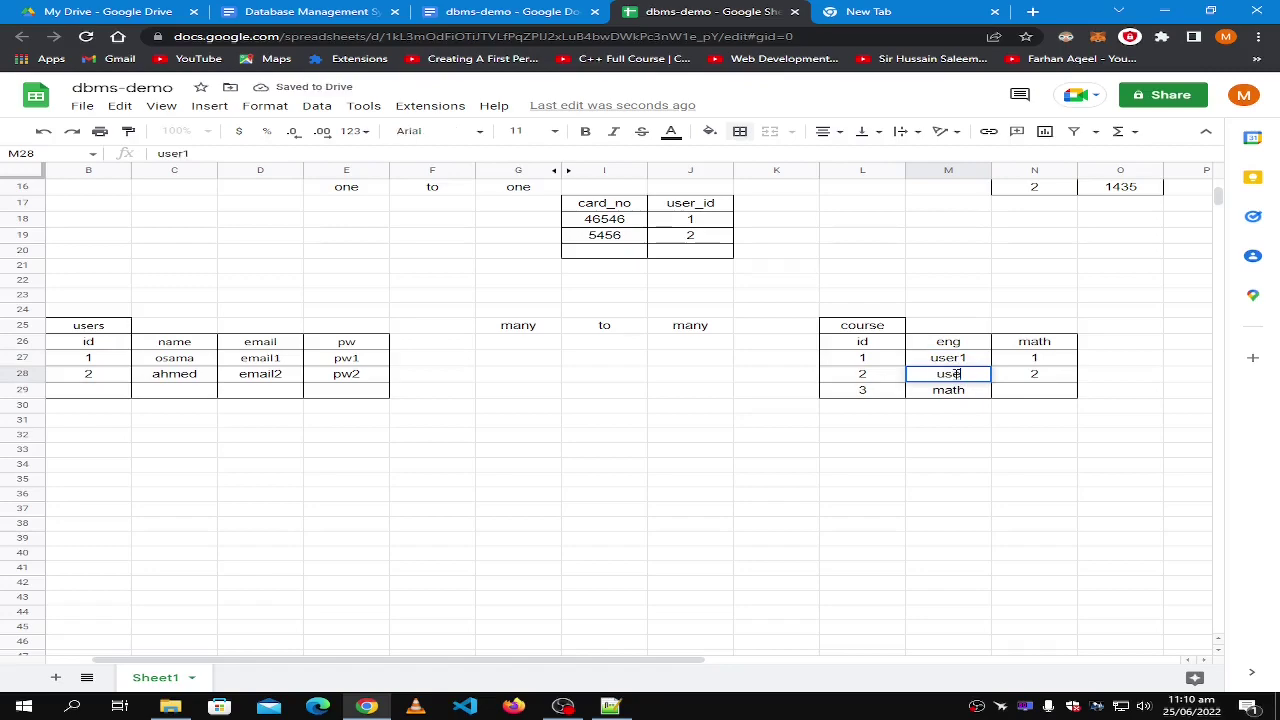
type("2")
left_click(1024, 372)
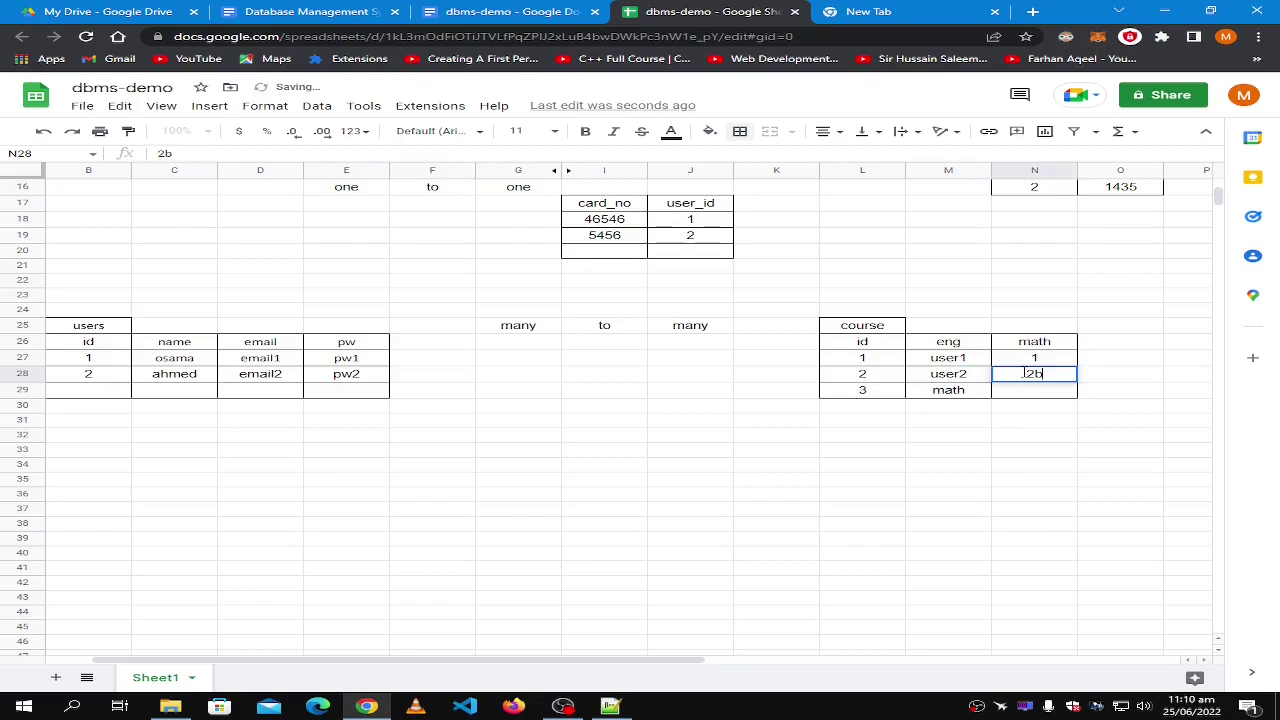
key("BackSpace")
key("BackSpace")
type("null")
key("Return")
Clear the math entry from the row 29 course name cell.
left_click(958, 397)
double_click(955, 390)
key("BackSpace")
key("BackSpace")
left_click(962, 448)
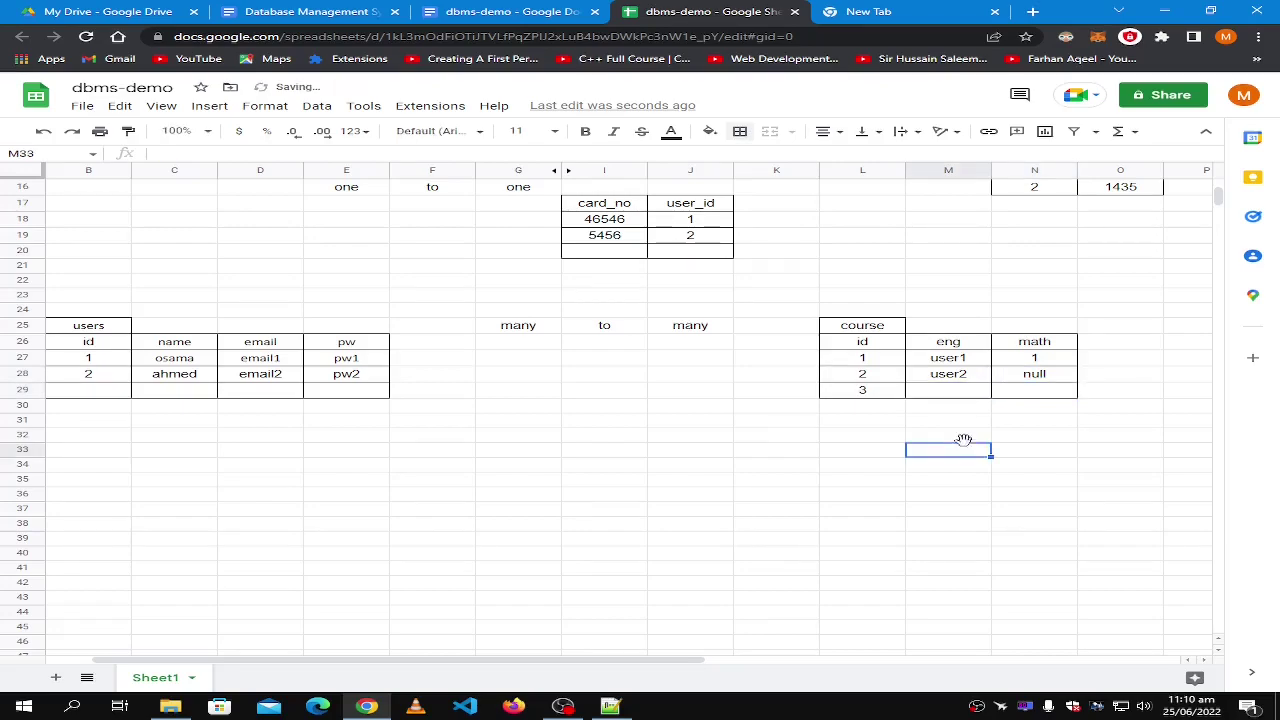
left_click(1013, 380)
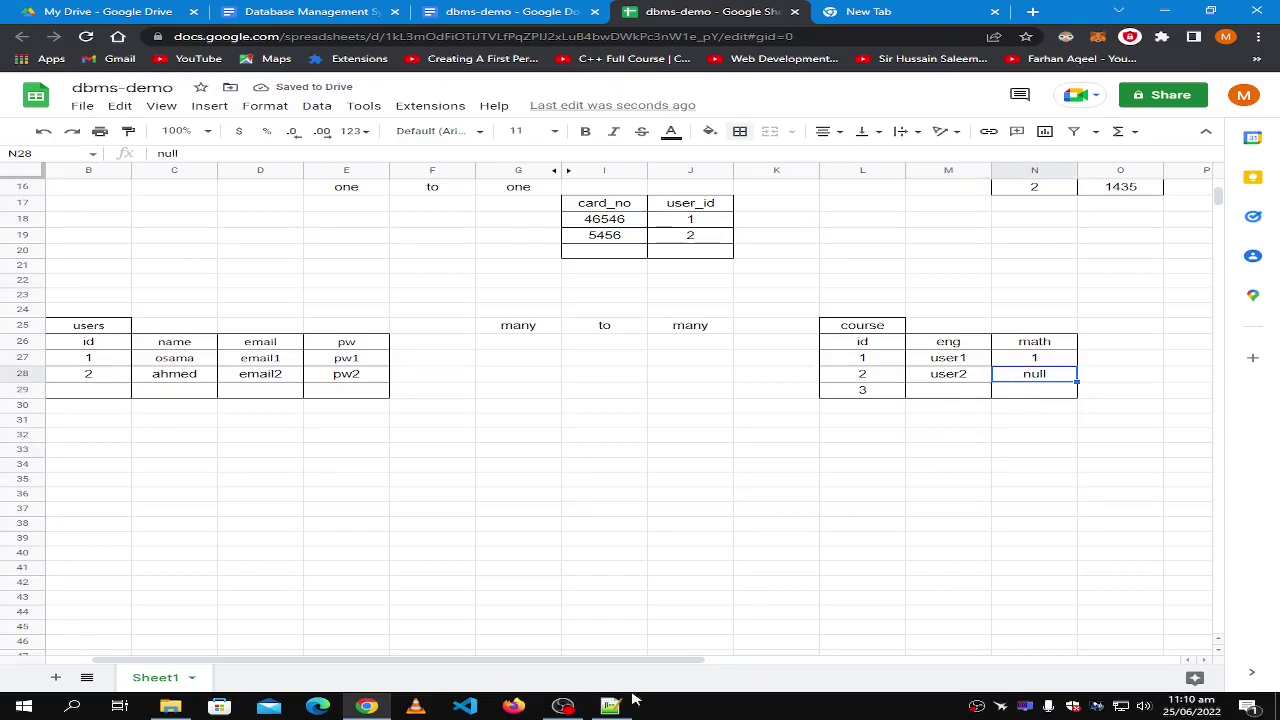
left_click_drag(625, 664, 585, 664)
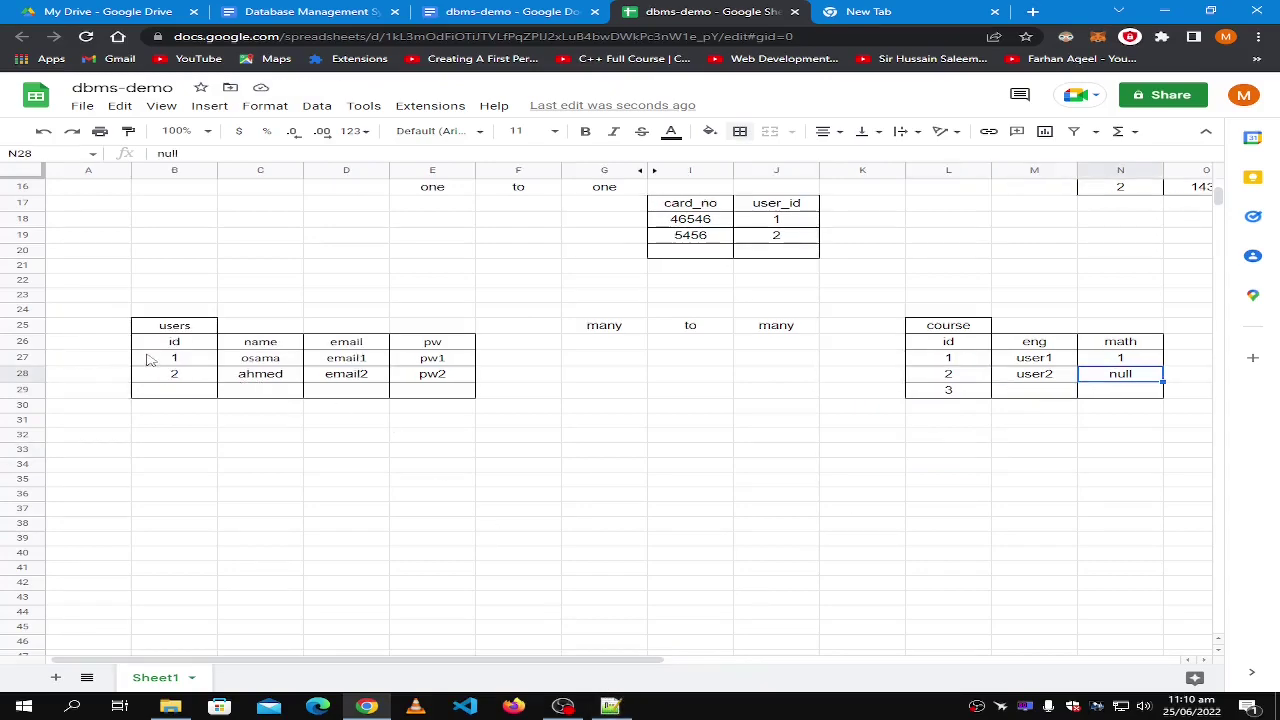
left_click(174, 372)
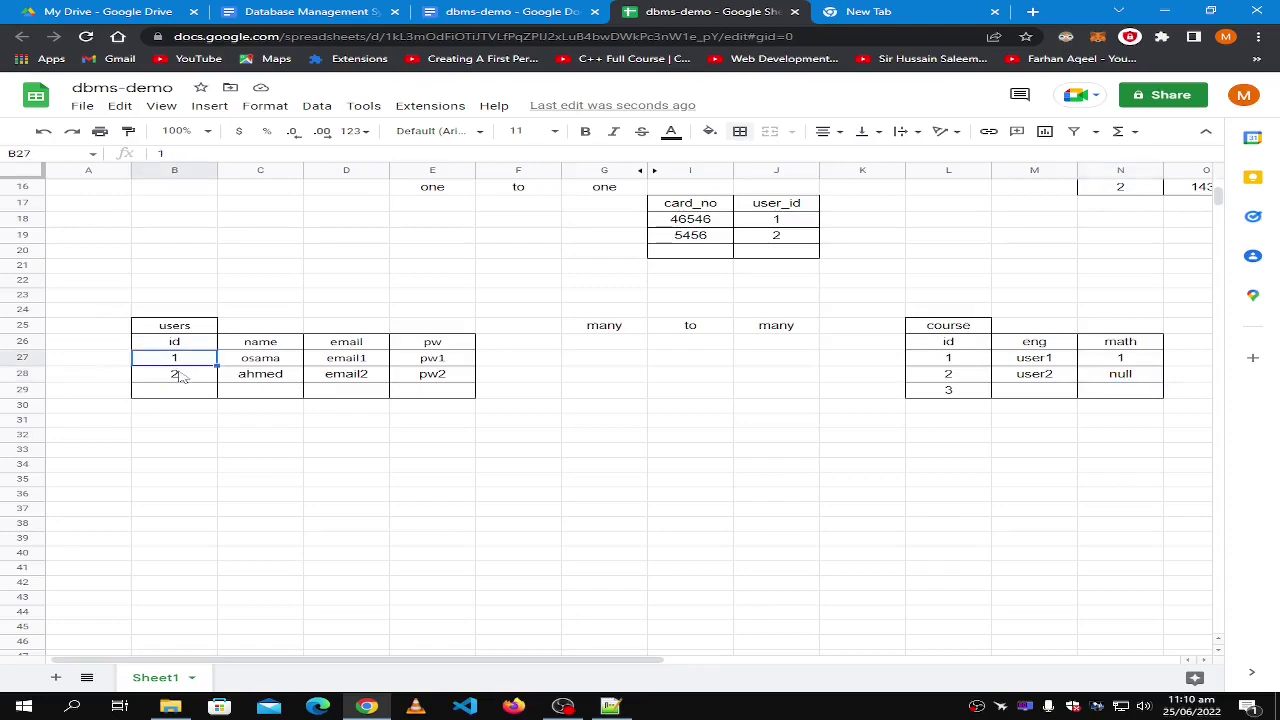
Replace the 1 under math in N27 with user1.
left_click(1047, 360)
left_click(1042, 380)
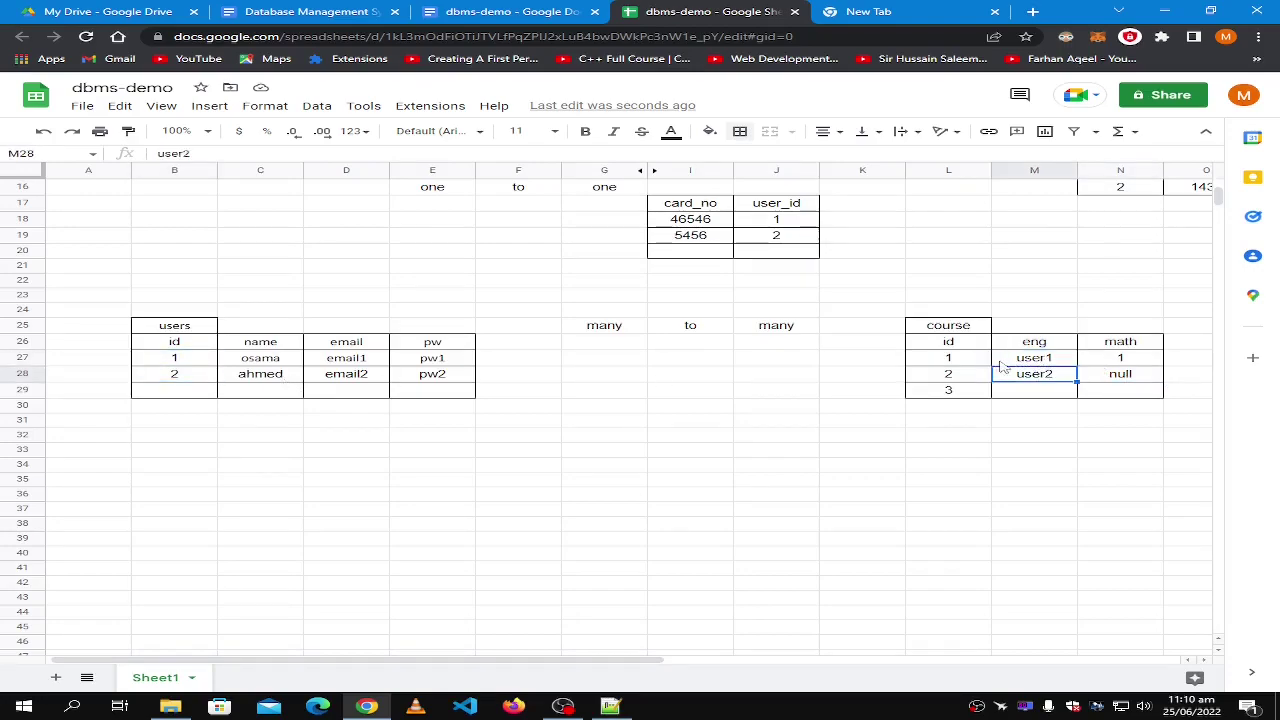
double_click(1108, 360)
type("use")
double_click(1108, 360)
type("user1")
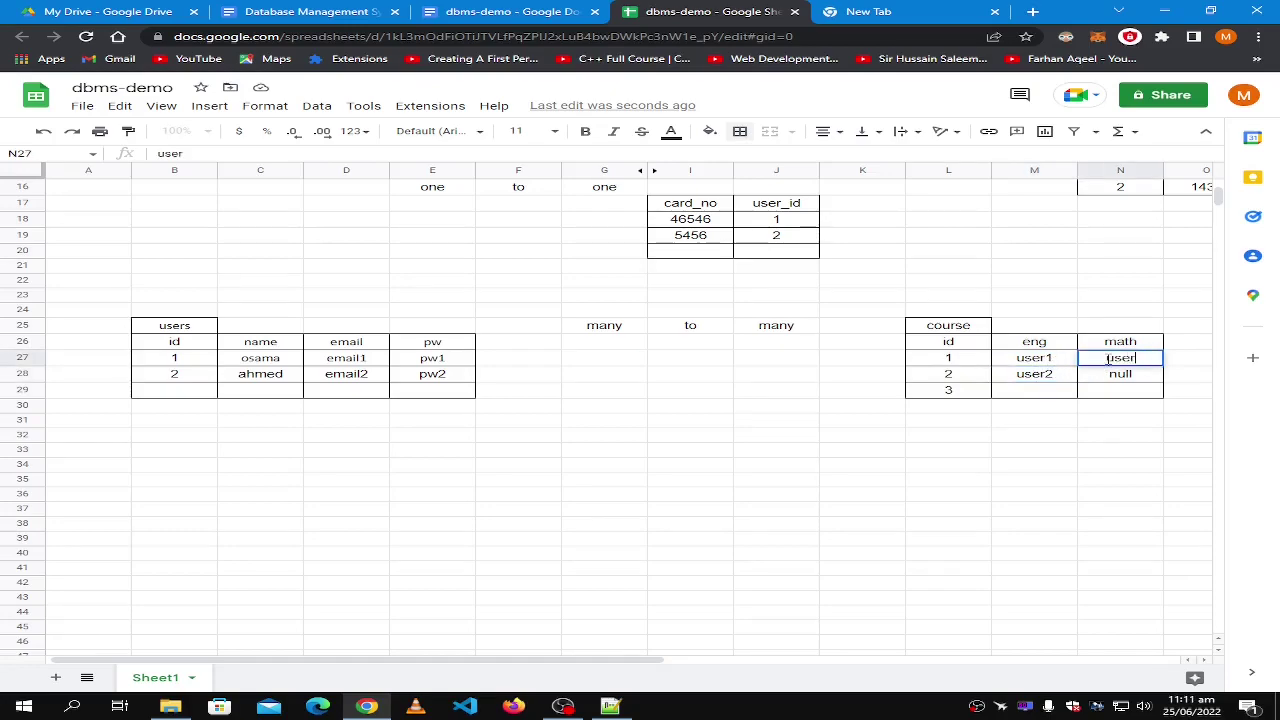
left_click(1043, 378)
left_click(1116, 377)
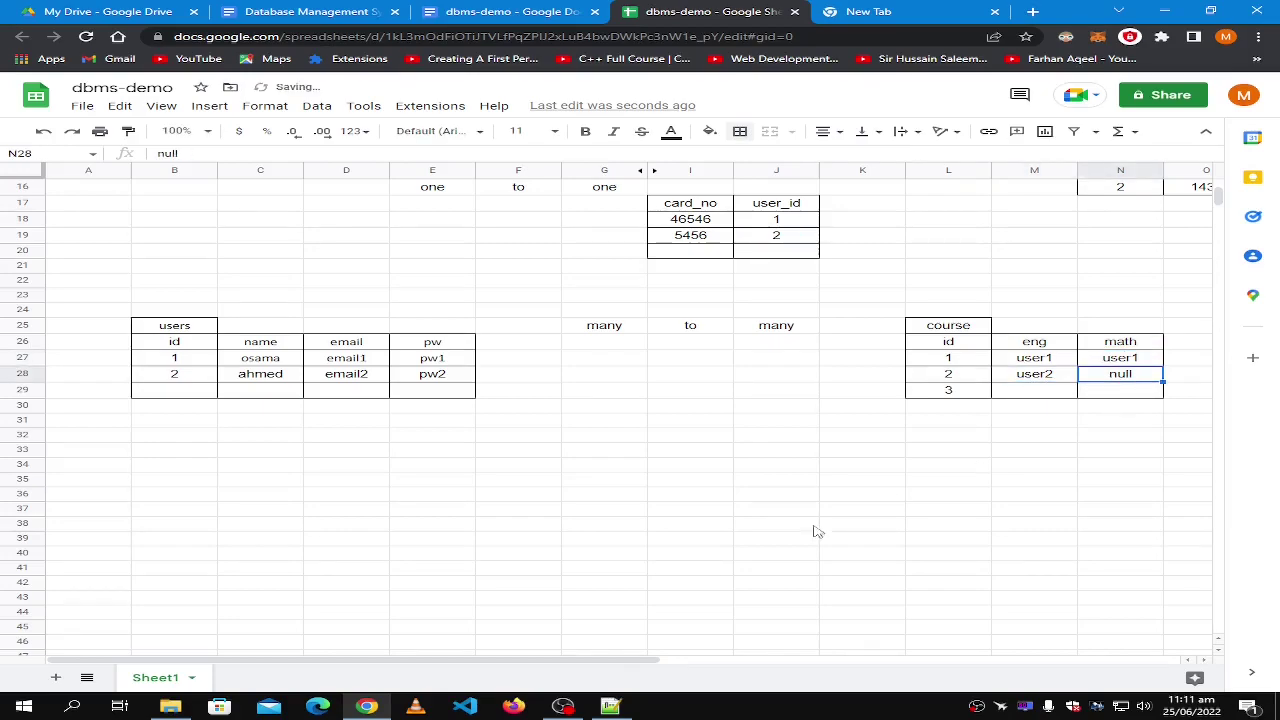
left_click_drag(585, 662, 681, 662)
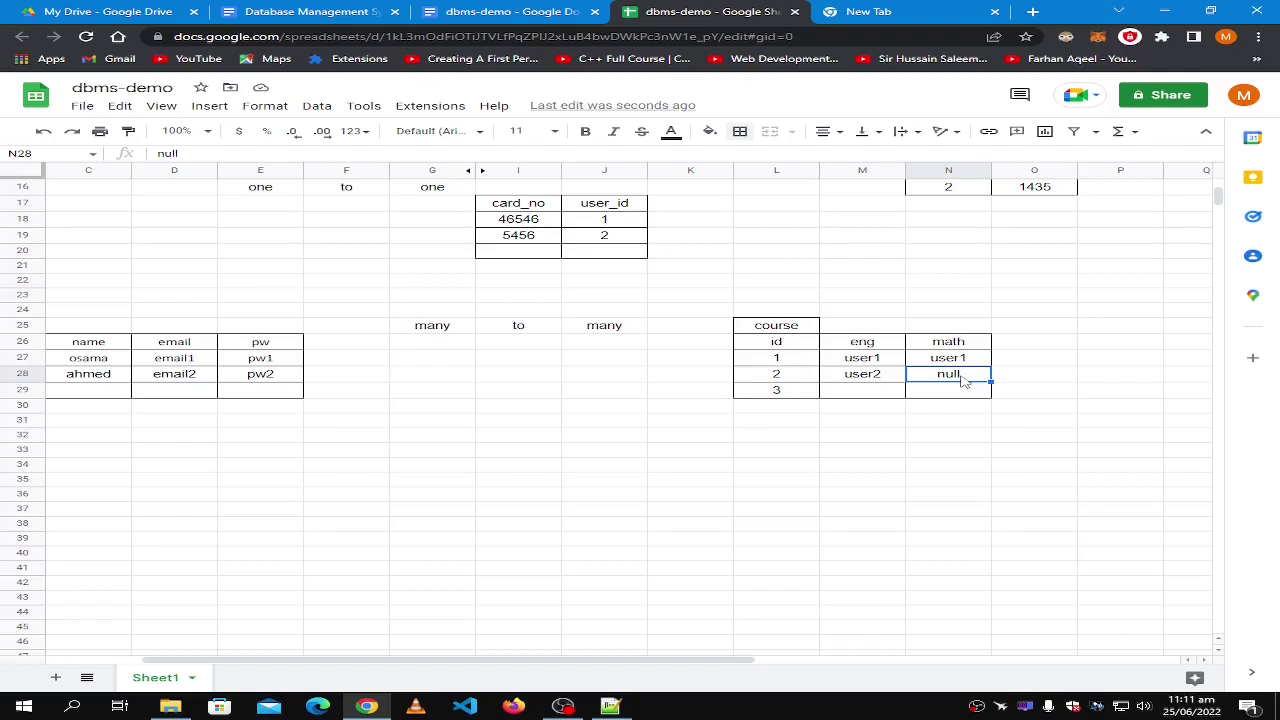
Add a computer column header in O26 with null in O27 and user2 in O28.
left_click(1022, 346)
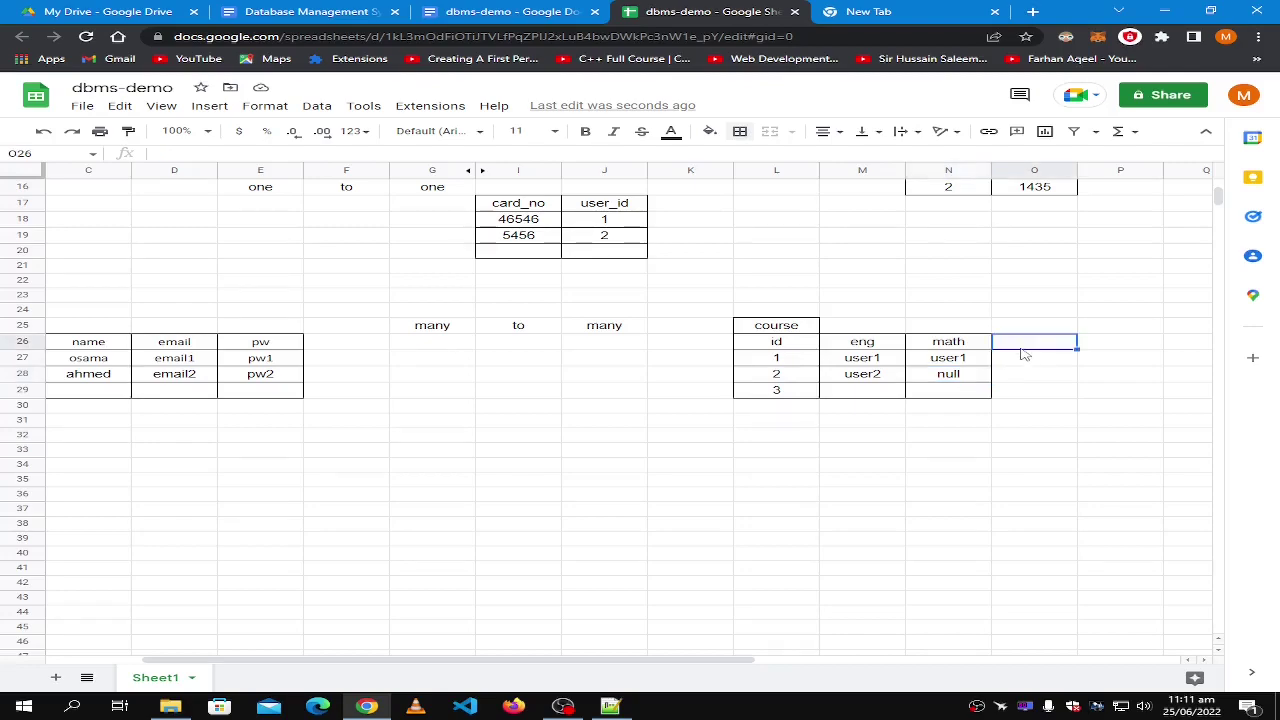
left_click(966, 380)
left_click(1014, 344)
type("computer")
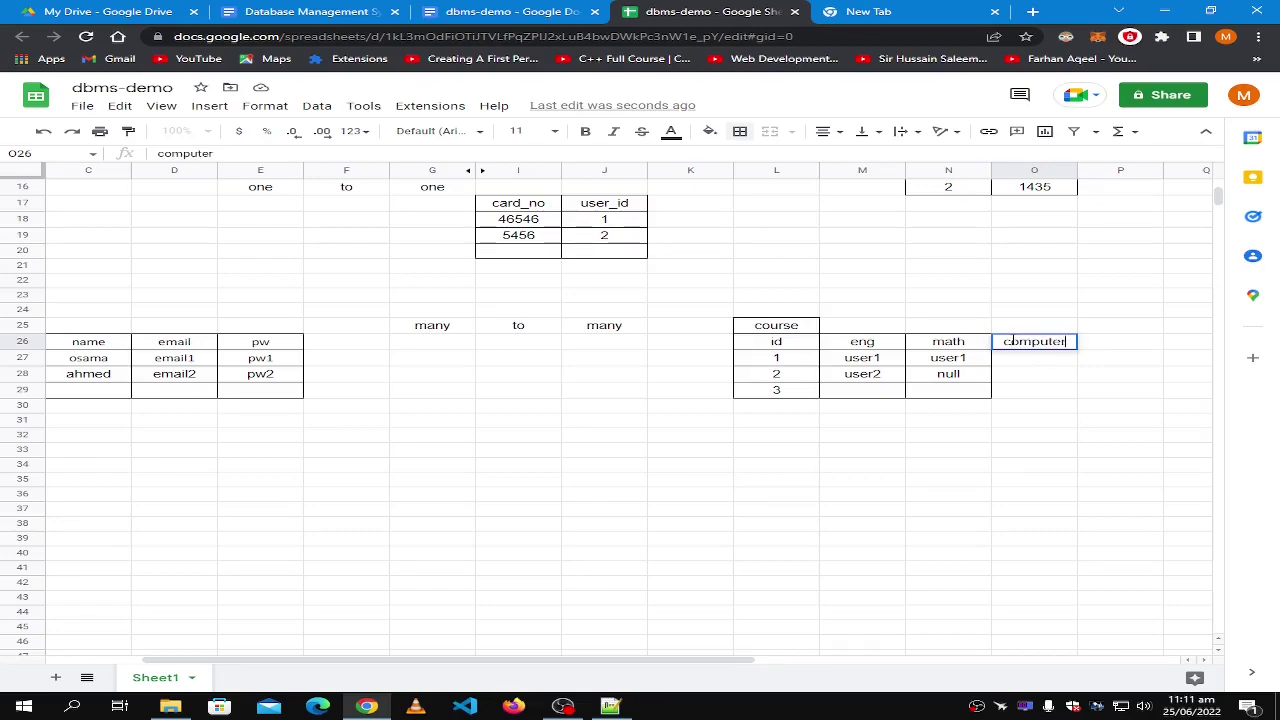
key("Tab")
key("Return")
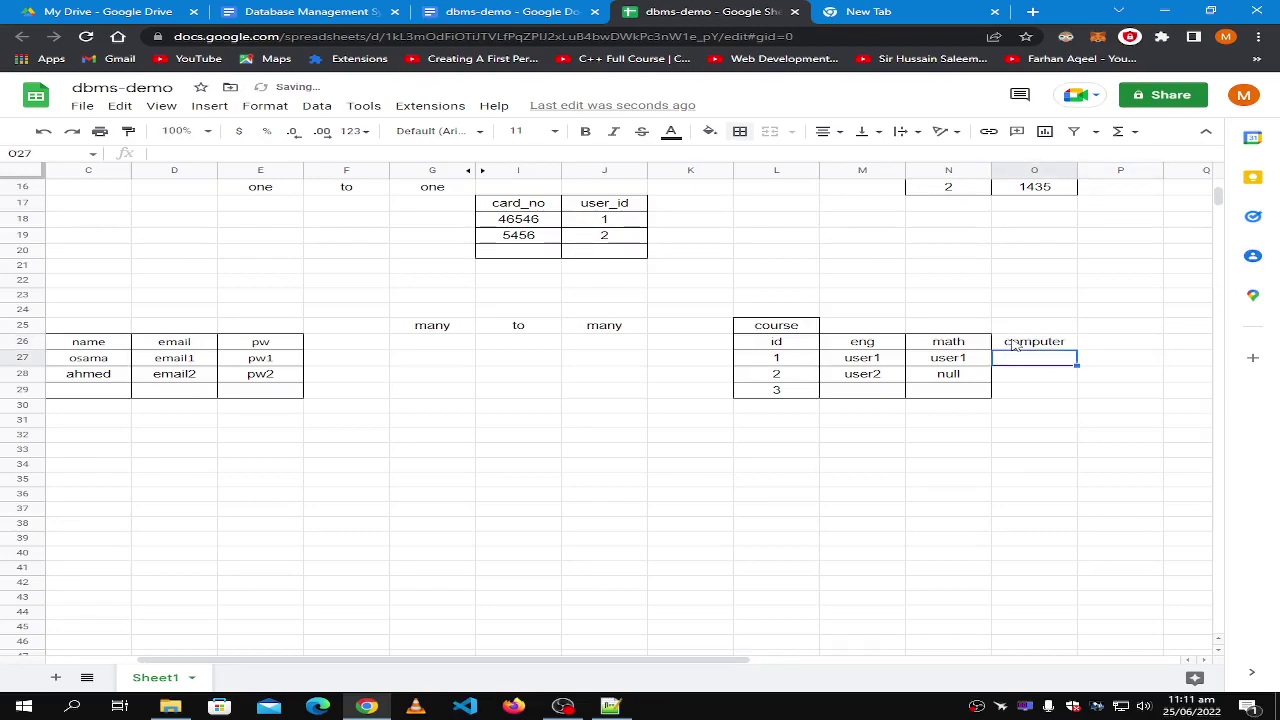
type("null")
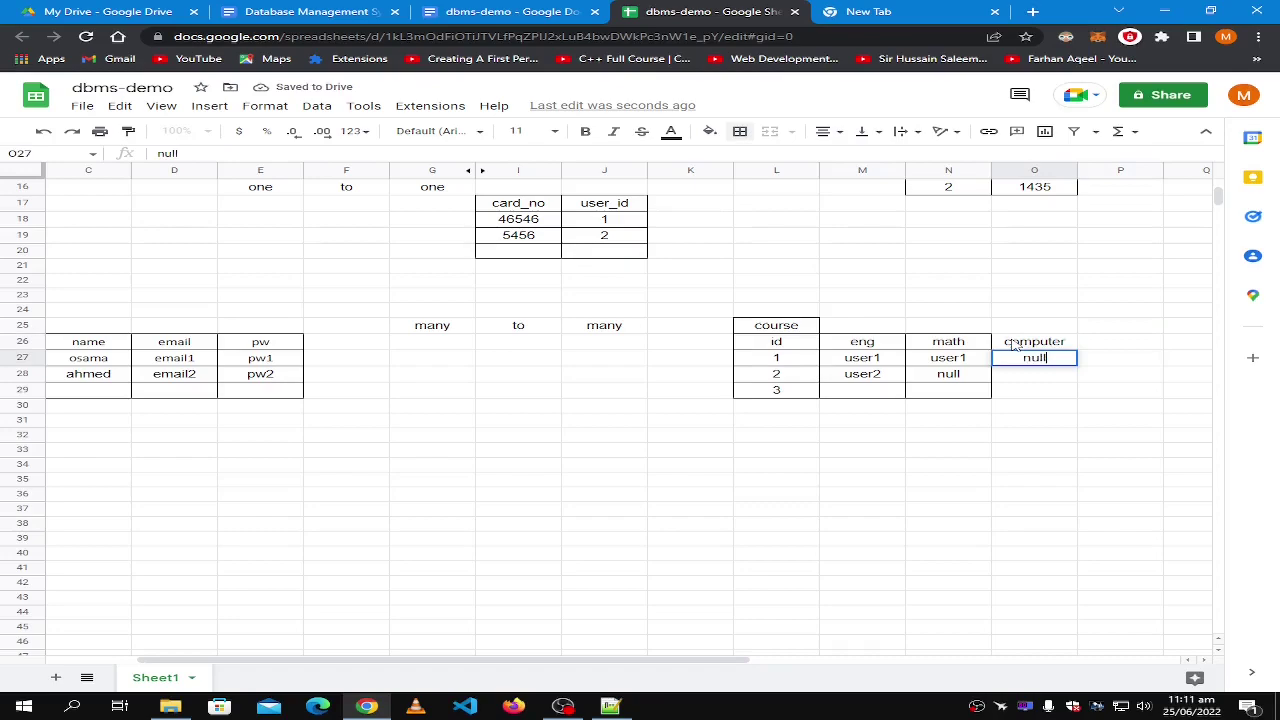
key("Return")
type("user2")
Apply All borders to the computer column range O26:O29.
left_click_drag(1014, 344, 1032, 392)
left_click(740, 131)
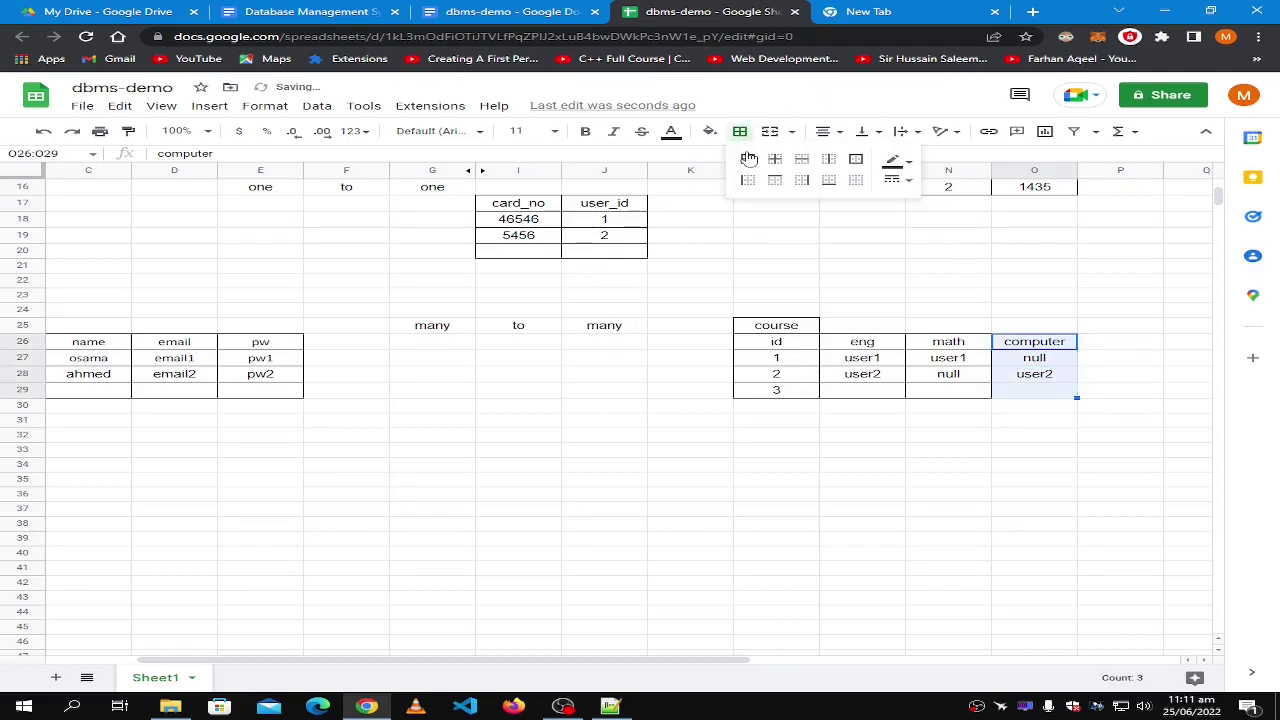
left_click(748, 159)
left_click(1000, 456)
left_click(1048, 363)
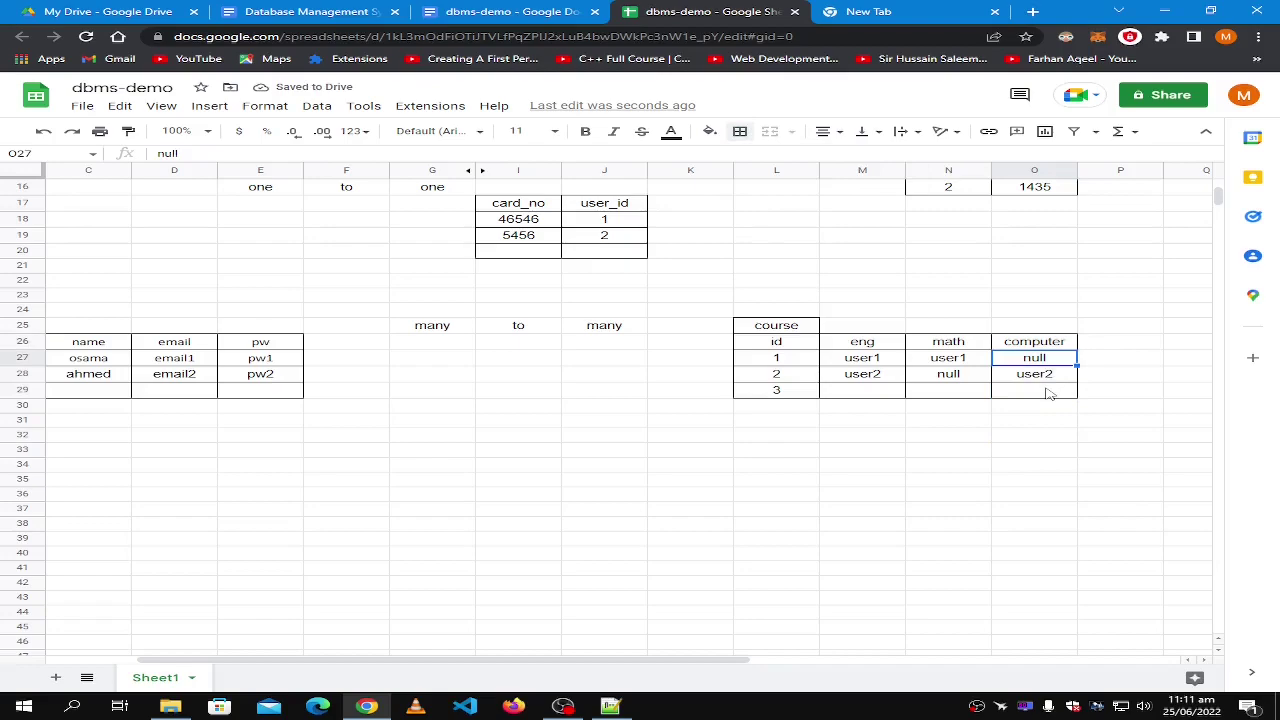
left_click(1118, 345)
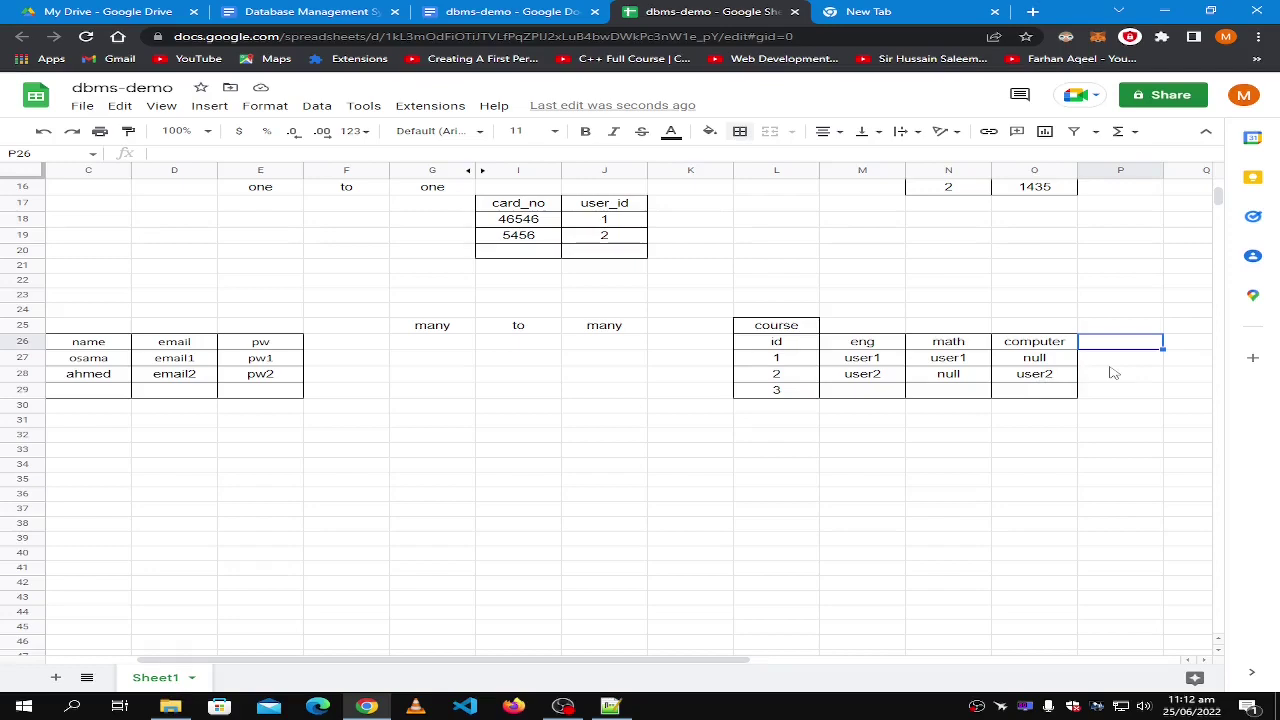
Inspect the course table's computer column down to id 3, then come back to the dbms-demo sheet.
left_click(1112, 378)
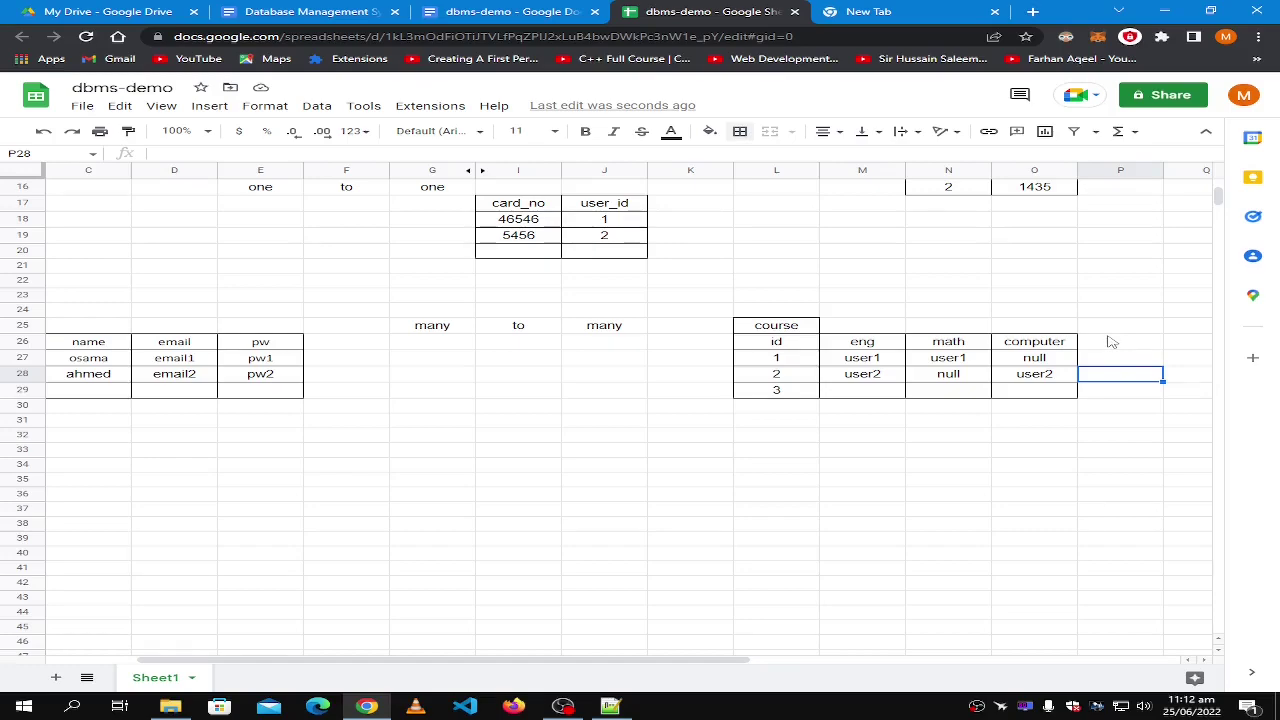
left_click(1047, 344)
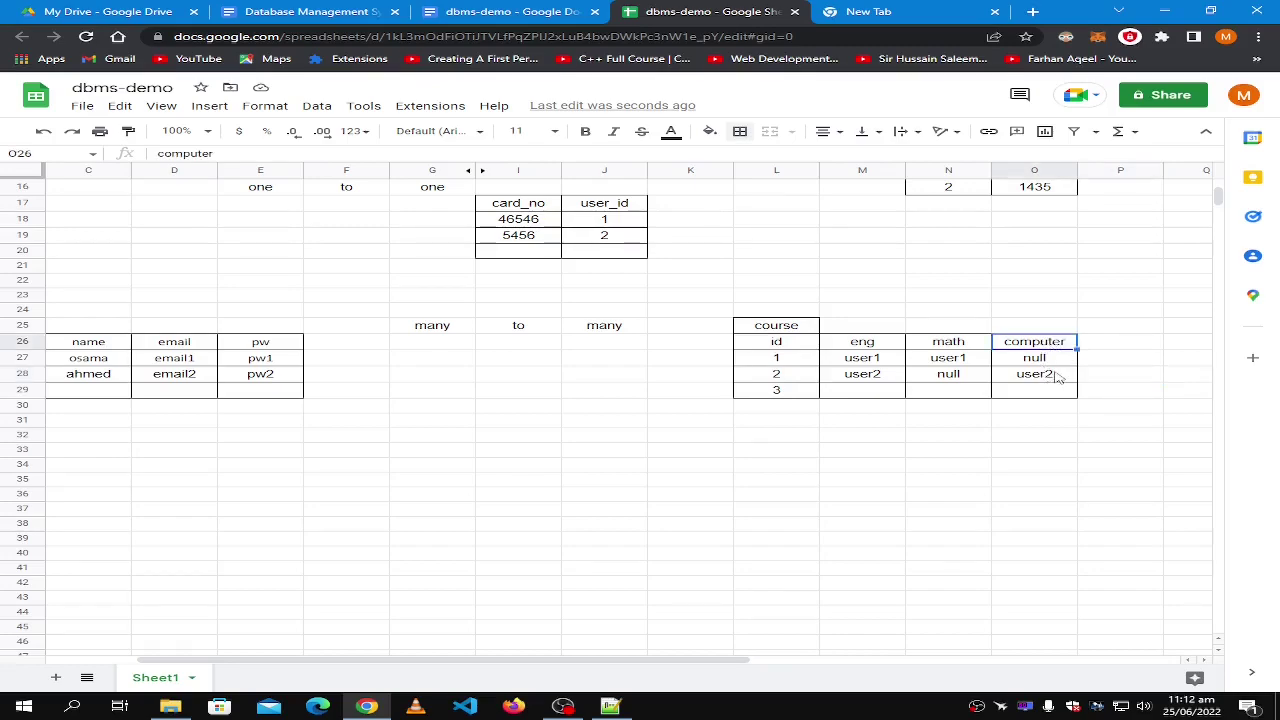
left_click(1057, 376, "shift")
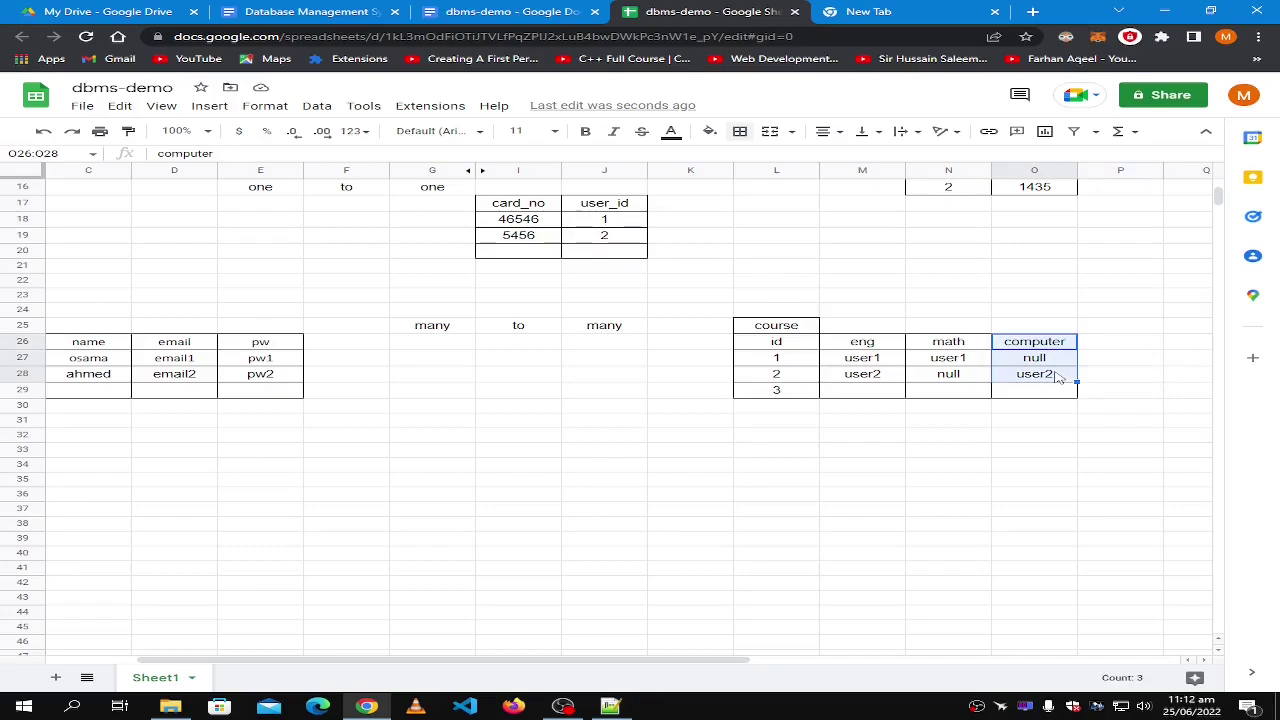
left_click(1044, 396, "shift")
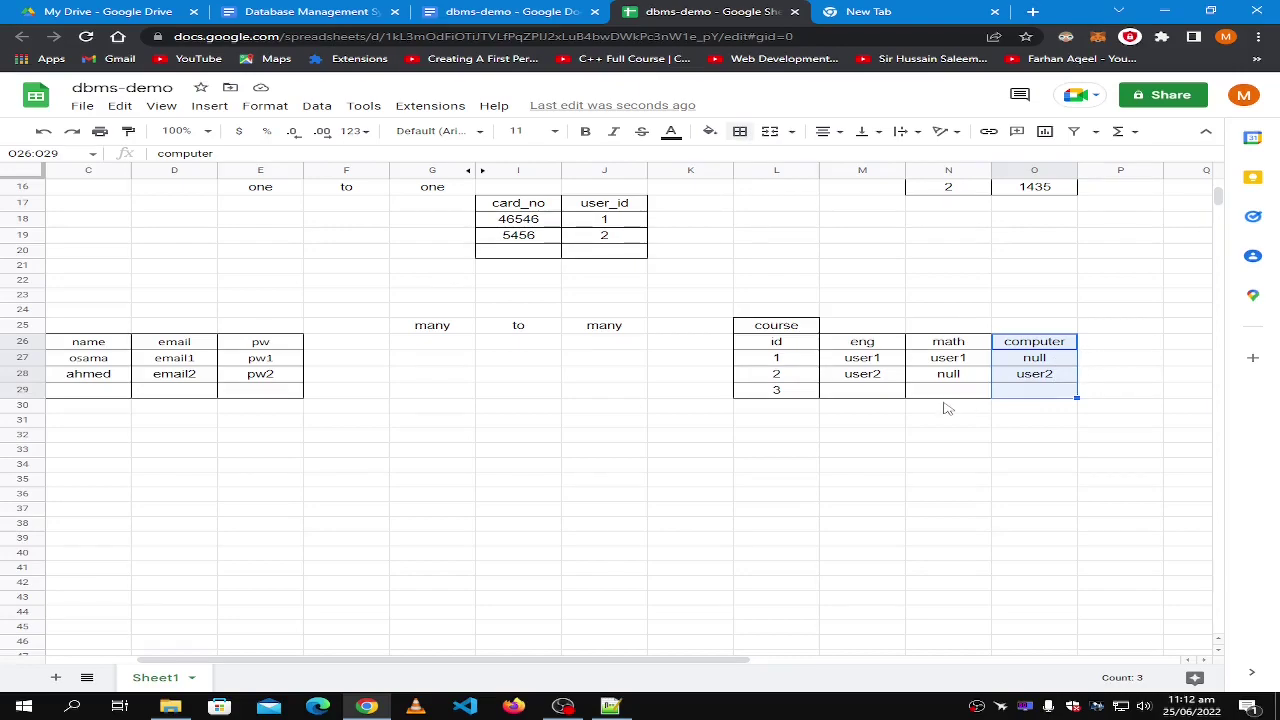
left_click(950, 408)
left_click(1034, 418)
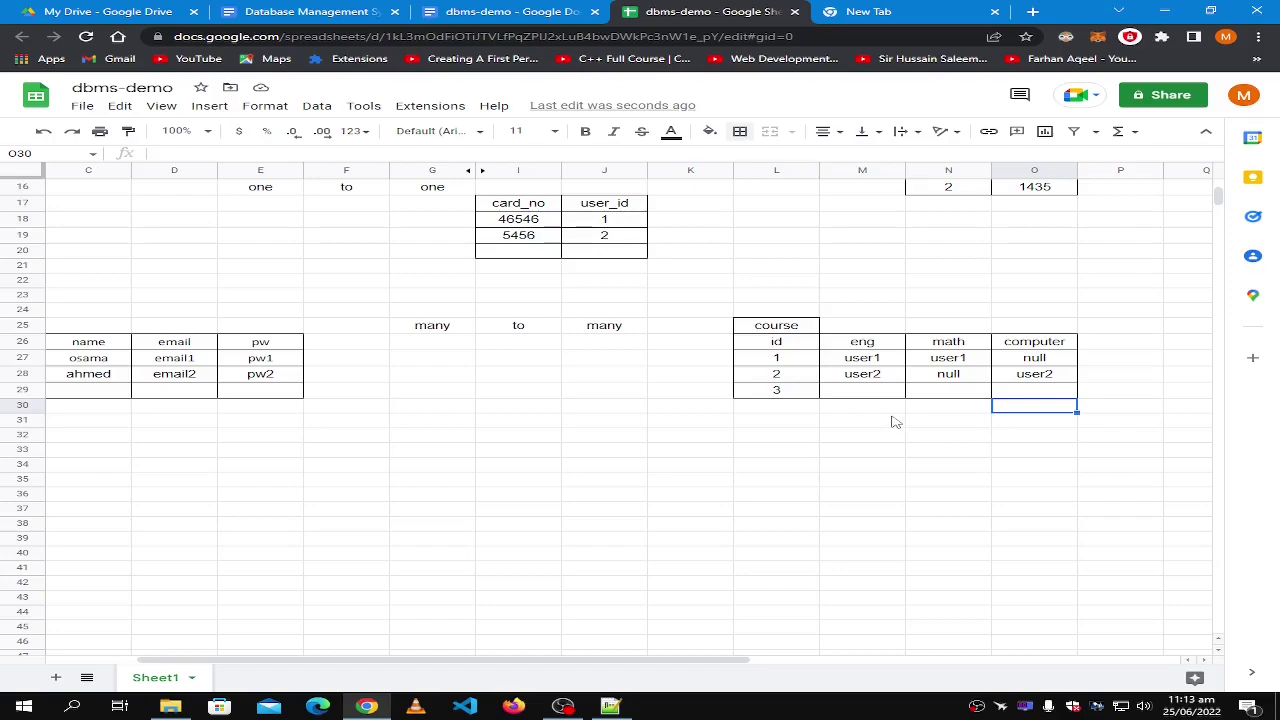
left_click(862, 344)
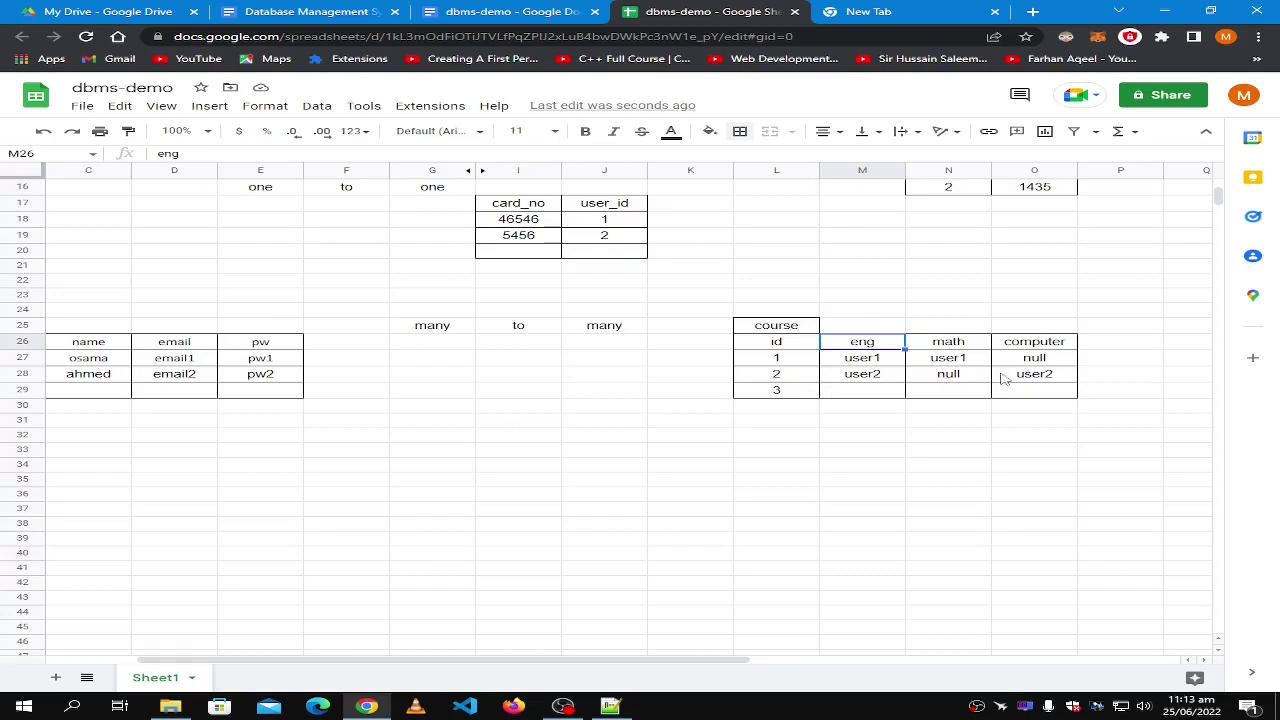
left_click(1036, 395)
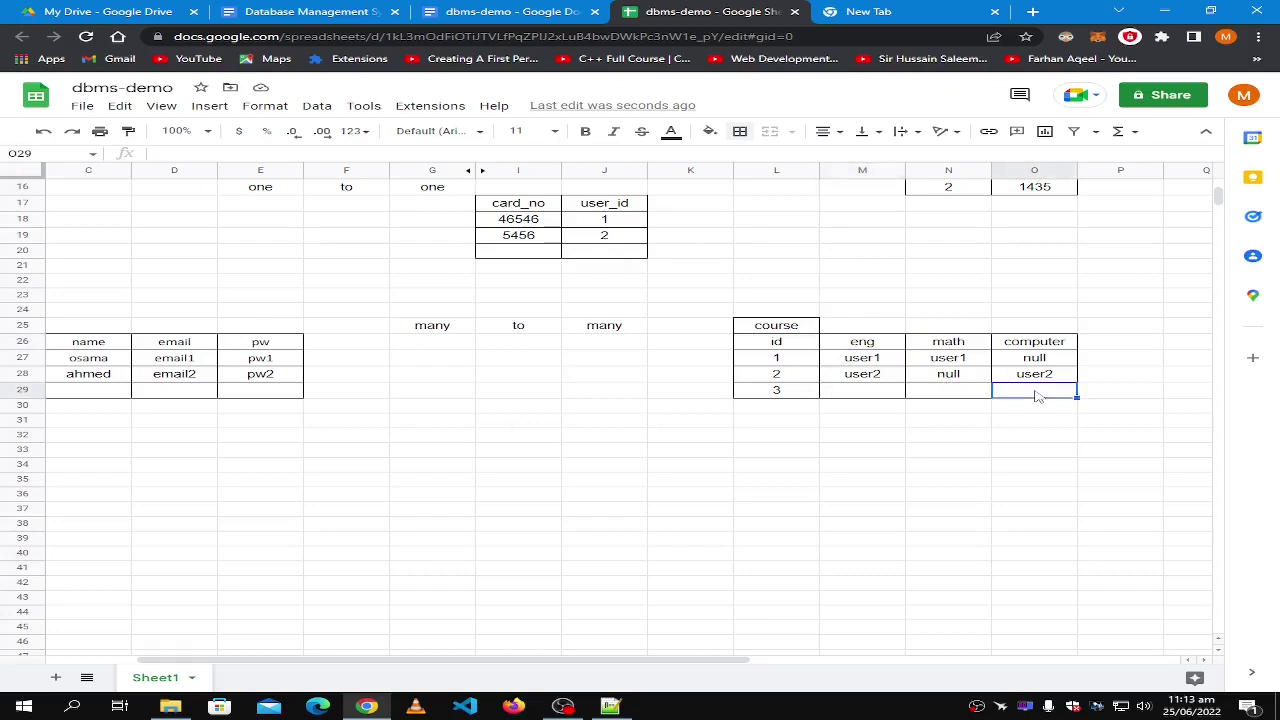
left_click(884, 11)
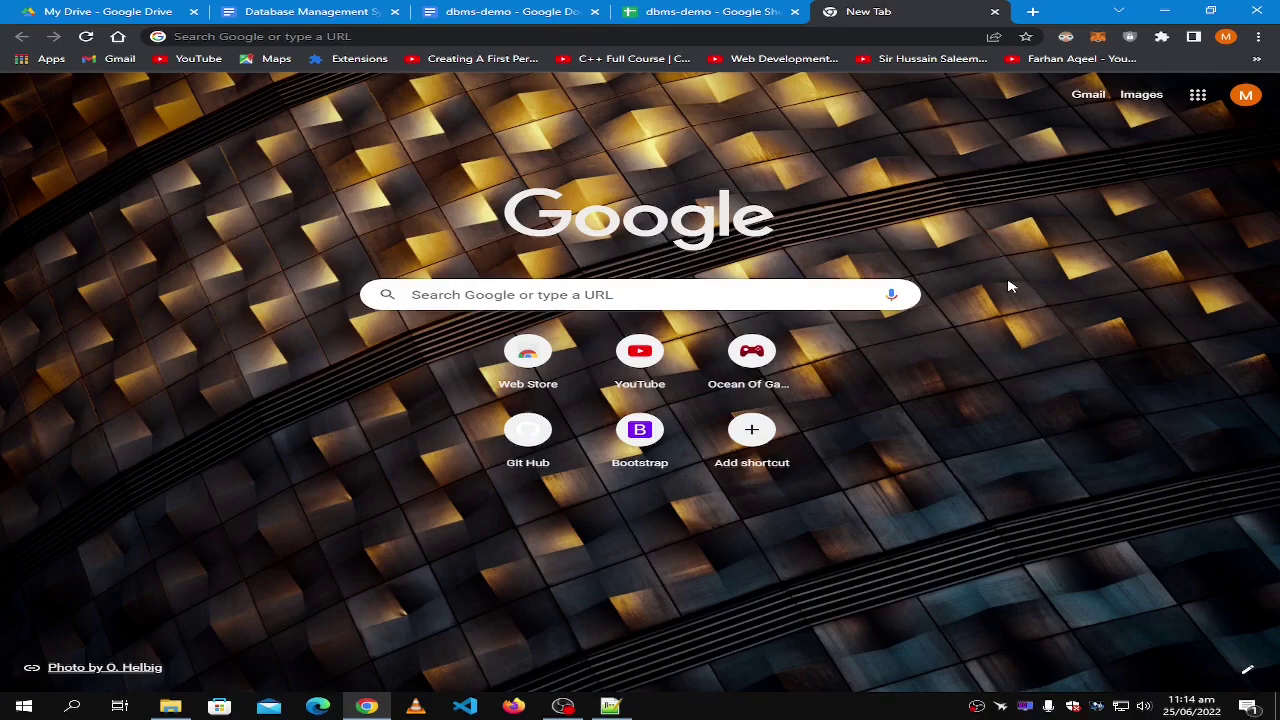
left_click(740, 11)
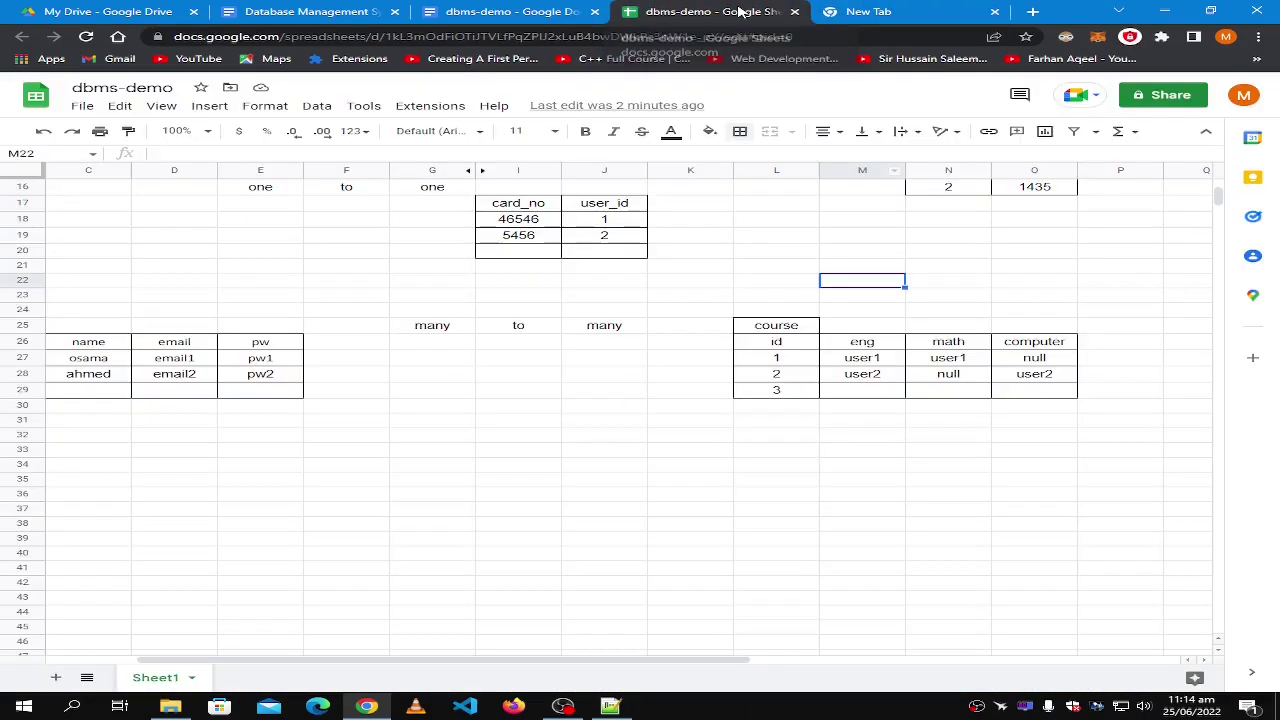
Enter 'child', 'to', 'parent' across I7:K7 above the one-to-many example.
scroll(556, 421, "up", 5)
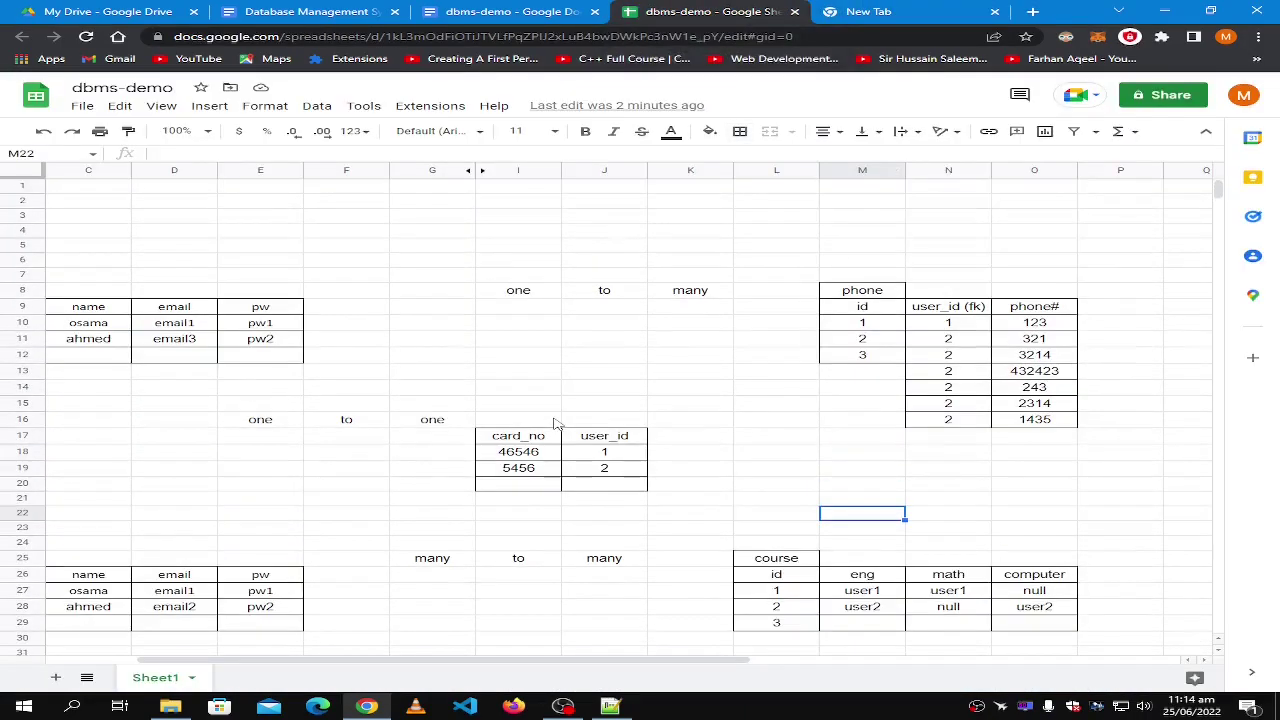
left_click(530, 280)
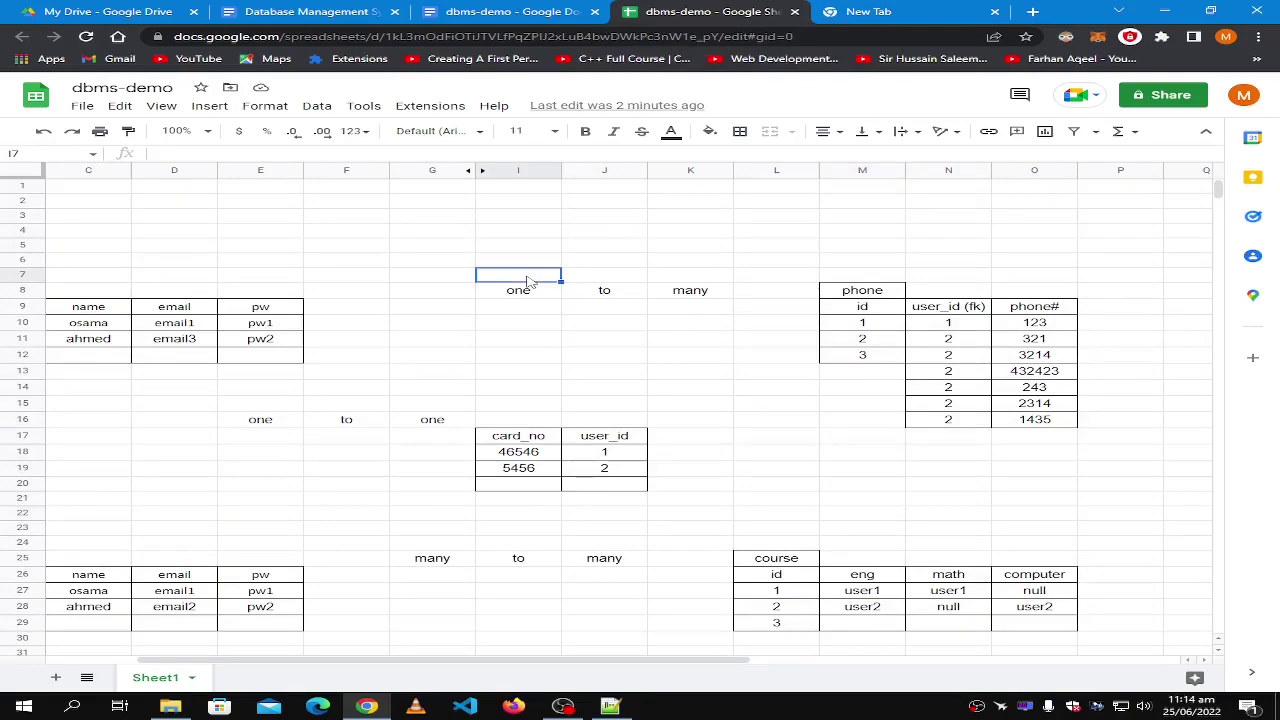
type("child")
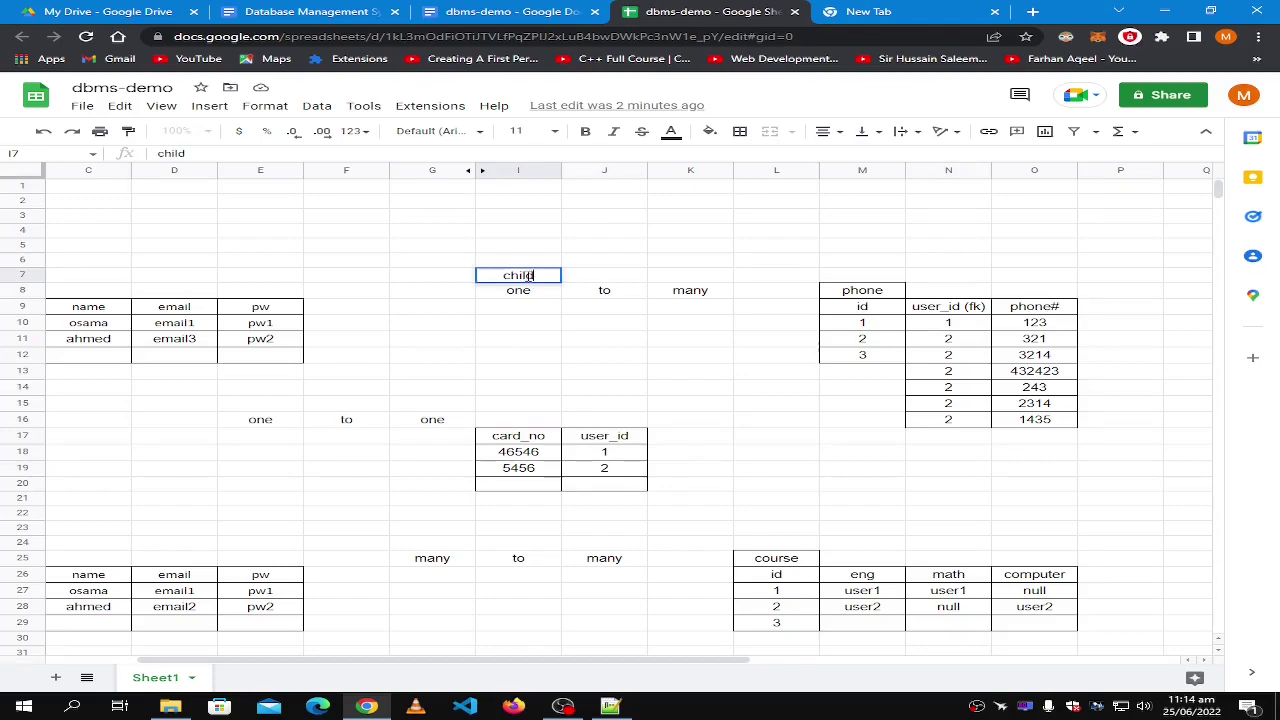
key("Tab")
type("to")
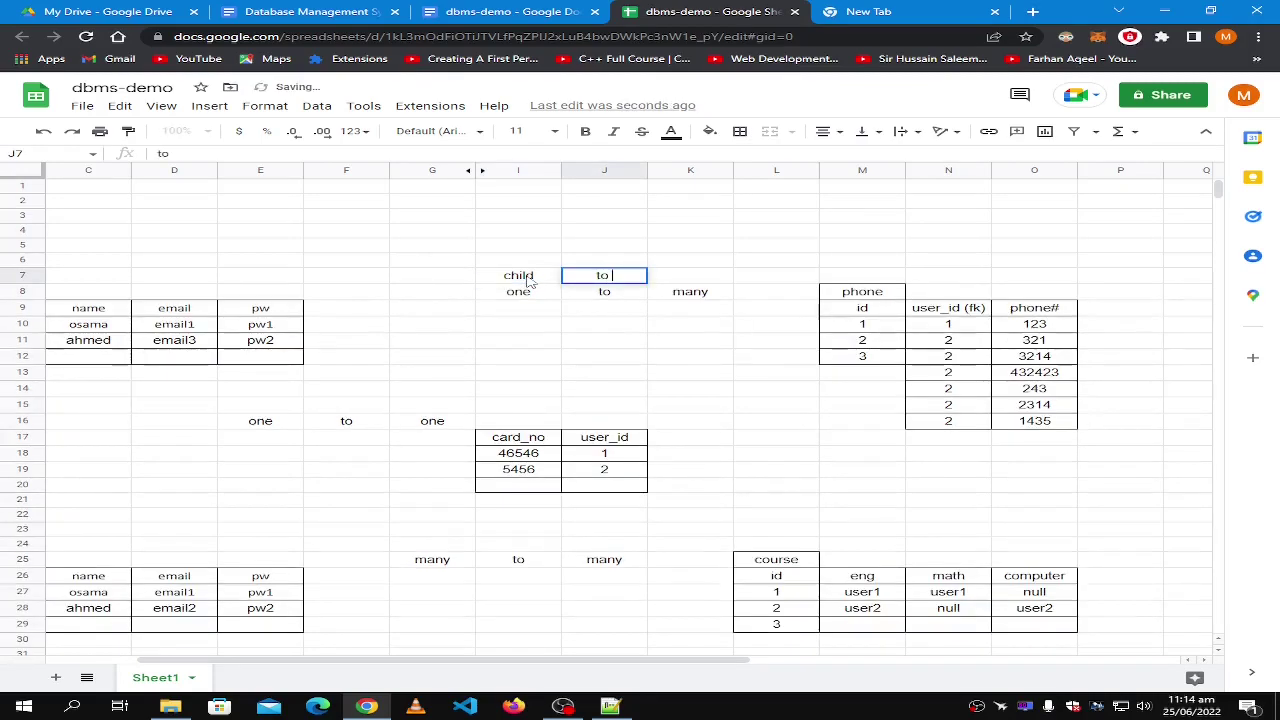
key("Tab")
type("p")
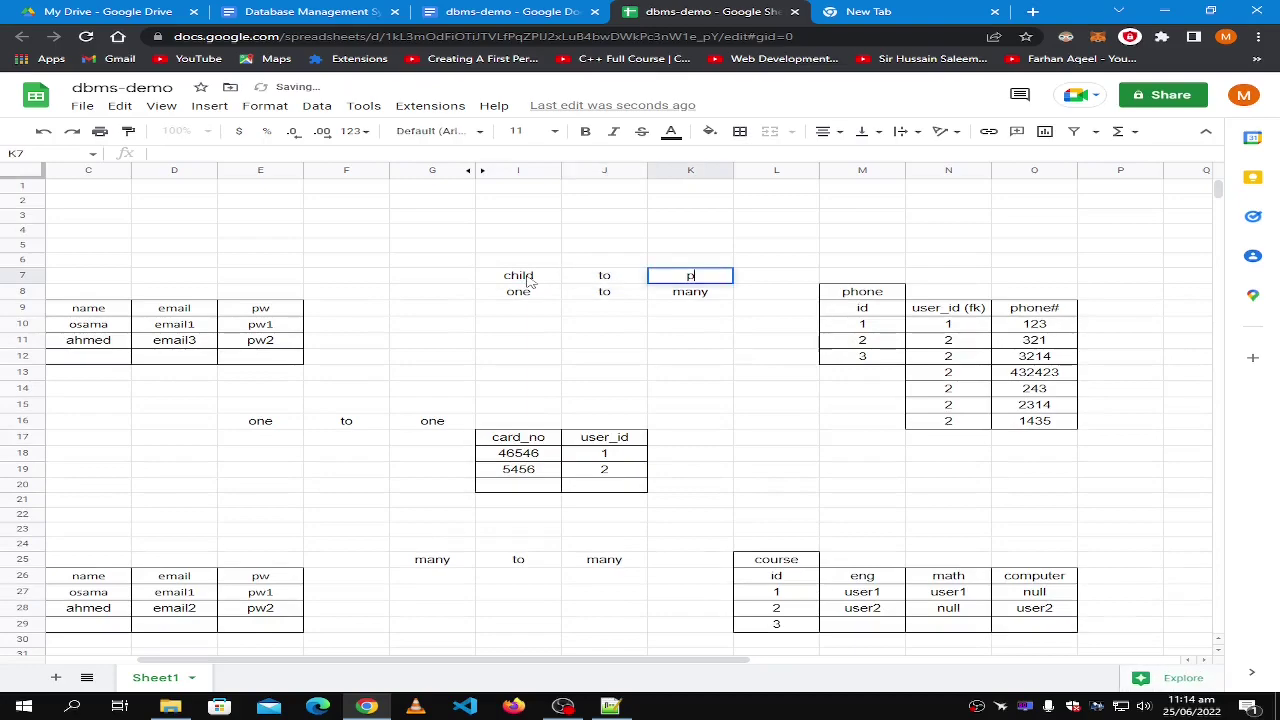
type("arent")
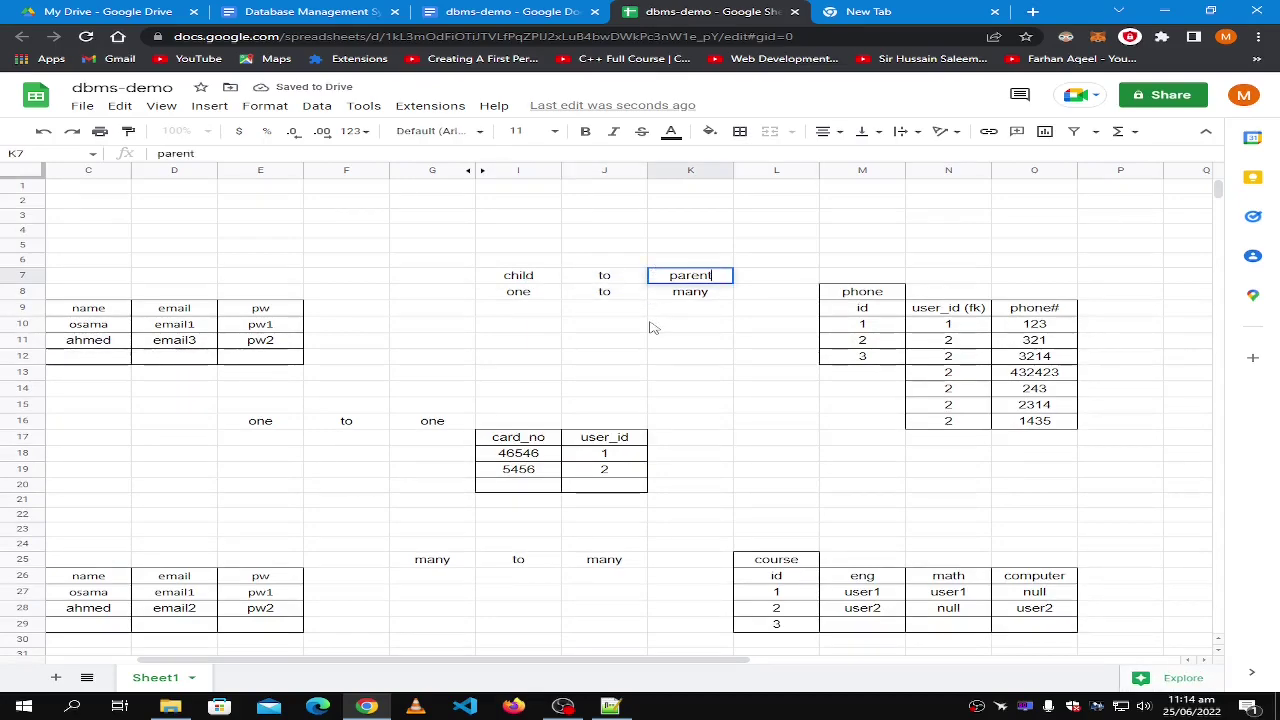
left_click(652, 323)
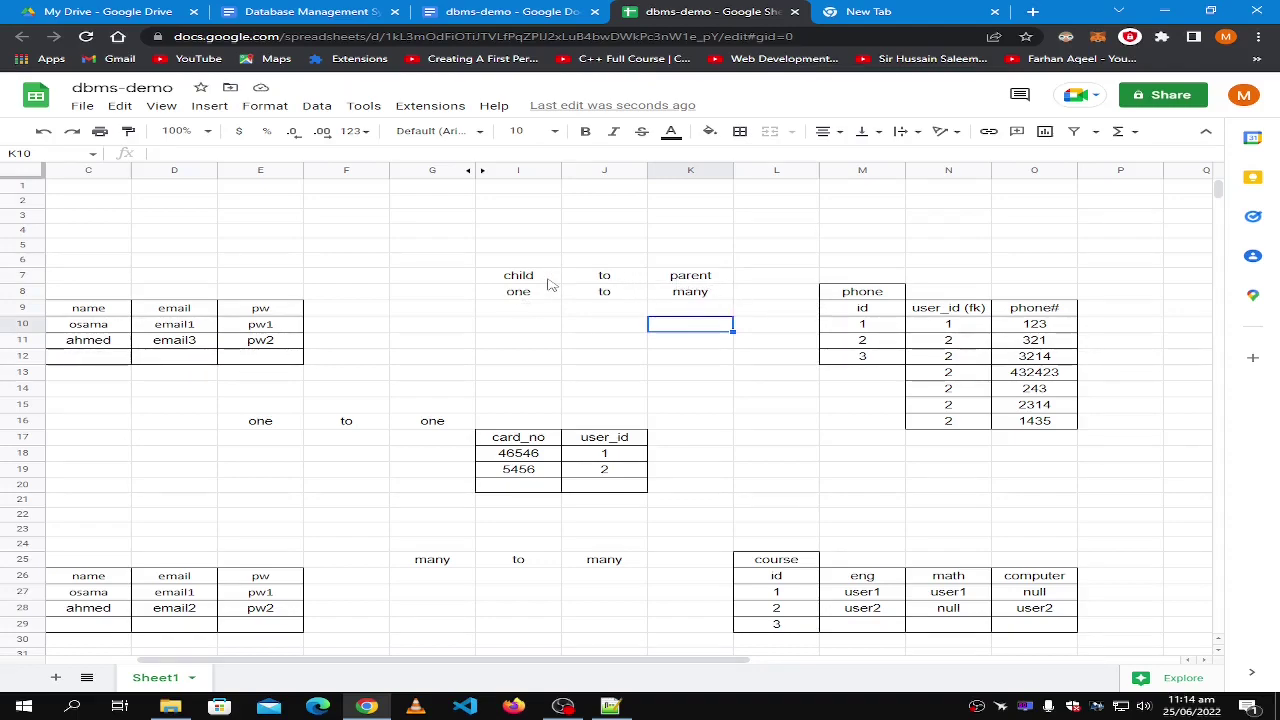
Swap the labels so I7 reads 'parent' and K7 reads 'child'.
left_click(540, 280)
type("parent")
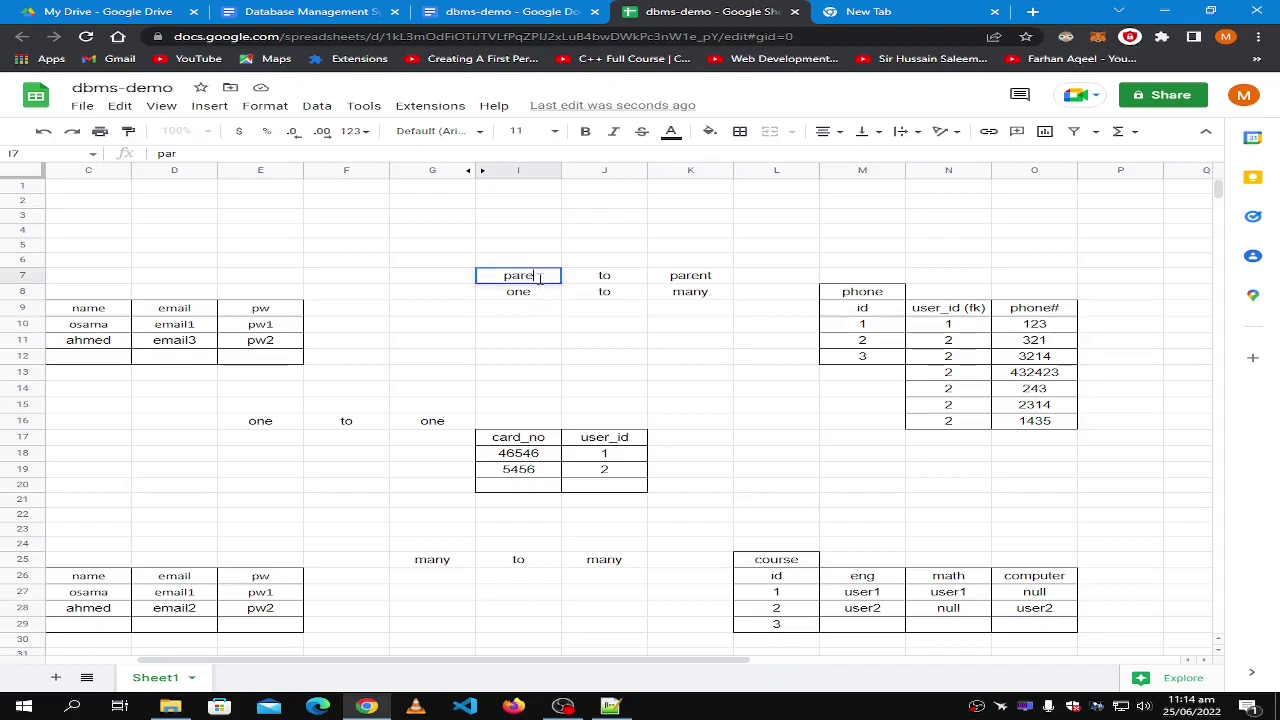
left_click(686, 279)
type("chil")
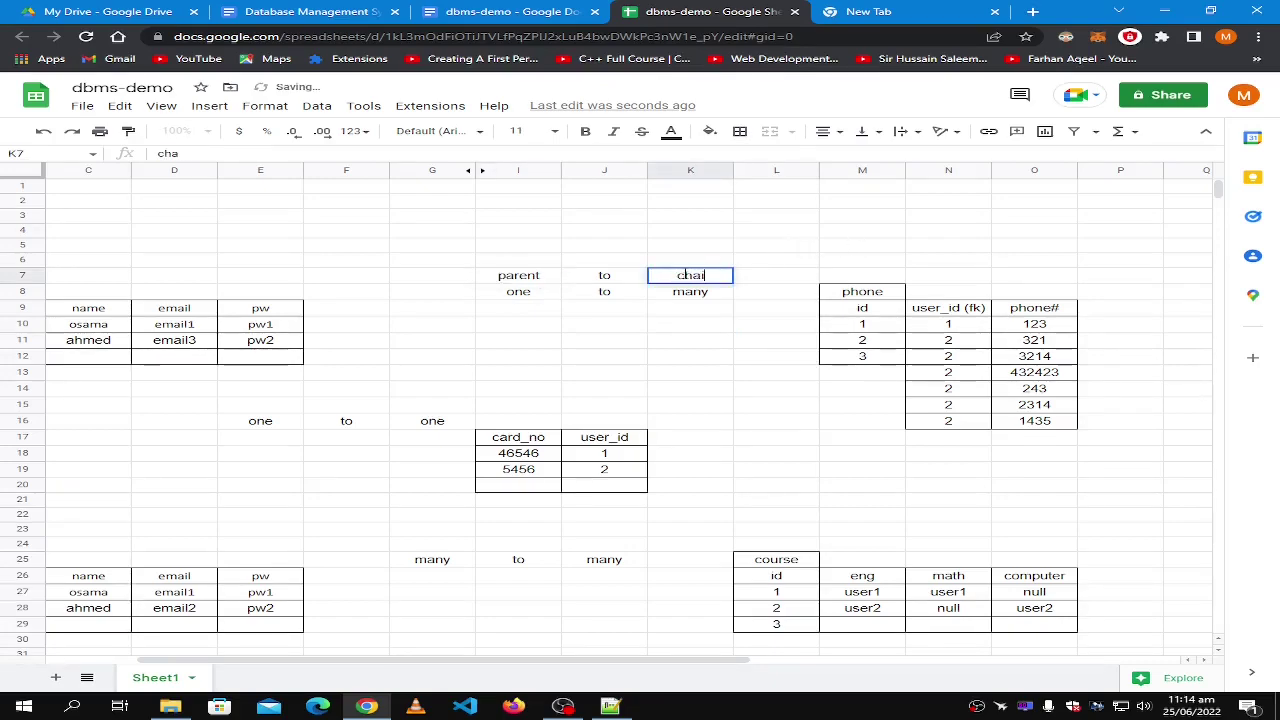
type("d")
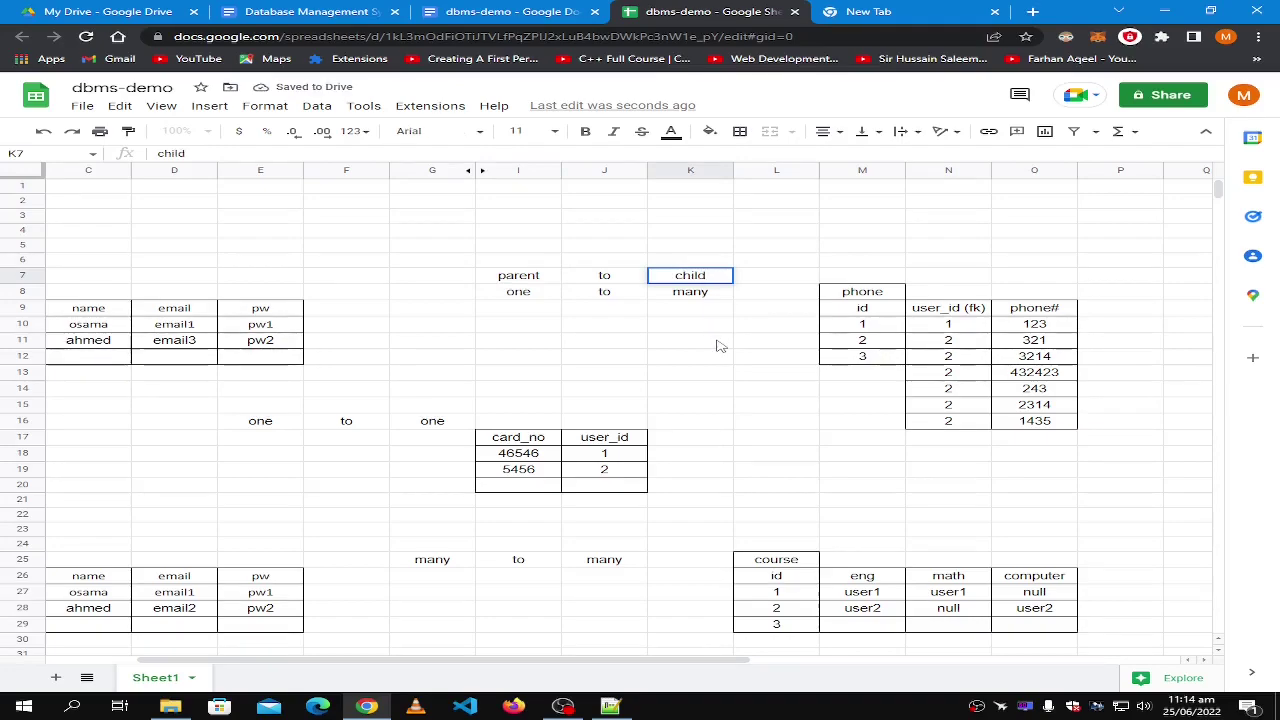
left_click(720, 345)
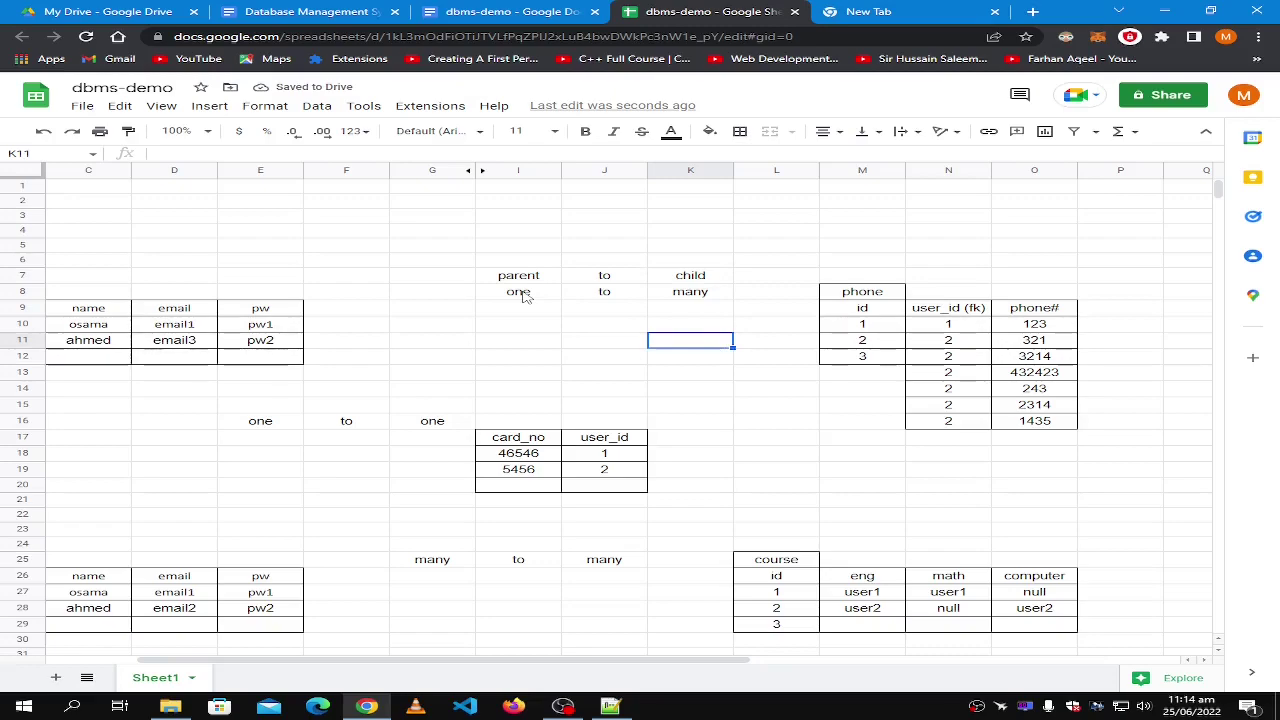
Point out the one, many, parent and child labels of the example.
left_click(525, 293)
left_click(674, 299)
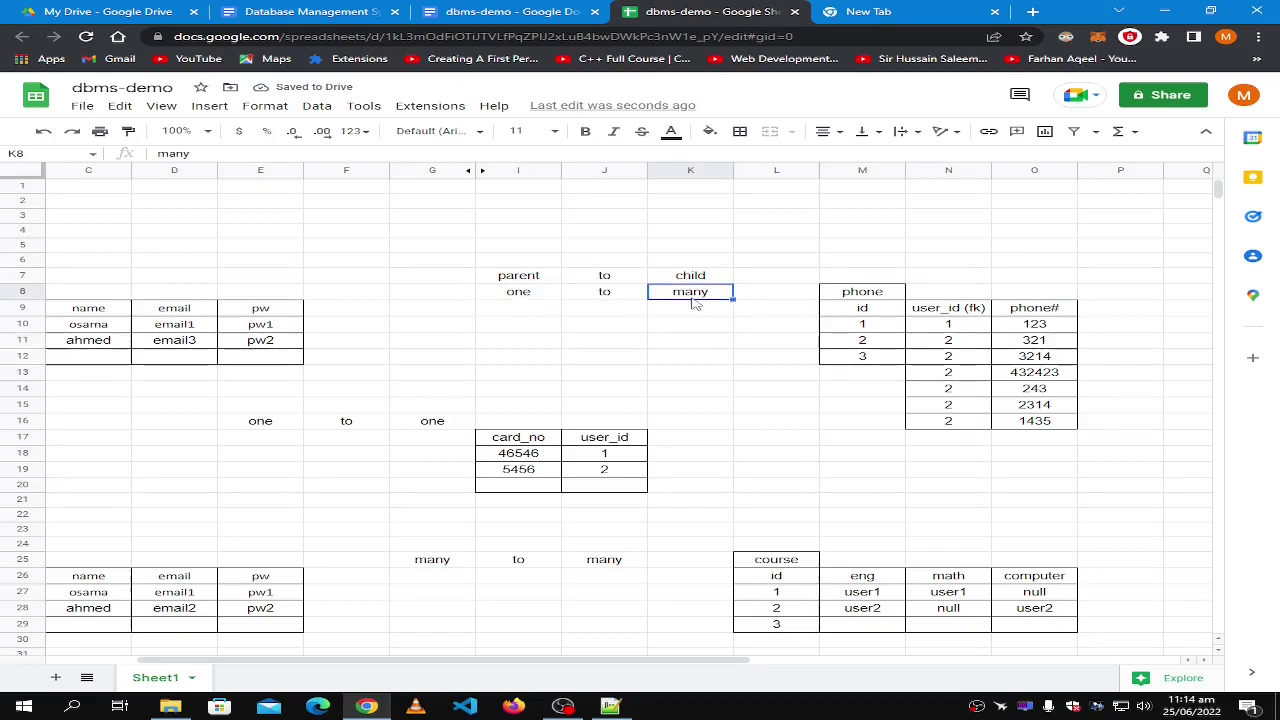
left_click(510, 279)
left_click(693, 283)
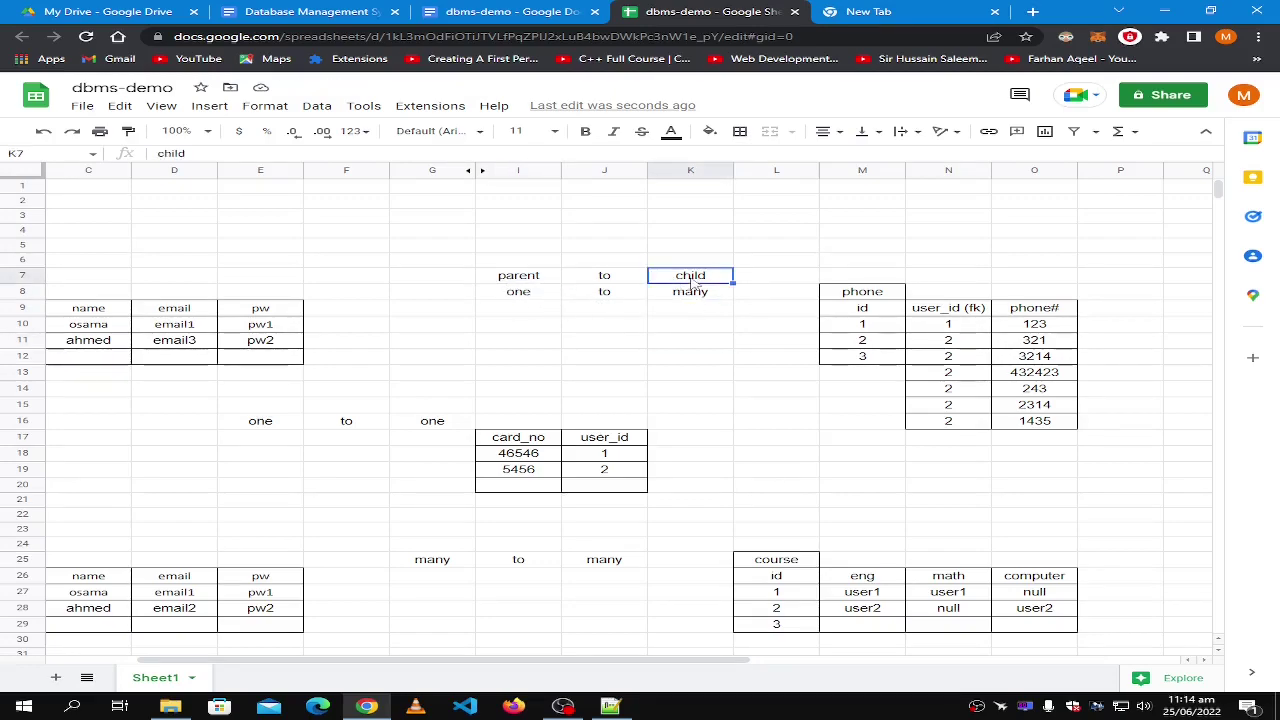
left_click(665, 400)
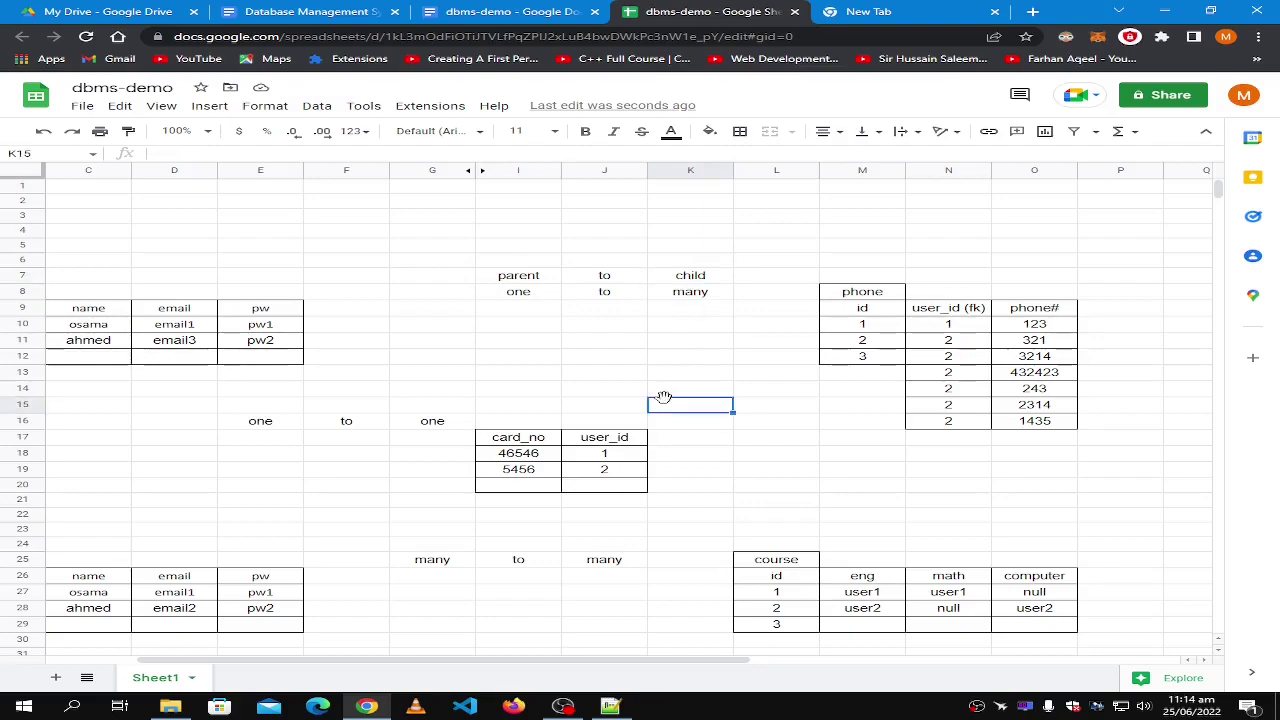
left_click(705, 295)
Change K7 to 'childs' so the heading reads 'parent to childs'.
left_click(716, 264)
left_click(716, 274)
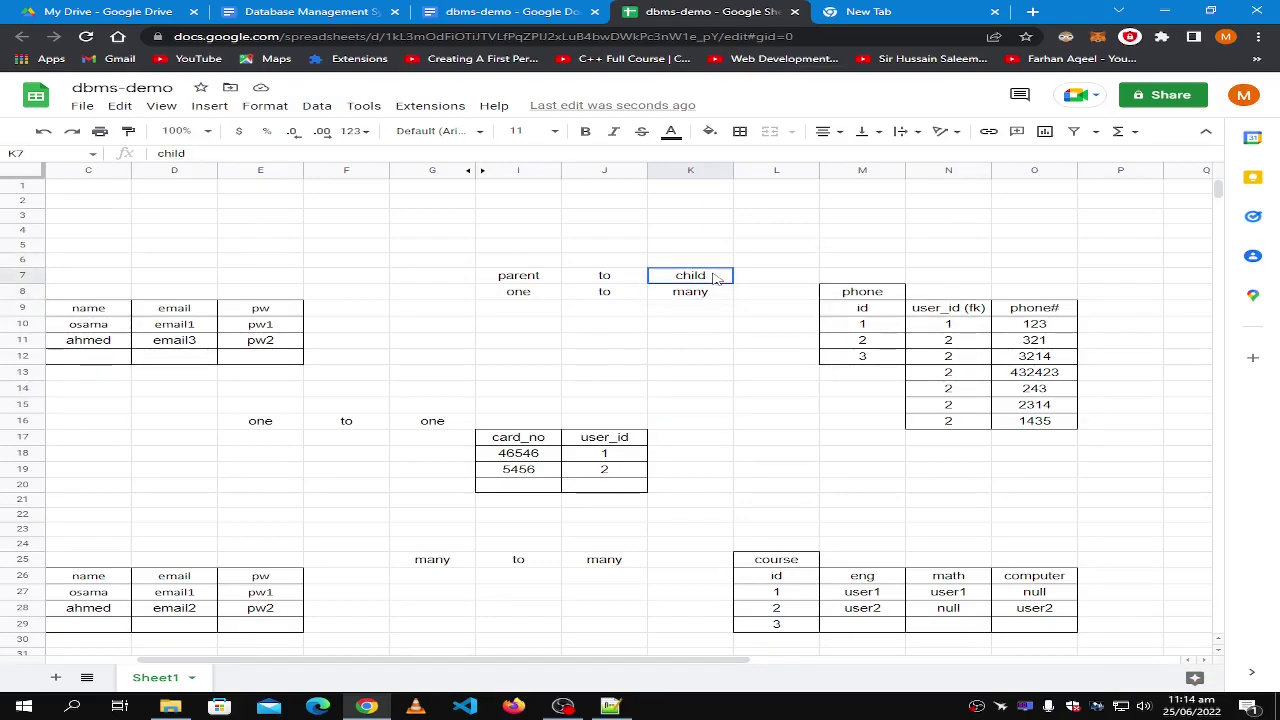
double_click(714, 275)
type("s")
left_click(700, 310)
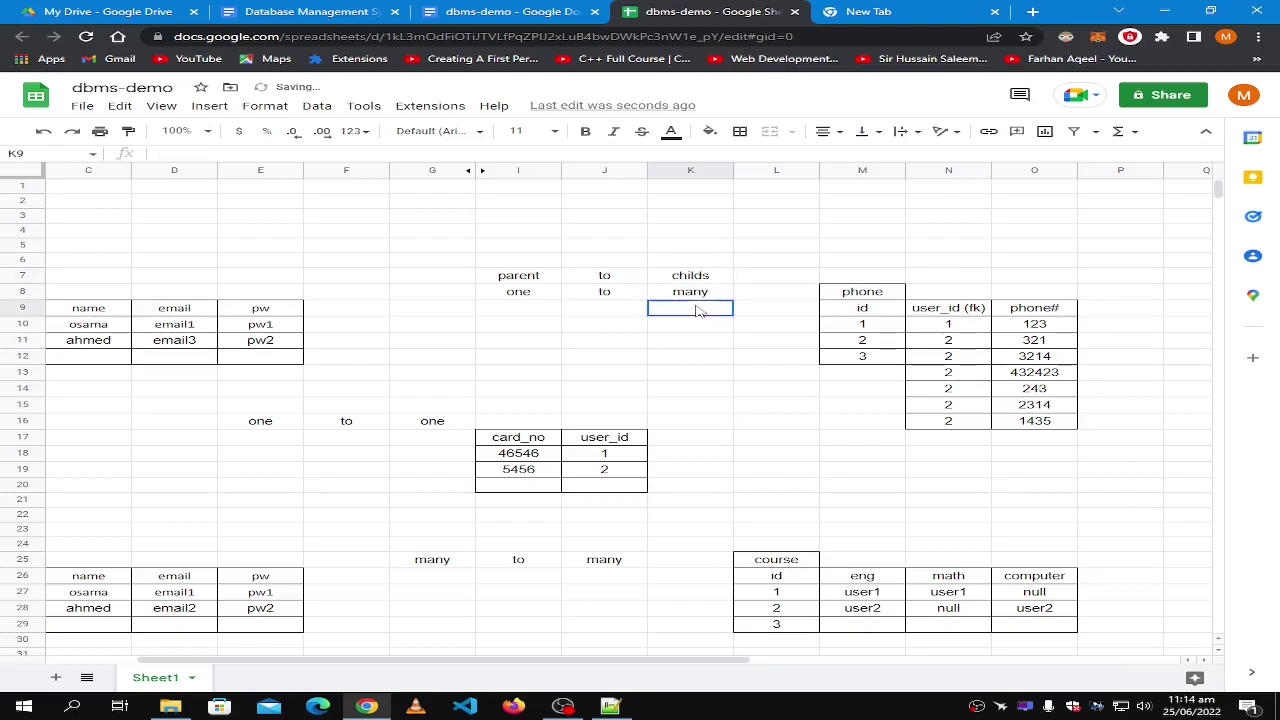
left_click(688, 295)
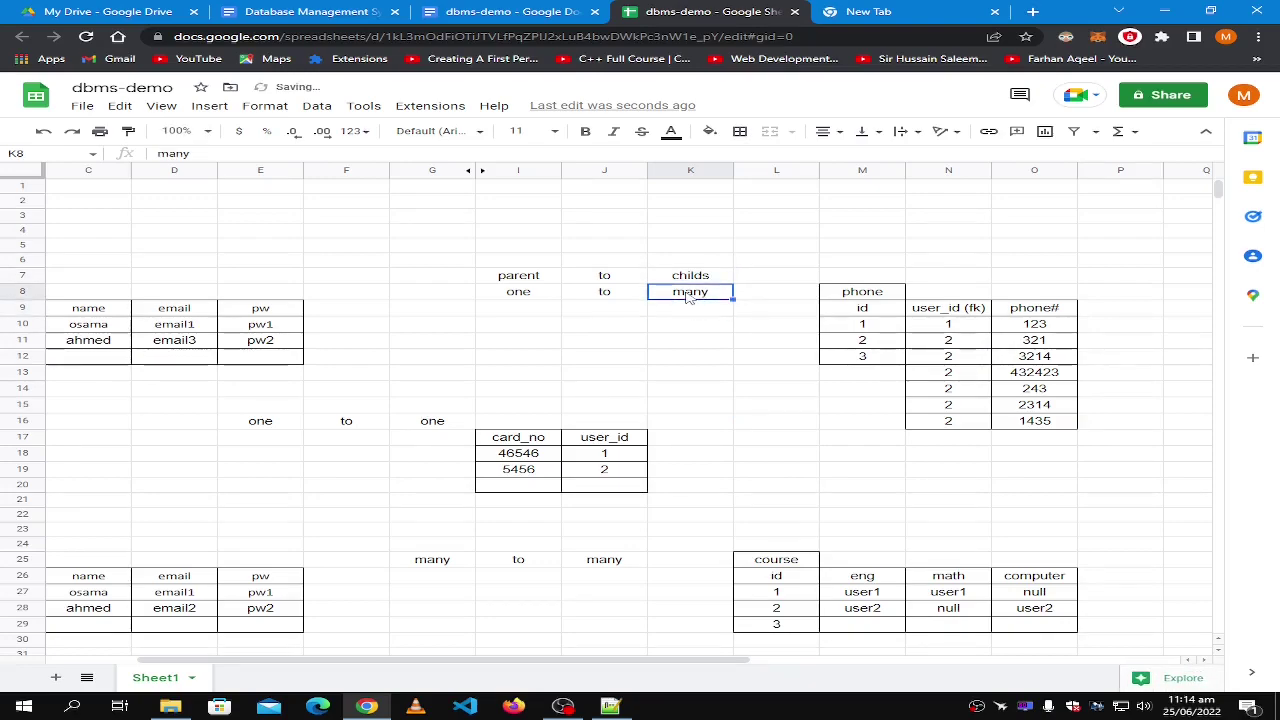
left_click(700, 276)
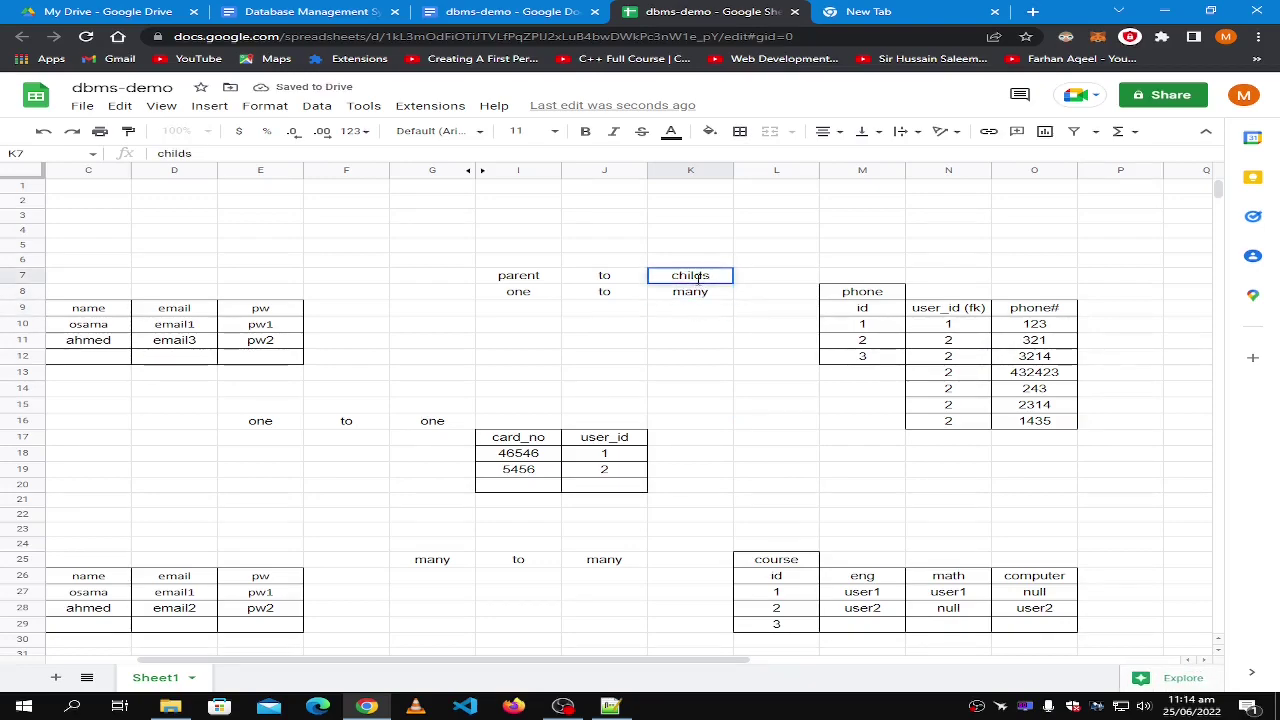
left_click(537, 280)
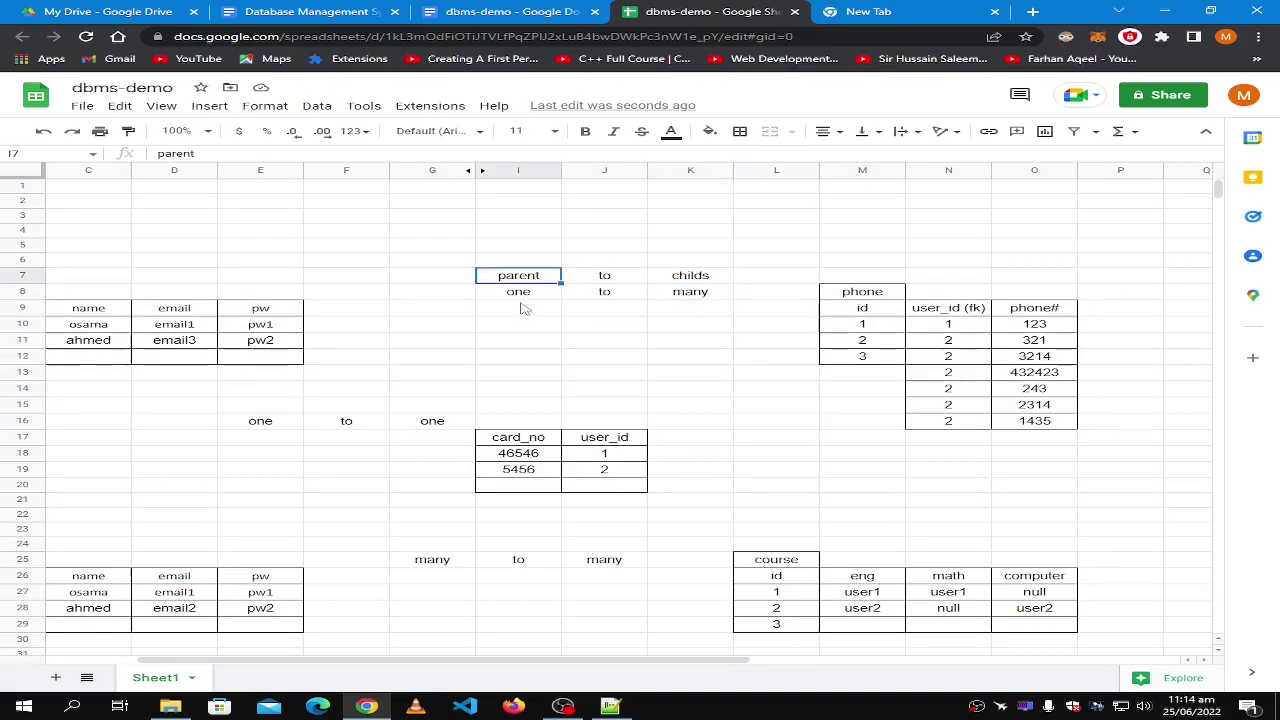
Point out the two 'many' labels of the many-to-many example.
scroll(523, 306, "down", 7)
left_click(450, 254)
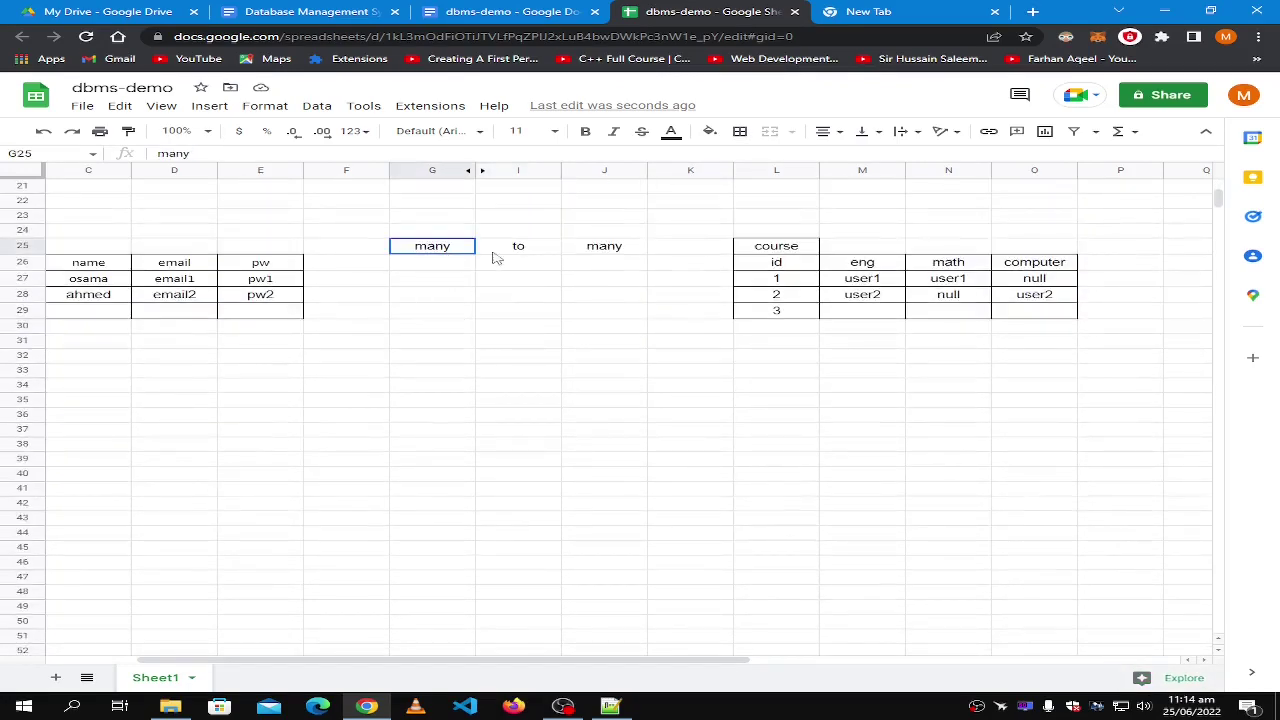
left_click(585, 254)
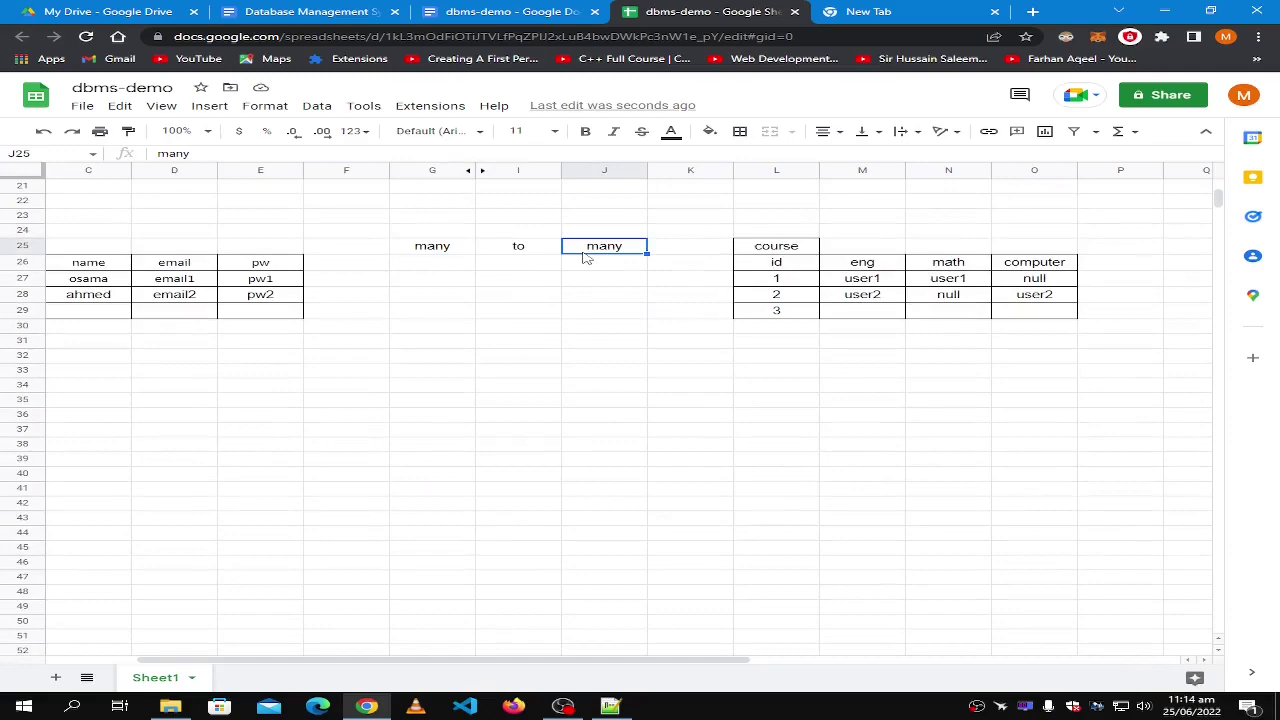
left_click(446, 394)
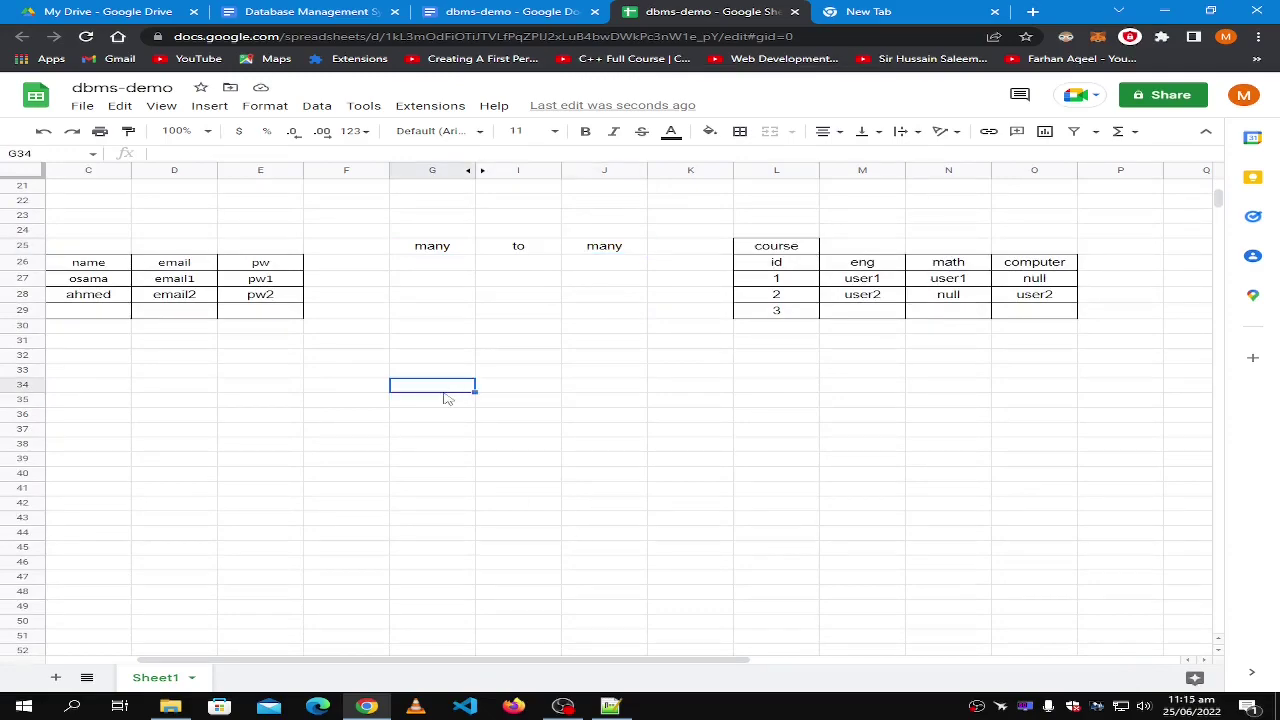
mouse_move(457, 661)
left_mouse_down()
mouse_move(365, 661)
mouse_move(463, 661)
left_mouse_up()
Clear the old per-user course entries, strip borders from N26:O29, and border M26:M29.
left_click(968, 264)
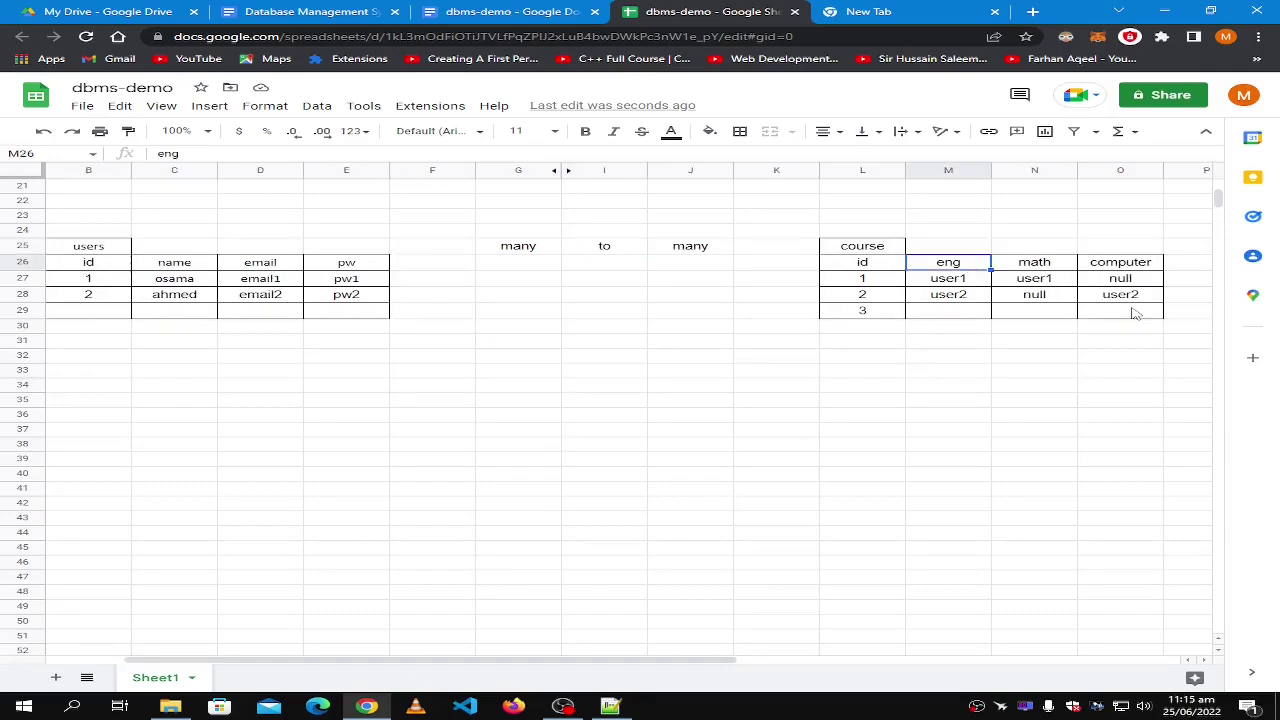
left_click(1135, 313, "shift")
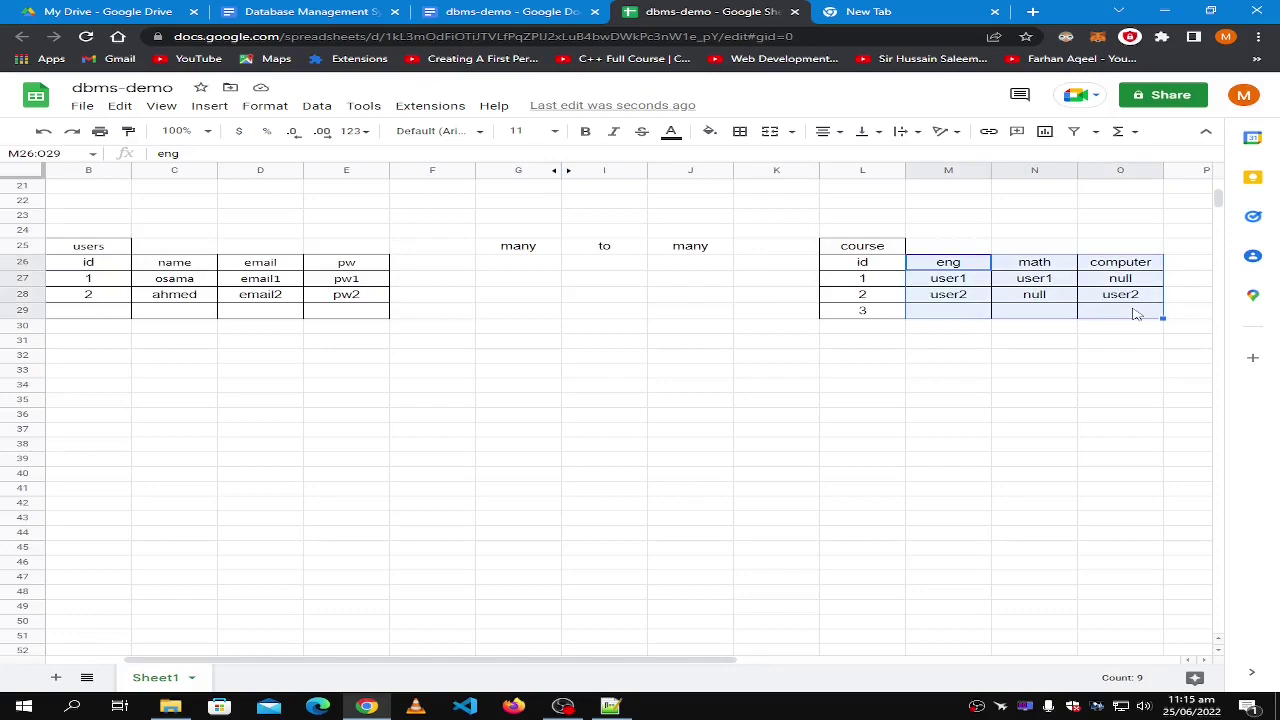
key("Delete")
left_click(1030, 264)
left_click(1120, 313, "shift")
left_click(740, 131)
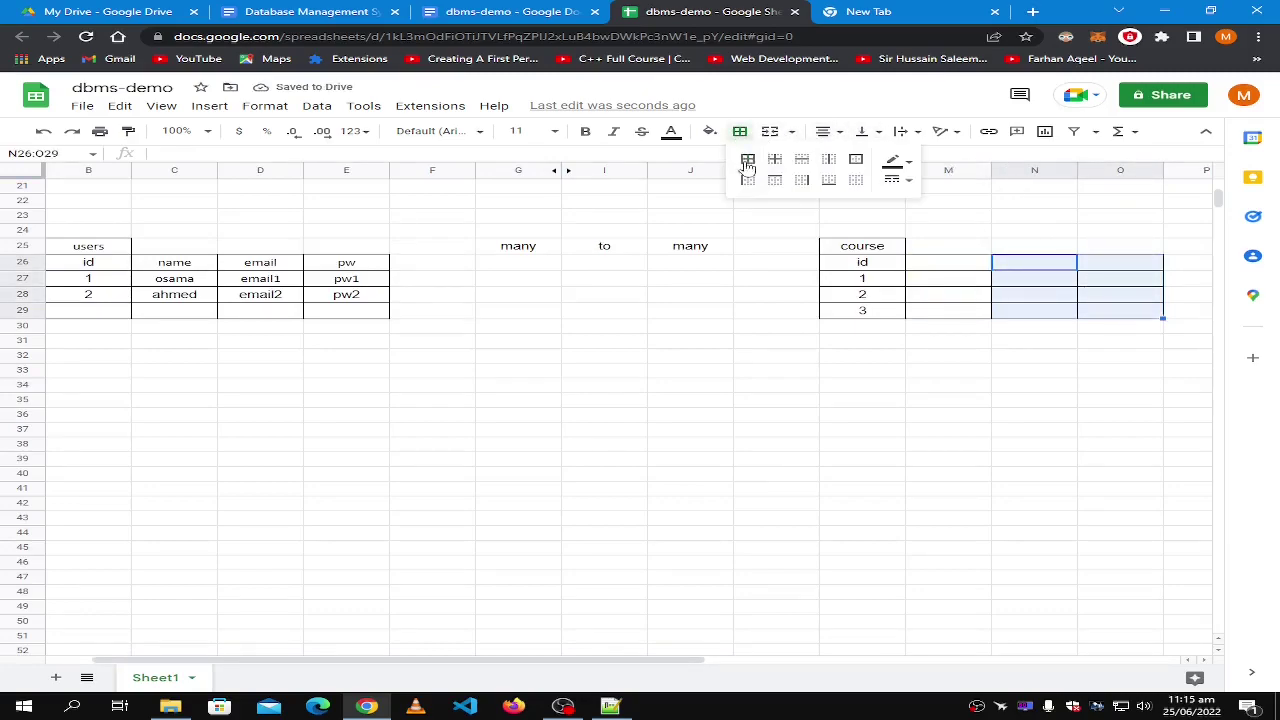
left_click(856, 180)
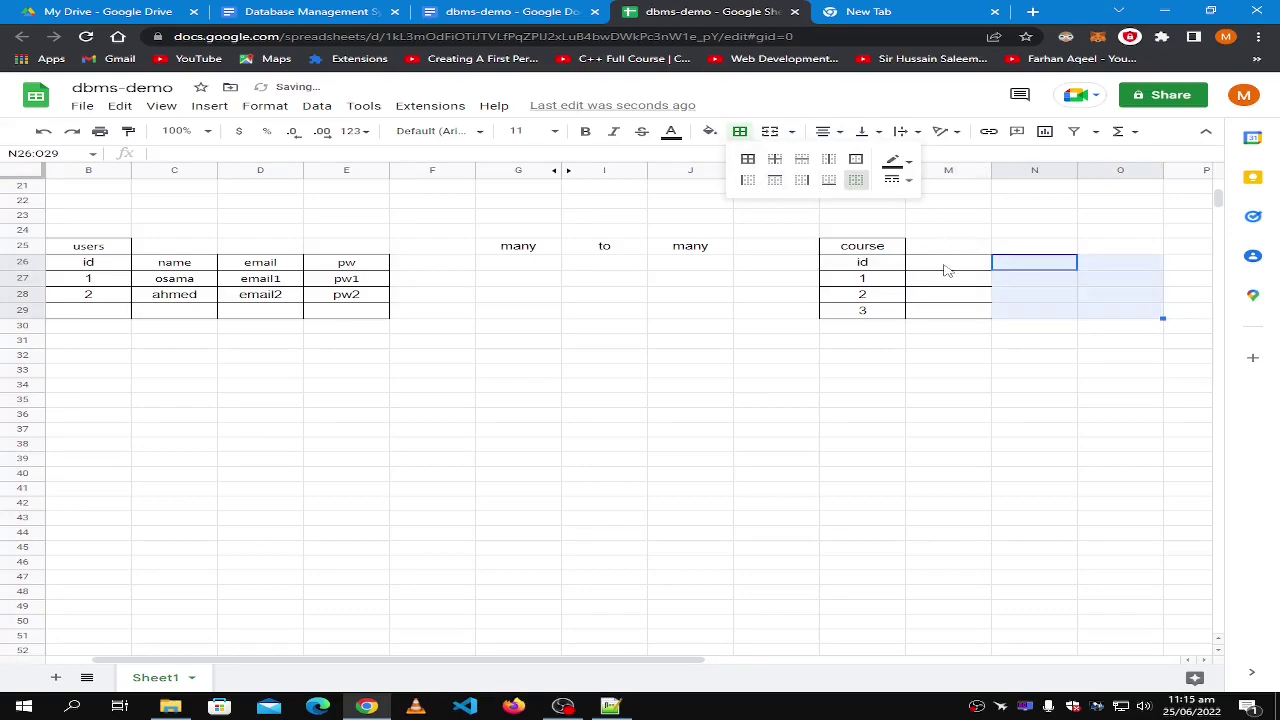
left_click_drag(947, 266, 945, 309)
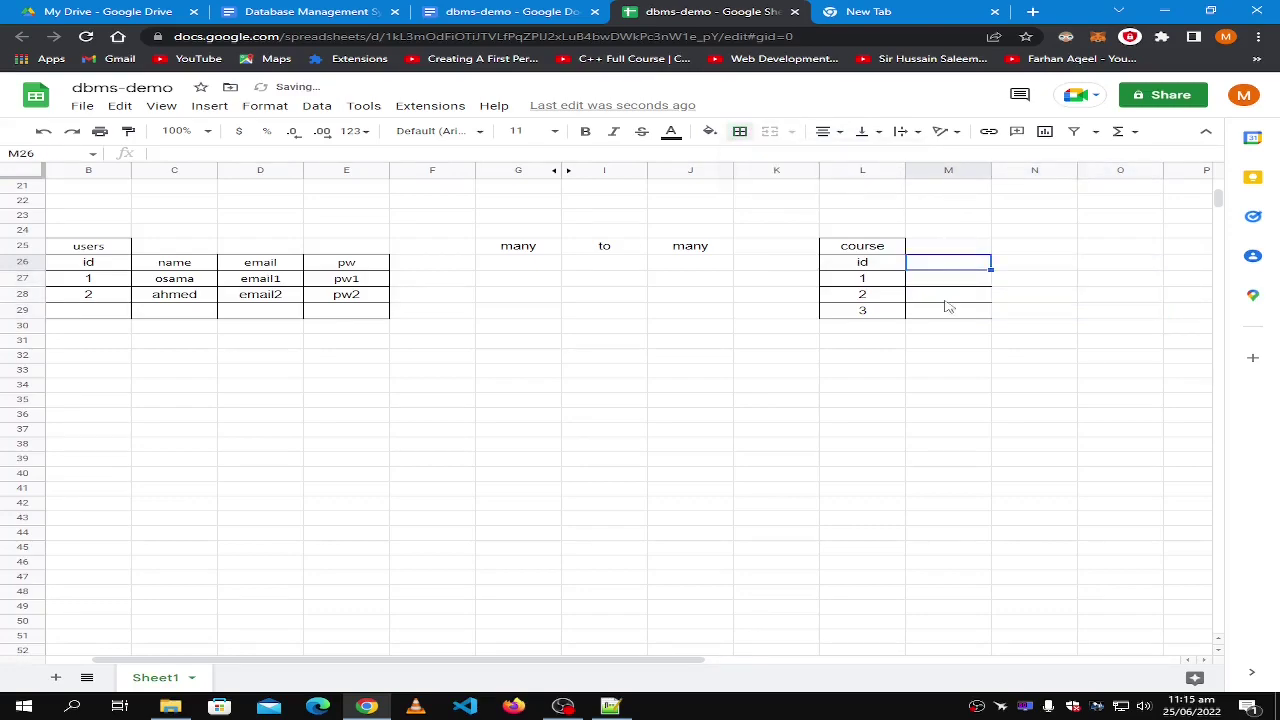
left_click(743, 138)
left_click(748, 152)
Enter name, eng, math and computer down column M of the course table.
left_click(949, 269)
type("name")
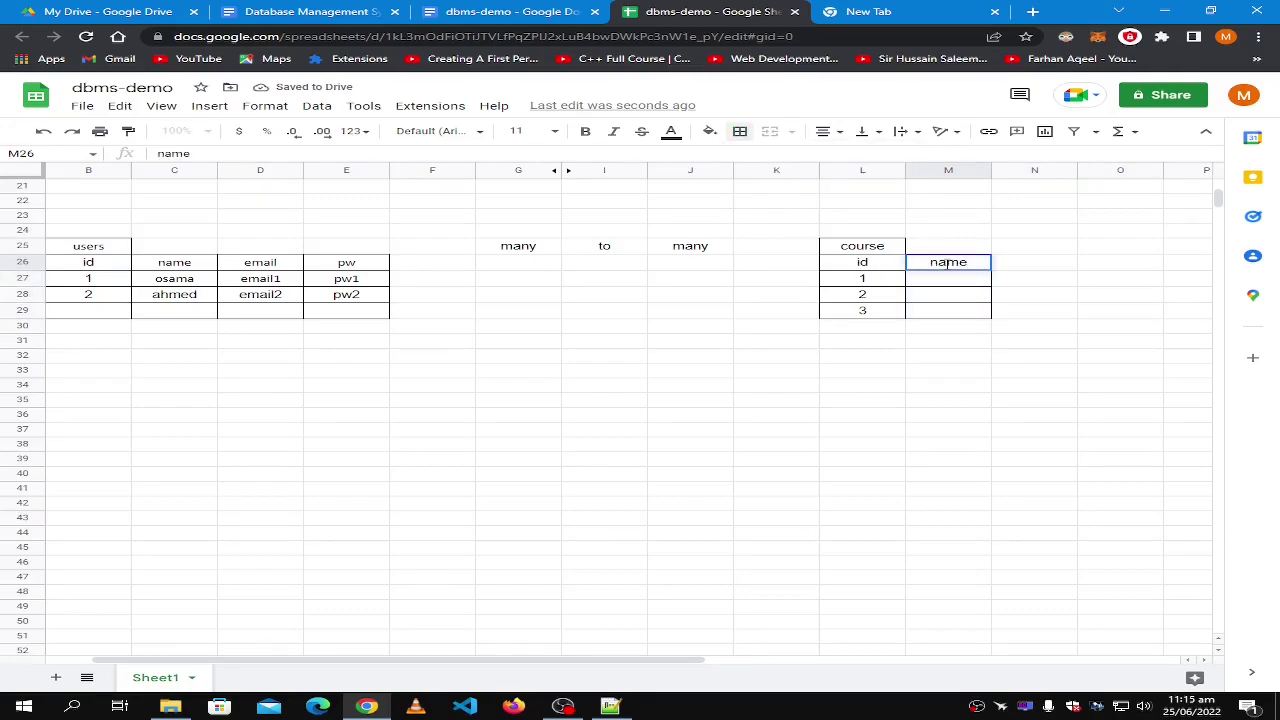
left_click(949, 281)
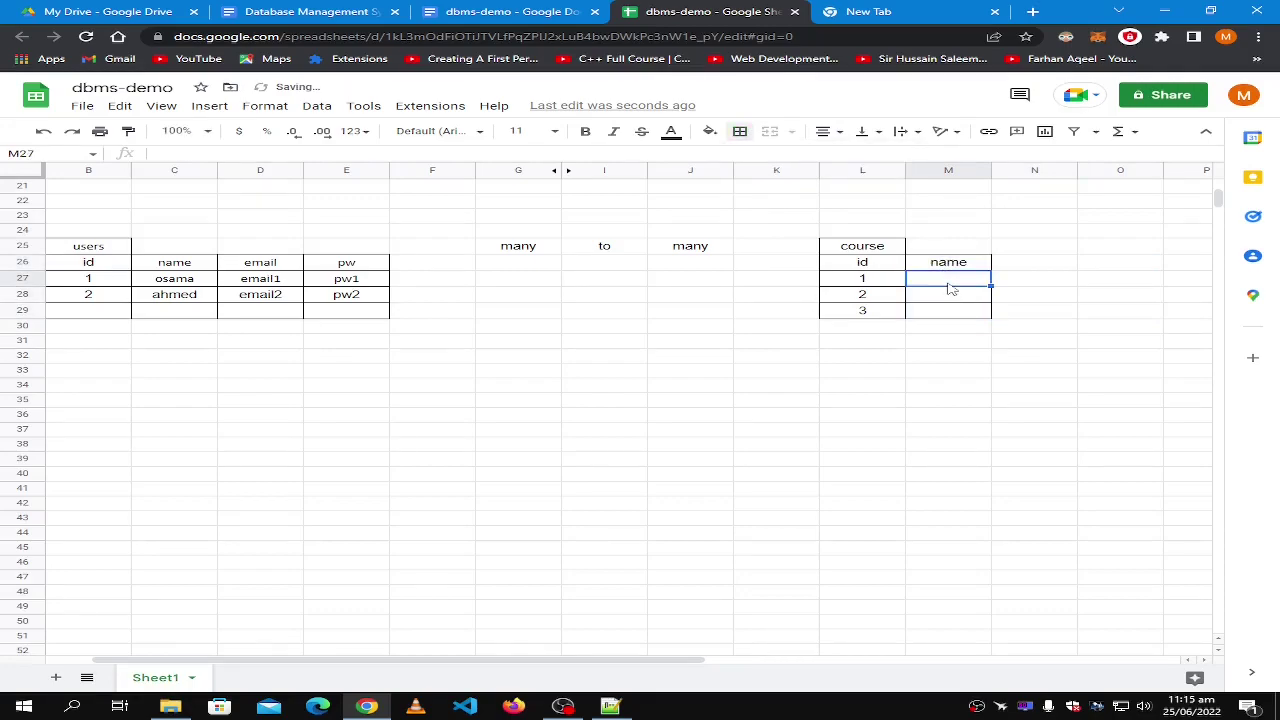
type("eng")
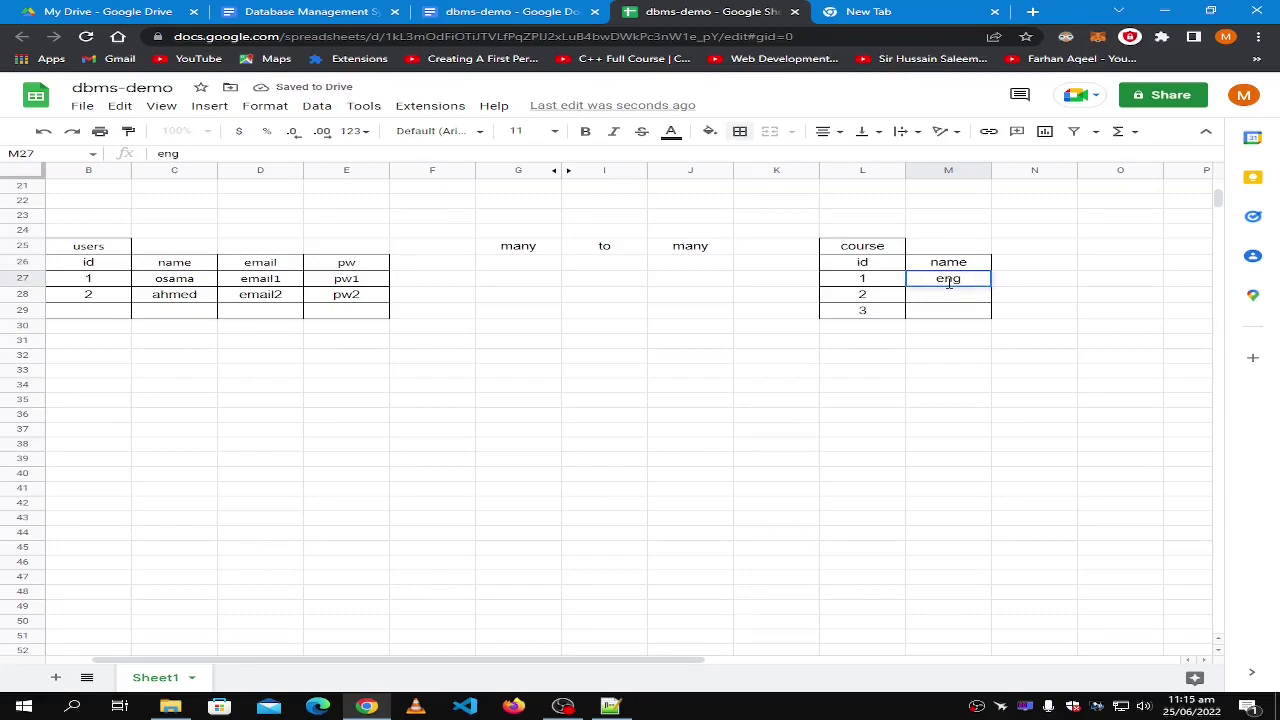
key("Tab")
key("Down")
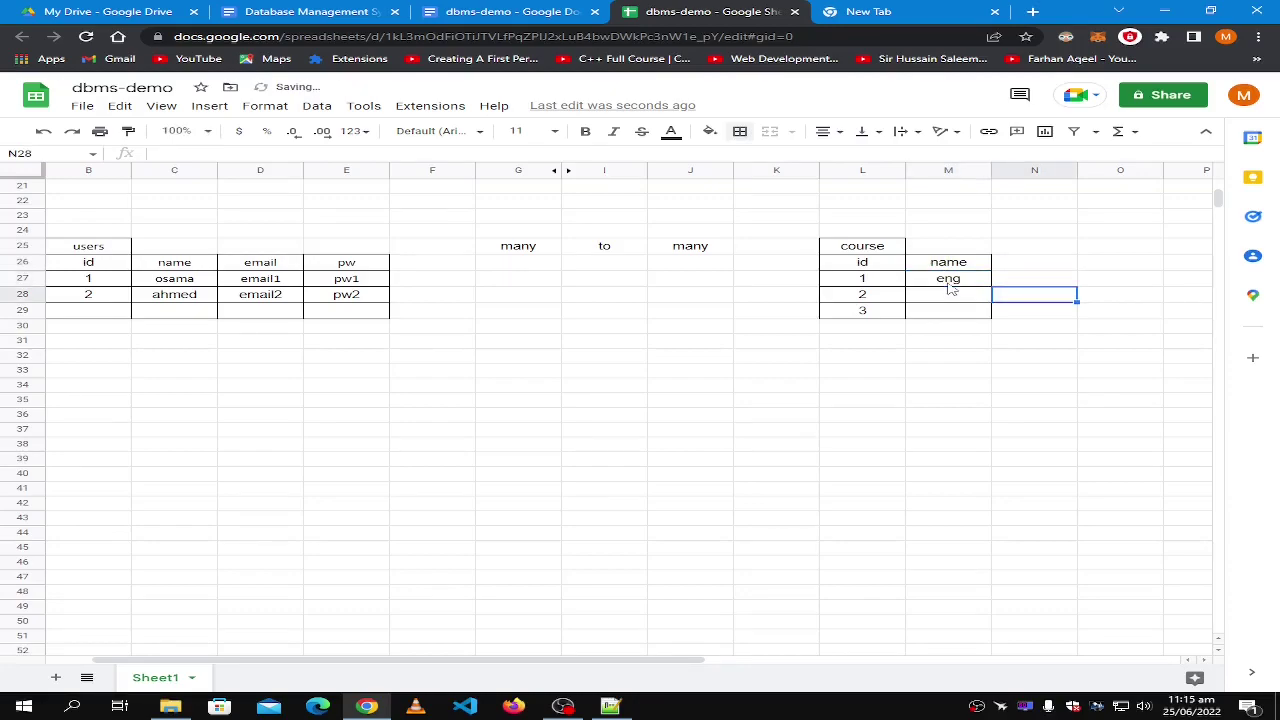
key("Left")
type("math")
key("Return")
type("computer")
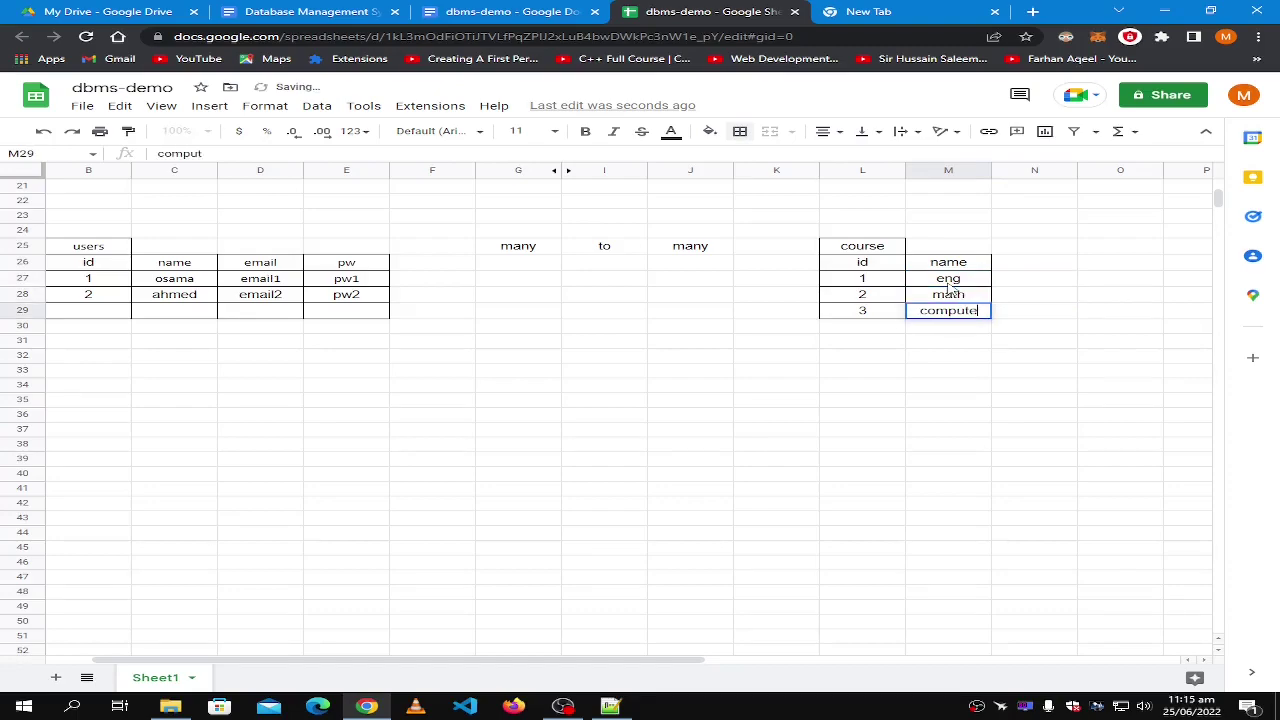
left_click(692, 490)
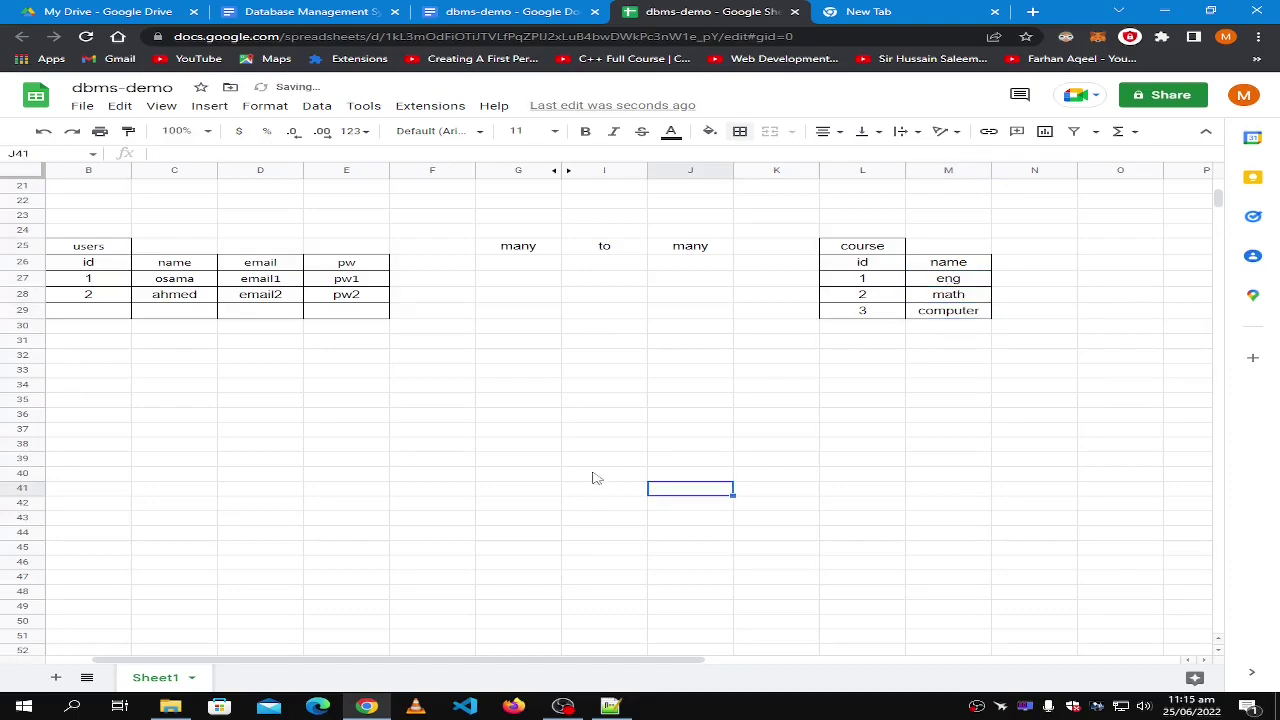
Compare the users and course table titles side by side.
left_click(498, 420)
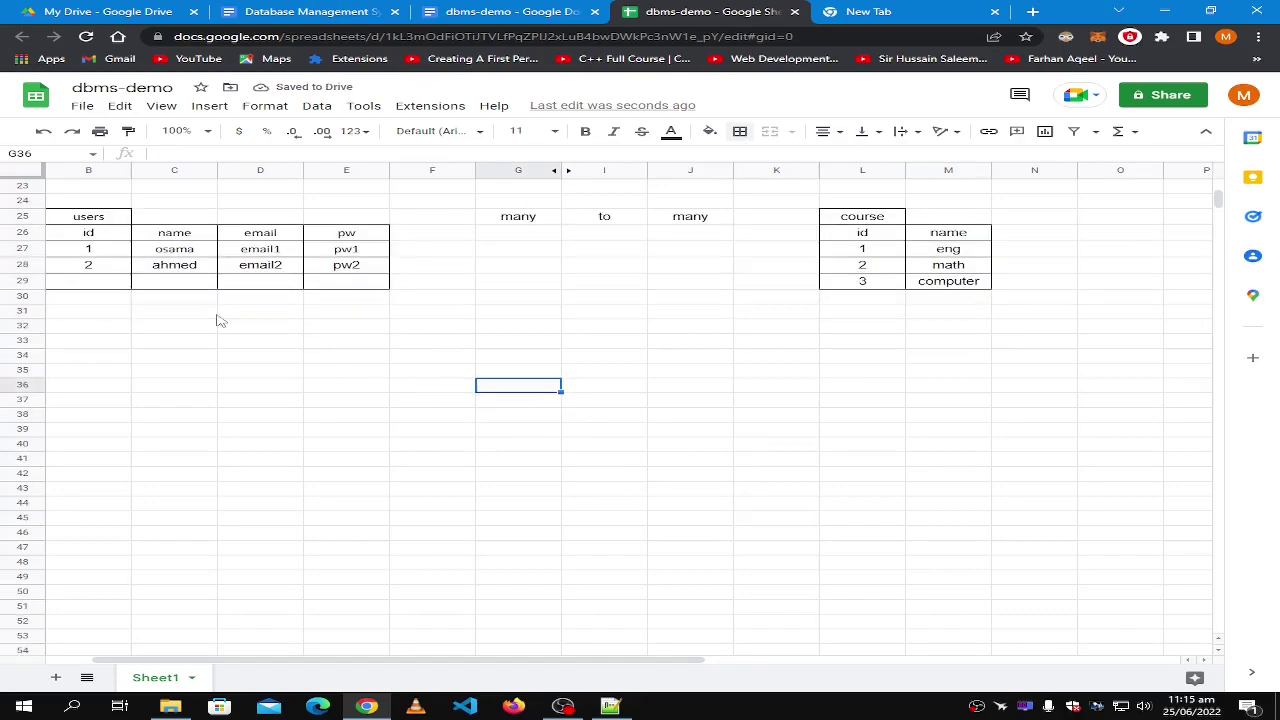
scroll(94, 377, "up", 2)
left_click(88, 327)
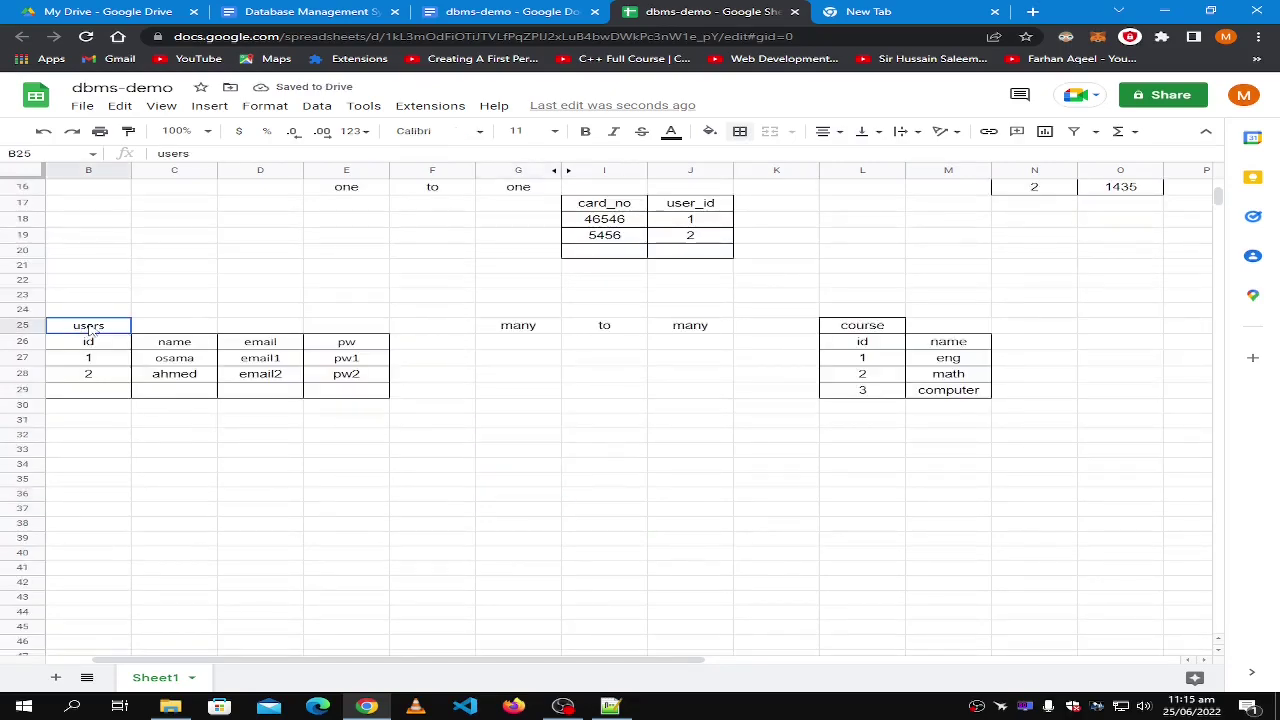
left_click(866, 327)
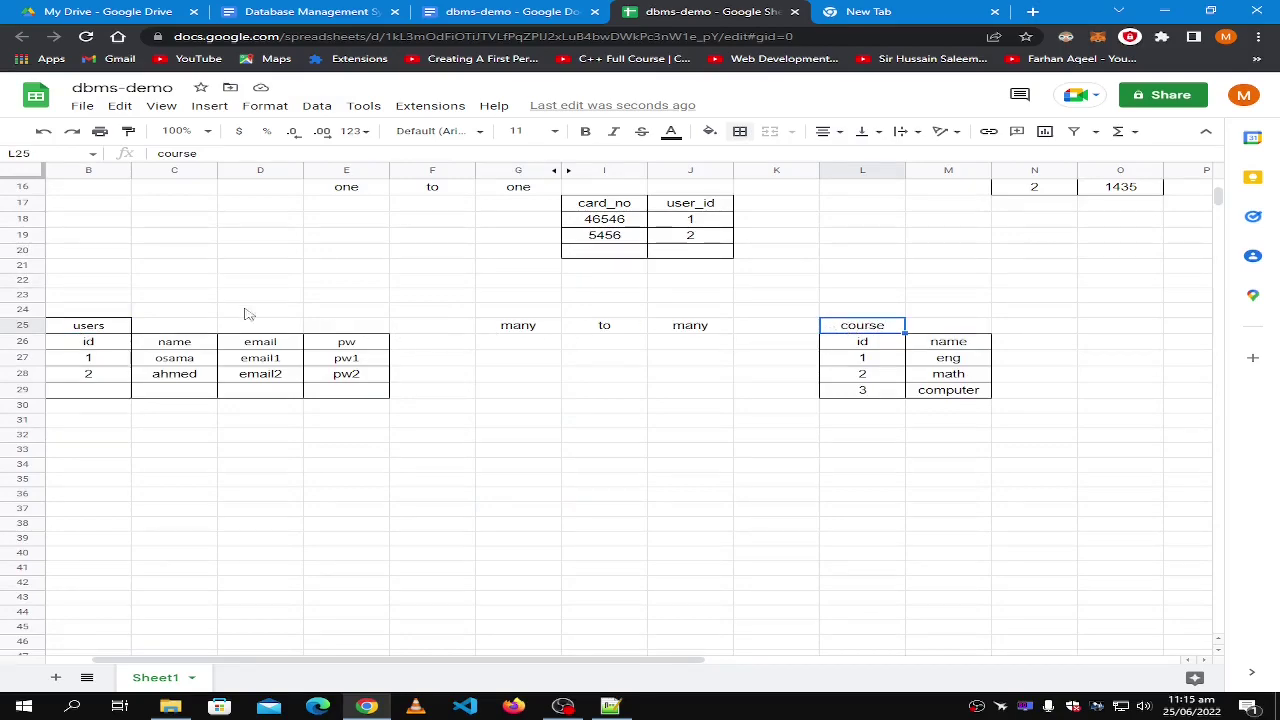
left_click(97, 332, "shift")
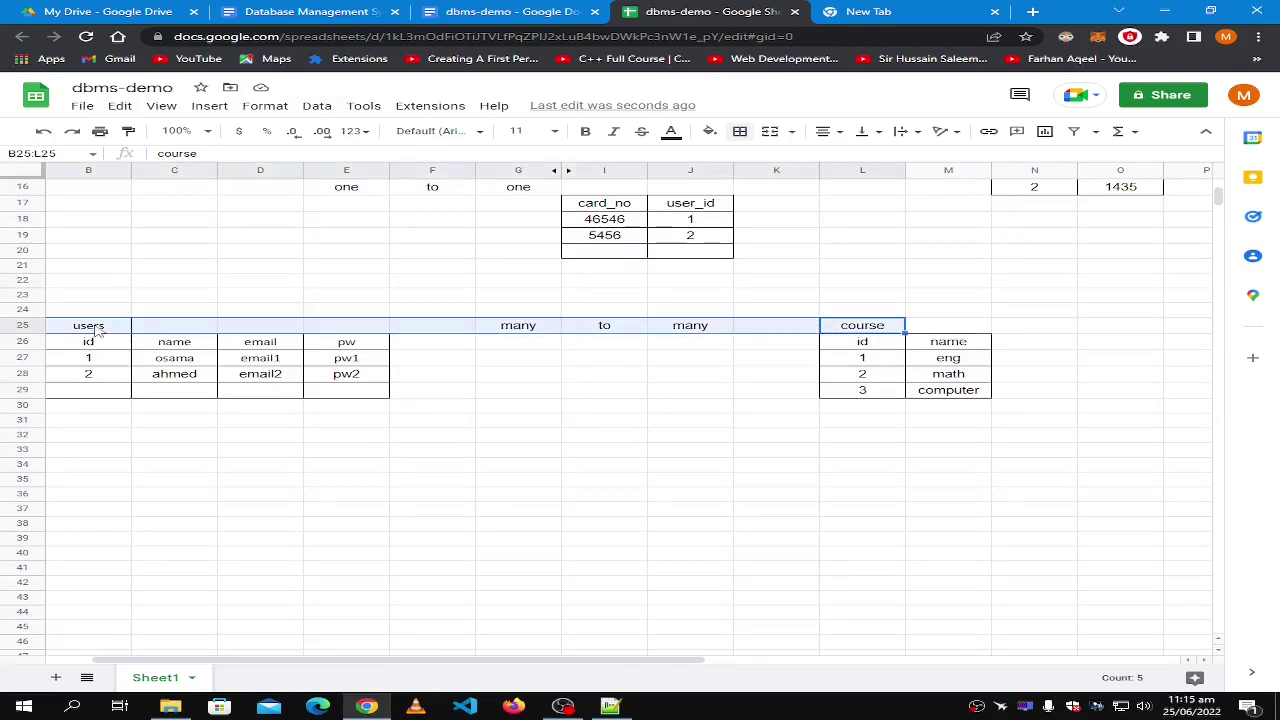
left_click(97, 332)
left_click(862, 330)
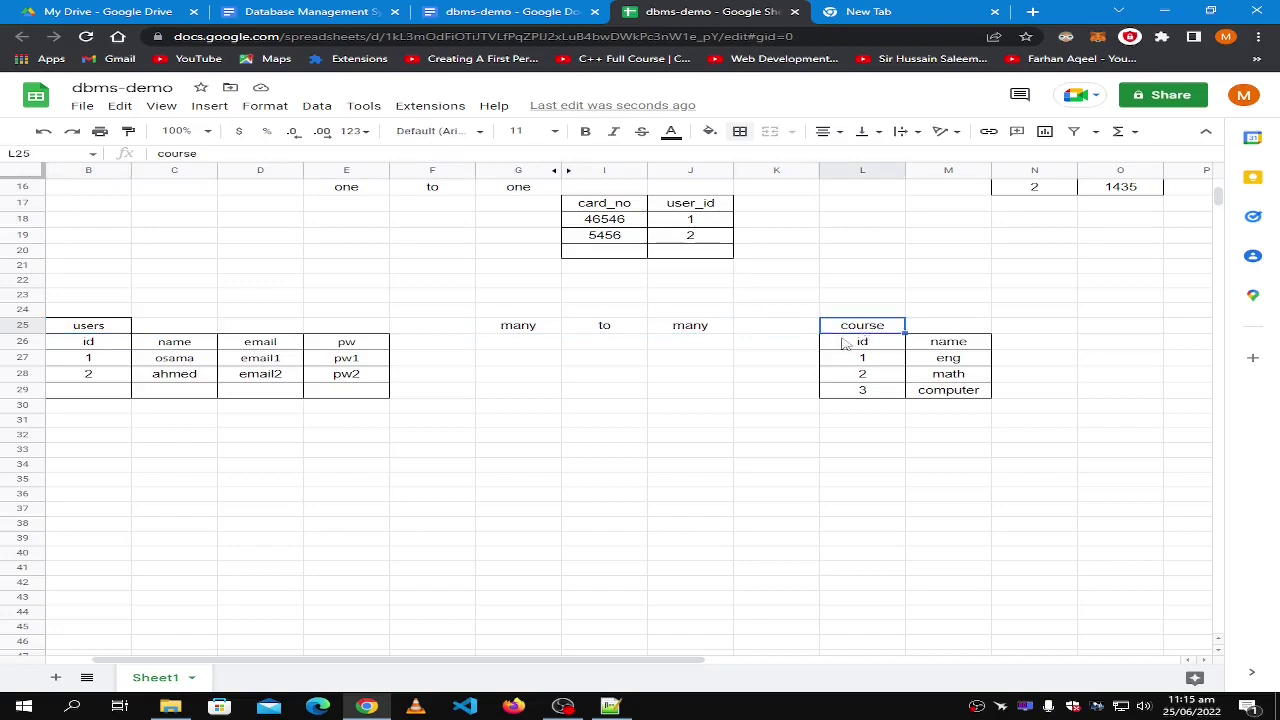
left_click(520, 500)
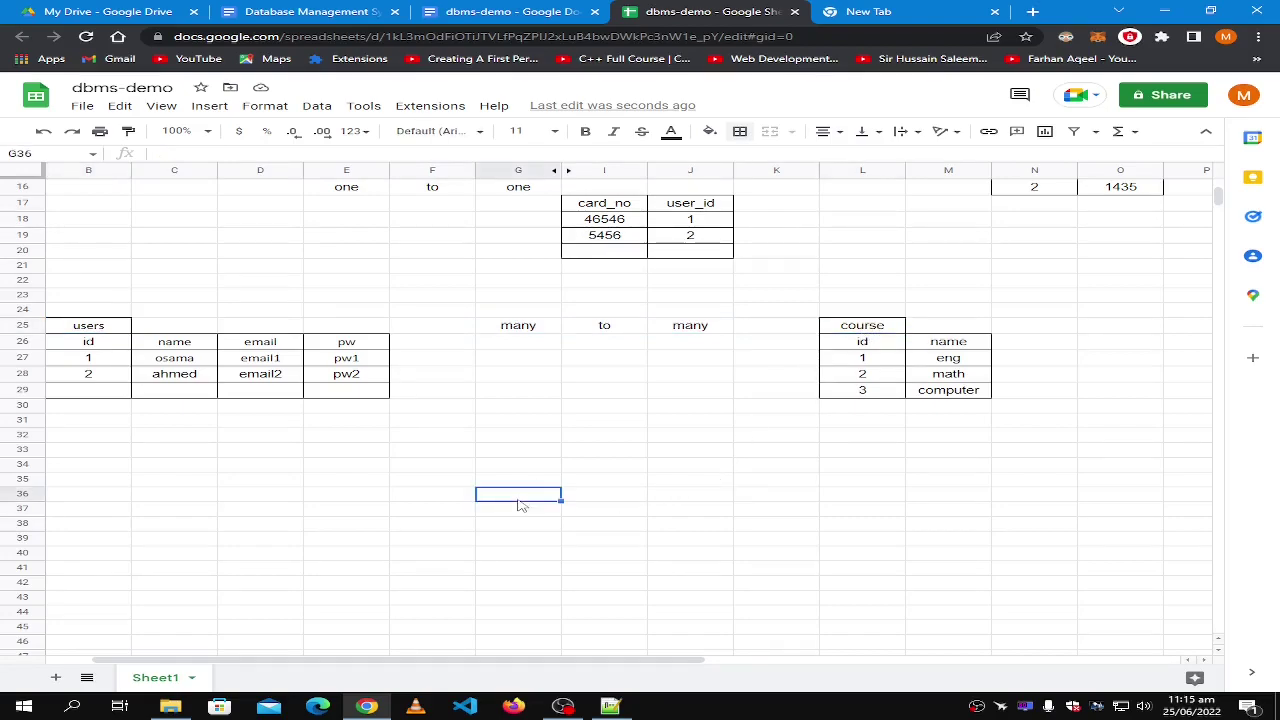
Title cell G36 'users_course'.
type("users_courser")
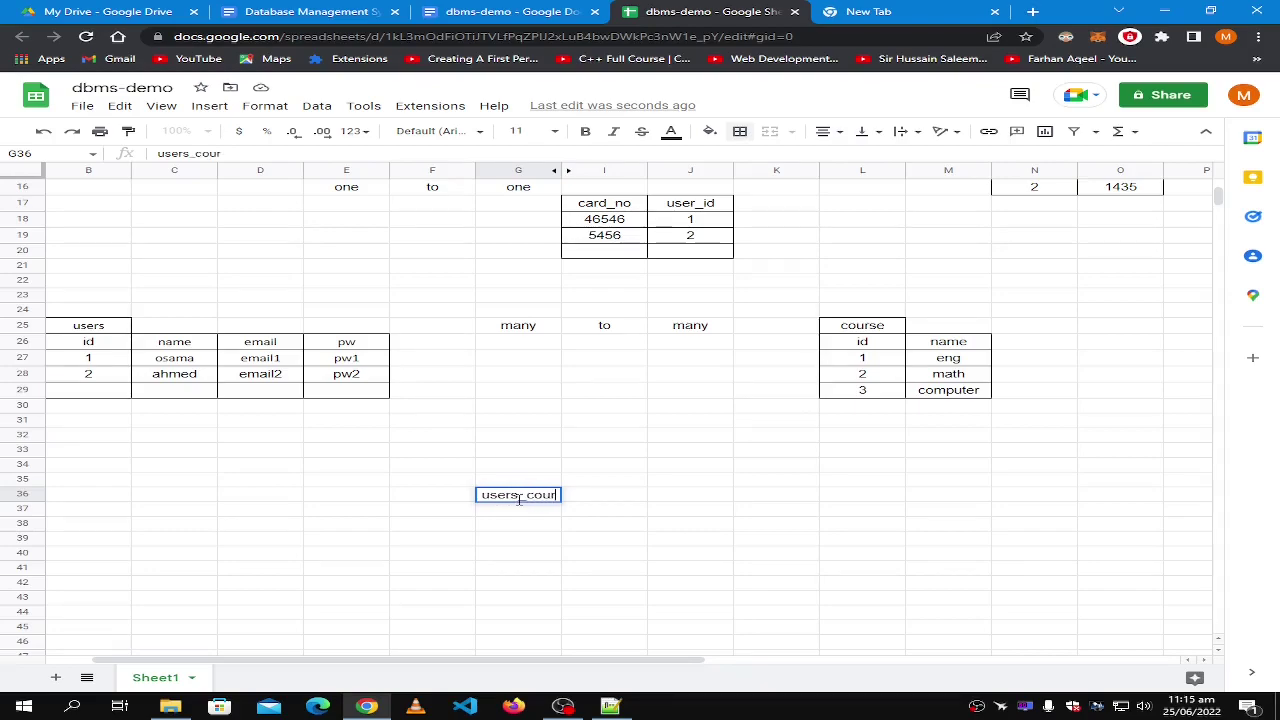
key("BackSpace")
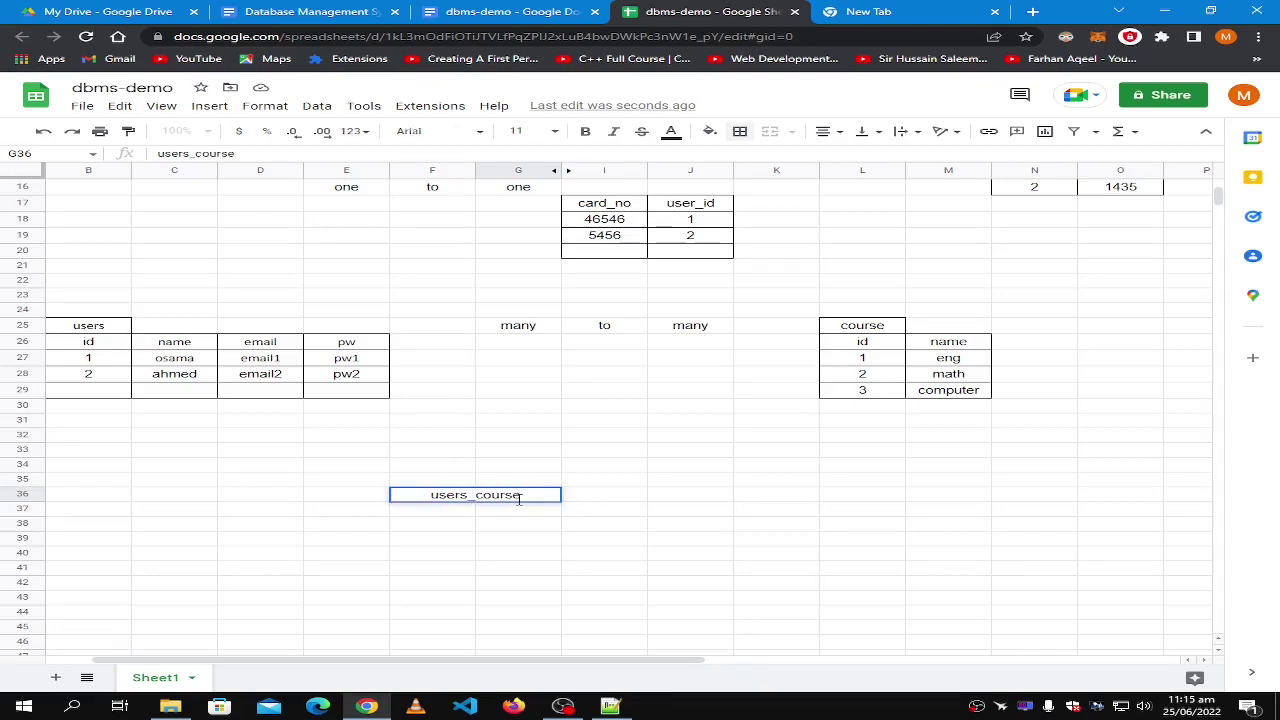
key("Return")
left_click(519, 500)
left_click(521, 512)
left_click(537, 500)
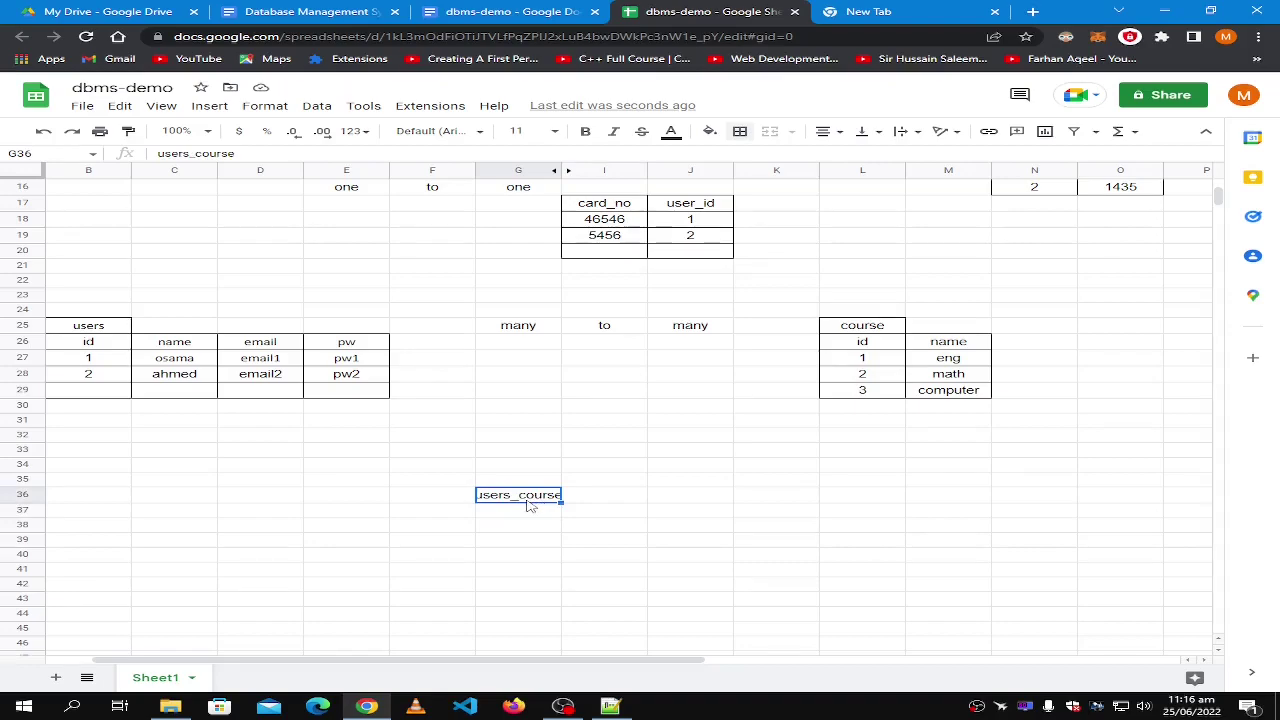
Add column headings user_id in G37 and course_id in I37.
left_click(519, 514)
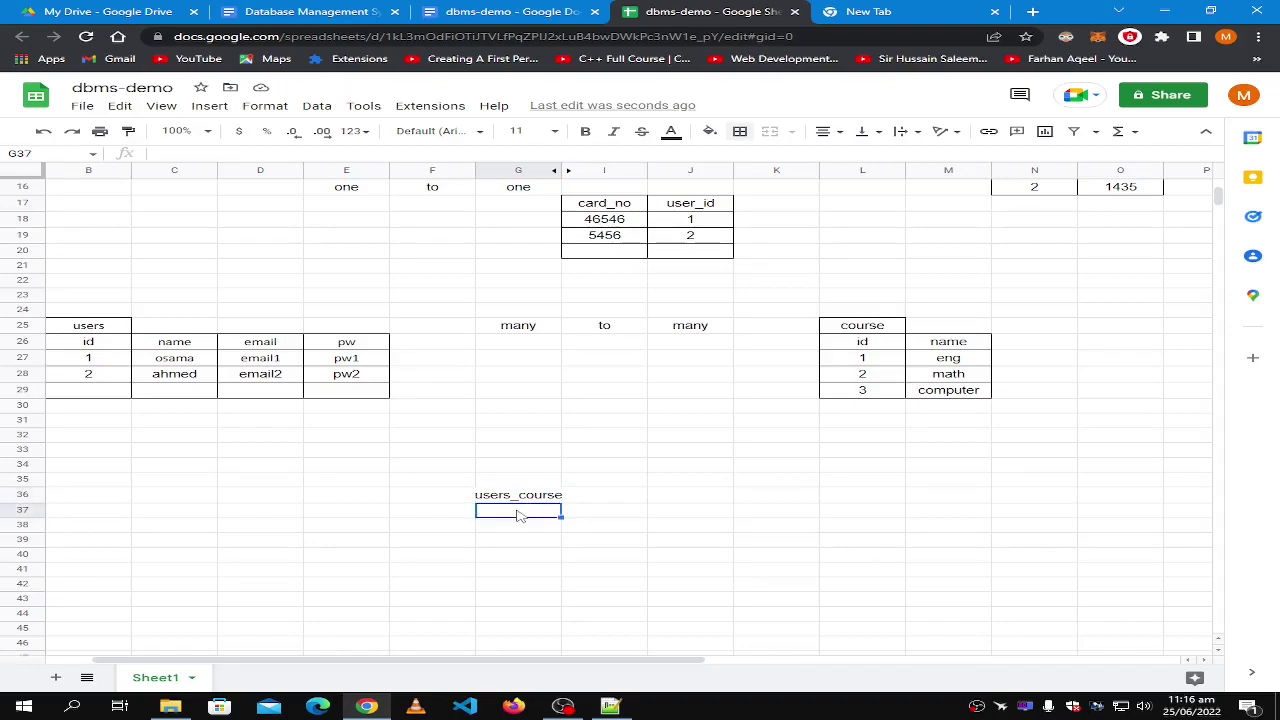
type("user")
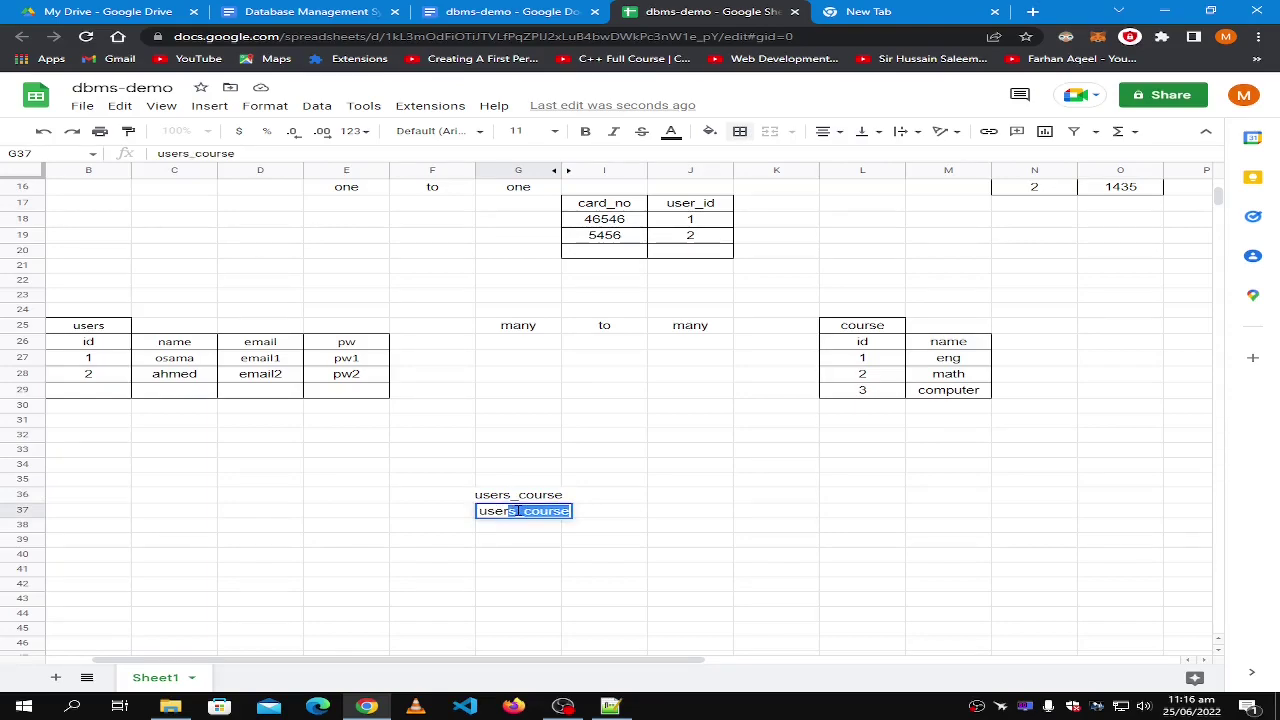
type("_id")
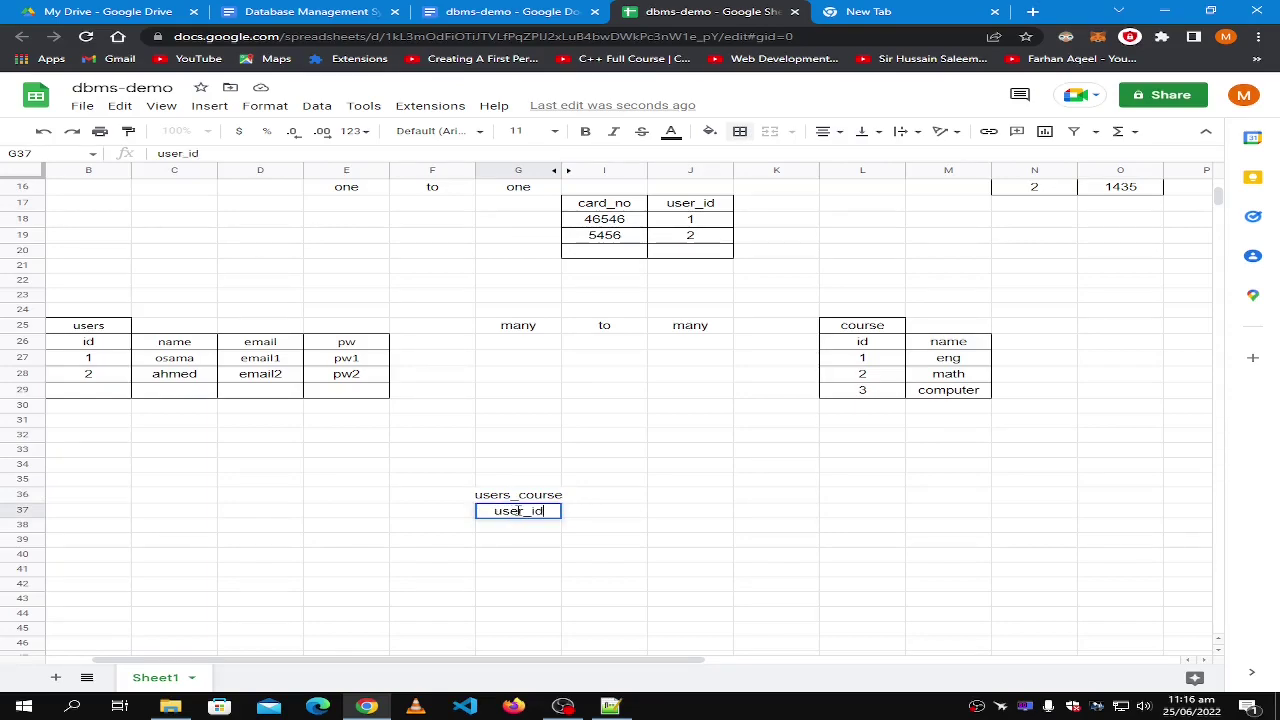
key("Tab")
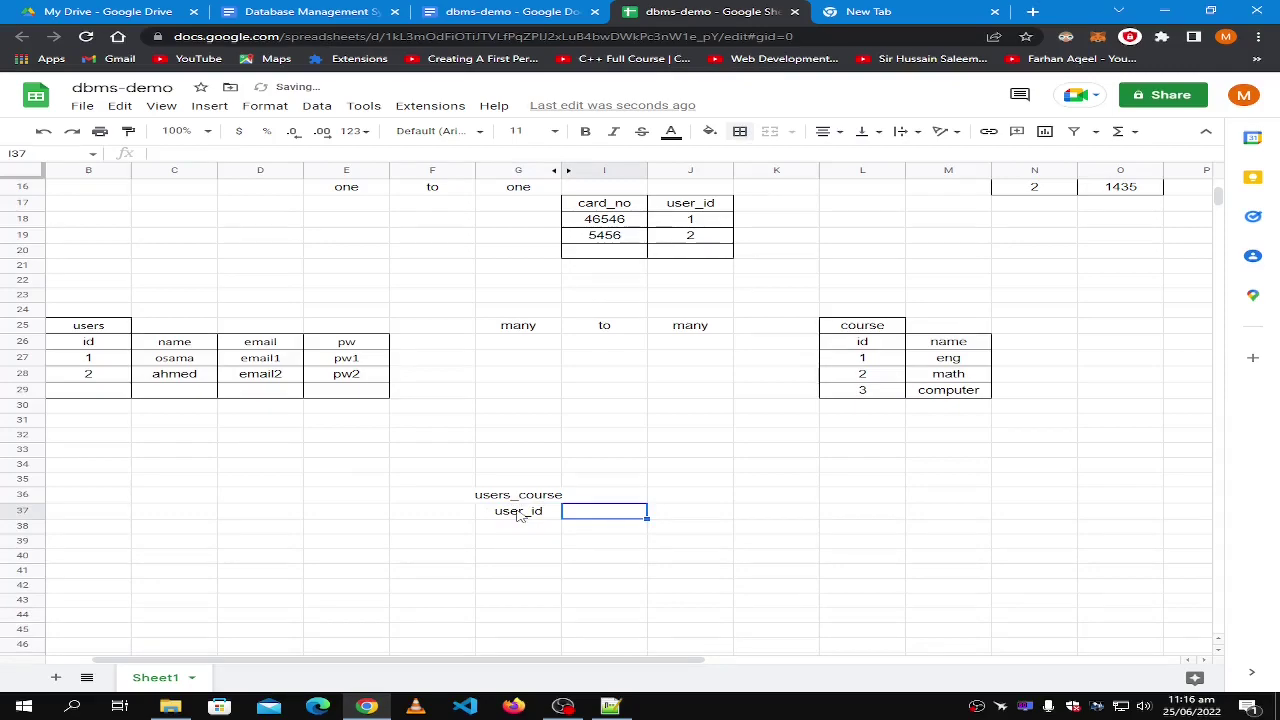
type("co")
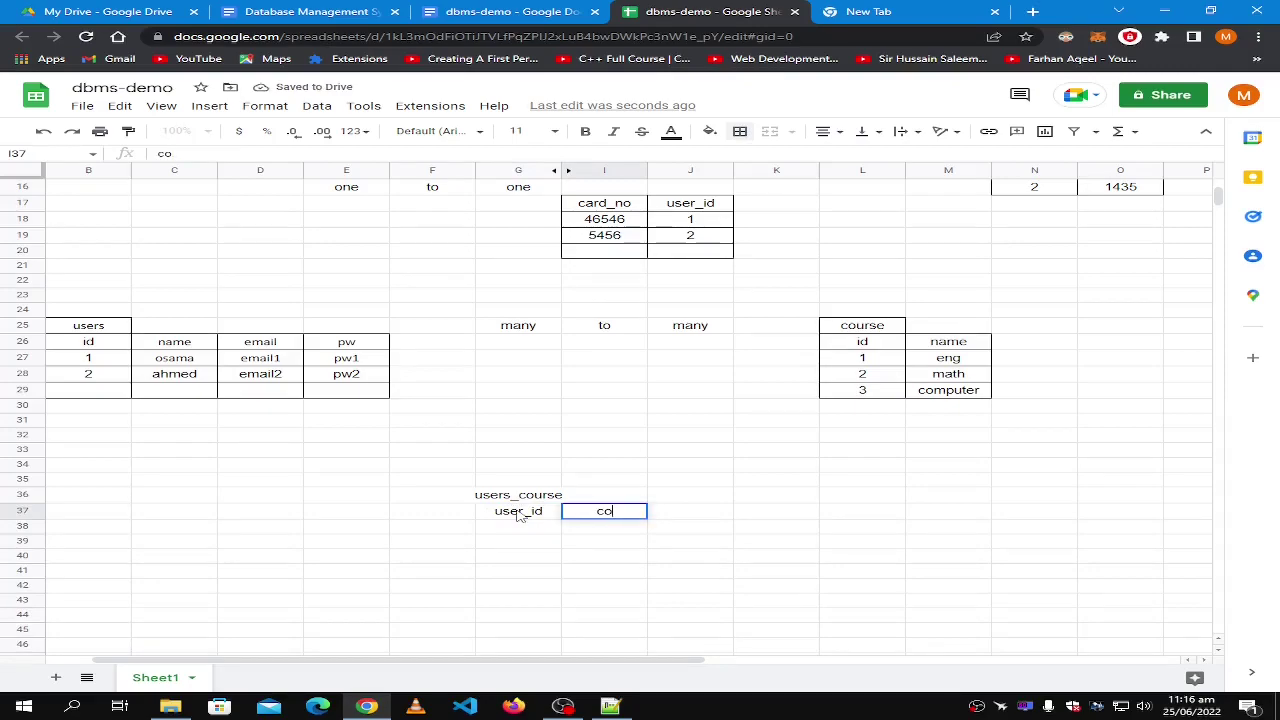
type("urse_id")
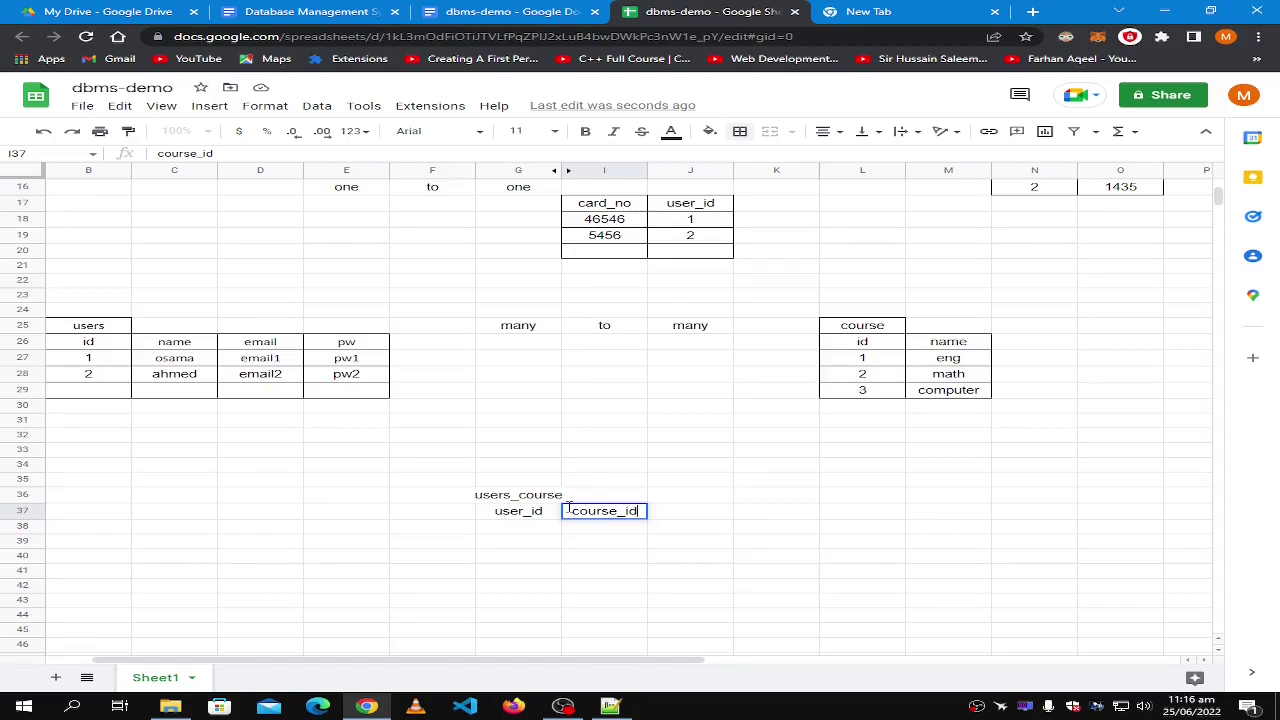
key("Return")
Fill the first link row with user 1, replacing the 'eng' entry with course id 1.
type("1")
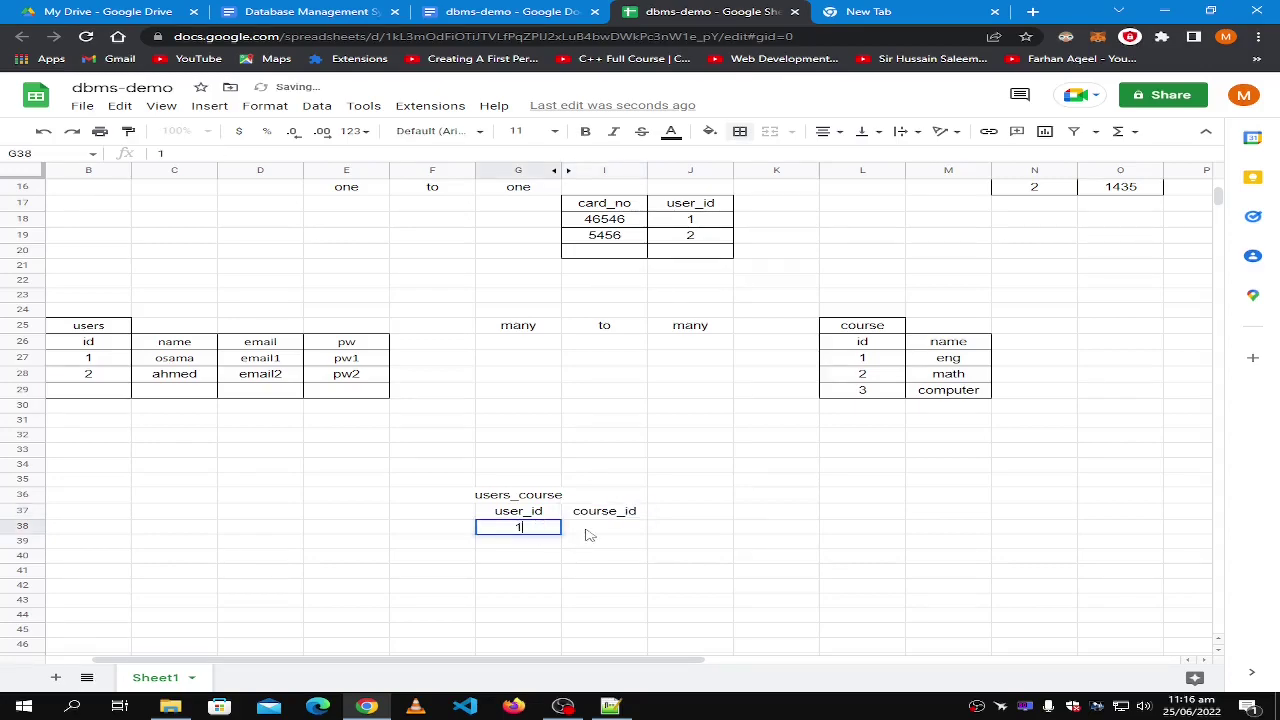
left_click(604, 529)
type("eng")
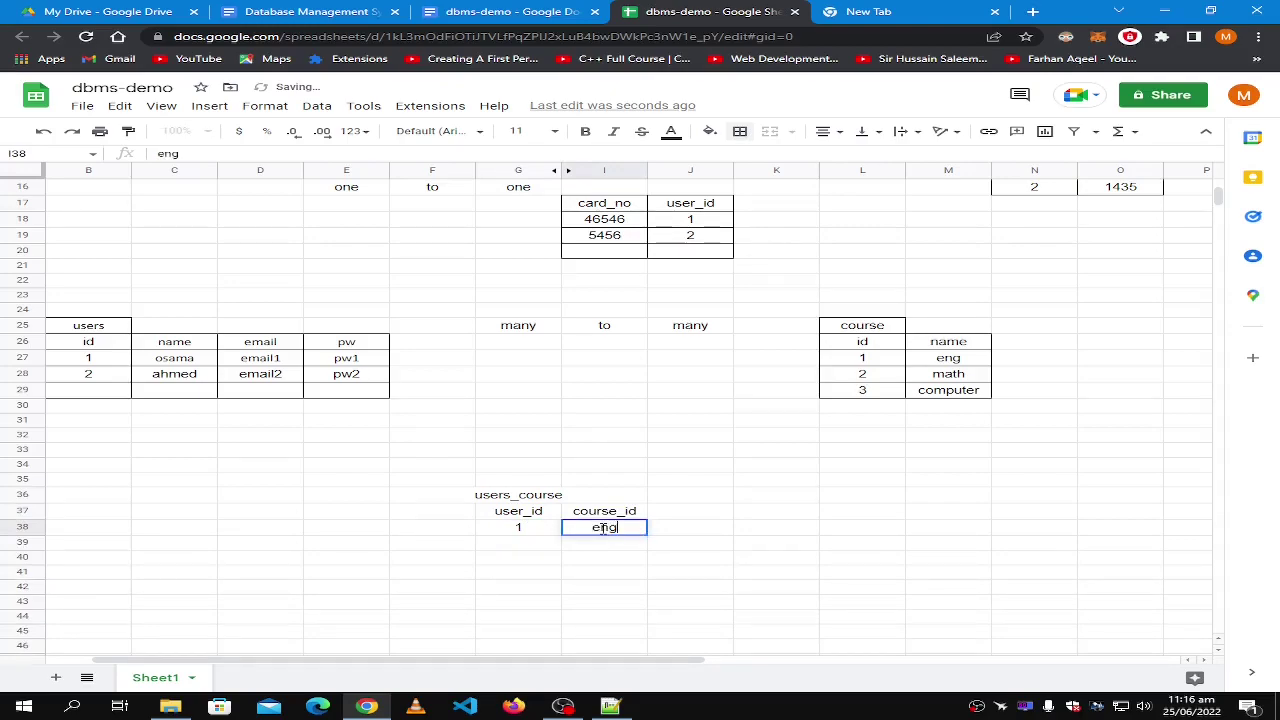
left_click(511, 547)
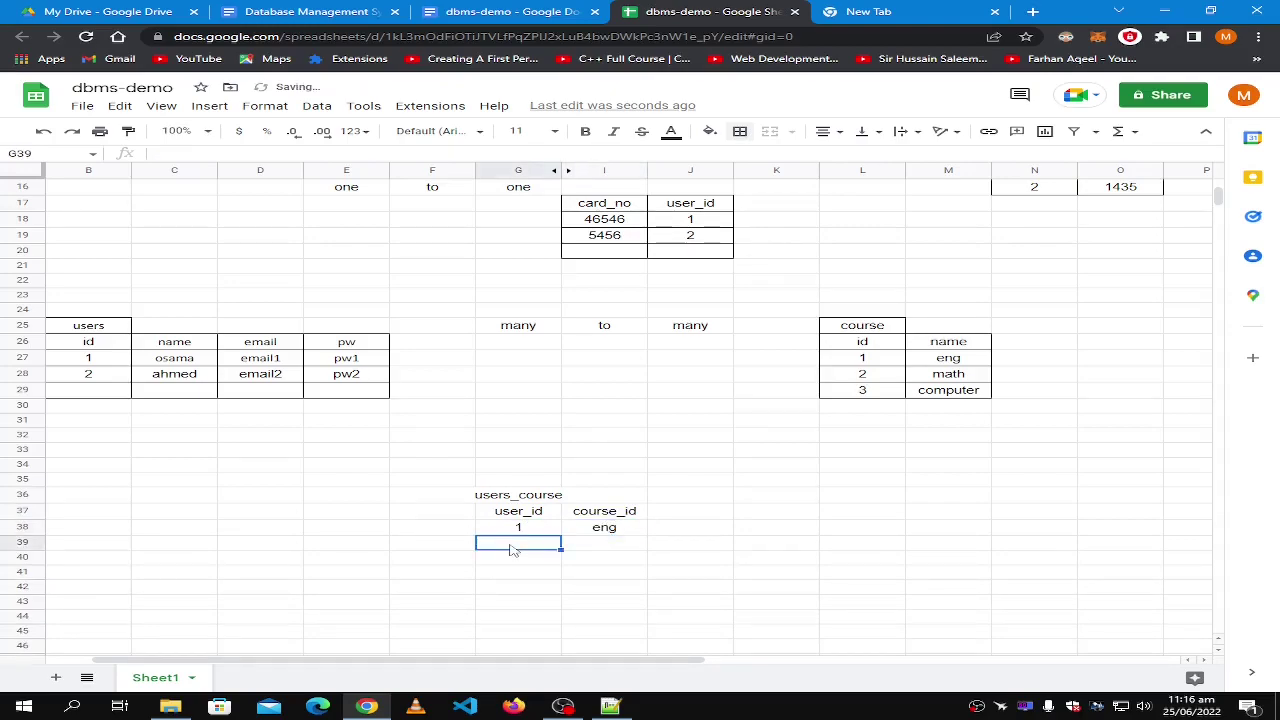
type("1")
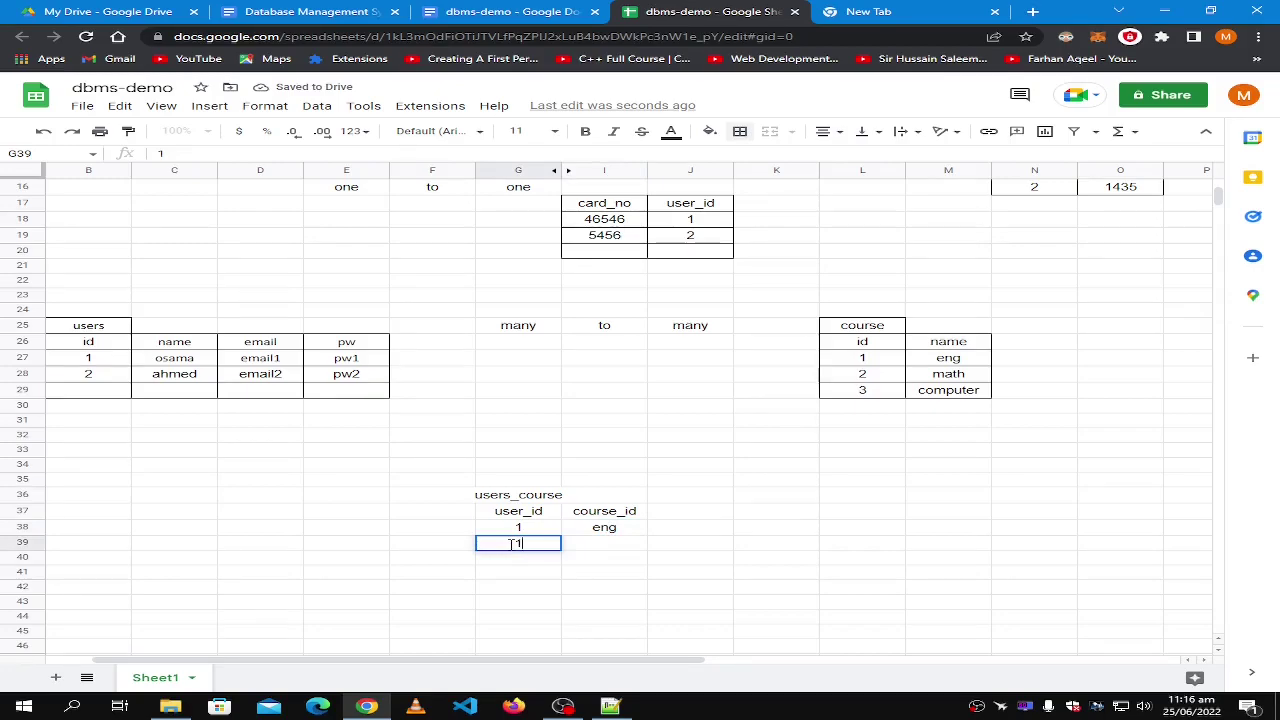
type("2")
key("Tab")
type("e")
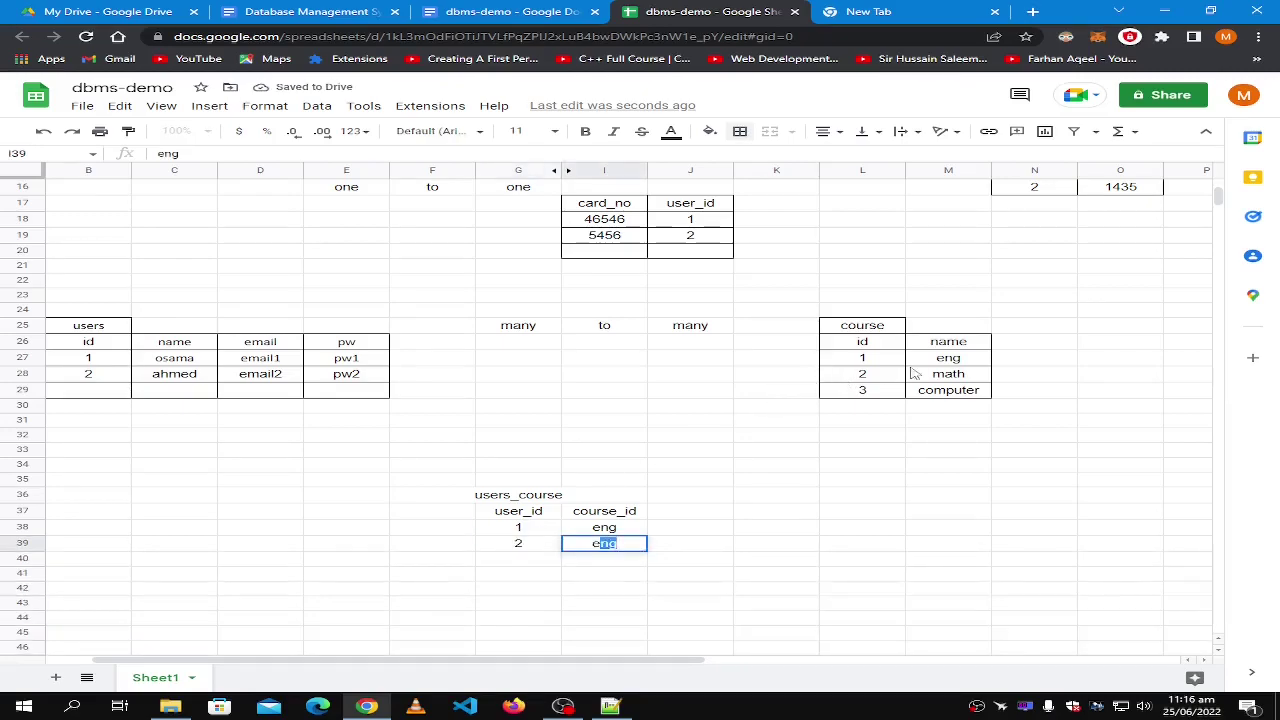
left_click(872, 361)
left_click(593, 534)
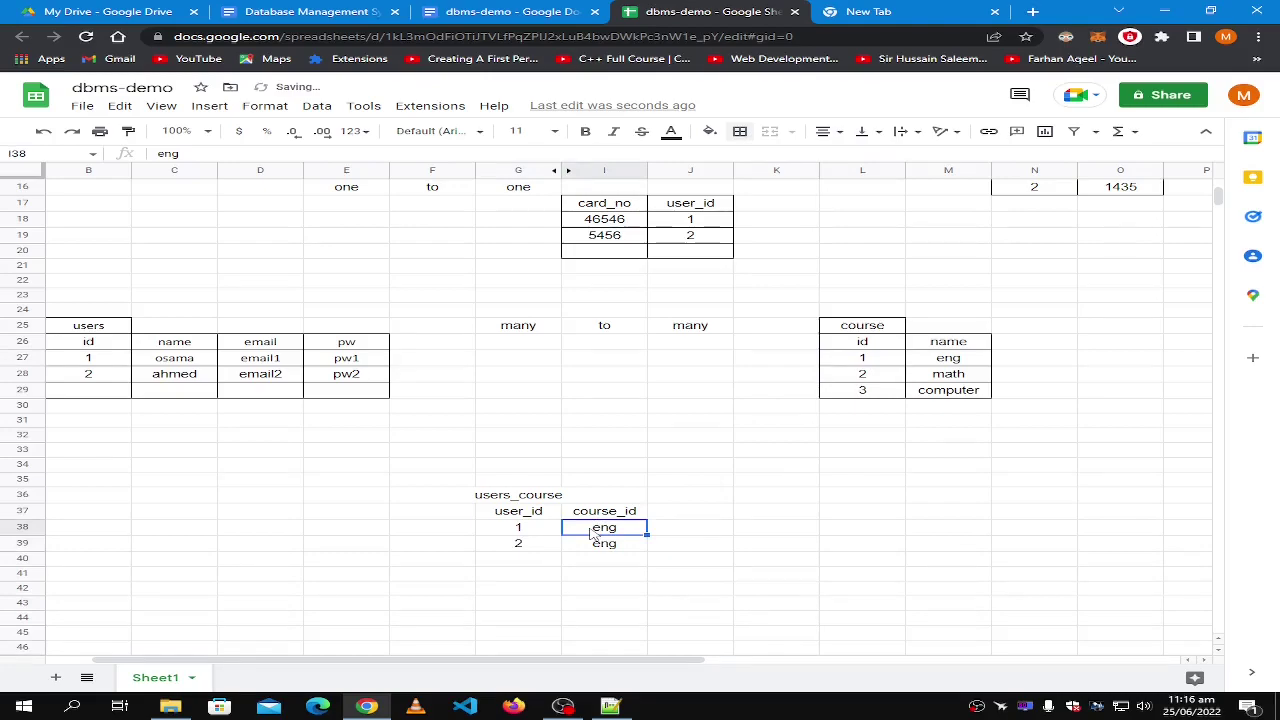
type("1")
key("Return")
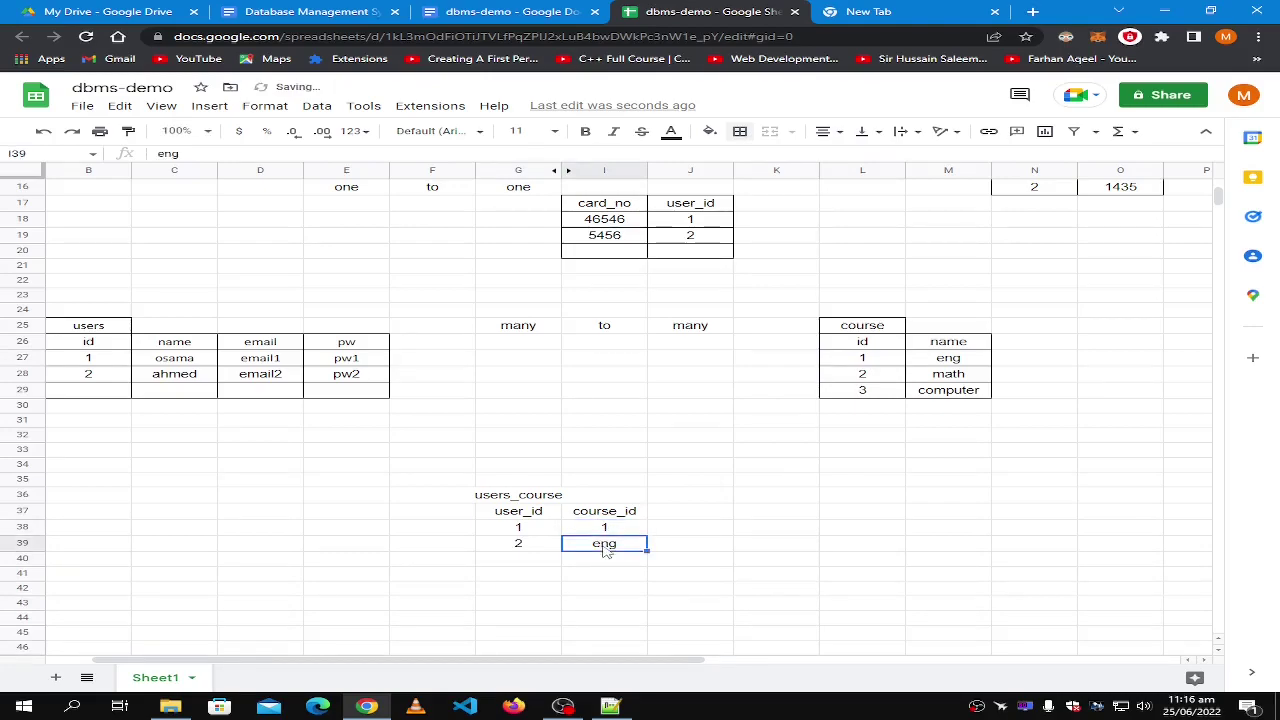
Enter course ids 2 and 3 and a user id 2 in the next rows, fixing typos.
type("1")
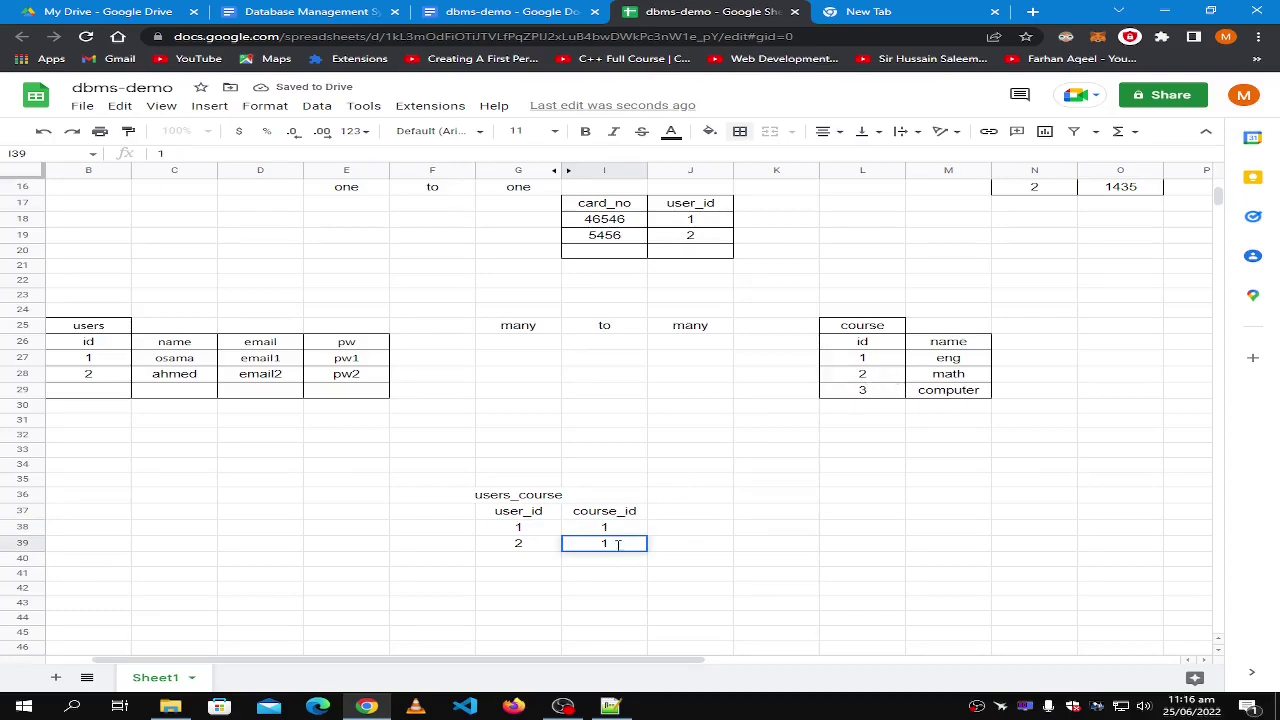
key("BackSpace")
type("n")
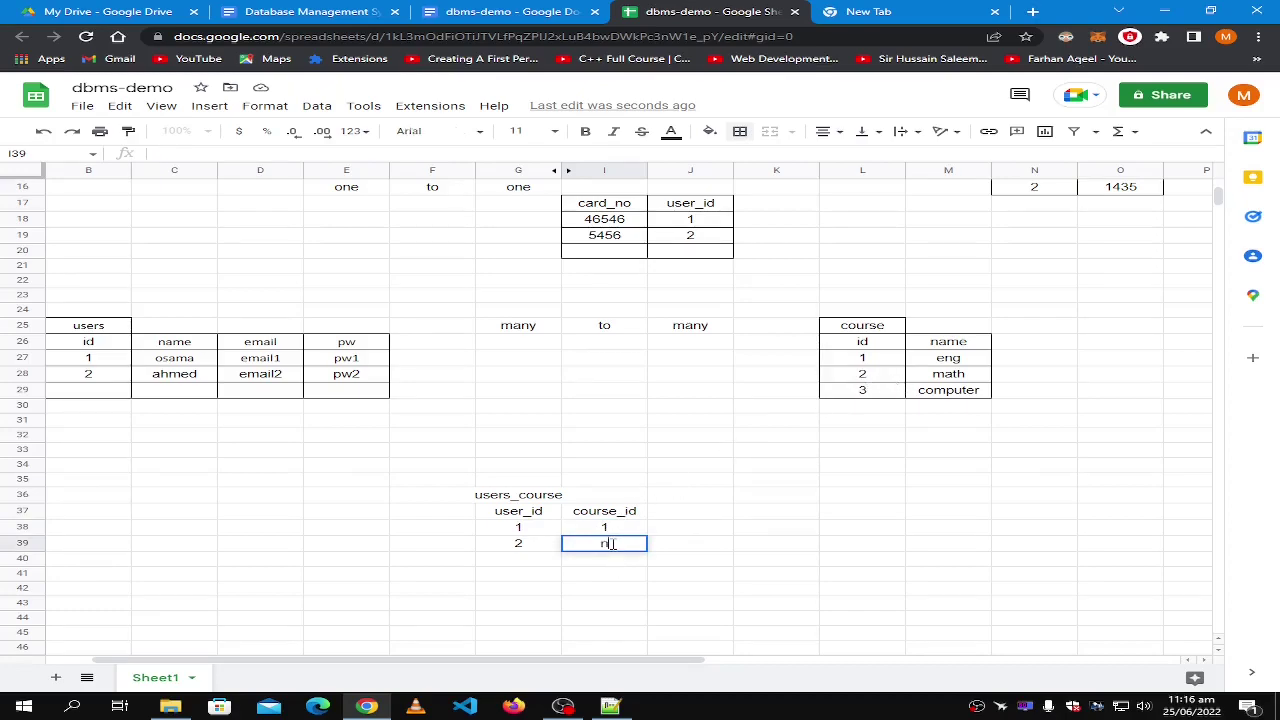
type("2")
left_click(886, 390)
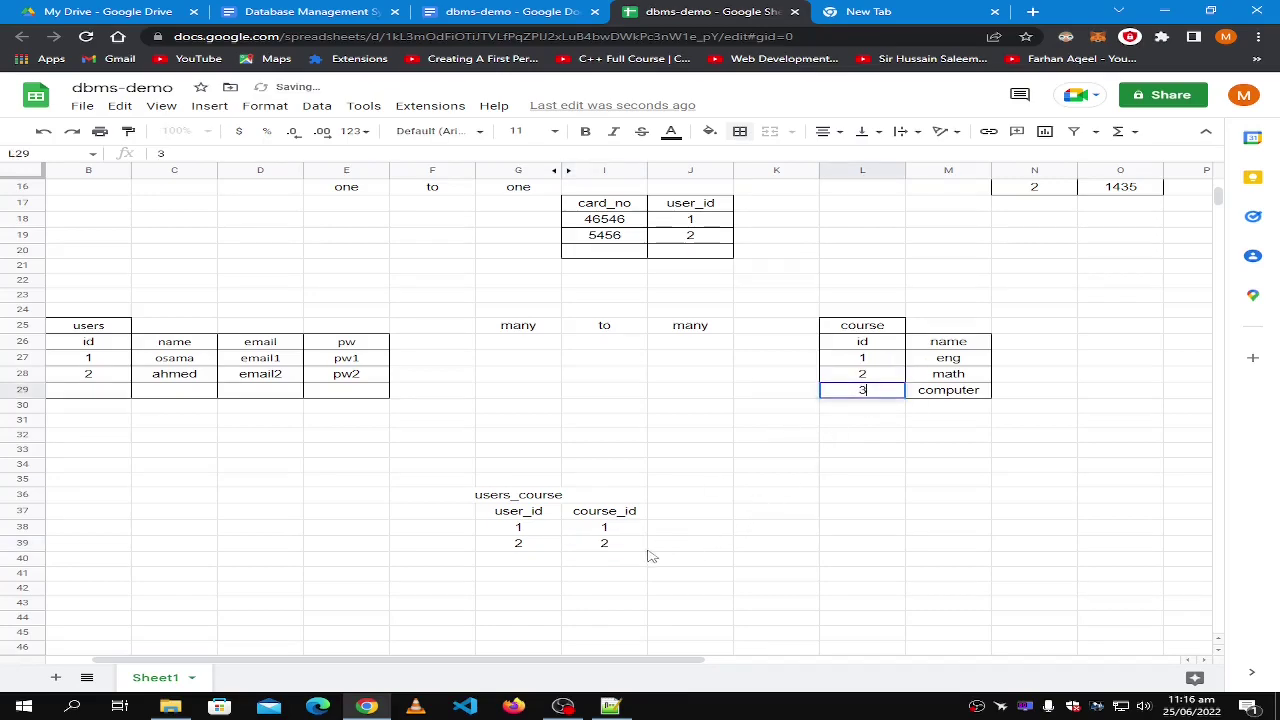
left_click(602, 558)
type("3")
left_click(535, 563)
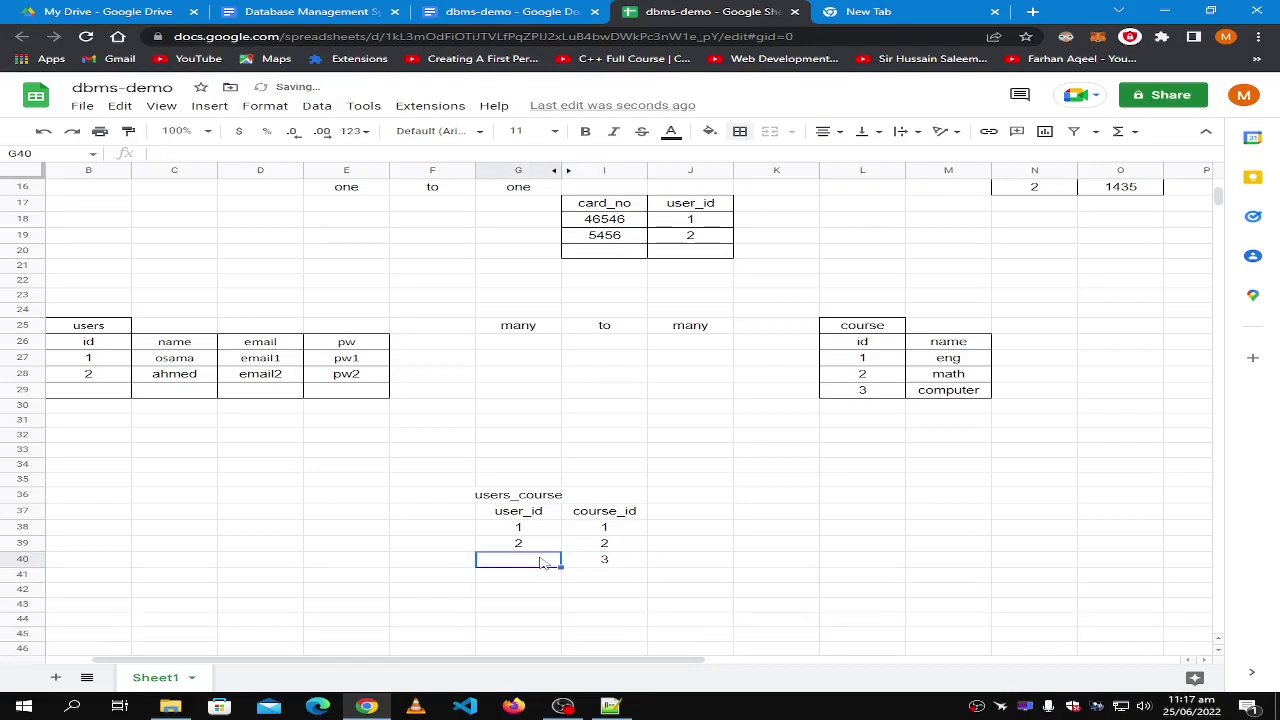
type("1")
key("BackSpace")
type("2")
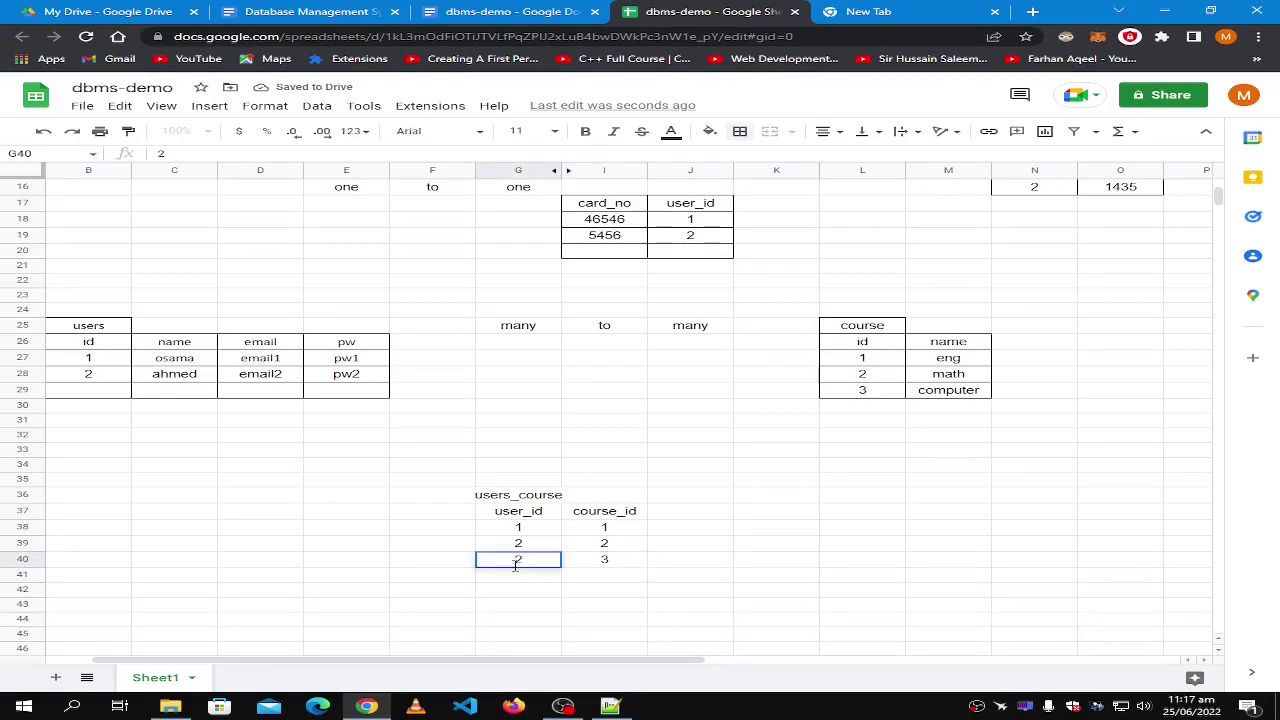
left_click(507, 578)
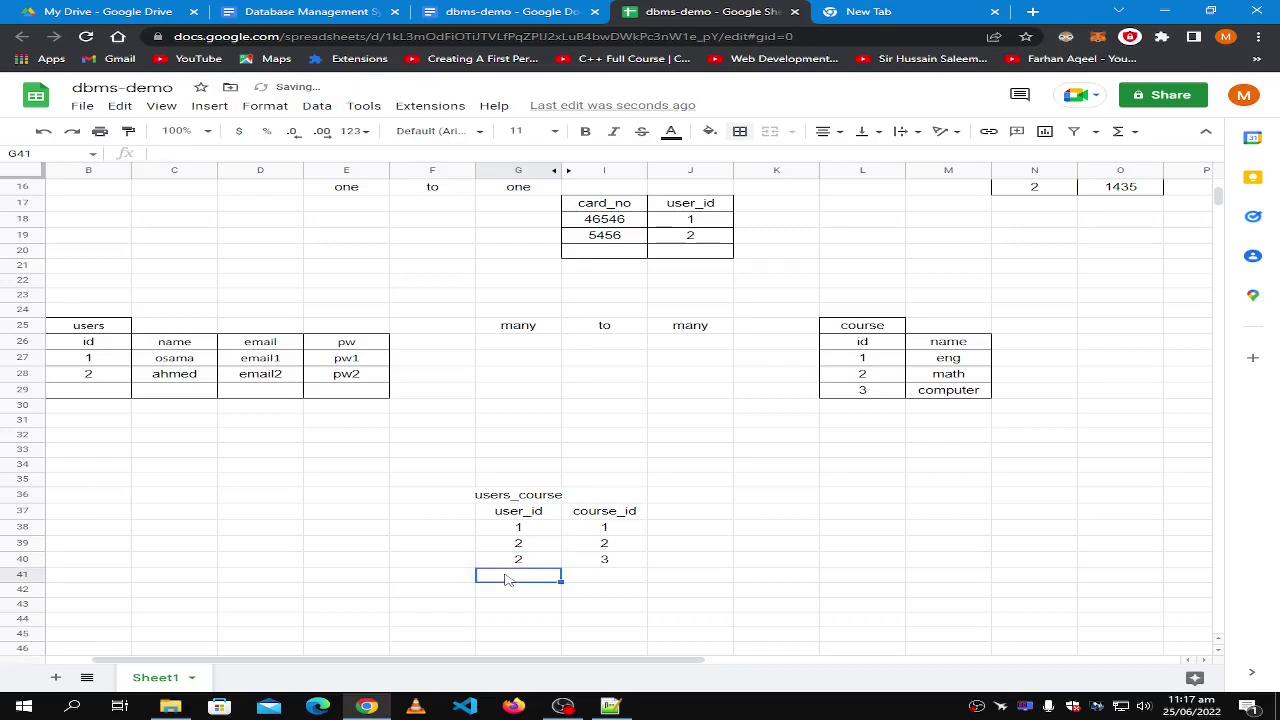
Correct rows 39–41 to the pairs 1–2, 2–2 and 2–3.
left_click(535, 542)
type("1")
key("Return")
left_click(608, 561)
type("2")
left_click(521, 575)
type("2")
left_click(597, 583)
type("3")
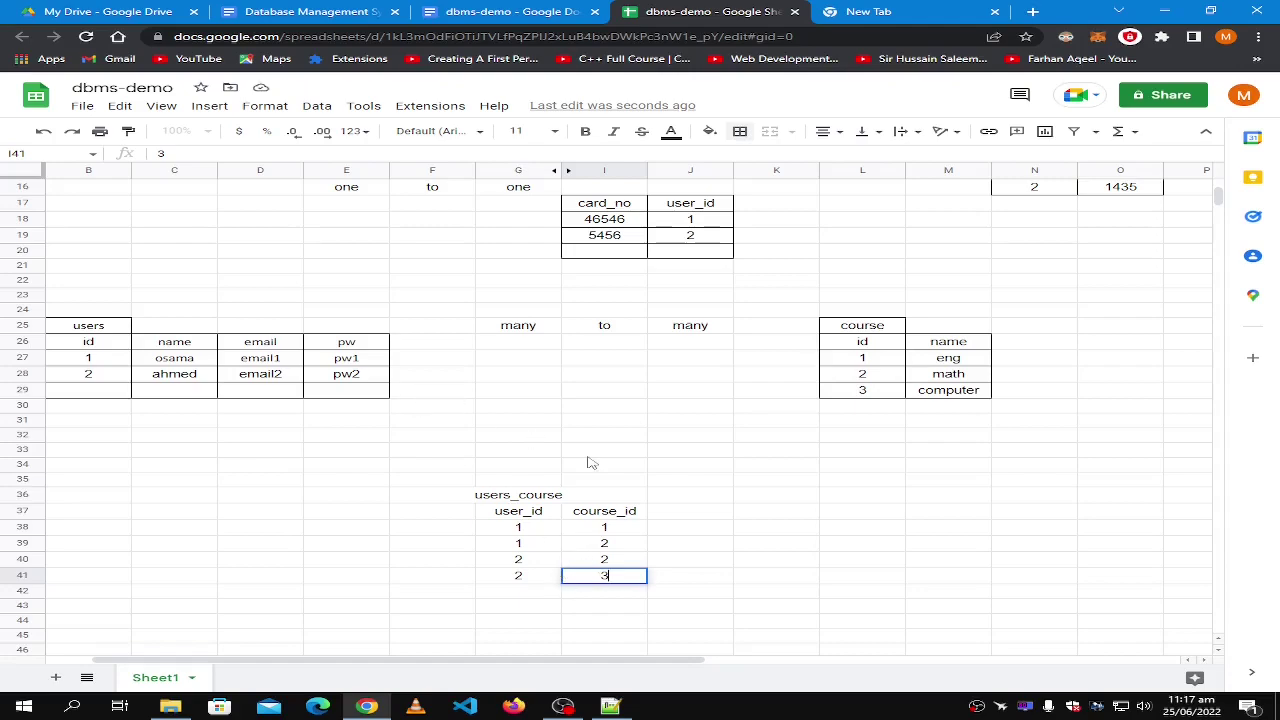
left_click(124, 360)
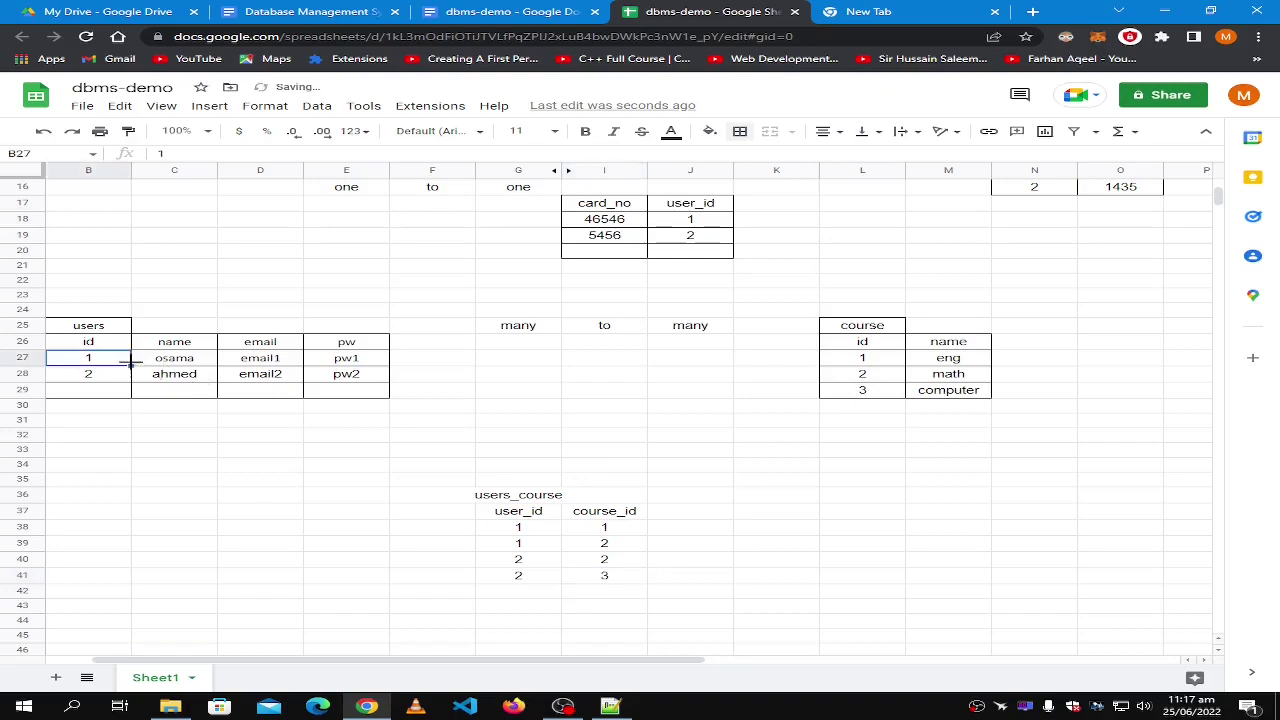
left_click(892, 361)
left_click(527, 528)
left_click(604, 532)
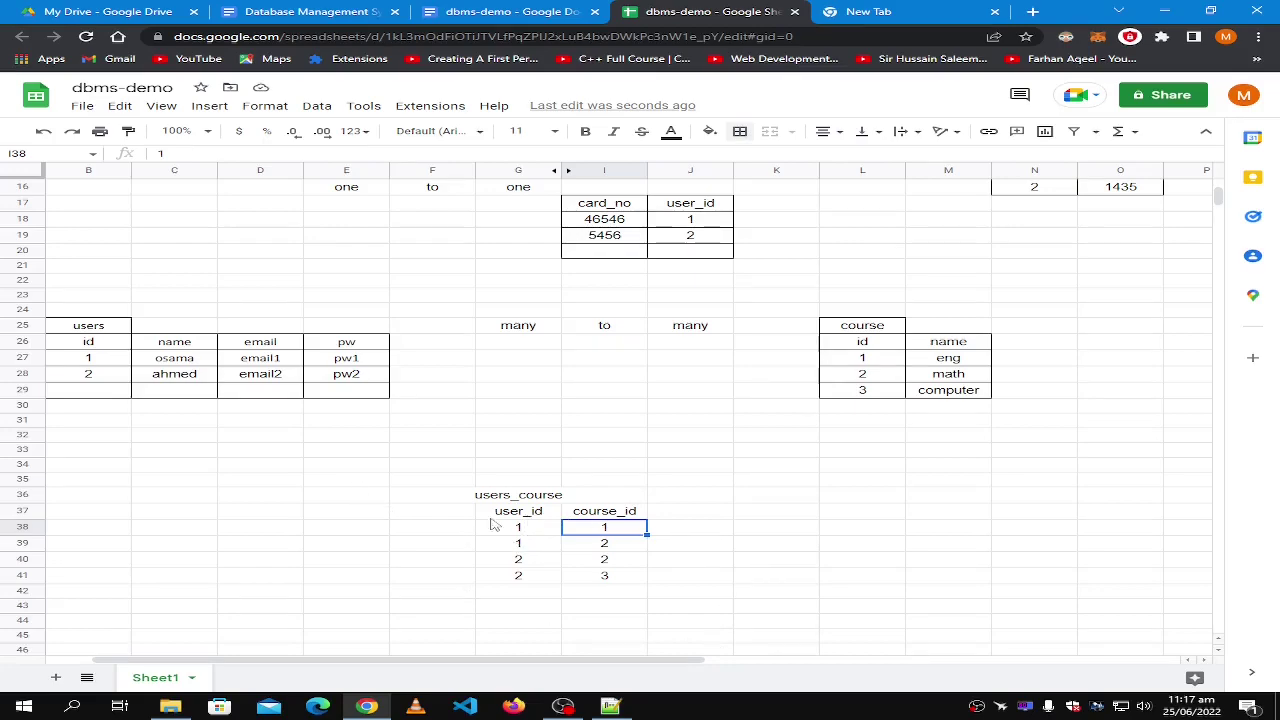
left_click(85, 358)
left_click(535, 549)
left_click(637, 549)
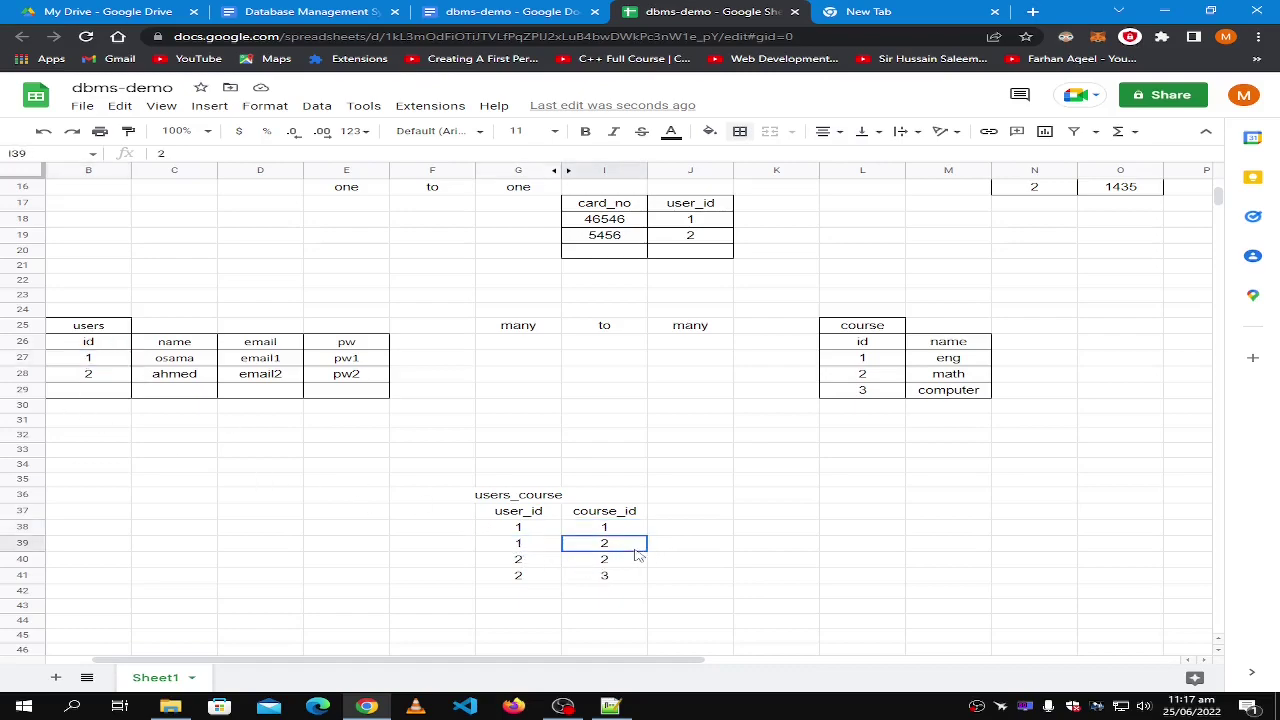
left_click(851, 387)
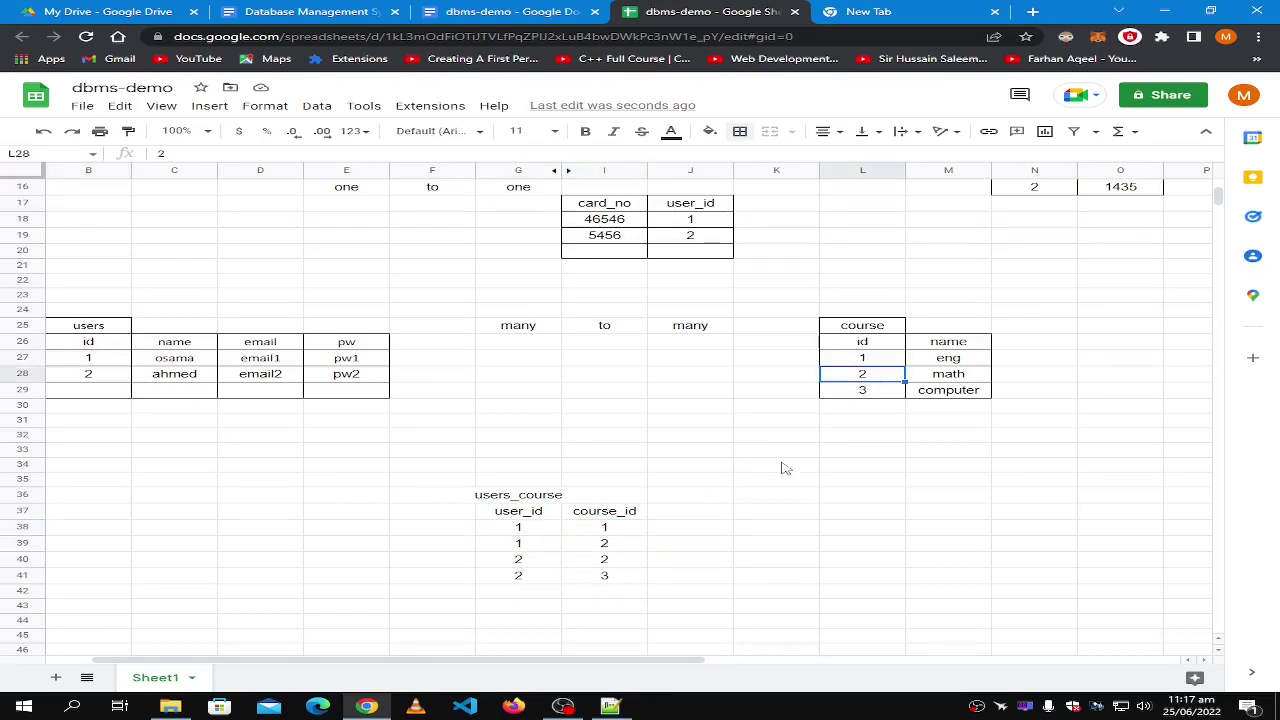
left_click(638, 548)
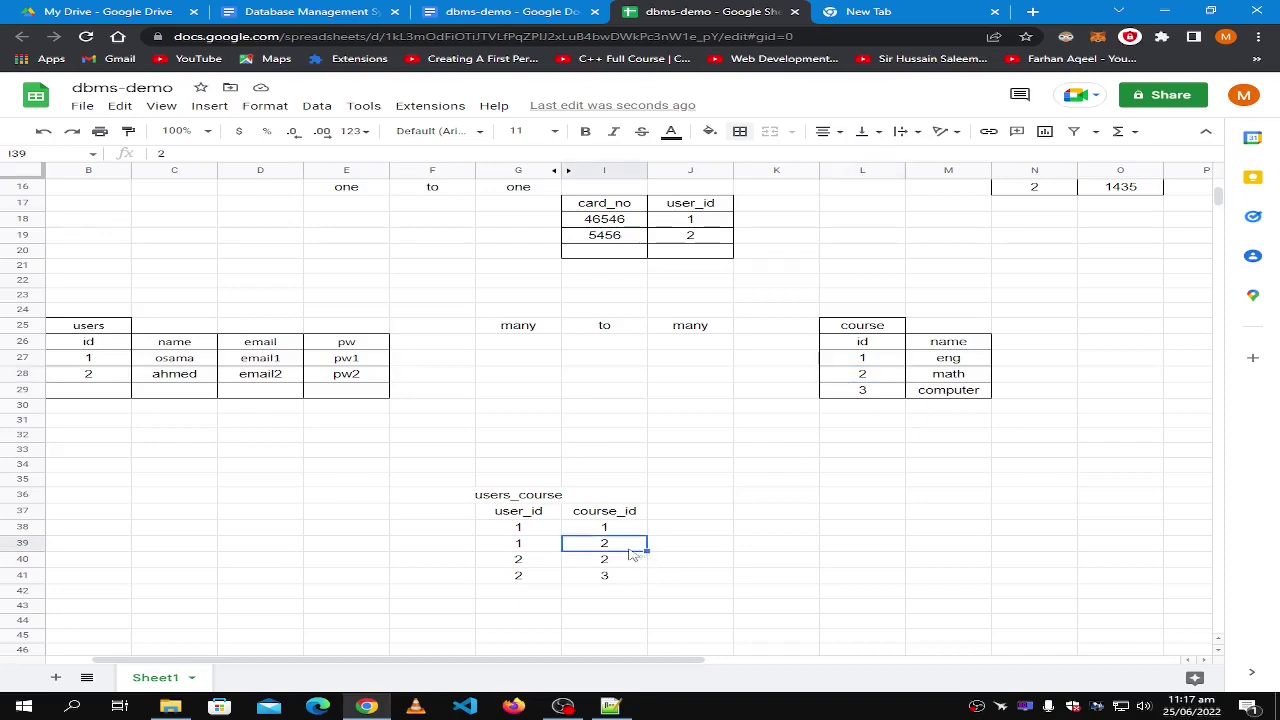
left_click(540, 568)
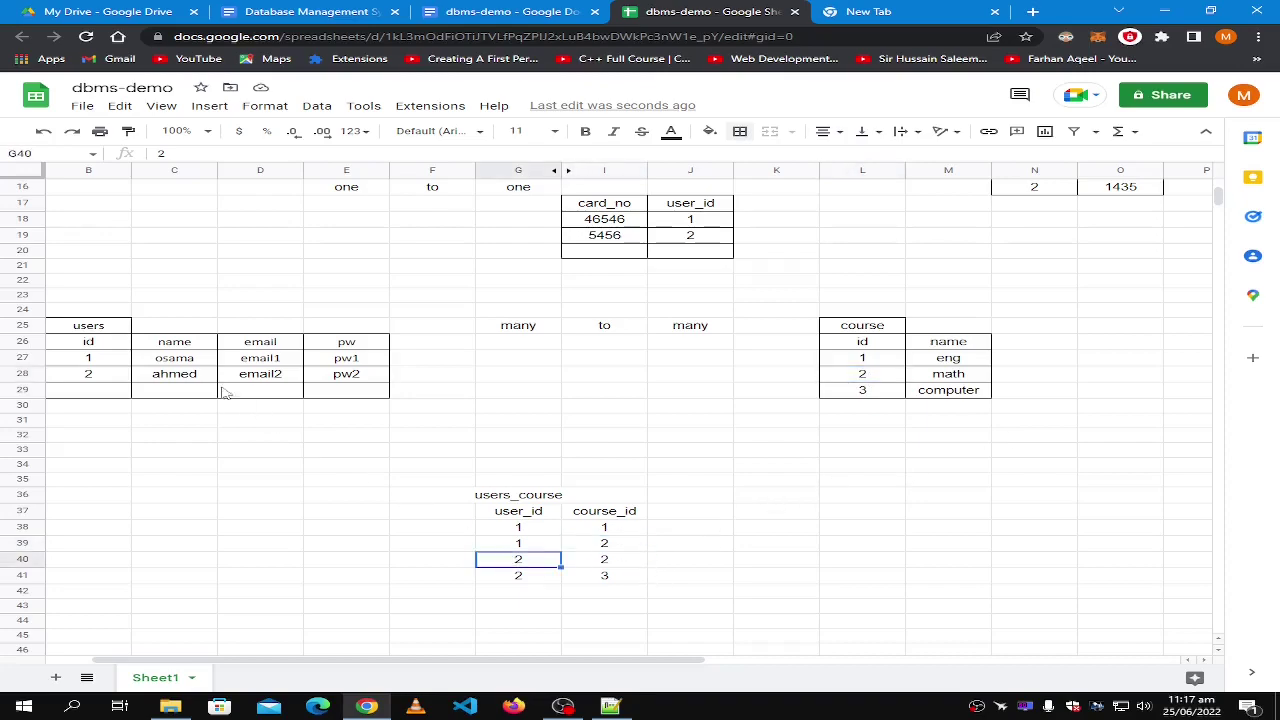
left_click(890, 376)
left_click(872, 391)
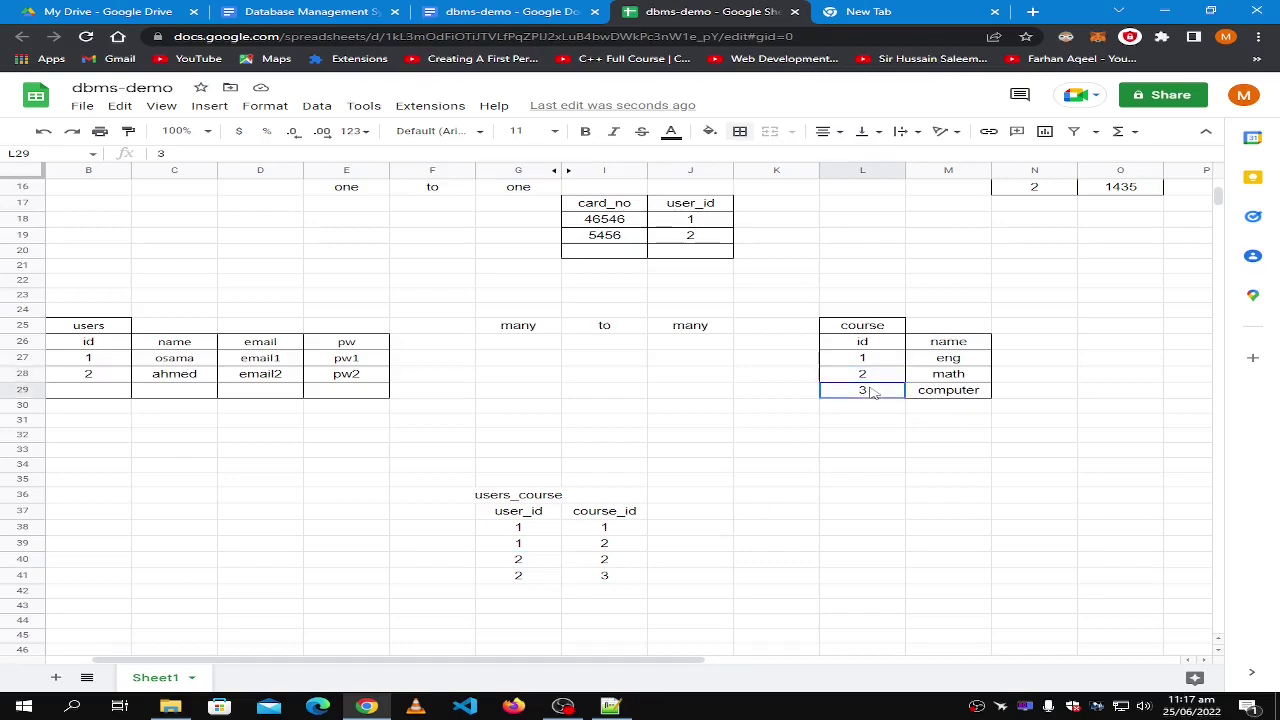
left_click(617, 578)
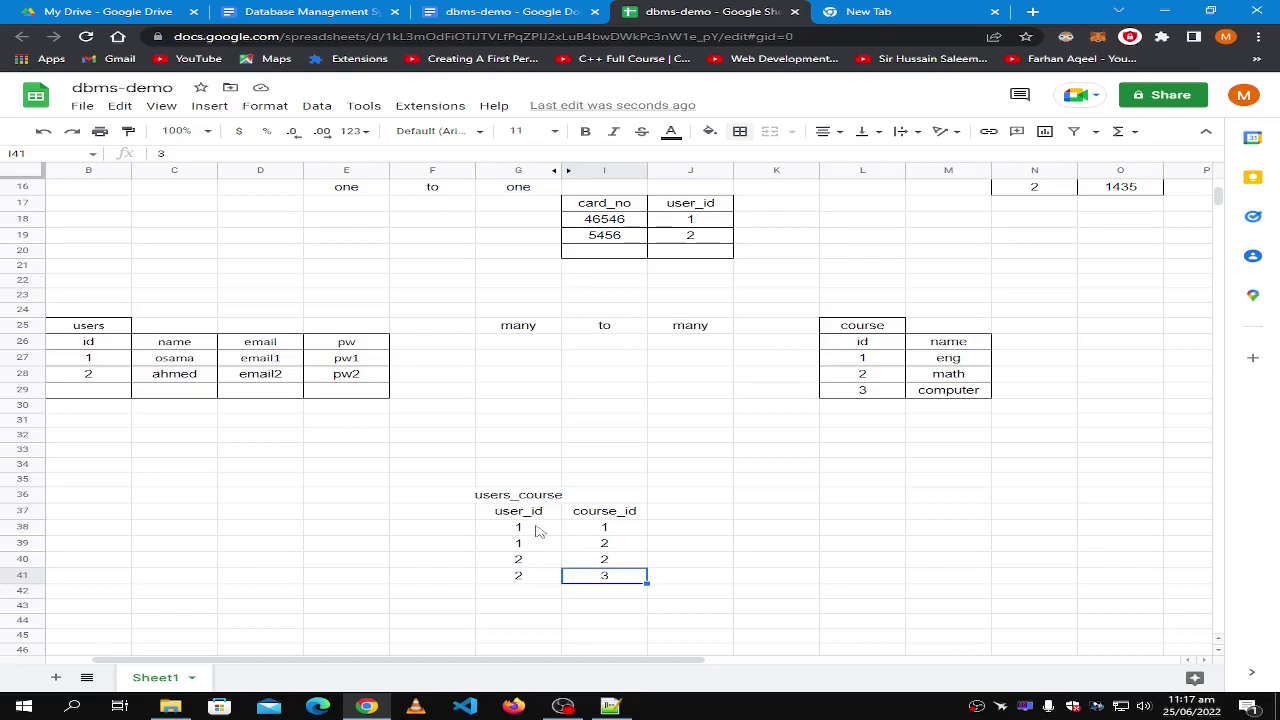
left_click(536, 531)
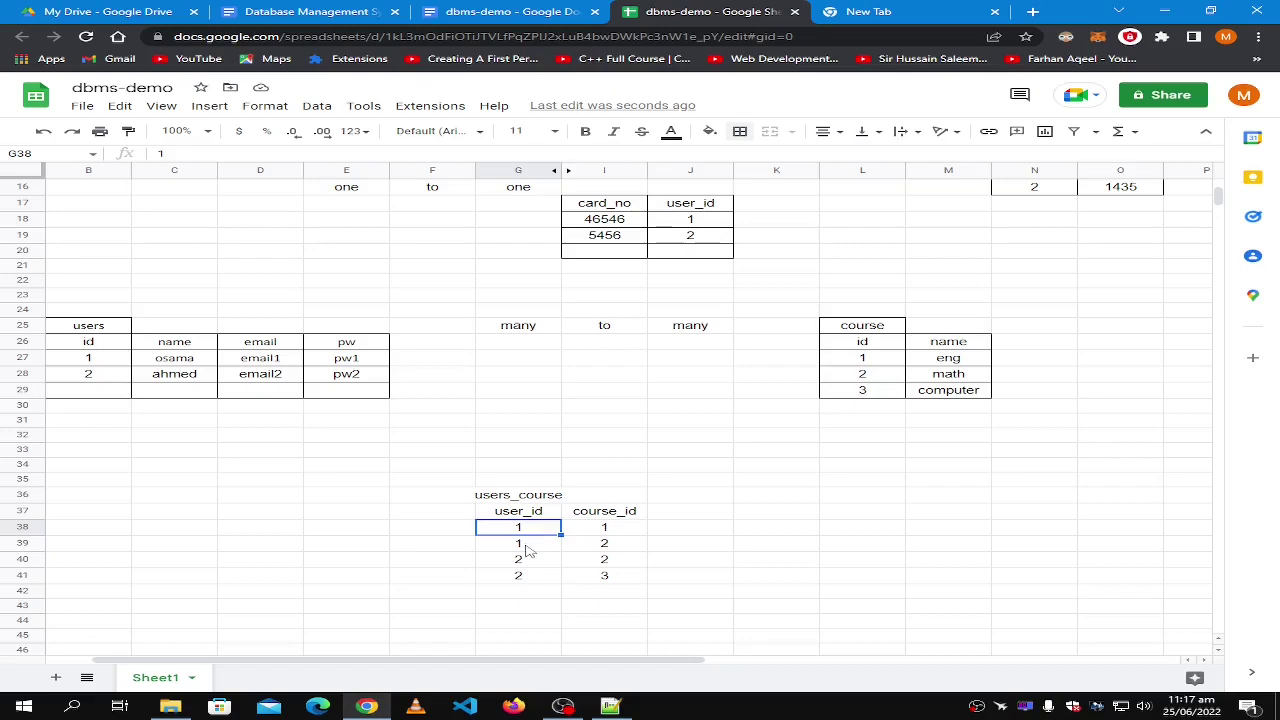
Trace the link rows to user 1 and the eng and math course records.
left_click(598, 531)
left_click(517, 545)
key("Tab")
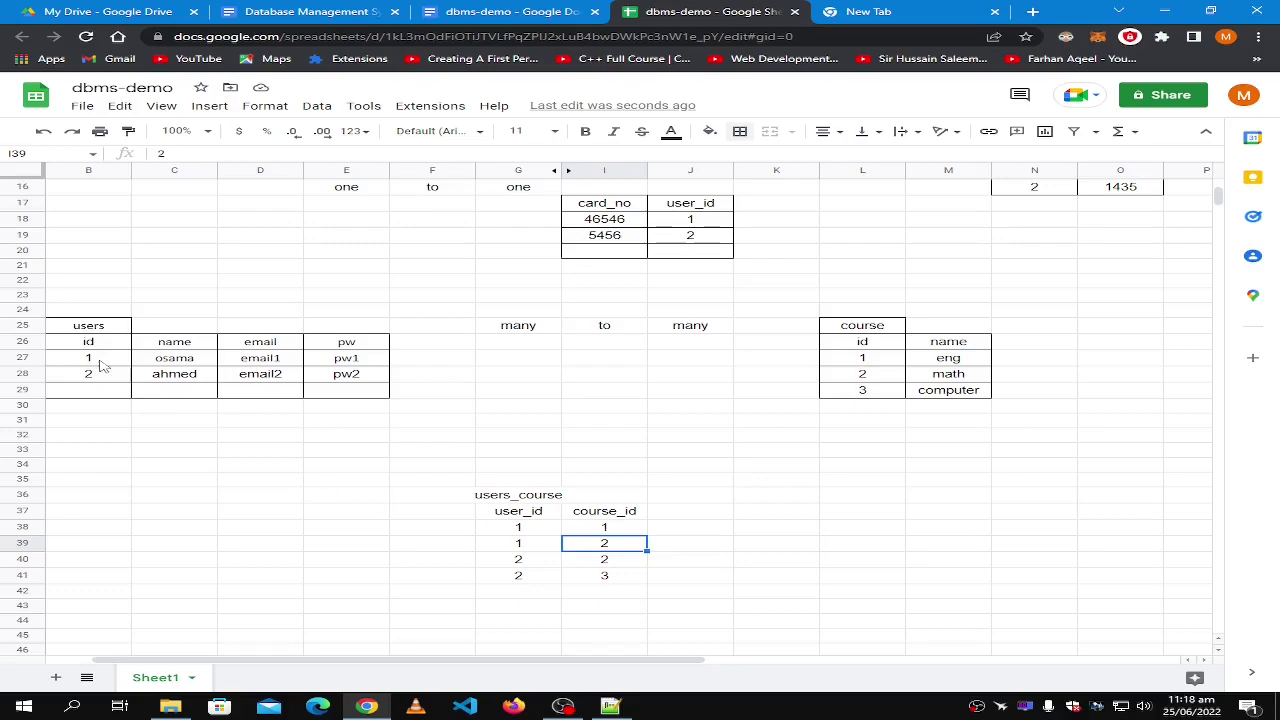
left_click(101, 362)
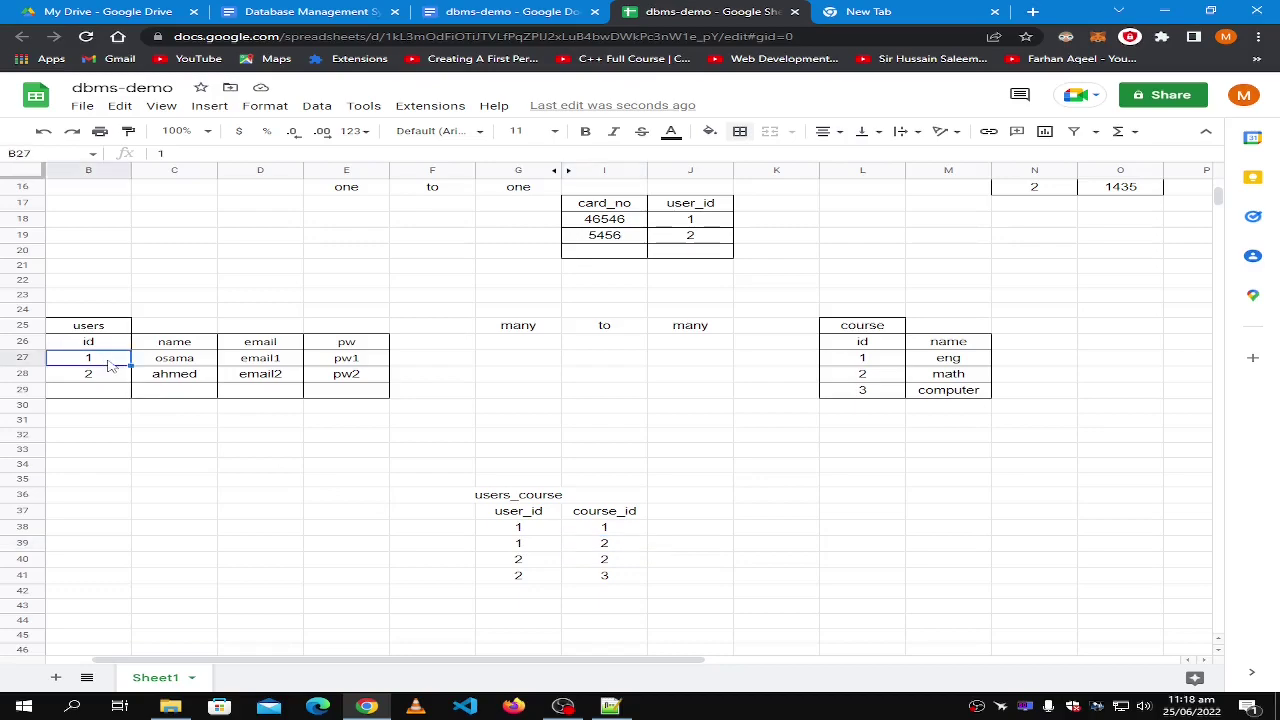
left_click(355, 364, "shift")
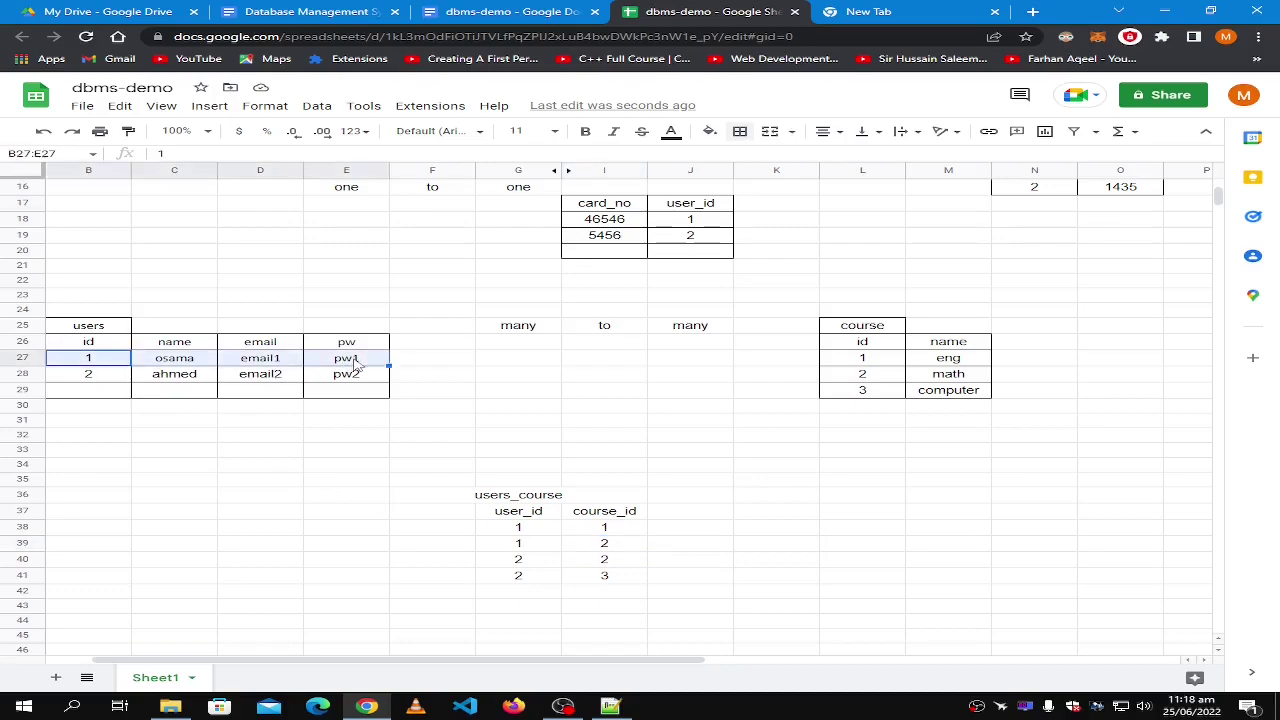
left_click(612, 530)
left_click(860, 362)
left_click(968, 365, "shift")
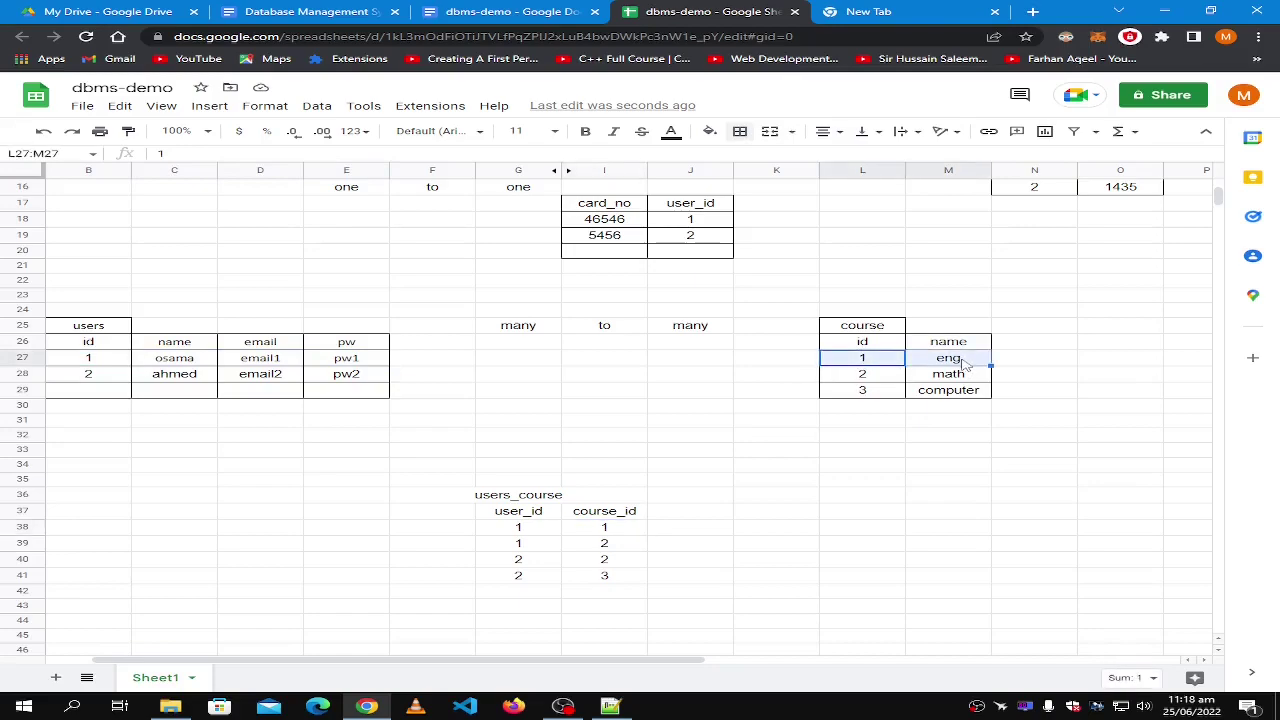
left_click(878, 380)
left_click(975, 377, "shift")
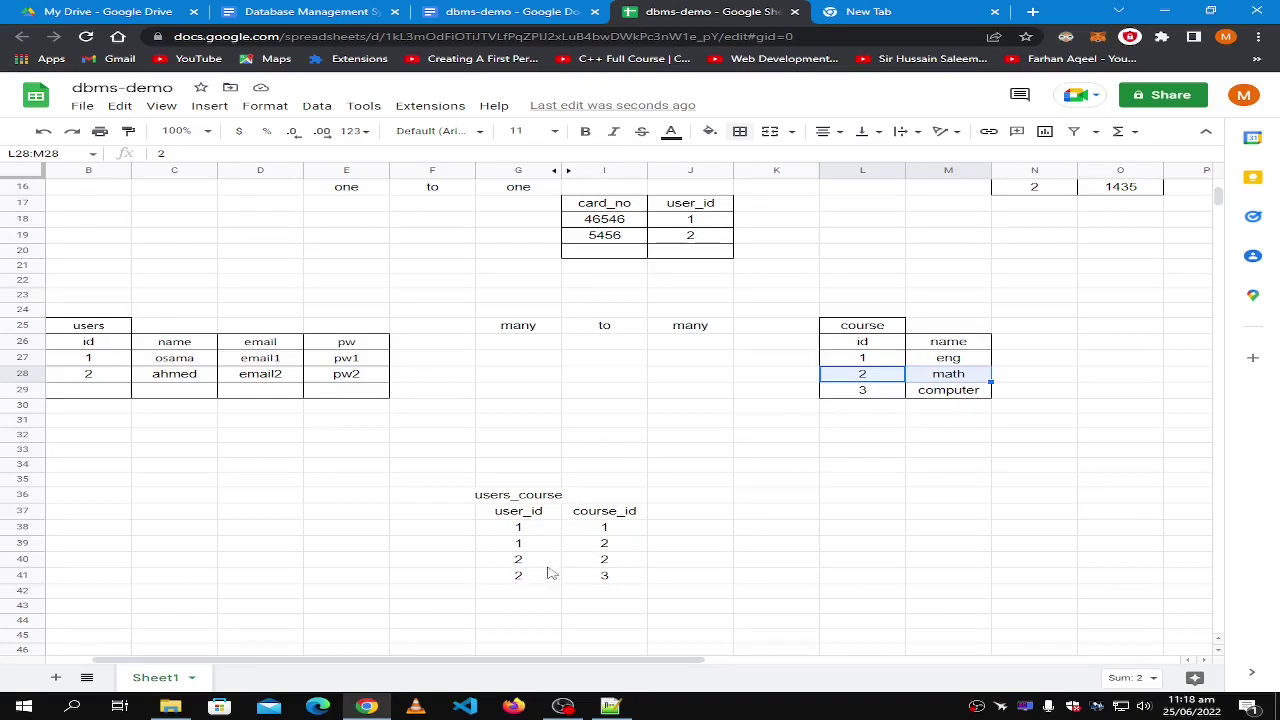
left_click(537, 595)
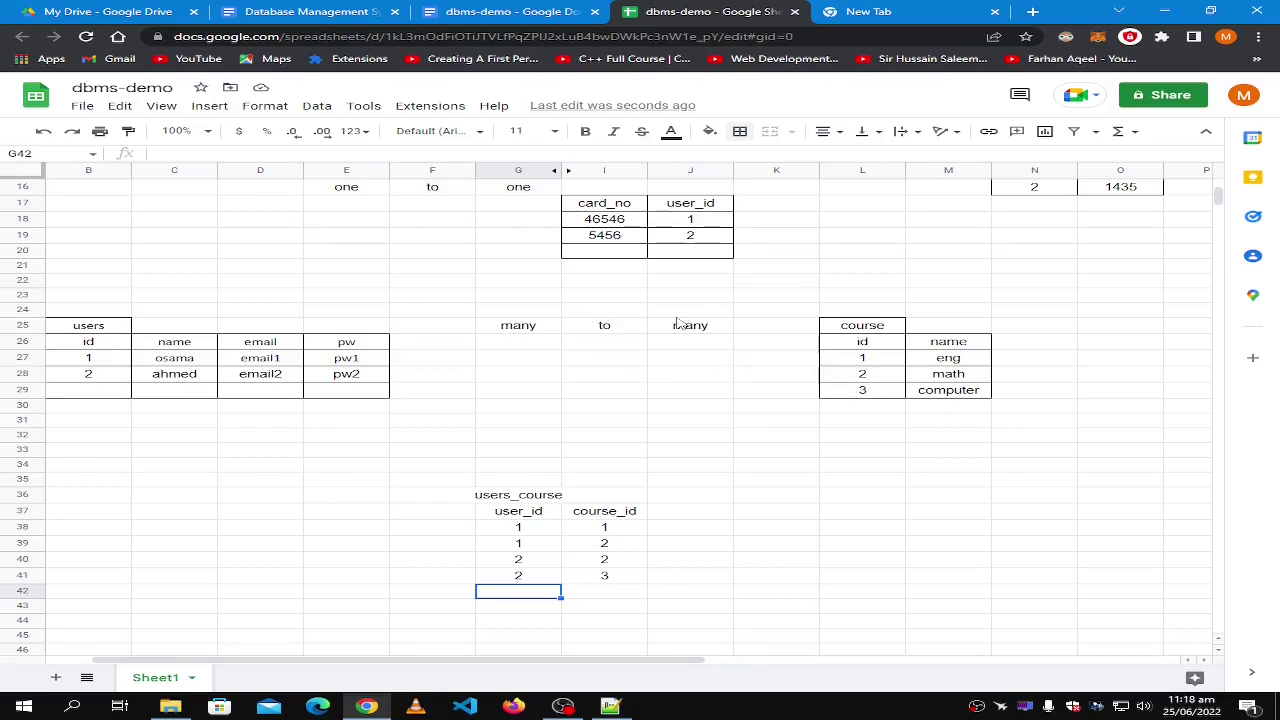
Apply all borders to G36:G41, covering the users_course title and user_id column.
left_click(496, 311)
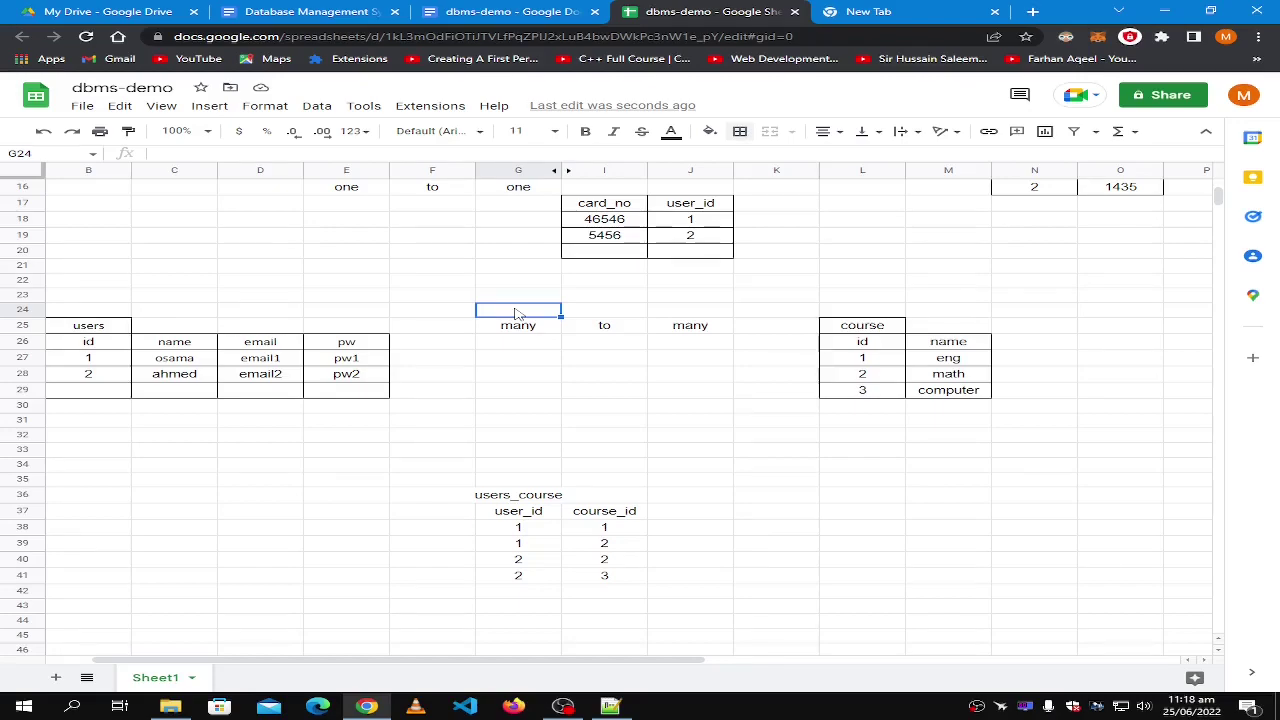
left_click(524, 497)
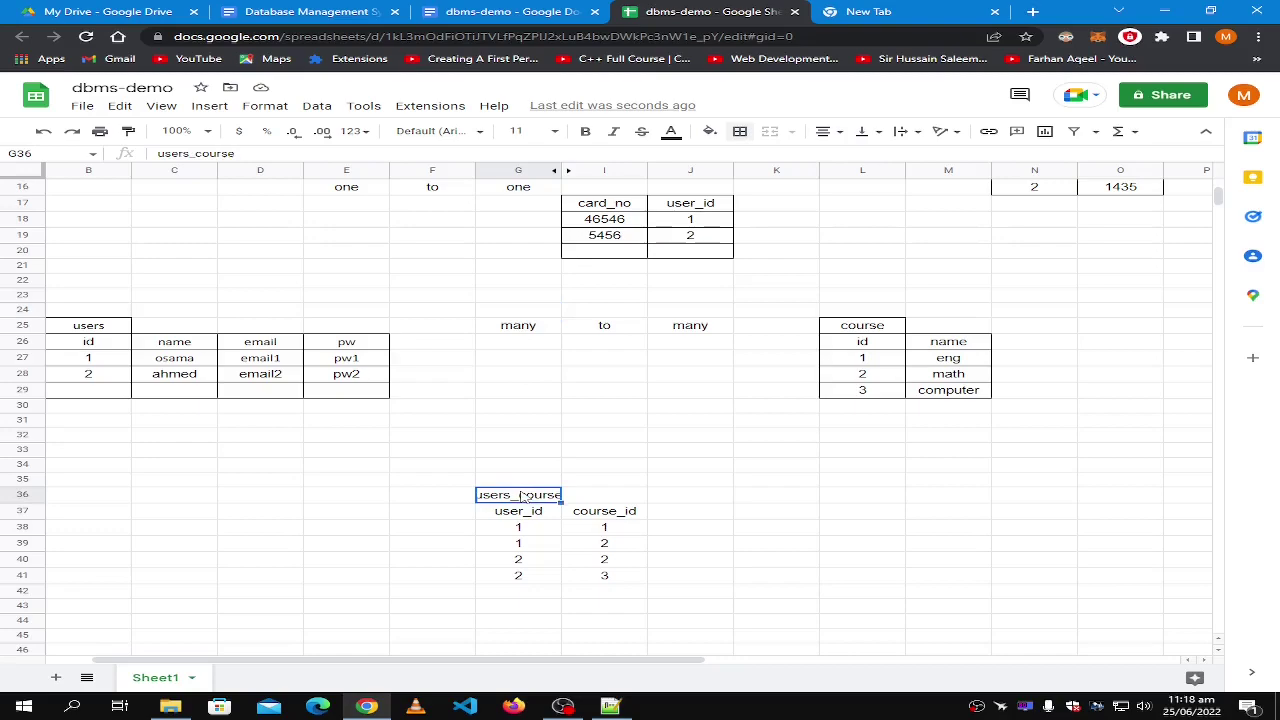
left_click(534, 578, "shift")
left_click(740, 131)
left_click(746, 162)
Apply all borders to the course_id header and values in I37:I41.
left_click(592, 496)
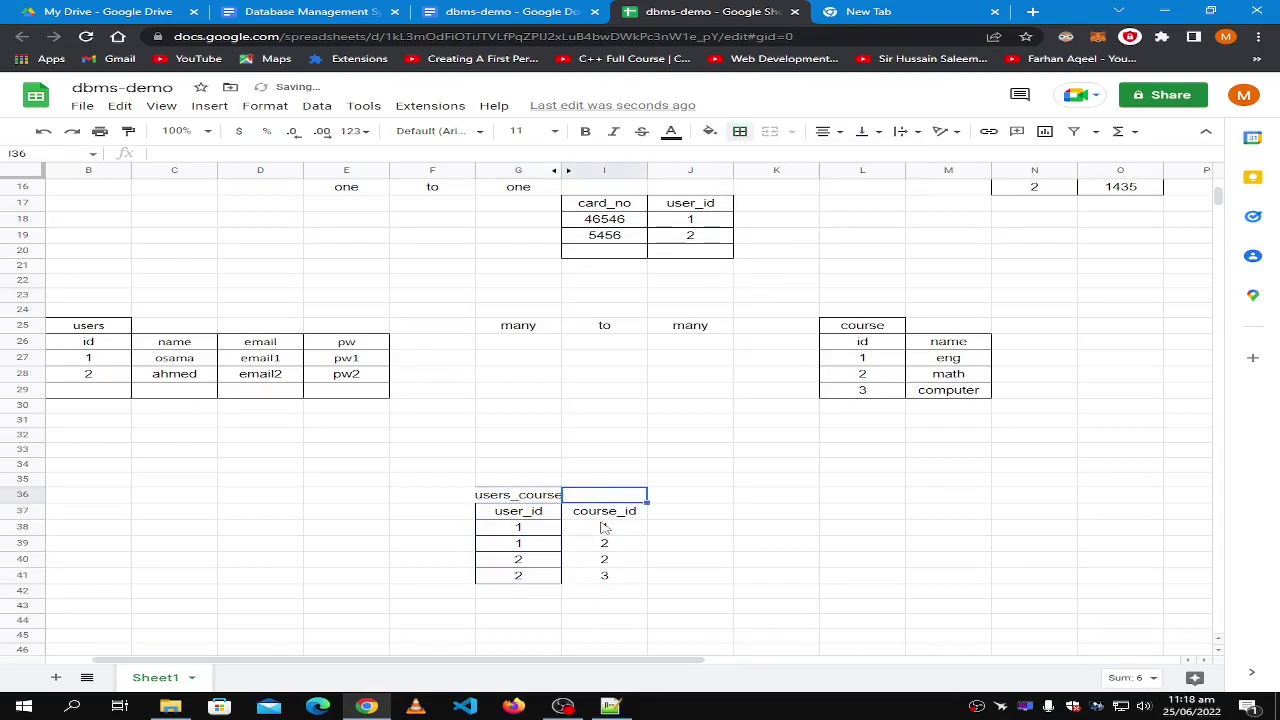
left_click(598, 516)
left_click(620, 572, "shift")
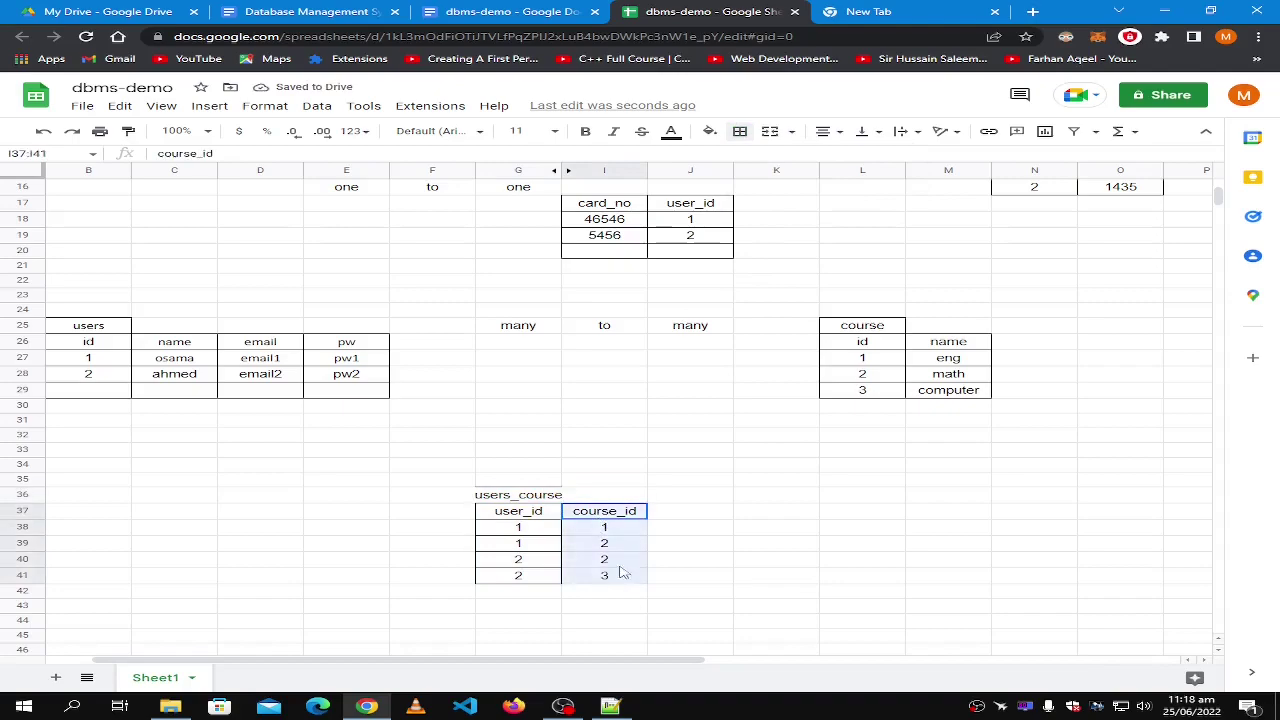
left_click(740, 131)
left_click(747, 159)
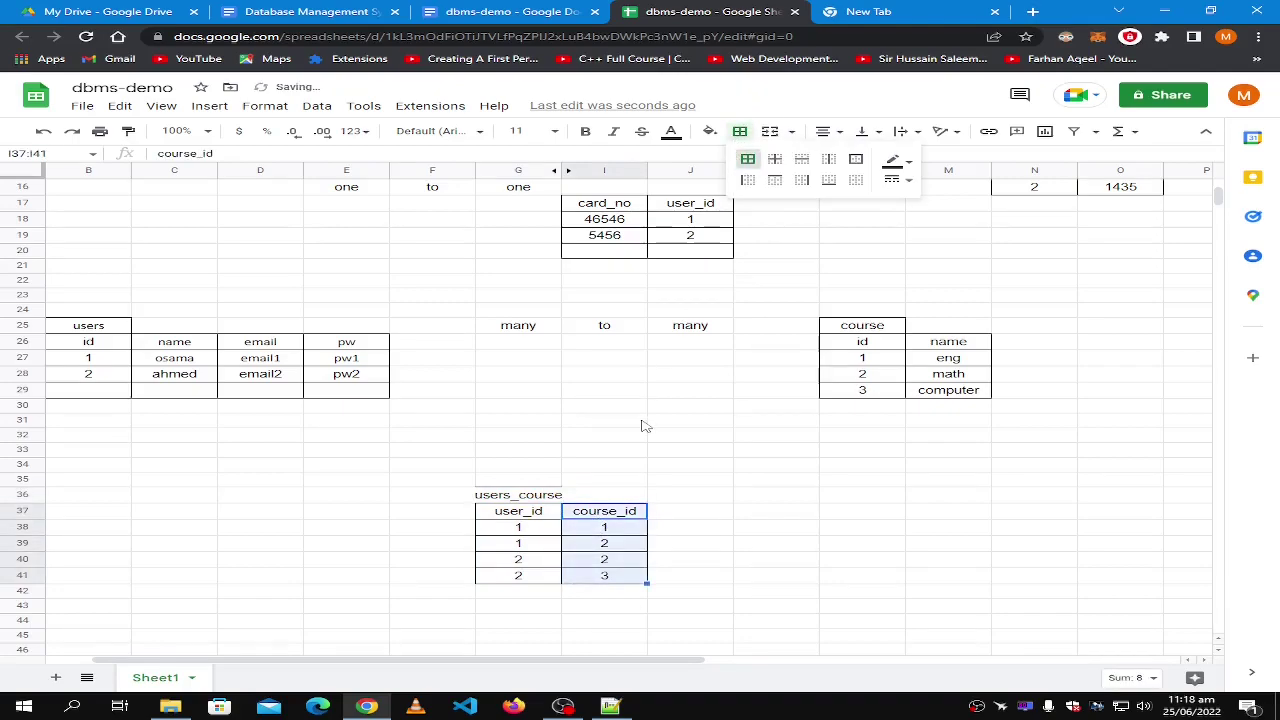
left_click(645, 426)
Type 'many' in E31 beneath the users table.
left_click(300, 406)
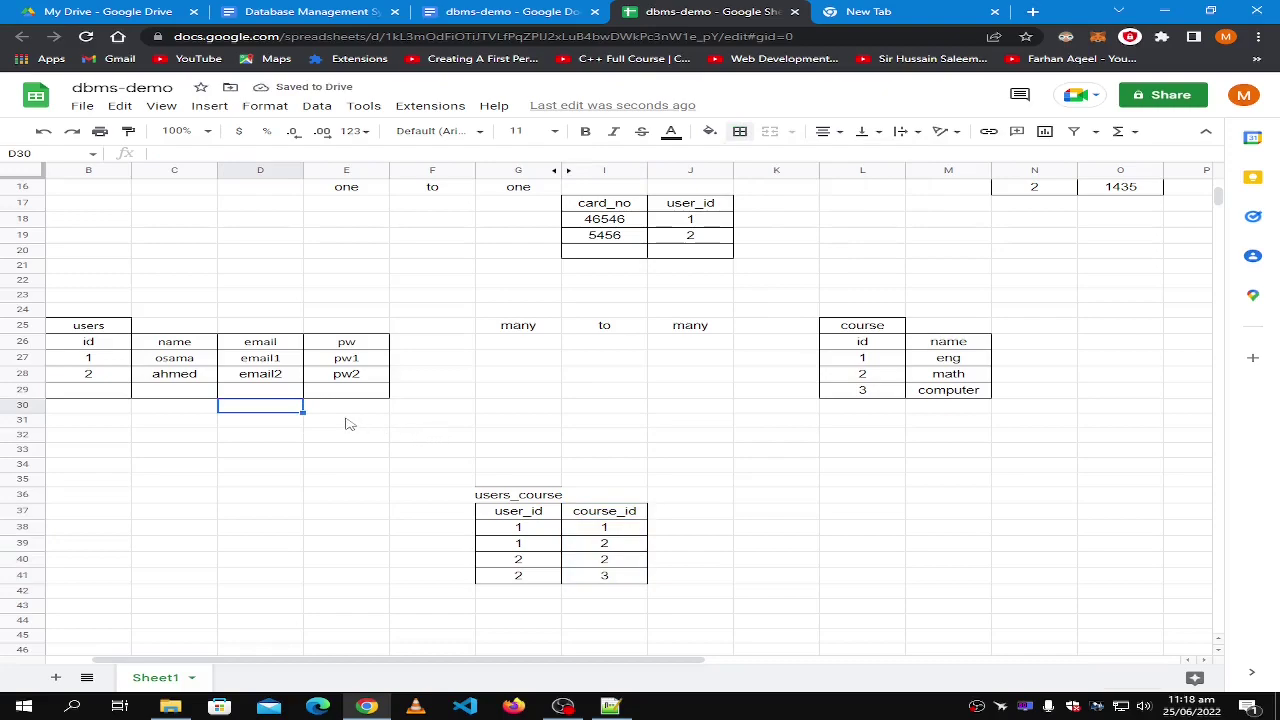
left_click(346, 422)
type("many")
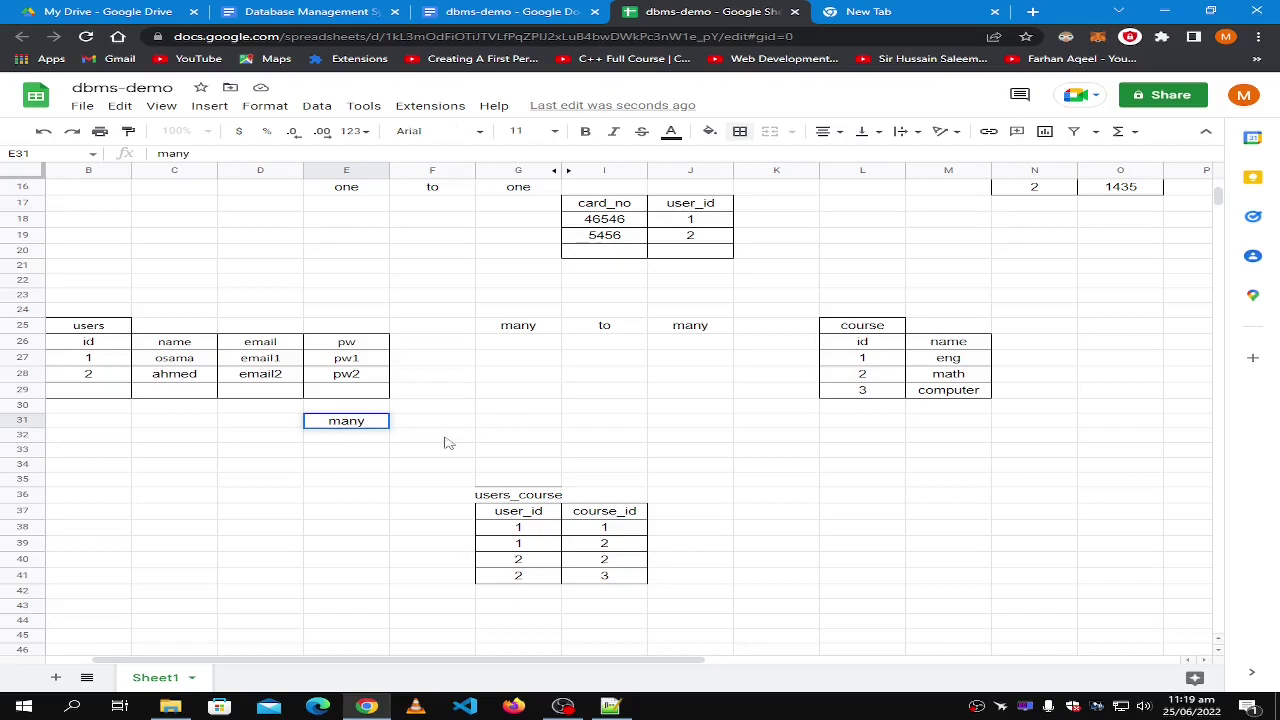
Label the users-side link with 'to' in F32 and 'one' in G33.
left_click(446, 437)
type("to")
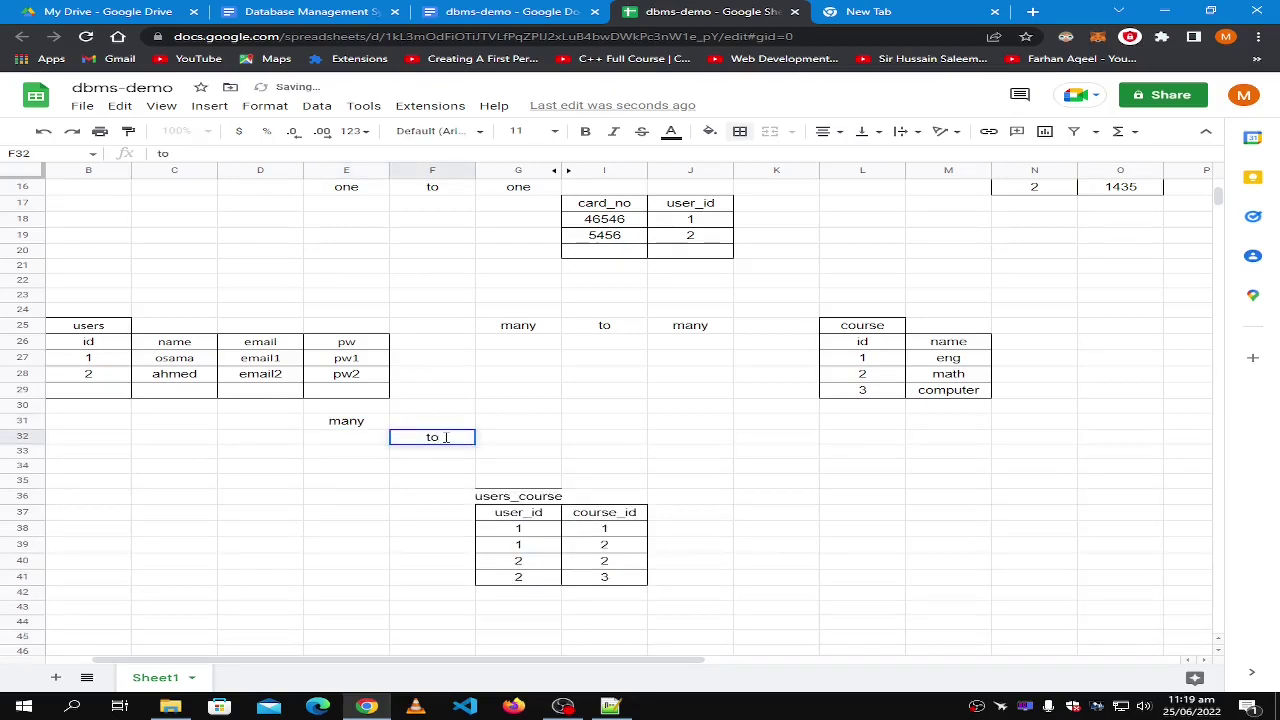
left_click(495, 456)
type("one")
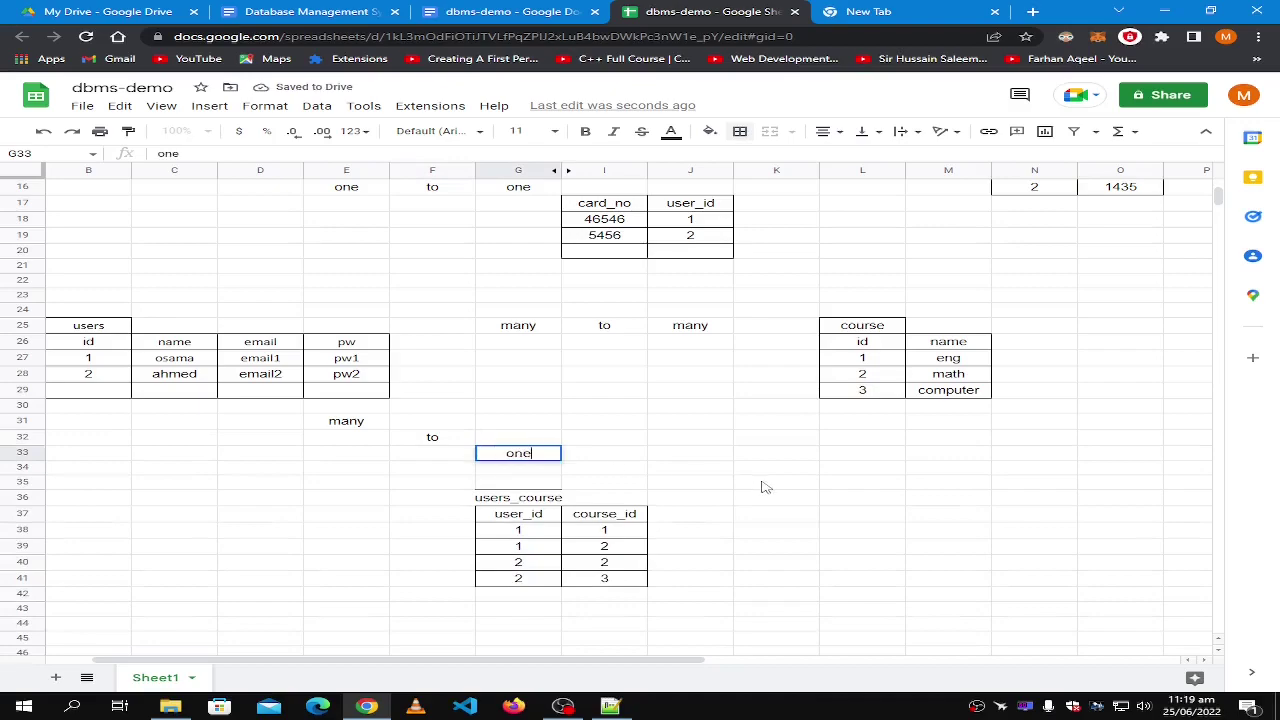
left_click(763, 487)
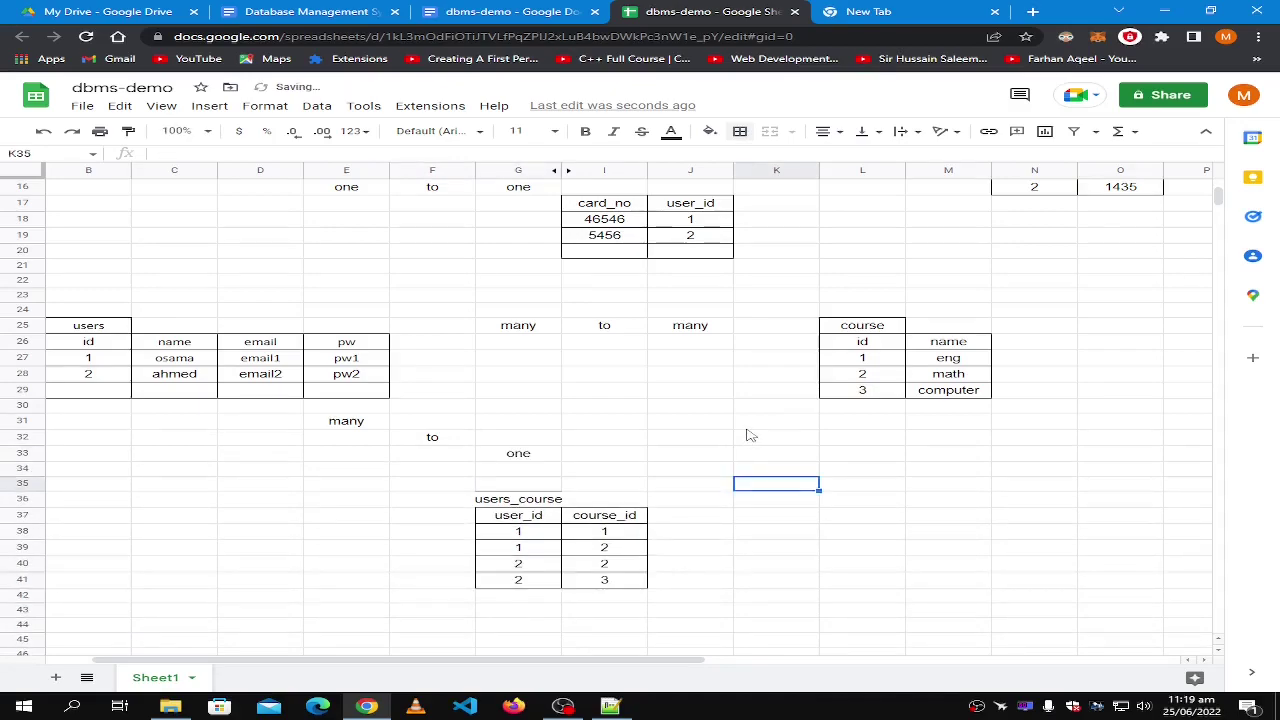
Label the course-side link with 'one' in J33, 'to' in K32 and 'many' in L31.
left_click(641, 457)
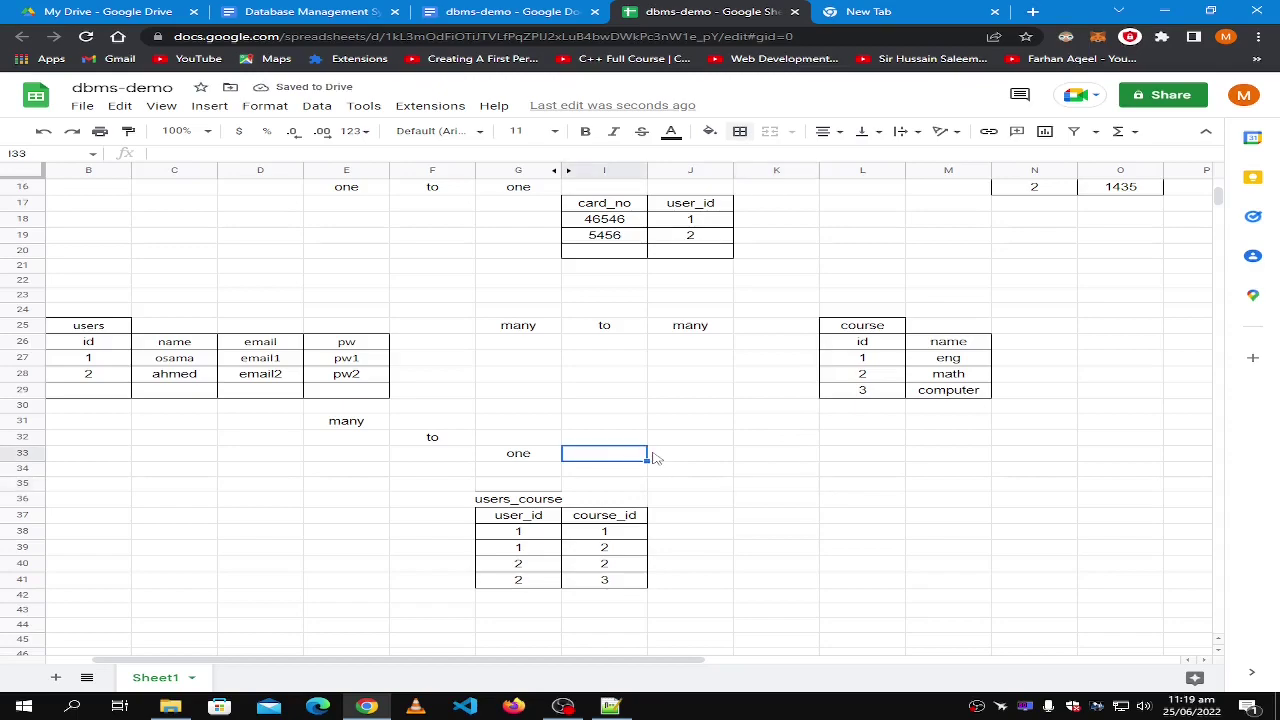
left_click(670, 457)
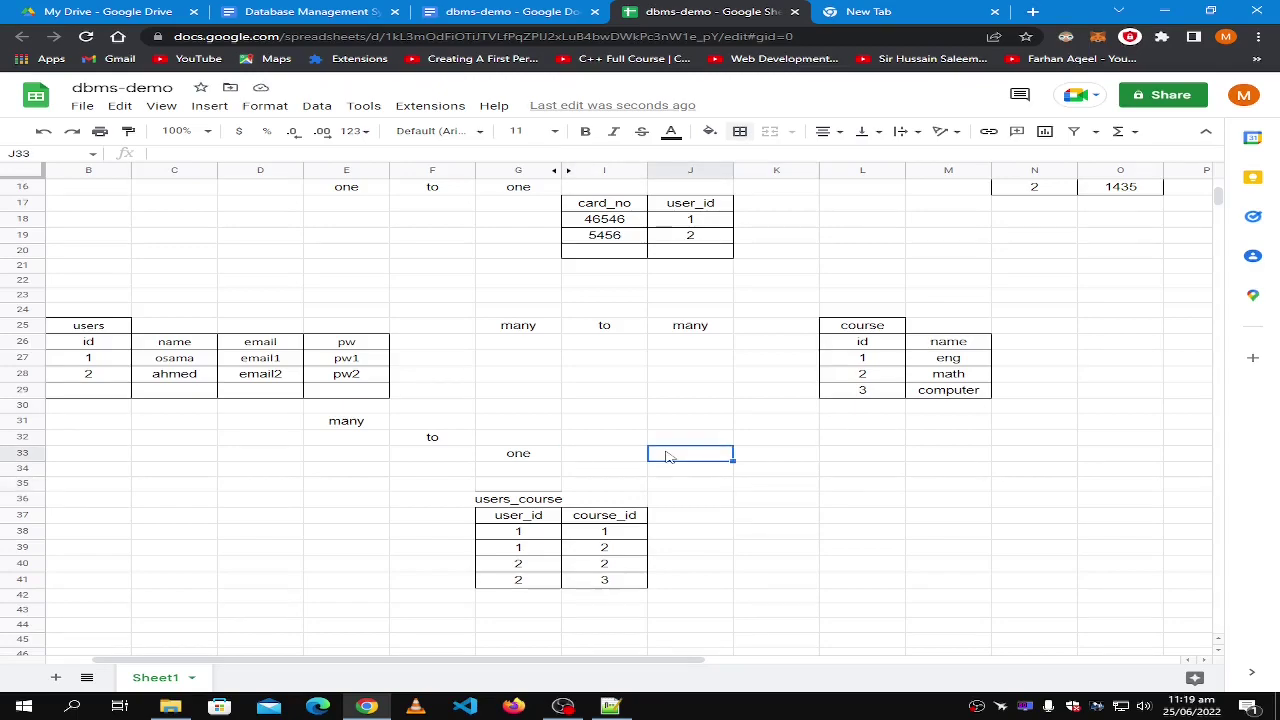
type("one")
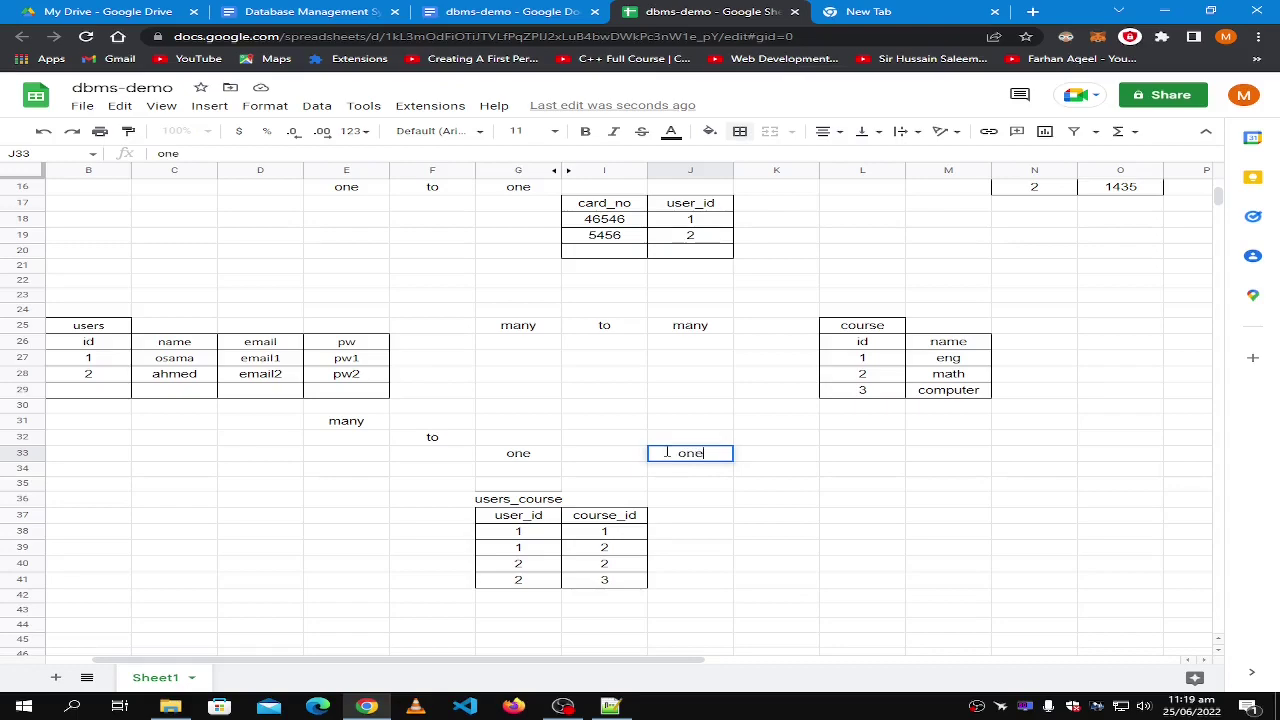
left_click(752, 437)
type("t")
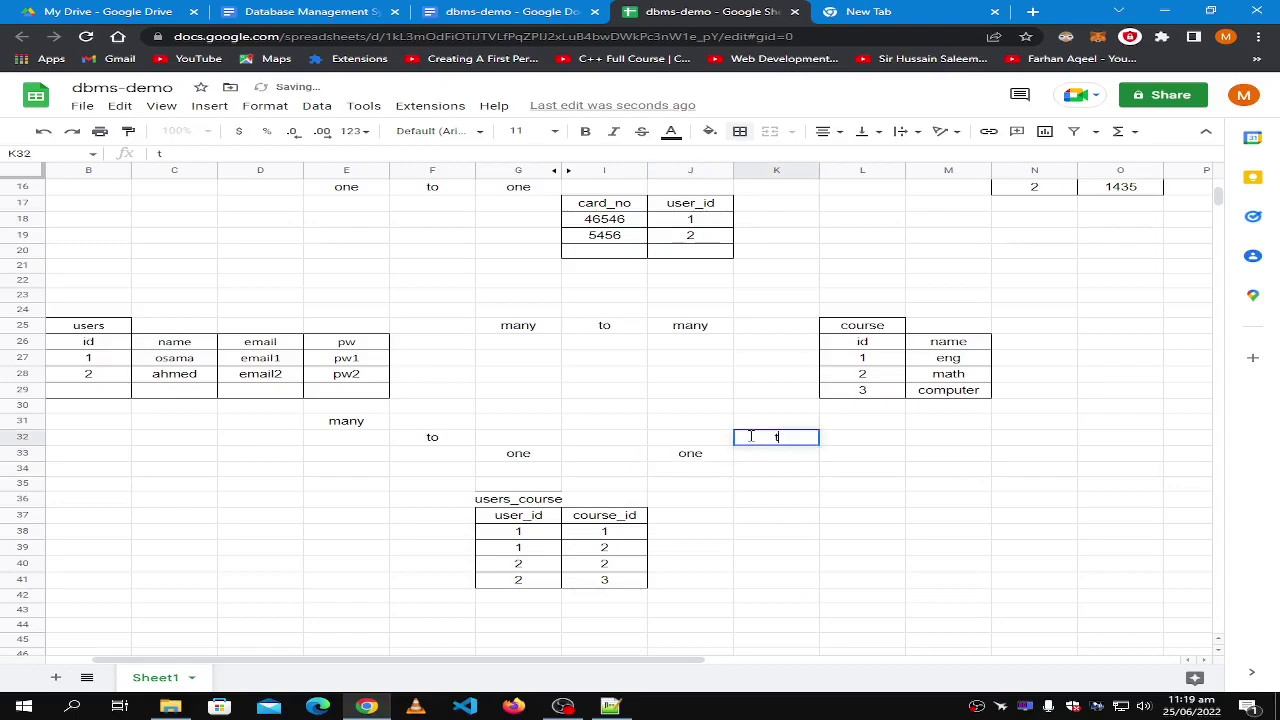
type("o")
left_click(843, 427)
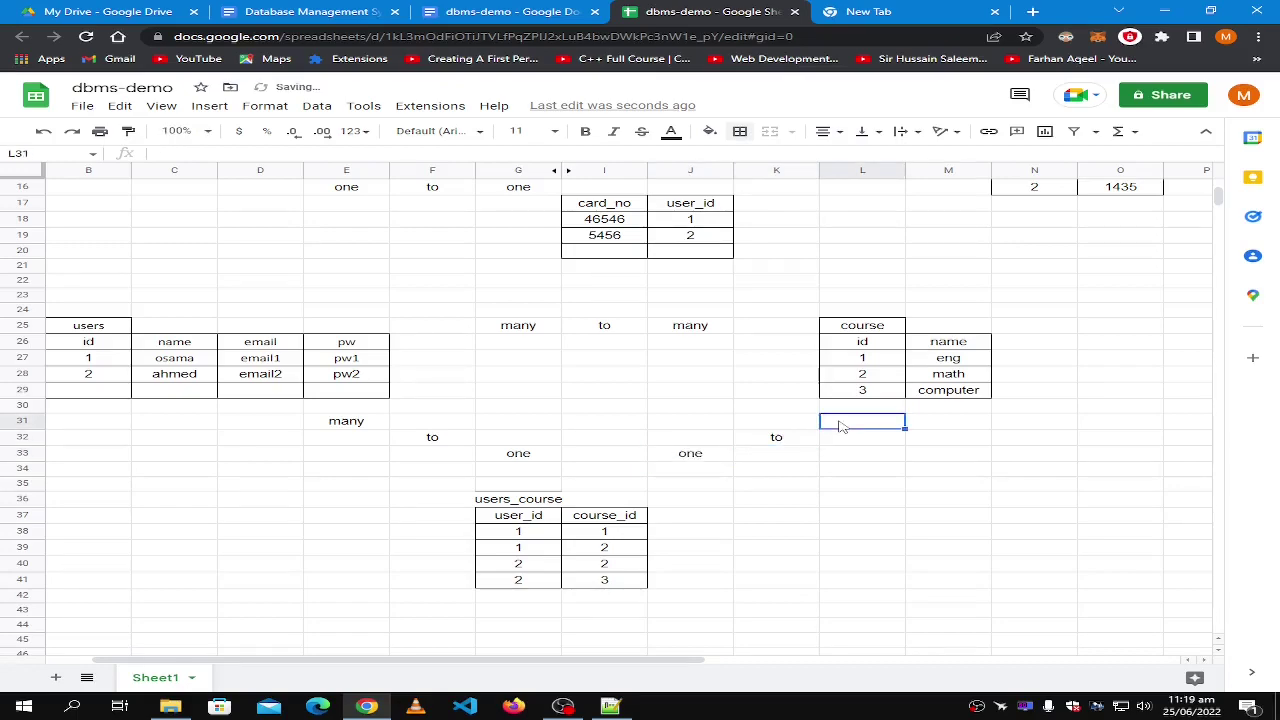
type("many")
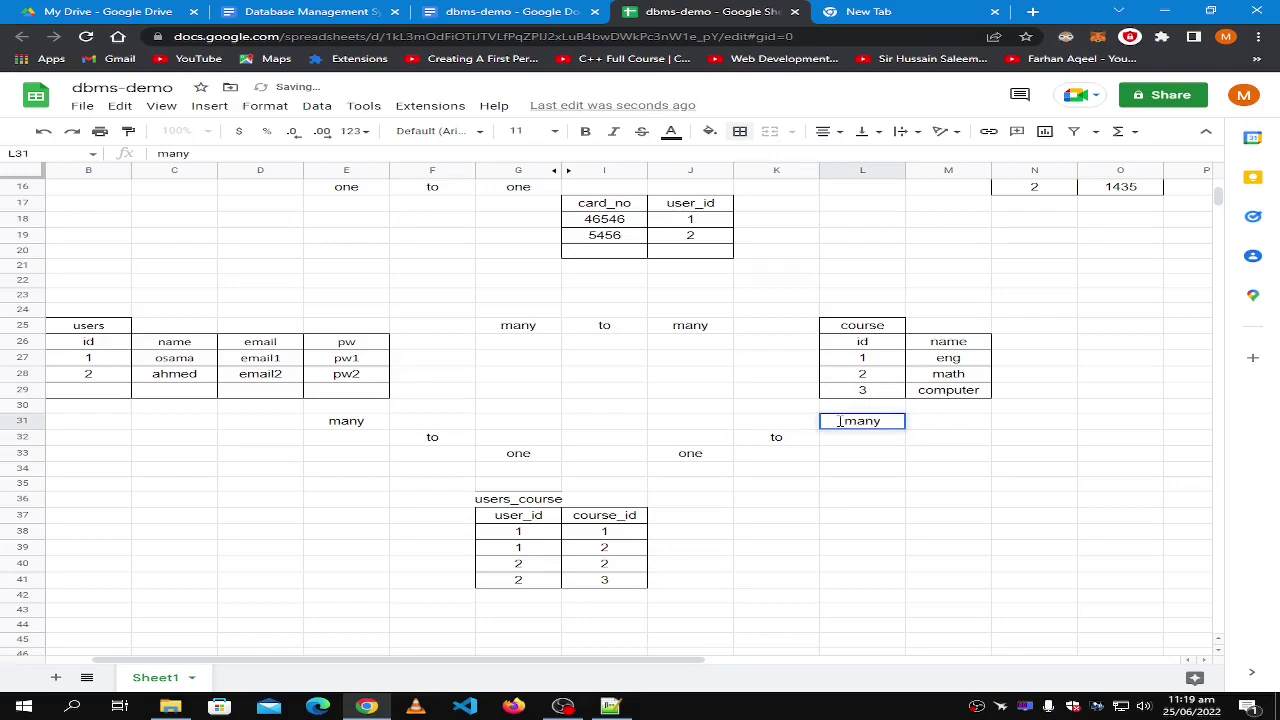
left_click(927, 445)
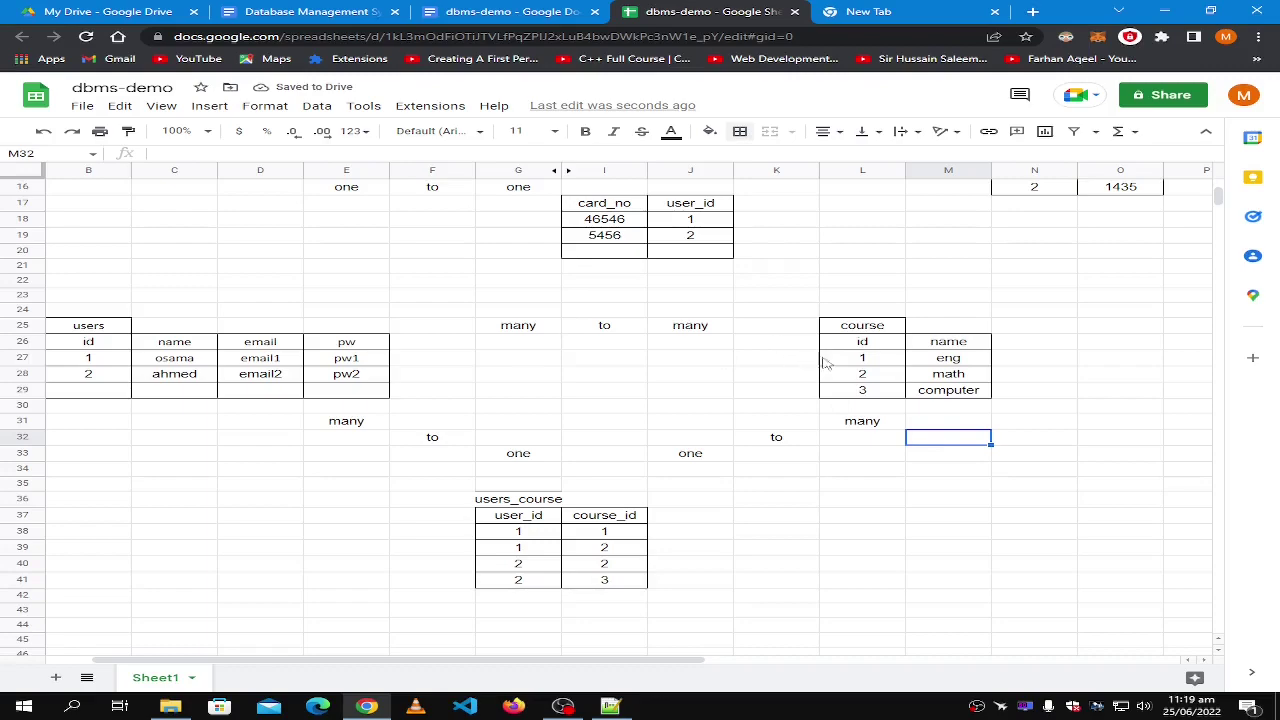
left_click(871, 436)
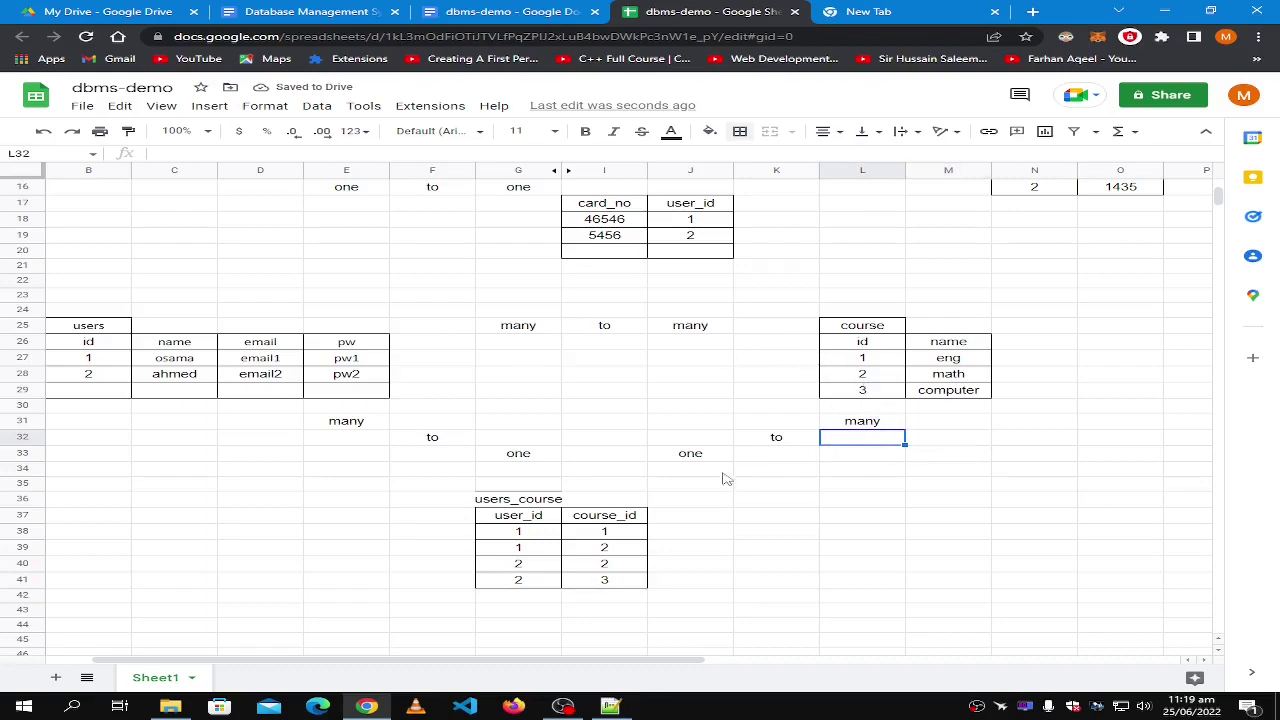
left_click(641, 533)
left_click(330, 452)
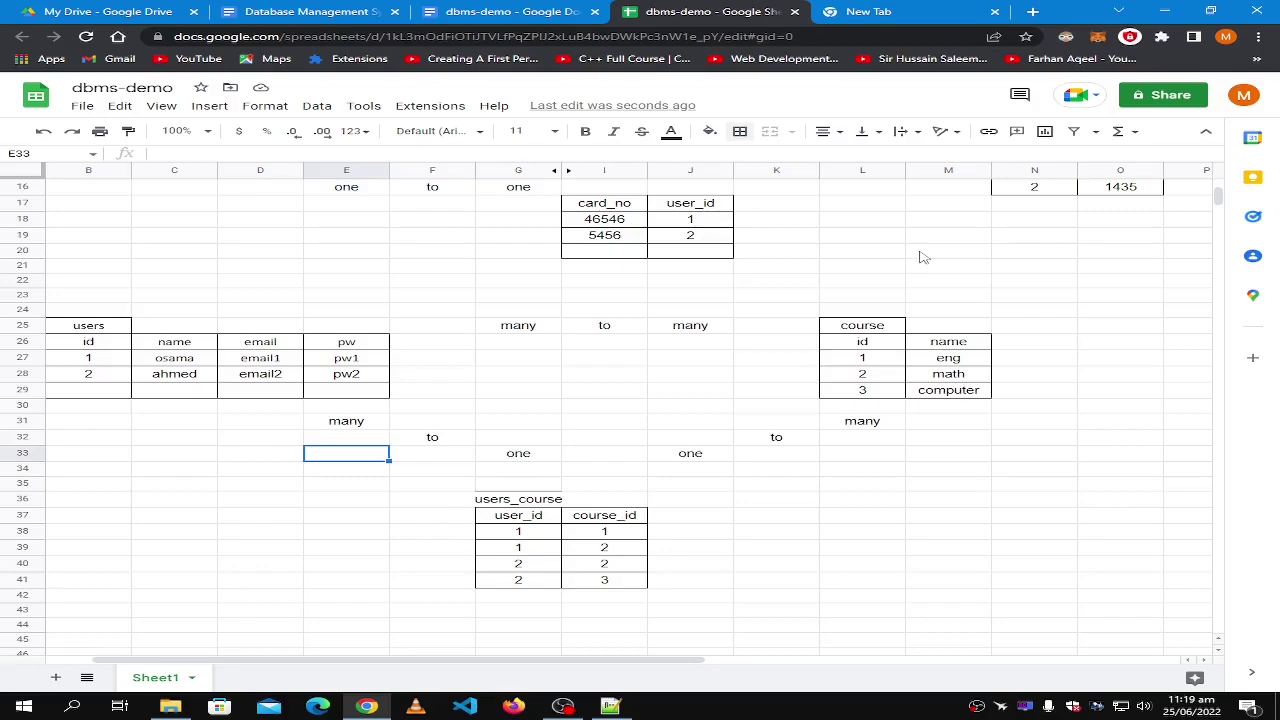
Copy 'many' from E31 into G33 and J33, replacing both 'one' labels.
left_click(333, 426)
key("ctrl+c")
left_click(506, 455)
key("ctrl+v")
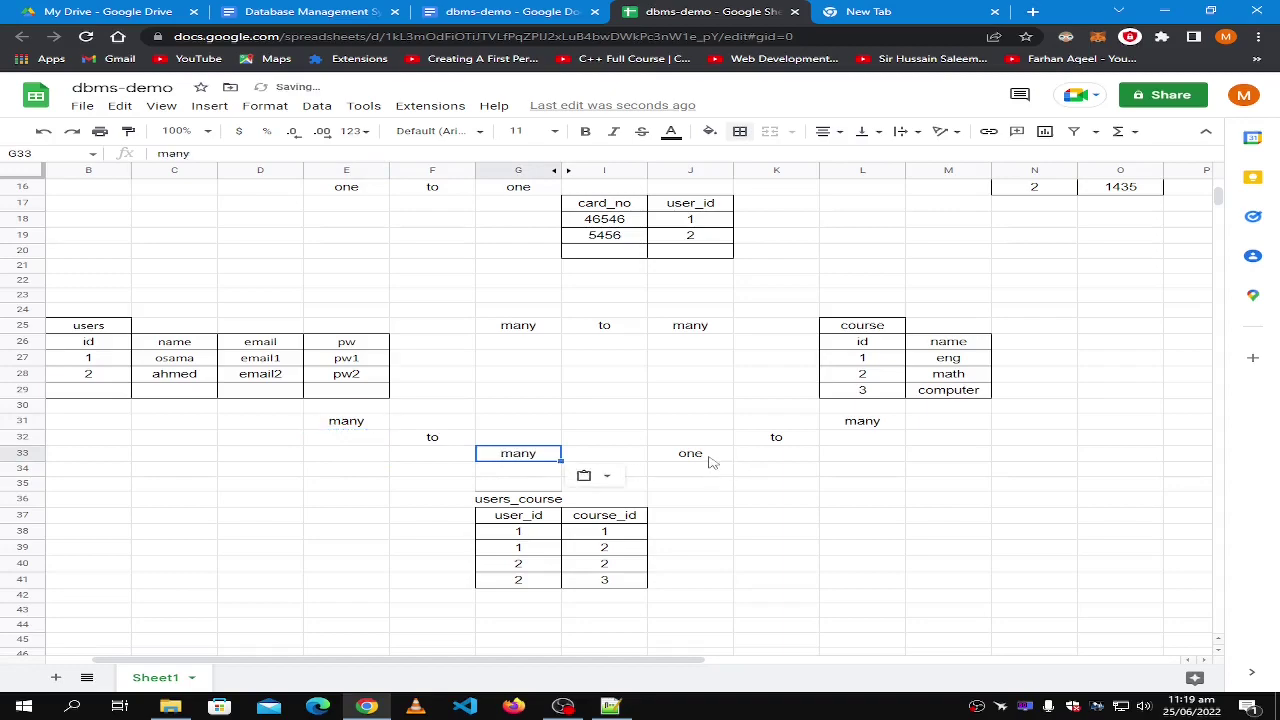
left_click(710, 458)
key("ctrl+v")
Overwrite E31 and L31 with 'one'.
left_click(346, 424)
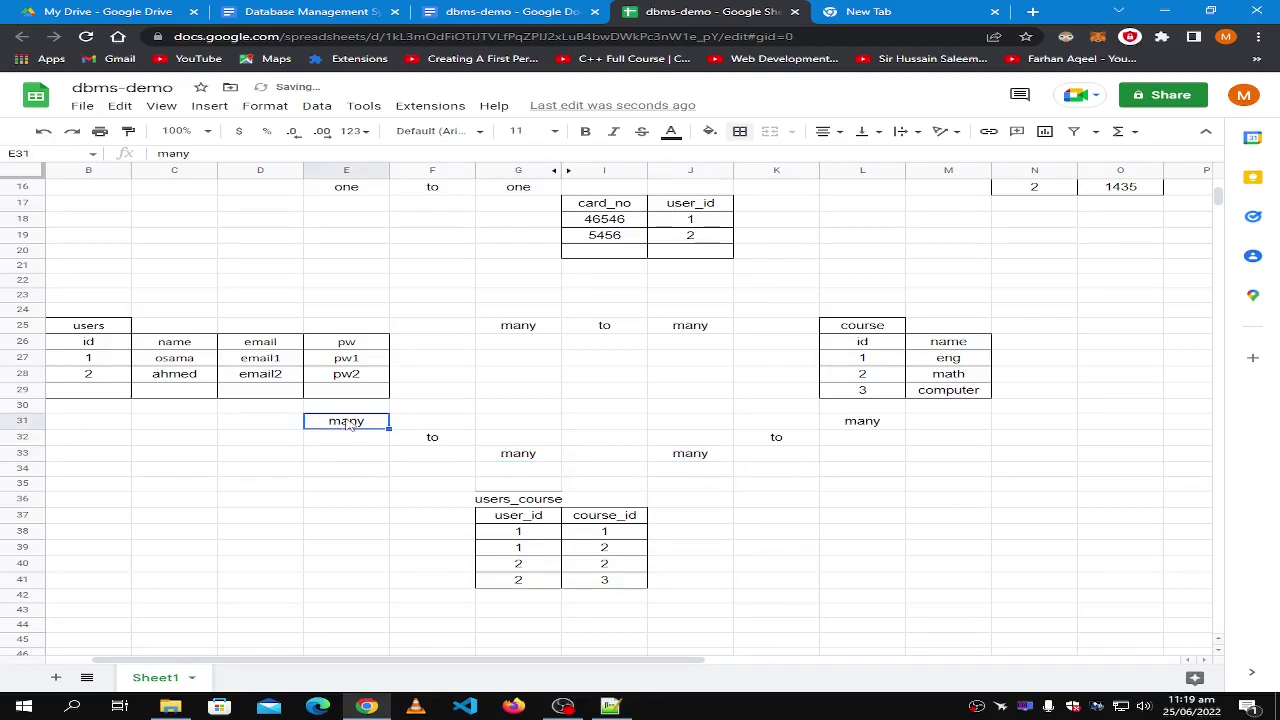
type("one")
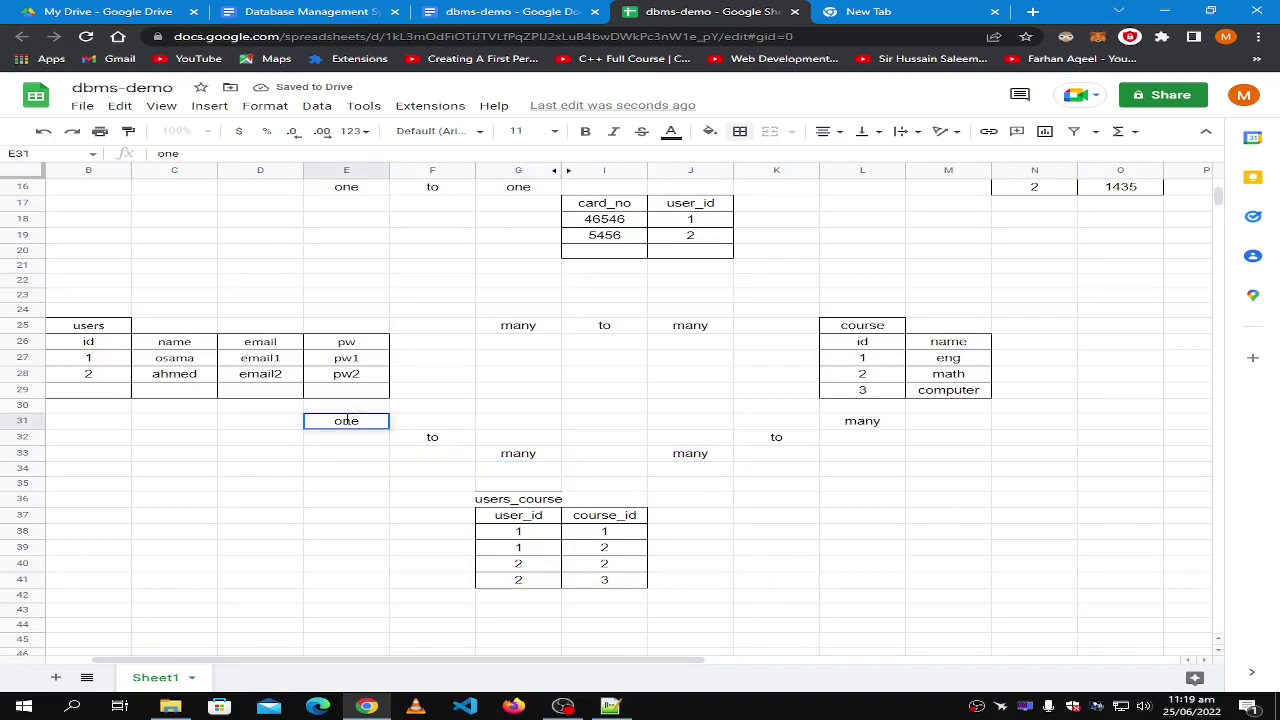
left_click(876, 428)
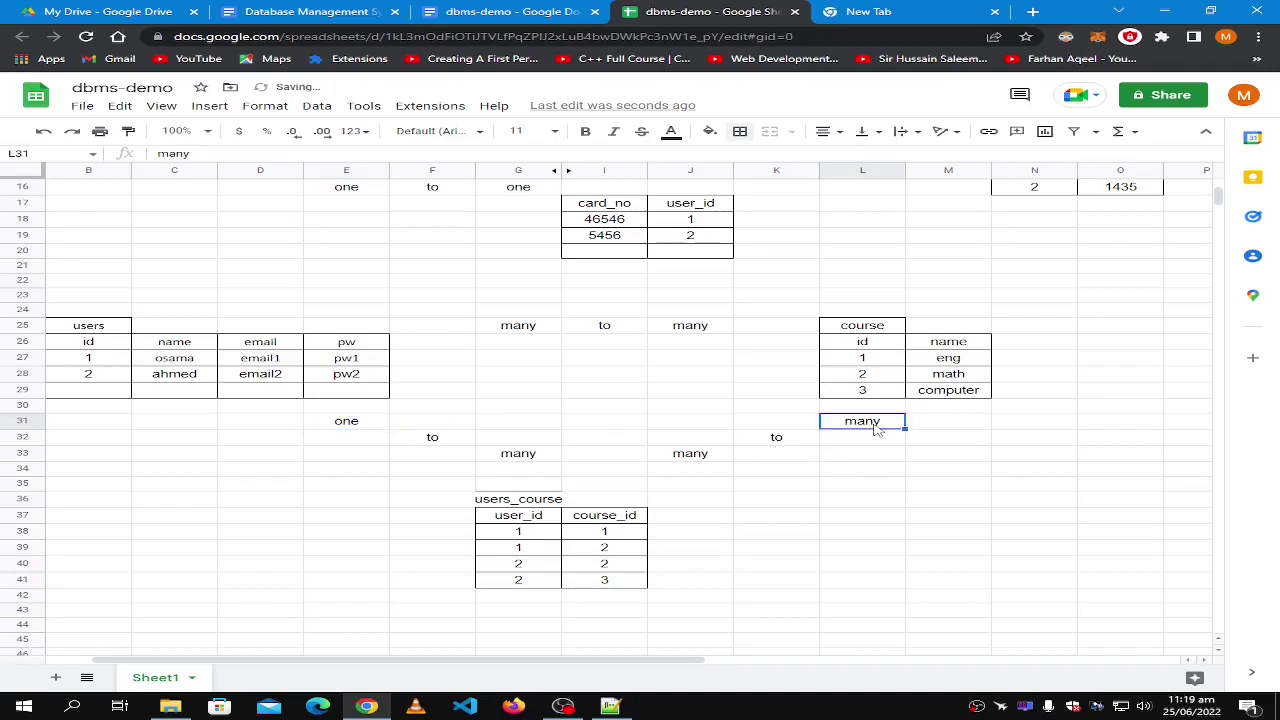
type("o")
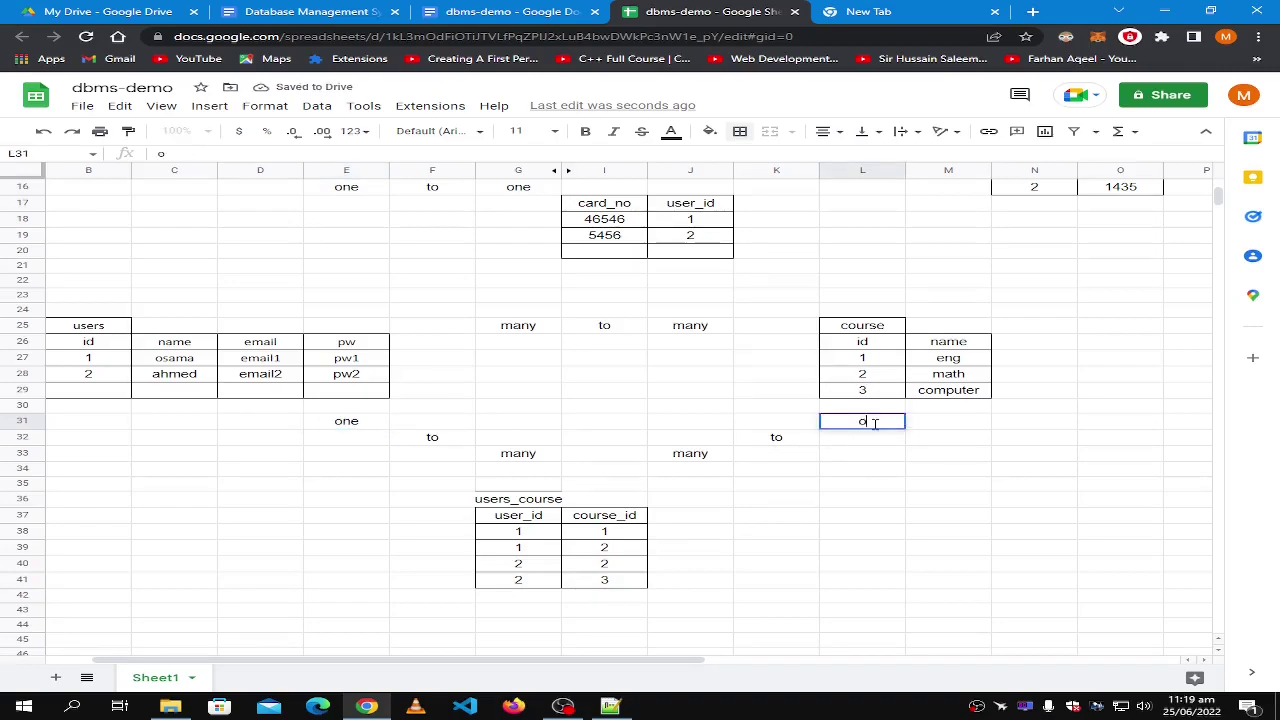
type("ne")
left_click(782, 483)
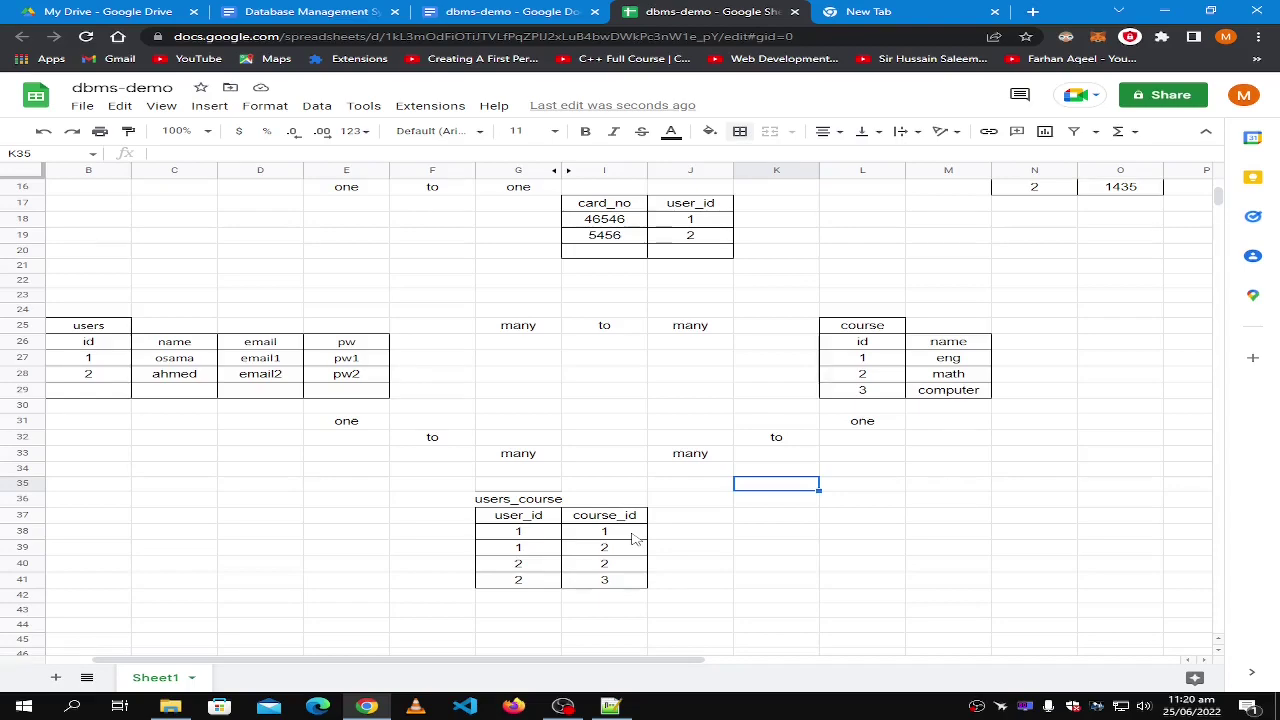
Scroll up to the one-to-many example and point out the phone and users table names.
scroll(632, 540, "up", 1)
scroll(632, 540, "down", 2)
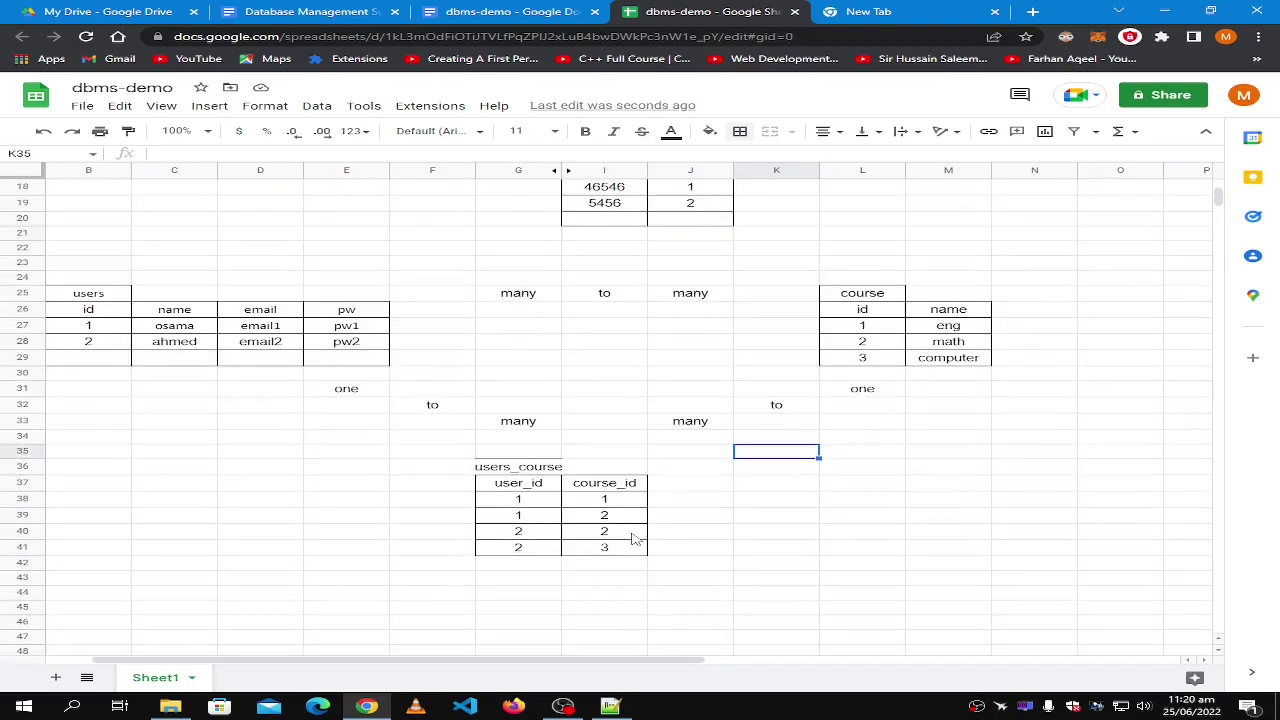
scroll(632, 540, "up", 1)
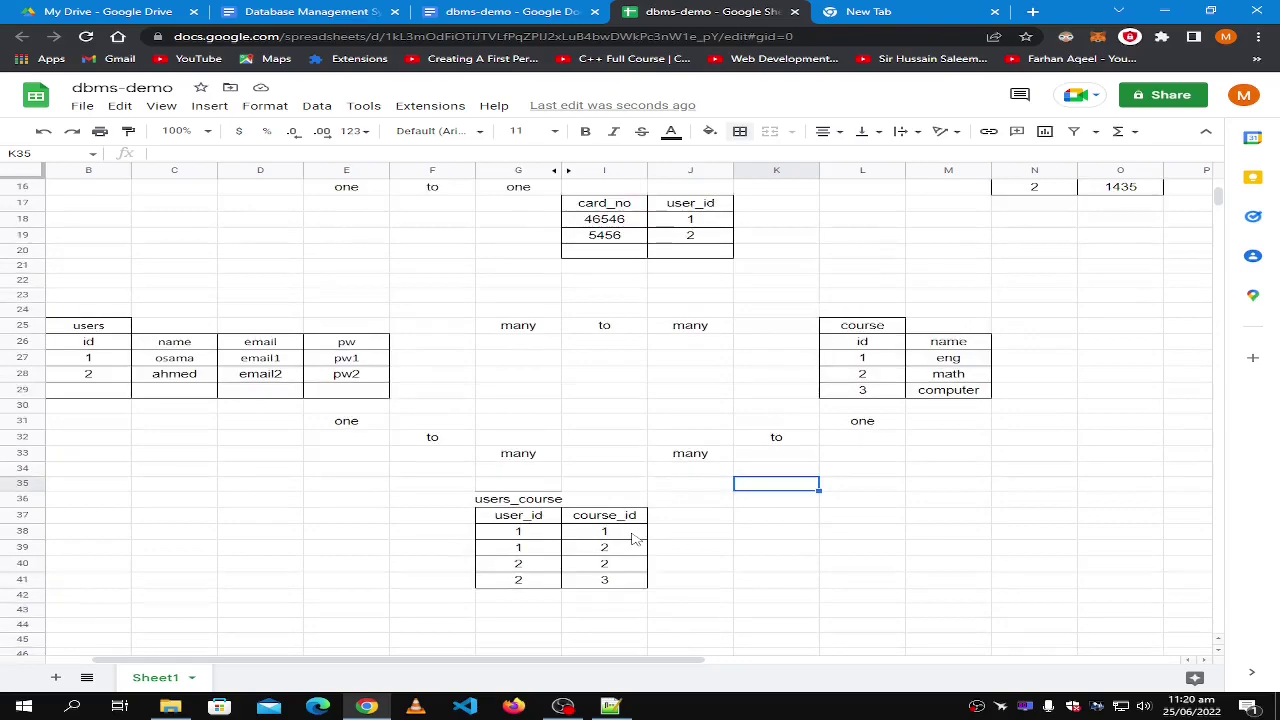
scroll(488, 480, "up", 5)
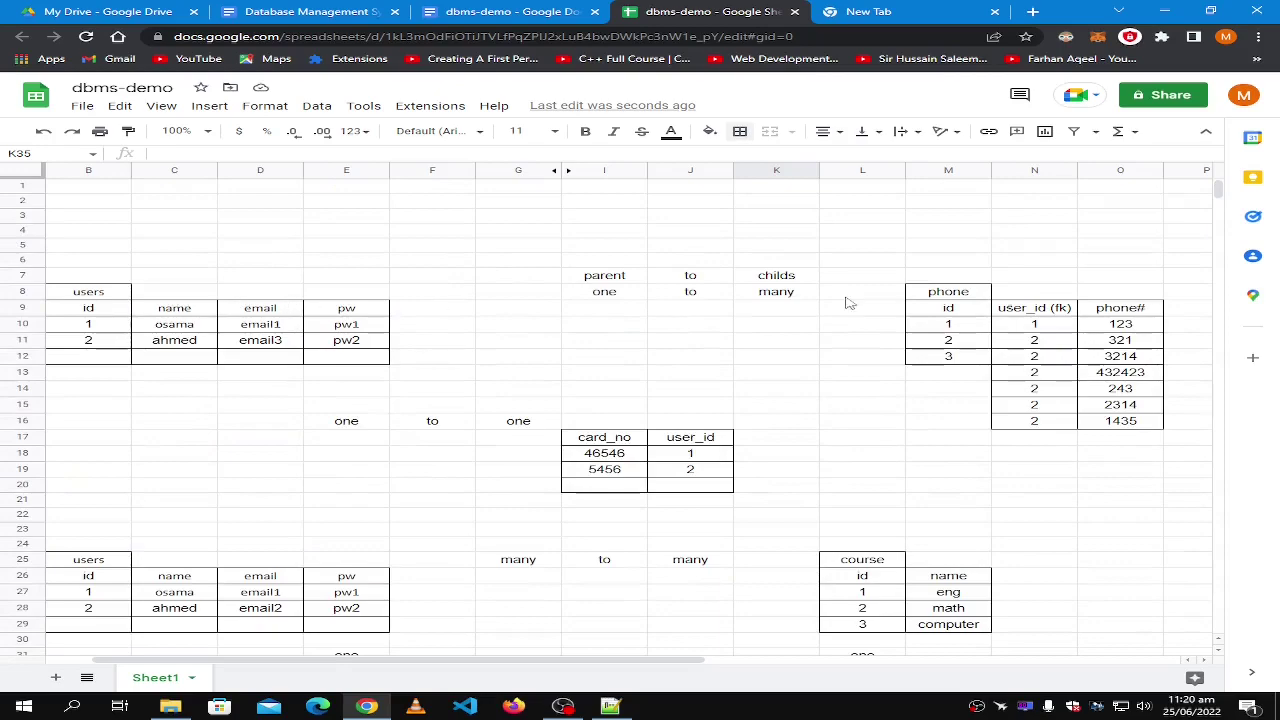
left_click(935, 291)
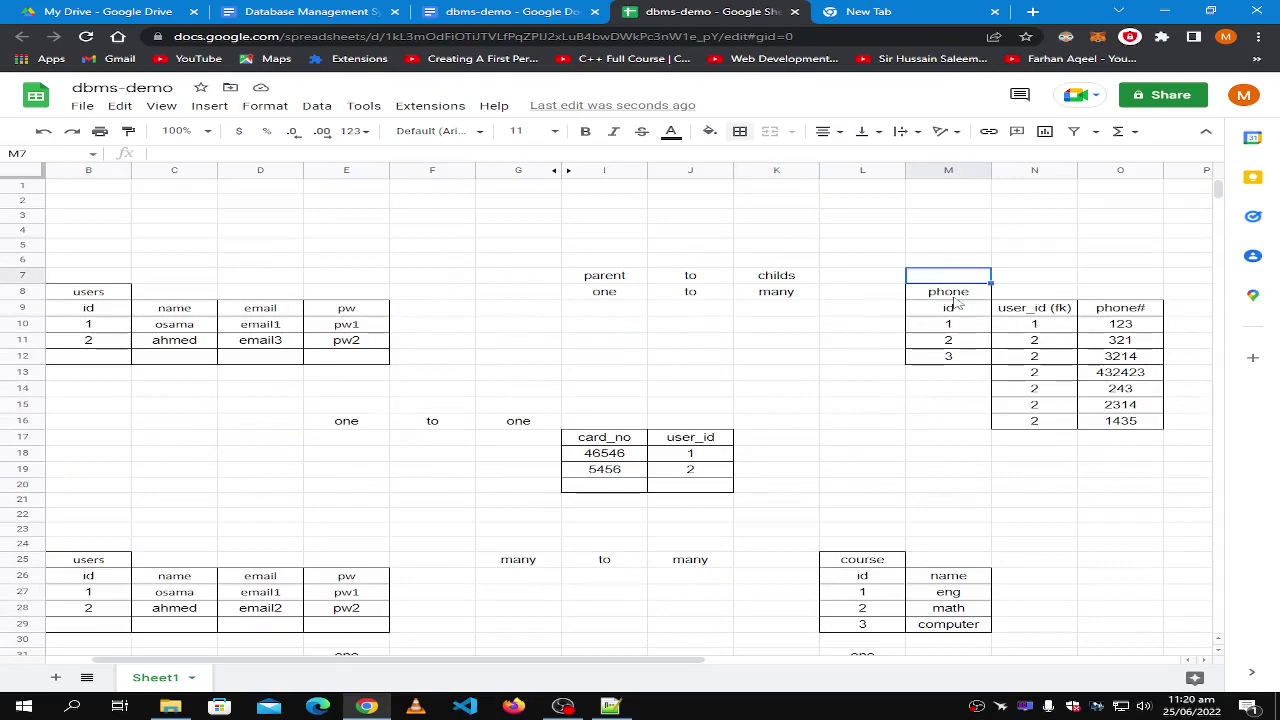
left_click(97, 296)
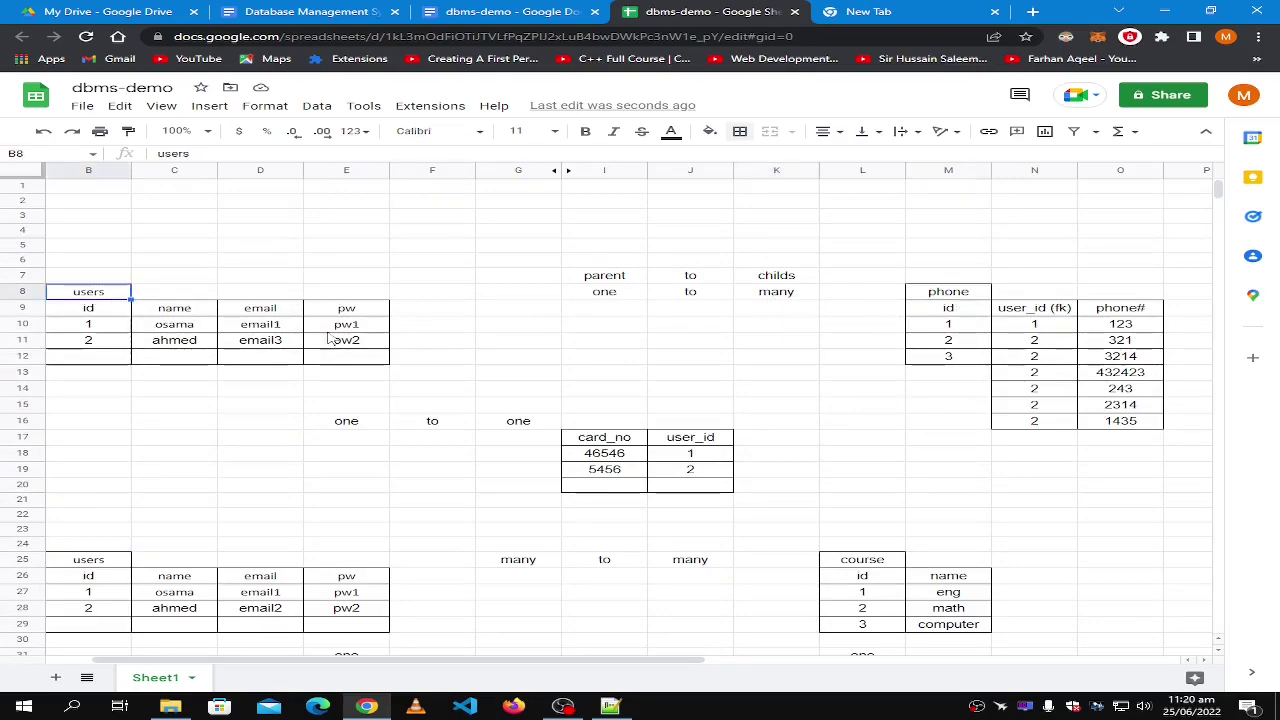
Trace user ids 1 and 2 from users to their phone rows, then scroll back down.
left_click(88, 326)
left_click(1036, 328)
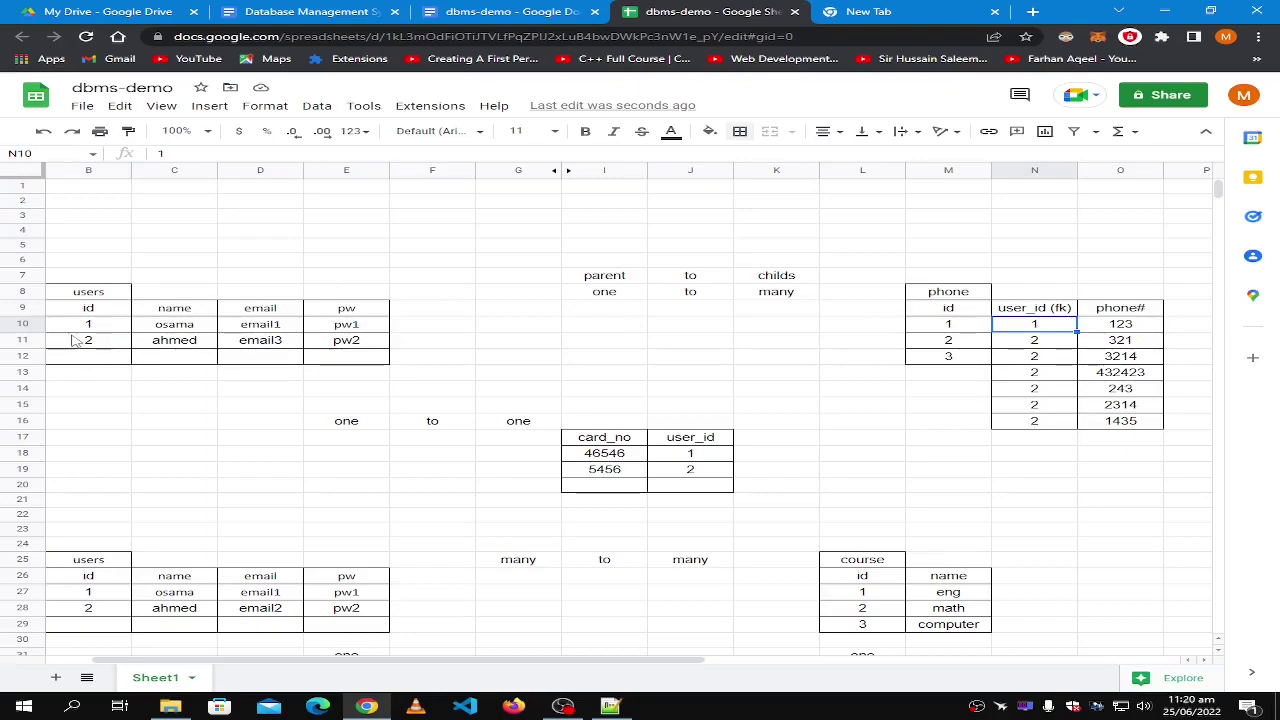
left_click(1037, 338)
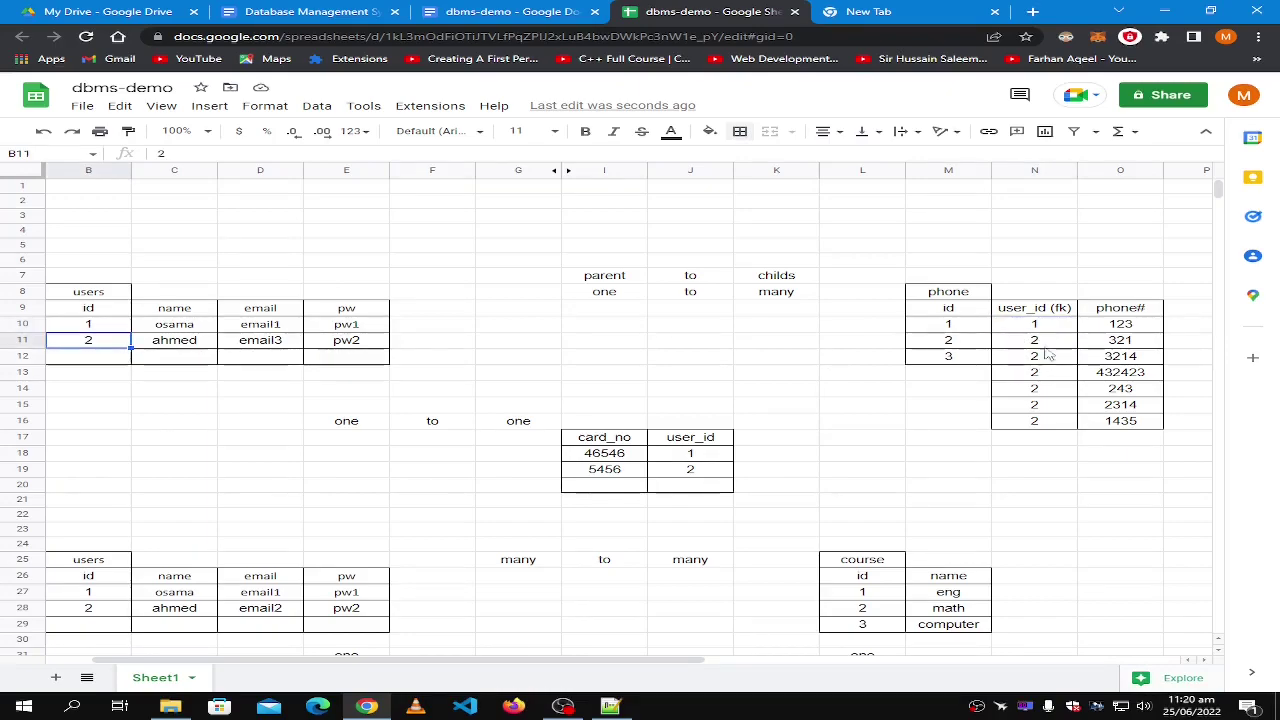
left_click(1037, 360)
left_click(1043, 404)
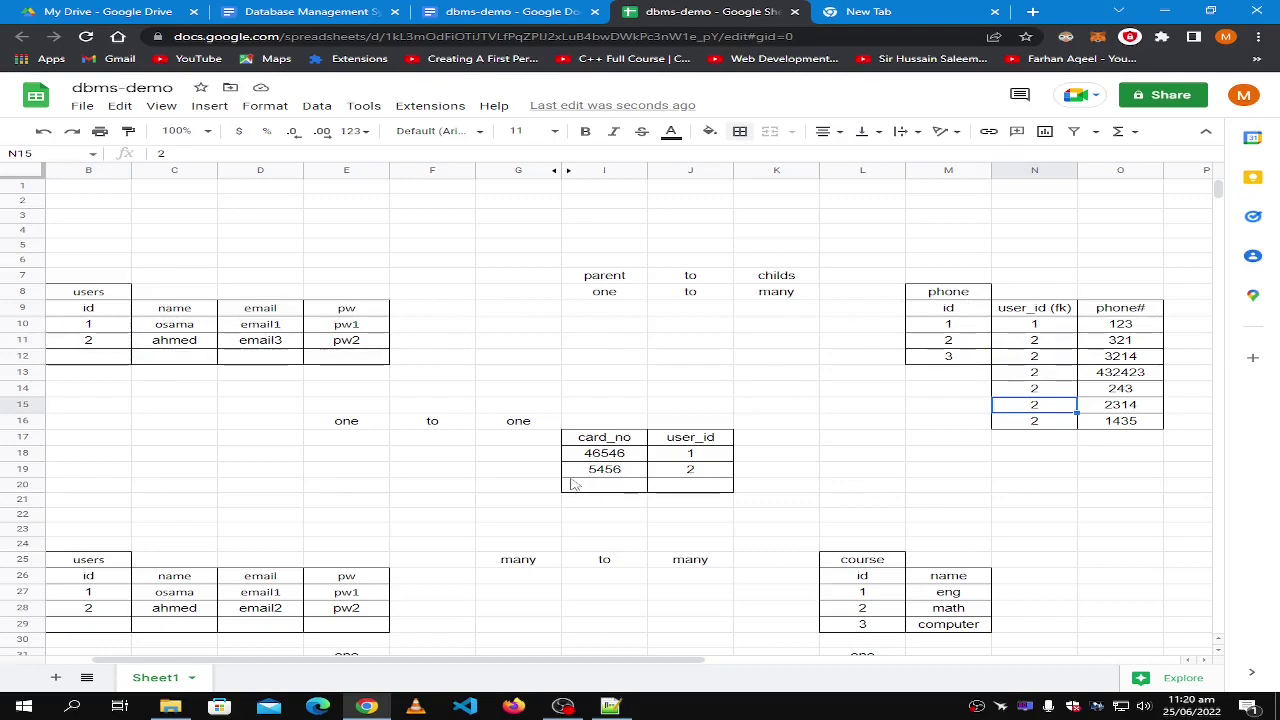
left_click(88, 326)
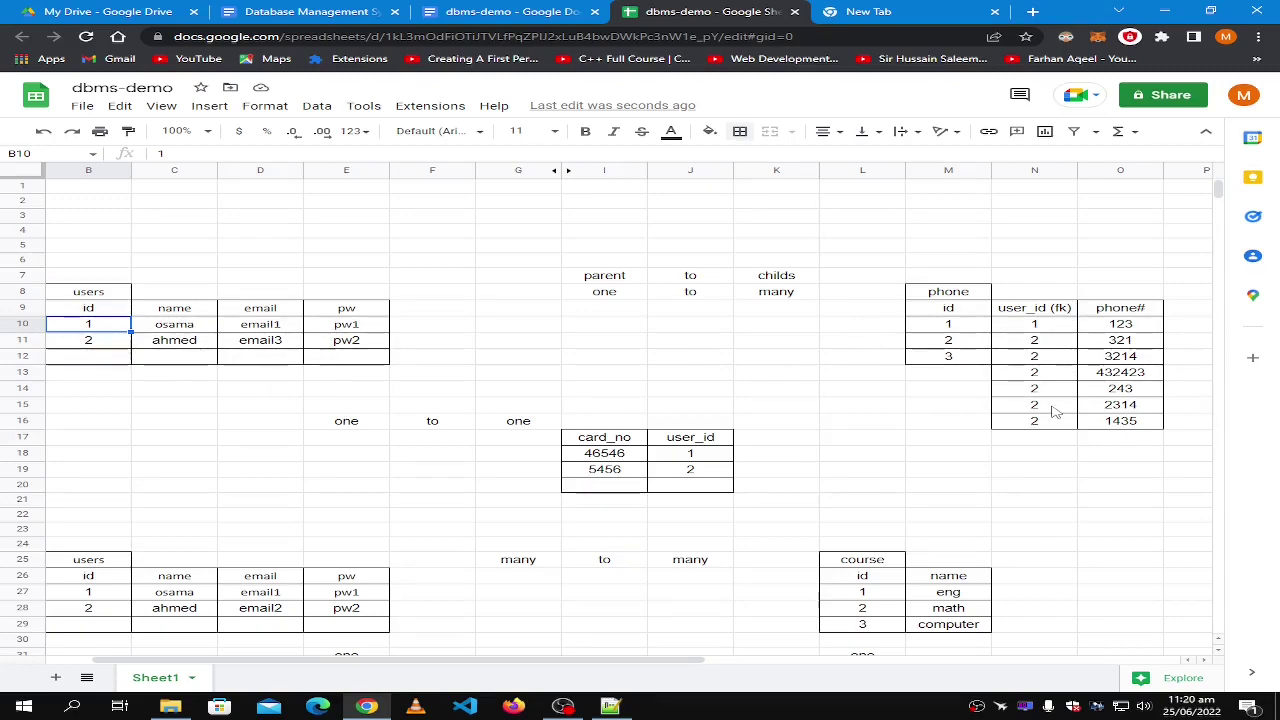
scroll(1000, 449, "down", 8)
scroll(310, 462, "up", 7)
scroll(160, 378, "down", 2)
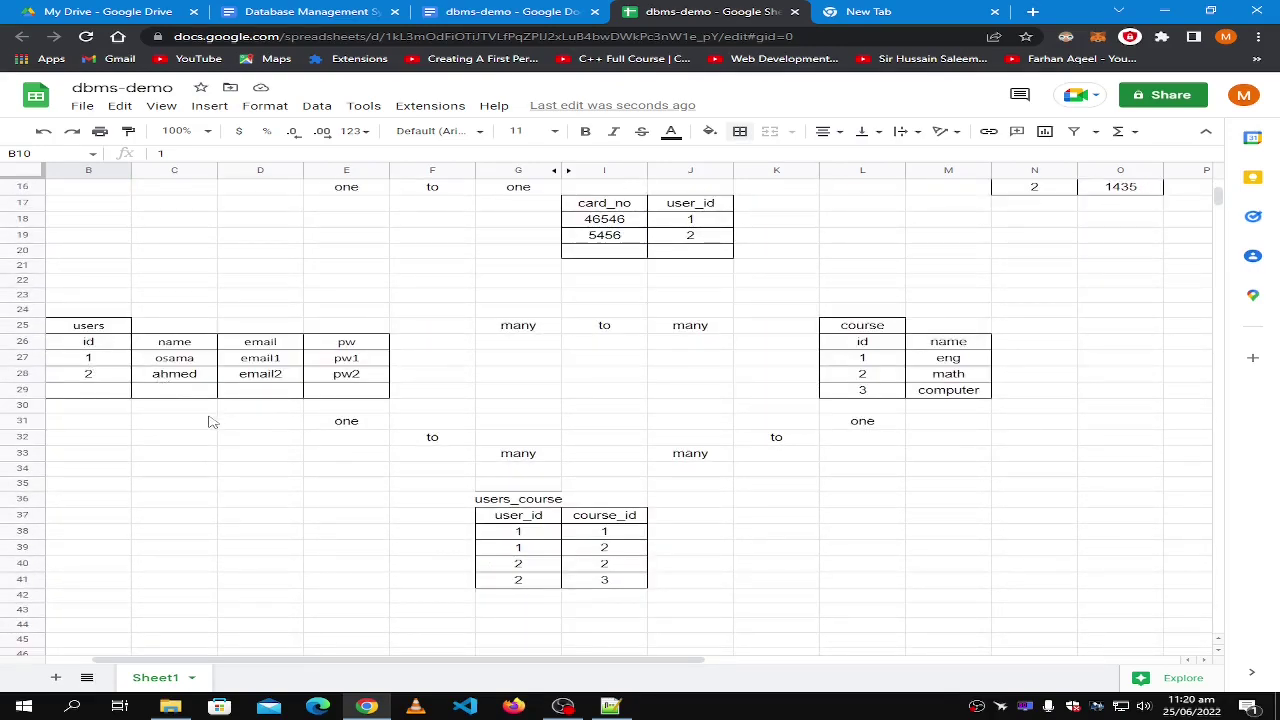
left_click(87, 362)
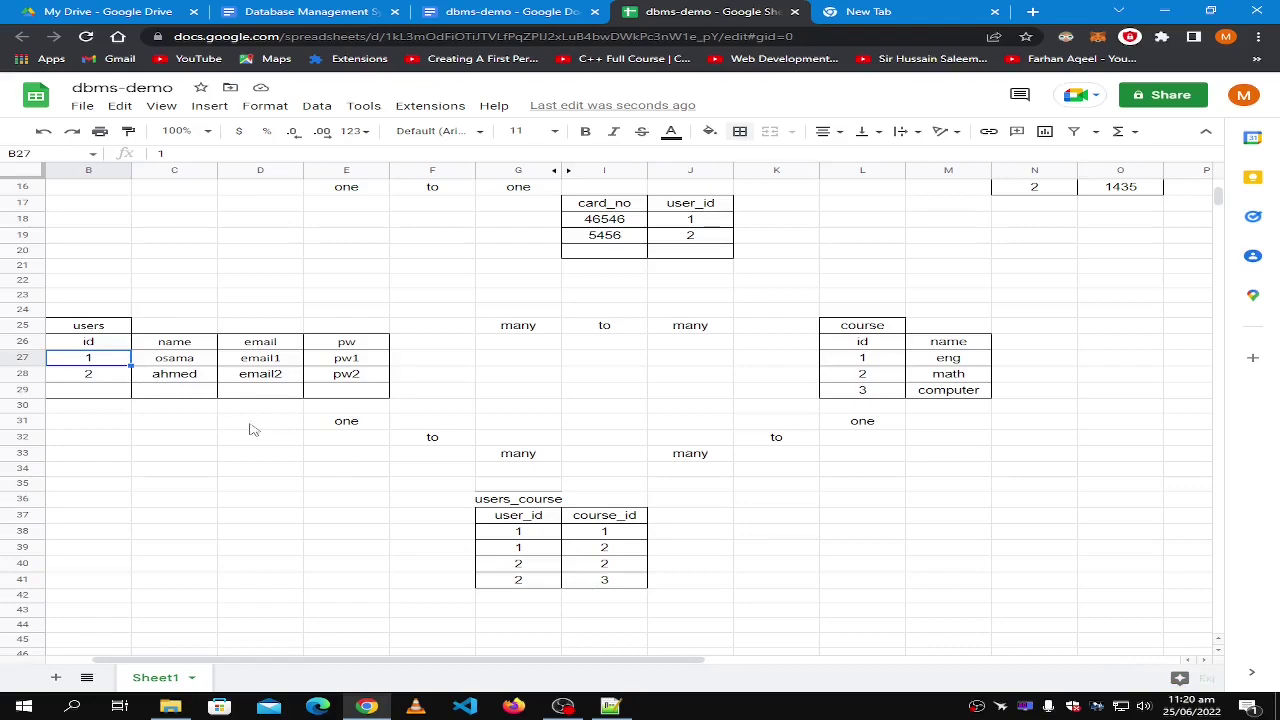
left_click(512, 534)
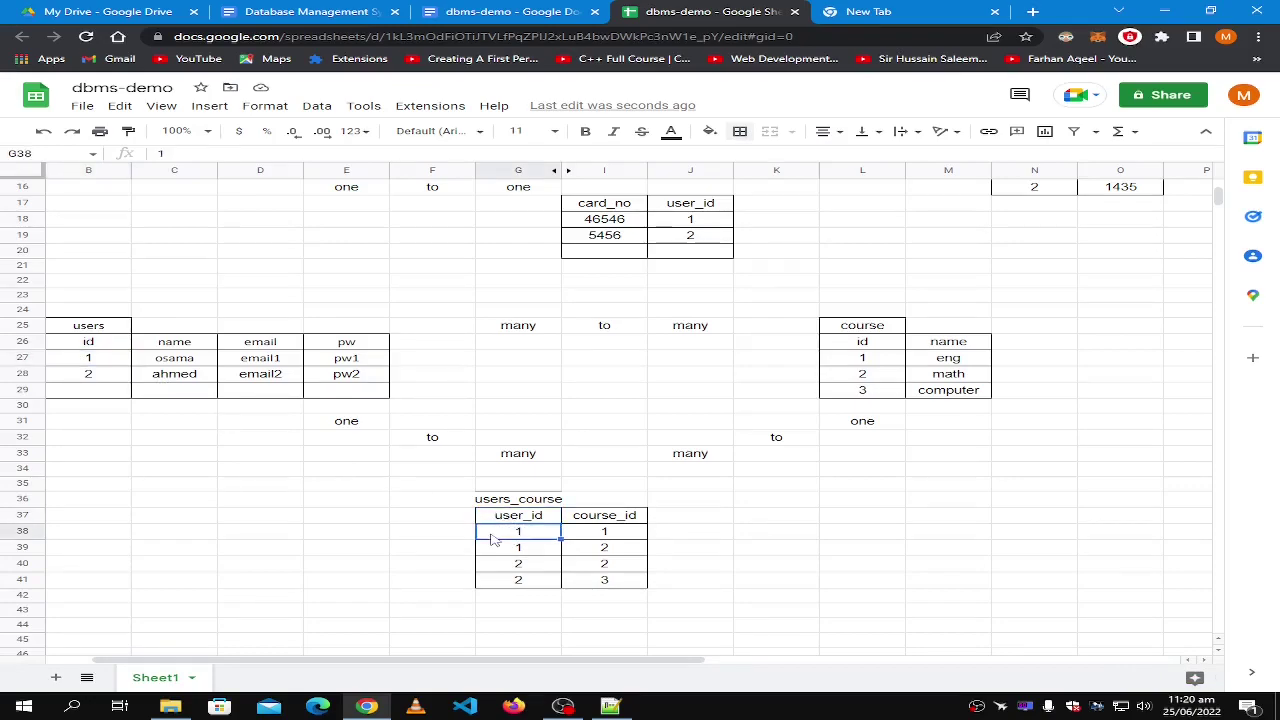
left_click(610, 537)
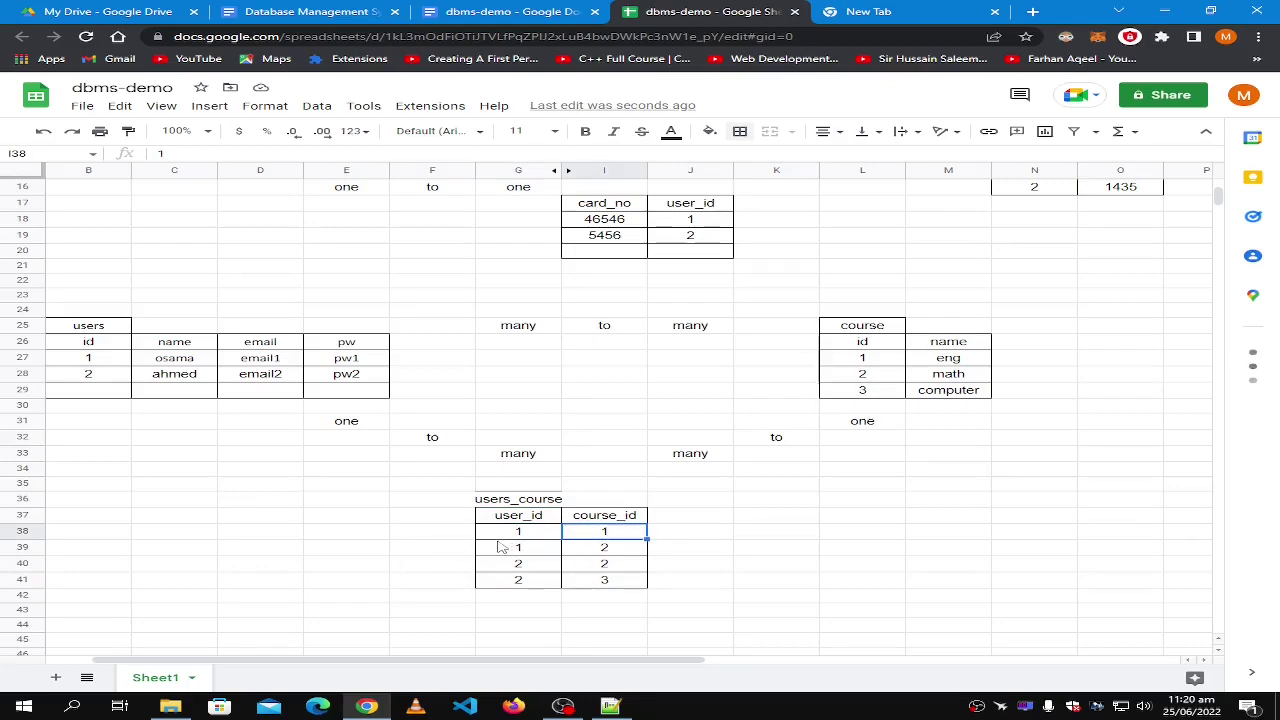
left_click(594, 549)
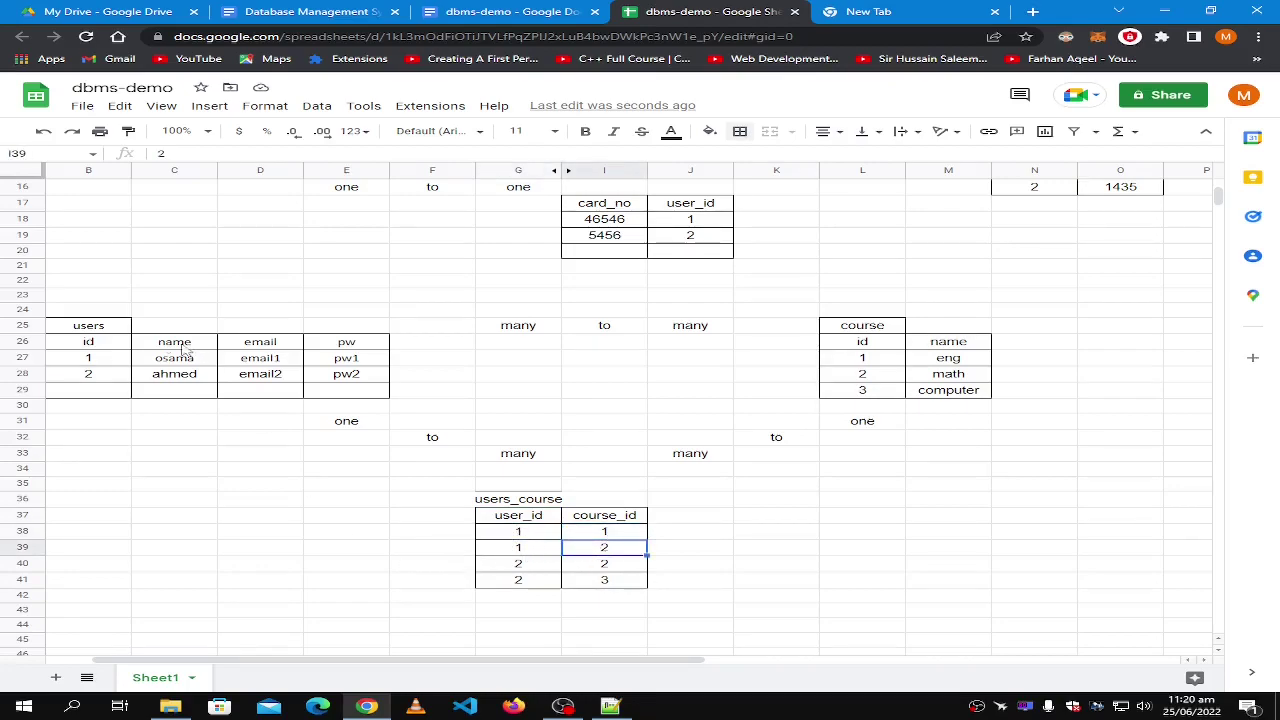
left_click(826, 566)
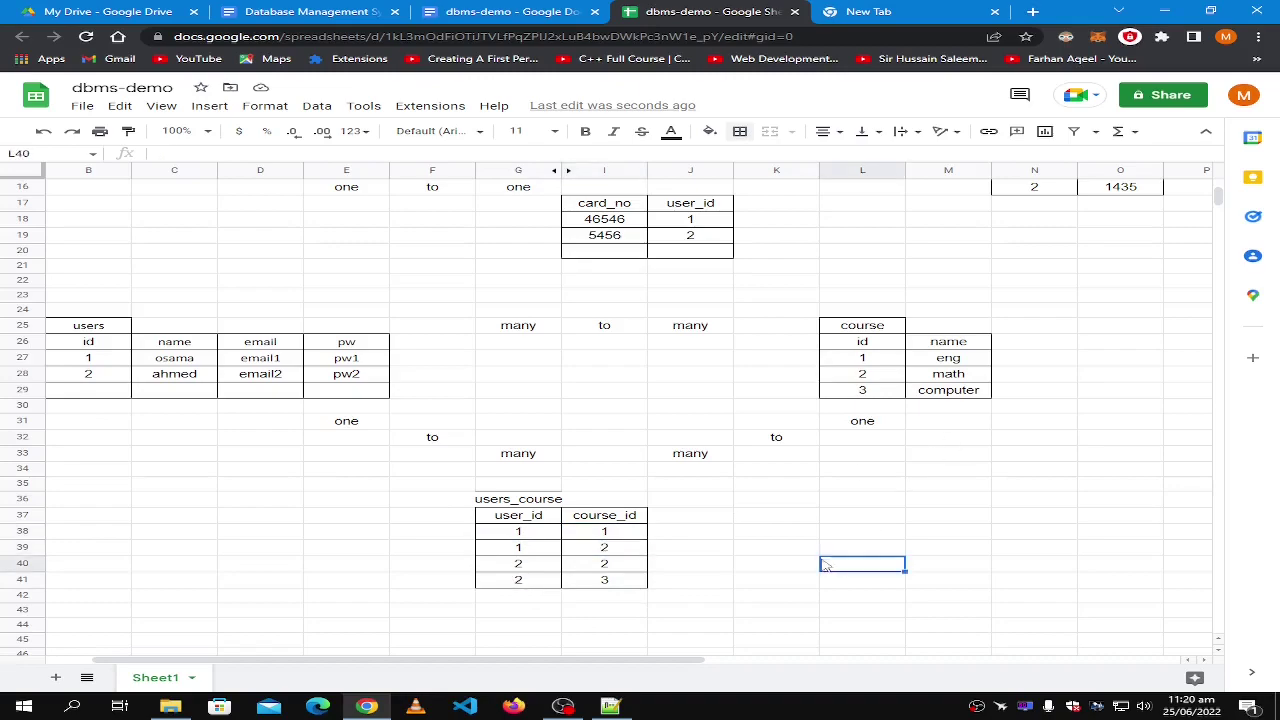
left_click(864, 427)
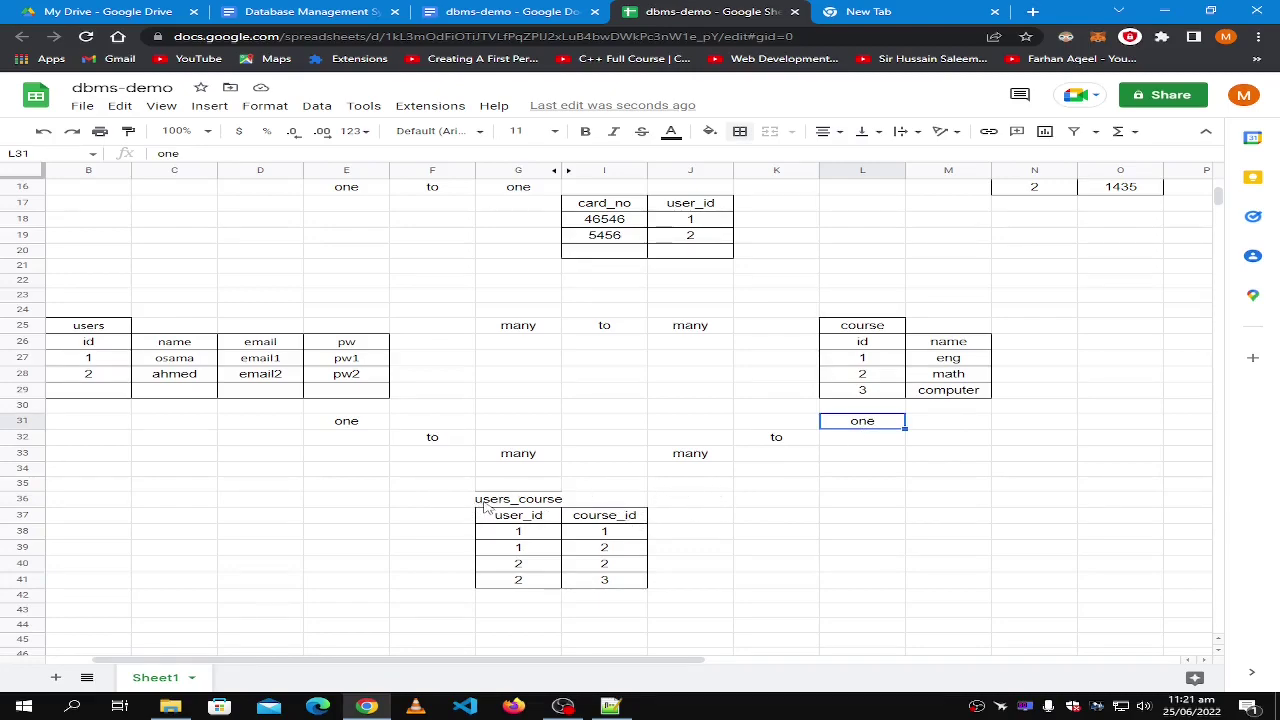
left_click(794, 479)
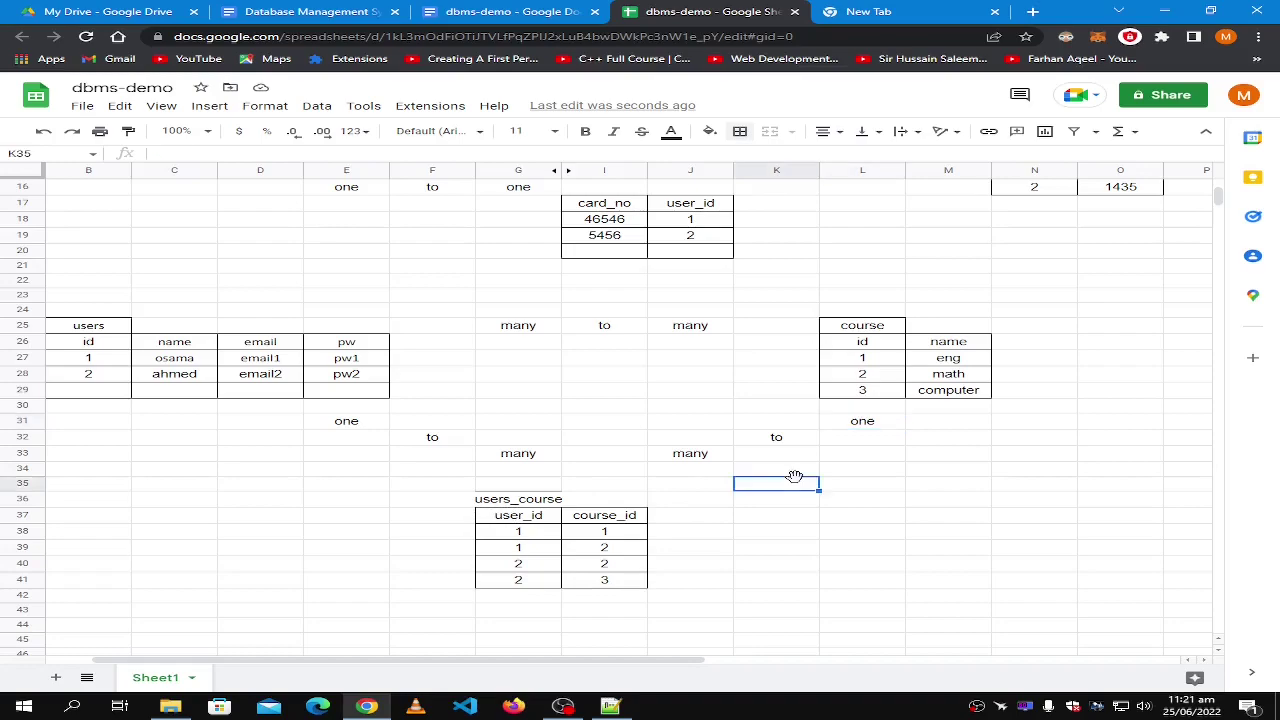
left_click(876, 424)
left_click(615, 535)
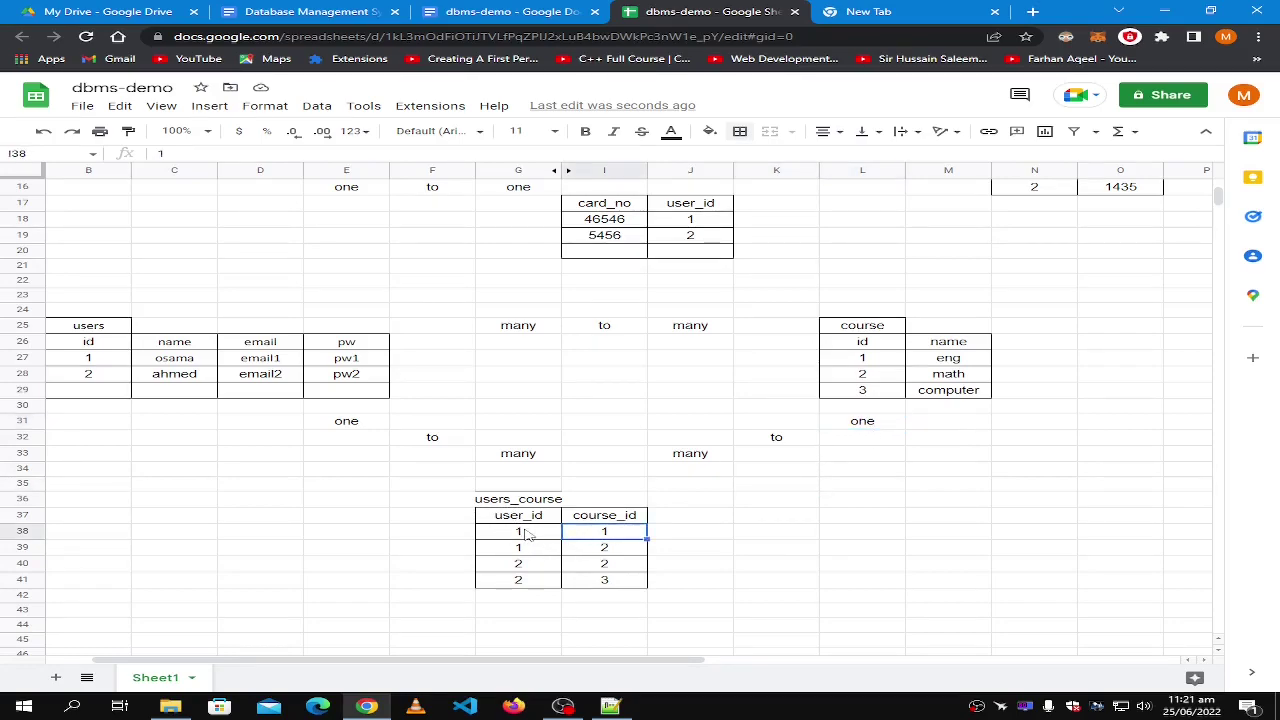
left_click(526, 531)
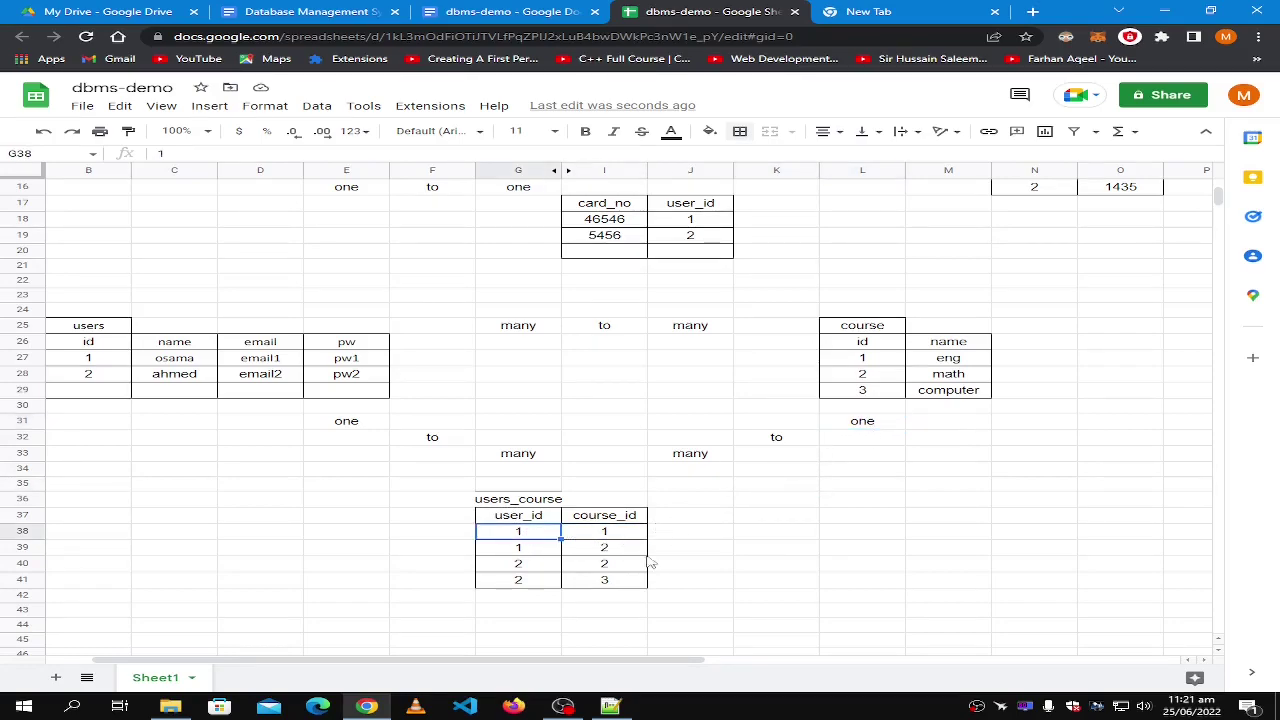
left_click(567, 550)
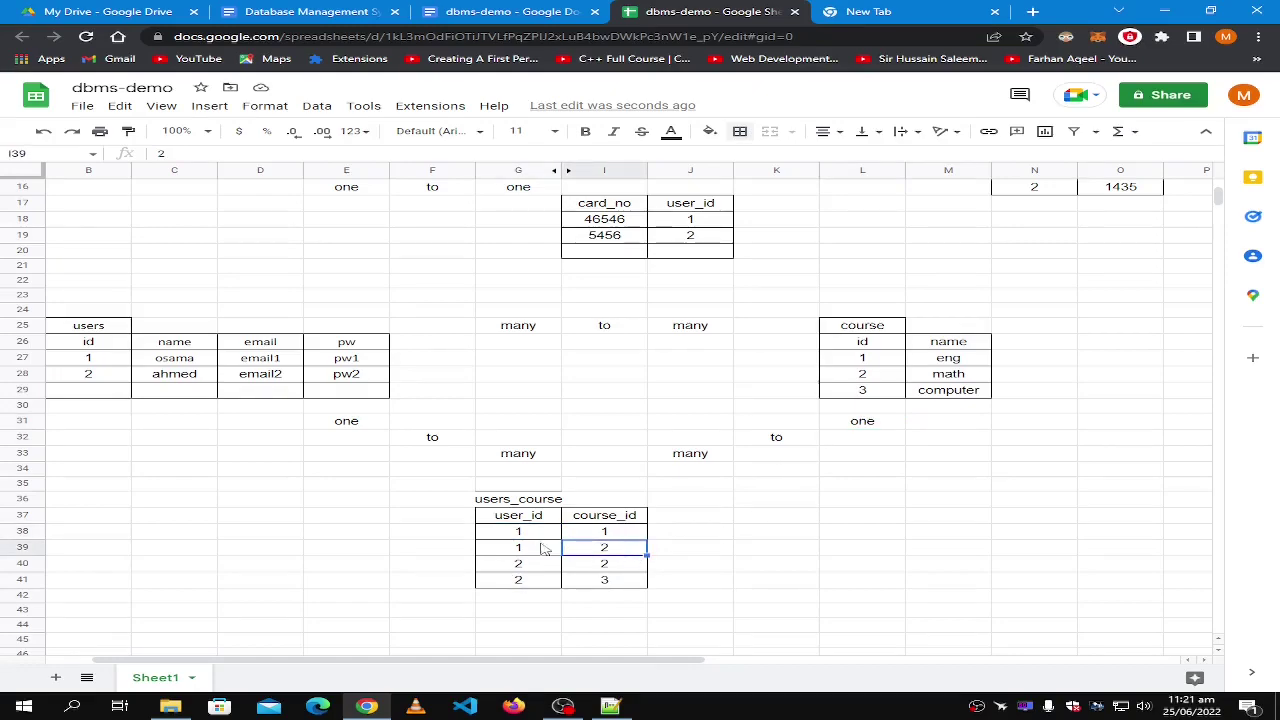
left_click(540, 565)
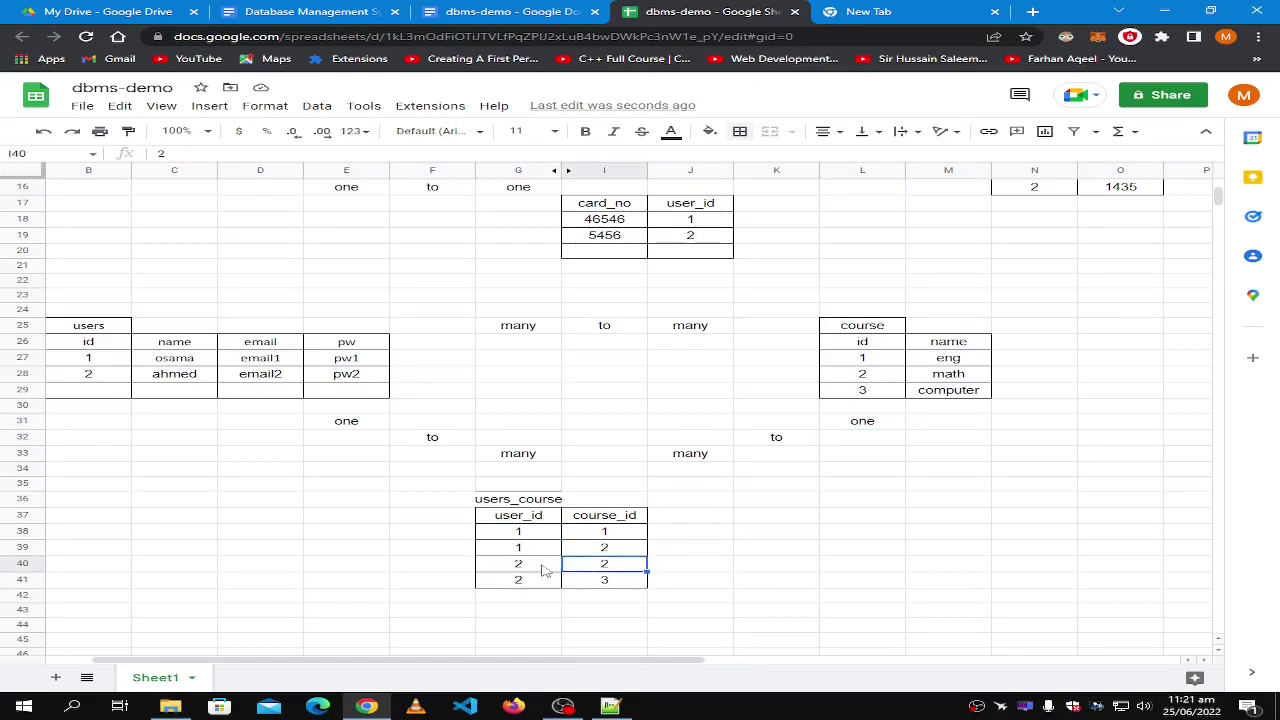
left_click(613, 580)
left_click(528, 584)
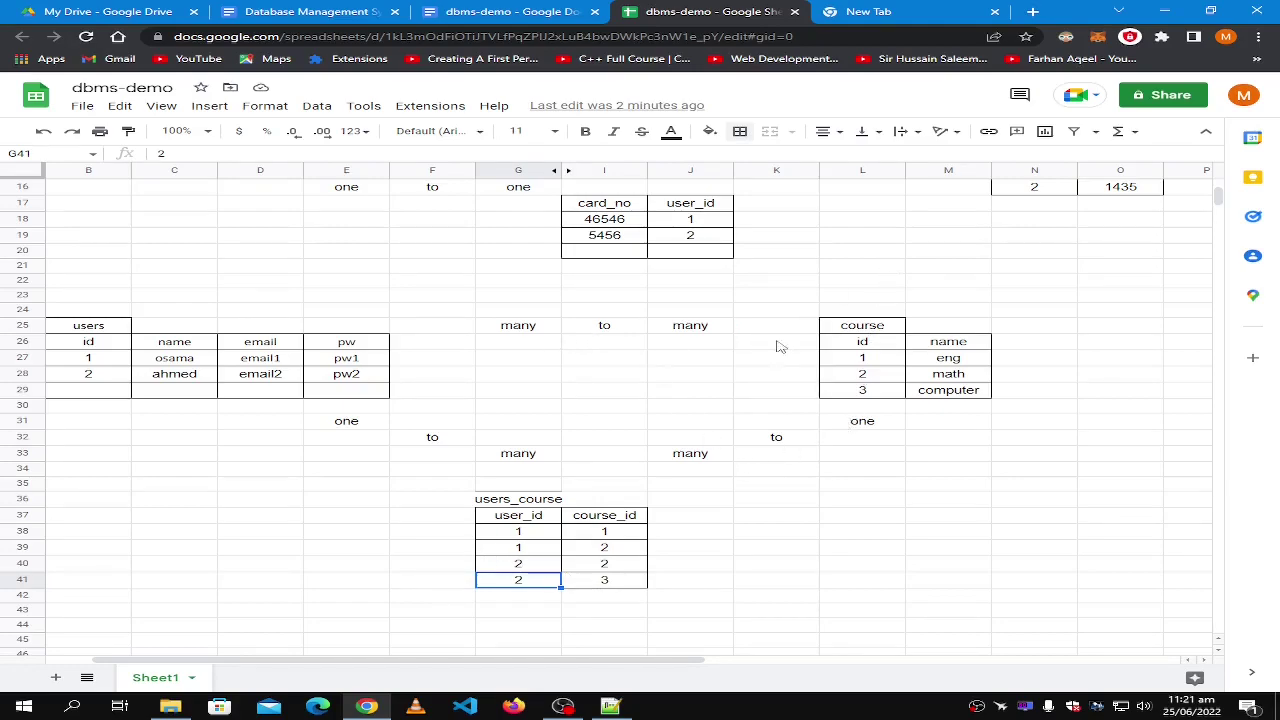
left_click(522, 314)
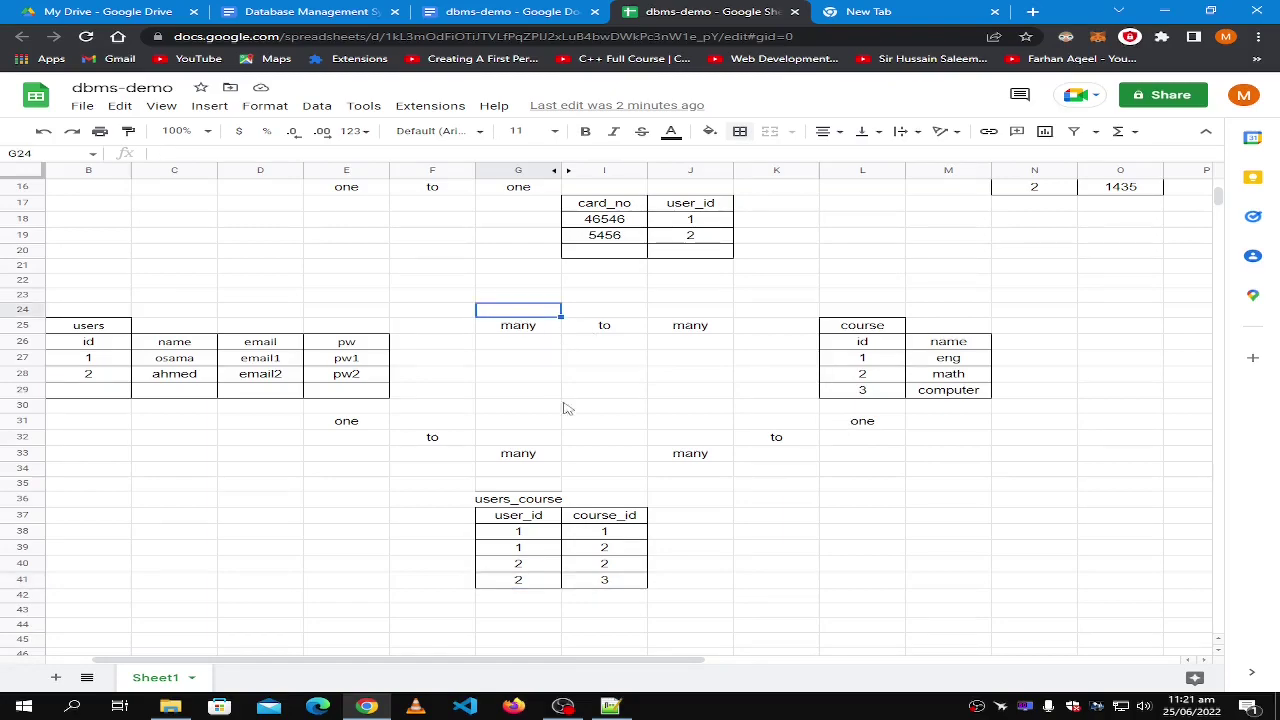
Apply a border to the users_course heading cell G36.
left_click(553, 505)
left_click(740, 131)
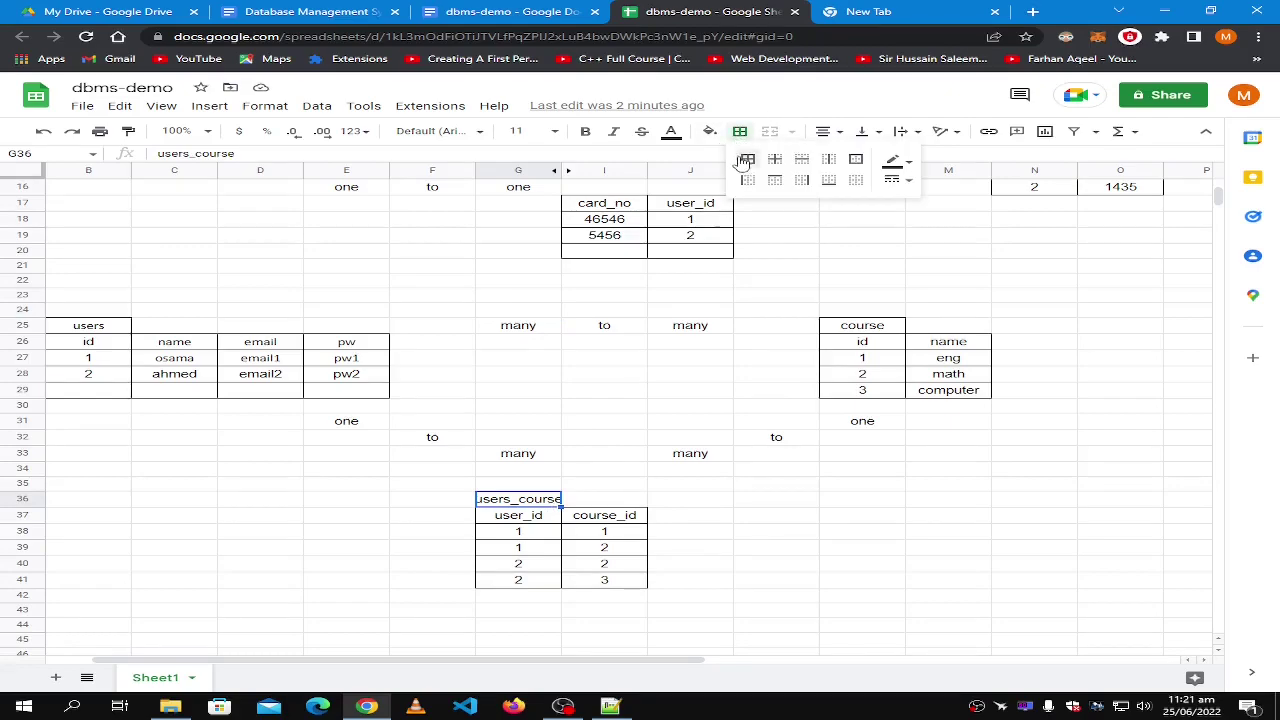
left_click(745, 160)
left_click(760, 503)
left_click(563, 508)
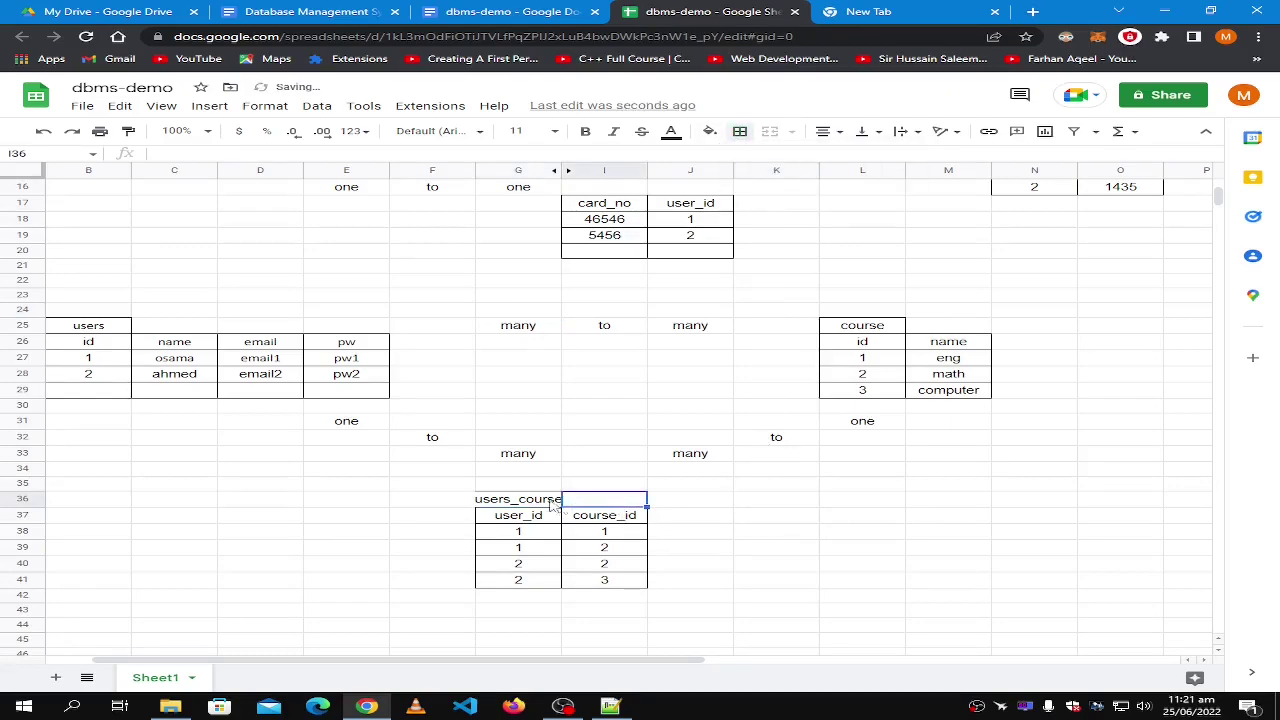
left_click(540, 505)
left_click(589, 501)
left_click(660, 549)
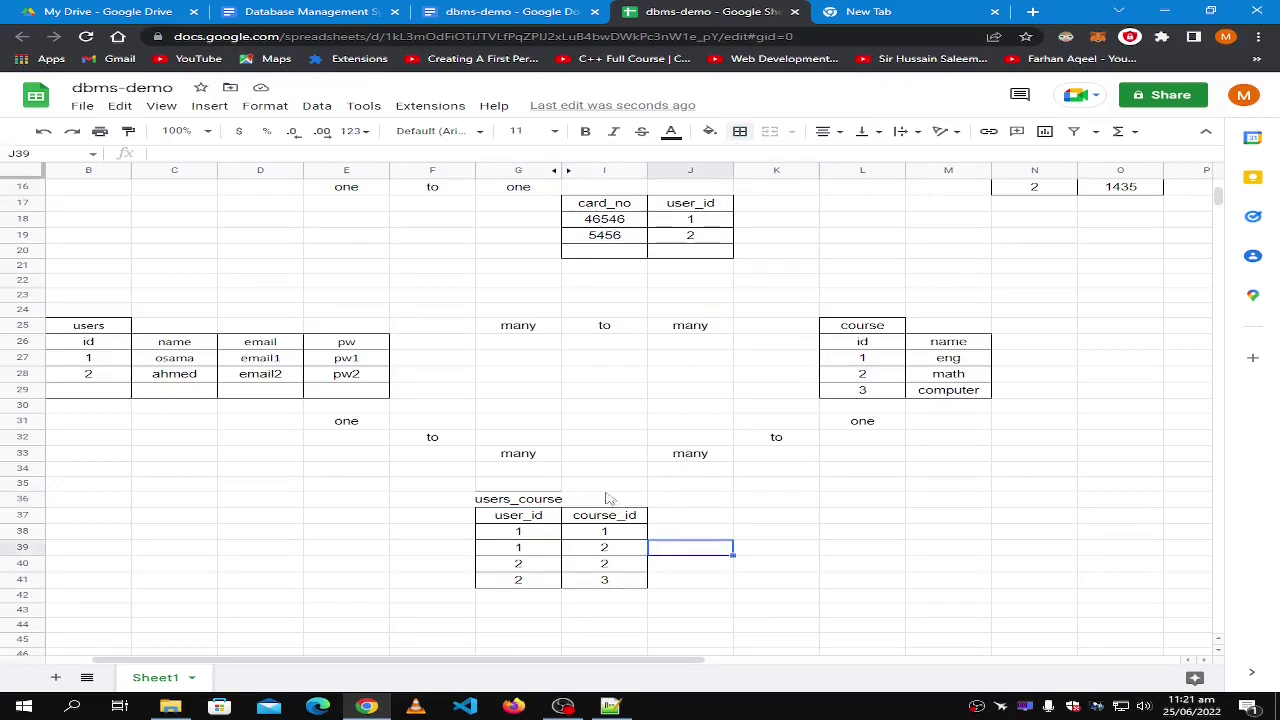
Rename the heading to 'users_course (child)'.
left_click(519, 496)
key("ctrl+z")
type("(ch")
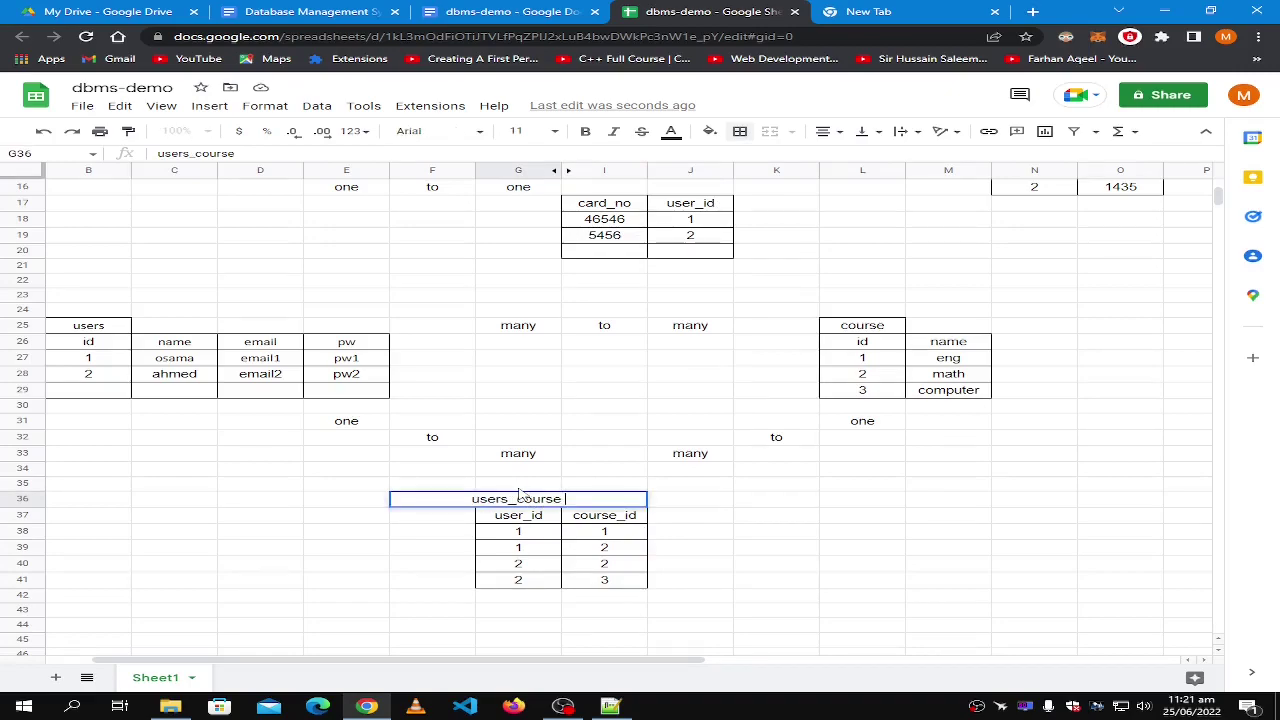
type("ile")
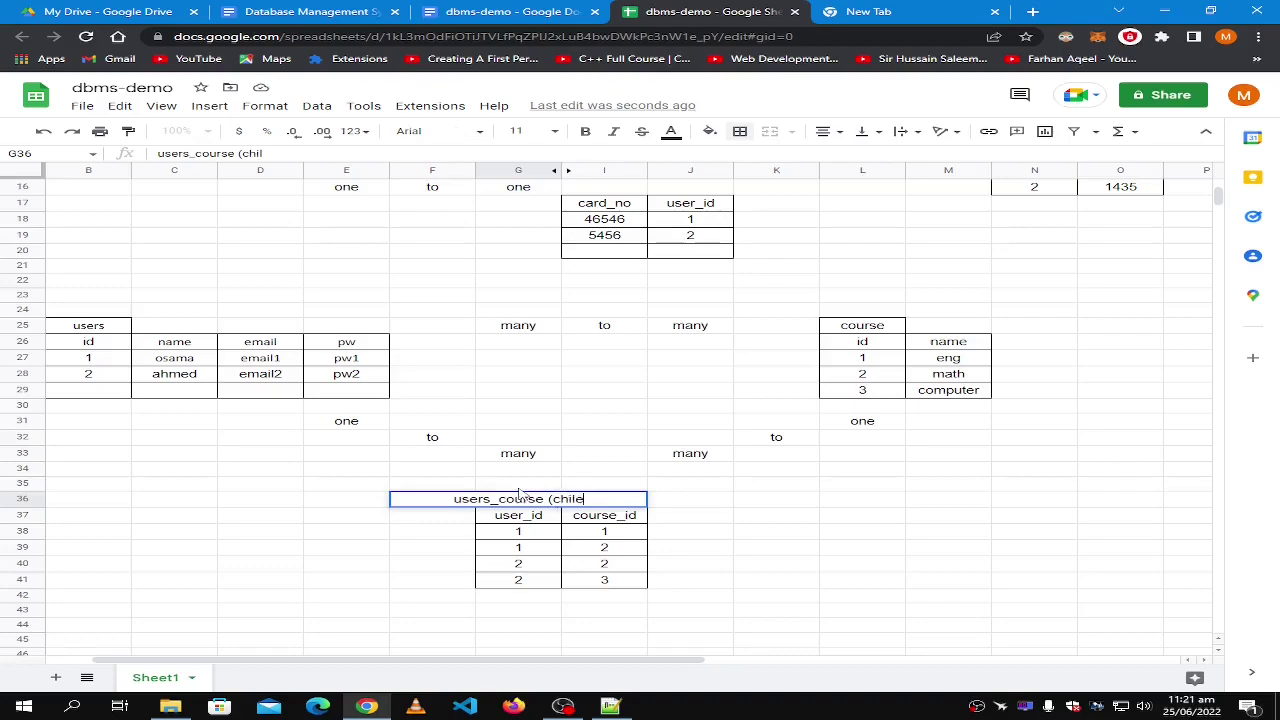
key("BackSpace")
type("d)")
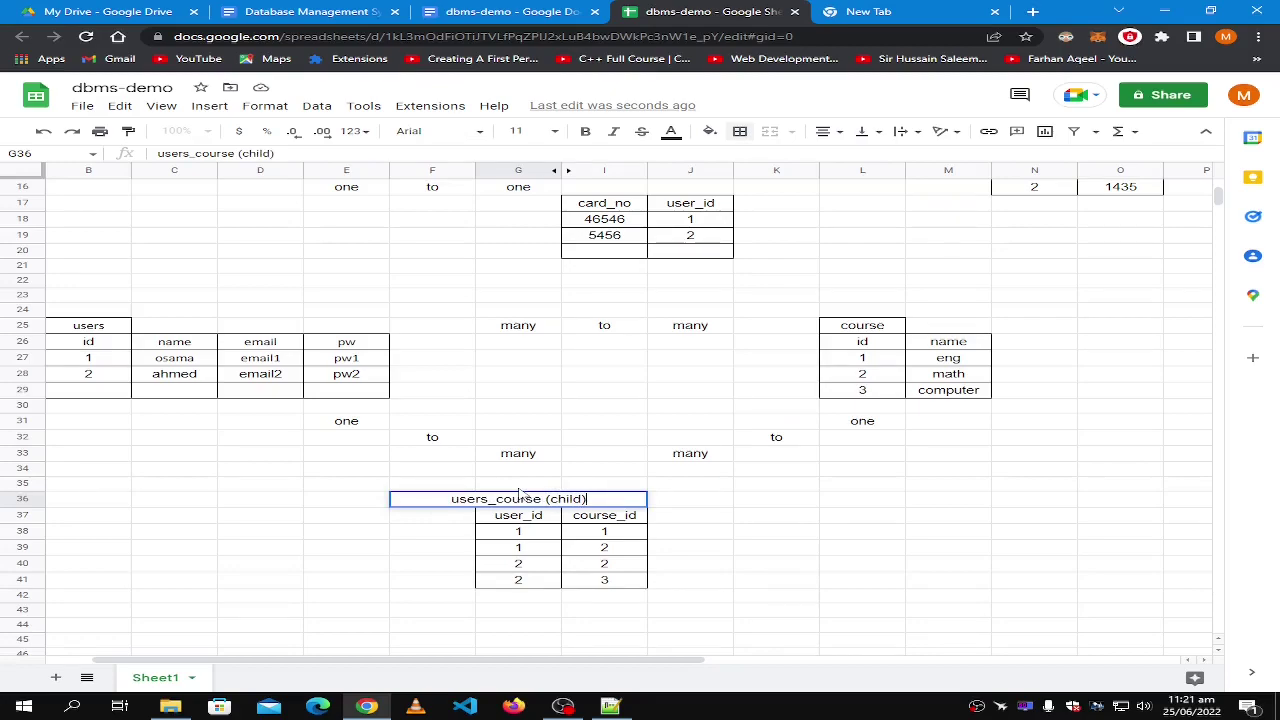
left_click(740, 519)
left_click(866, 310)
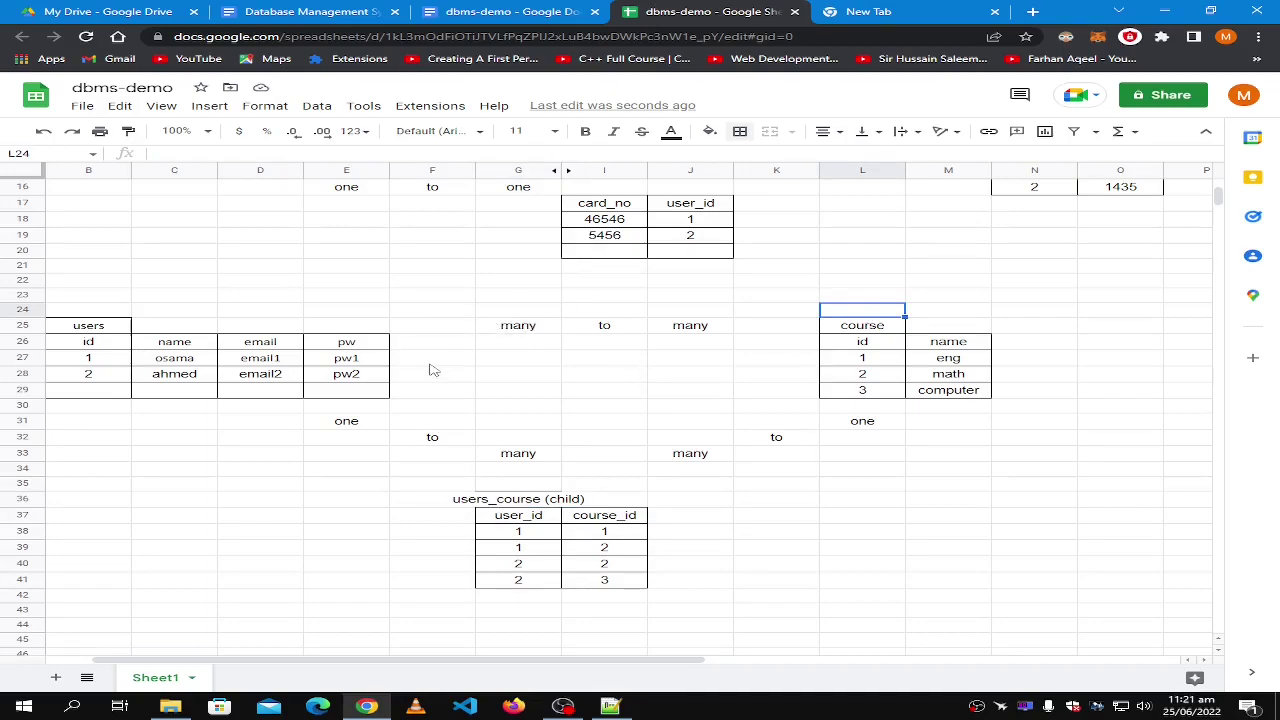
Review the 'one' label and the cell above 'many', leaving both unchanged.
left_click(240, 427)
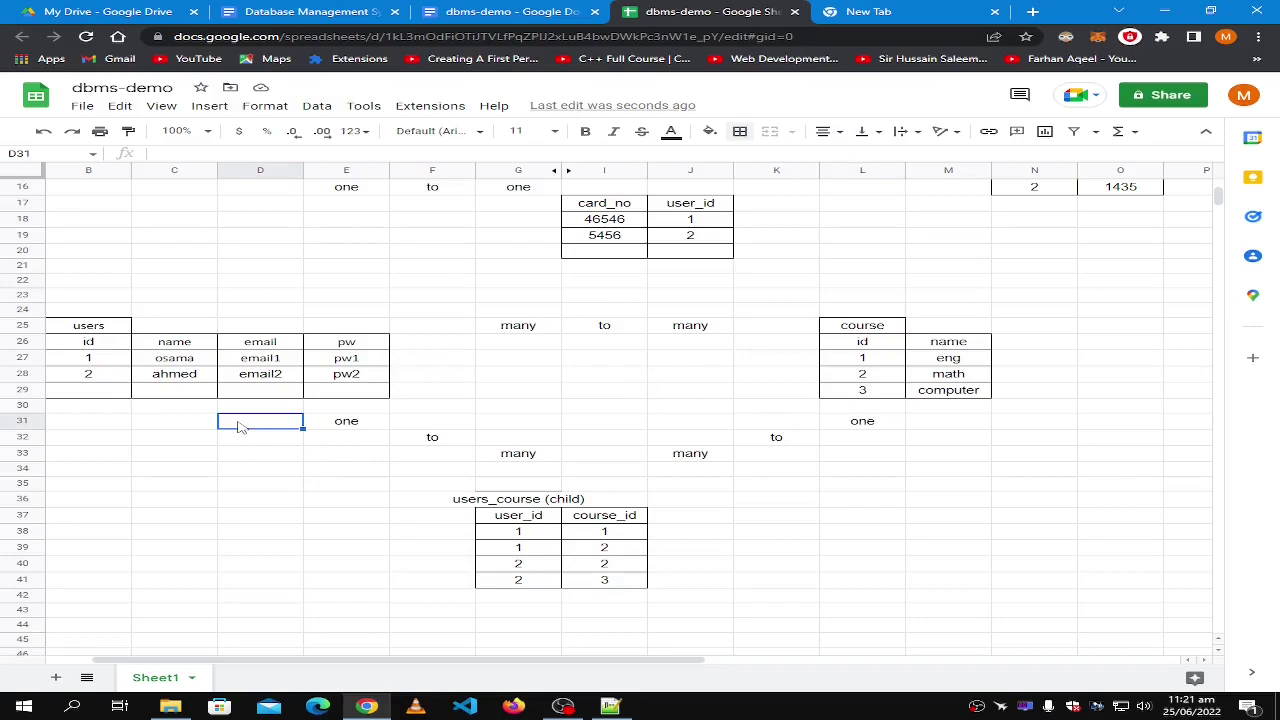
left_click(380, 427)
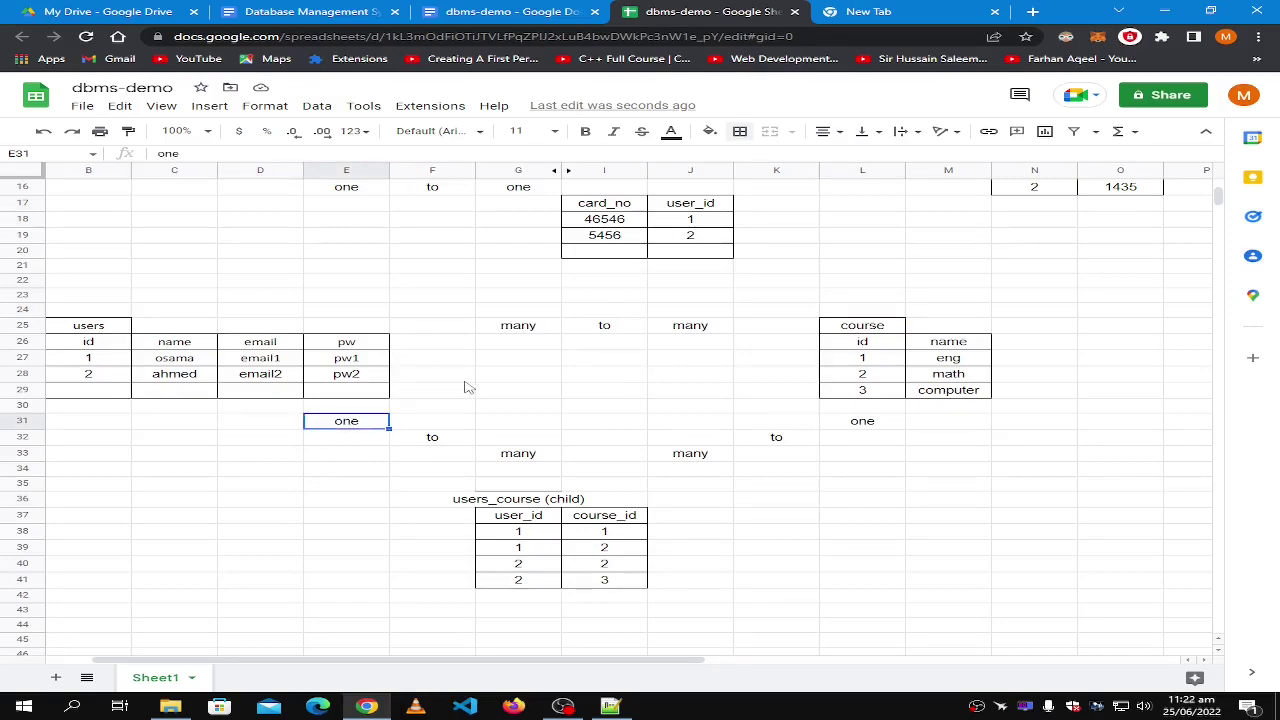
double_click(381, 422)
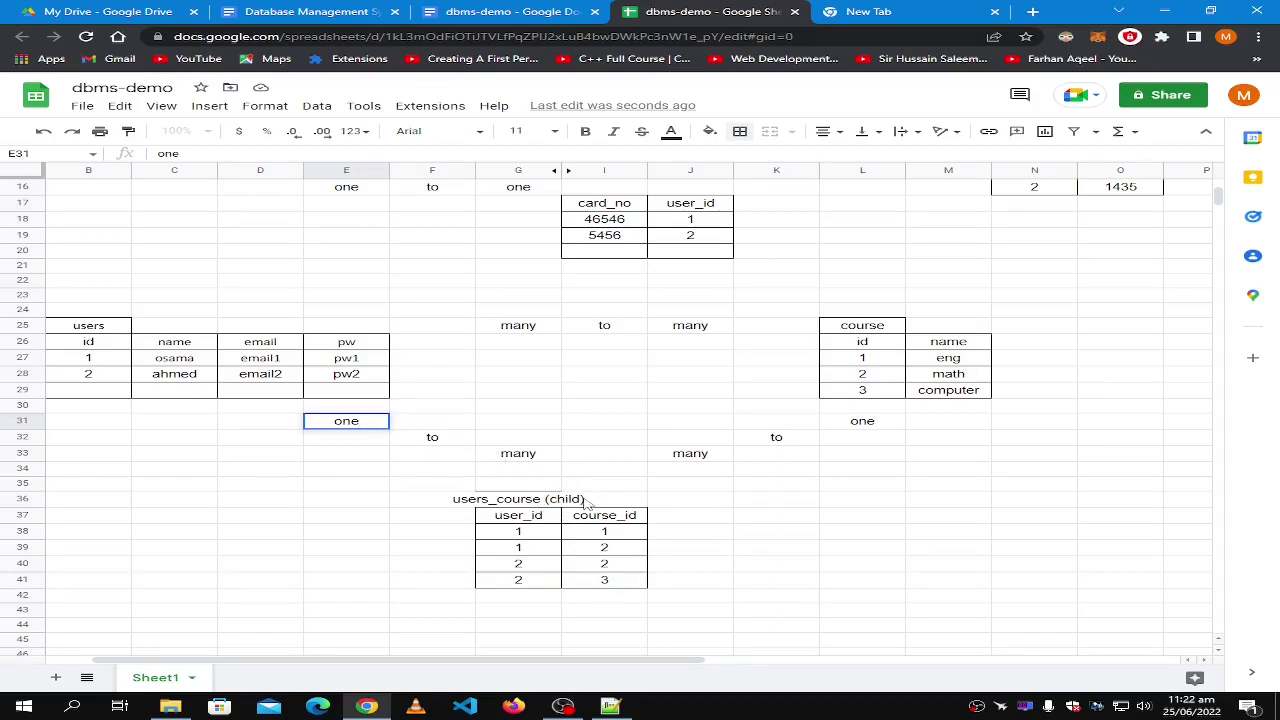
left_click(585, 502)
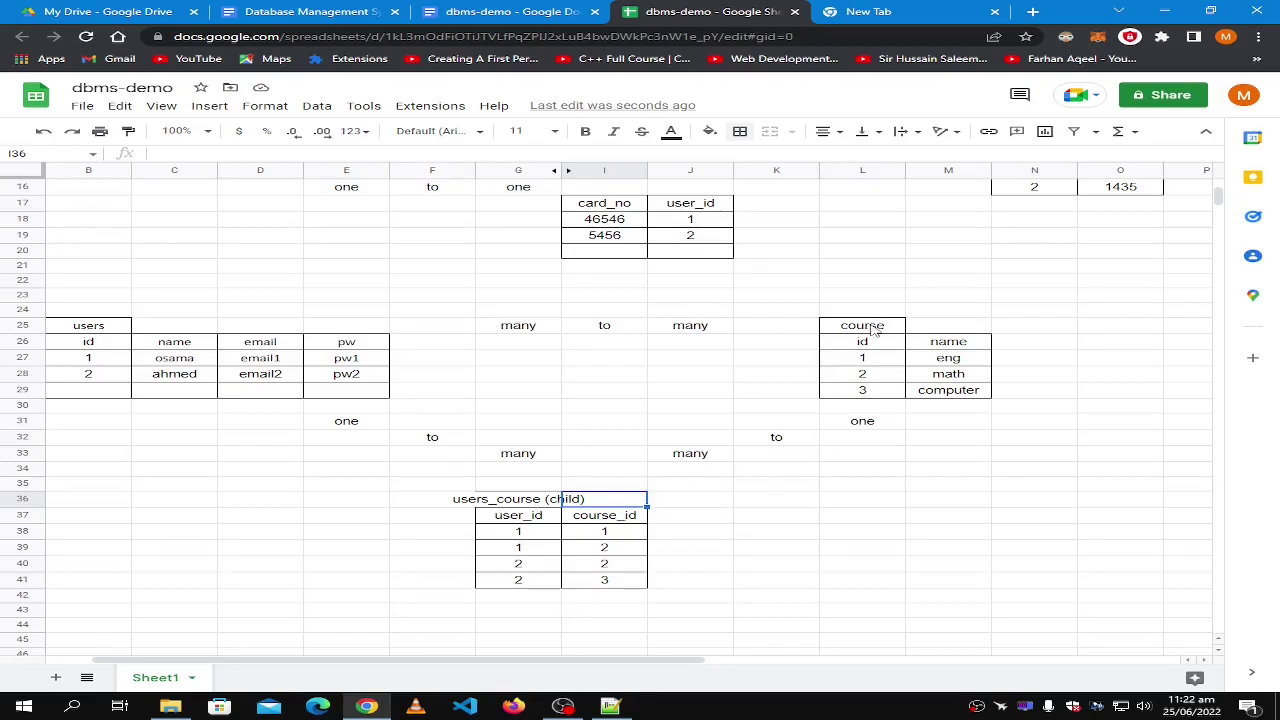
left_click(99, 331)
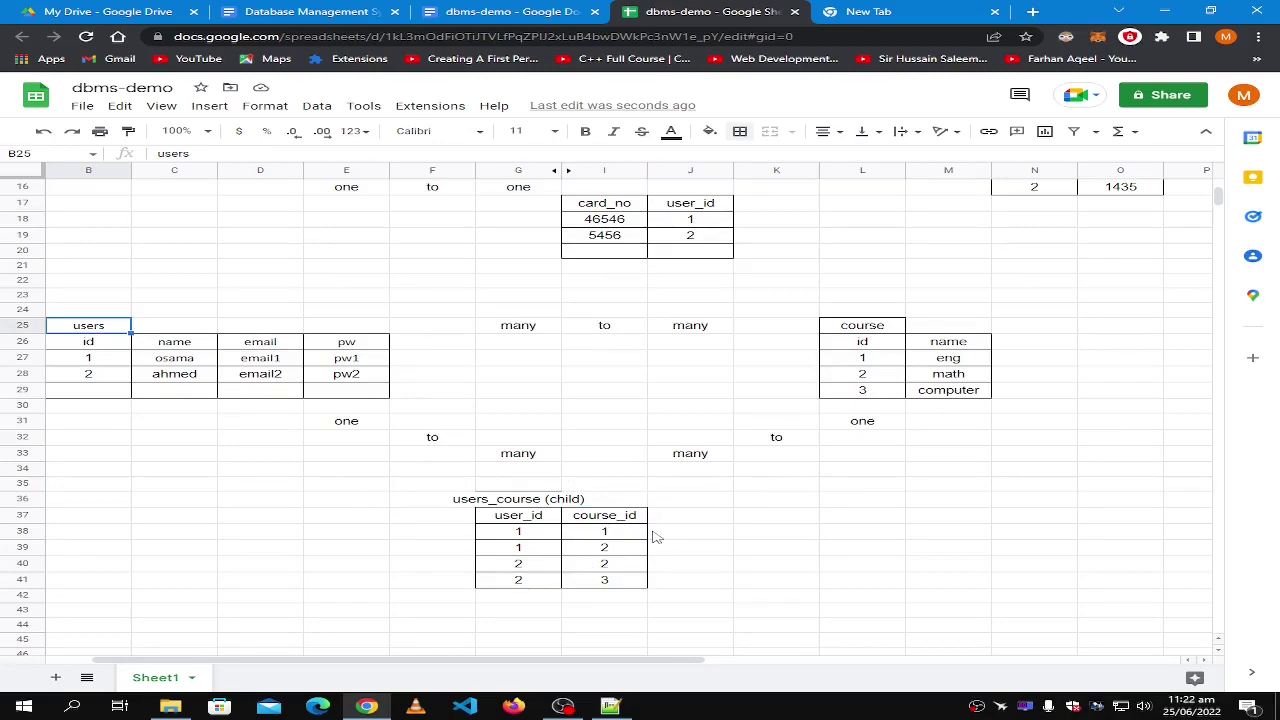
left_click(512, 308)
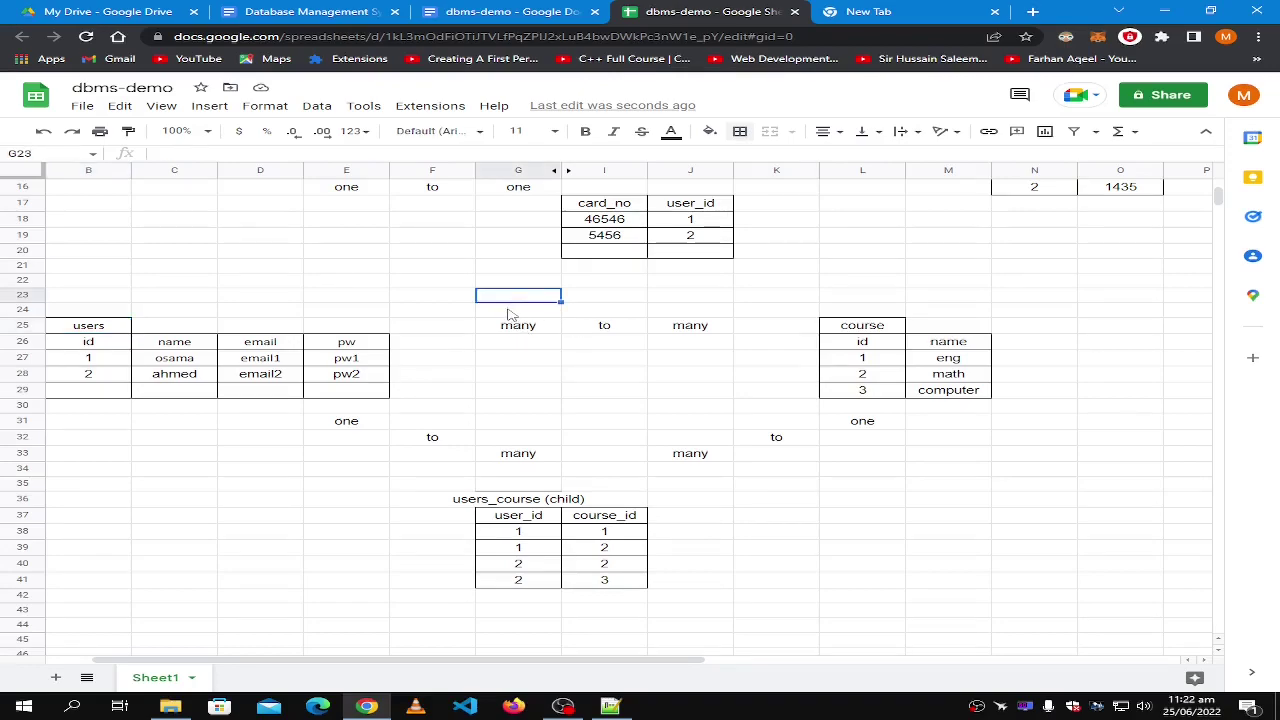
type("pa")
key("BackSpace")
key("BackSpace")
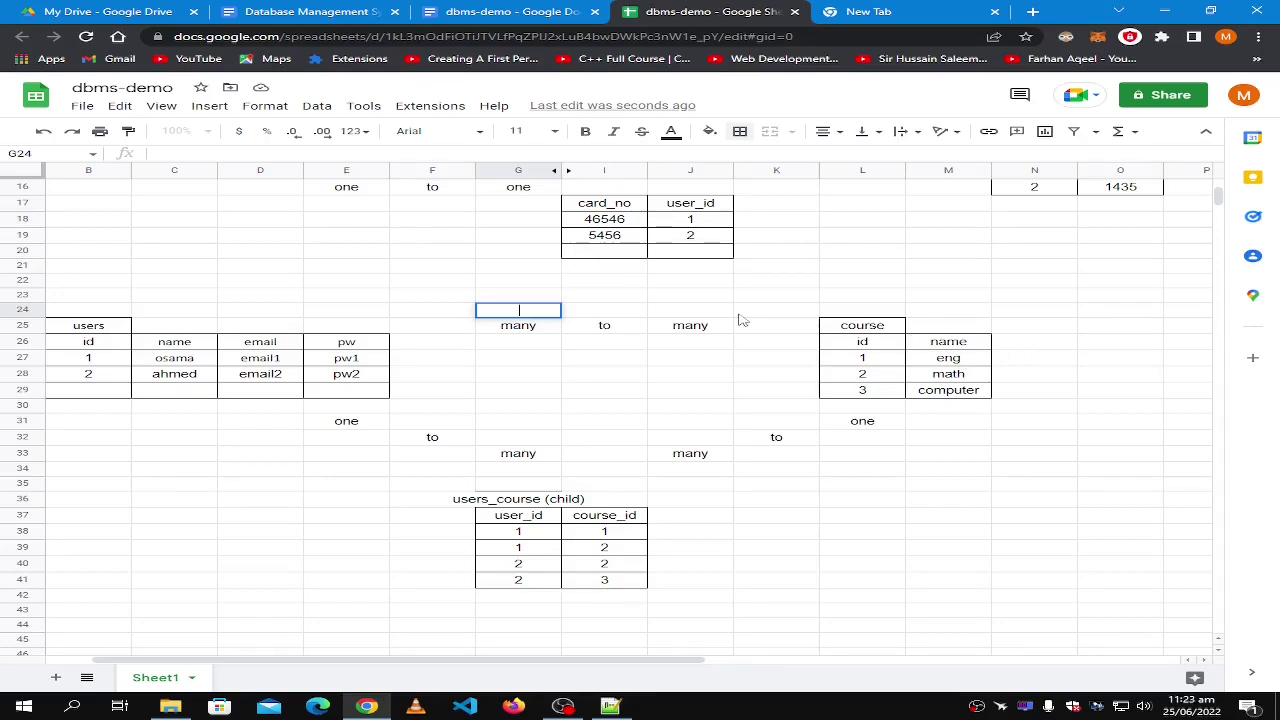
left_click(955, 475)
Select the whole users_course table of user_id/course_id pairs.
left_click(540, 536)
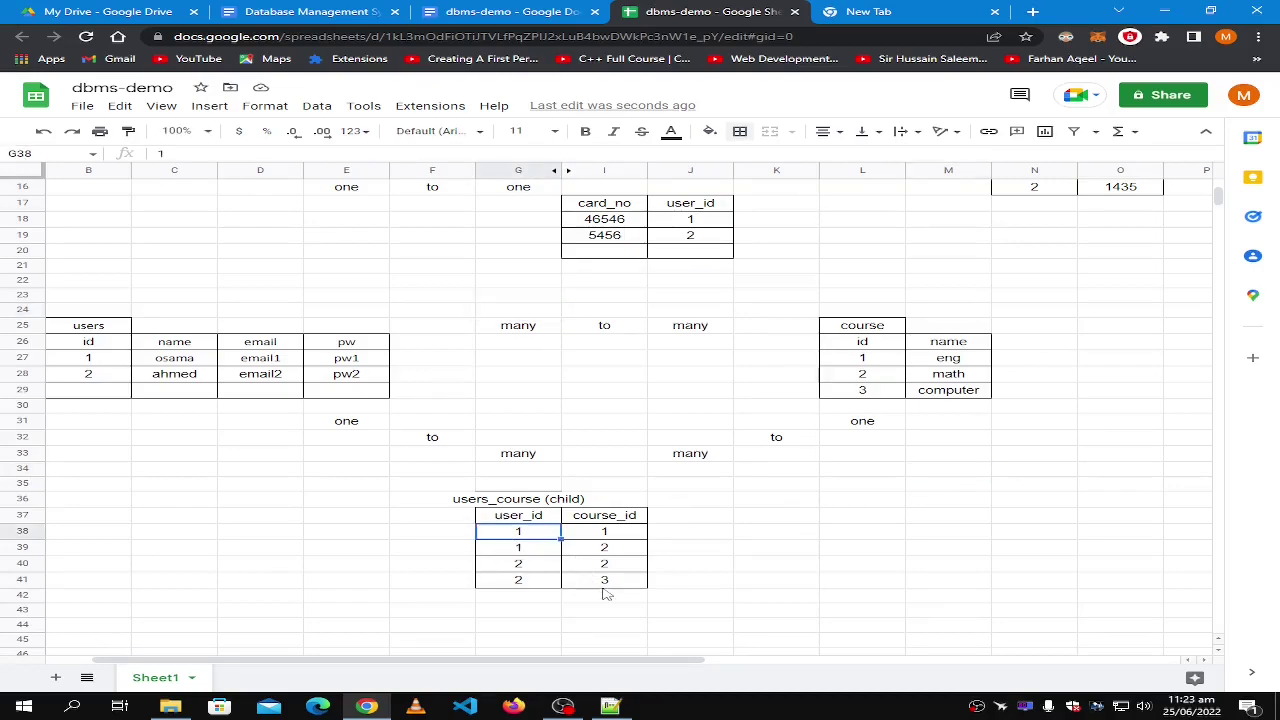
left_click(590, 588)
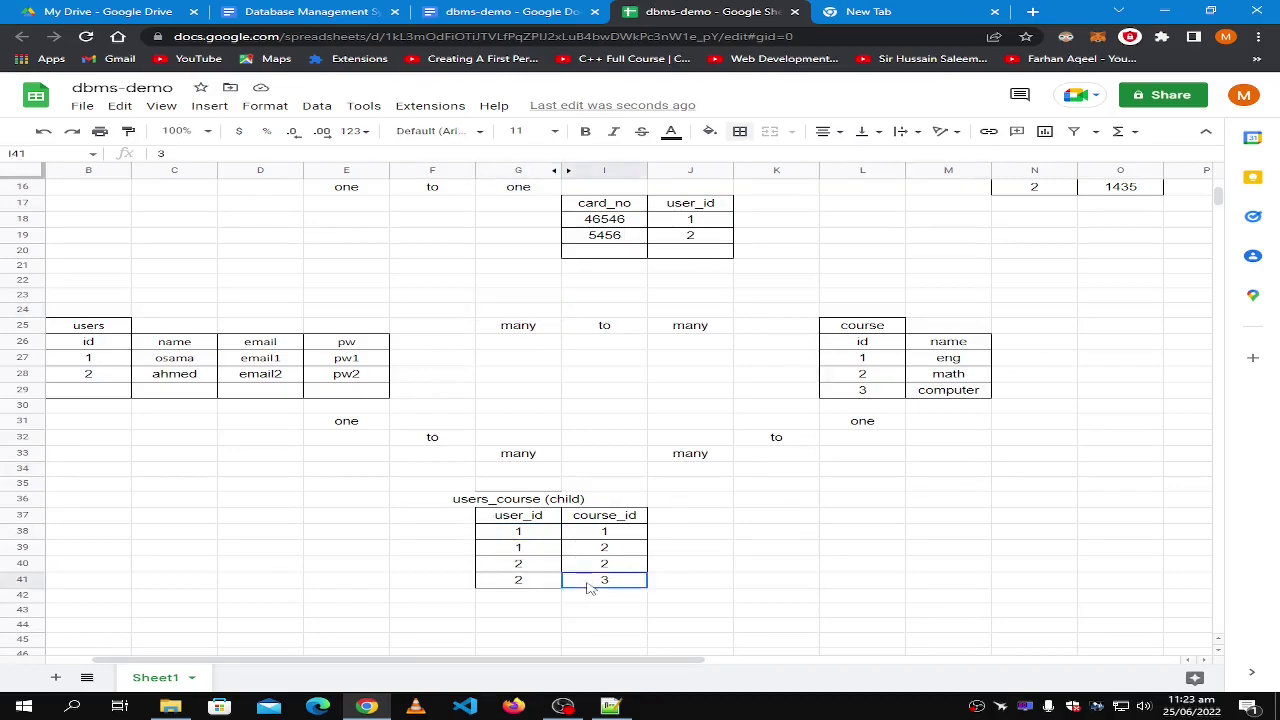
left_click(516, 522, "shift")
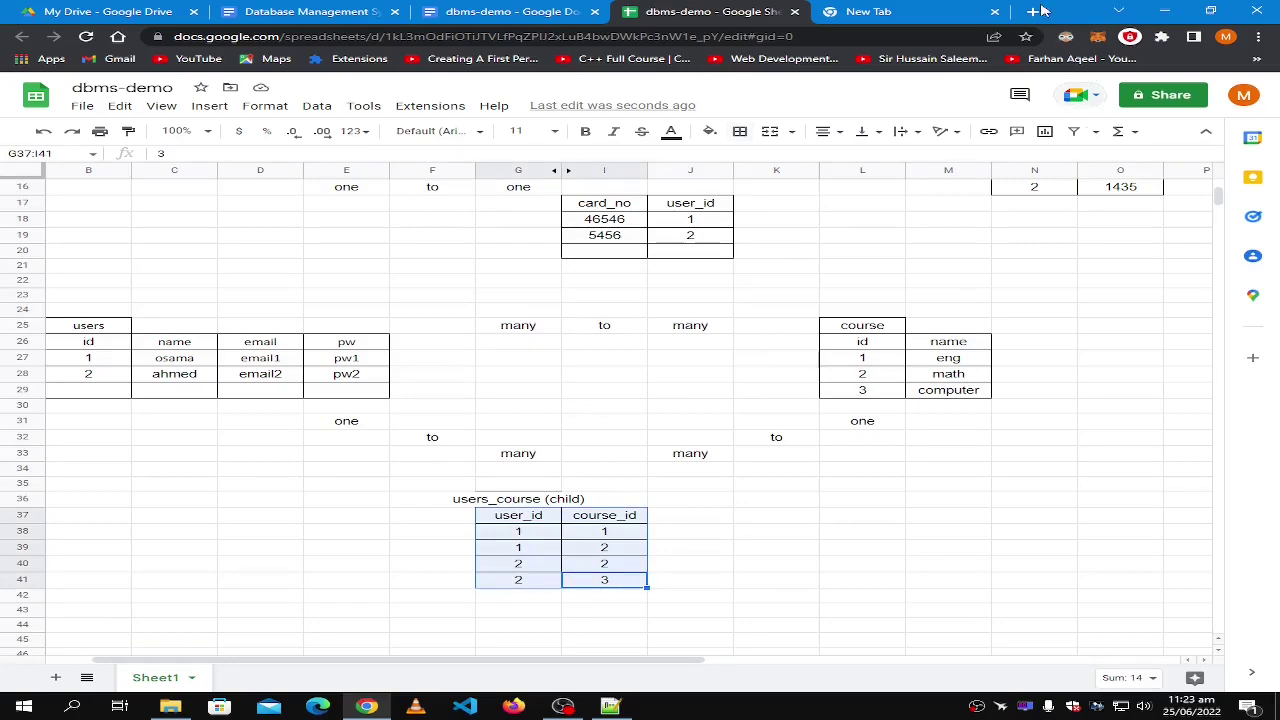
Search Google for 'hackerrank' from the new tab's address bar.
left_click(927, 11)
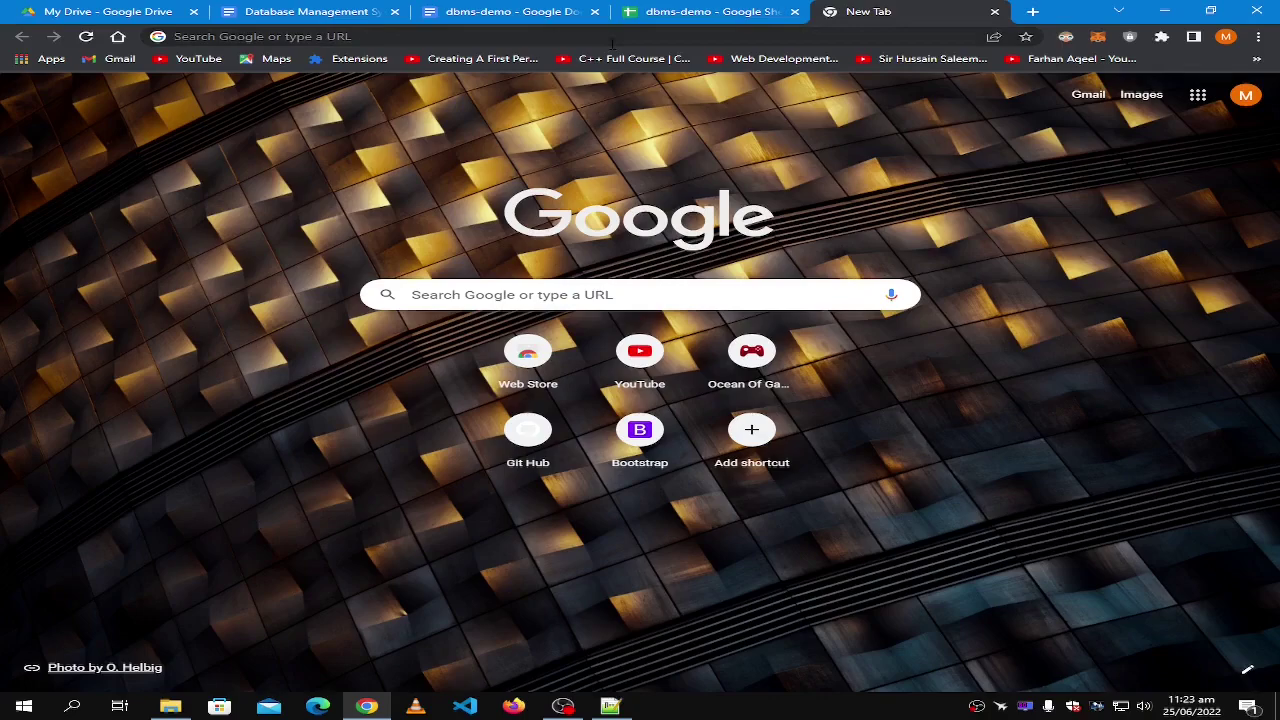
left_click(612, 40)
type("hacker")
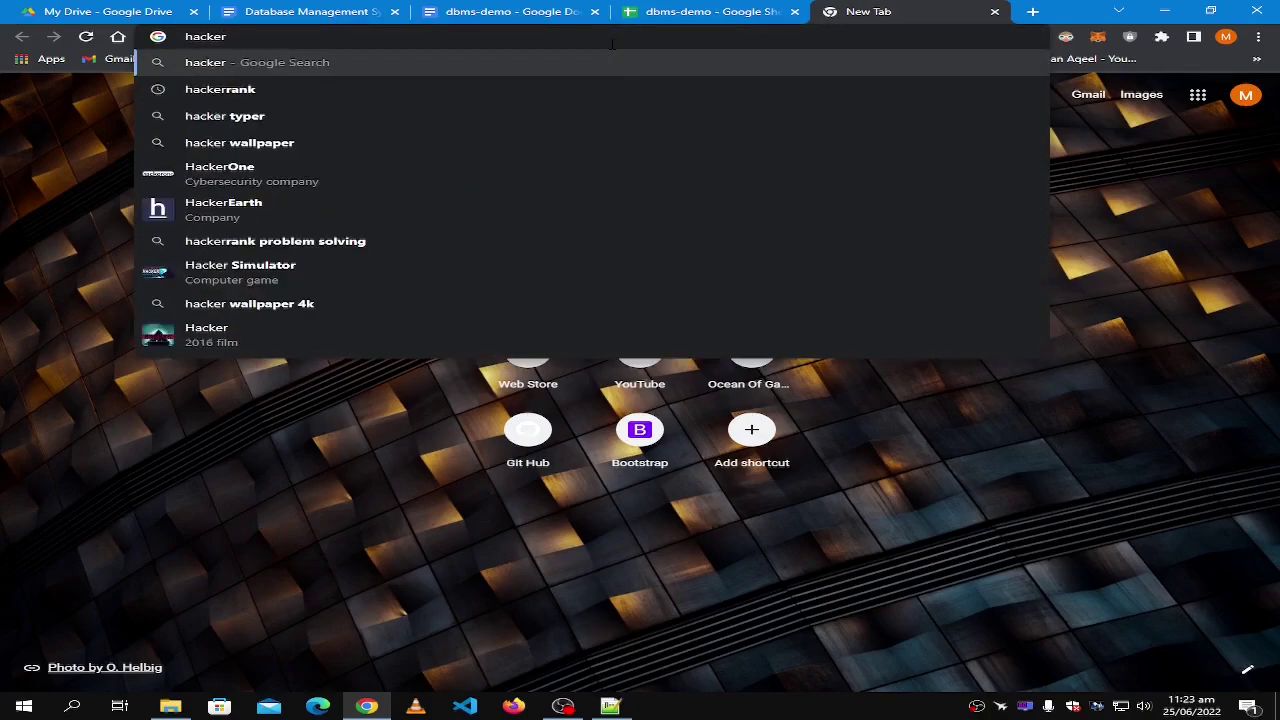
key("Down")
key("Return")
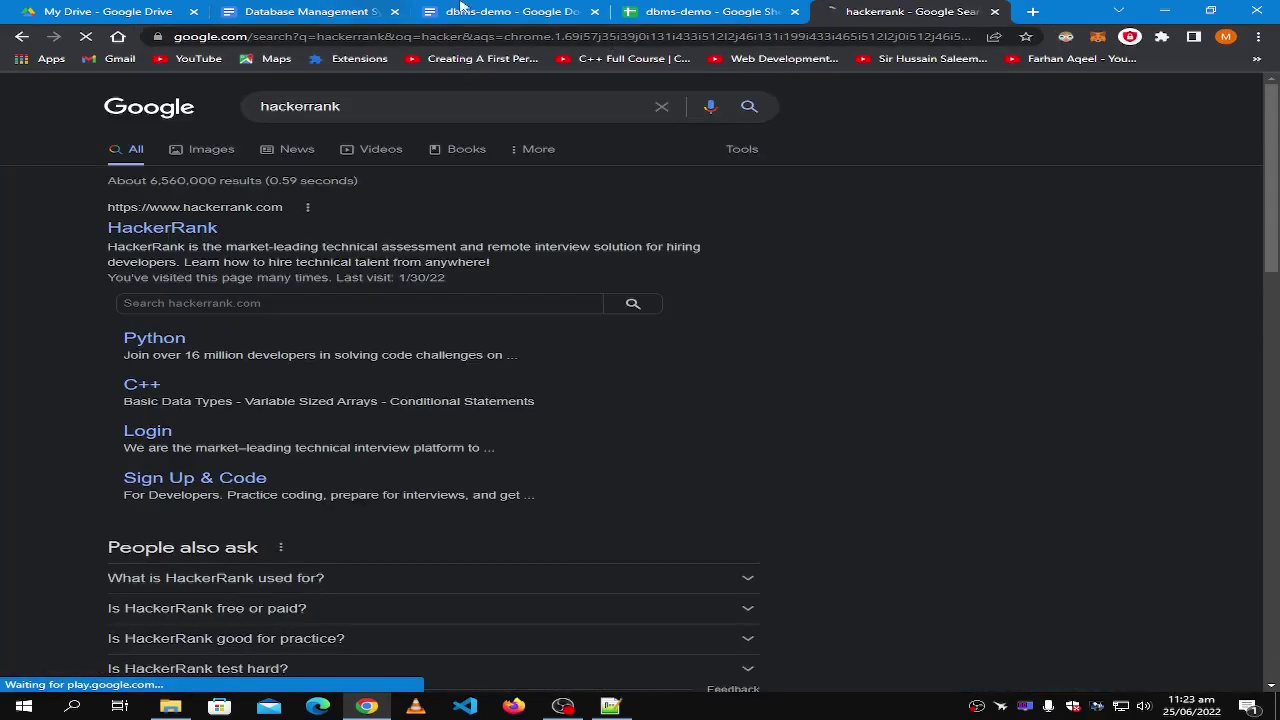
left_click(512, 11)
Highlight the Cardinalities section of the Database Management System notes, then bring up topics.txt.
left_click(700, 11)
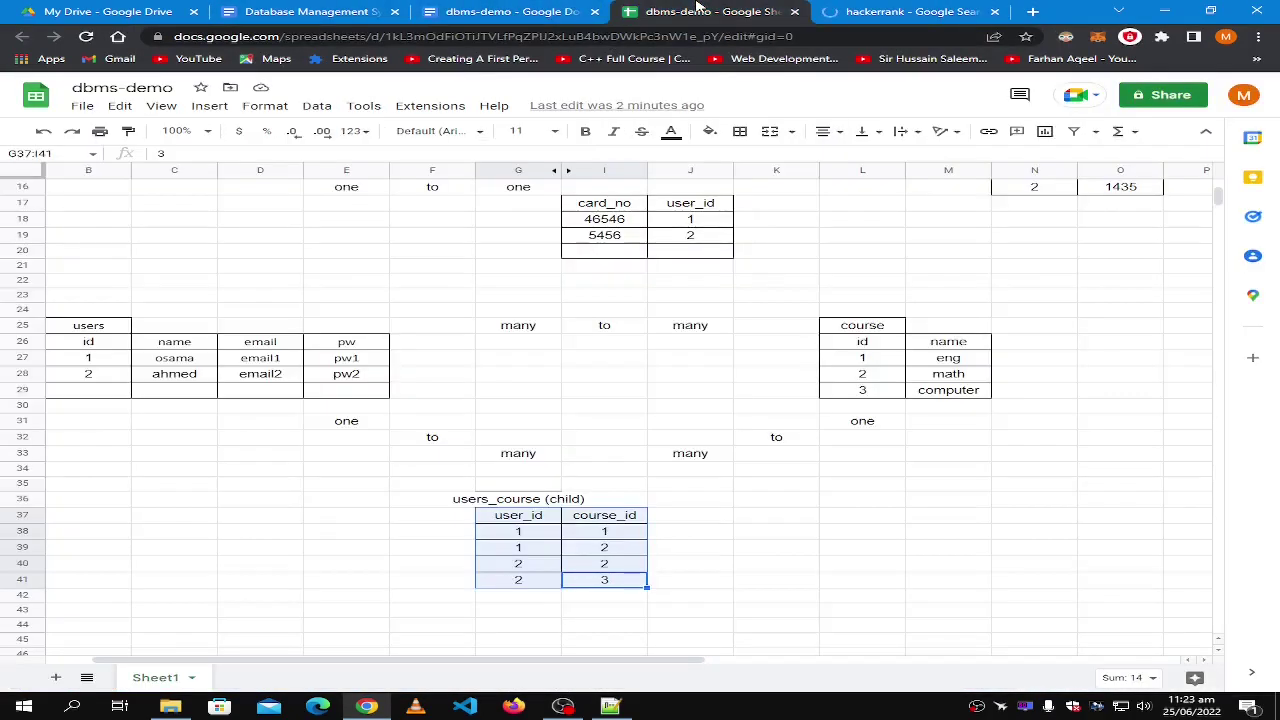
left_click(268, 11)
scroll(630, 520, "down", 2)
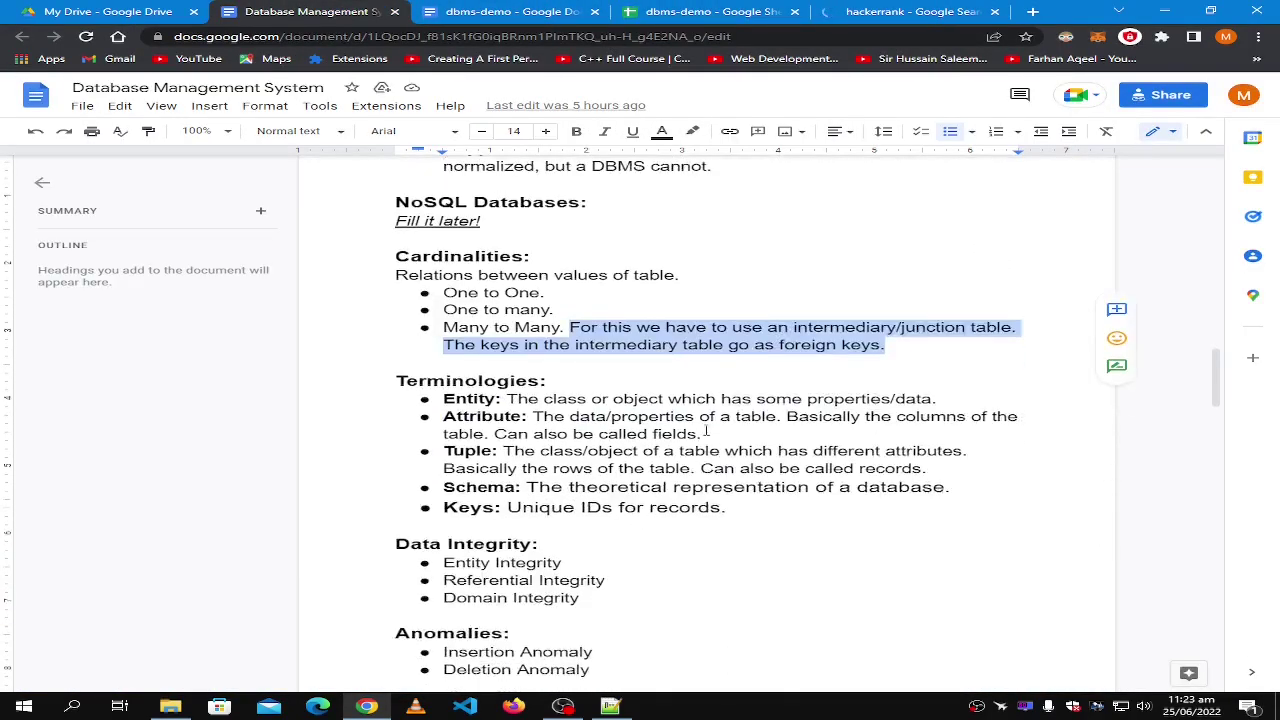
left_click(901, 318)
left_click_drag(901, 318, 369, 219)
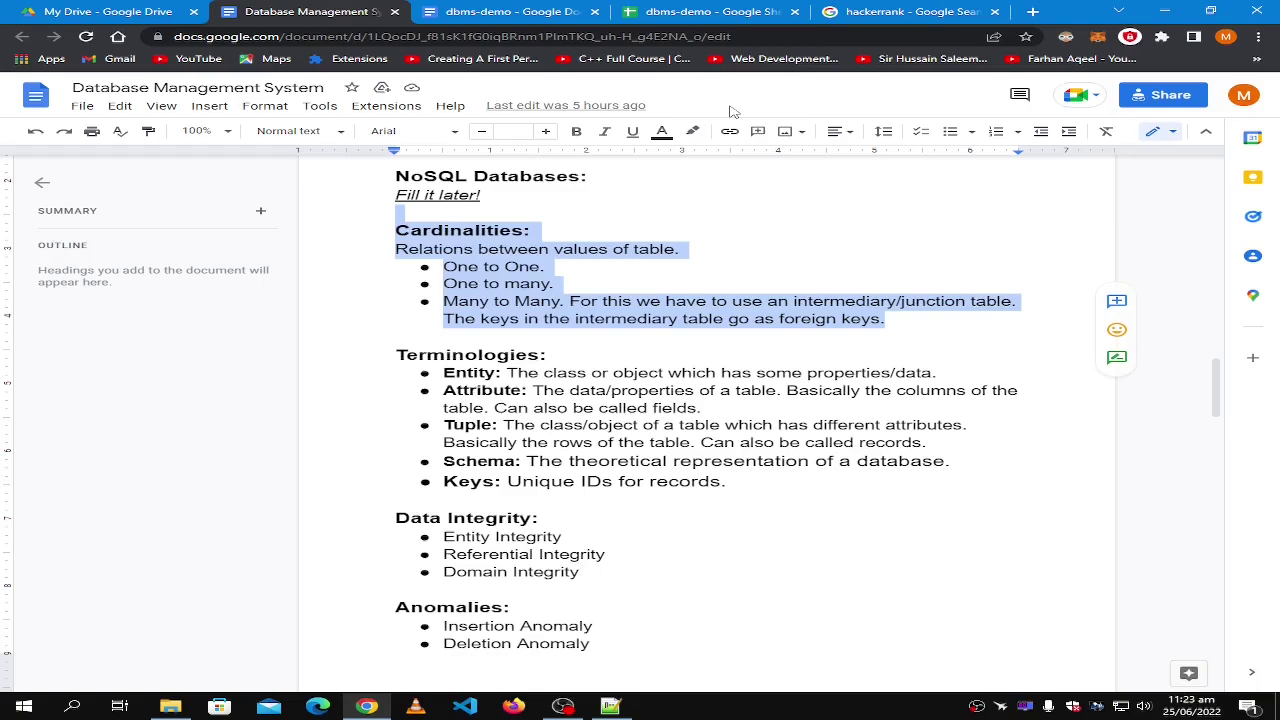
left_click(895, 499)
scroll(895, 499, "up", 4)
scroll(800, 560, "down", 3)
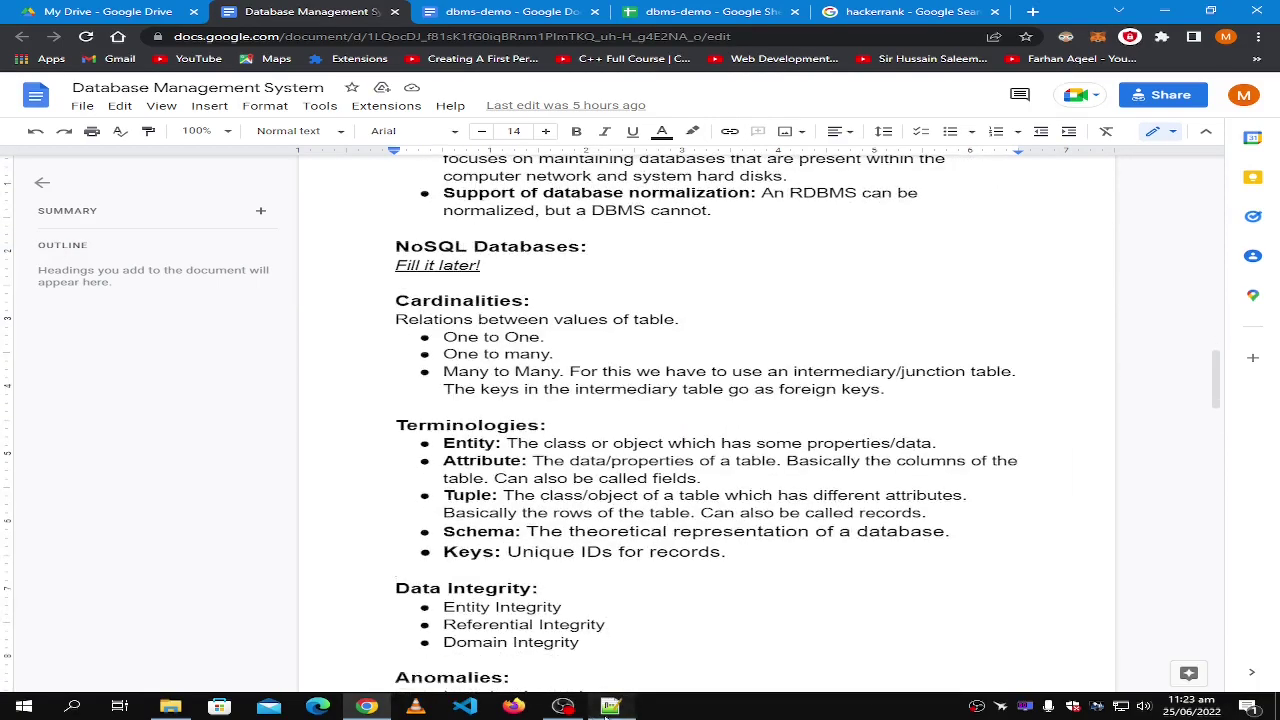
left_click(609, 707)
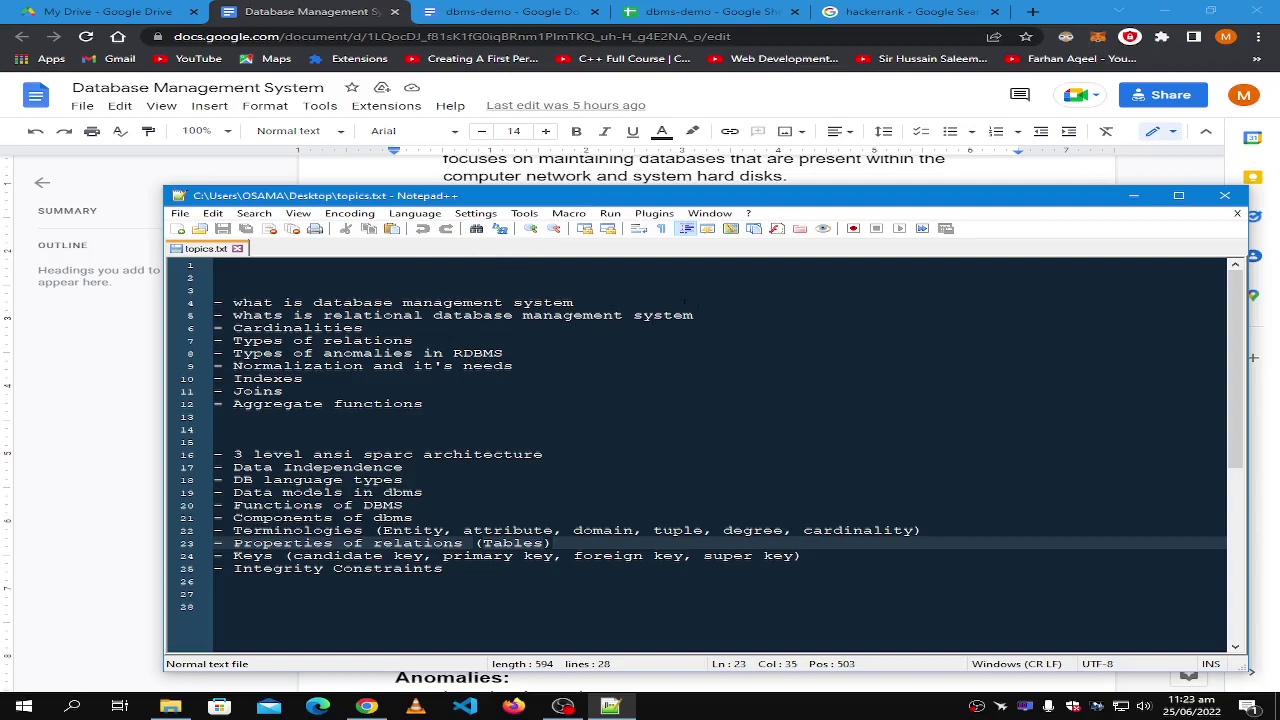
Highlight the RDBMS, Types of relations, Types of anomalies and Normalization topic lines.
left_click(684, 301)
key("shift+Home")
left_click_drag(729, 322, 198, 320)
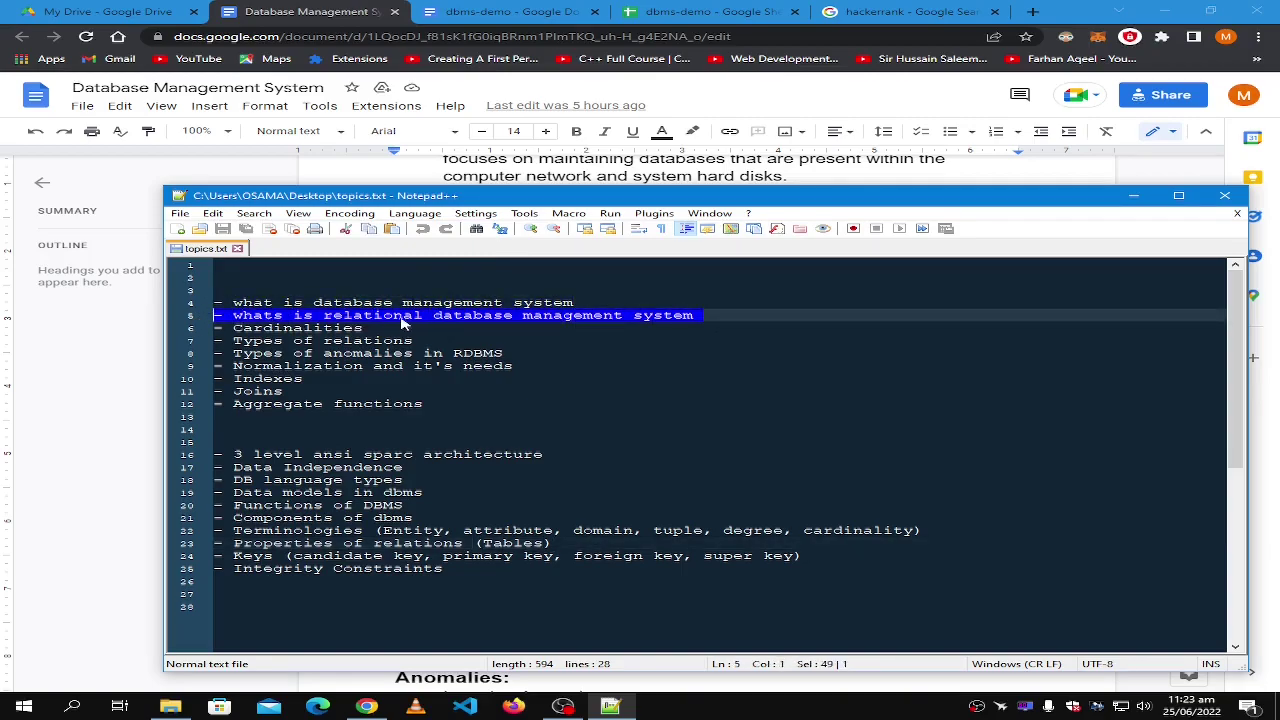
left_click_drag(425, 341, 181, 333)
left_click(516, 354)
left_click_drag(516, 354, 213, 354)
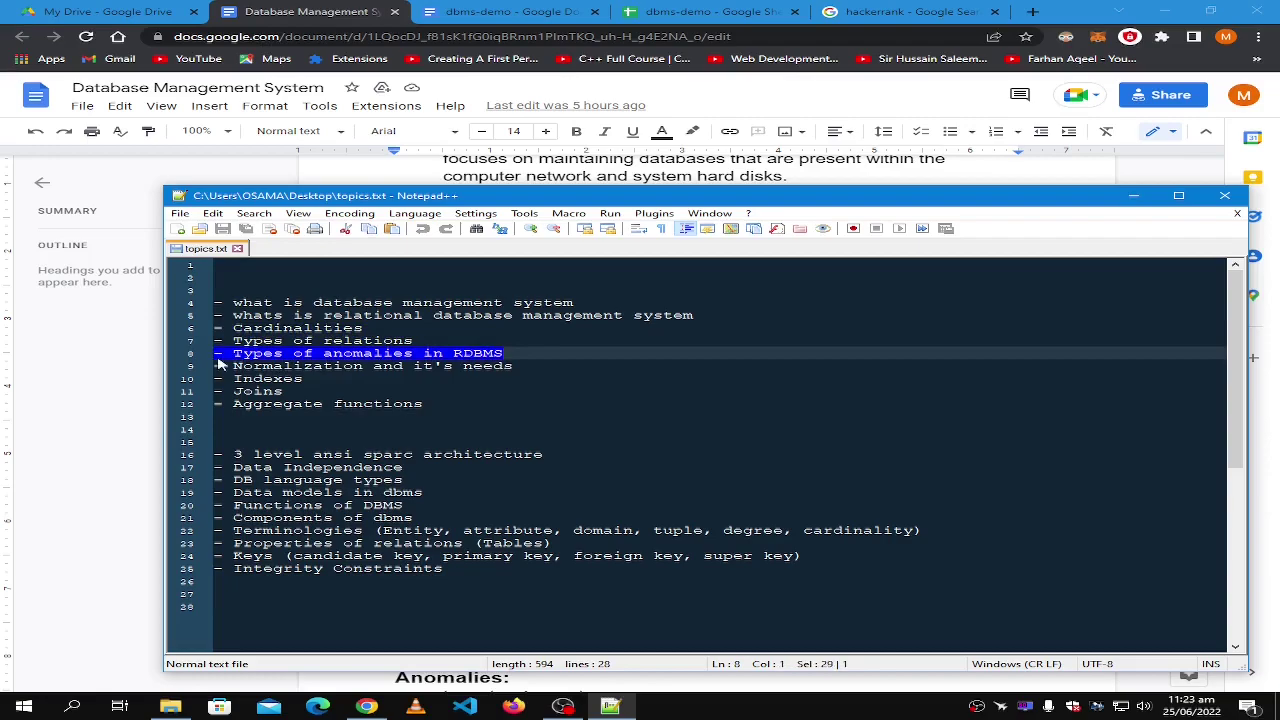
left_click_drag(540, 366, 171, 380)
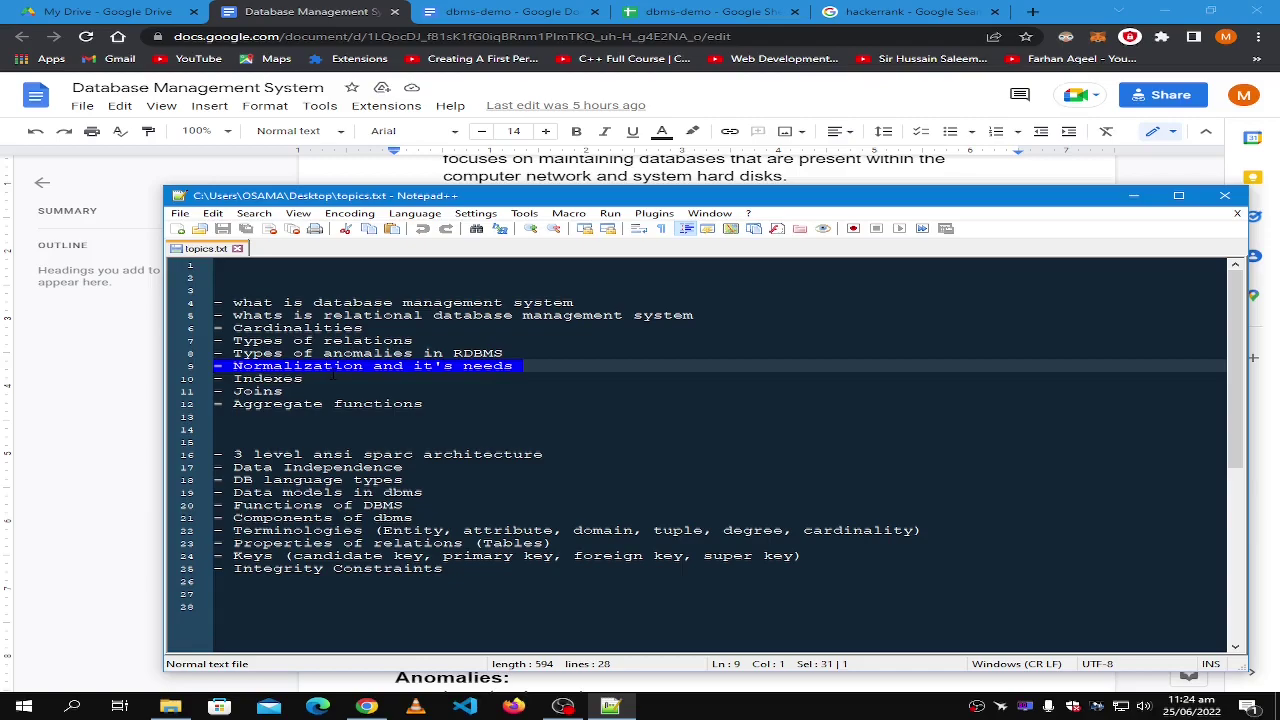
Select the words anomalies, Joins, Aggregate and functions, then return to dbms-demo.
double_click(367, 353)
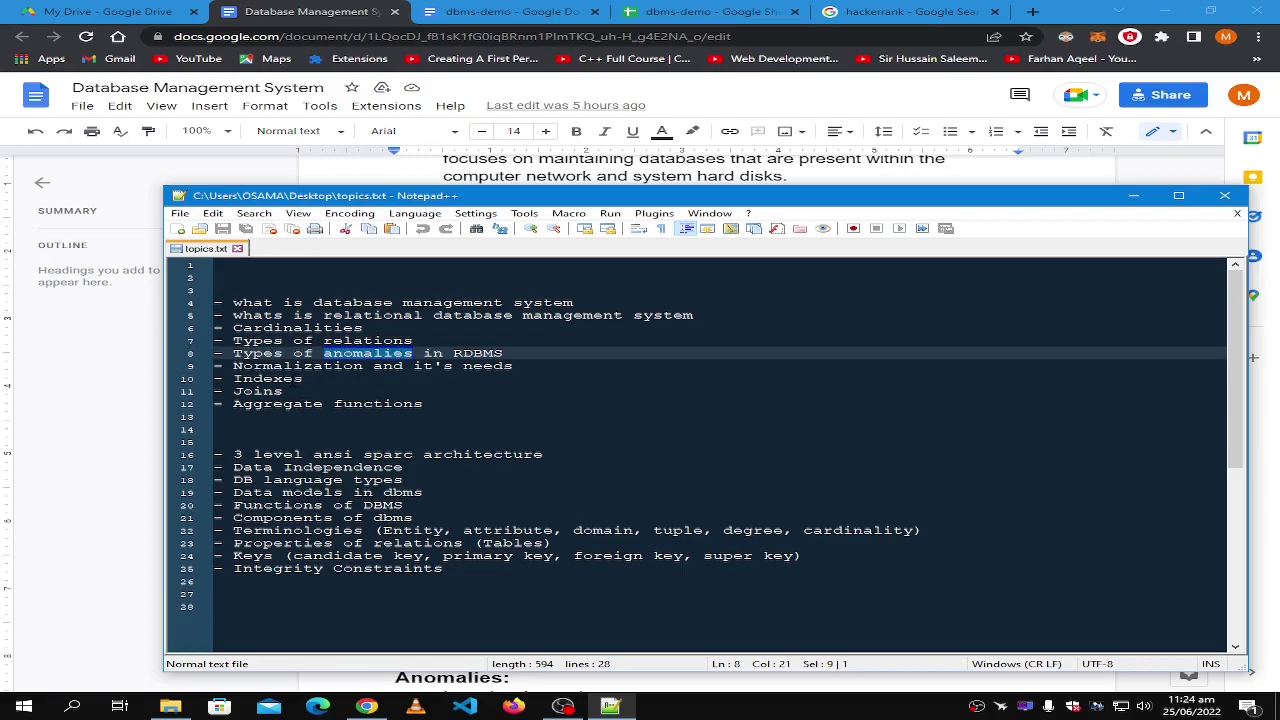
double_click(258, 391)
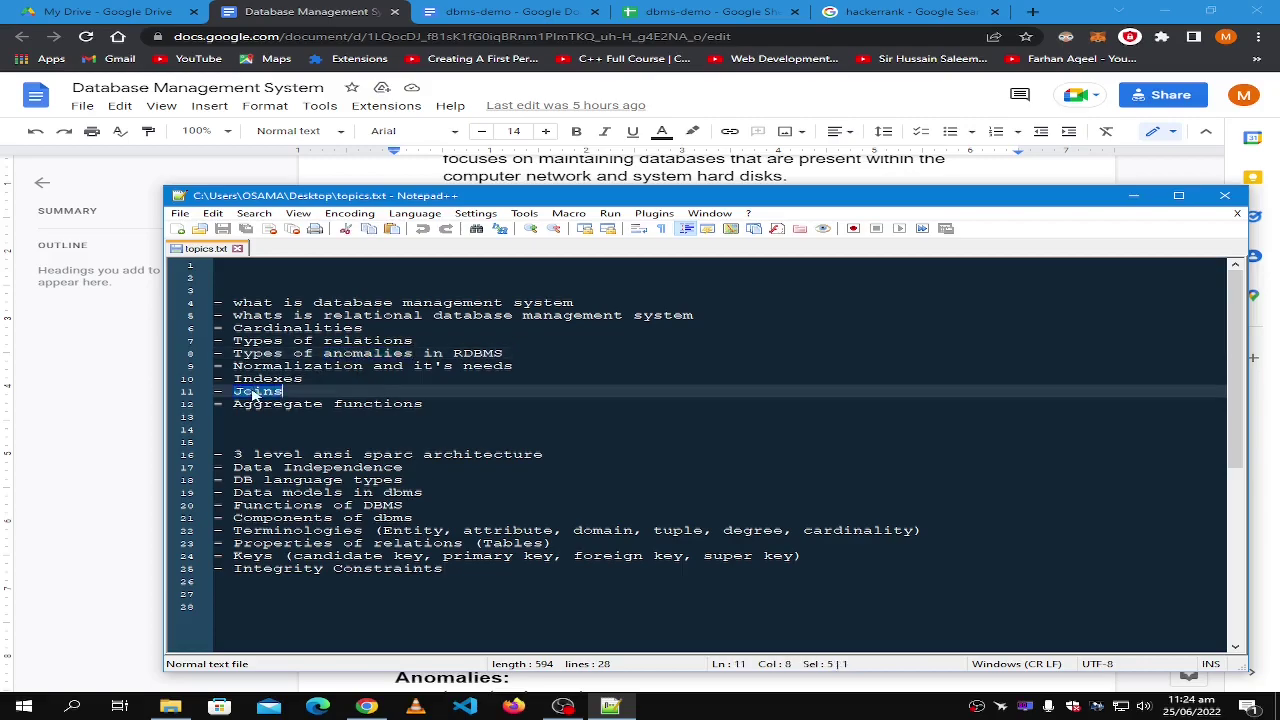
double_click(280, 403)
left_click(381, 401)
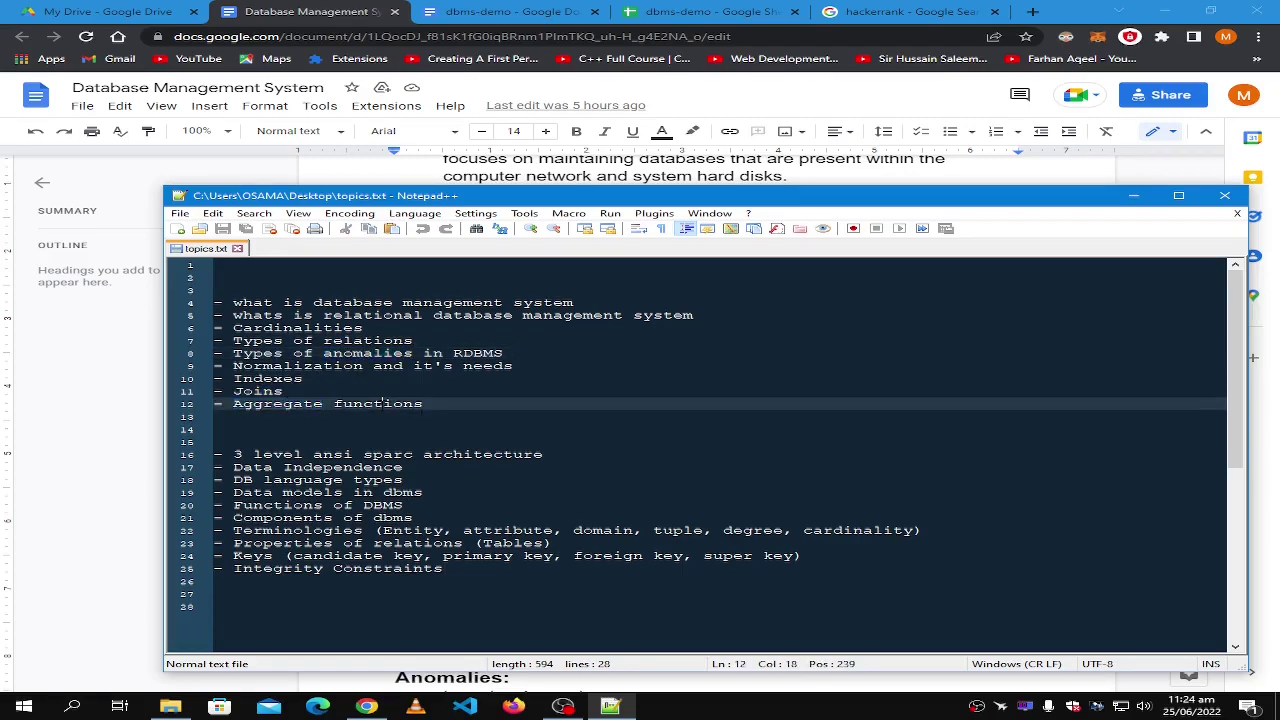
double_click(381, 403)
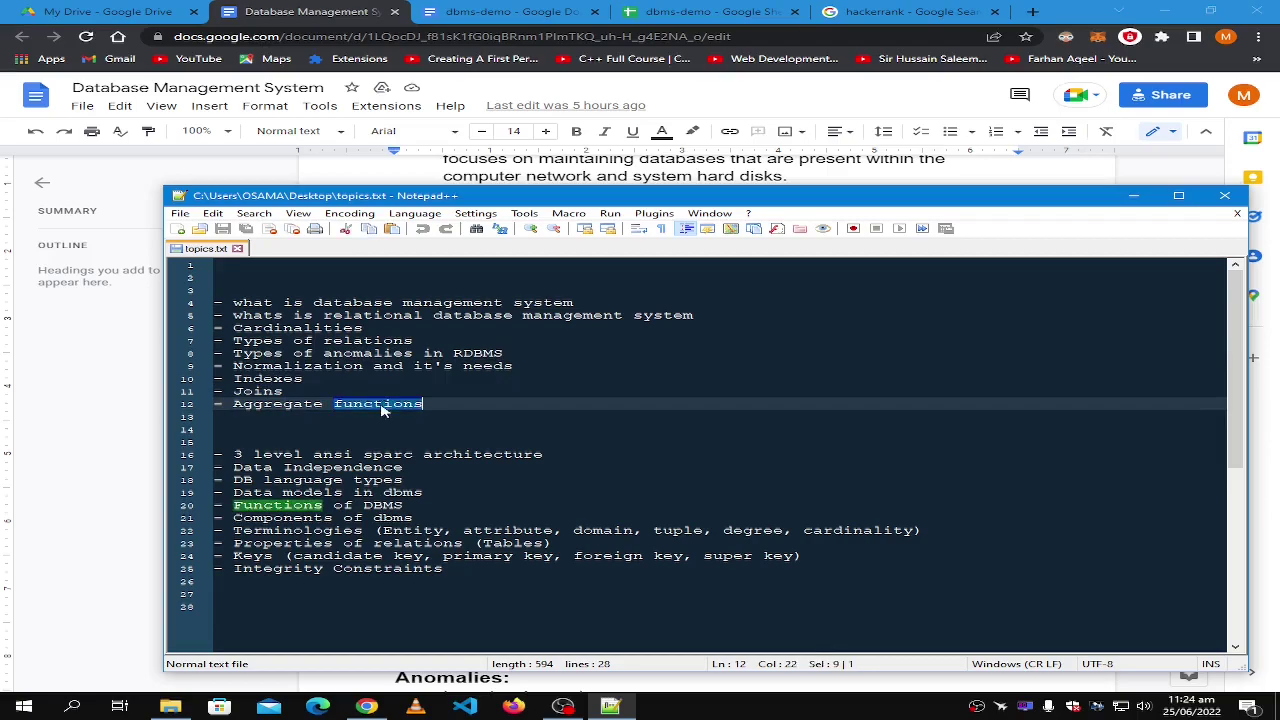
left_click(484, 8)
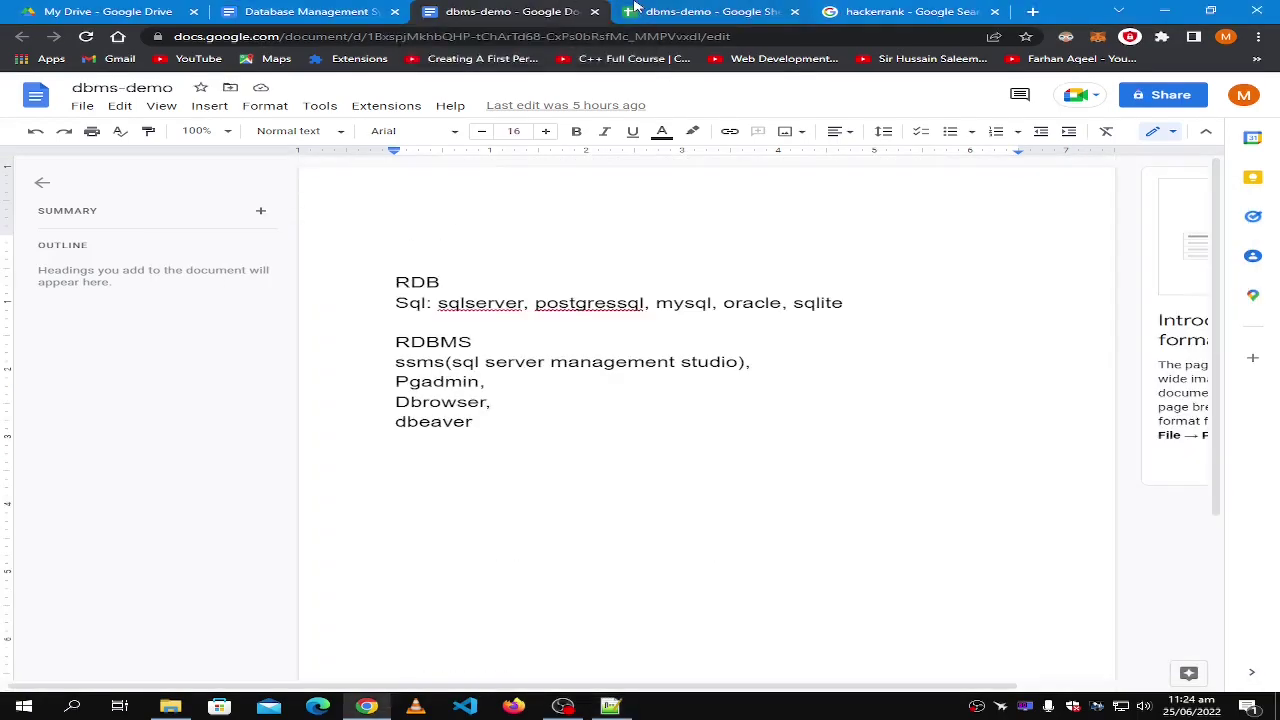
left_click(772, 8)
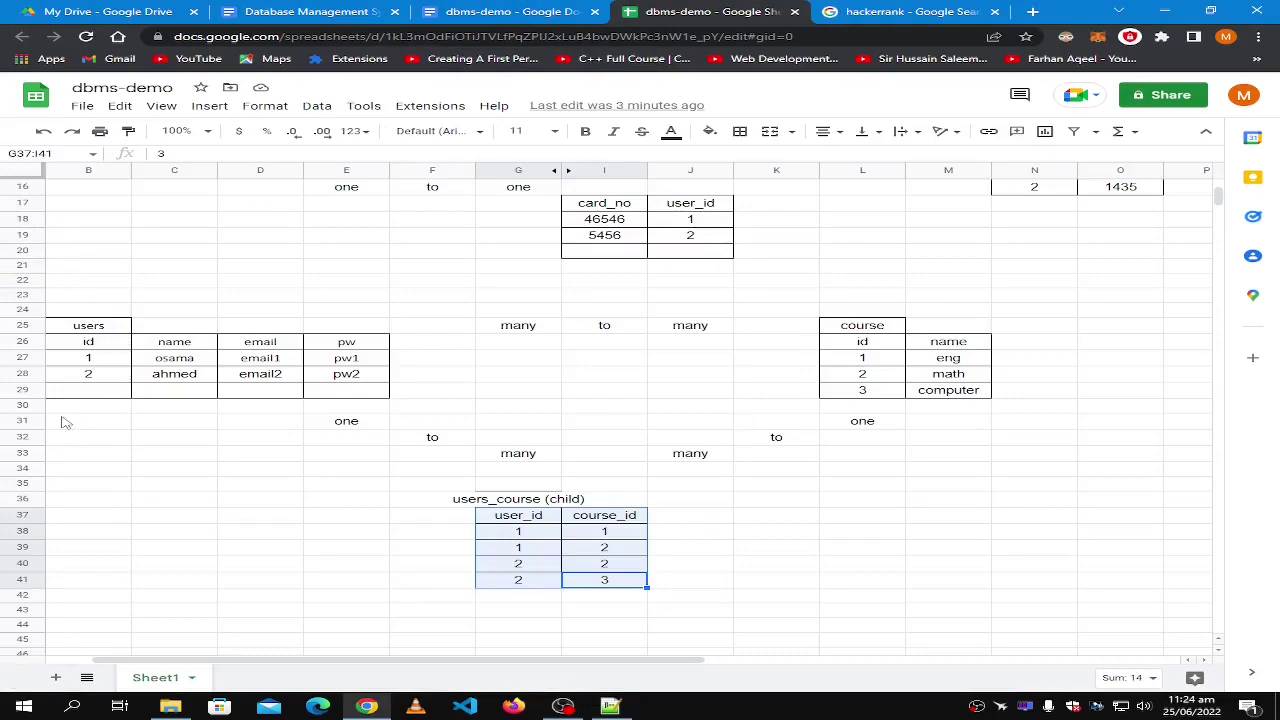
Enter the query 'select * from users' in cell B24 above the users table.
scroll(77, 302, "up", 5)
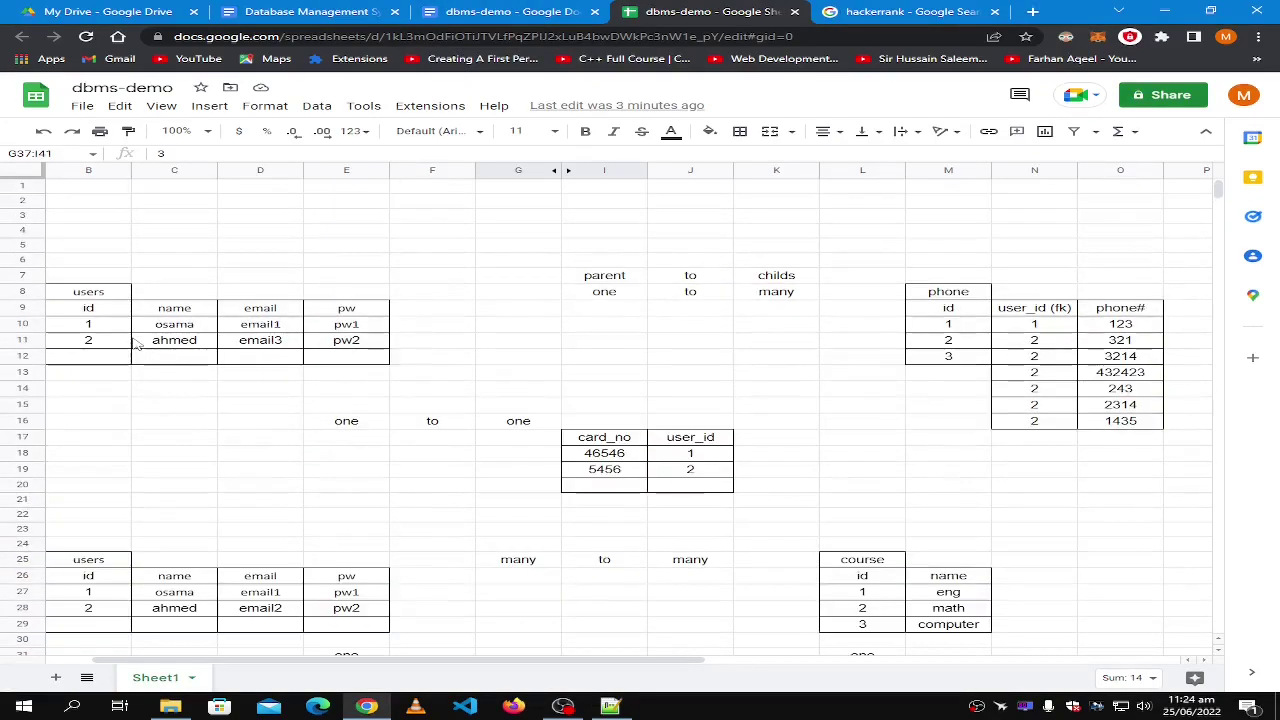
scroll(125, 453, "down", 4)
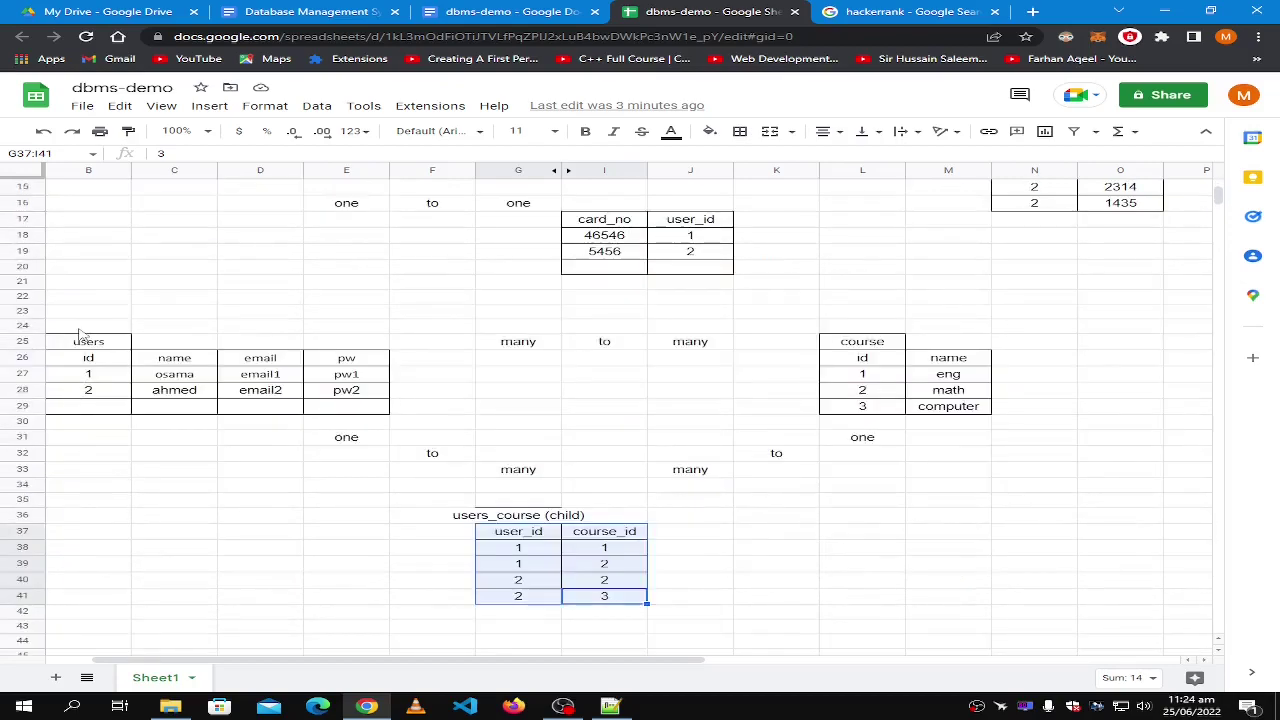
left_click(72, 326)
type("sele")
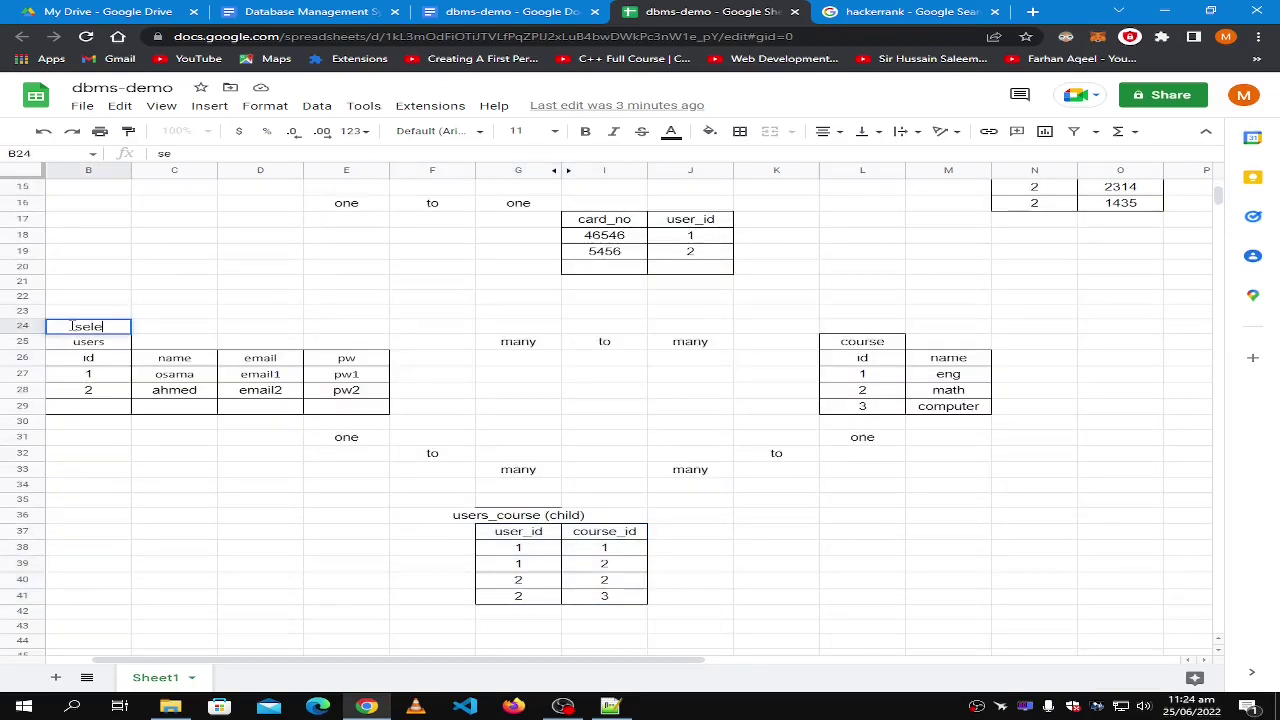
type("ct * from users")
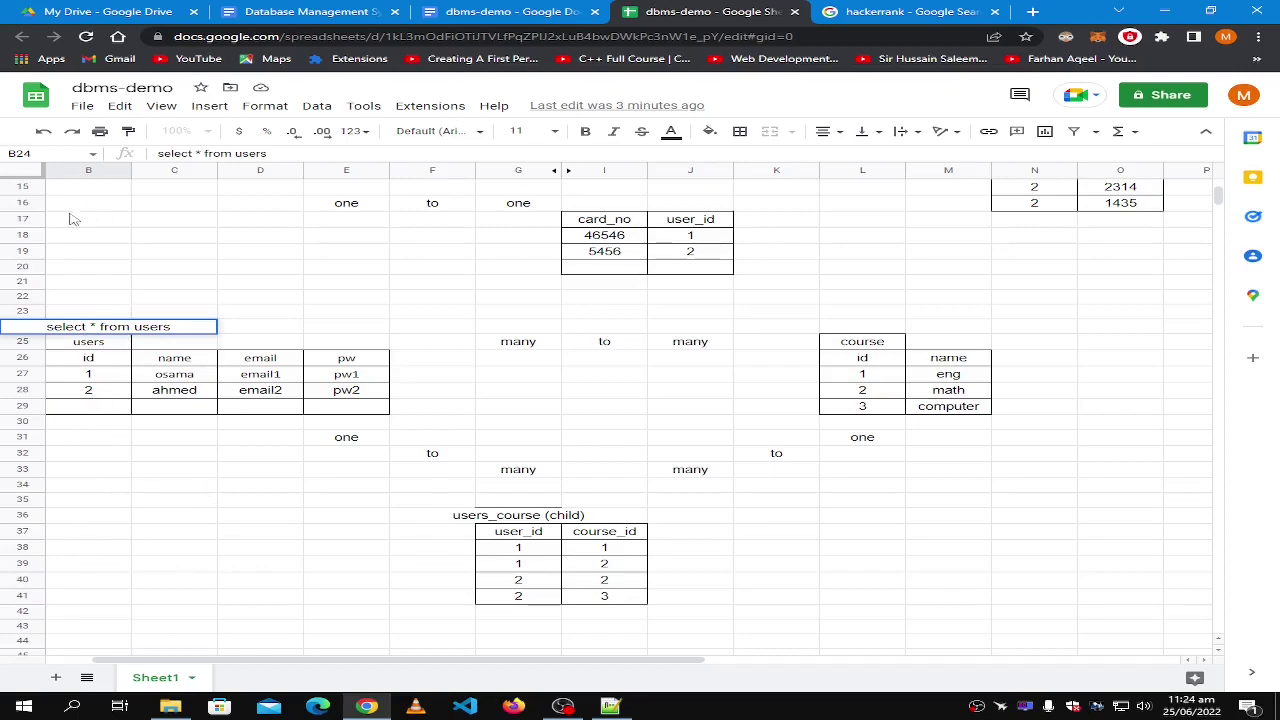
key("ctrl+Return")
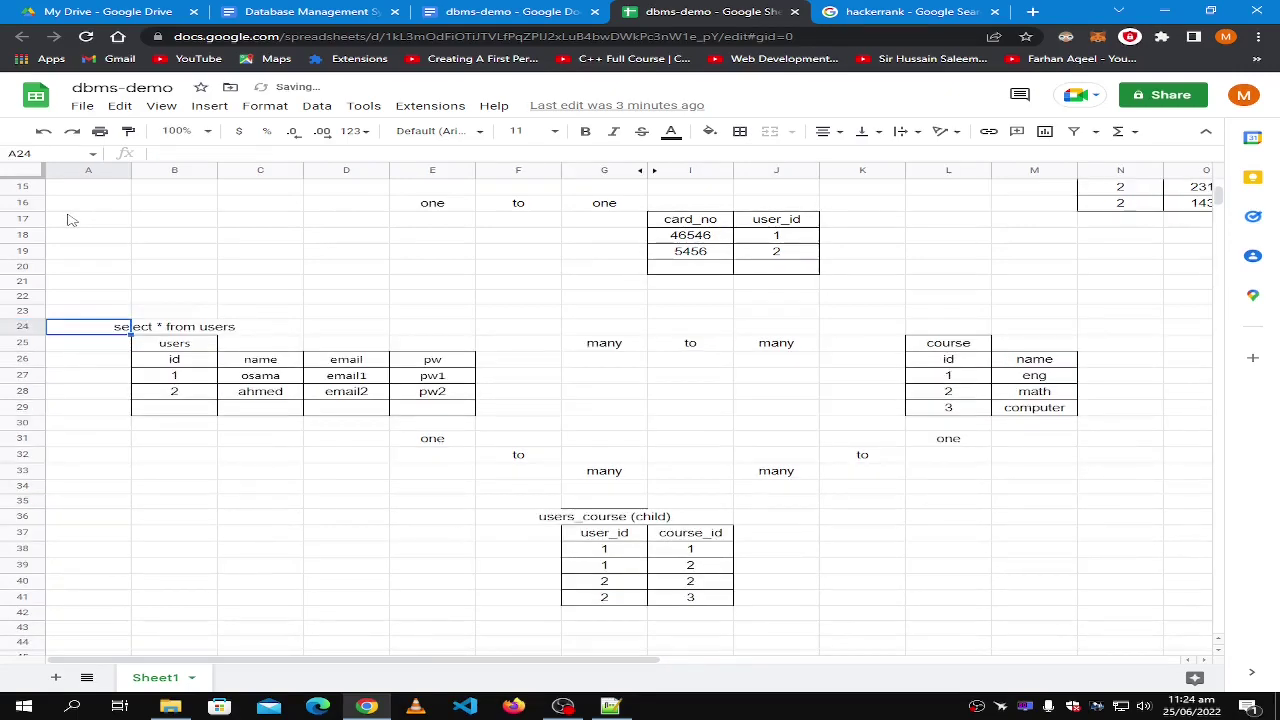
Edit B24 to read 'select count(*) from users'.
double_click(185, 328)
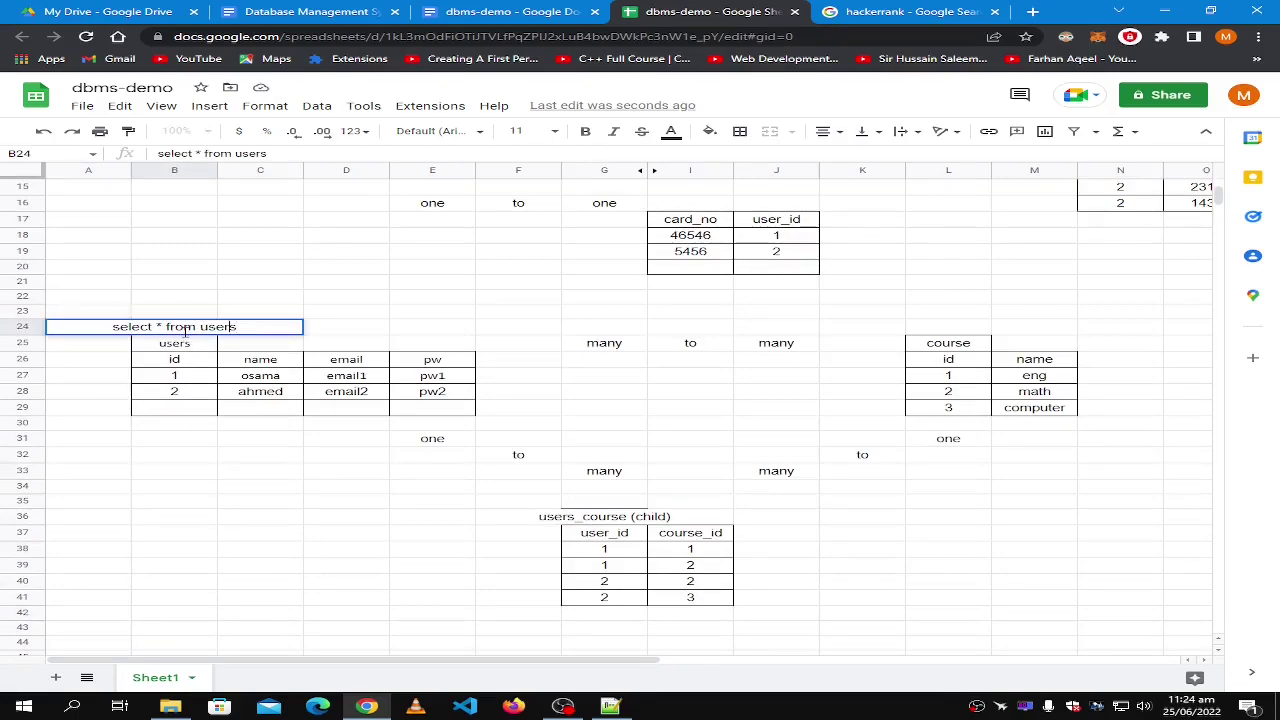
key("Left")
key("Left")
type("count(*")
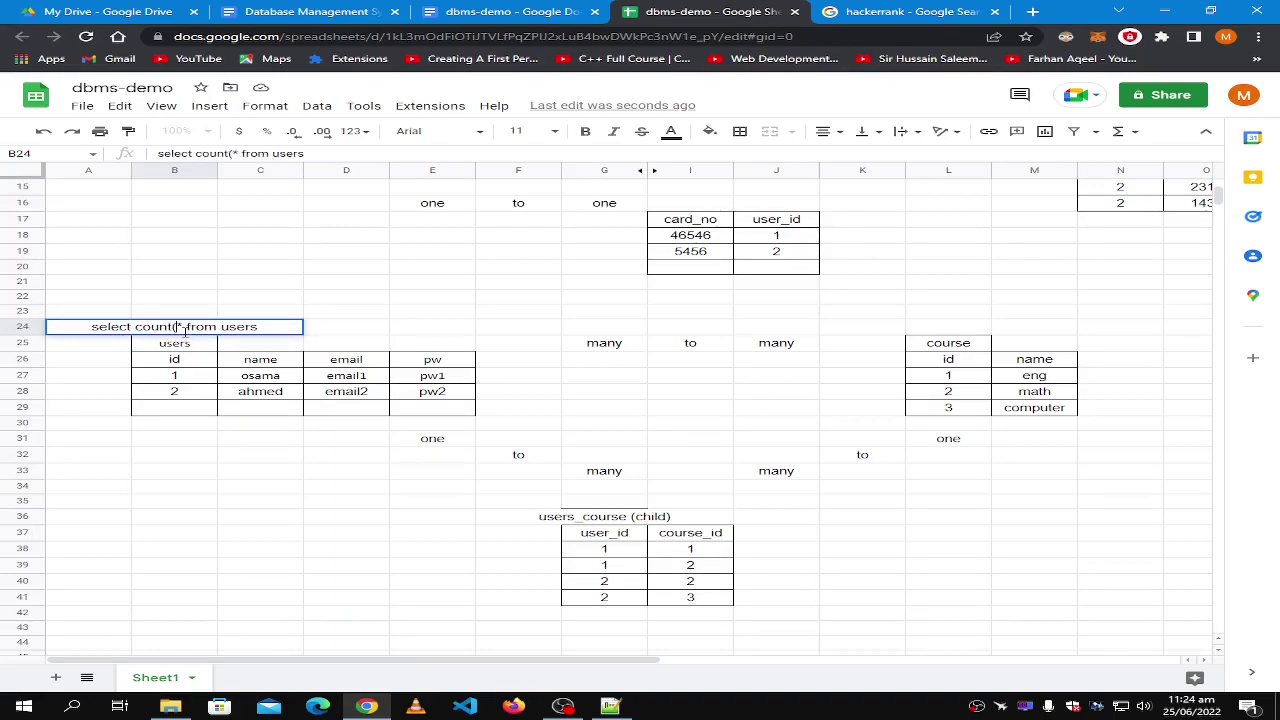
type("(")
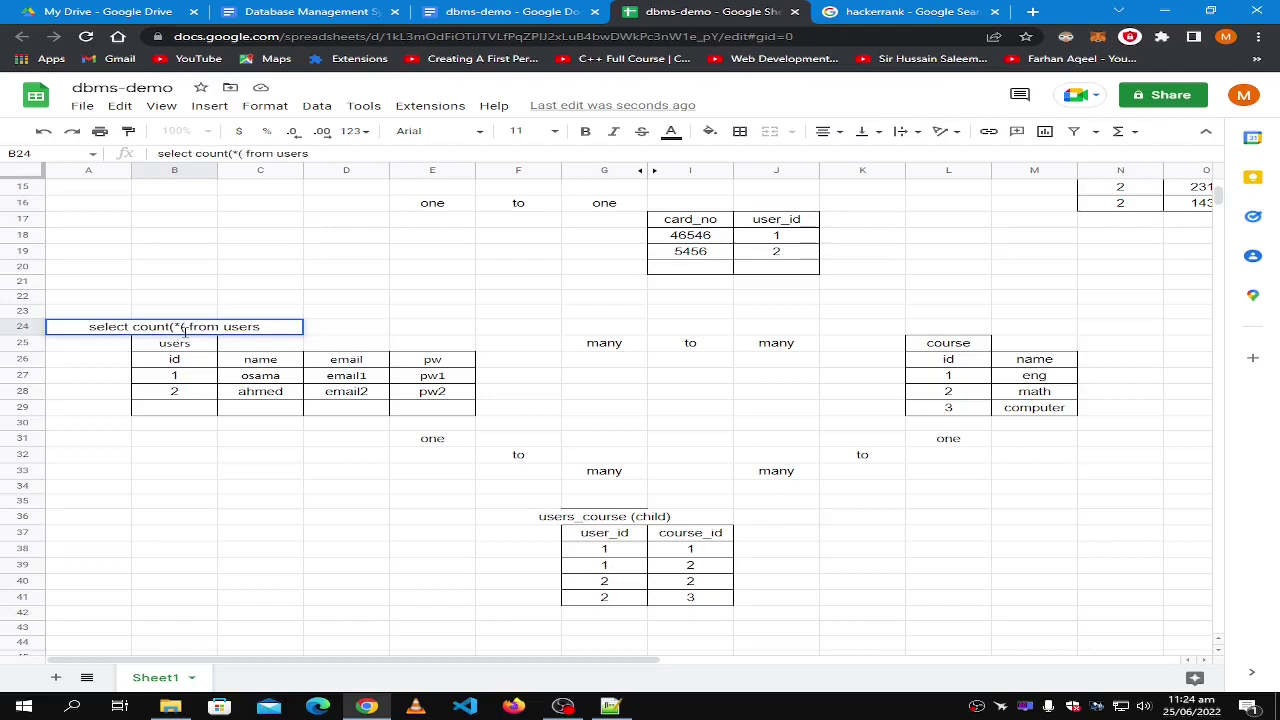
key("BackSpace")
type(")")
Highlight the count(*) part of the B24 query to point it out.
left_click_drag(185, 325, 134, 327)
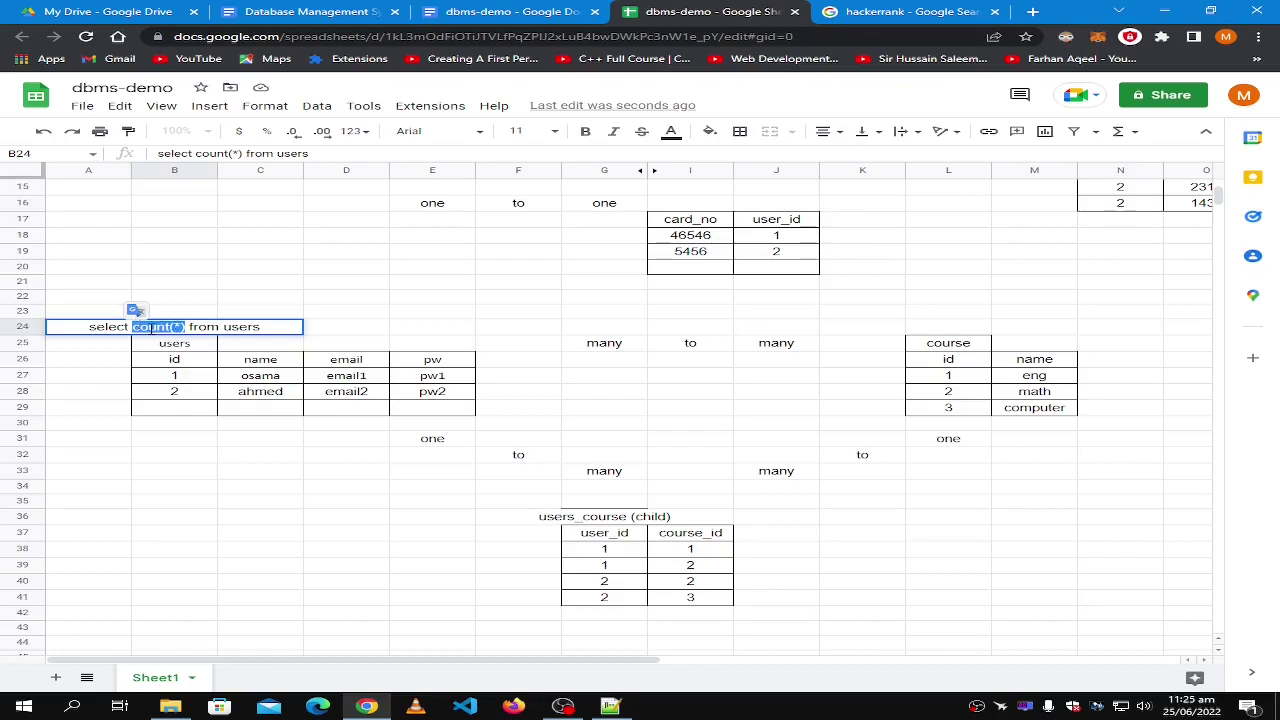
double_click(151, 326)
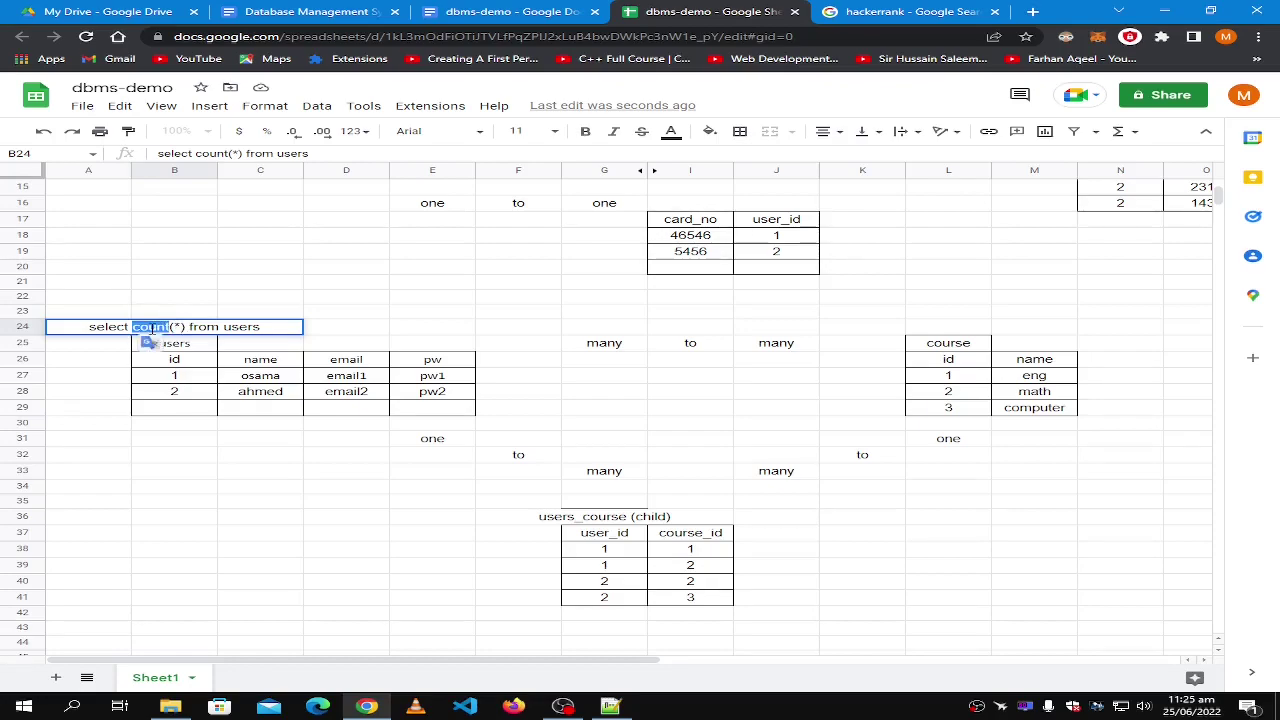
left_click(185, 327)
left_click_drag(187, 326, 133, 329)
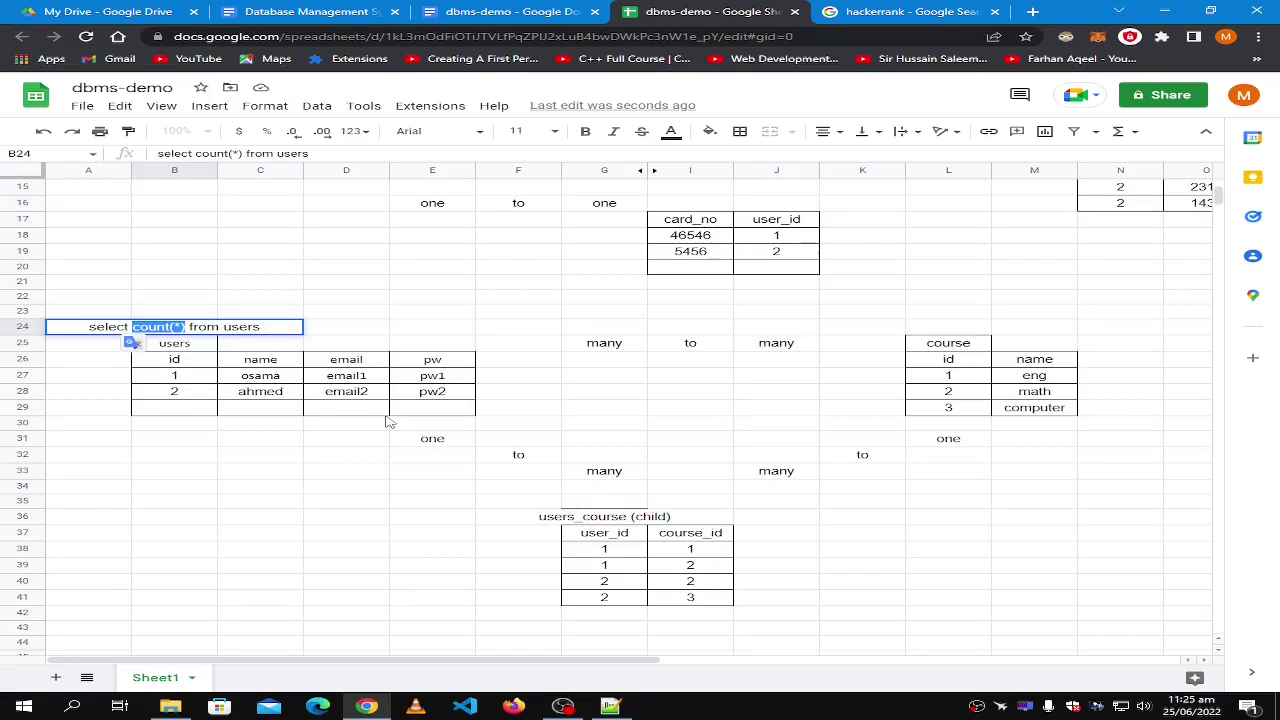
left_click(164, 328)
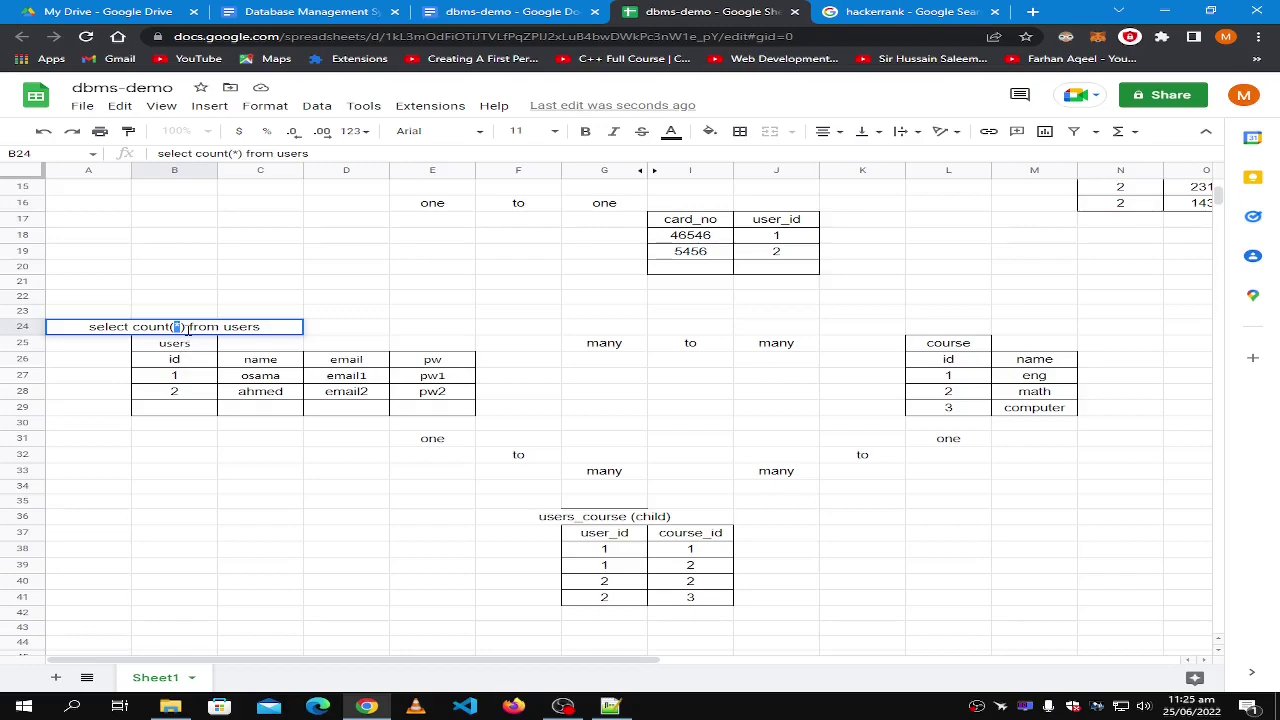
left_click(195, 397)
left_click(192, 378)
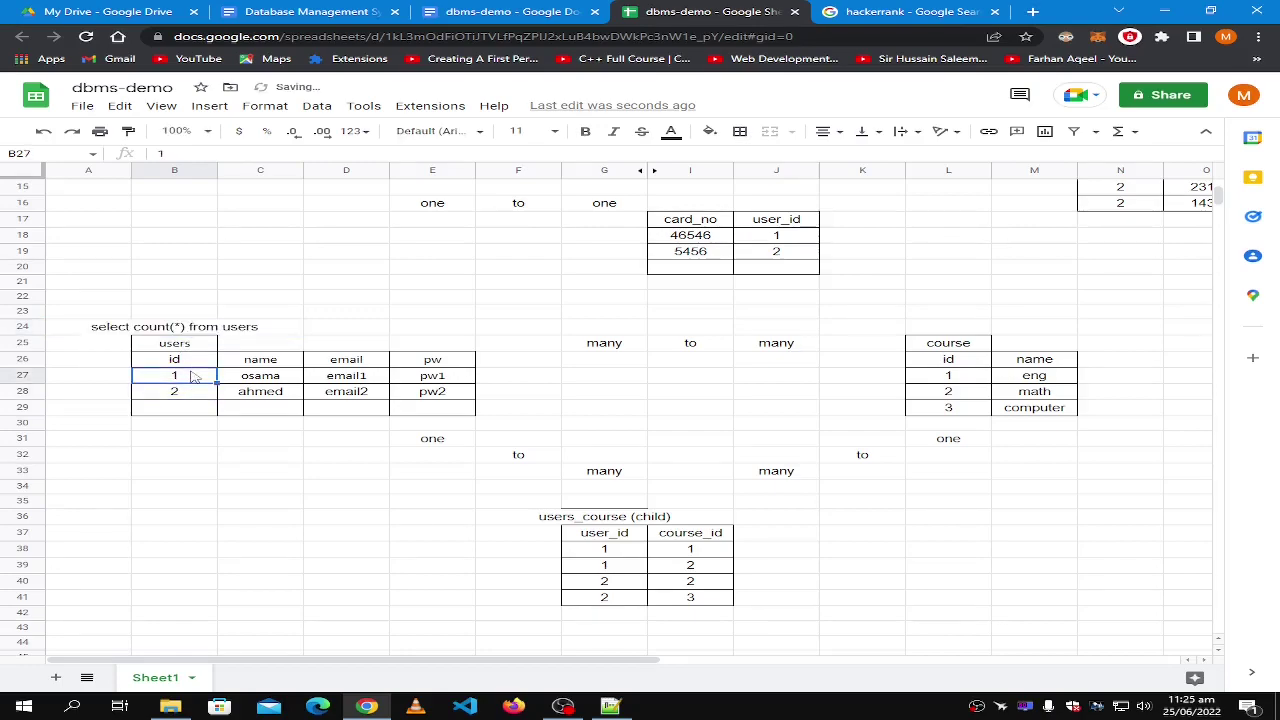
left_click(179, 331)
Replace the asterisk so B24 reads 'select count(id) from users'.
double_click(179, 331)
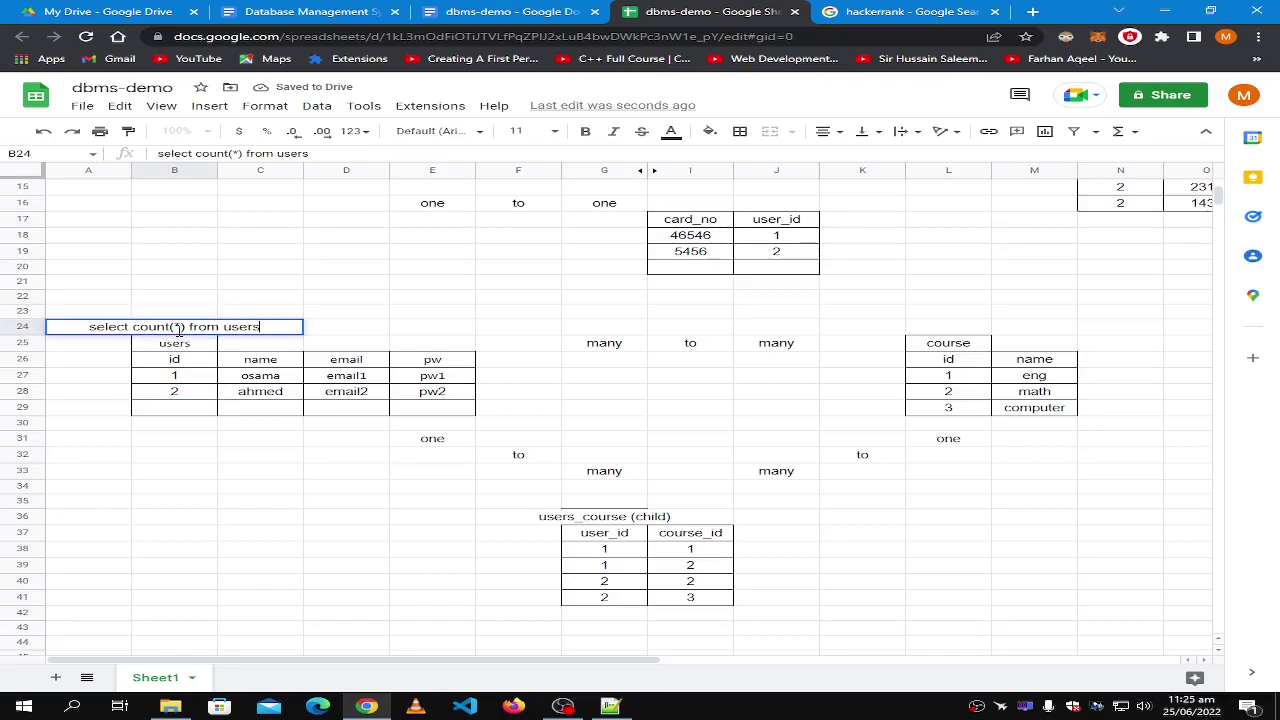
key("BackSpace")
type("id")
key("BackSpace")
type("d")
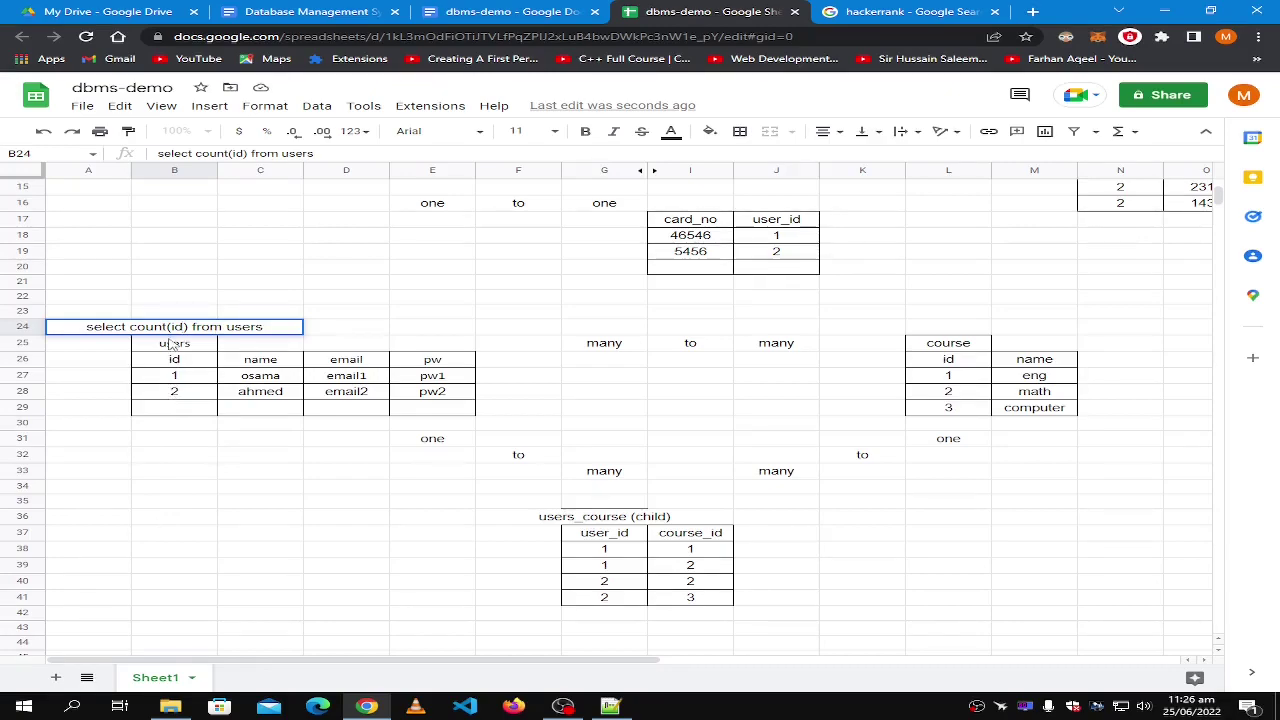
left_click(900, 11)
Go to HackerRank and open the SQL topic challenge list from the dashboard.
left_click(193, 230)
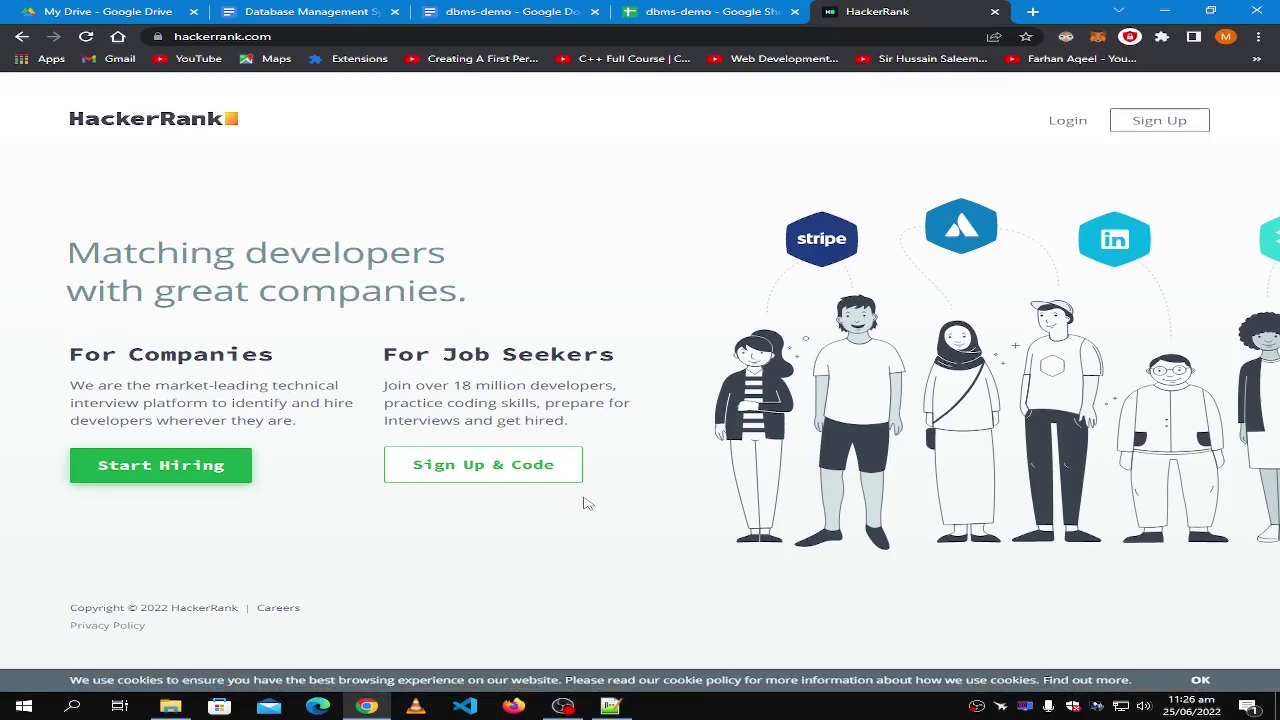
left_click(1033, 12)
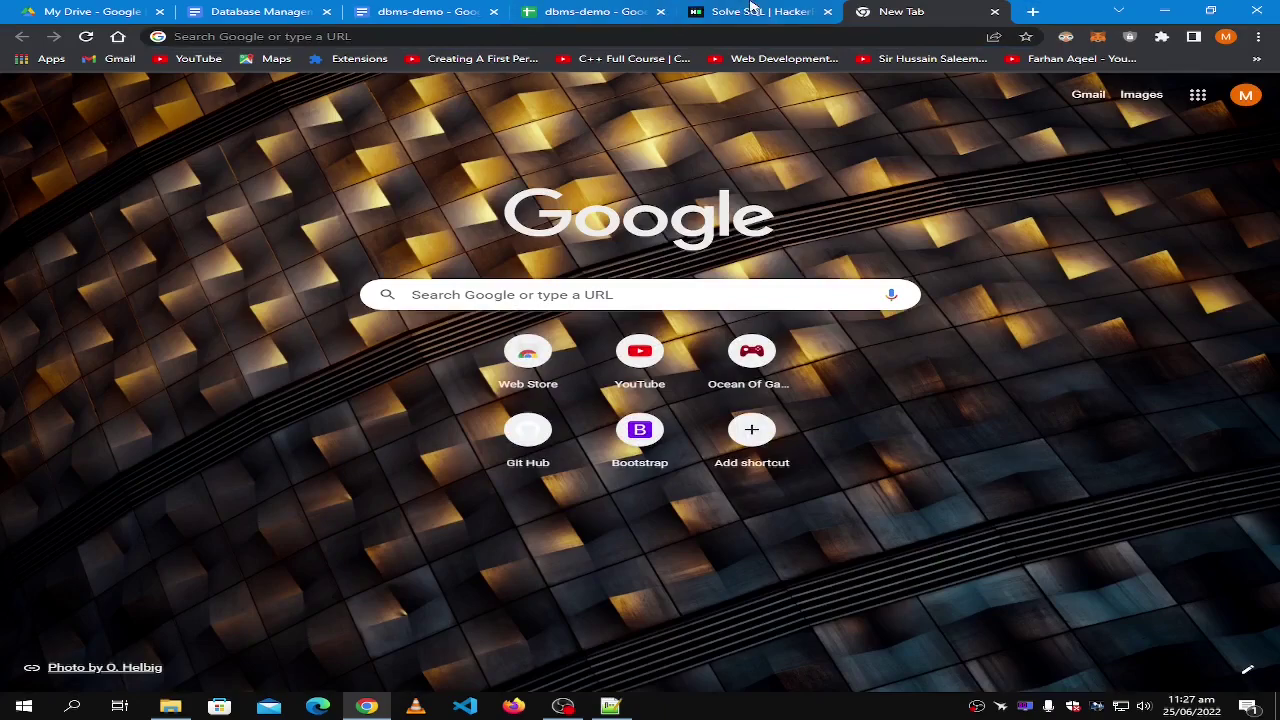
key("ctrl+shift+Tab")
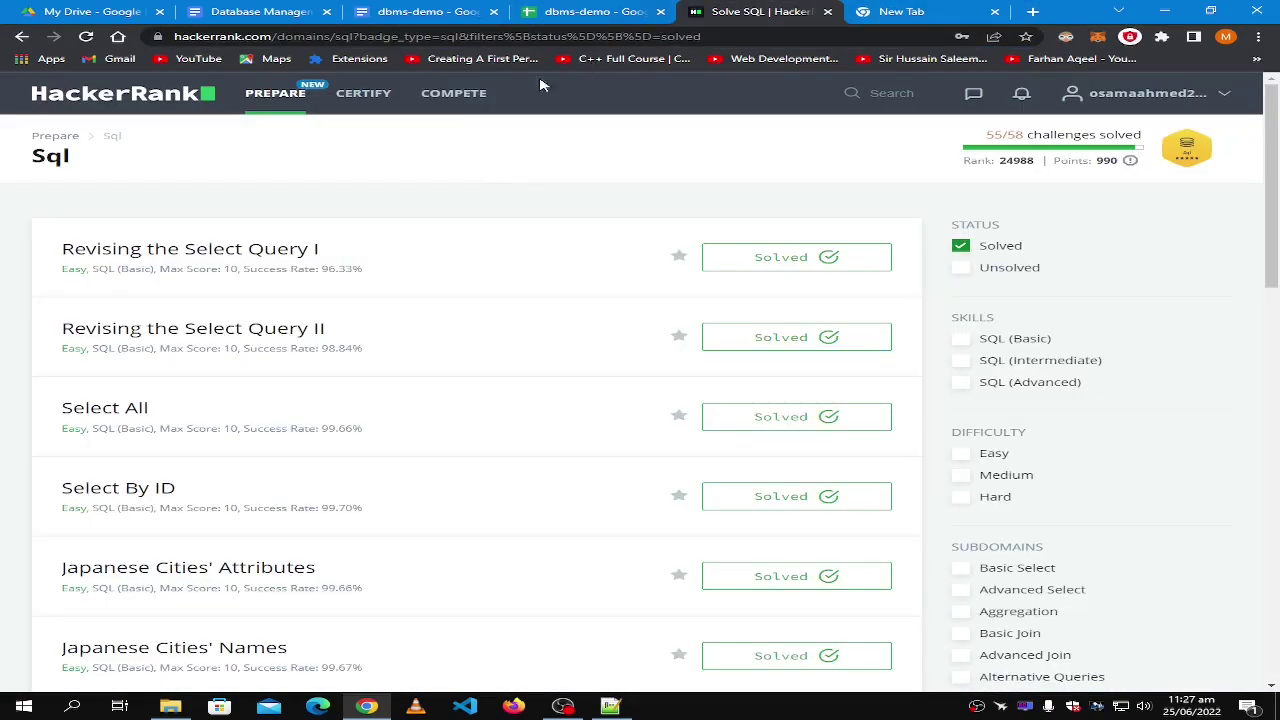
left_click(310, 92)
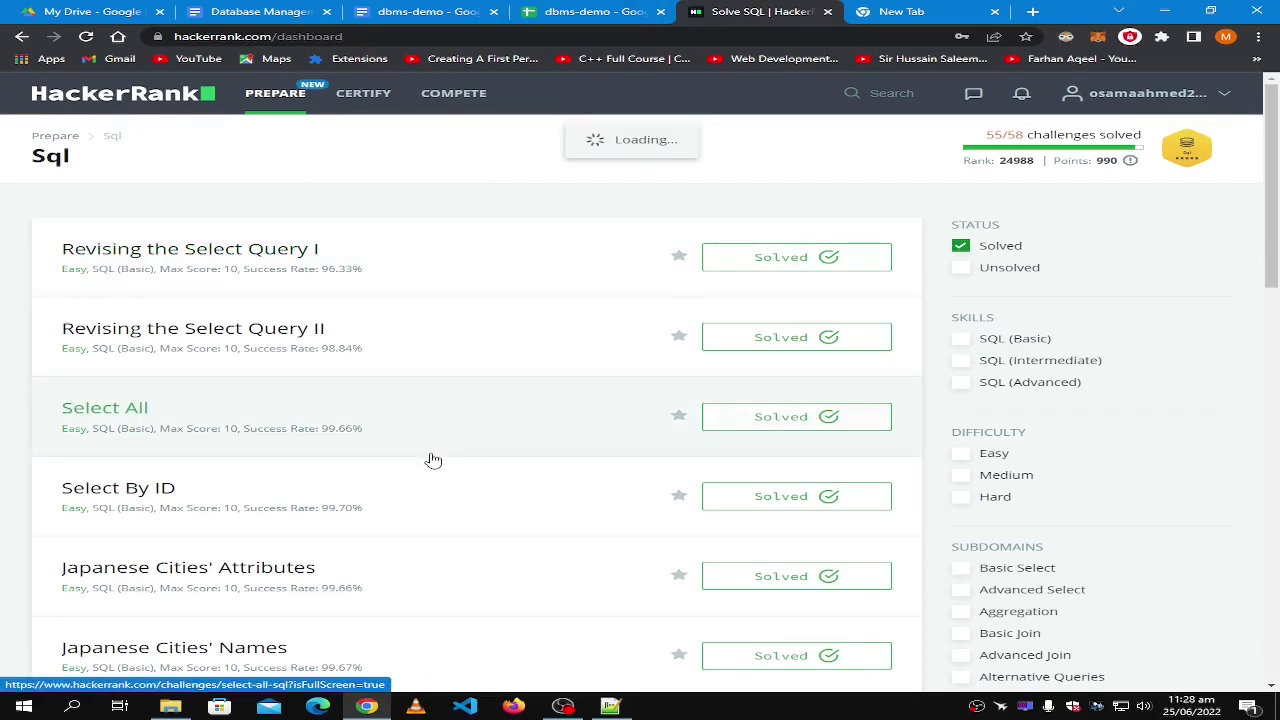
scroll(433, 460, "down", 5)
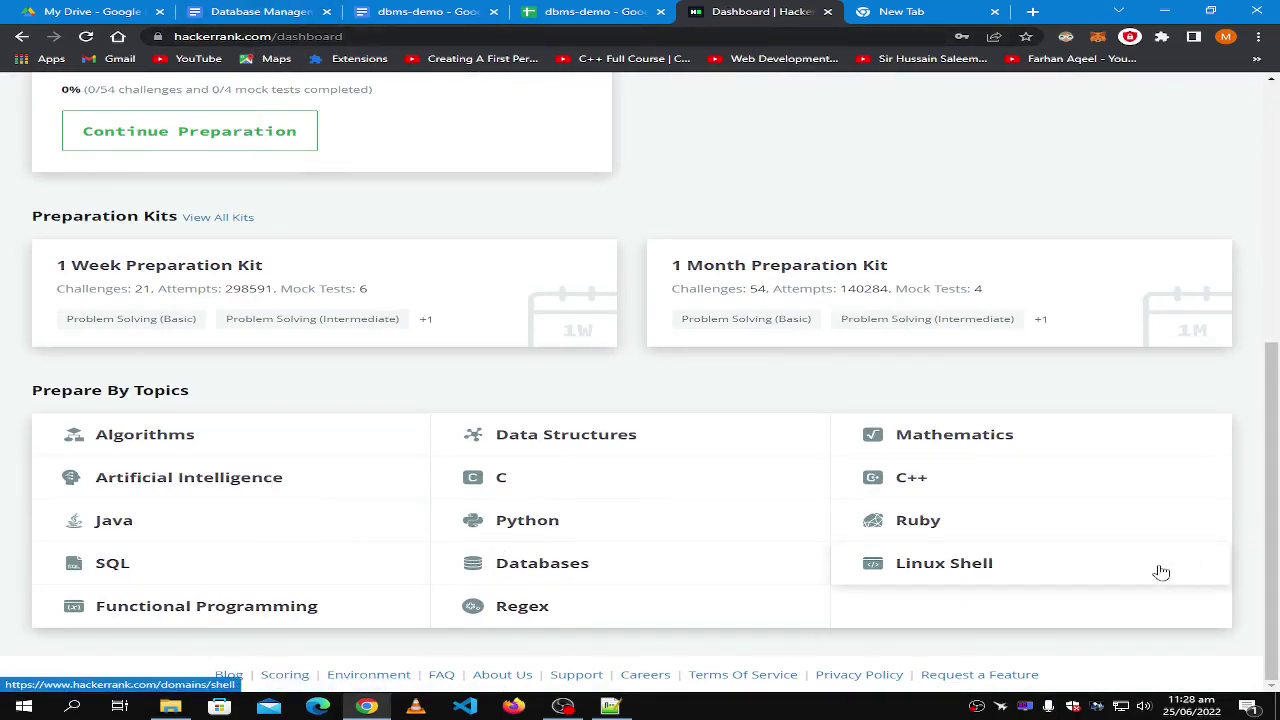
left_click(108, 567)
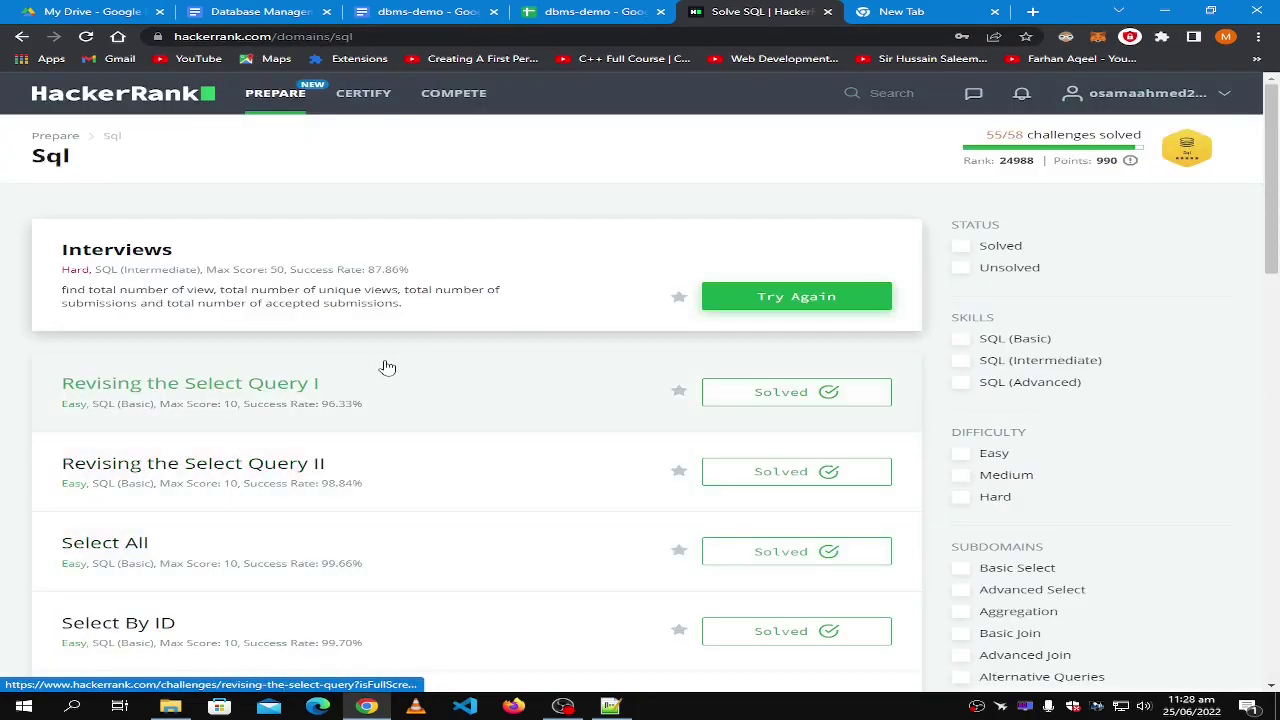
scroll(388, 368, "down", 5)
key("alt+Left")
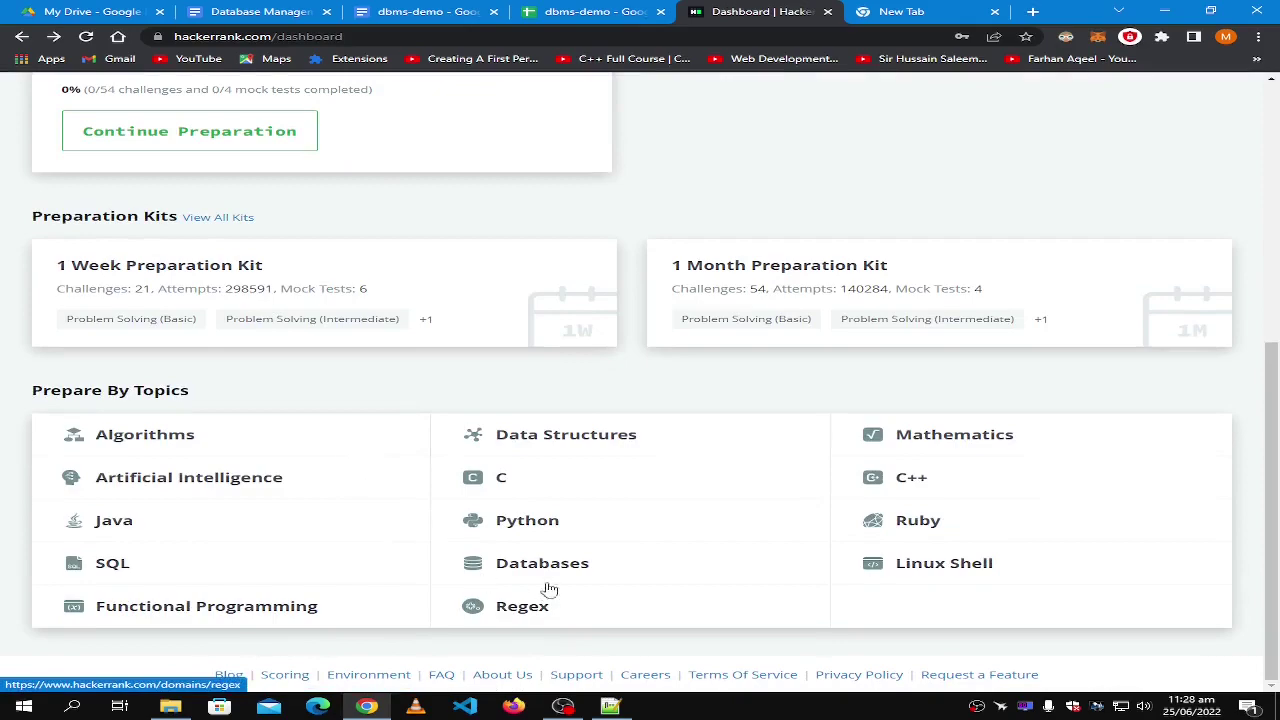
left_click(104, 568)
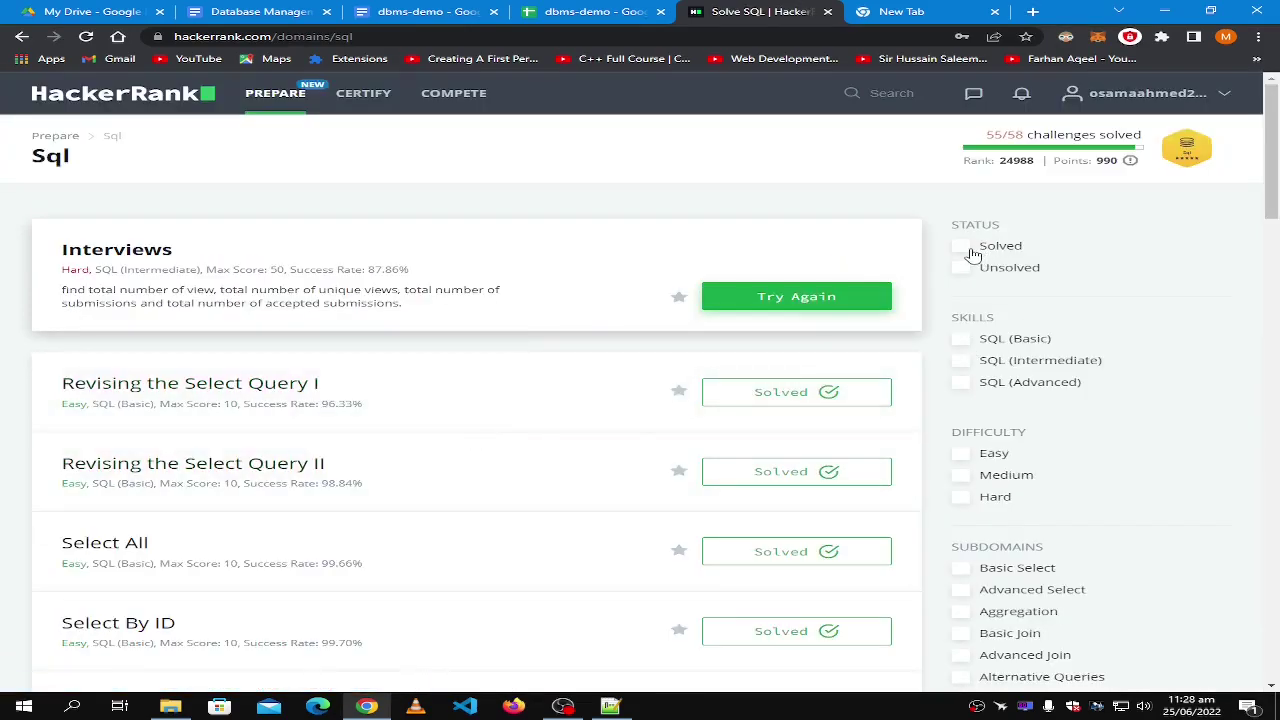
Filter the SQL list by Solved, SQL (Basic), Easy and Basic Select, then clear all four filters.
left_click(973, 255)
left_click(971, 345)
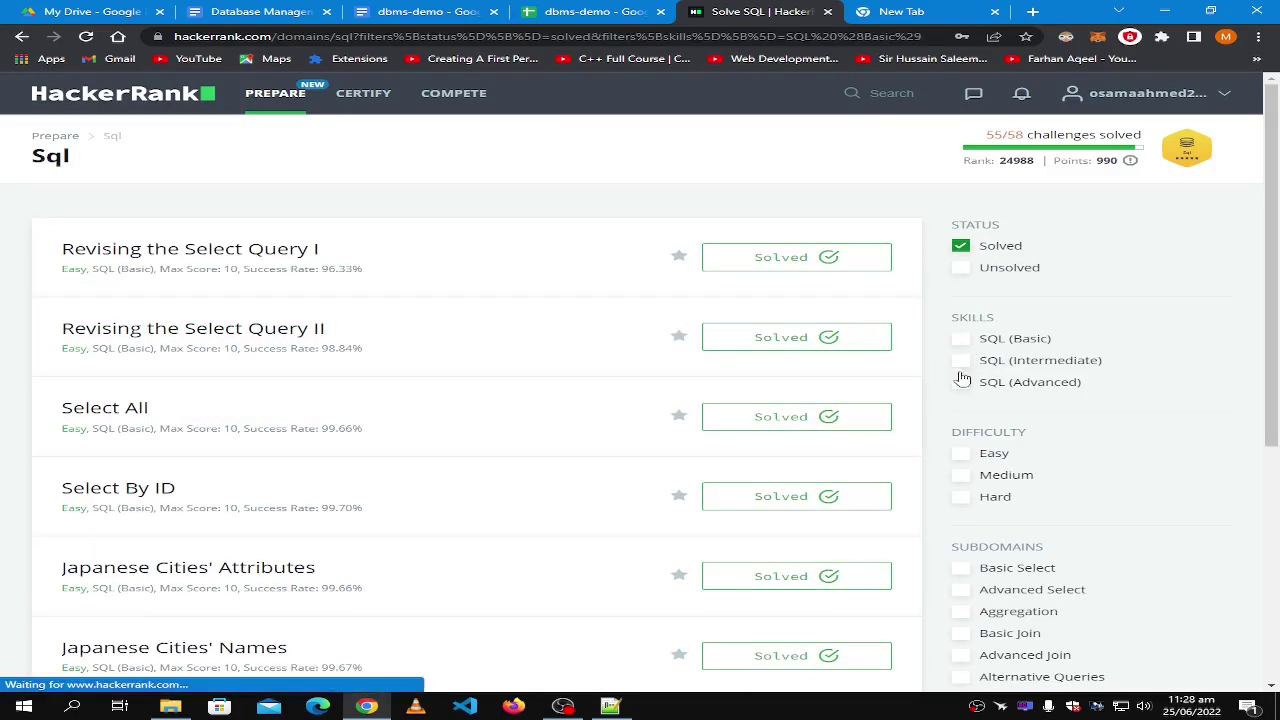
left_click(963, 455)
left_click(958, 570)
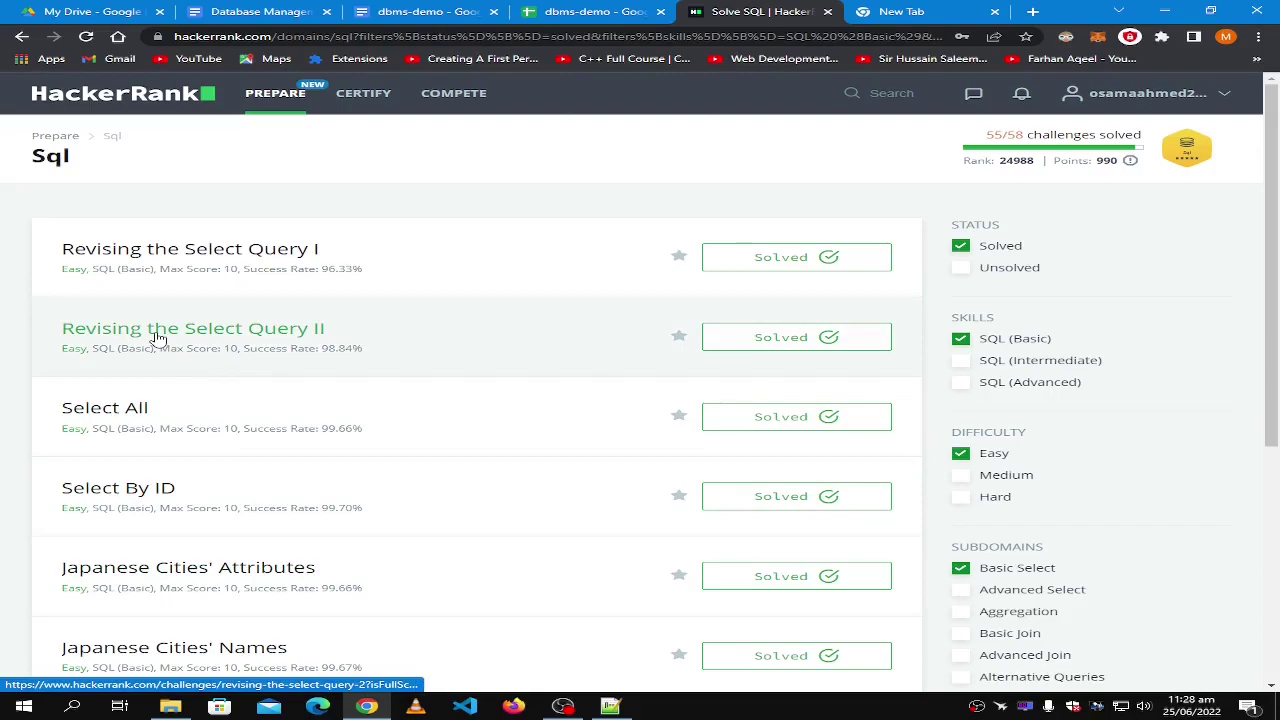
scroll(195, 288, "down", 3)
scroll(195, 288, "up", 1)
scroll(195, 288, "down", 3)
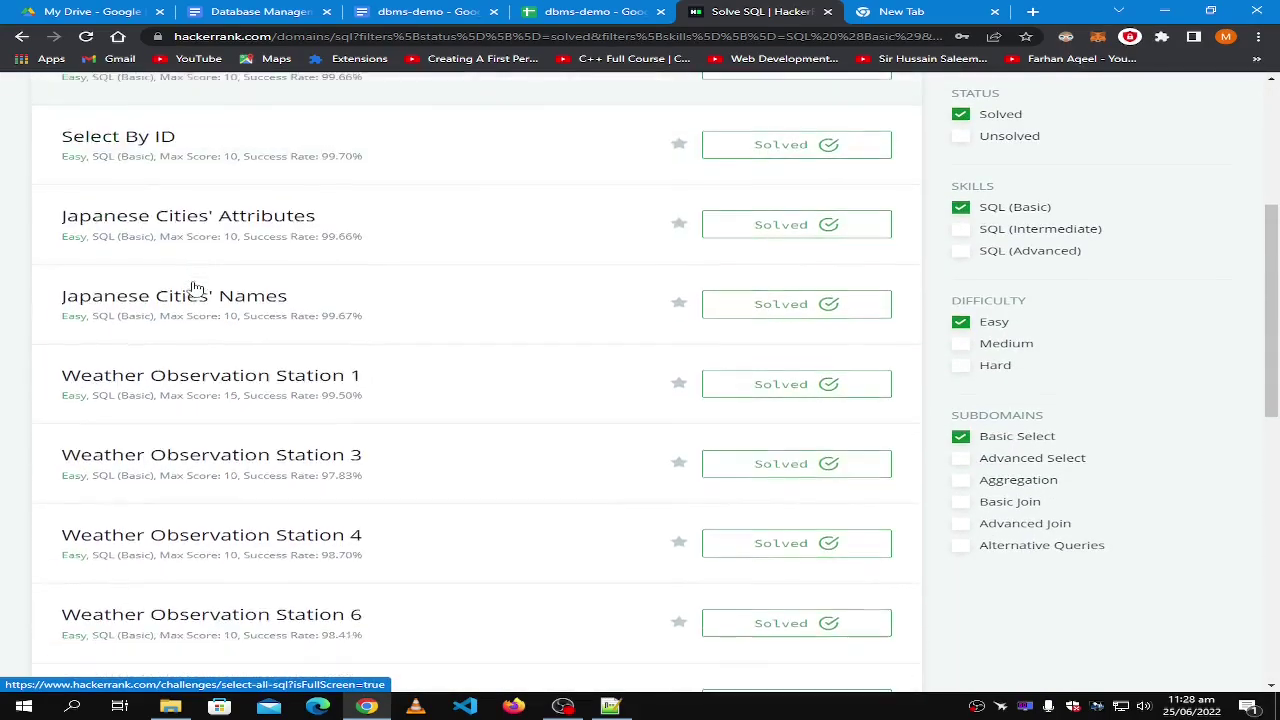
scroll(186, 289, "up", 2)
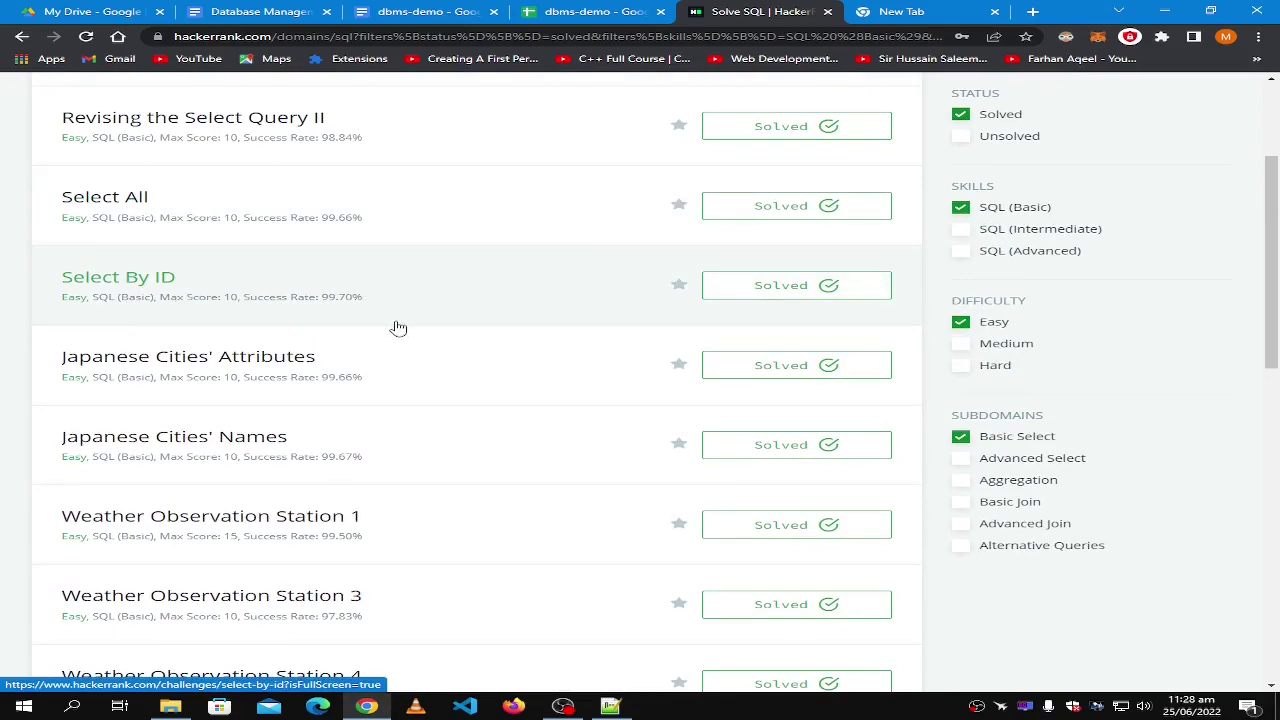
scroll(703, 166, "up", 1)
left_click(962, 114)
left_click(962, 207)
left_click(960, 322)
left_click(960, 437)
Load the SQL challenge list's address in a new Incognito window.
left_click(373, 40)
key("ctrl+c")
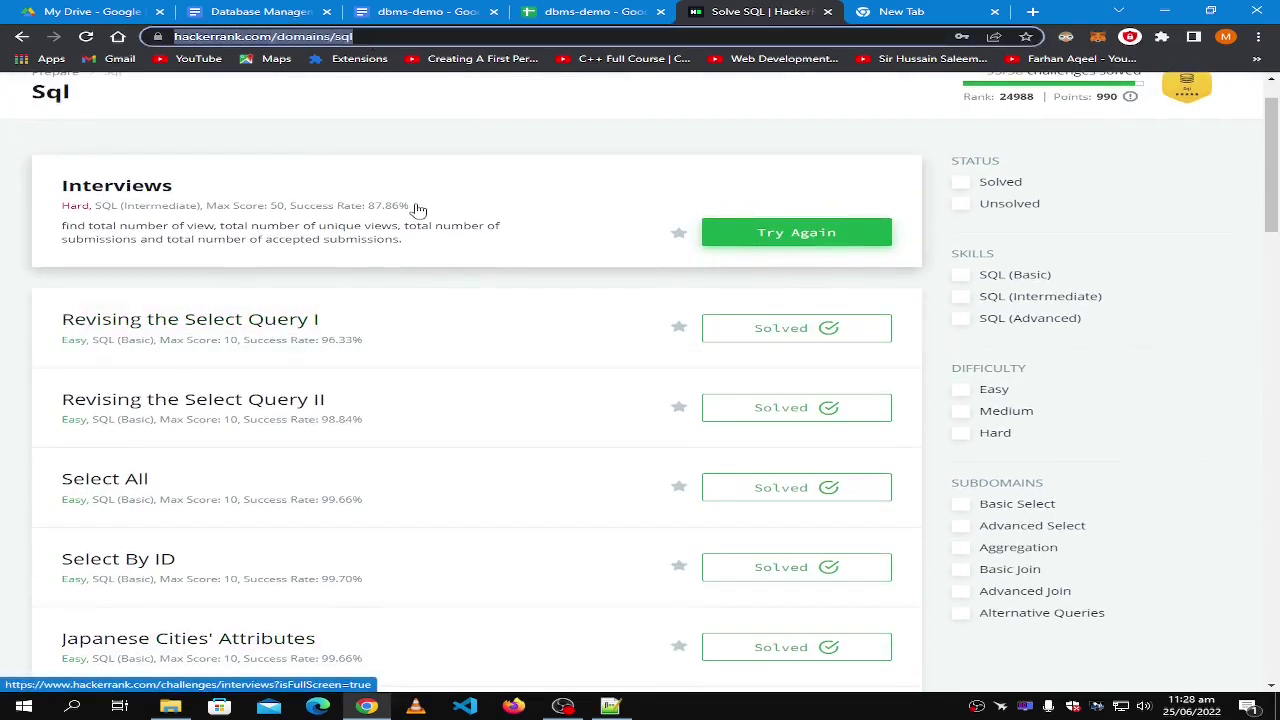
key("ctrl+shift+n")
key("ctrl+v")
key("Return")
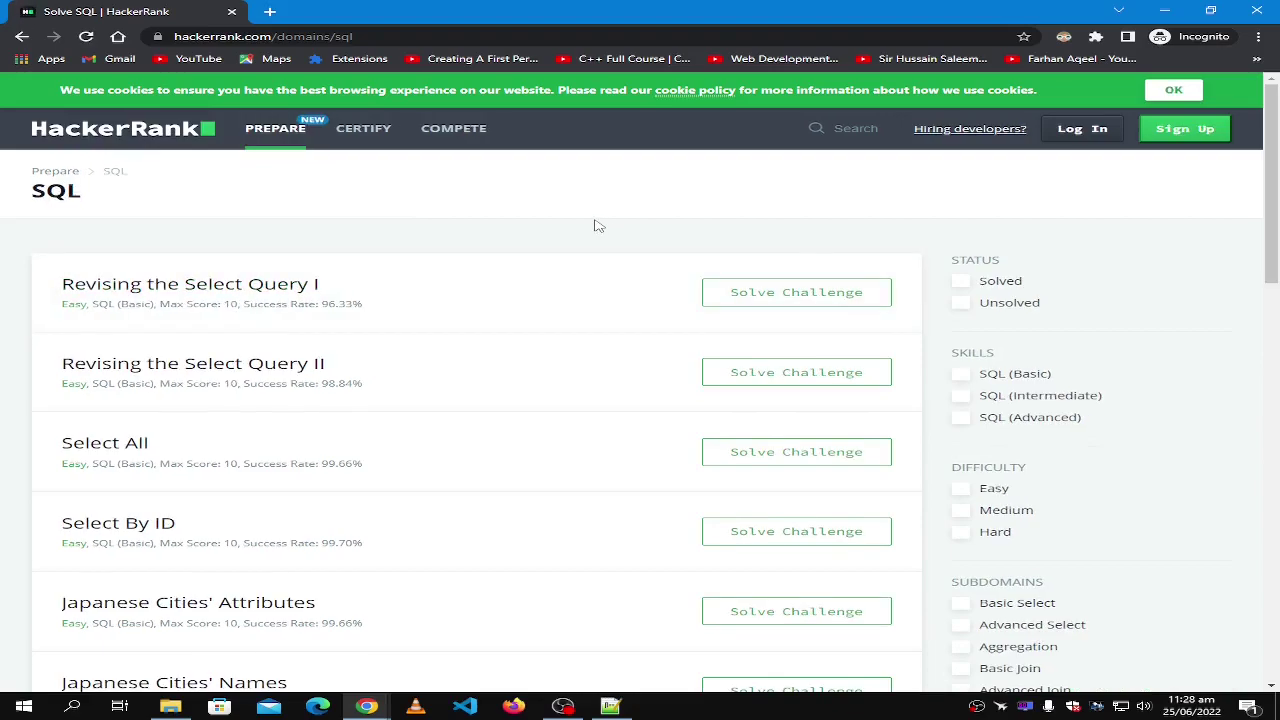
Open Revising the Select Query I and Select All in new tabs, dismissing their sign-up prompts.
right_click(252, 299)
left_click(285, 306)
right_click(195, 456)
left_click(240, 461)
left_click(357, 11)
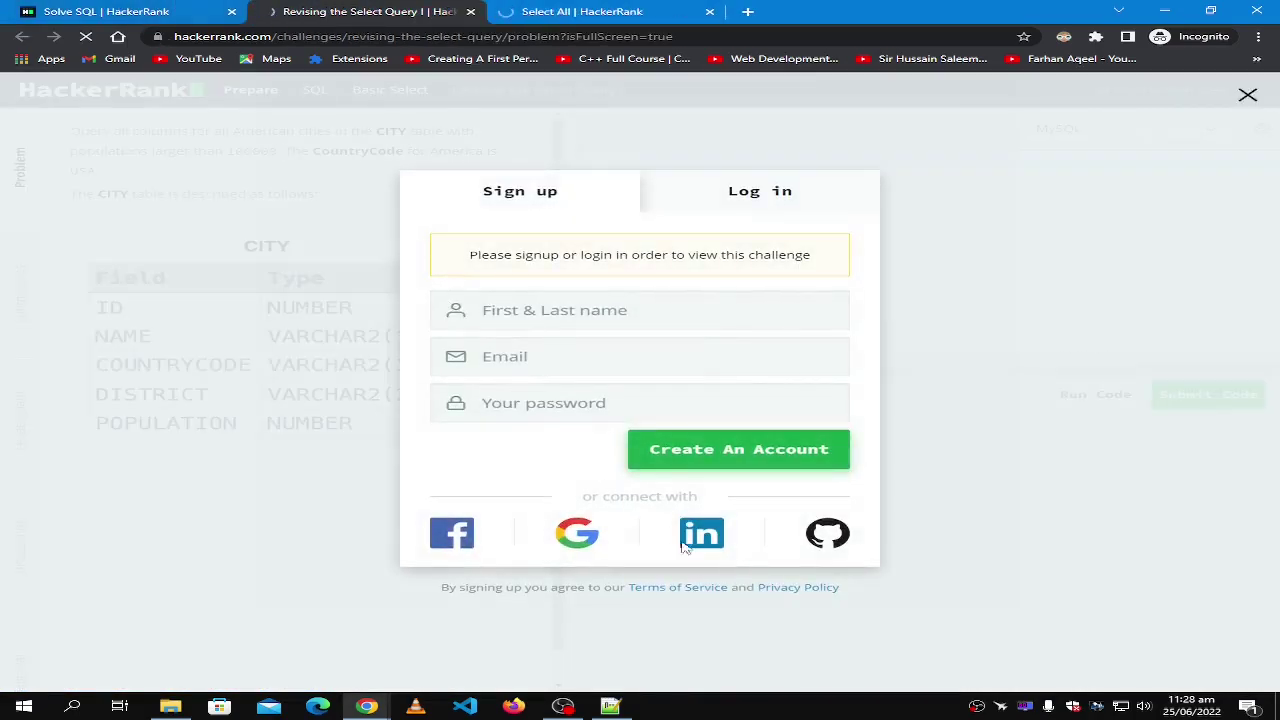
left_click(1247, 95)
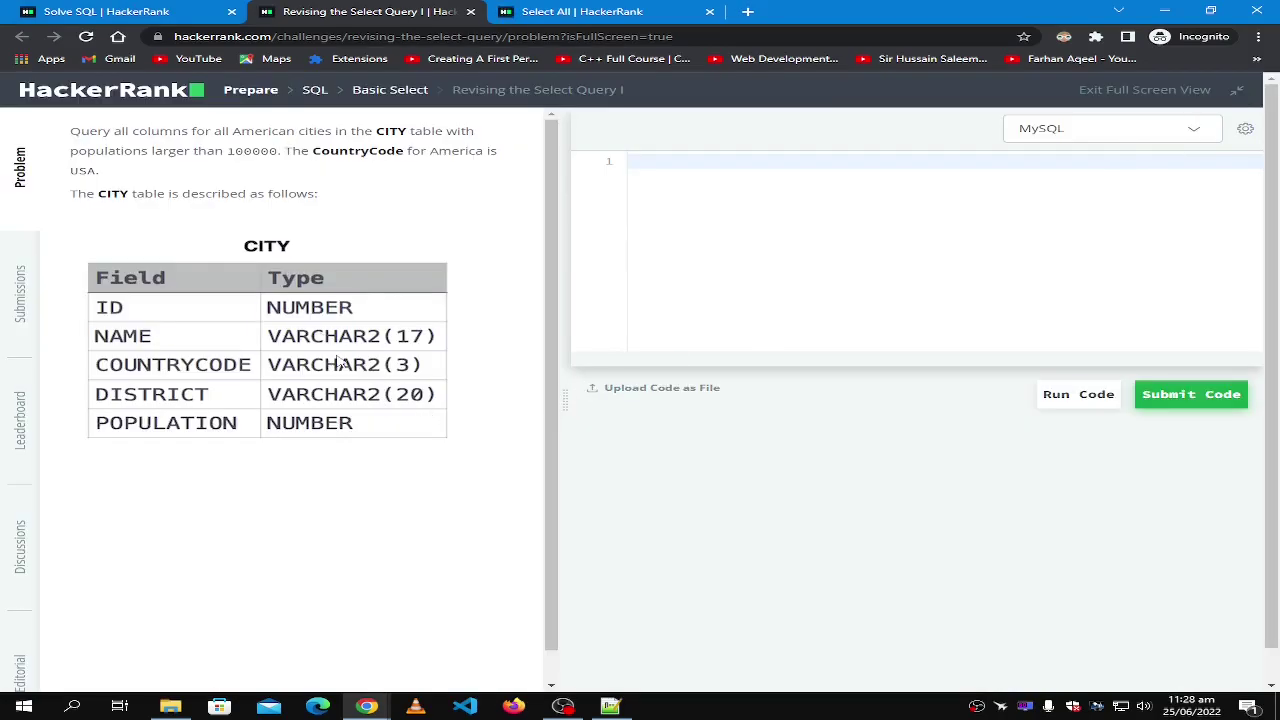
left_click(570, 10)
left_click(405, 11)
left_click(577, 10)
left_click(1247, 95)
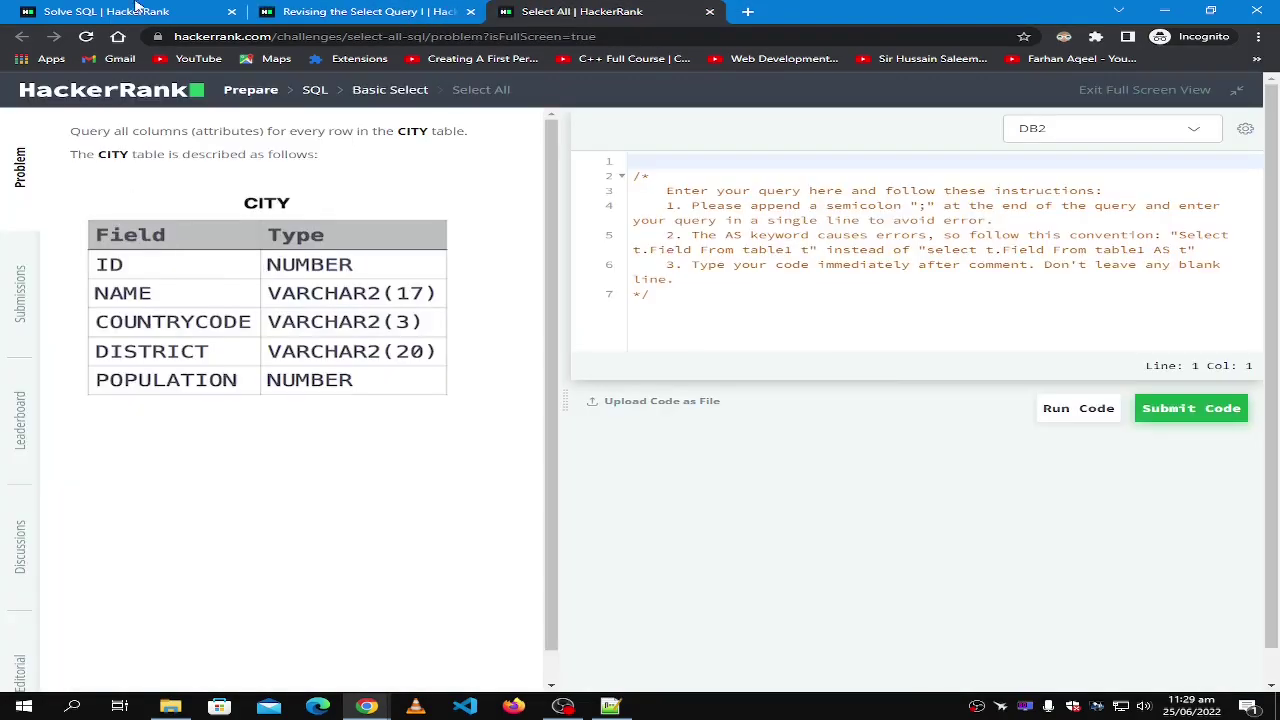
left_click(341, 9)
left_click(577, 10)
Switch the Select All editor's query language to MS SQL Server.
left_click(1081, 140)
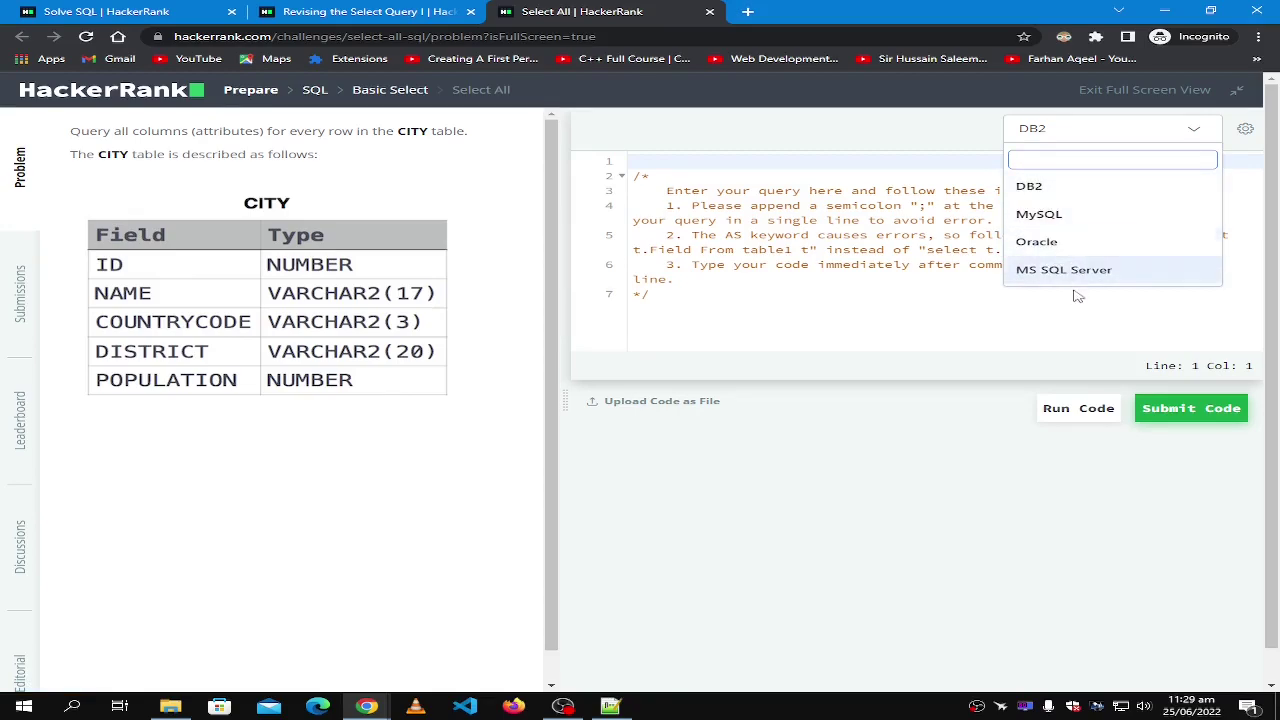
left_click(892, 316)
left_click(1205, 128)
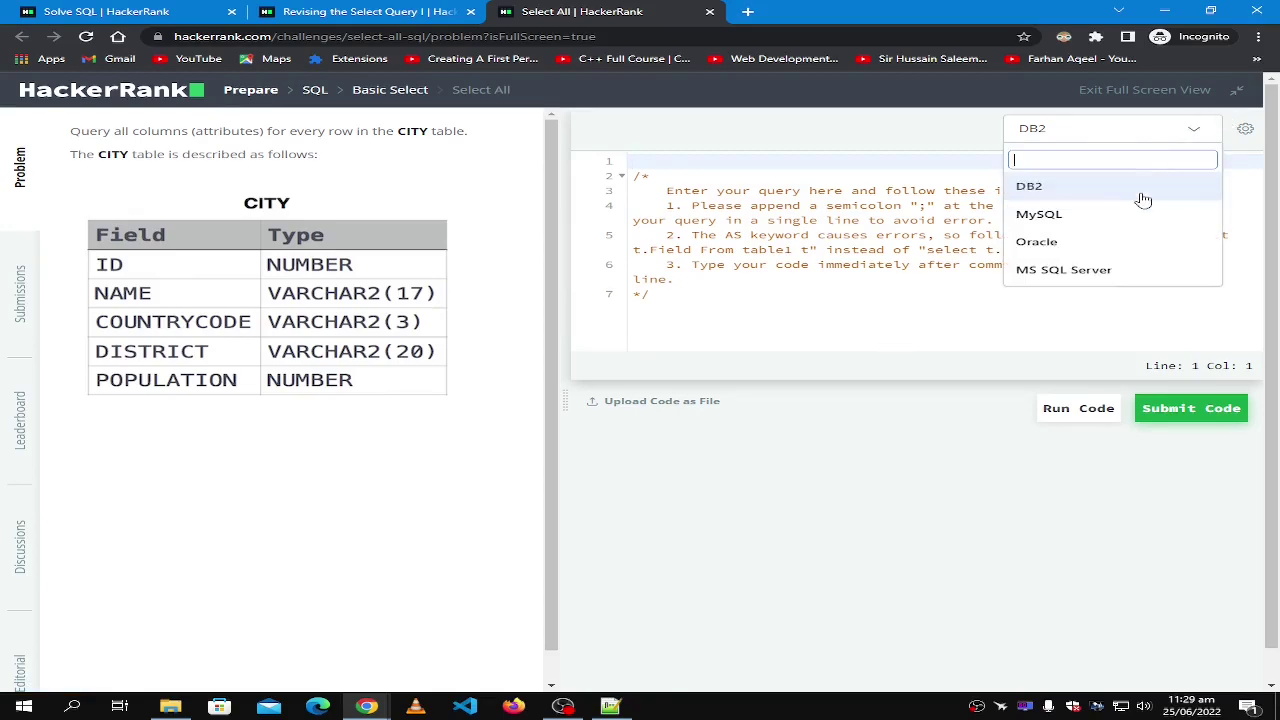
left_click(1078, 270)
left_click(656, 296)
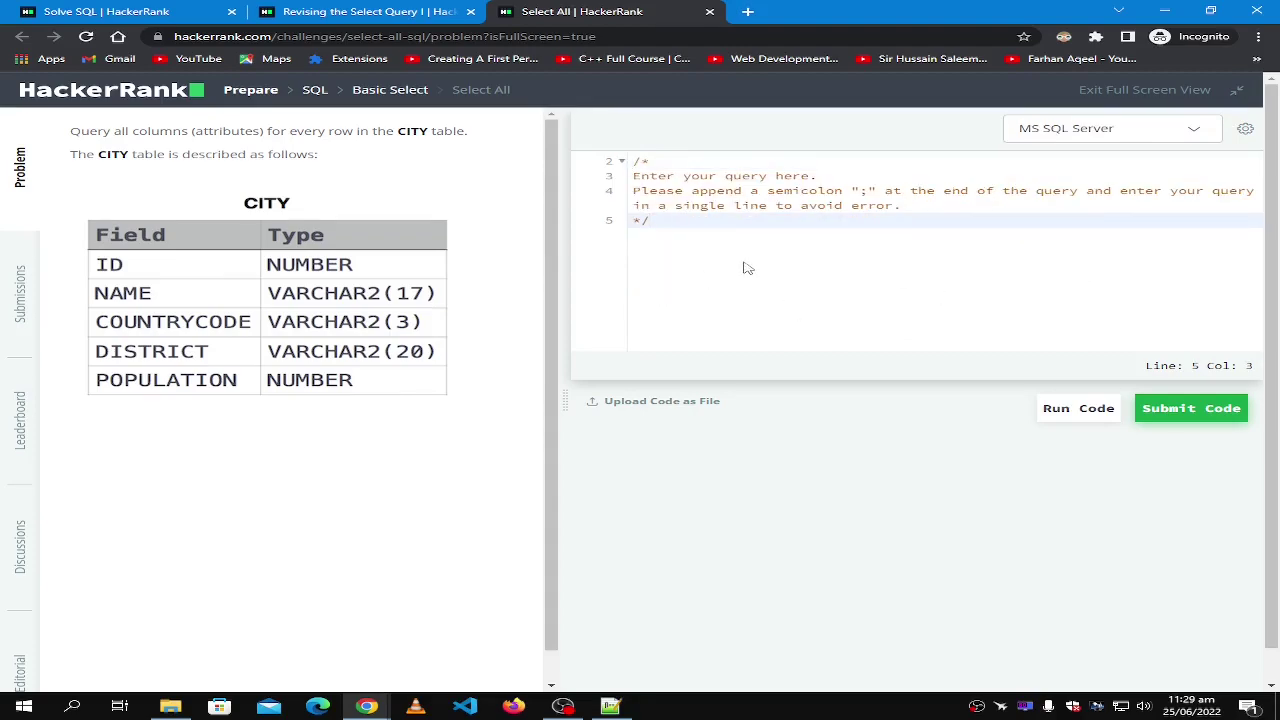
left_click(355, 11)
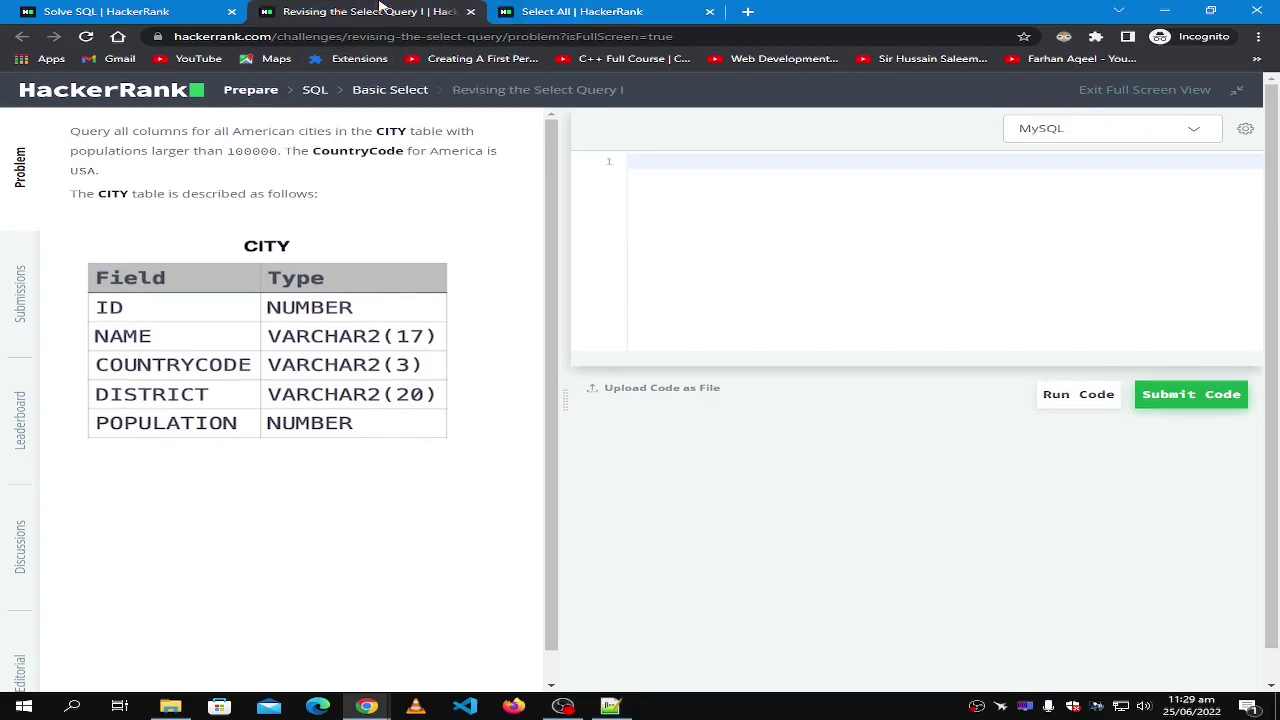
left_click(525, 10)
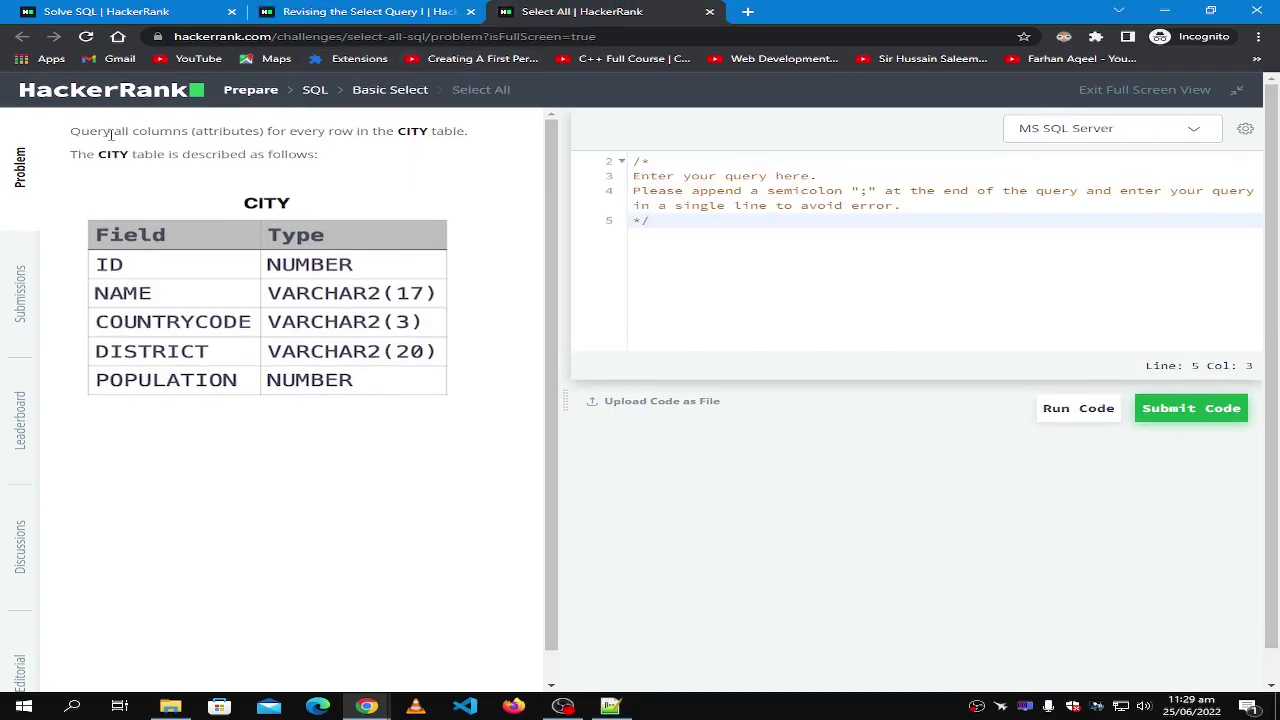
Write select * from CITY; on line 7 below the editor's comment block.
left_click_drag(72, 131, 474, 138)
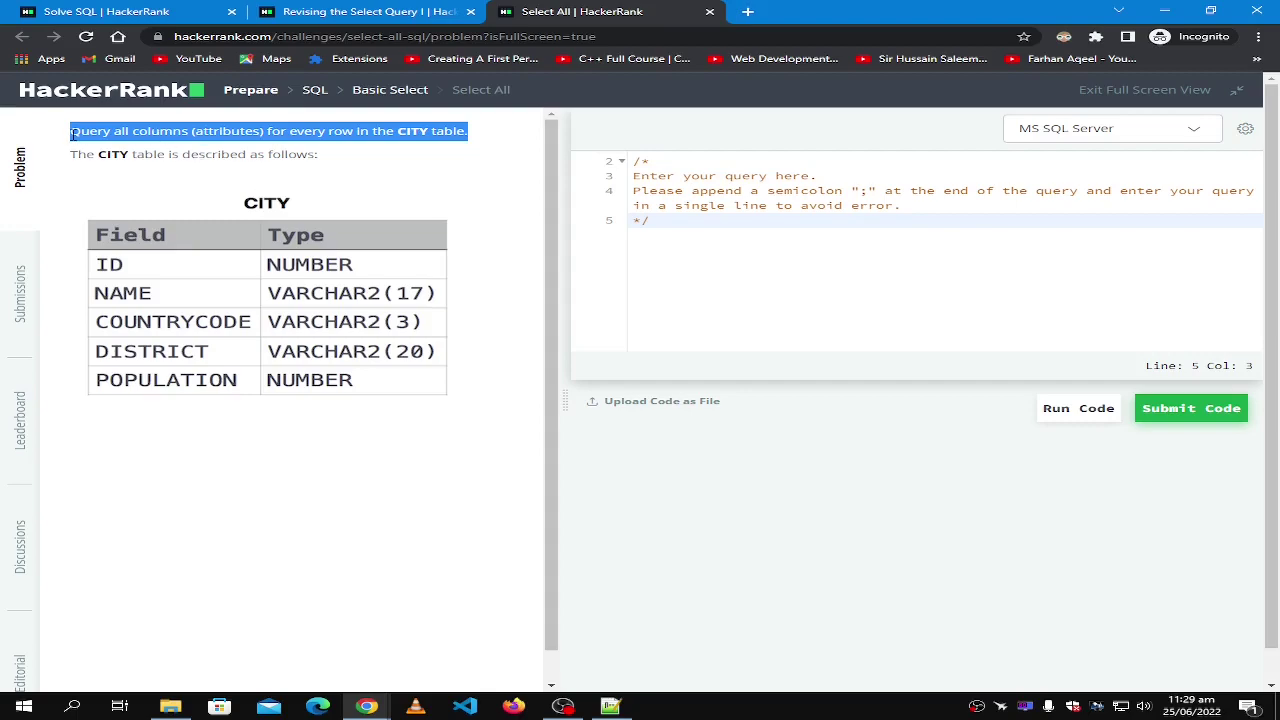
double_click(207, 131)
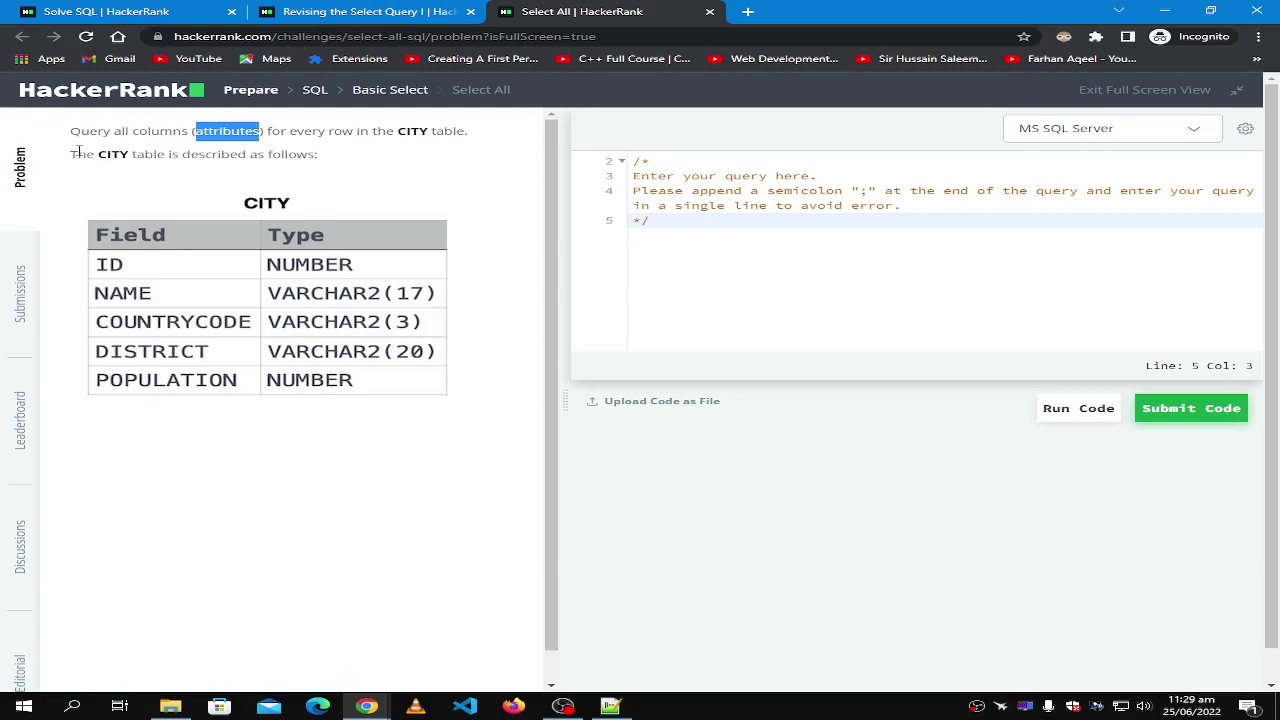
left_click(682, 248)
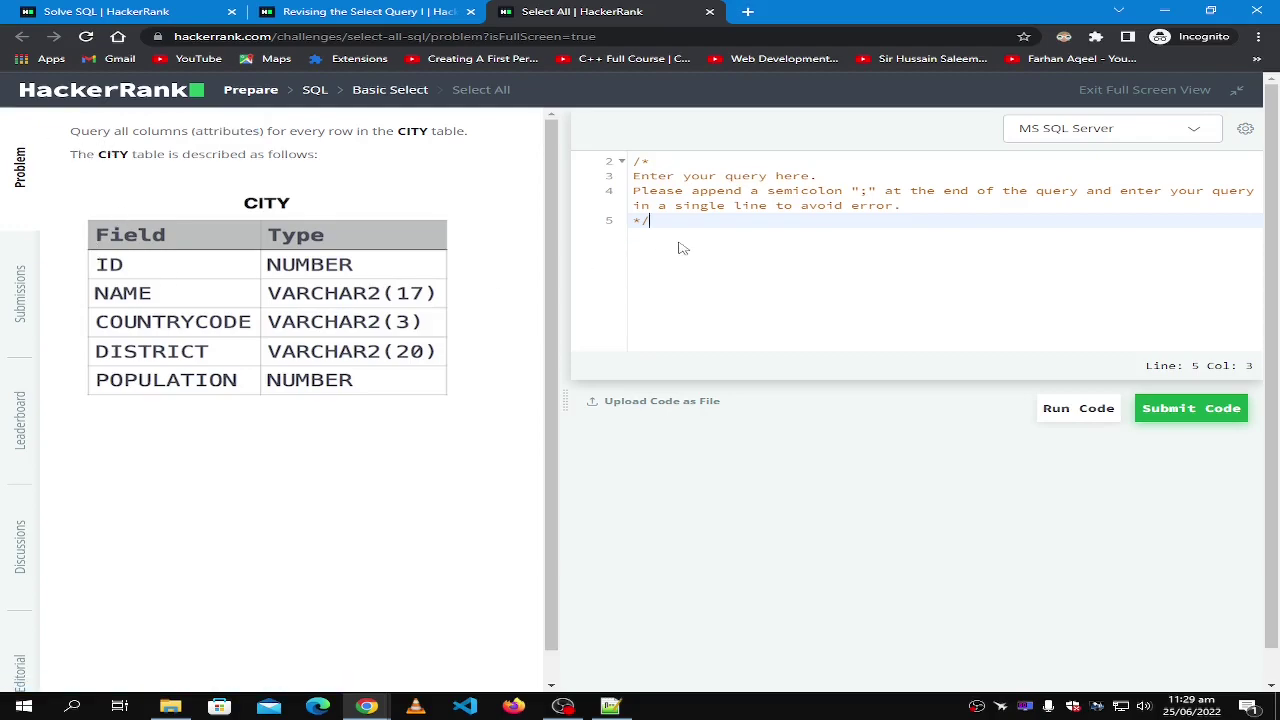
key("Return")
key("Return")
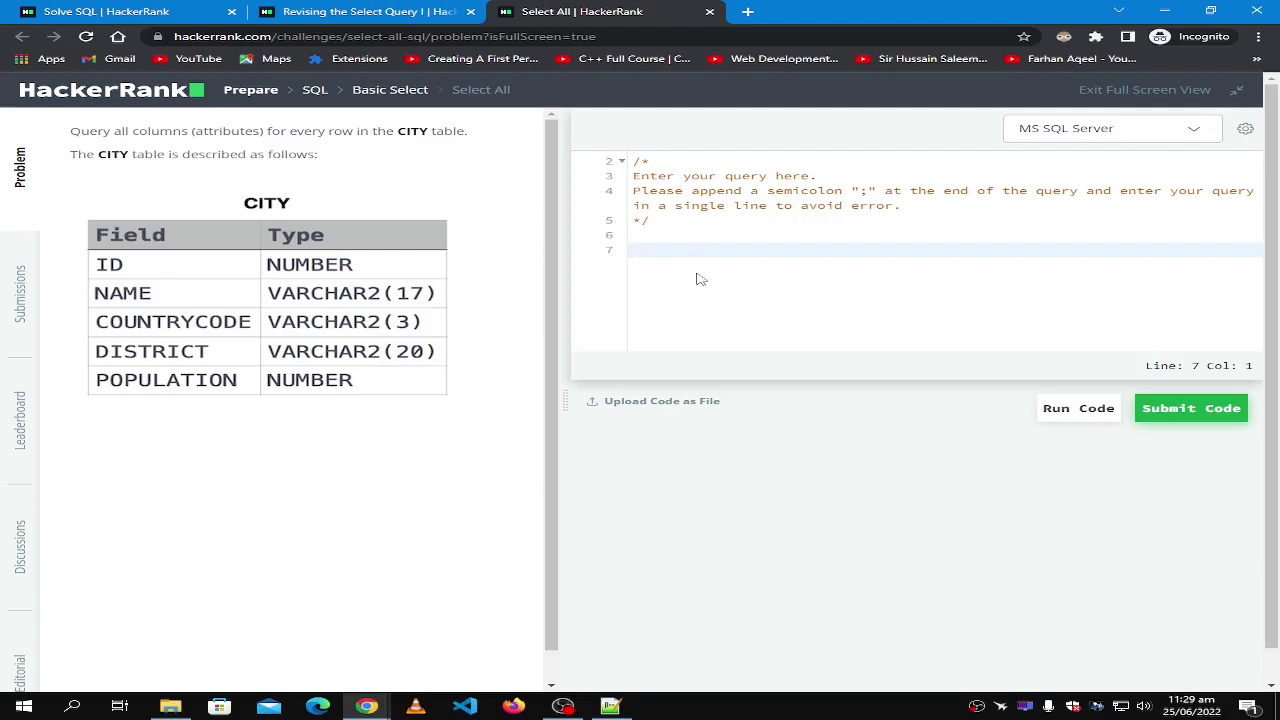
type("select * from CITY;")
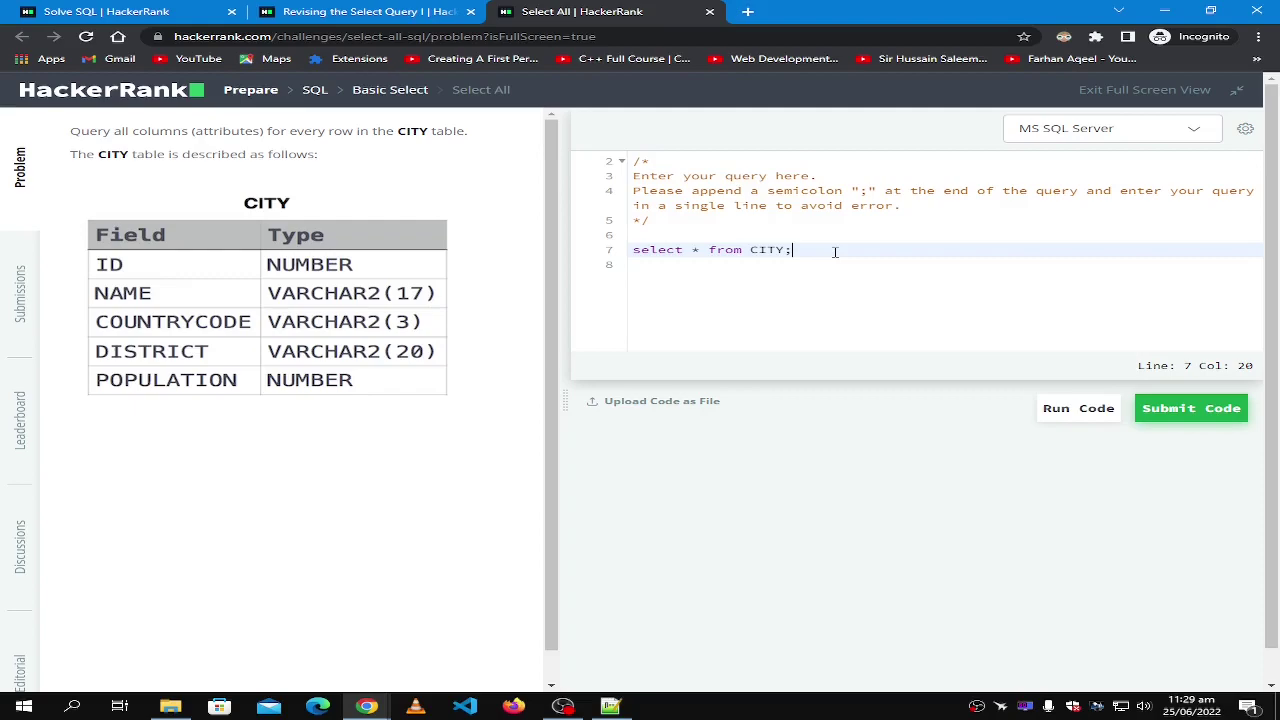
key("shift+Left")
key("Right")
key("ctrl+t")
Search Google for 'select all in sql server' and highlight the SELECT * FROM <TableName>; syntax.
type("selec")
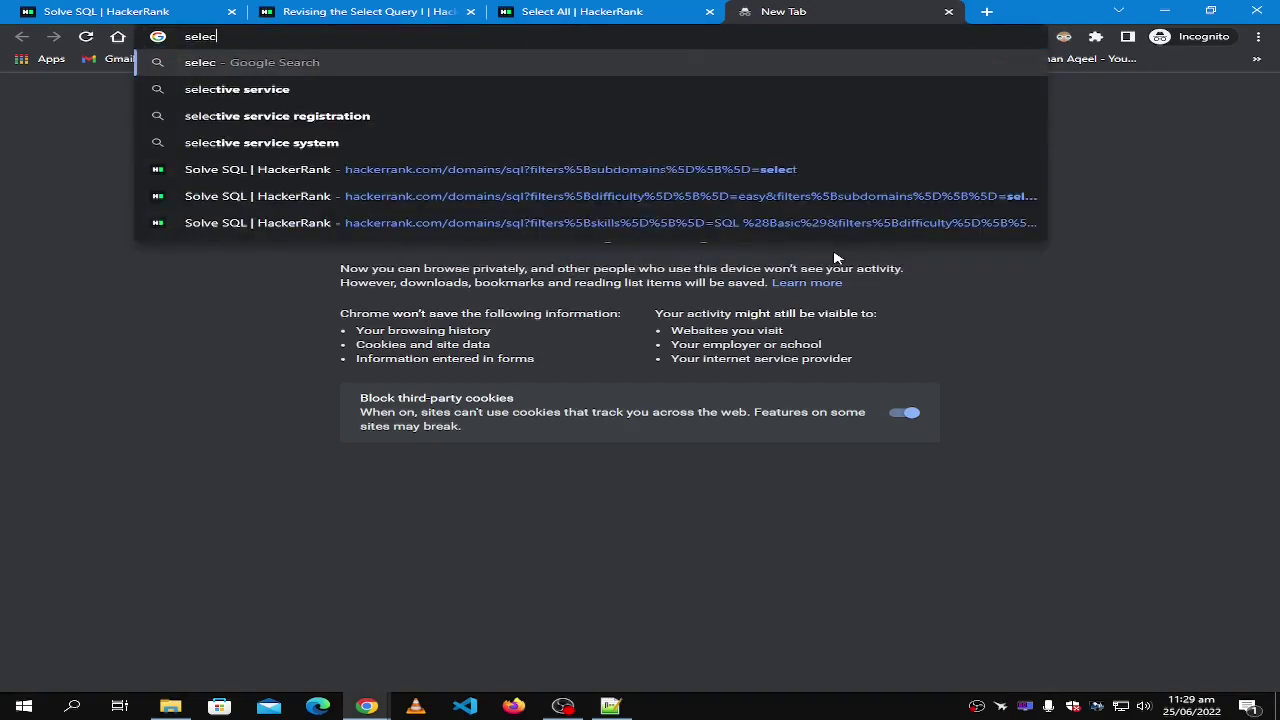
type("t a")
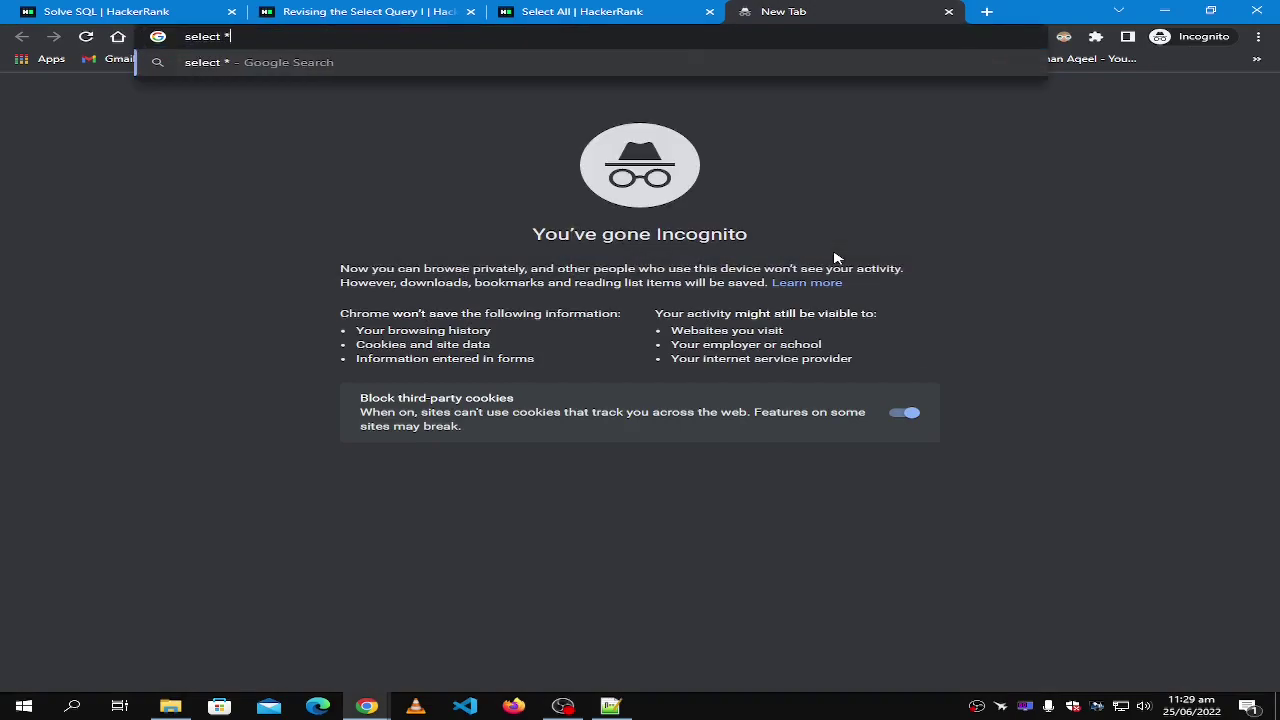
type("ll in s")
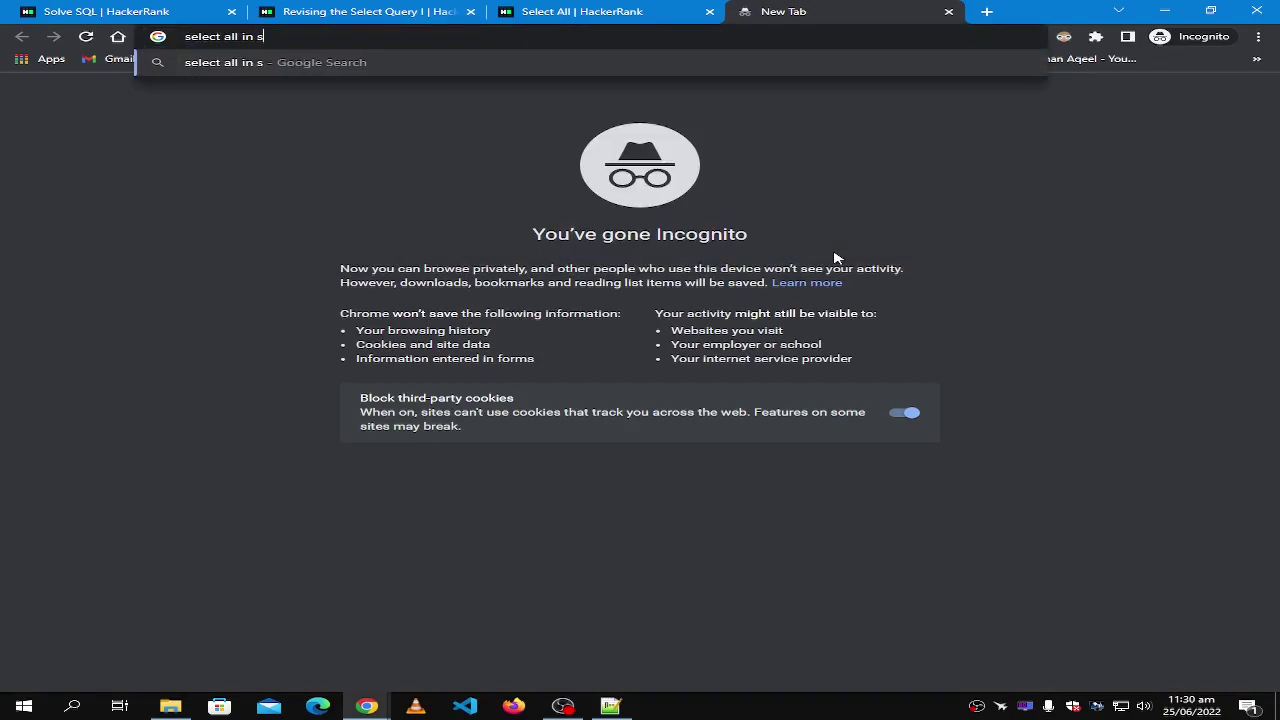
type("ql server")
key("Return")
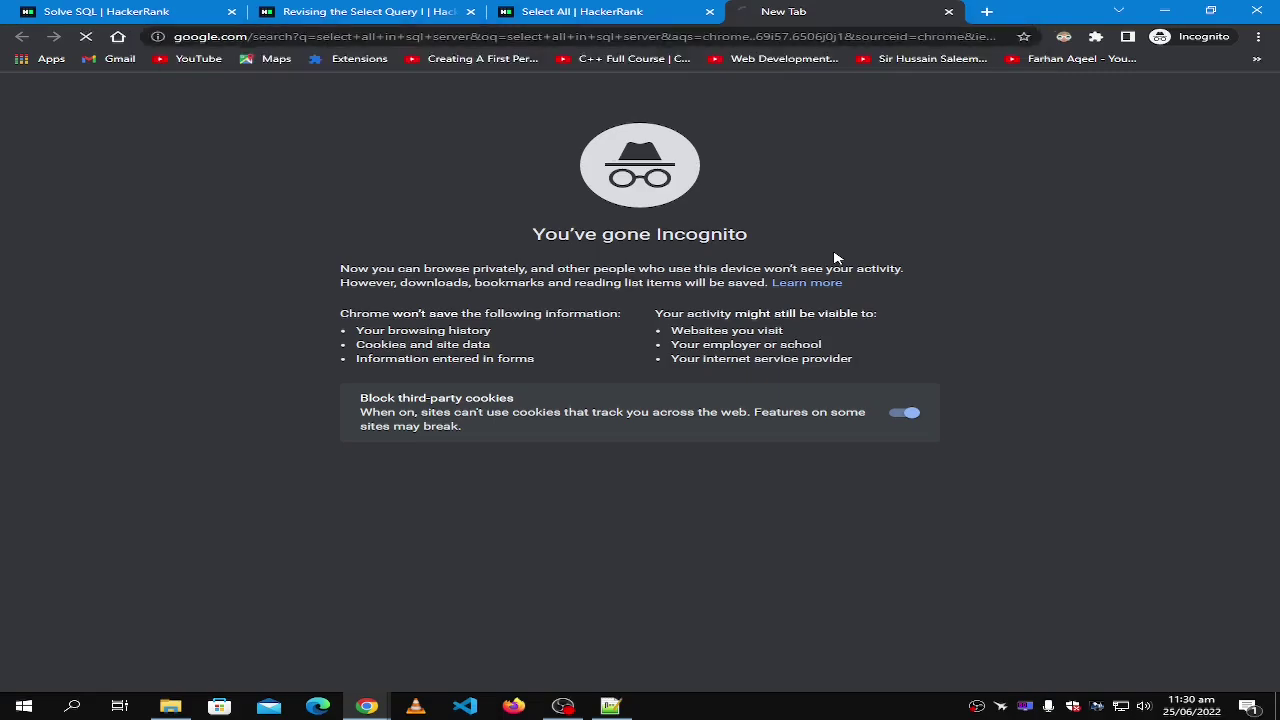
left_click(215, 325)
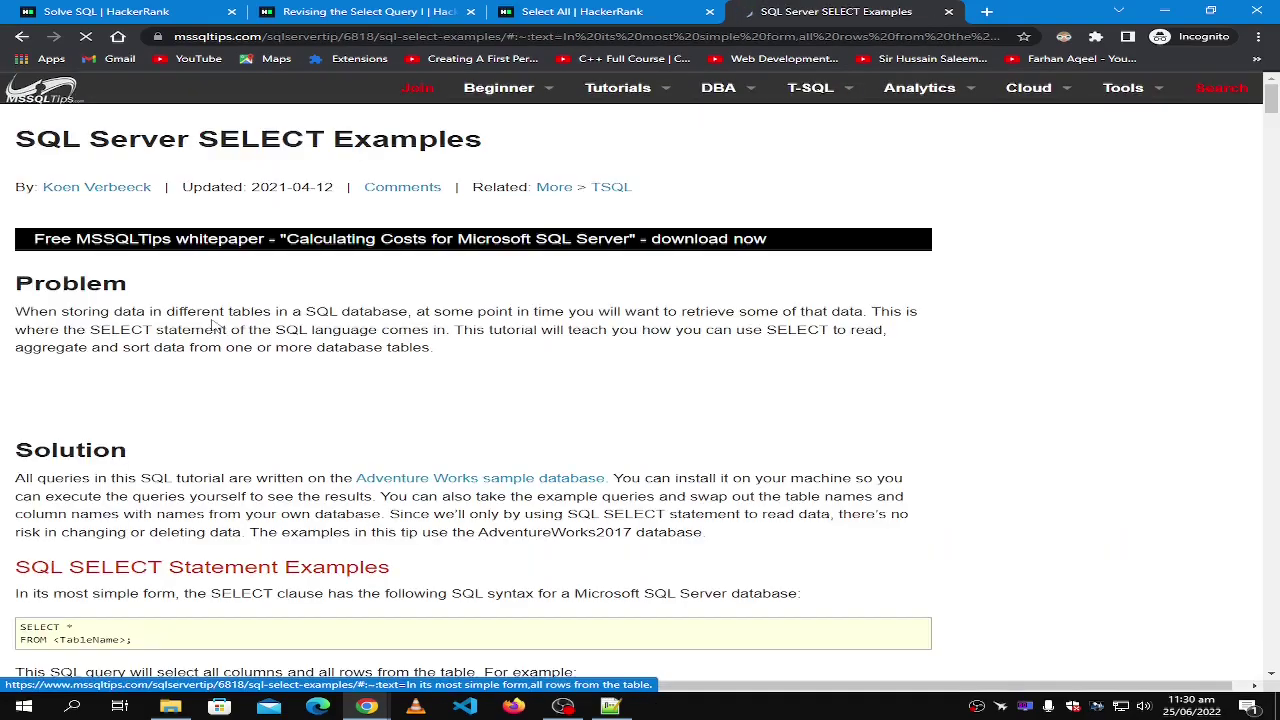
key("alt+Left")
left_click_drag(184, 241, 428, 241)
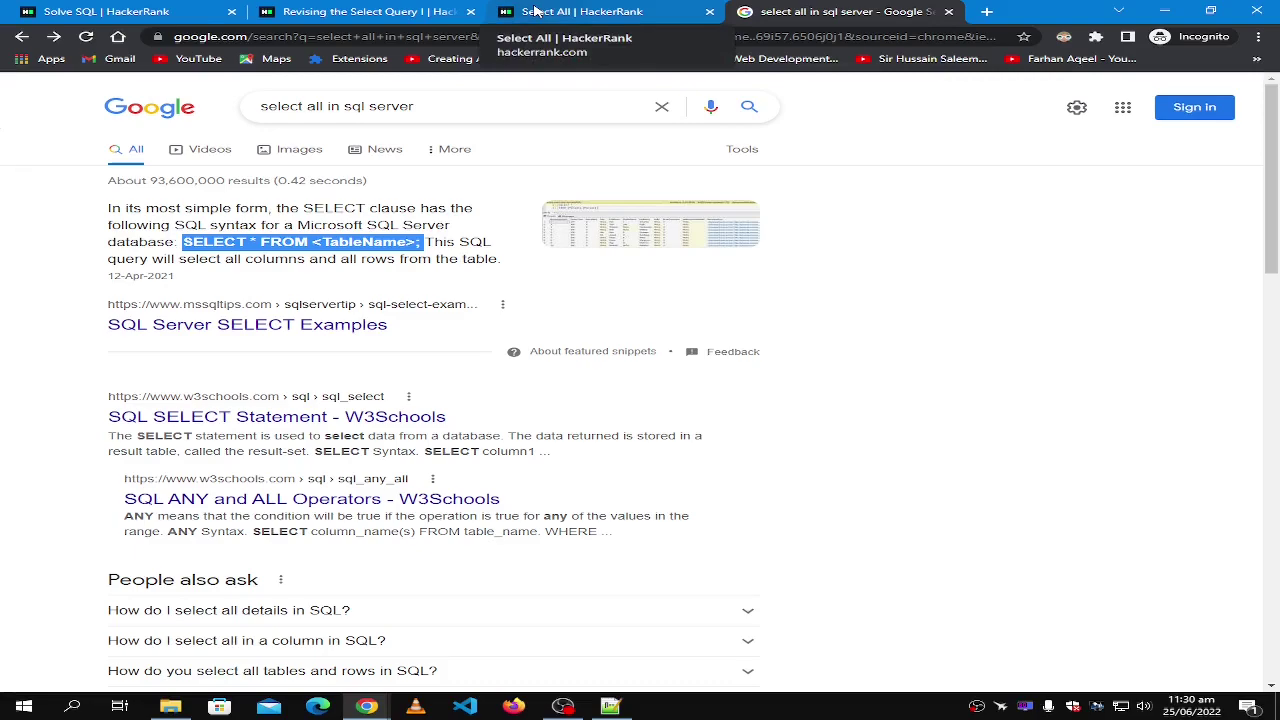
Add the ending semicolon to the Select All query, checking it against the search results.
left_click(535, 10)
type(";")
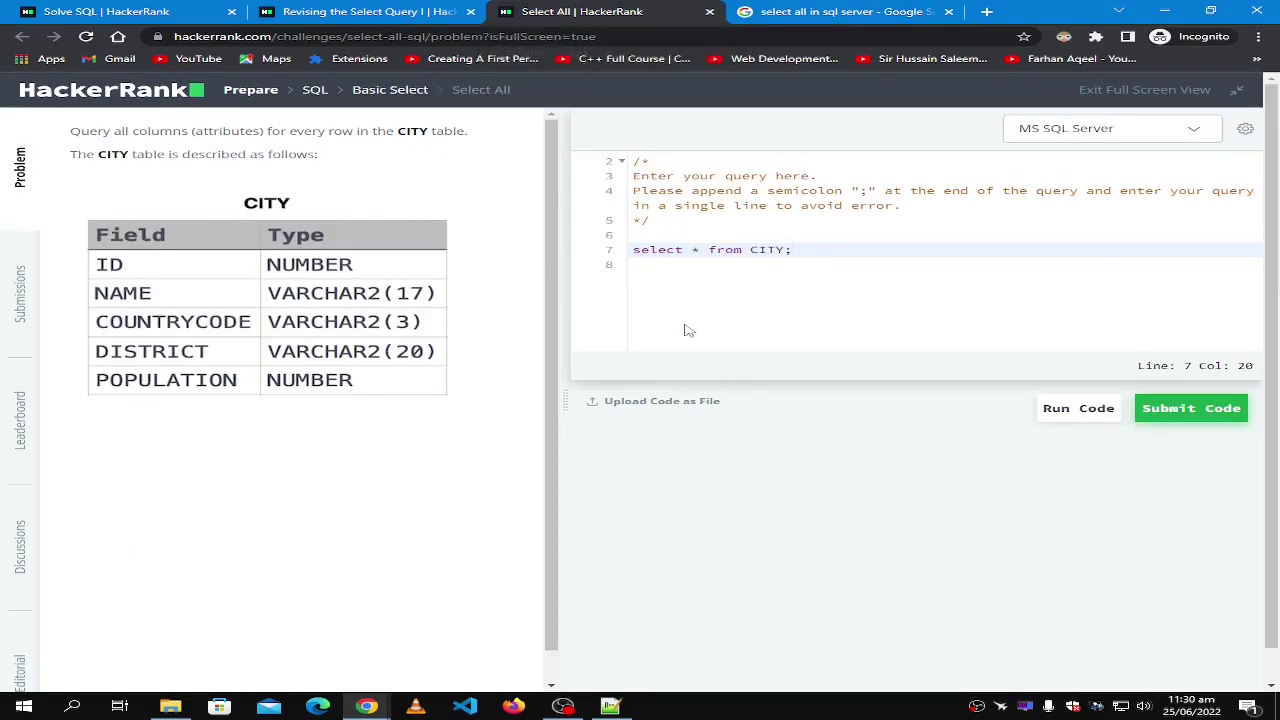
mouse_move(795, 253)
left_mouse_down()
mouse_move(784, 254)
mouse_move(812, 255)
left_mouse_up()
left_click(784, 254)
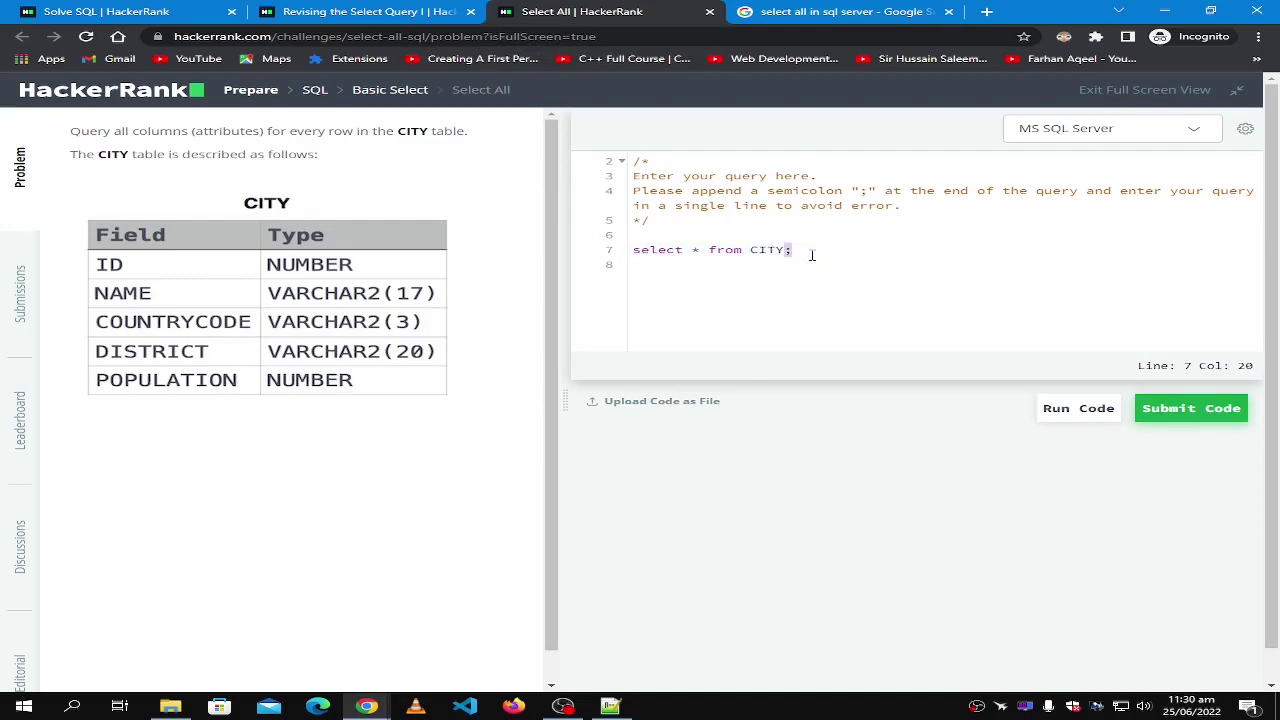
left_click(790, 12)
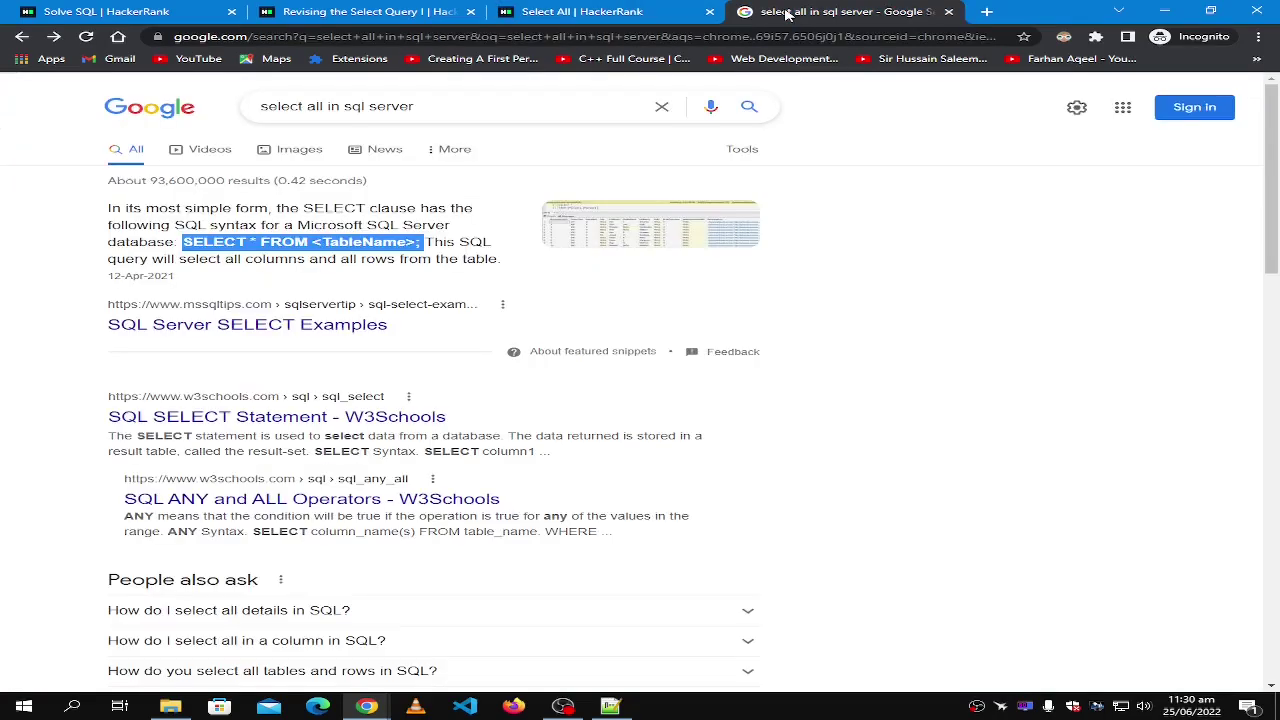
left_click_drag(426, 112, 236, 113)
left_click(446, 100)
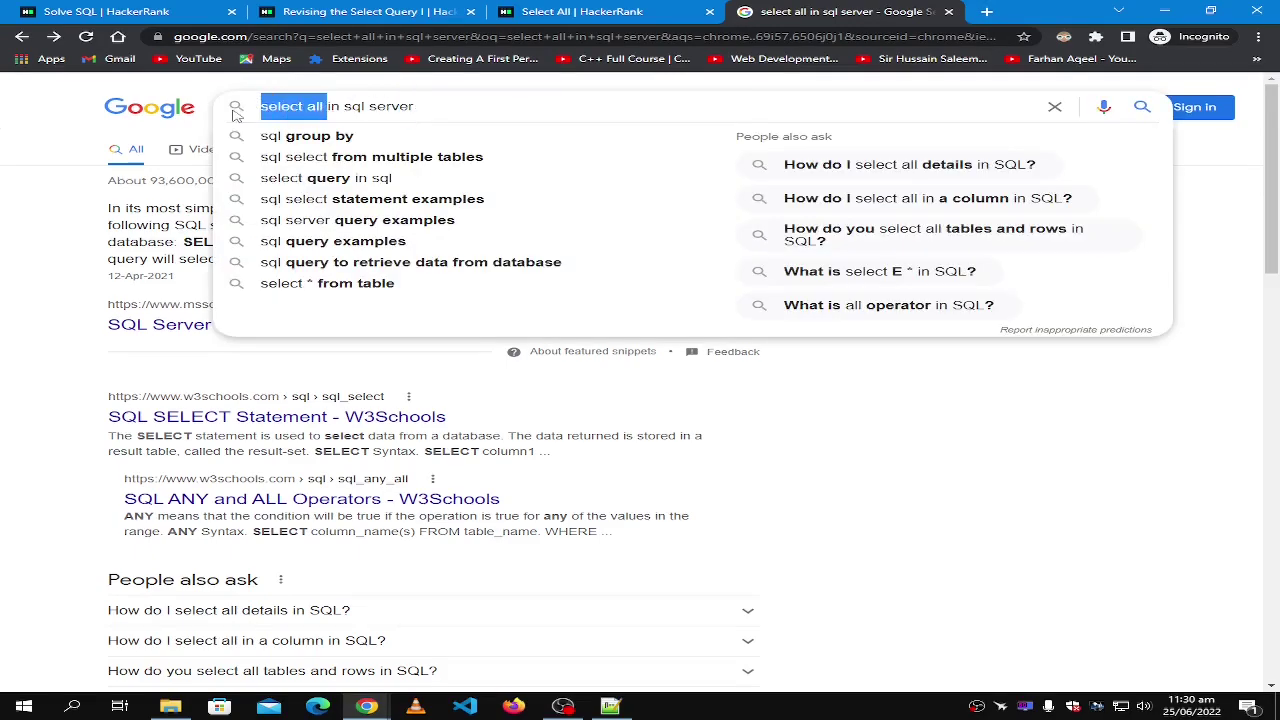
left_click_drag(447, 100, 230, 113)
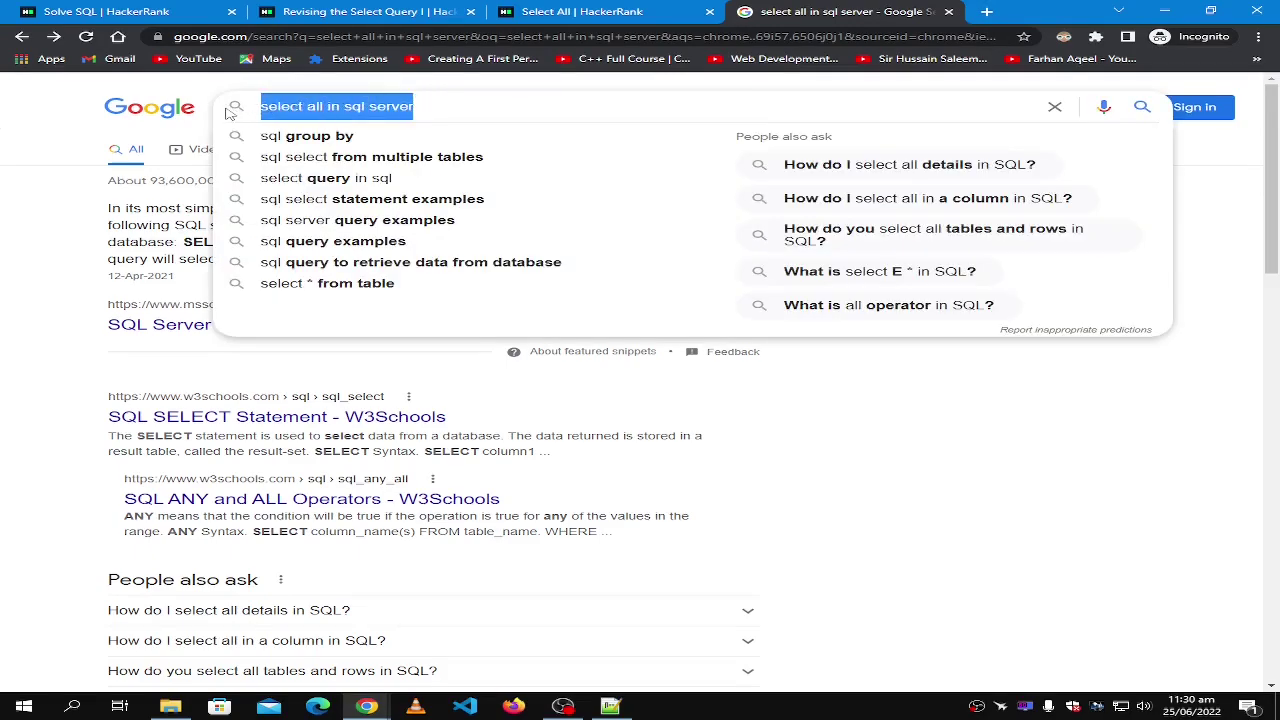
left_click(865, 464)
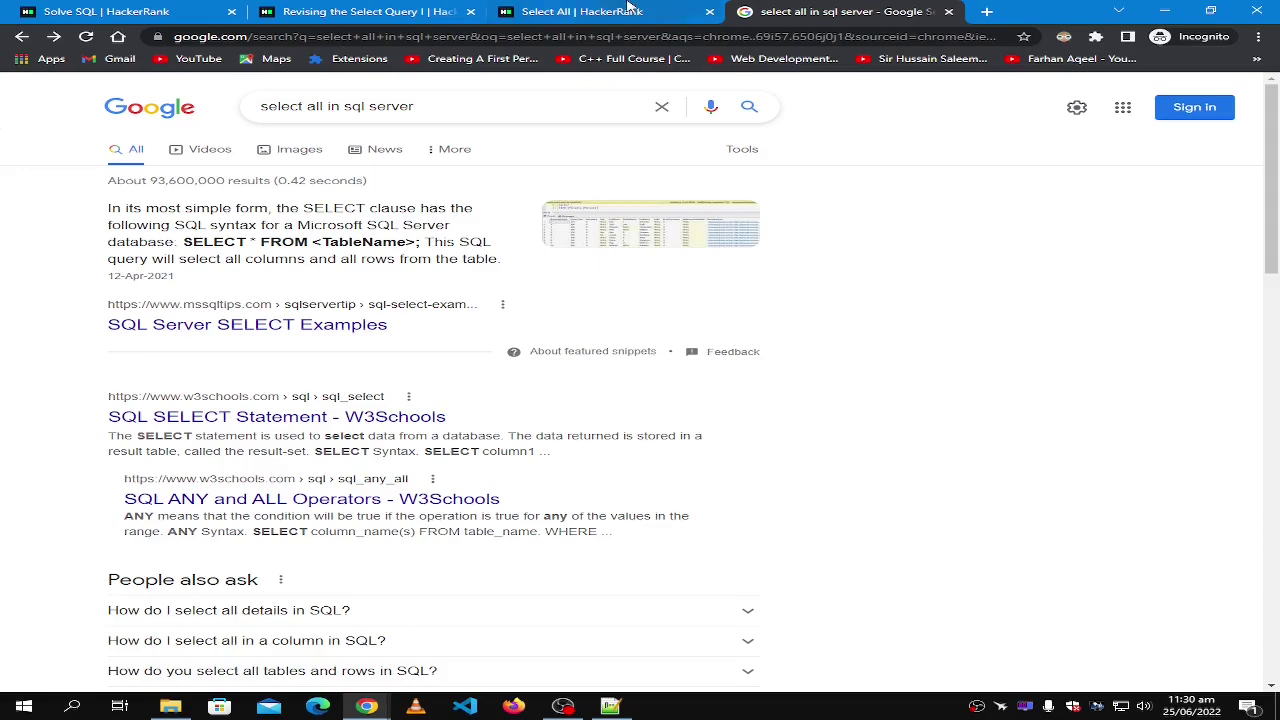
left_click(628, 10)
left_click(830, 11)
left_click(700, 10)
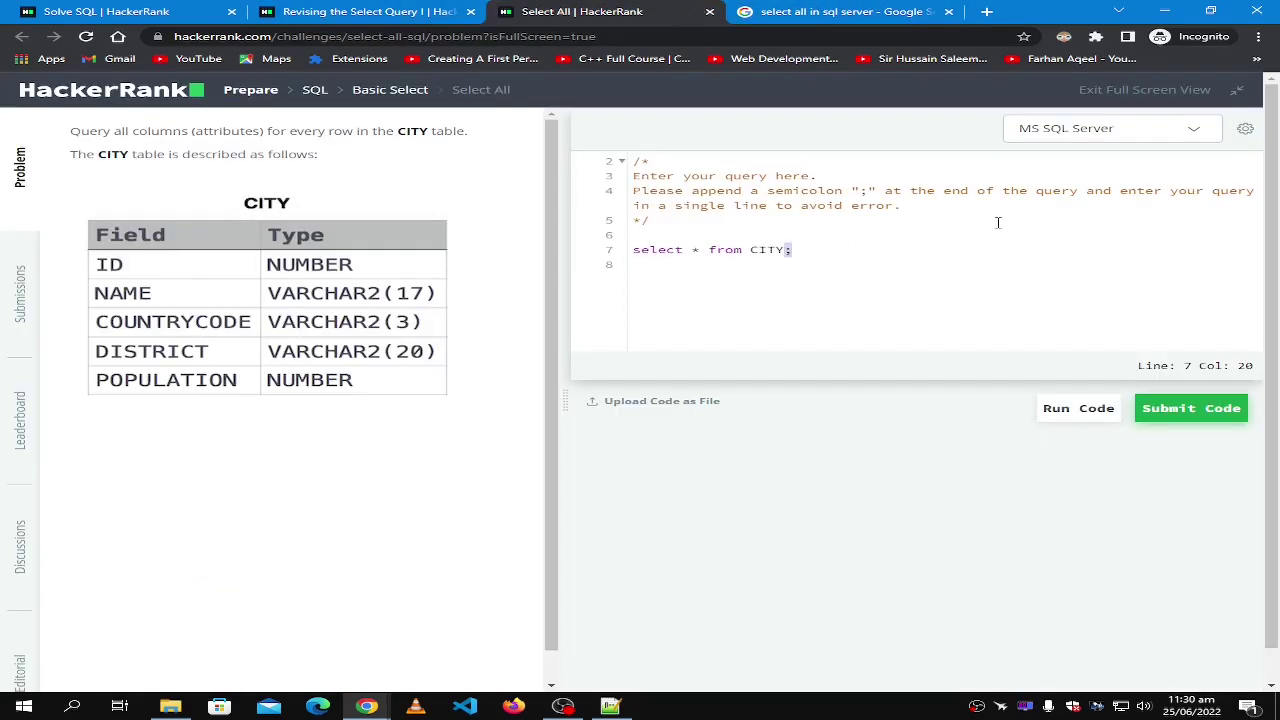
left_click(801, 247)
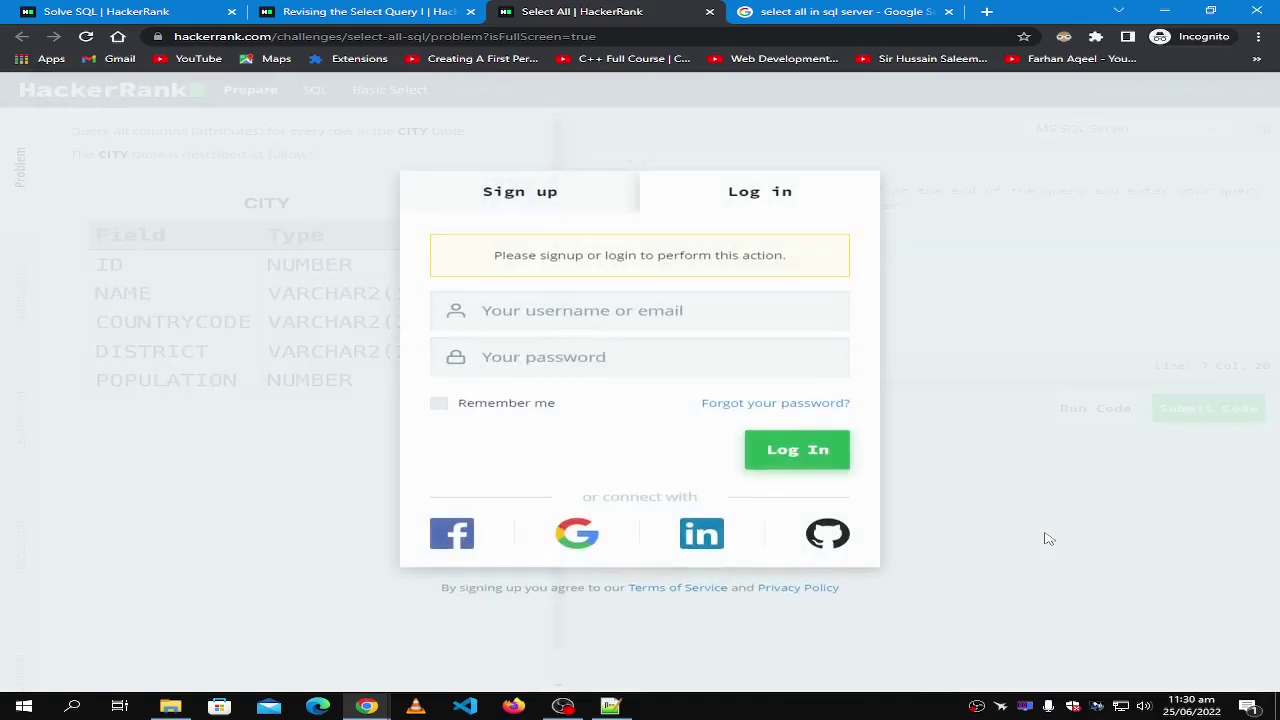
Dismiss the login prompt and close all incognito tabs, including the Google results.
left_click(1248, 96)
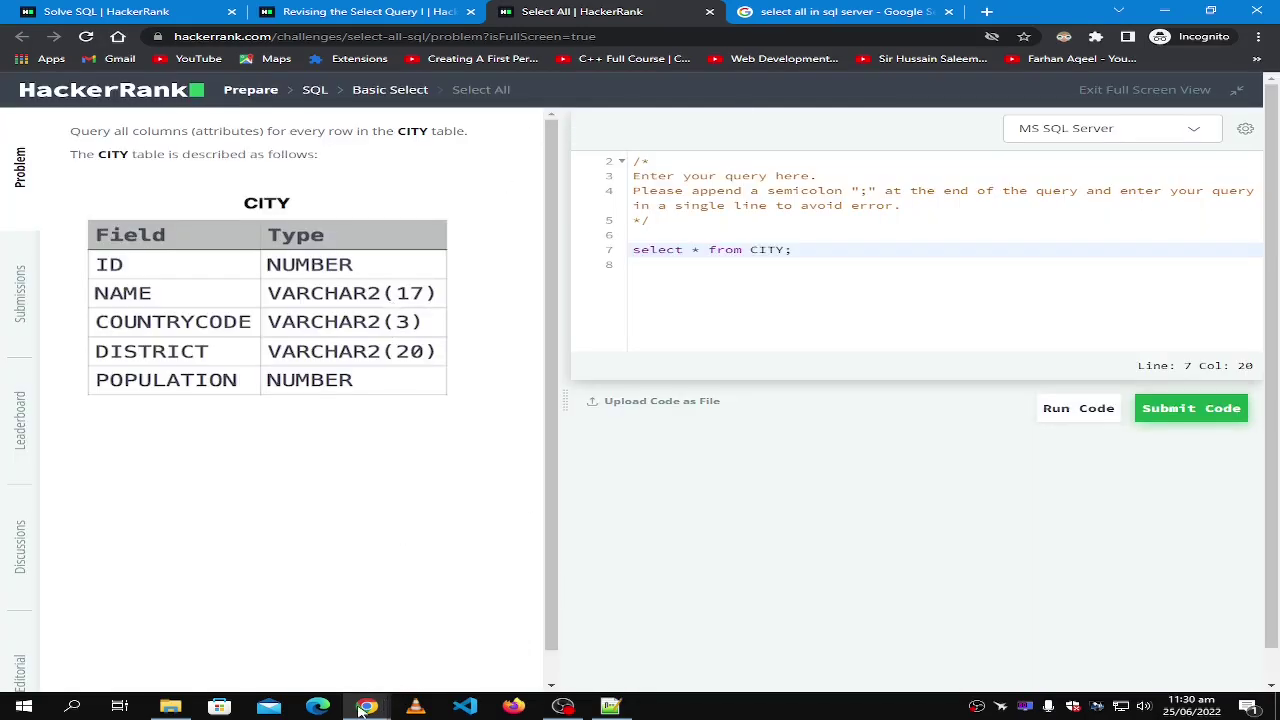
mouse_move(367, 707)
left_click(258, 645)
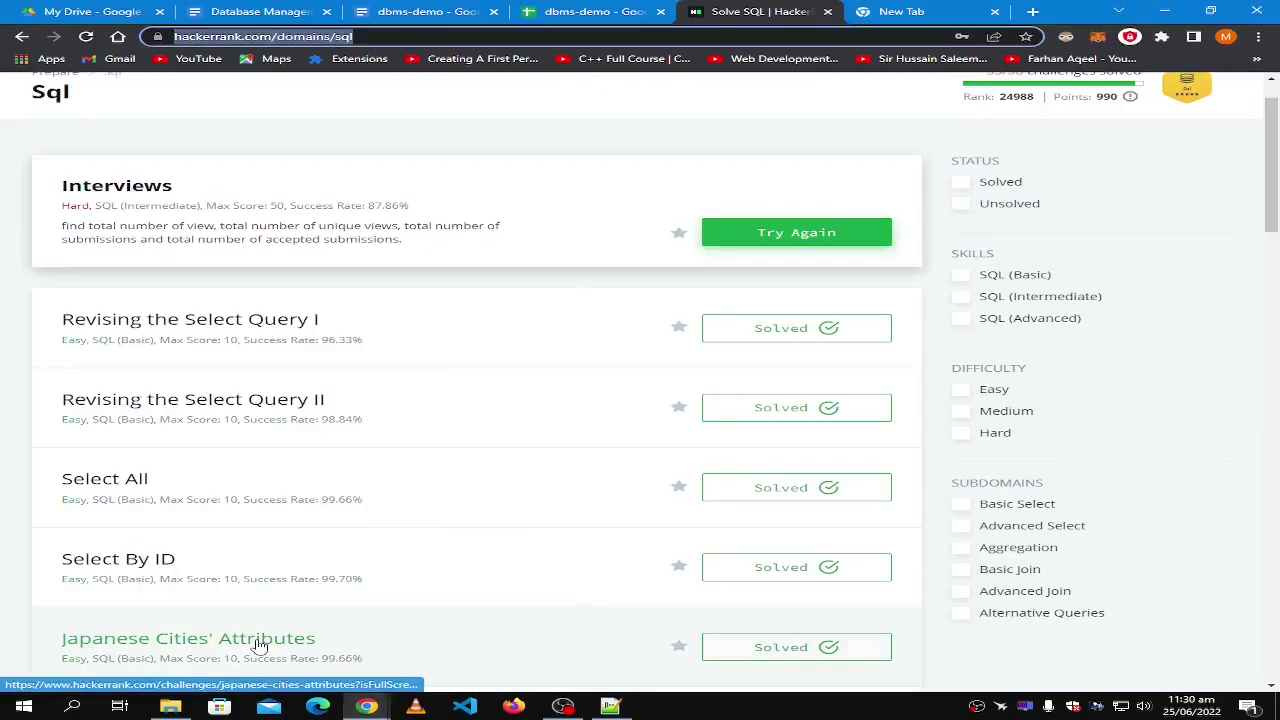
left_click(367, 707)
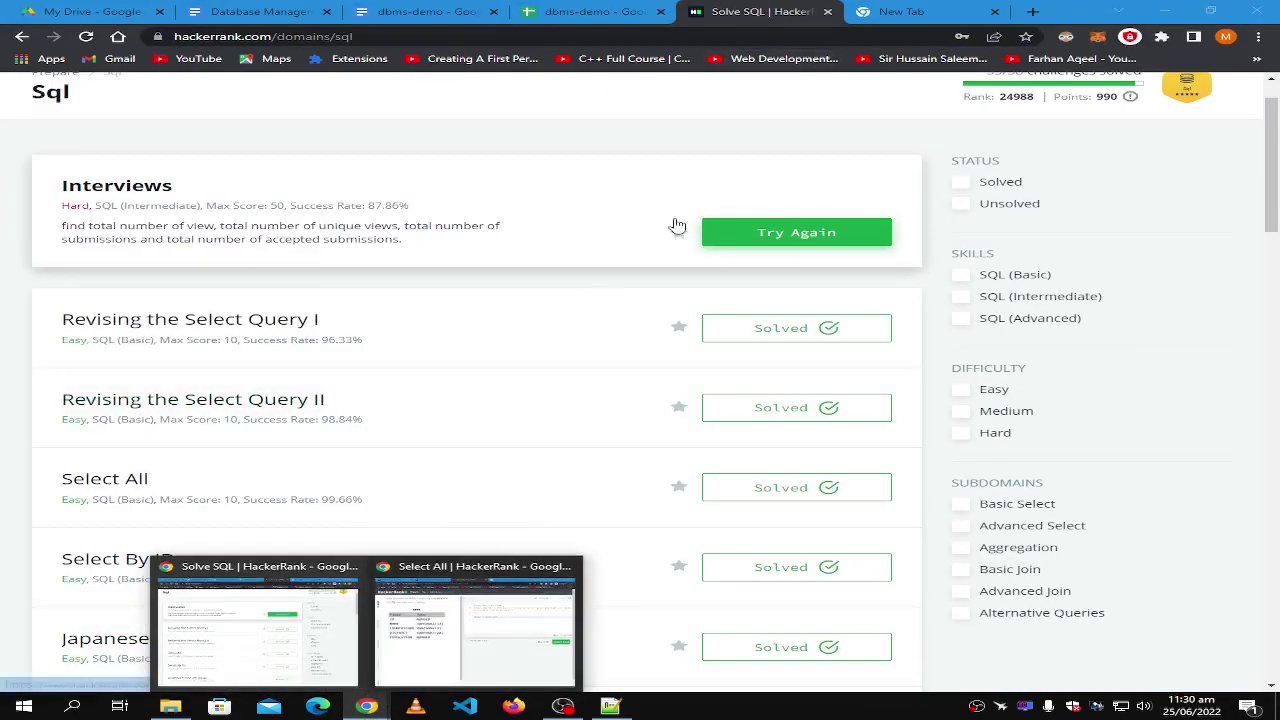
left_click(440, 630)
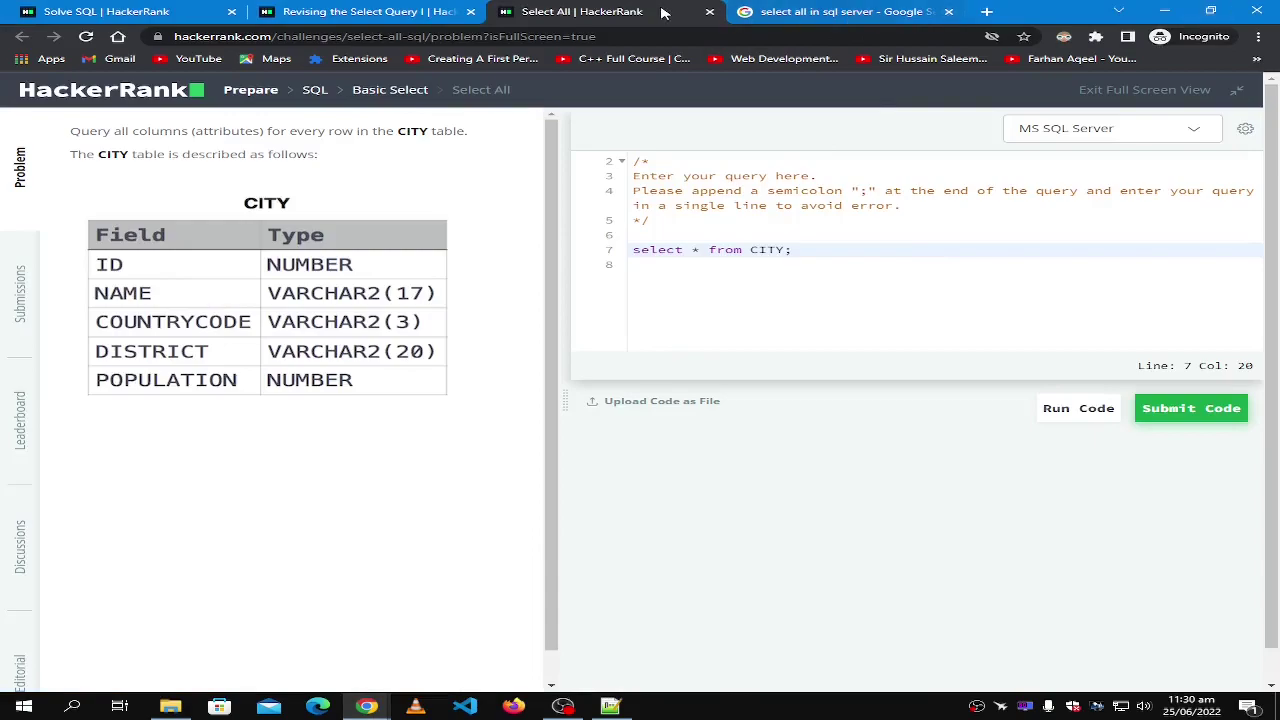
middle_click(667, 11)
middle_click(667, 11)
middle_click(405, 17)
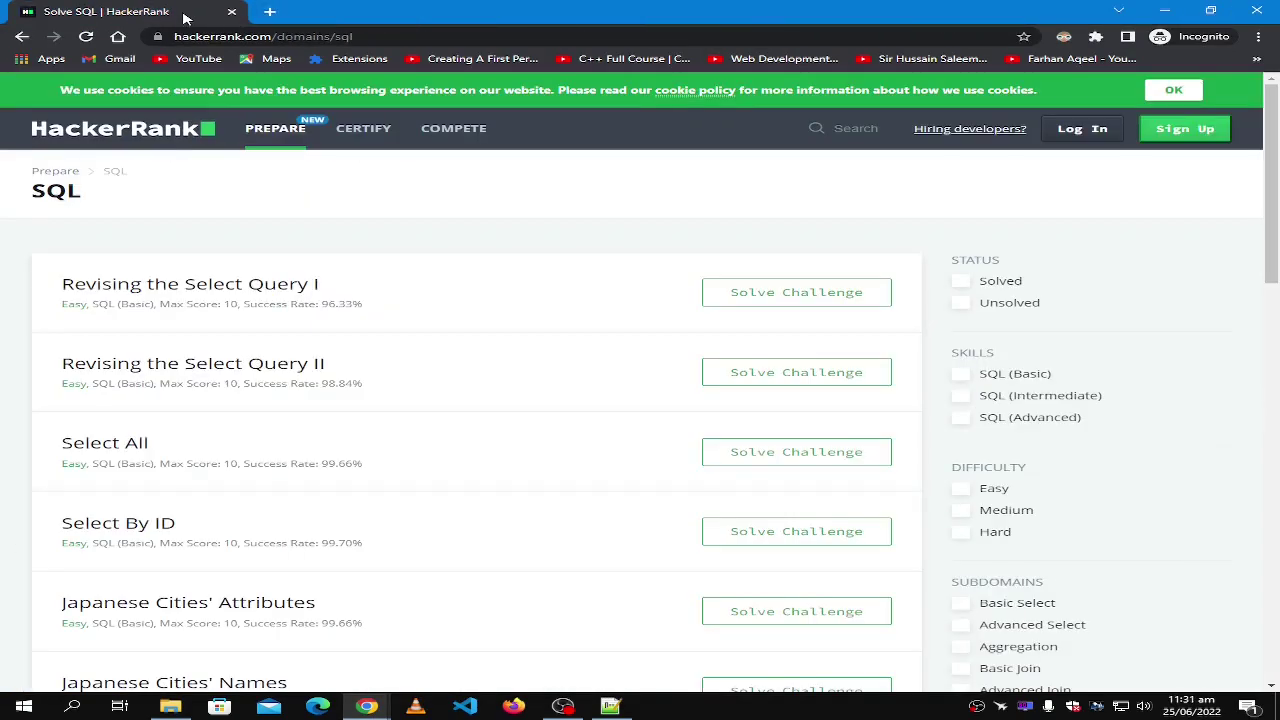
middle_click(184, 17)
In the signed-in window, open Revising the Select Query I and Select All in new tabs.
scroll(629, 215, "down", 2)
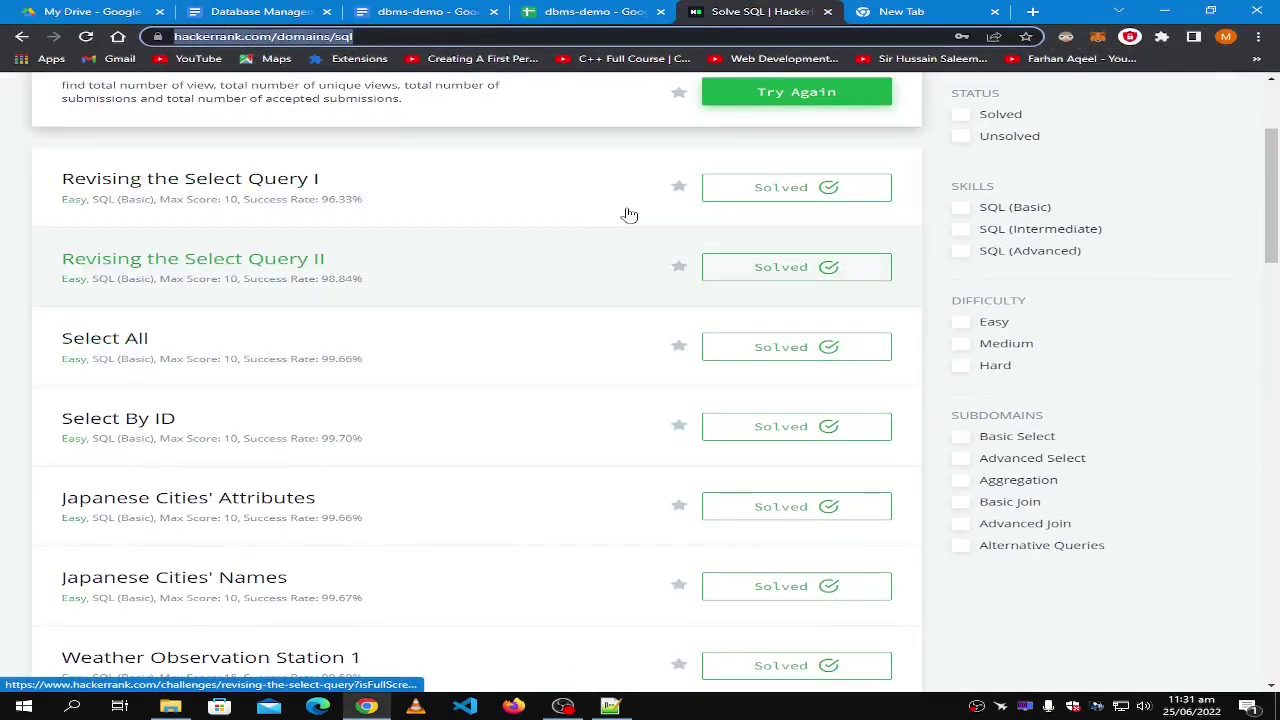
right_click(545, 198)
left_click(588, 206)
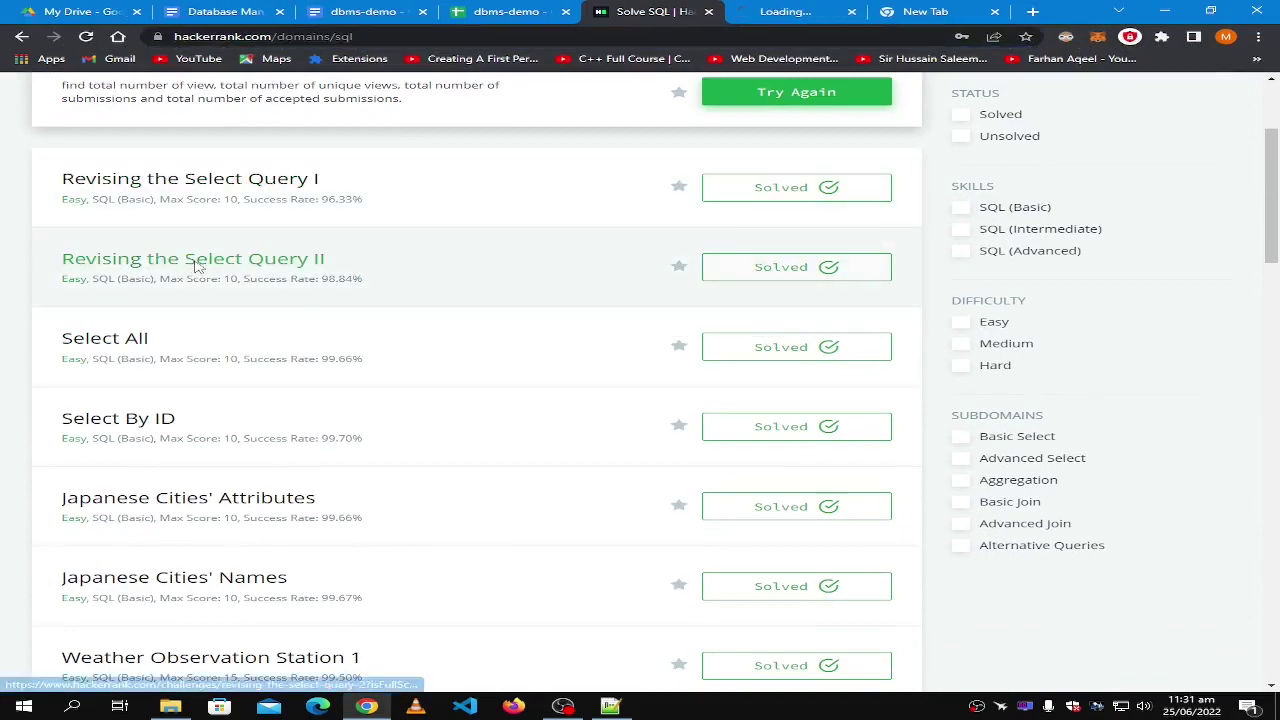
right_click(150, 344)
left_click(190, 353)
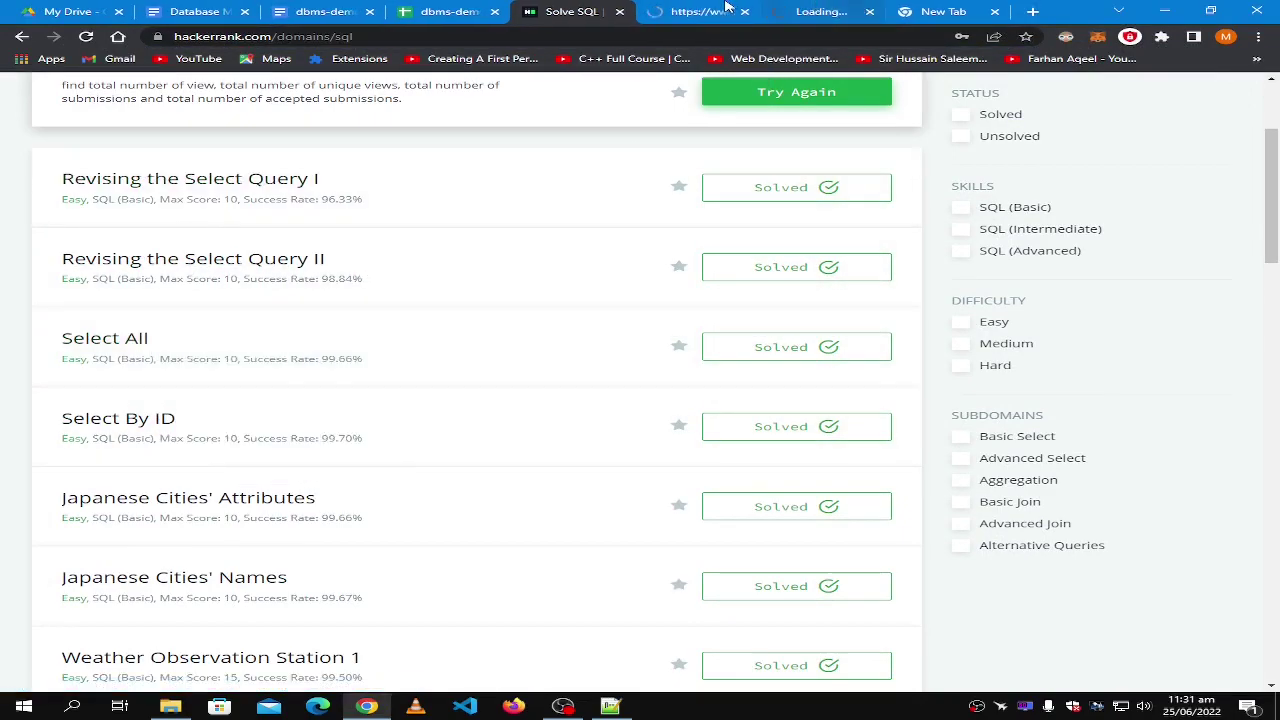
left_click(728, 8)
left_click(786, 9)
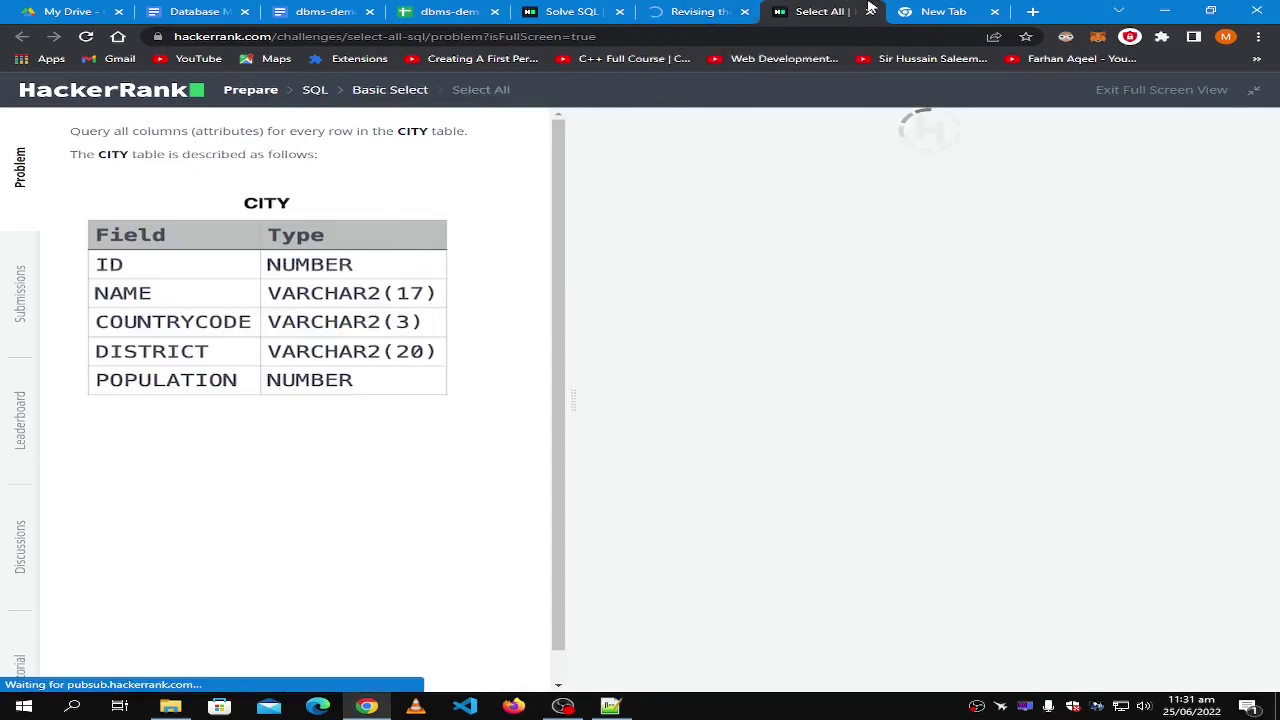
Set MS SQL Server, enter select * from city; on line 7, and run the sample test.
key("ctrl+shift+Tab")
key("ctrl+Tab")
key("ctrl+shift+Tab")
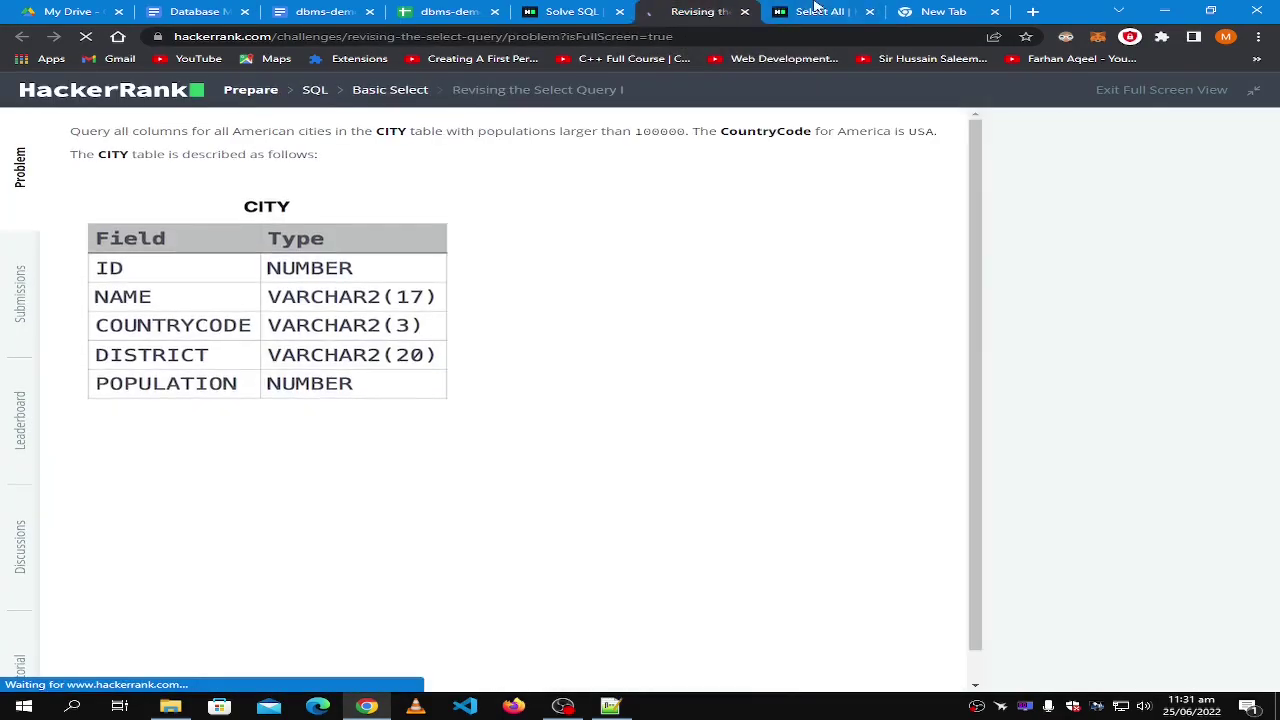
left_click(815, 8)
left_click(1072, 135)
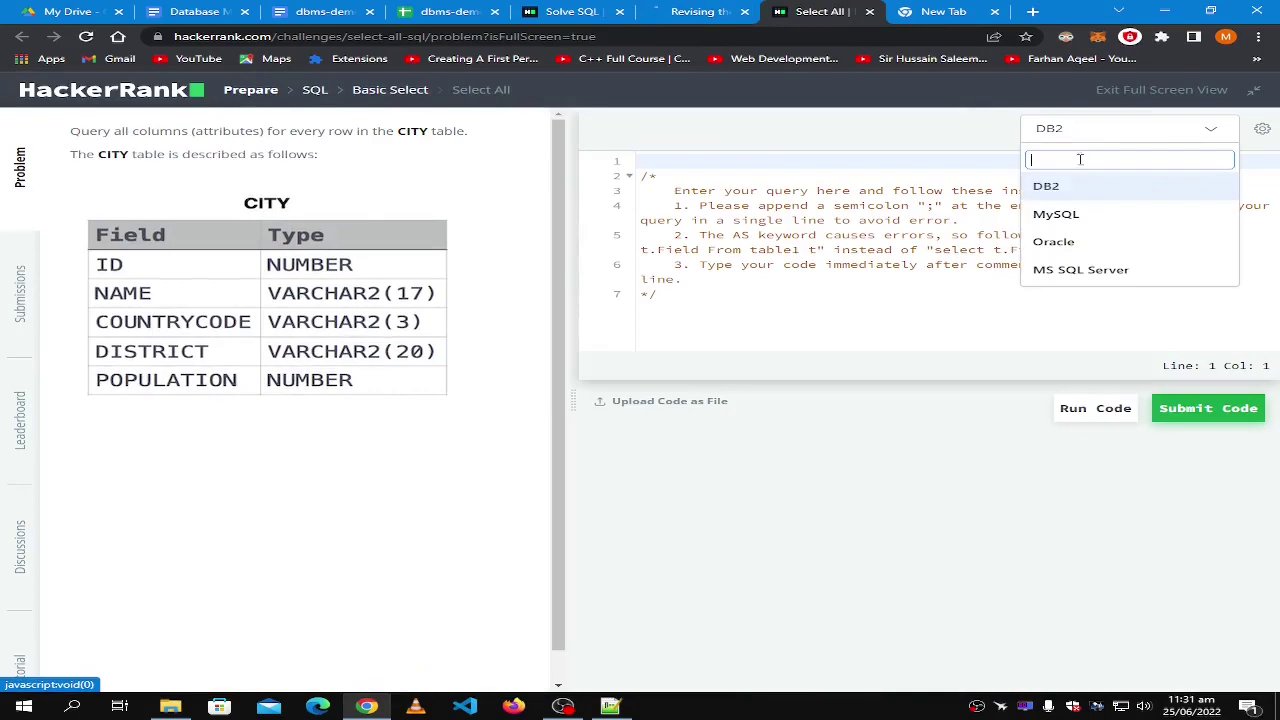
left_click(1052, 268)
key("Return")
key("Return")
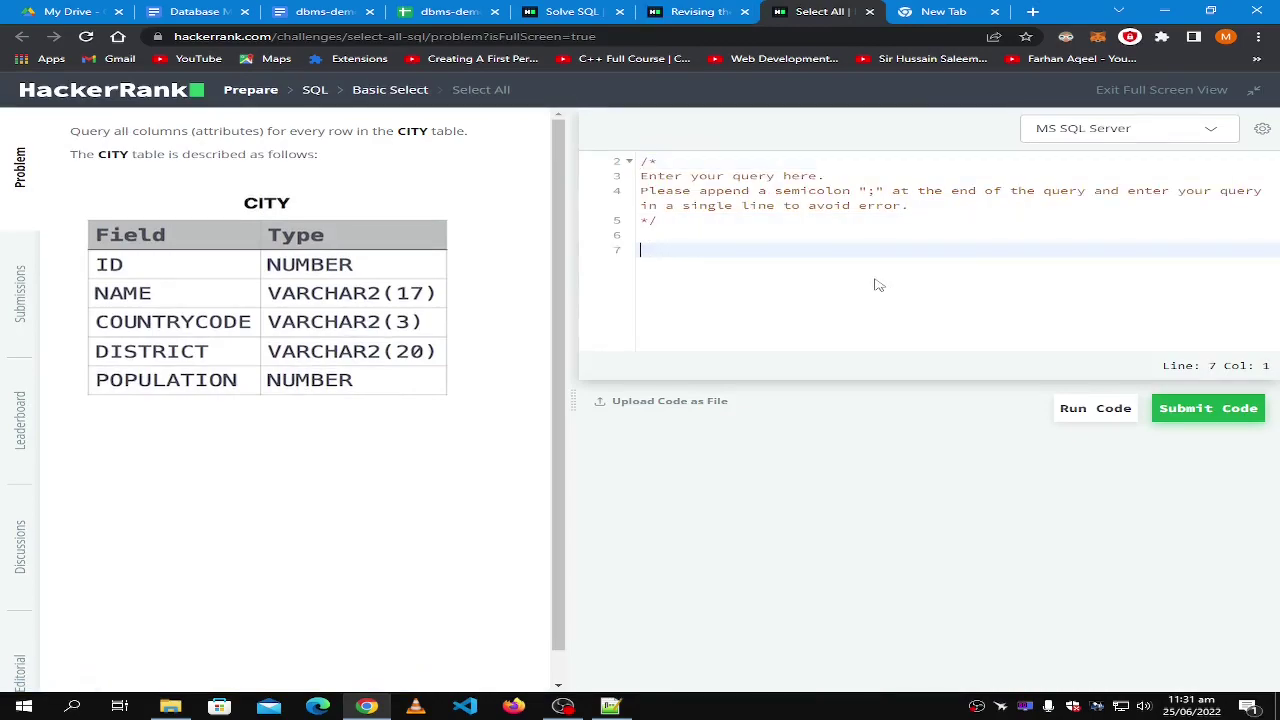
key("Return")
key("Up")
type("select *")
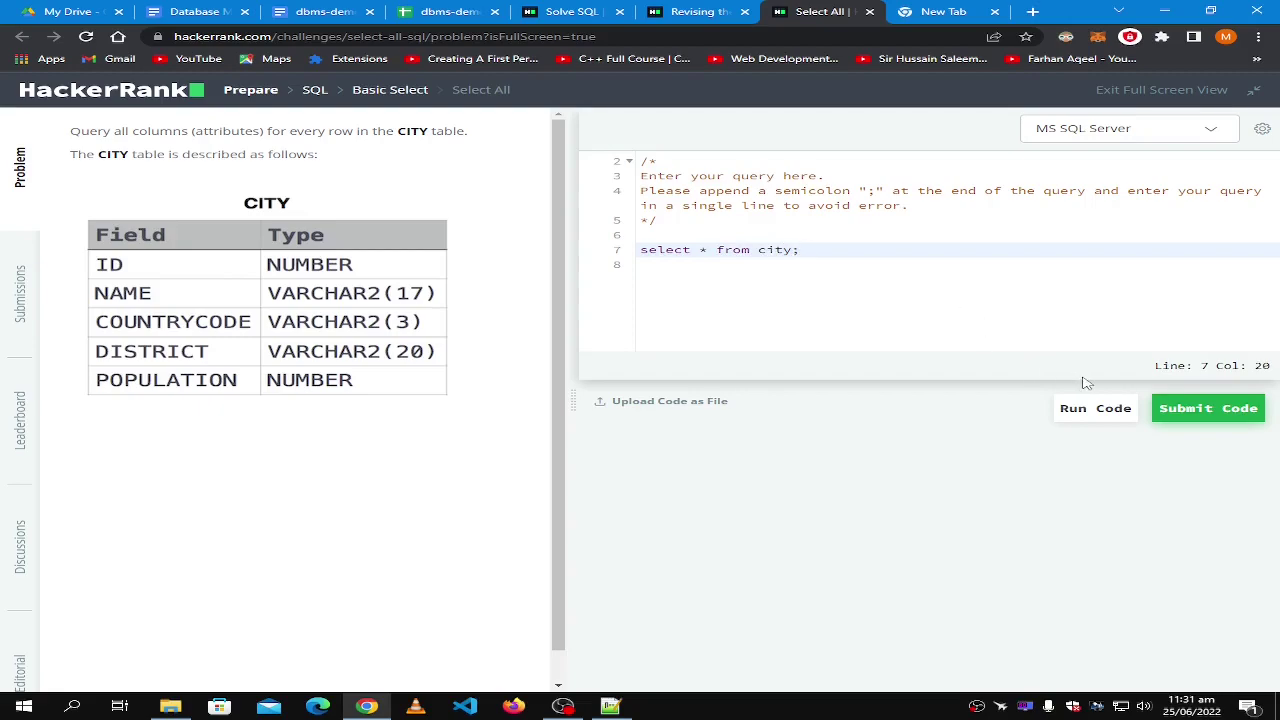
left_click(1082, 424)
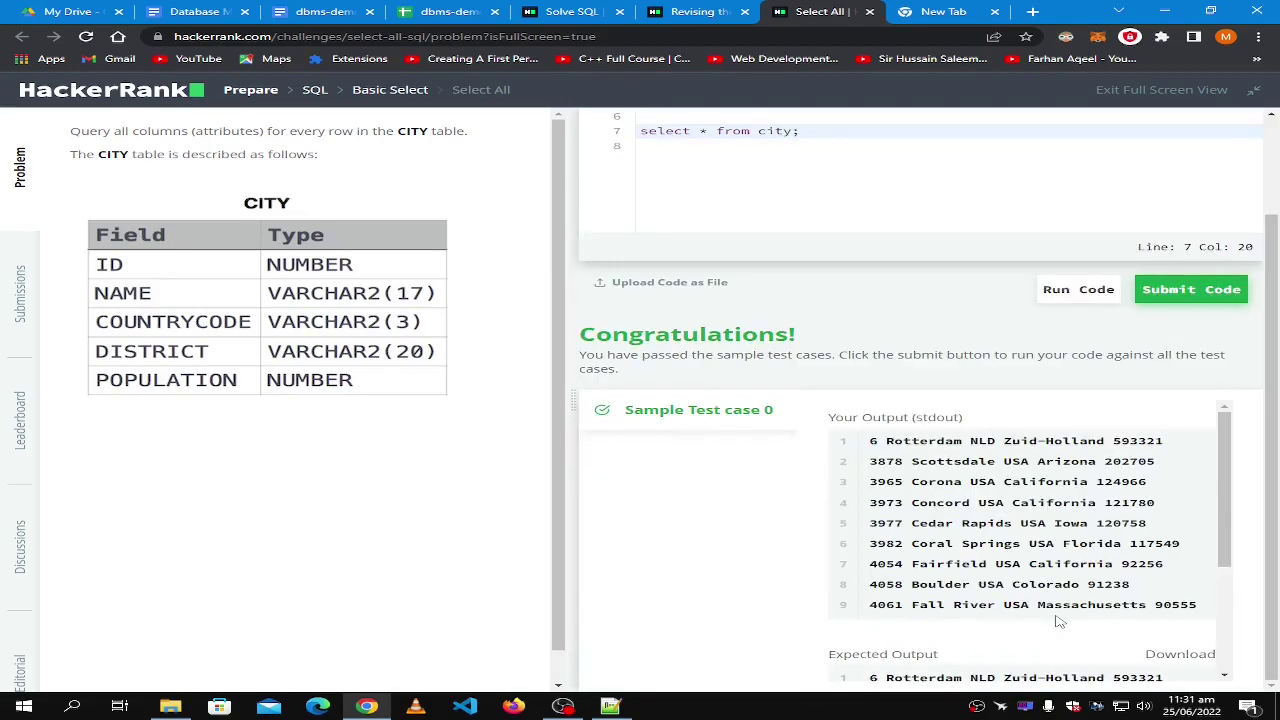
Check CITY in the description against the query and add blank lines after select * from city;.
scroll(777, 475, "up", 1)
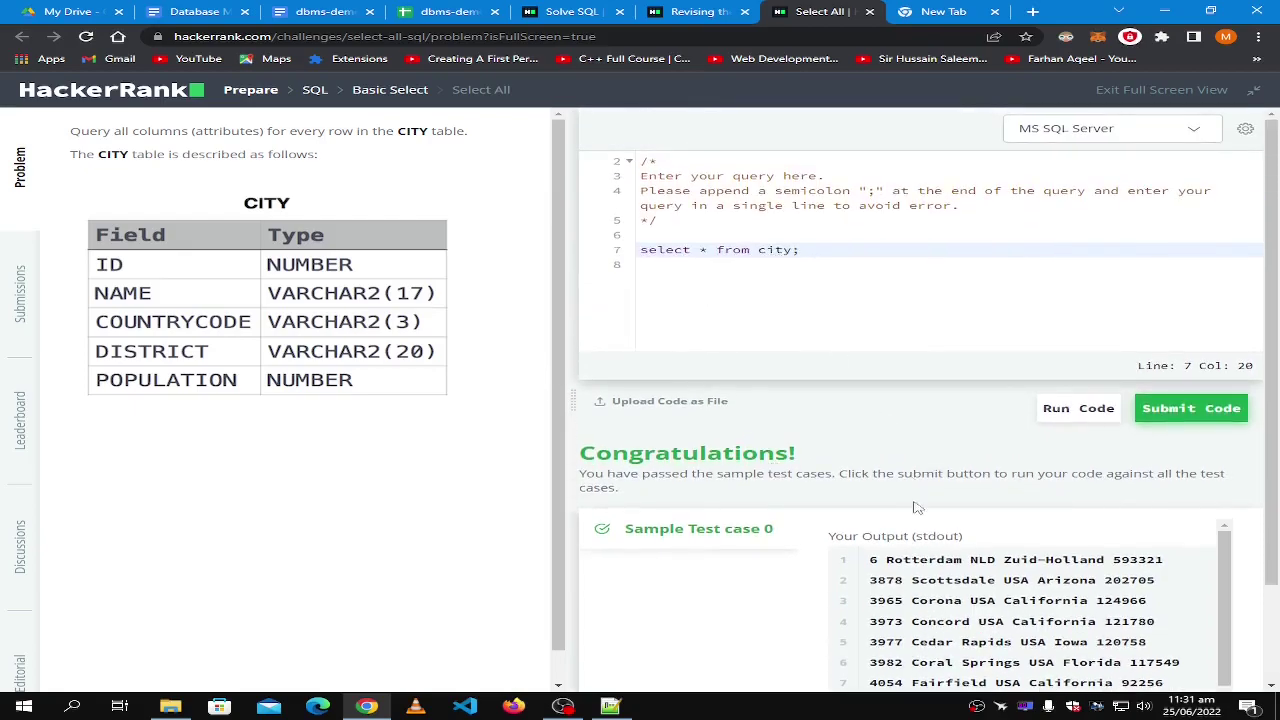
scroll(850, 460, "down", 1)
scroll(800, 420, "up", 1)
double_click(412, 130)
left_click(814, 292)
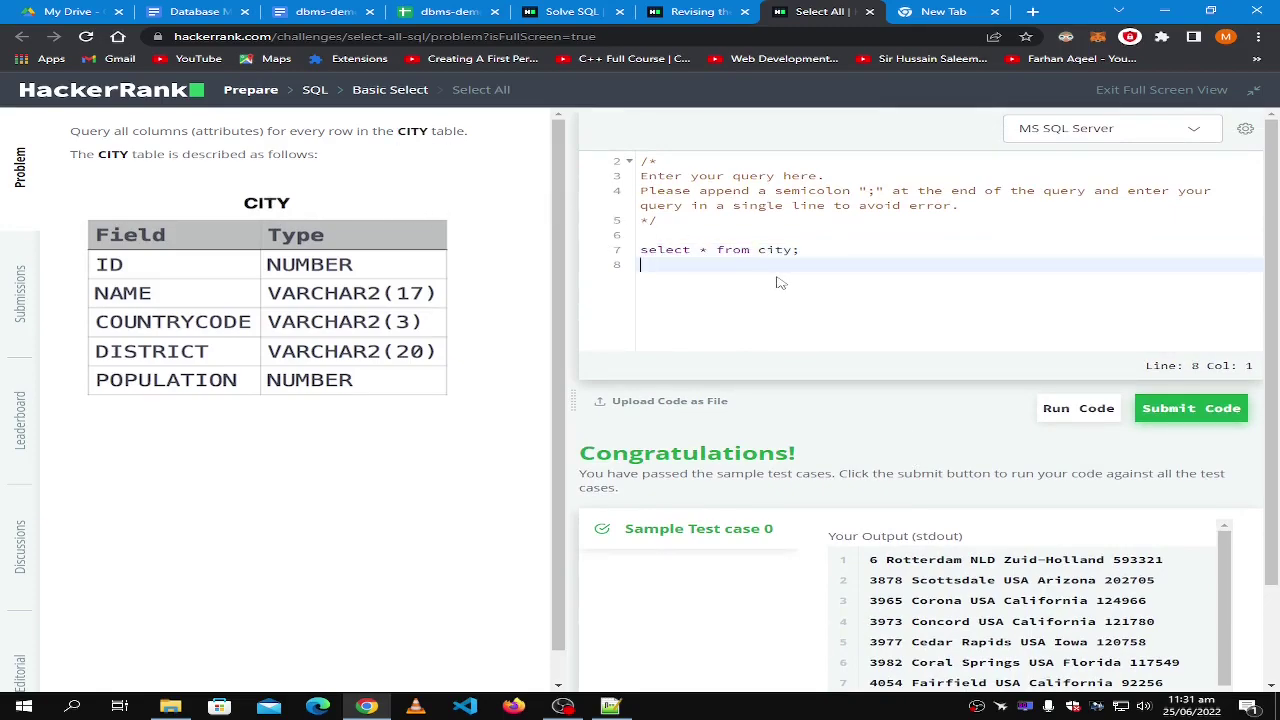
left_click_drag(826, 244, 626, 251)
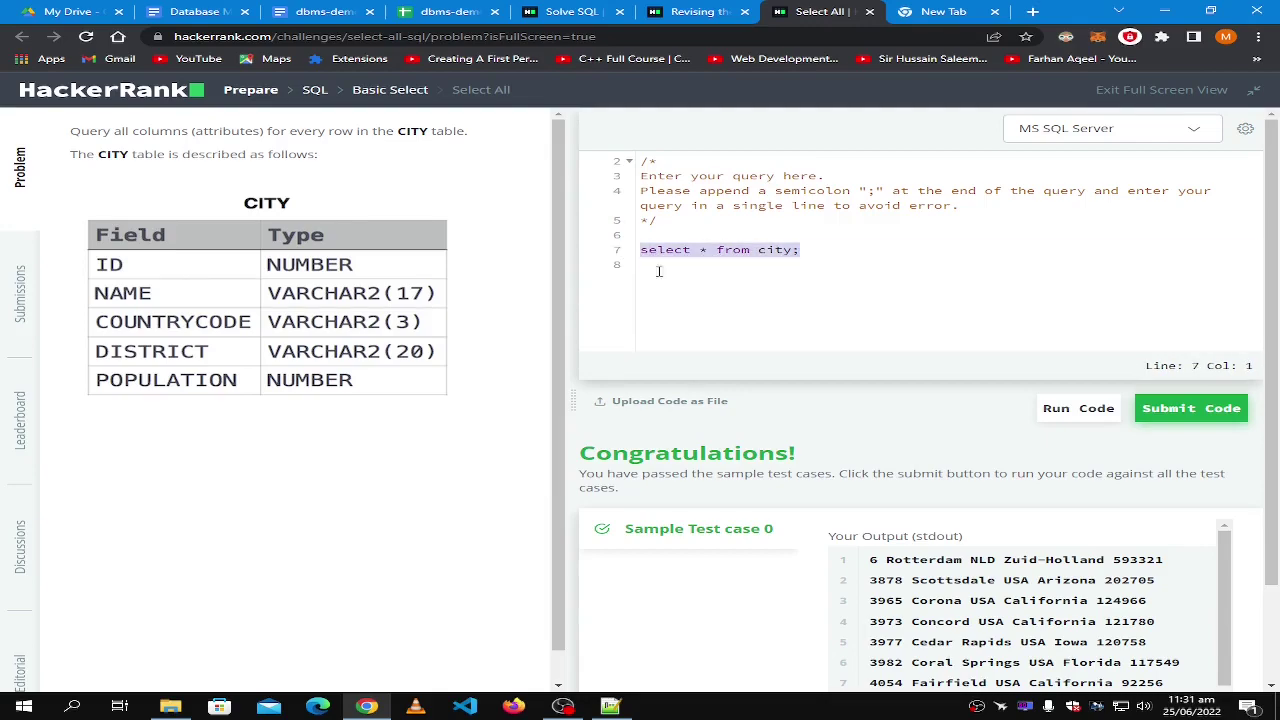
scroll(804, 386, "down", 1)
scroll(804, 386, "up", 1)
left_click(855, 249)
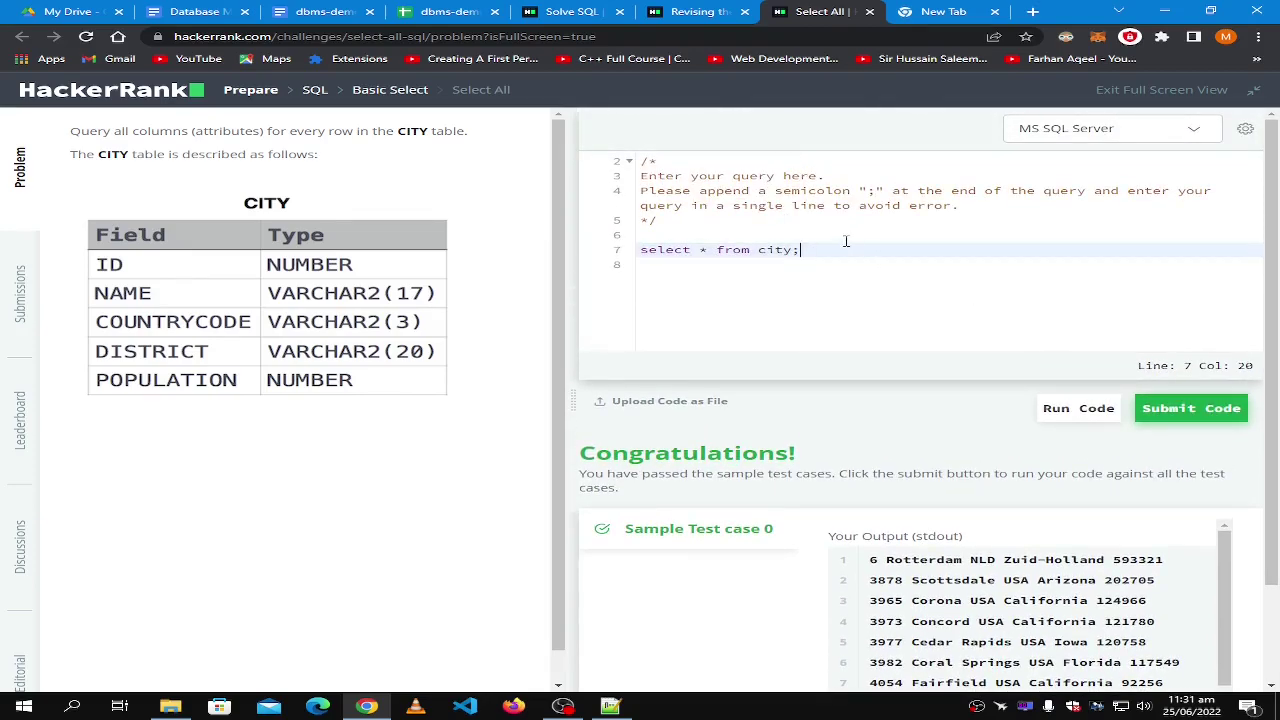
key("Return")
key("Return")
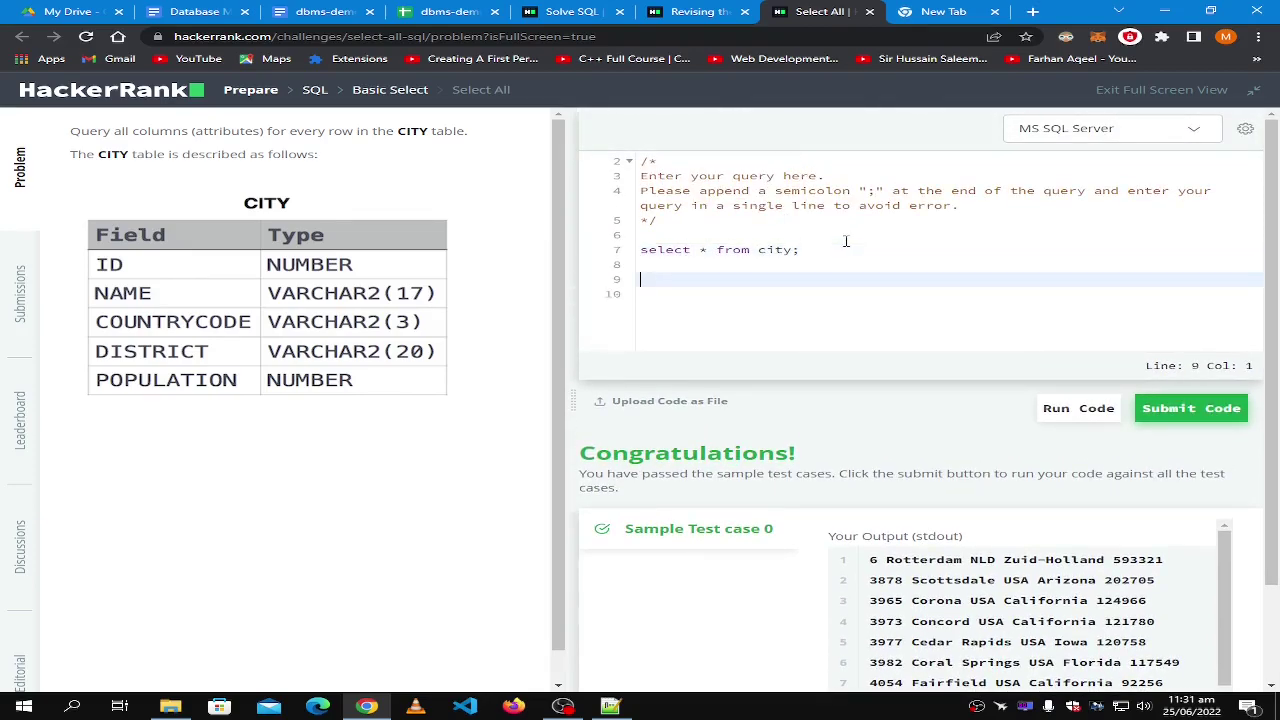
Search Google for 'sql online' in the new tab.
left_click(943, 11)
left_click(491, 40)
type("sql o")
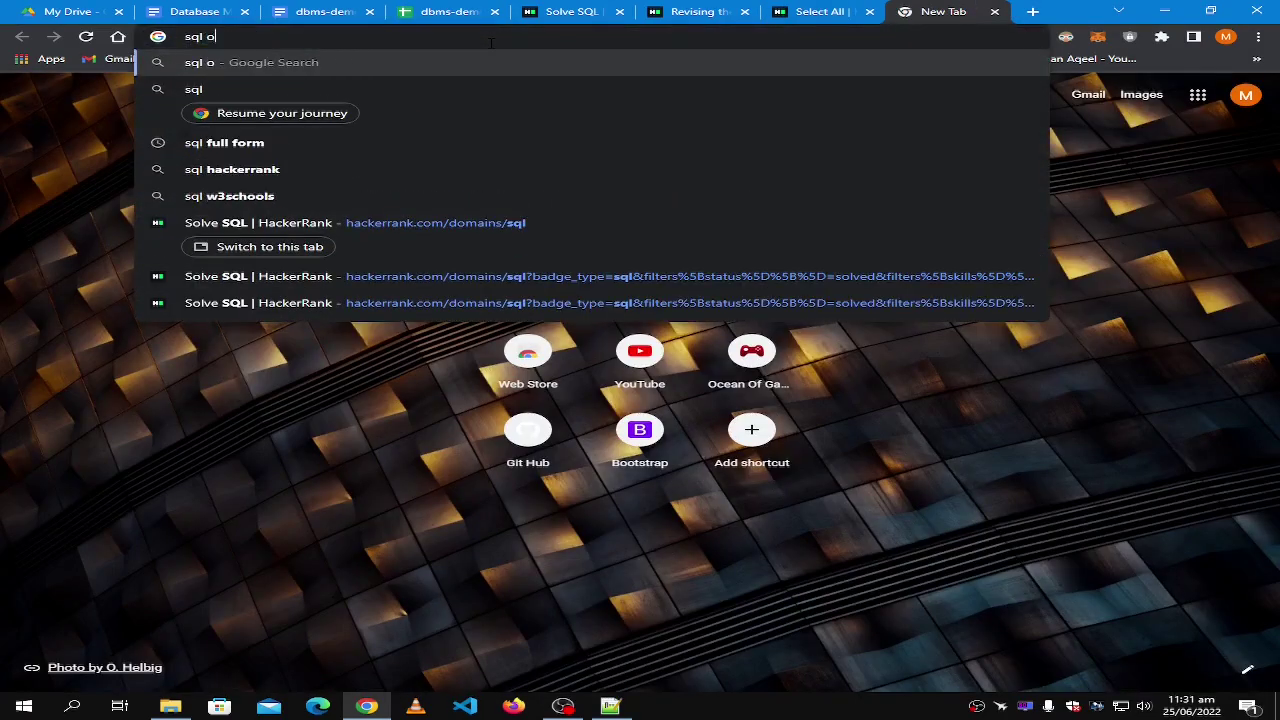
type("nline")
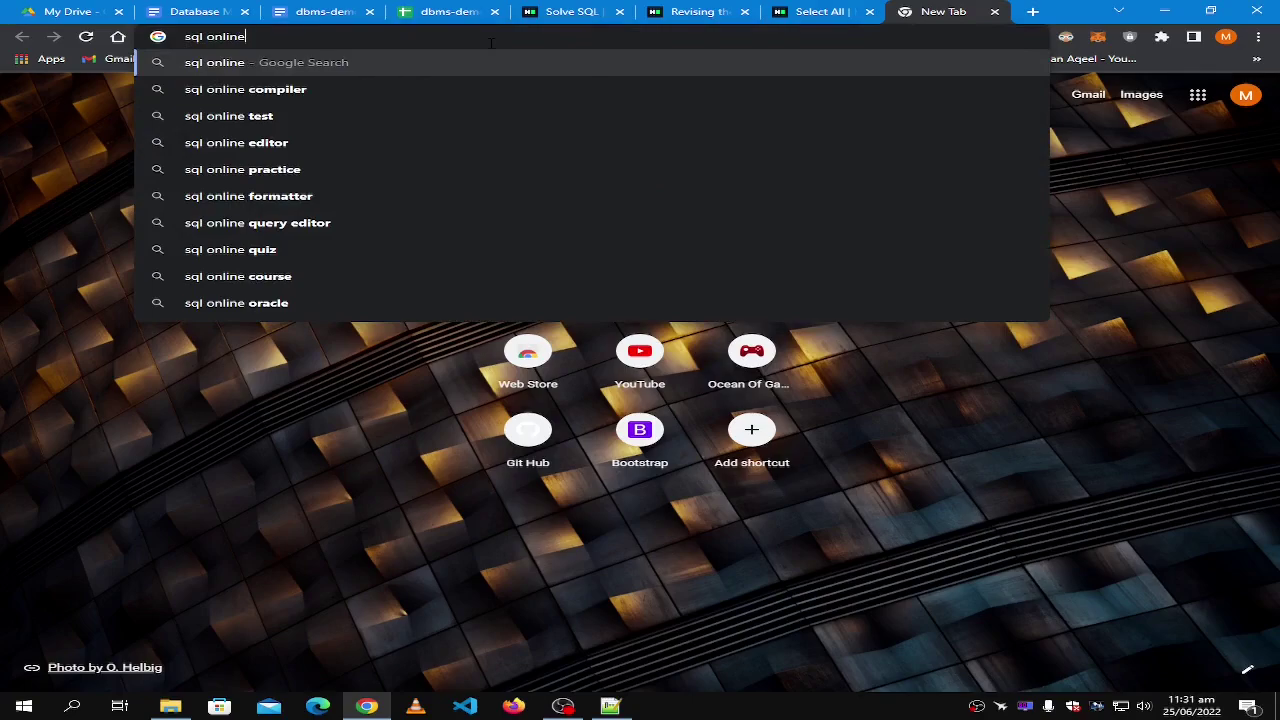
key("Delete")
key("Return")
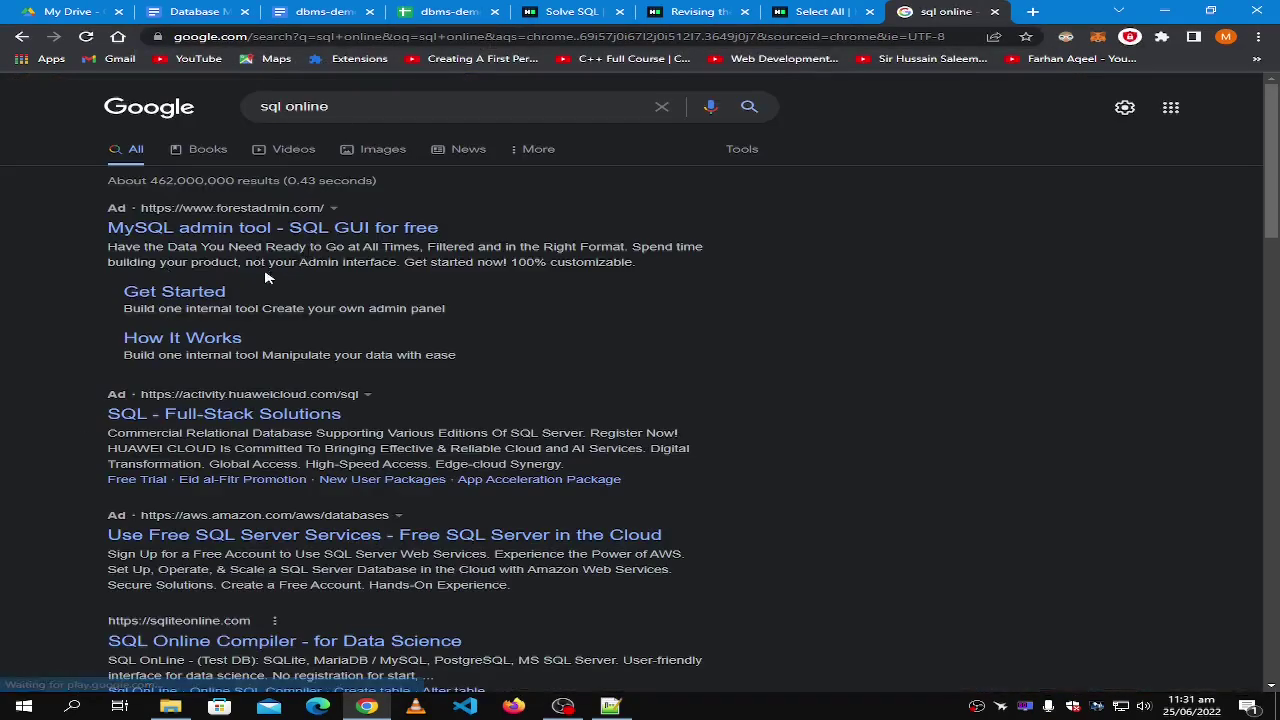
scroll(204, 561, "down", 2)
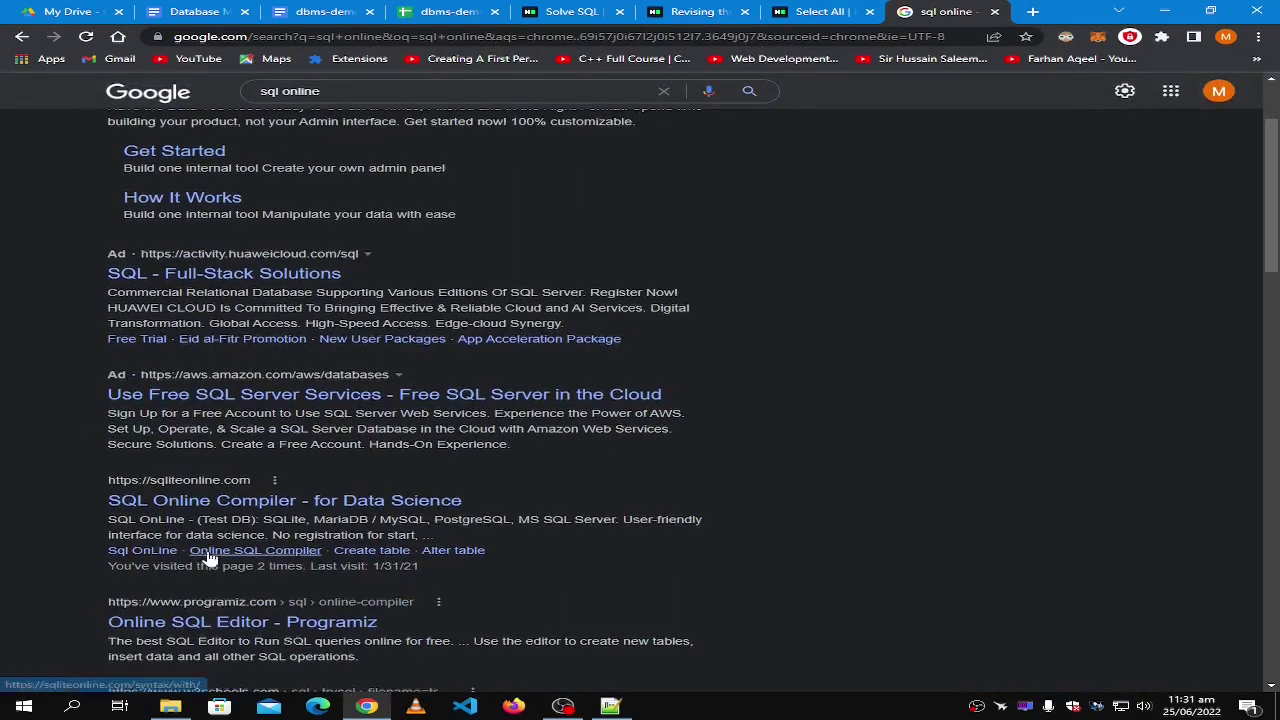
Open SQLite Online, run a SELECT of a quoted name, then return to Select All.
right_click(226, 490)
right_click(160, 494)
key("Escape")
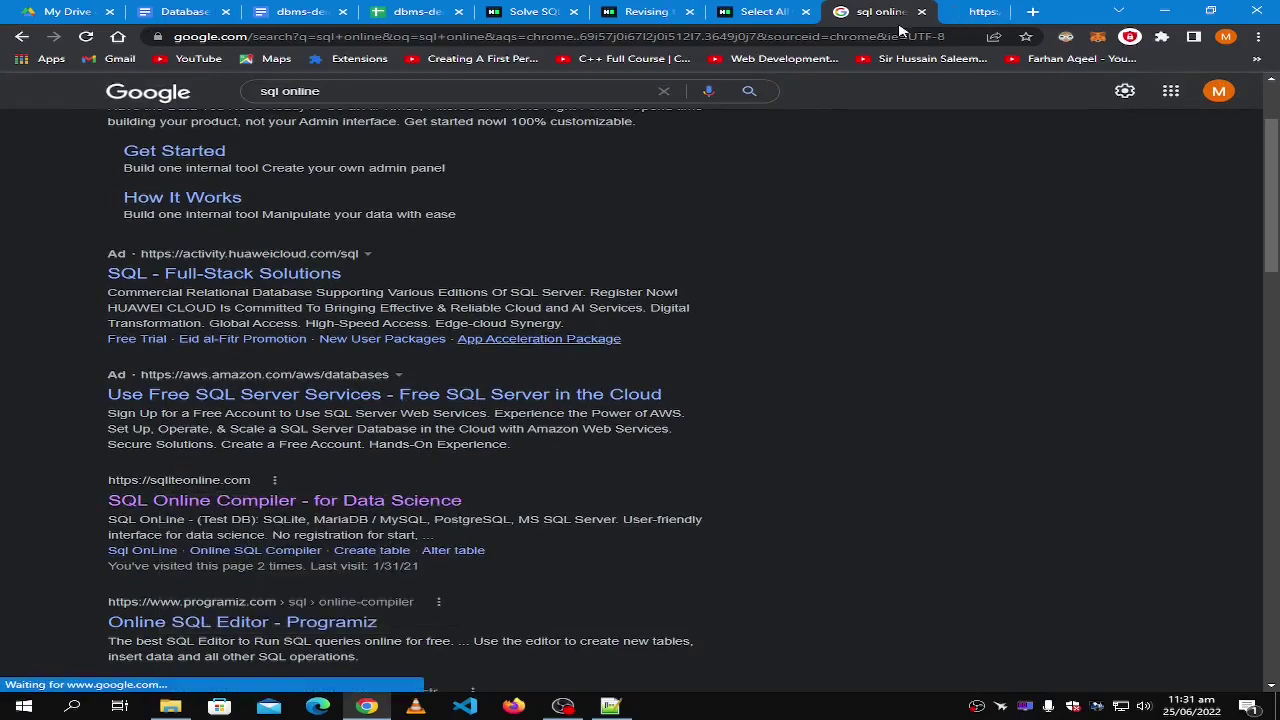
left_click(945, 11)
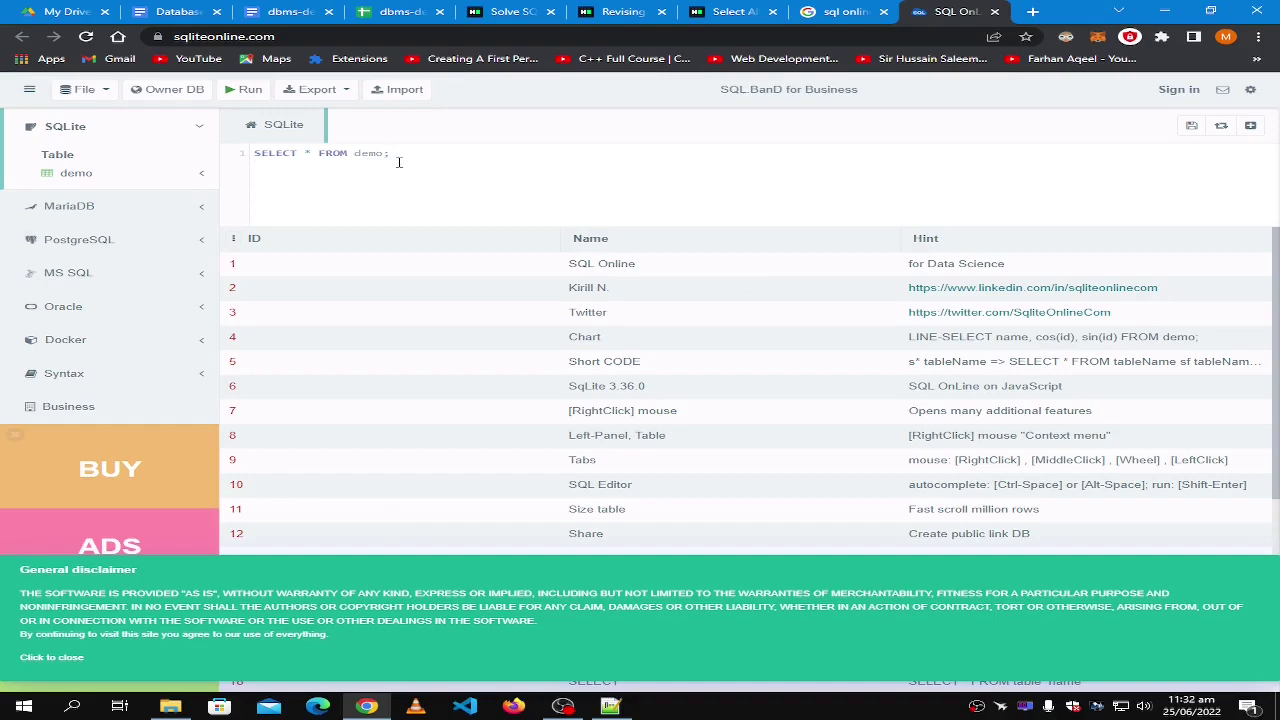
key("BackSpace")
key("BackSpace")
key("BackSpace")
key("BackSpace")
key("BackSpace")
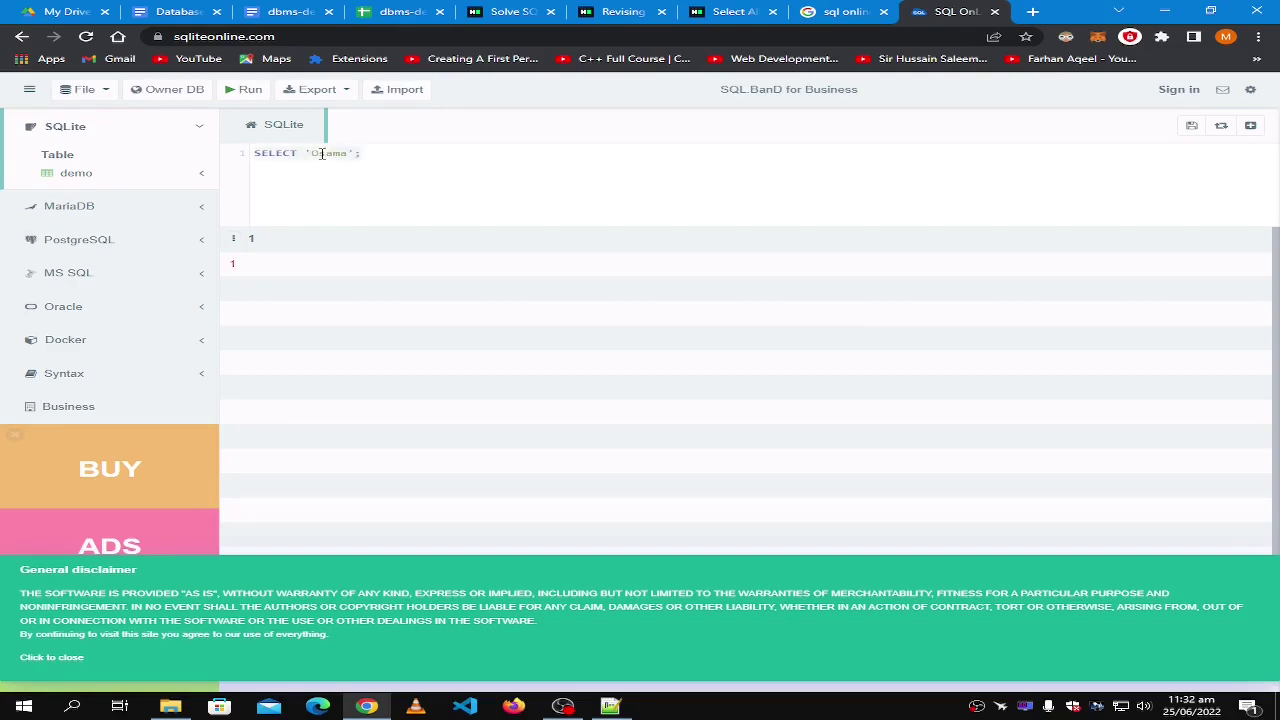
left_click(243, 90)
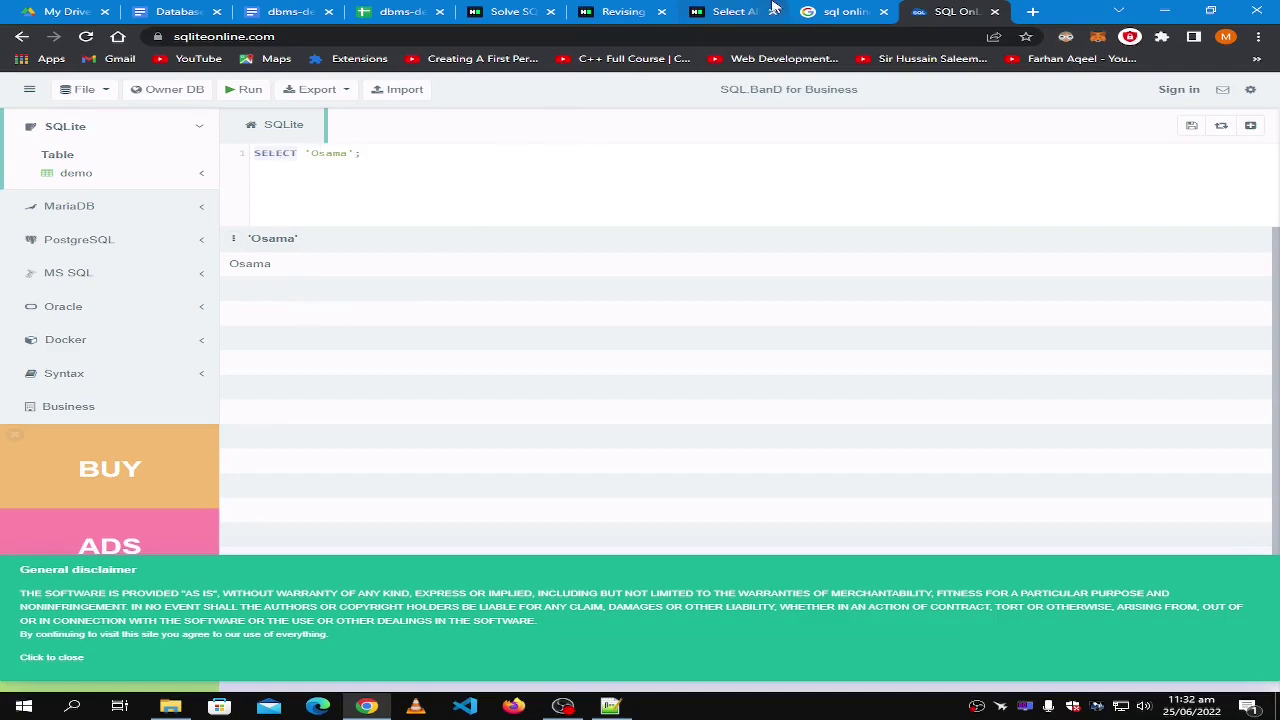
left_click(737, 12)
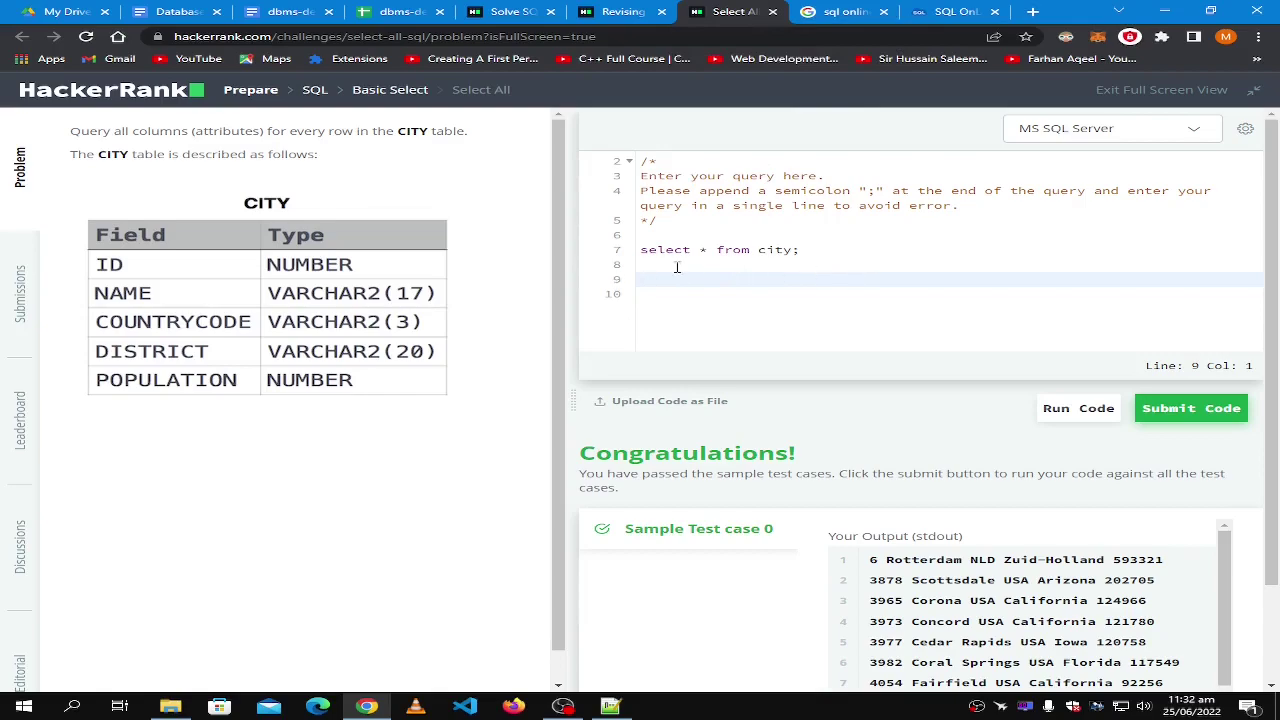
Check Your Output against Expected Output for select * from city, then switch to Revising the Select Query I.
left_click_drag(658, 293, 622, 235)
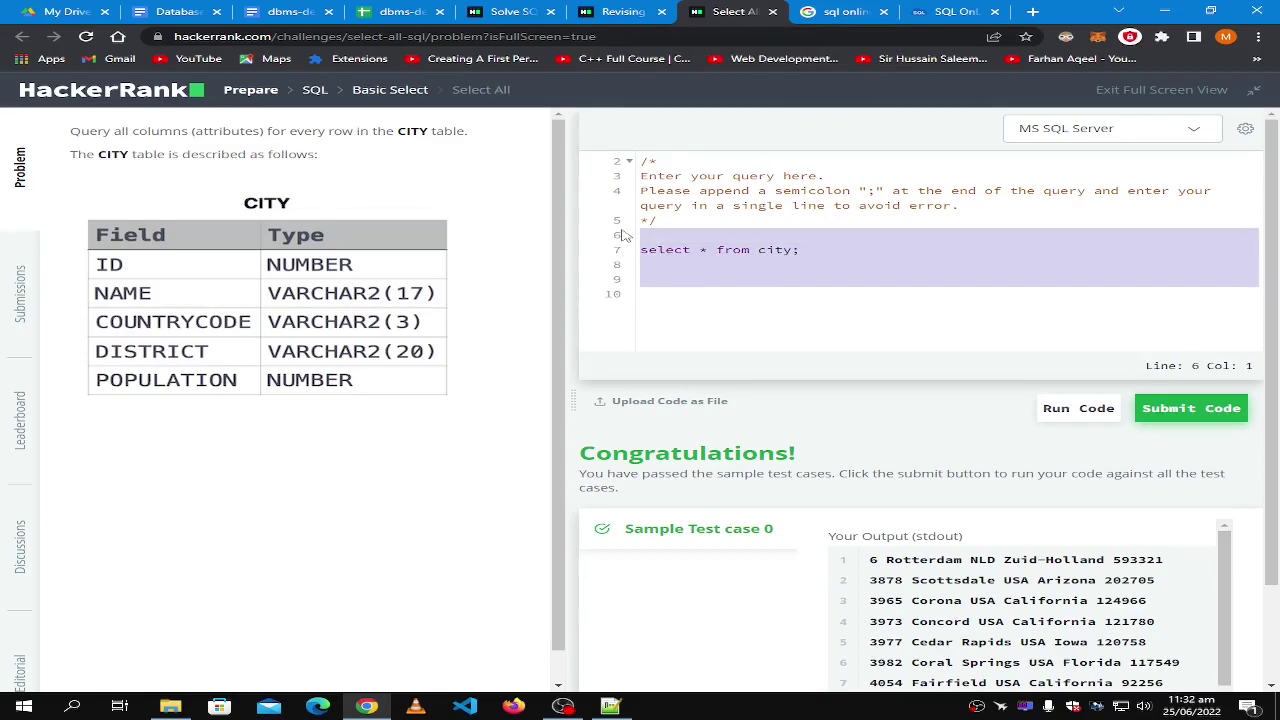
double_click(771, 252)
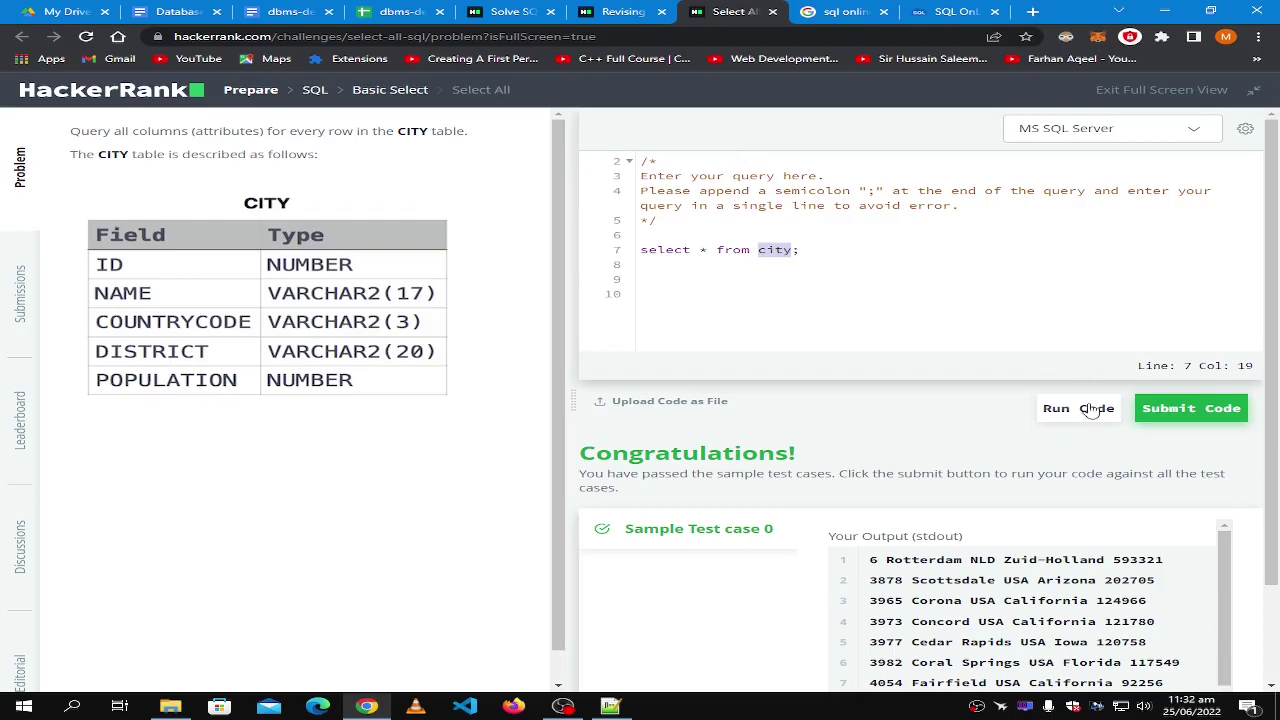
scroll(975, 594, "down", 2)
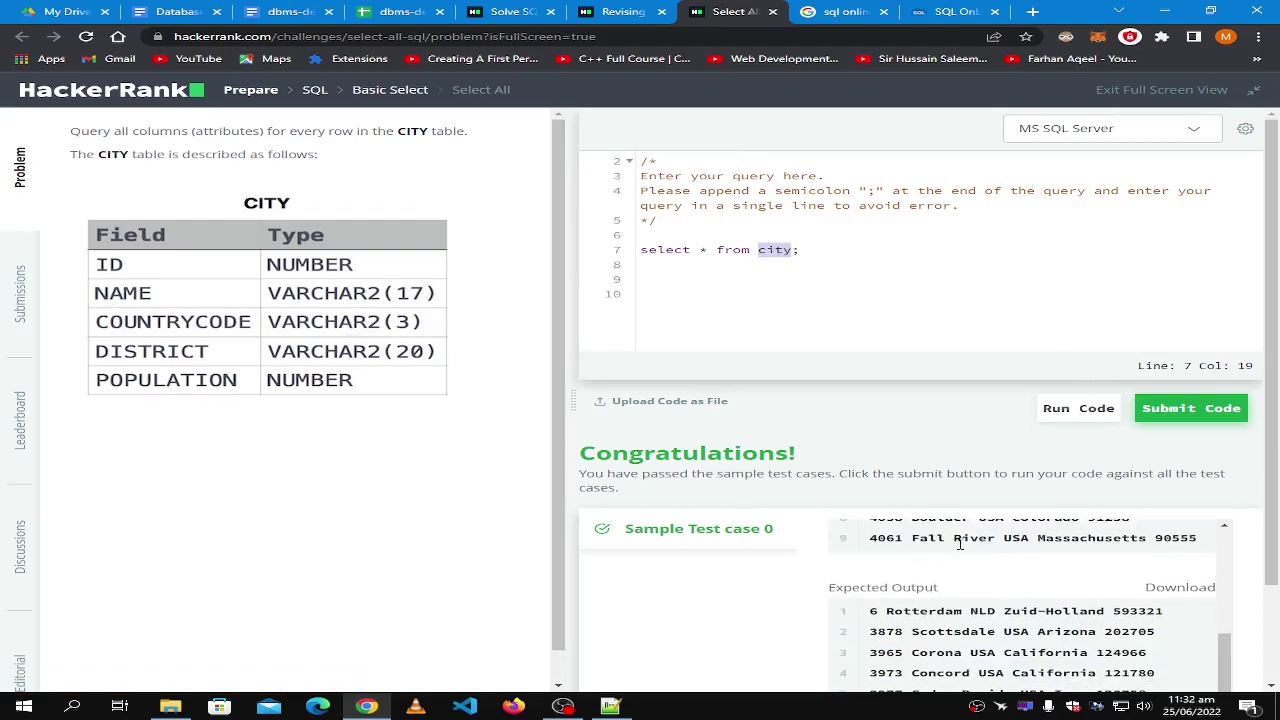
scroll(960, 540, "down", 2)
scroll(962, 533, "up", 2)
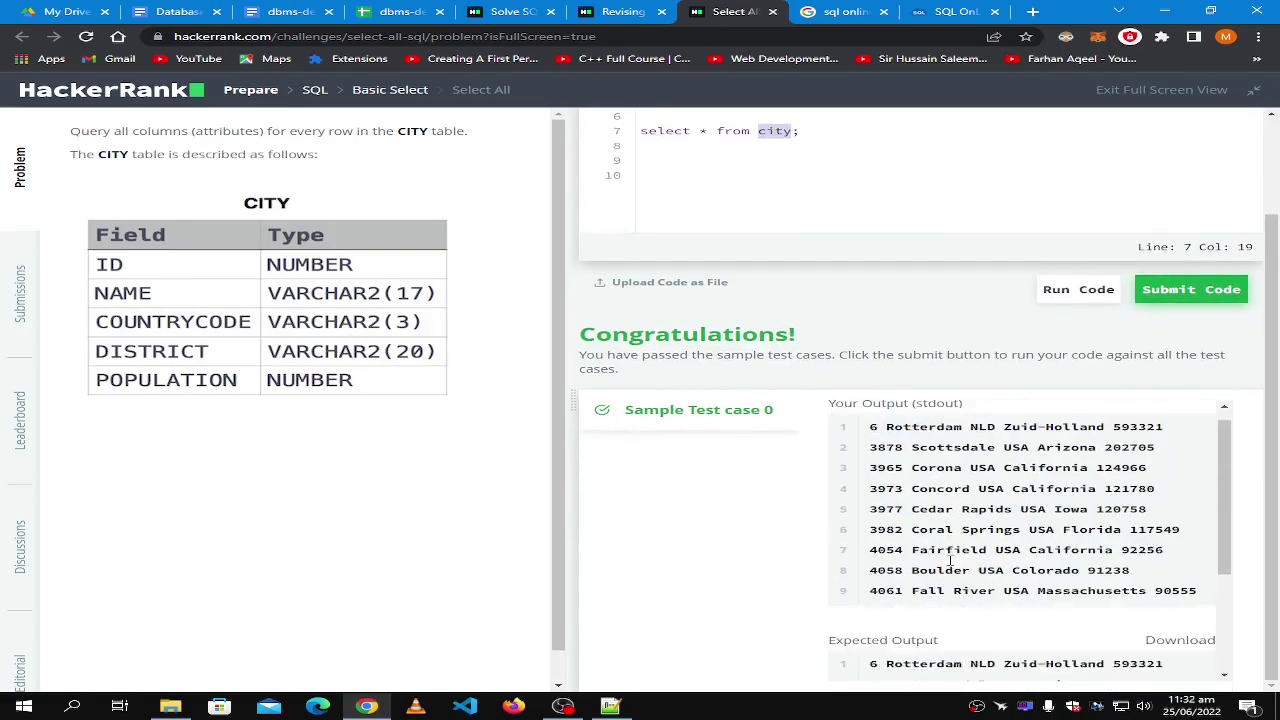
scroll(692, 397, "up", 2)
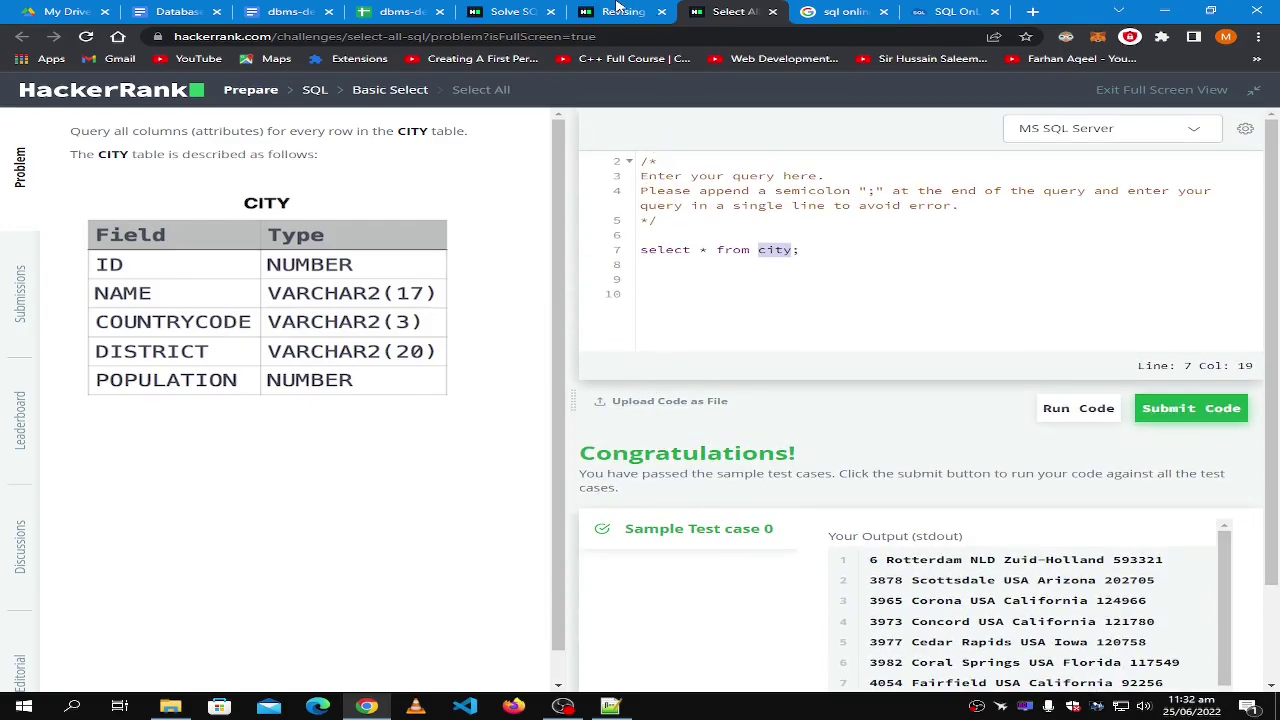
left_click(617, 8)
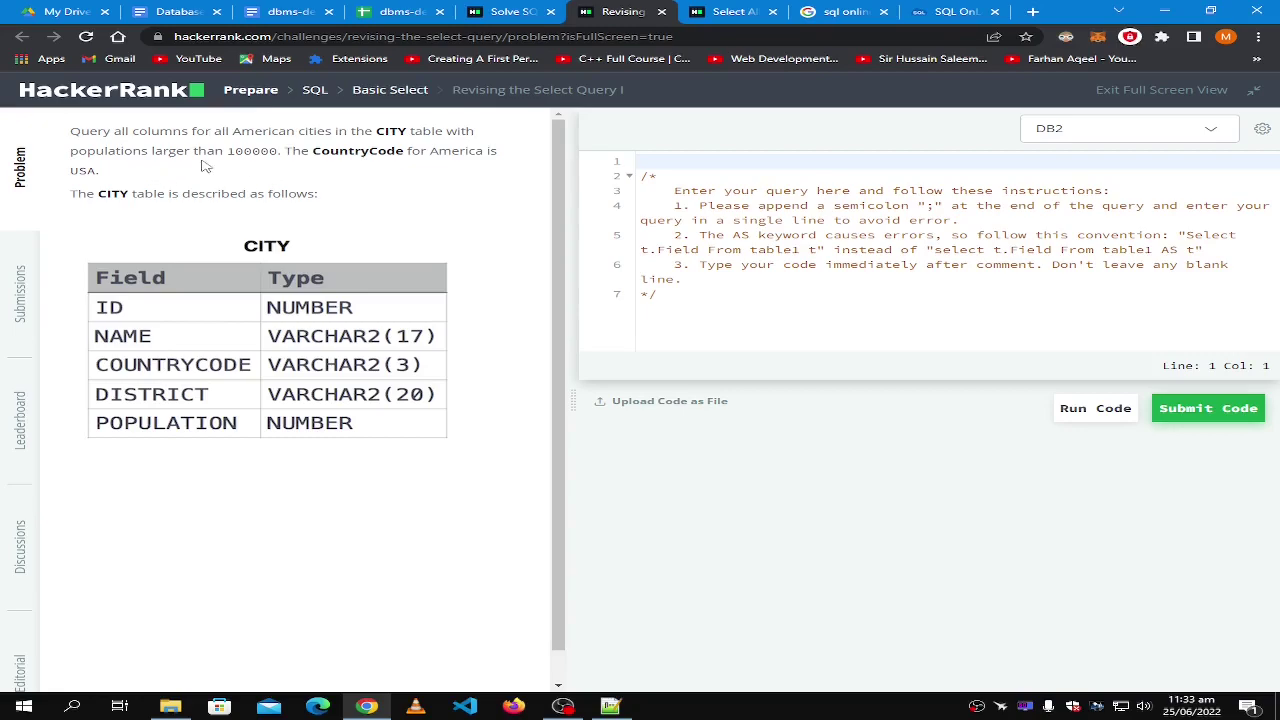
Highlight the 100000 population threshold in Revising, then return to the 'sql online' Google results.
left_click_drag(226, 152, 287, 152)
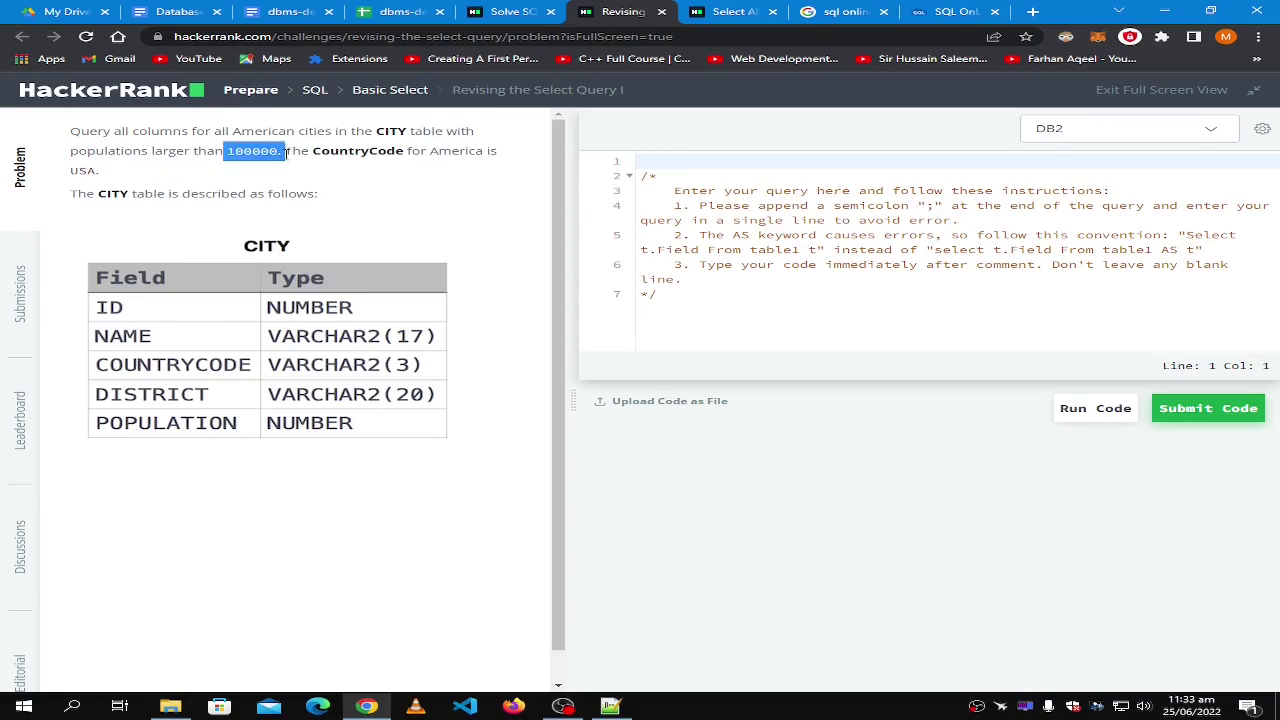
left_click(370, 156)
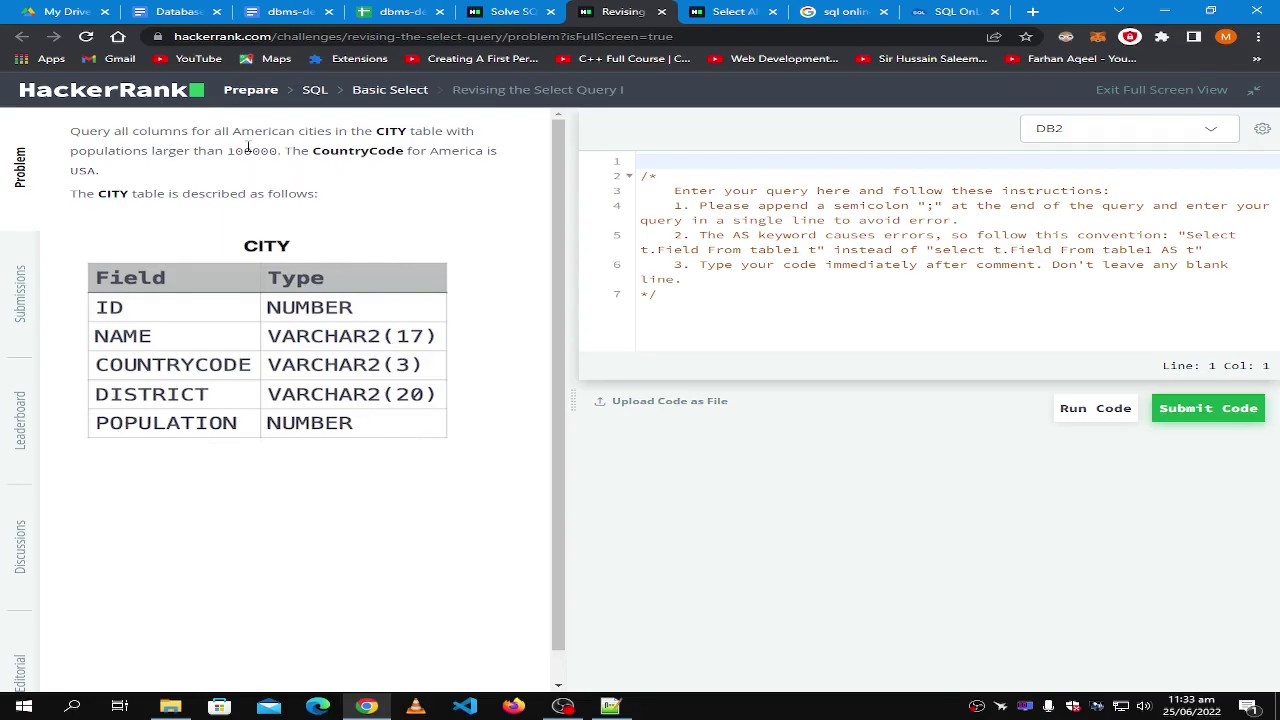
left_click_drag(231, 152, 291, 151)
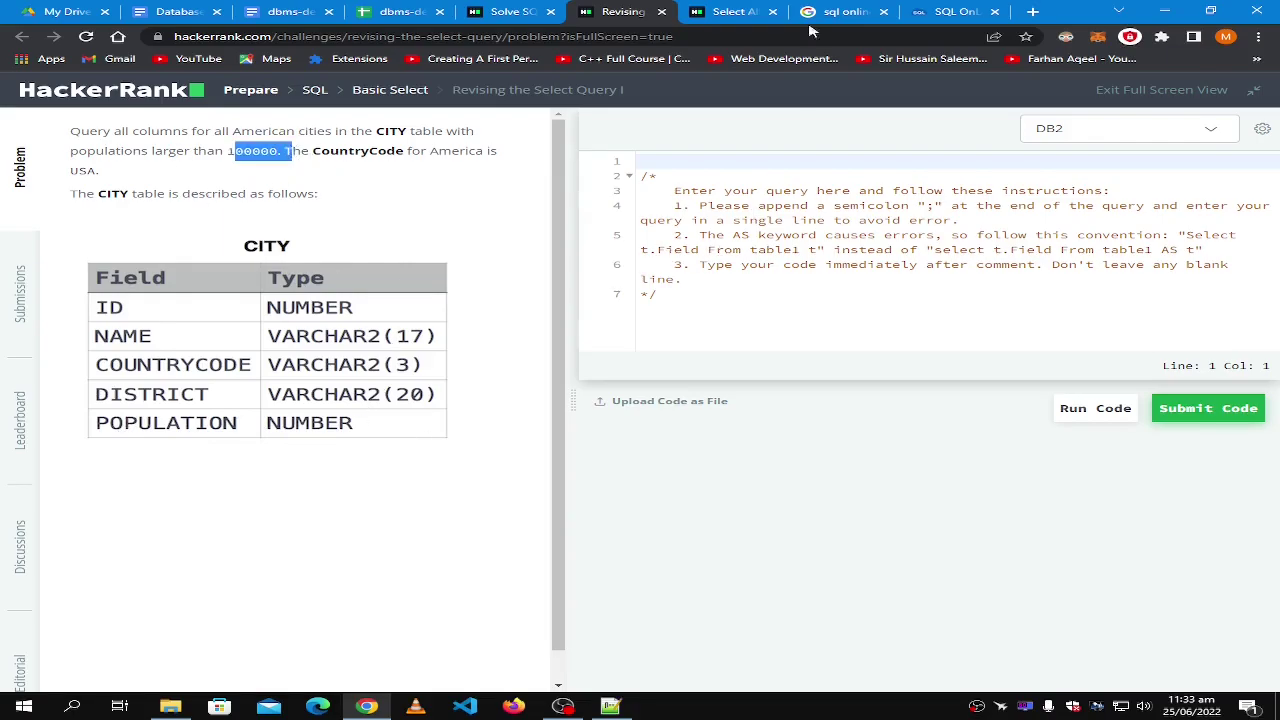
left_click(861, 8)
left_click(918, 8)
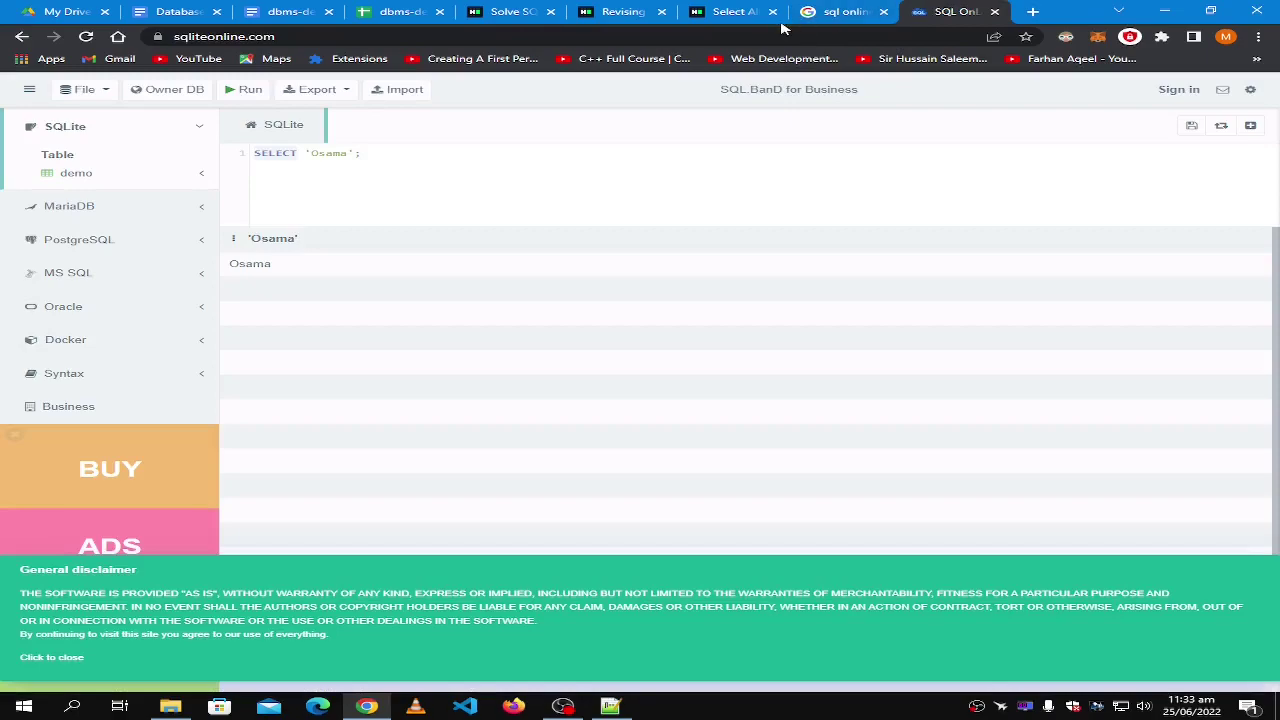
left_click(852, 8)
scroll(441, 86, "up", 2)
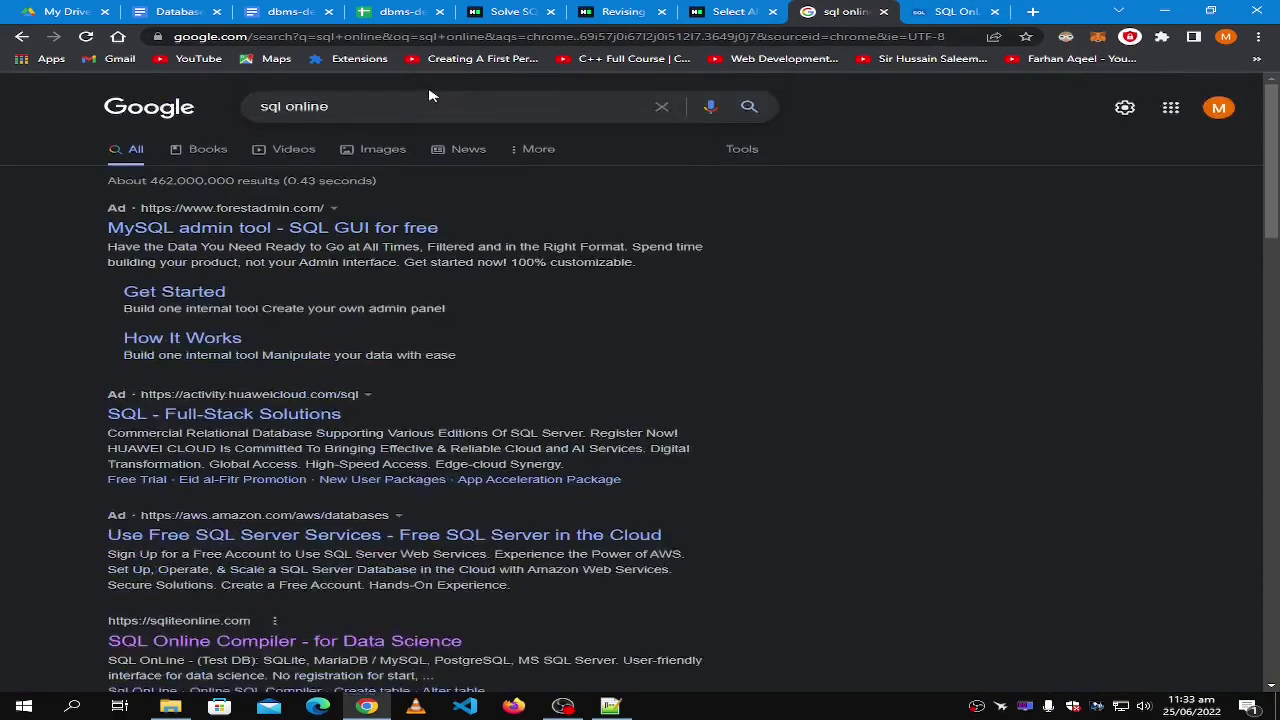
left_click(380, 106)
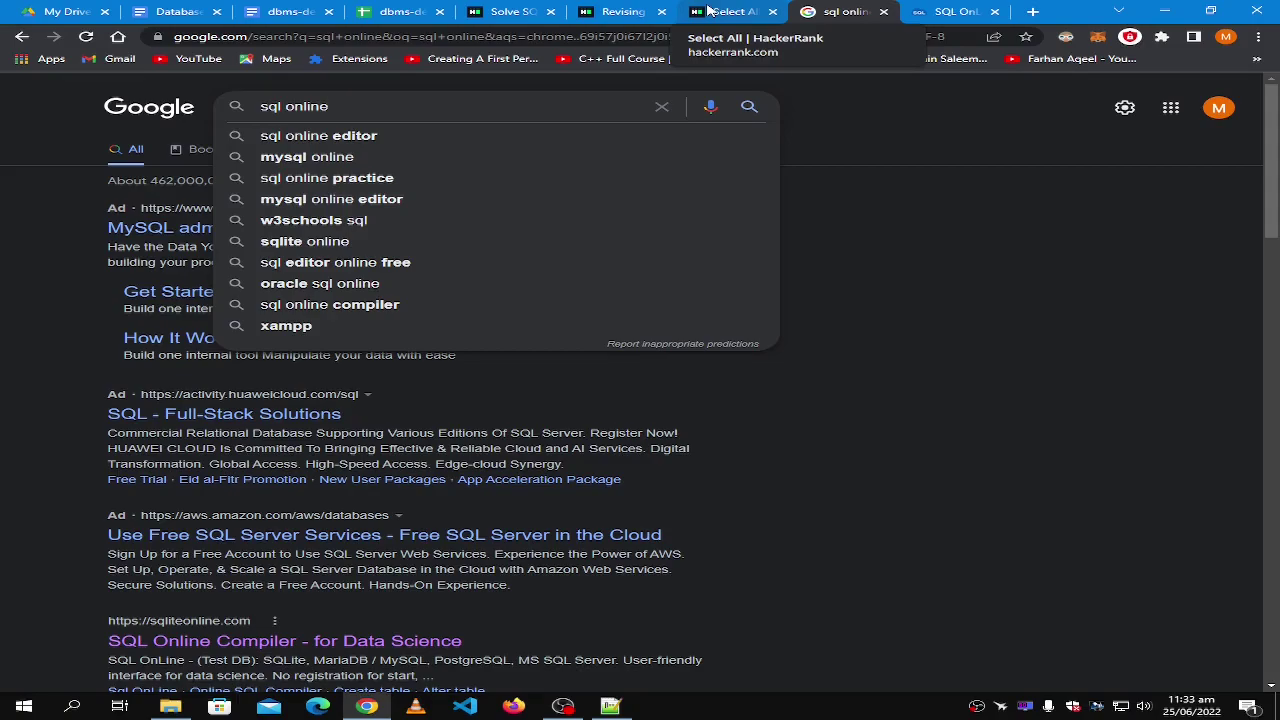
left_click(709, 11)
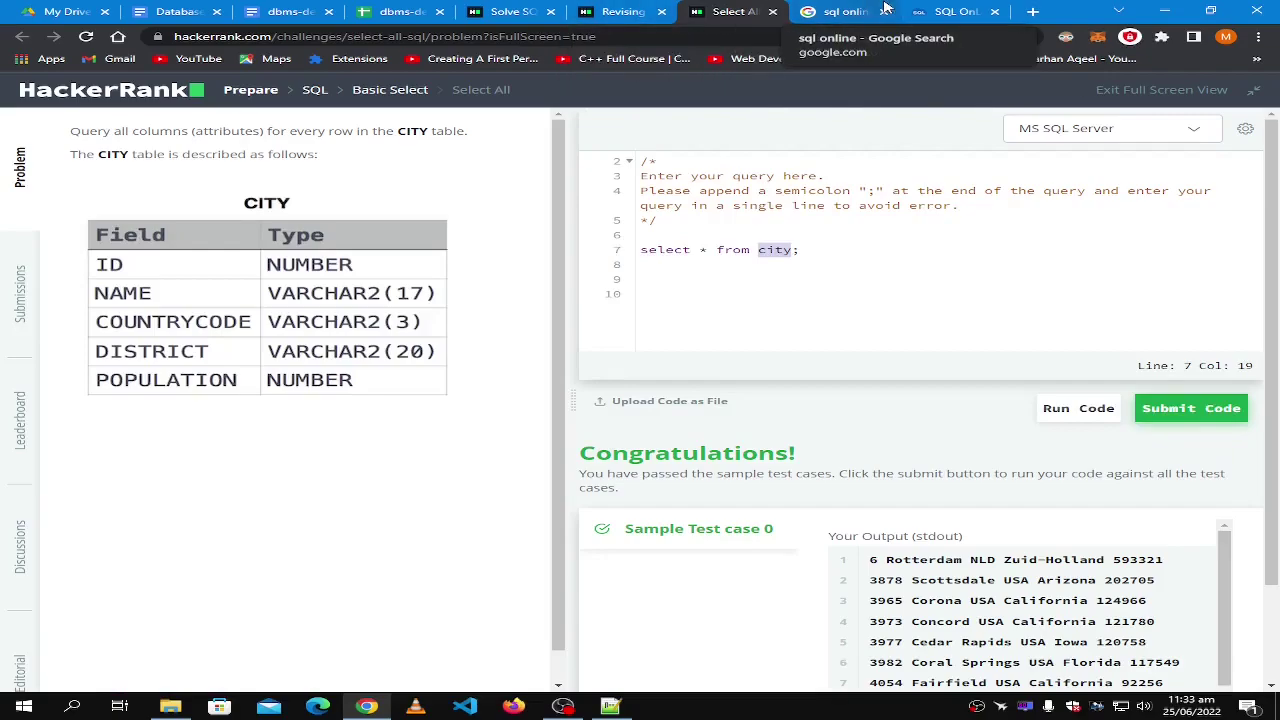
left_click(843, 9)
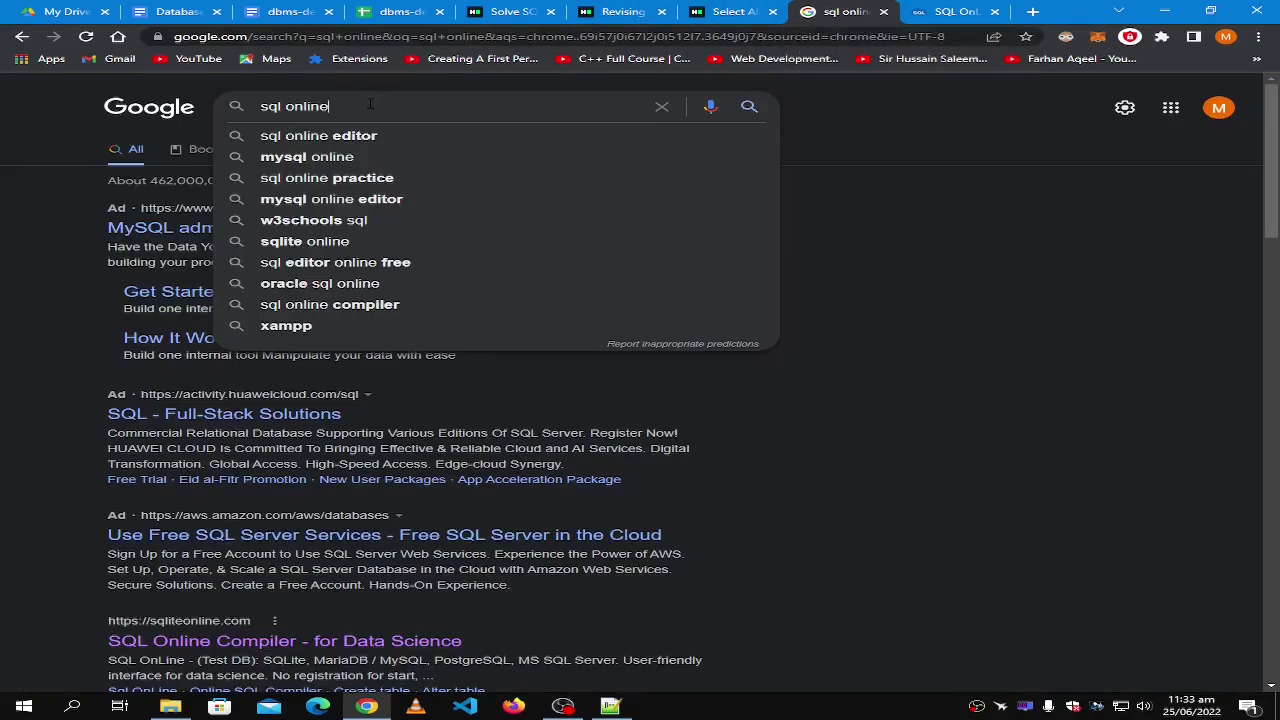